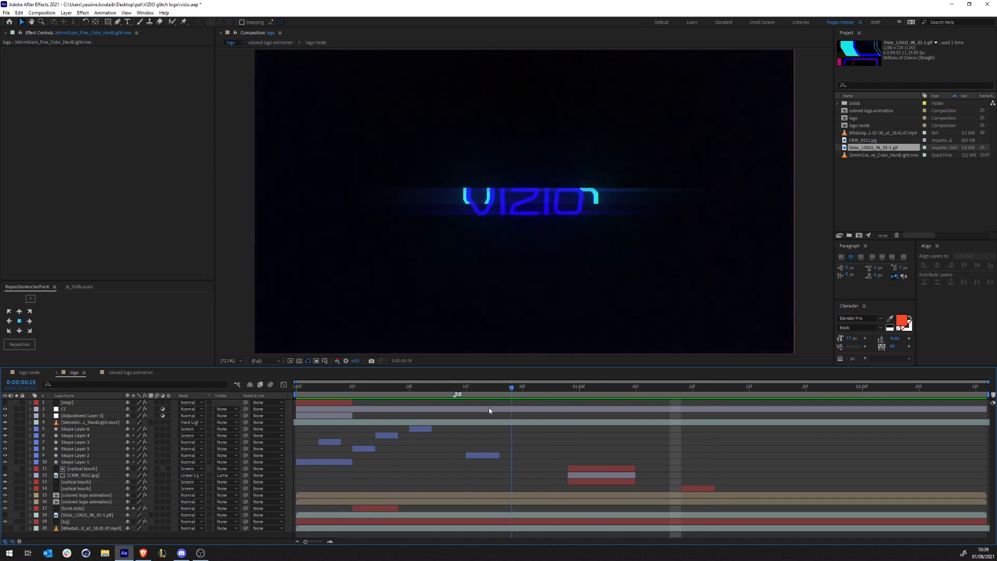
Review the VIZIO glitch animation in the logo composition by playing it and scrubbing between its opening frames and the end.
{"action": "key", "text": "space"}
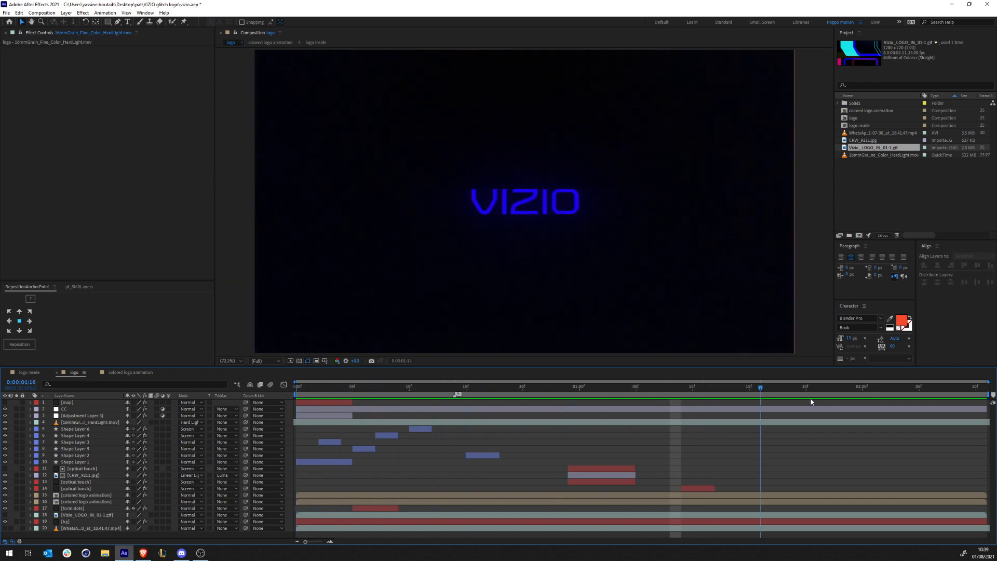
{"action": "key", "text": "space"}
{"action": "left_click_drag", "start_coordinate": [602, 391], "coordinate": [638, 425]}
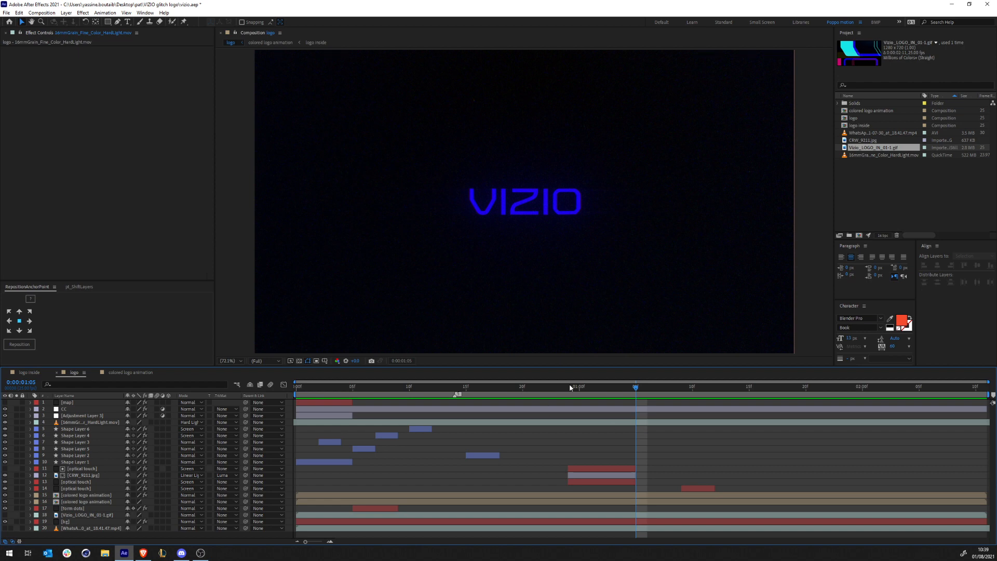
{"action": "left_click_drag", "start_coordinate": [614, 384], "coordinate": [353, 388]}
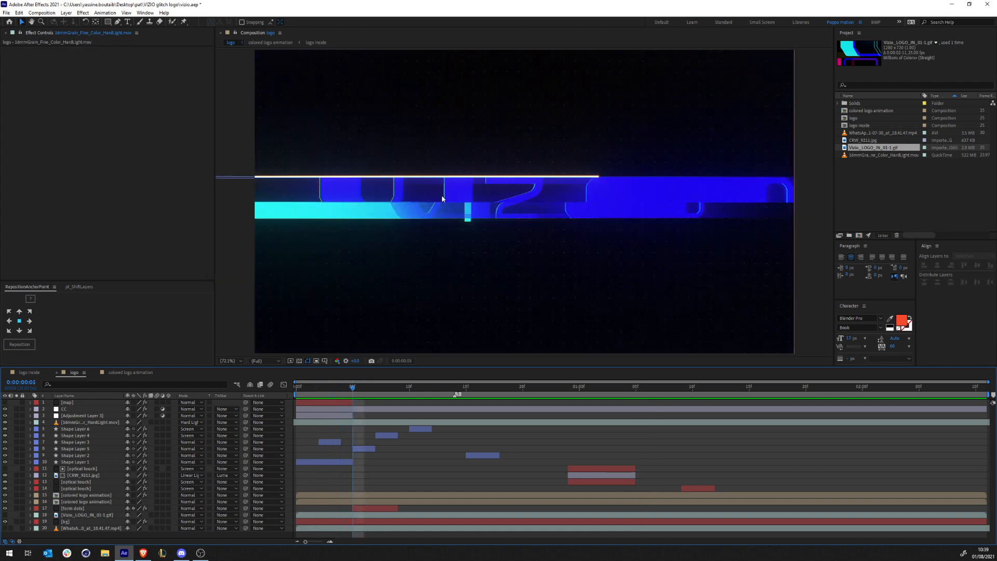
{"action": "key", "text": "Page_Up"}
{"action": "key", "text": "Page_Up"}
{"action": "key", "text": "Page_Up"}
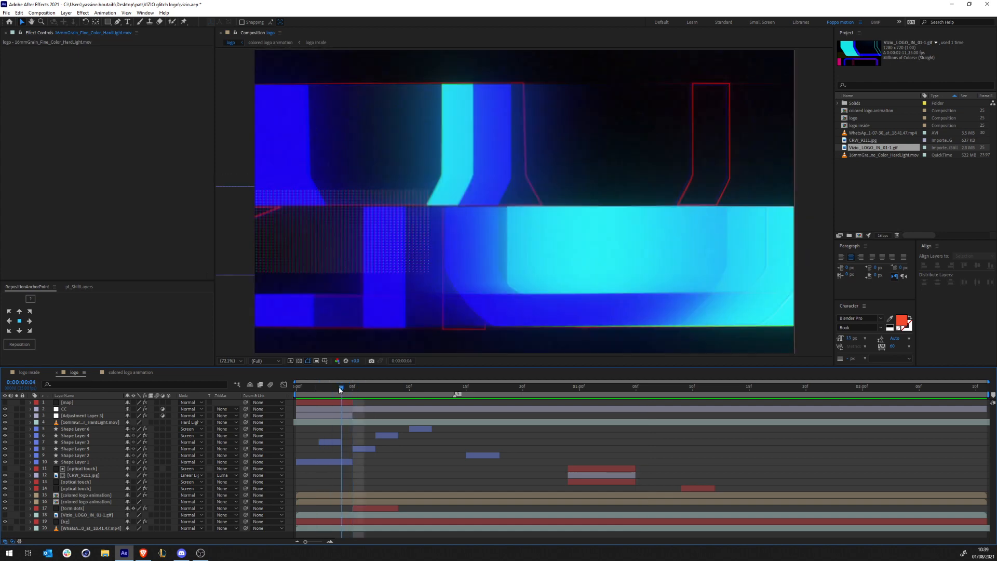
{"action": "left_click", "coordinate": [299, 387]}
{"action": "left_click_drag", "start_coordinate": [304, 390], "coordinate": [307, 389]}
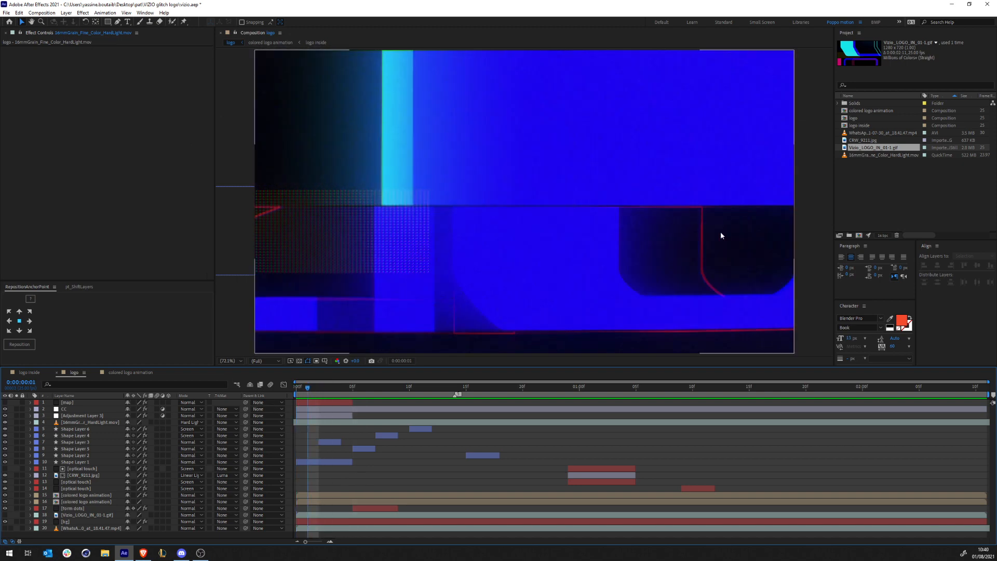
{"action": "left_click_drag", "start_coordinate": [303, 394], "coordinate": [814, 393]}
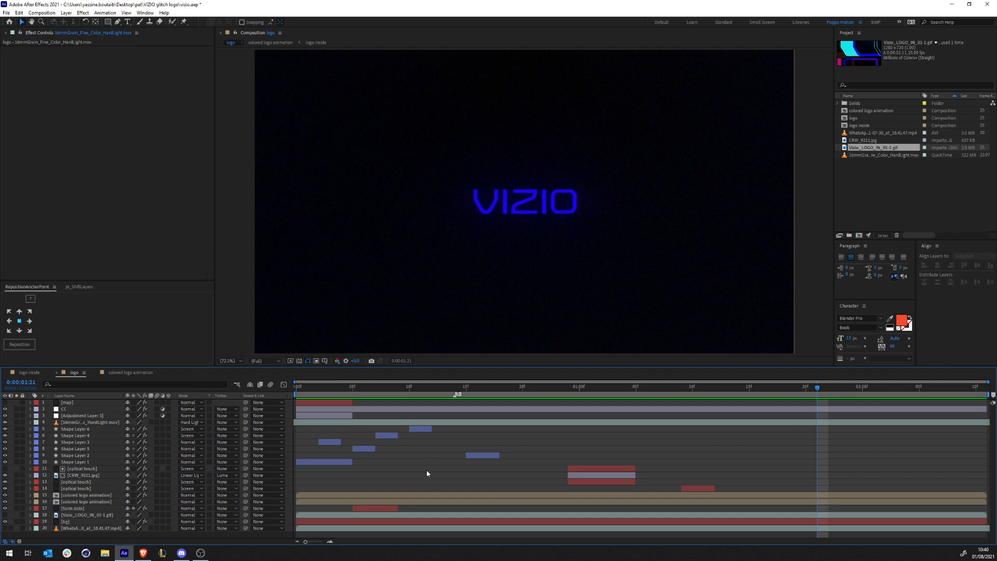
In the logo inside composition, fit the view, solo the five letter layers V, I, Z, I 2 and O, and hide the title/action safe overlay.
{"action": "left_click", "coordinate": [23, 373]}
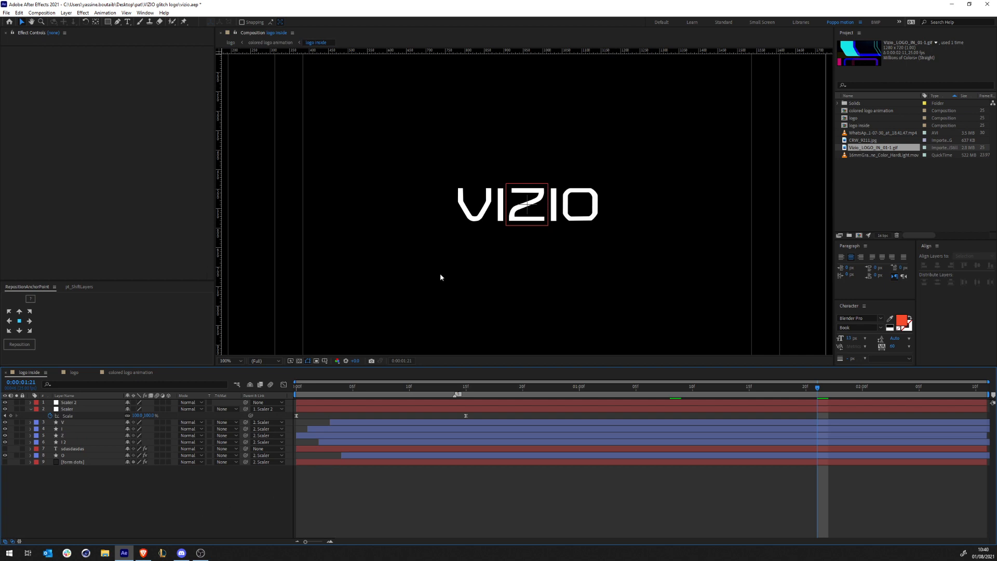
{"action": "left_click", "coordinate": [230, 360]}
{"action": "left_click", "coordinate": [224, 402]}
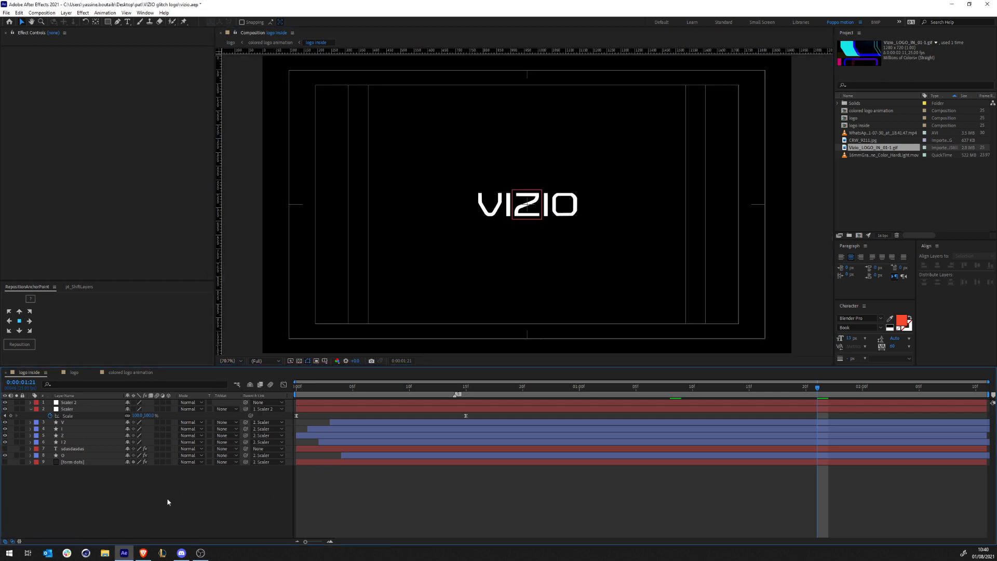
{"action": "left_click", "coordinate": [81, 441]}
{"action": "left_click", "coordinate": [16, 442]}
{"action": "left_click", "coordinate": [17, 435]}
{"action": "left_click", "coordinate": [17, 428]}
{"action": "left_click", "coordinate": [17, 422]}
{"action": "left_click", "coordinate": [62, 505]}
{"action": "left_click", "coordinate": [17, 455]}
{"action": "key", "text": "apostrophe"}
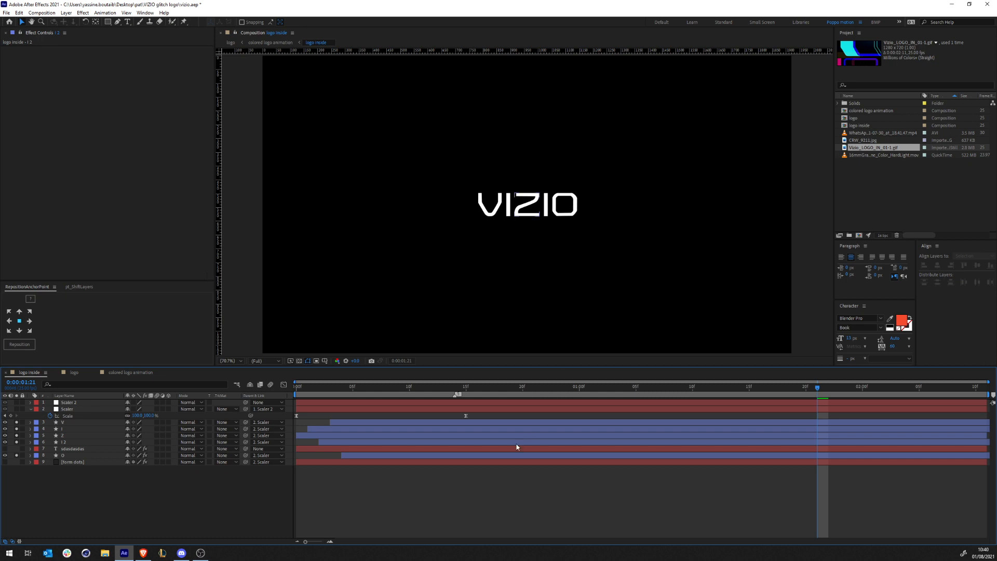
Try to stretch the V's lower-left path points outward with the Pen tool, and undo the move.
{"action": "left_click", "coordinate": [486, 206]}
{"action": "scroll", "coordinate": [486, 207], "scroll_direction": "up", "scroll_amount": 5}
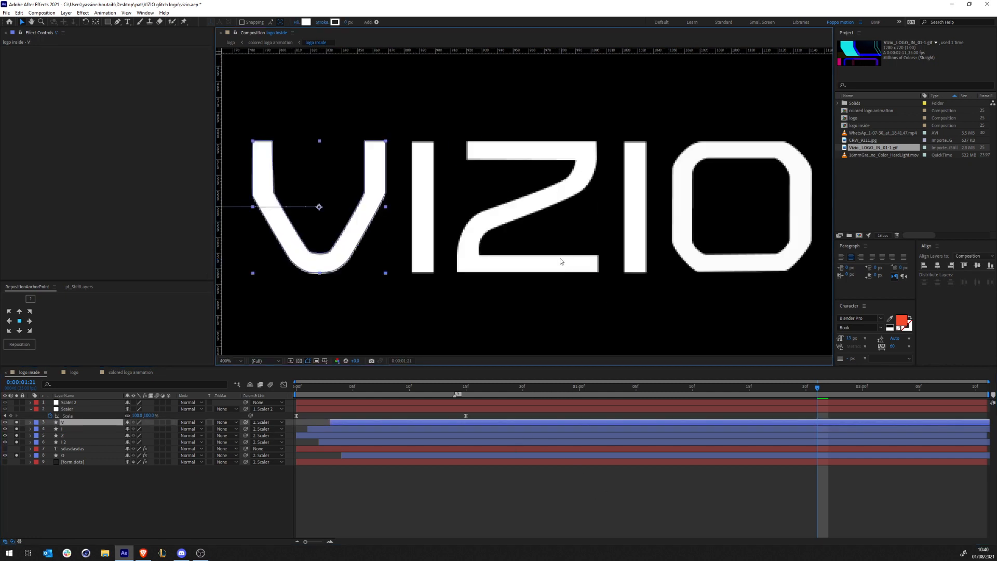
{"action": "key", "text": "g"}
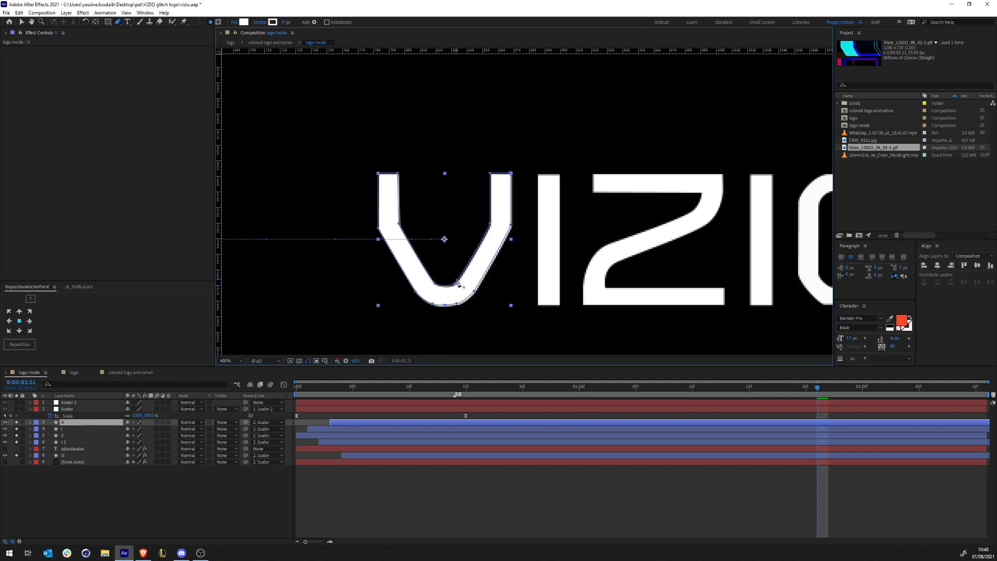
{"action": "left_click", "coordinate": [435, 284]}
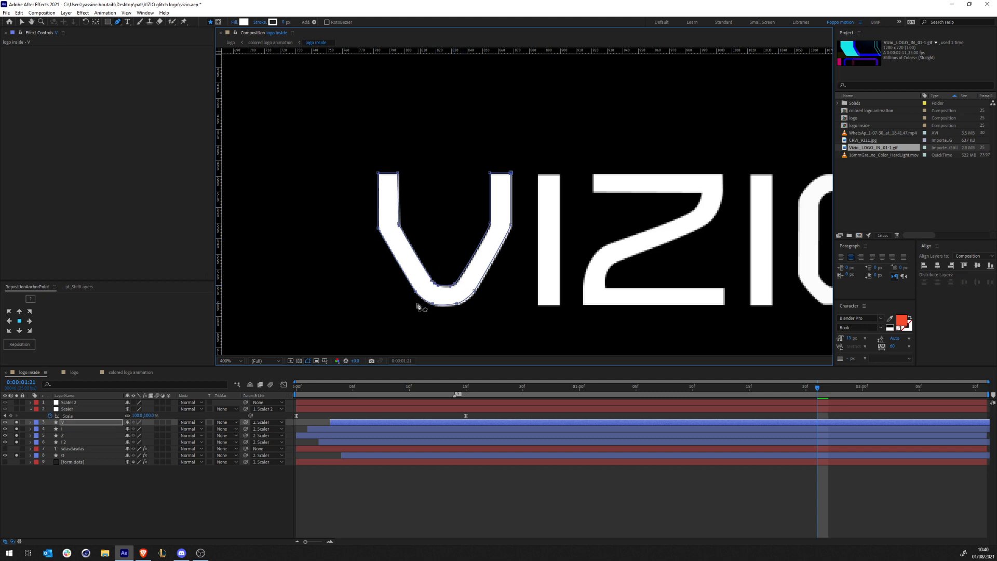
{"action": "left_click", "coordinate": [415, 293], "text": "shift"}
{"action": "left_click_drag", "start_coordinate": [431, 306], "coordinate": [383, 305]}
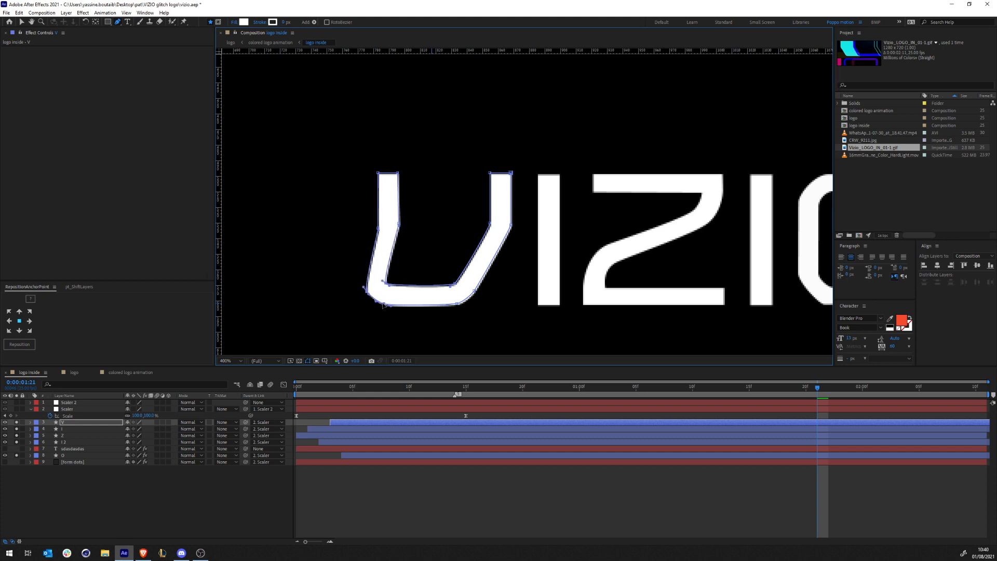
{"action": "key", "text": "ctrl+z"}
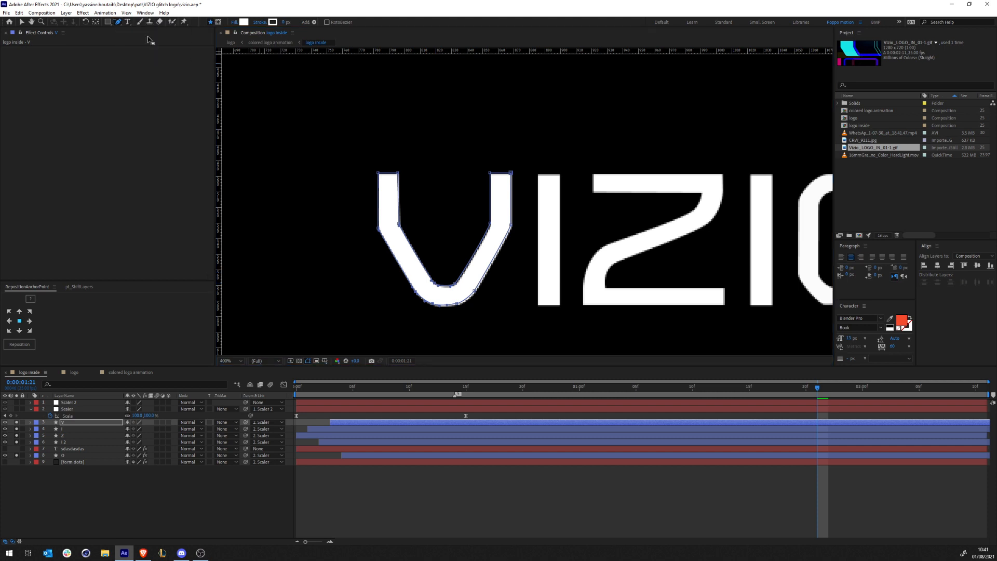
Delete the inner and outer lower-left points from the curved base of the V's path.
{"action": "left_click", "coordinate": [437, 285]}
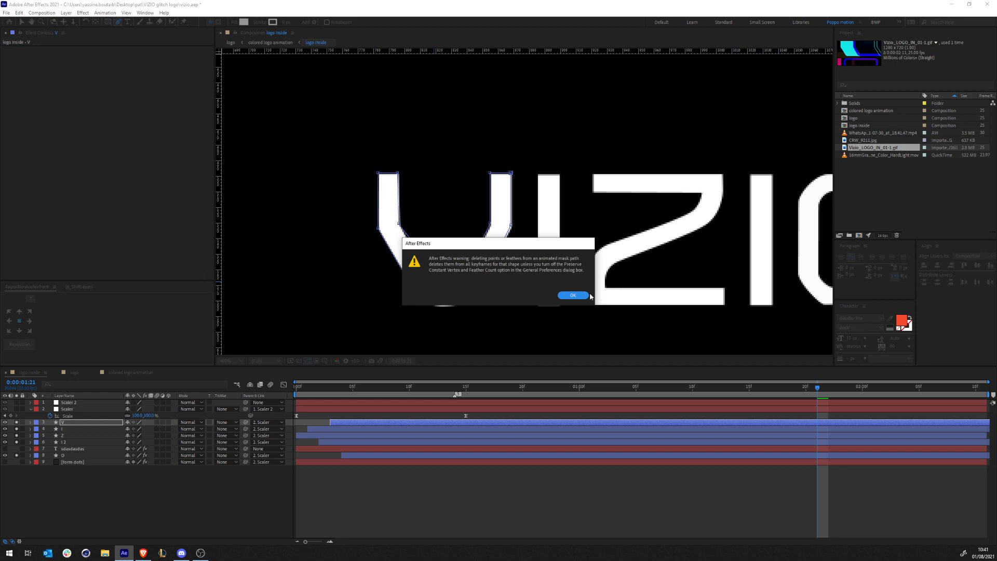
{"action": "left_click", "coordinate": [571, 294]}
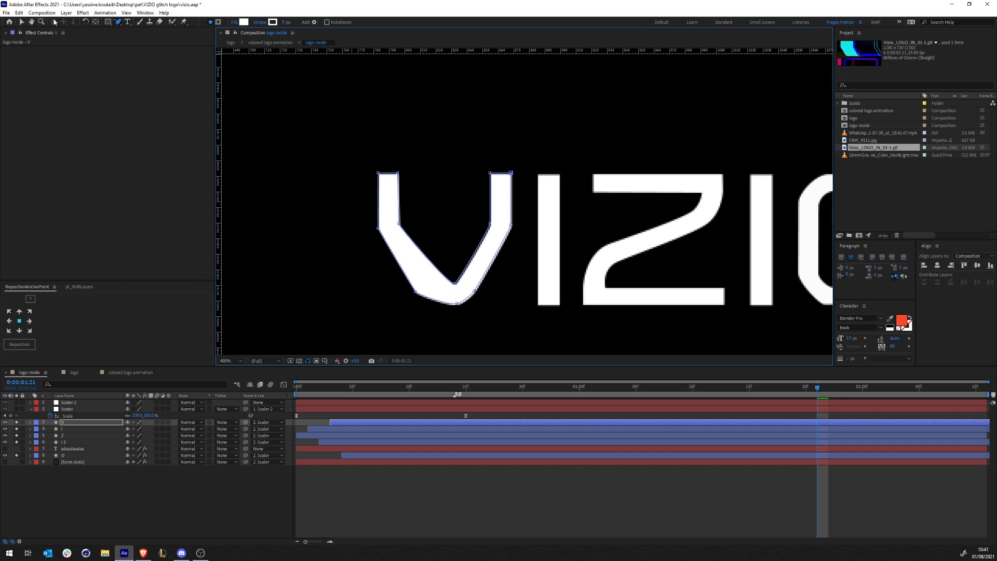
{"action": "left_click", "coordinate": [120, 24]}
{"action": "left_click", "coordinate": [137, 24]}
{"action": "left_click", "coordinate": [453, 285]}
Try to move individual points on the left side of the V's path outward, undoing each move.
{"action": "left_click_drag", "start_coordinate": [313, 140], "coordinate": [410, 272]}
{"action": "key", "text": "ctrl+z"}
{"action": "left_click_drag", "start_coordinate": [417, 294], "coordinate": [368, 293]}
{"action": "key", "text": "ctrl+z"}
{"action": "left_click_drag", "start_coordinate": [379, 230], "coordinate": [335, 229]}
{"action": "key", "text": "ctrl+z"}
Try to stretch the entire left part of the V's path outward, and undo all path edits on the V.
{"action": "key", "text": "v"}
{"action": "left_click_drag", "start_coordinate": [347, 153], "coordinate": [462, 344]}
{"action": "left_click_drag", "start_coordinate": [398, 174], "coordinate": [289, 184]}
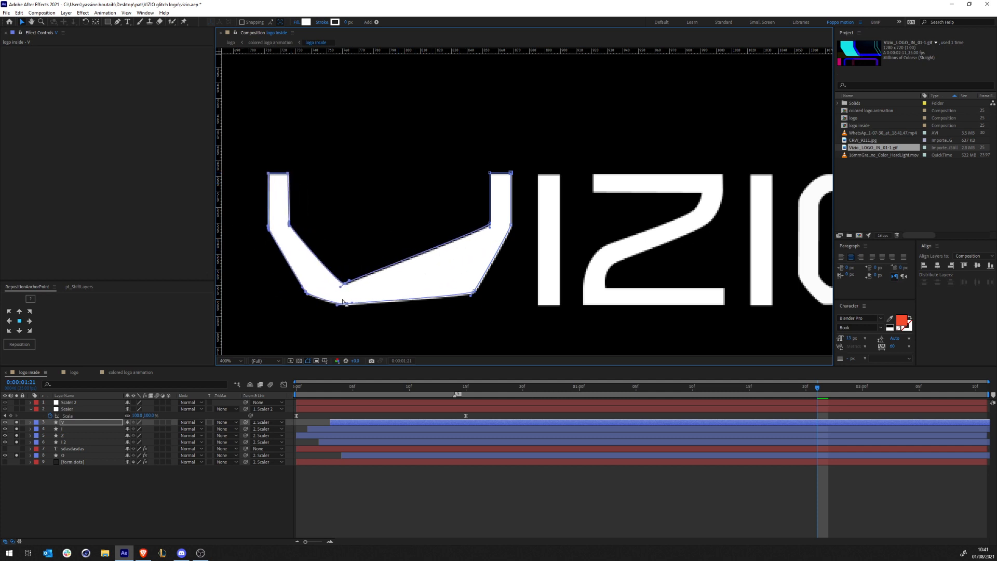
{"action": "key", "text": "ctrl+z"}
{"action": "key", "text": "ctrl+z"}
{"action": "key", "text": "ctrl+z"}
{"action": "key", "text": "ctrl+z"}
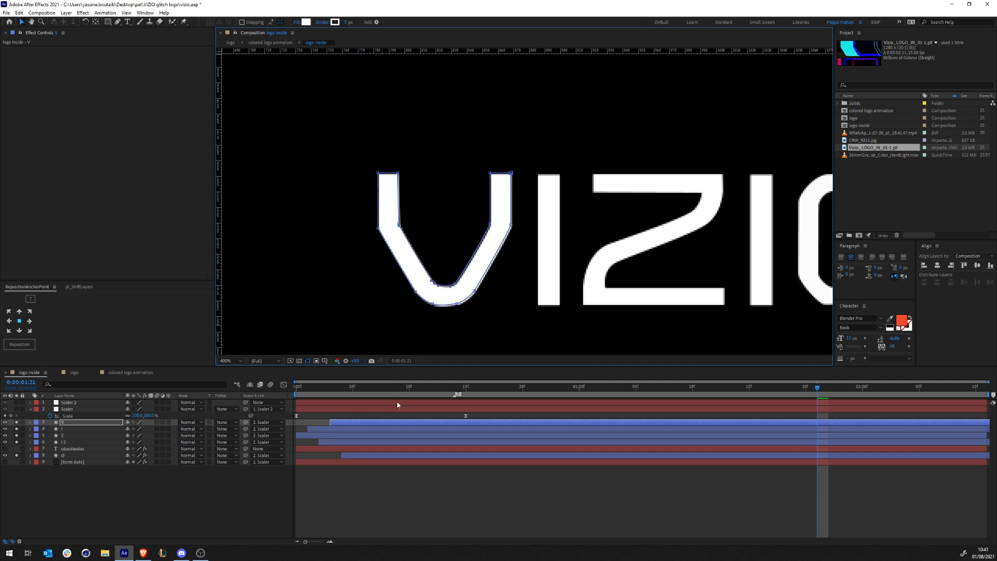
{"action": "left_click", "coordinate": [430, 495]}
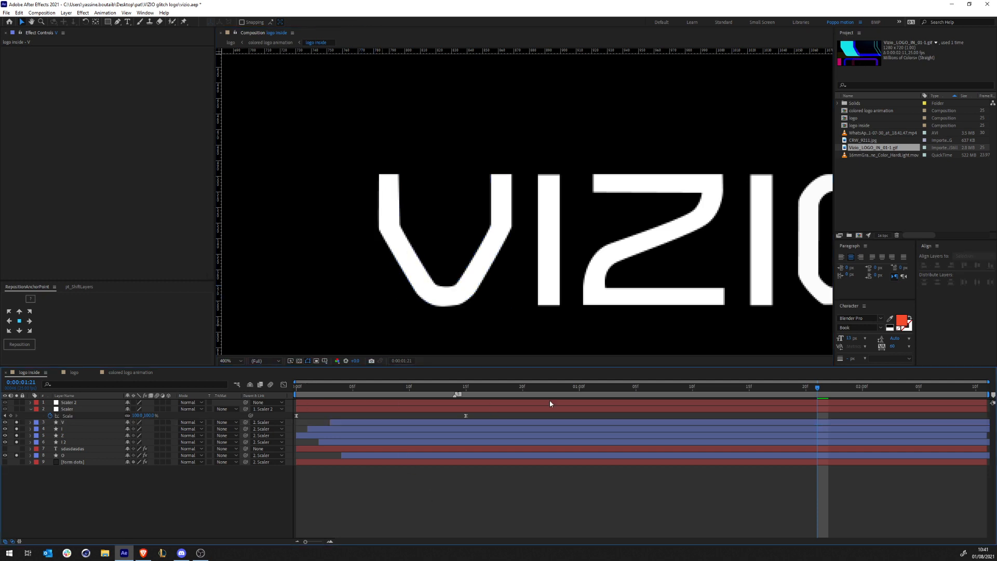
Examine how the V and the other letters are stretched at 0:00:00:05 in the logo inside composition.
{"action": "mouse_move", "coordinate": [669, 389]}
{"action": "left_mouse_down"}
{"action": "mouse_move", "coordinate": [340, 387]}
{"action": "mouse_move", "coordinate": [352, 387]}
{"action": "left_mouse_up"}
{"action": "key", "text": "comma"}
{"action": "left_click", "coordinate": [436, 264]}
{"action": "left_click", "coordinate": [388, 258]}
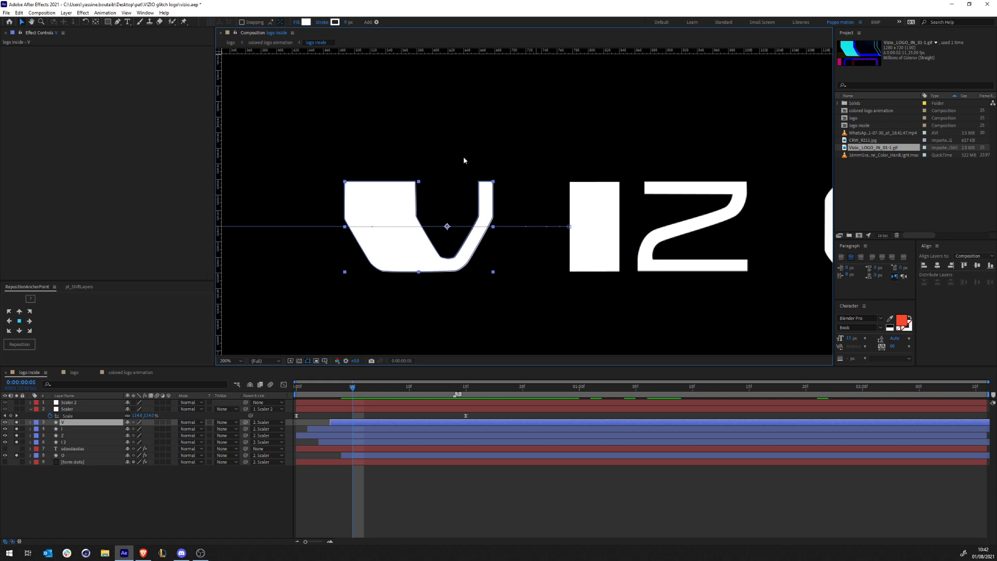
{"action": "scroll", "coordinate": [463, 238], "scroll_direction": "down", "scroll_amount": 1}
{"action": "left_click", "coordinate": [242, 471]}
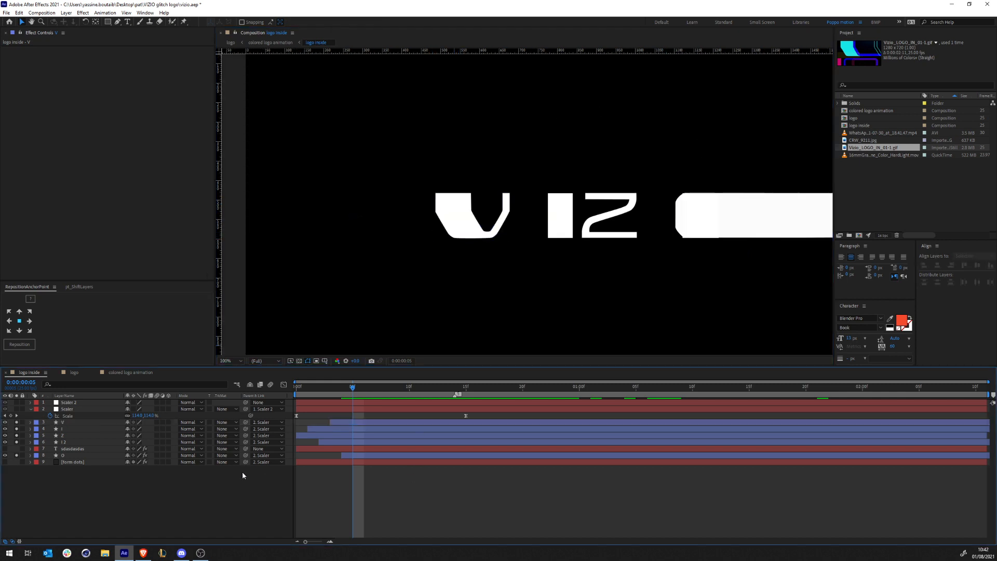
Copy the V layer into a new composition named drag tutorial.
{"action": "left_click", "coordinate": [73, 423]}
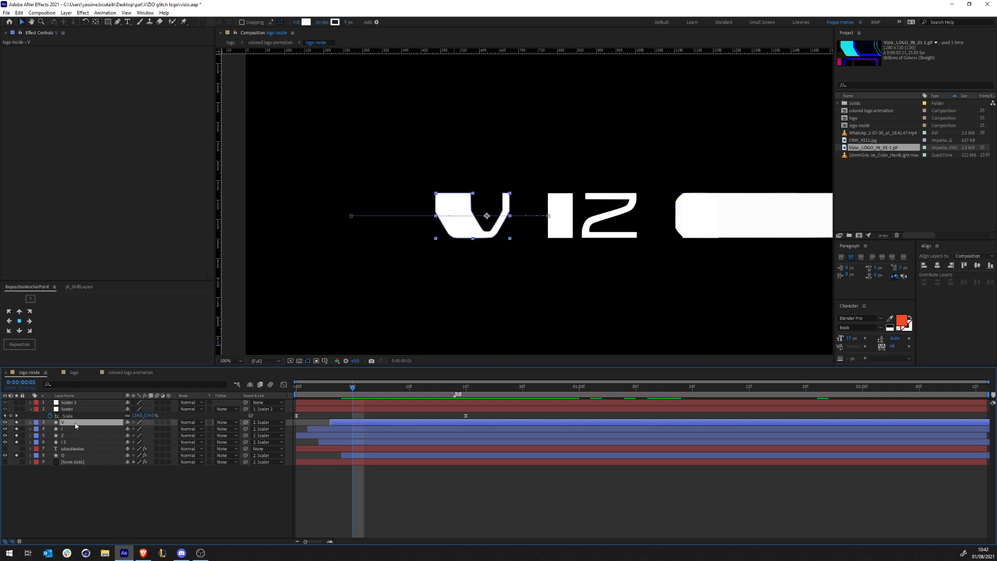
{"action": "key", "text": "ctrl+n"}
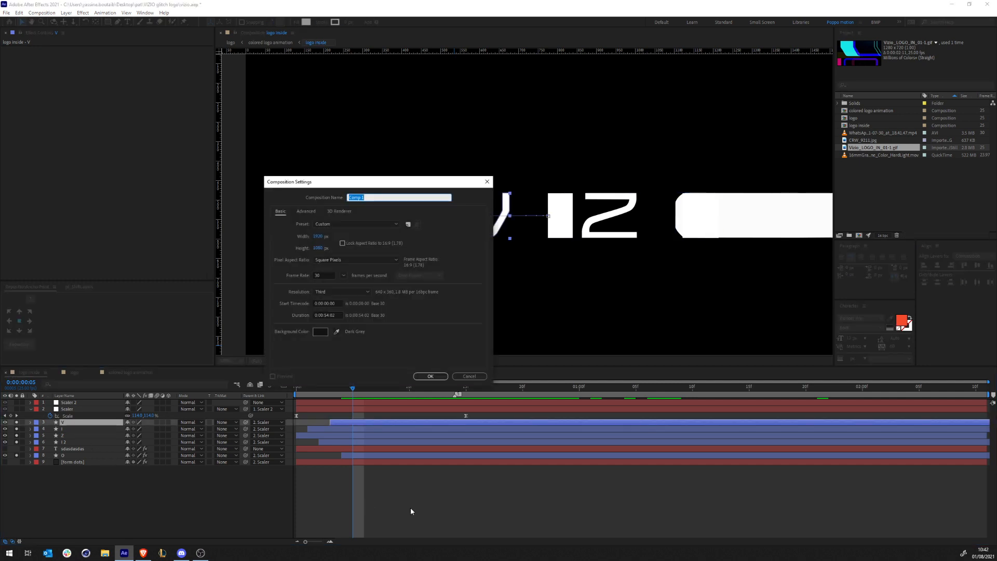
{"action": "type", "text": "drag tuto"}
{"action": "key", "text": "Return"}
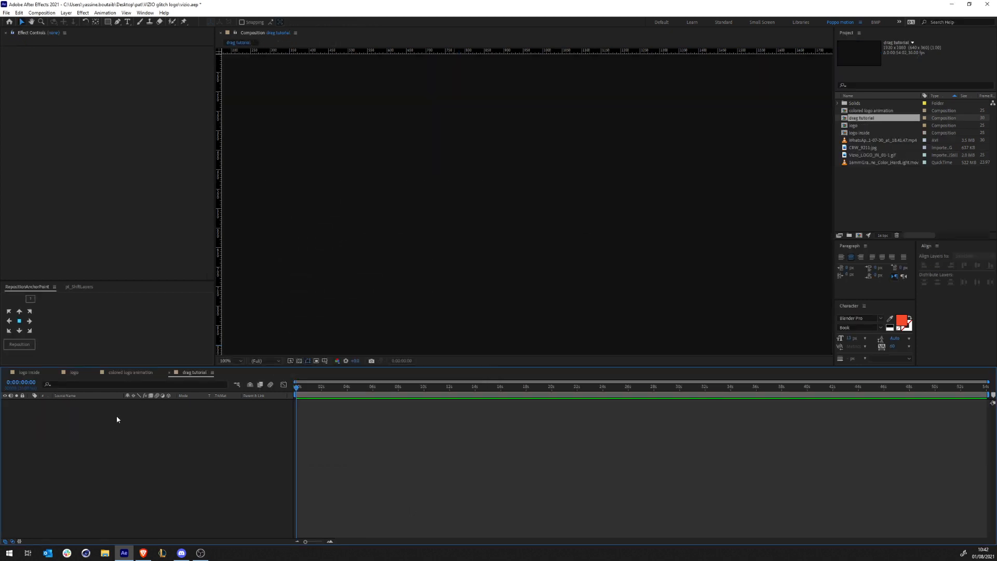
{"action": "key", "text": "ctrl+v"}
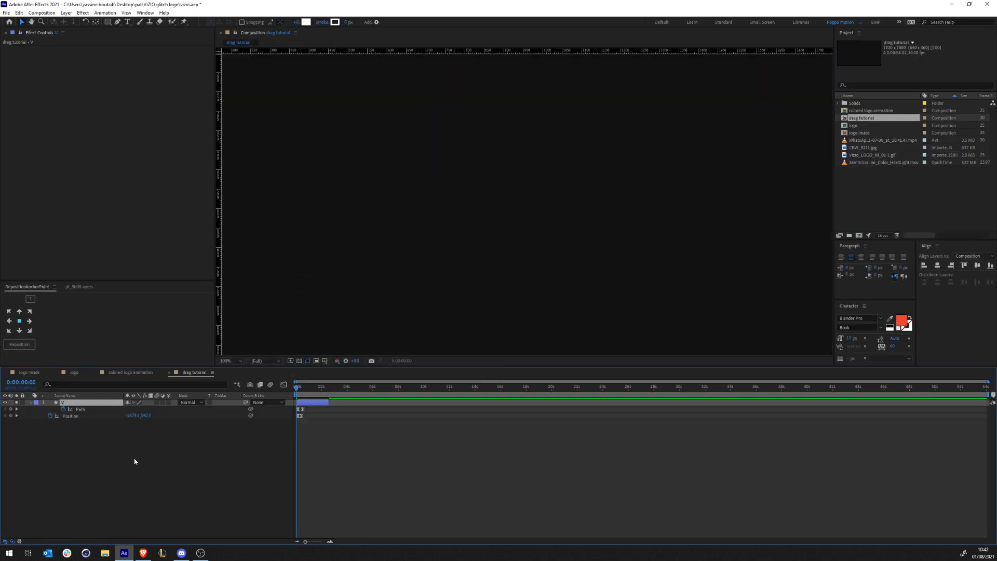
At 0:00:01:10, remove the Path and Position keyframes from the V layer.
{"action": "left_click", "coordinate": [313, 387]}
{"action": "left_click_drag", "start_coordinate": [343, 449], "coordinate": [219, 399]}
{"action": "left_click_drag", "start_coordinate": [321, 435], "coordinate": [247, 397]}
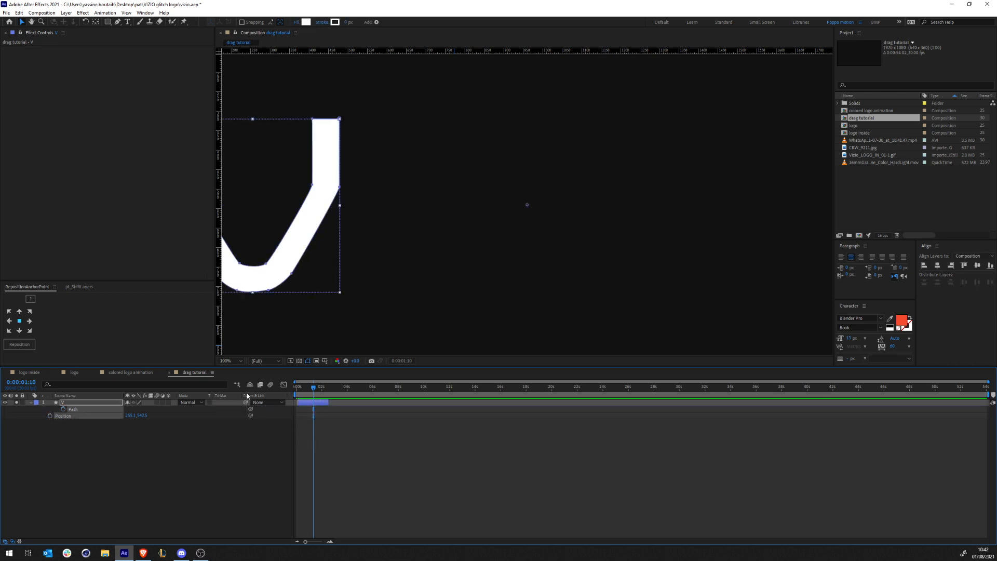
{"action": "left_click", "coordinate": [175, 466]}
Center the V in the composition and shift its layer to start at 0:00:00:00.
{"action": "scroll", "coordinate": [576, 296], "scroll_direction": "down", "scroll_amount": 1}
{"action": "left_click_drag", "start_coordinate": [417, 214], "coordinate": [472, 222]}
{"action": "left_click", "coordinate": [453, 246]}
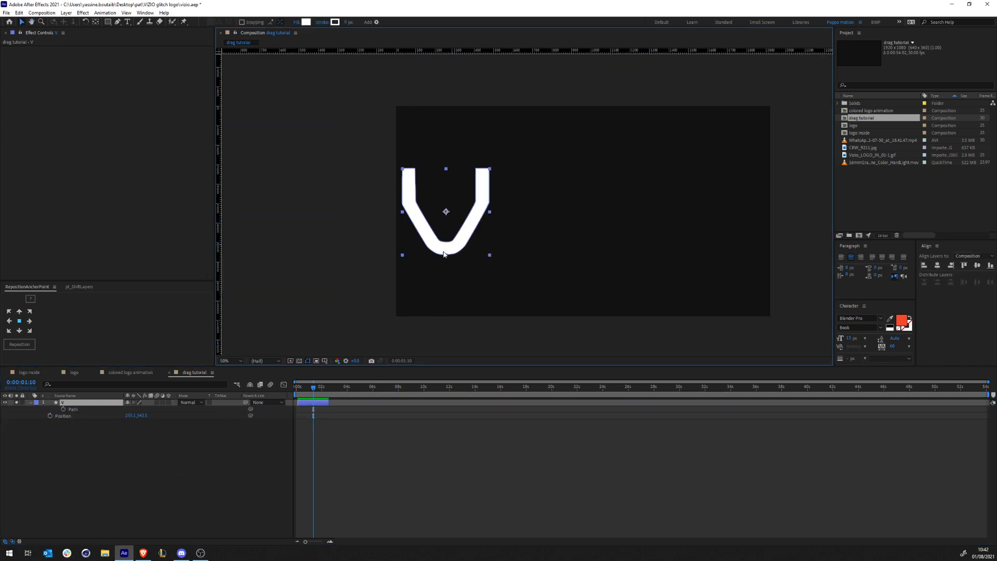
{"action": "key", "text": "ctrl+Home"}
{"action": "left_click", "coordinate": [228, 524]}
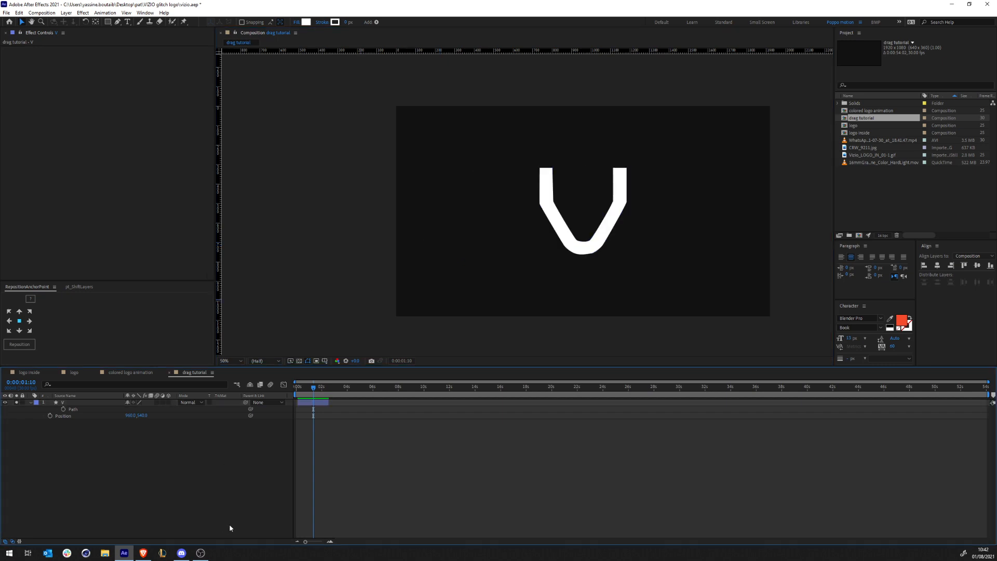
{"action": "left_click_drag", "start_coordinate": [313, 387], "coordinate": [255, 385]}
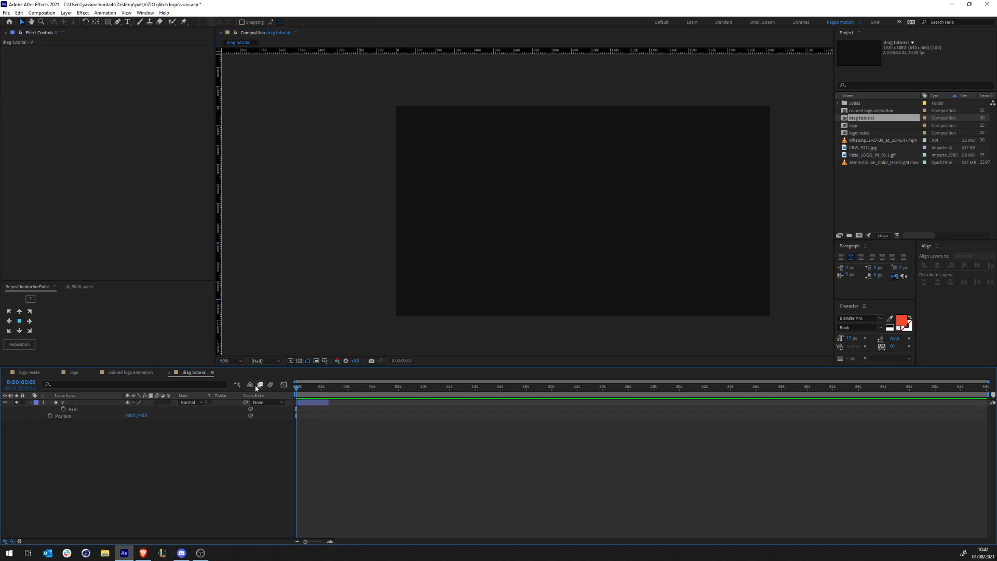
{"action": "left_click_drag", "start_coordinate": [318, 404], "coordinate": [316, 403]}
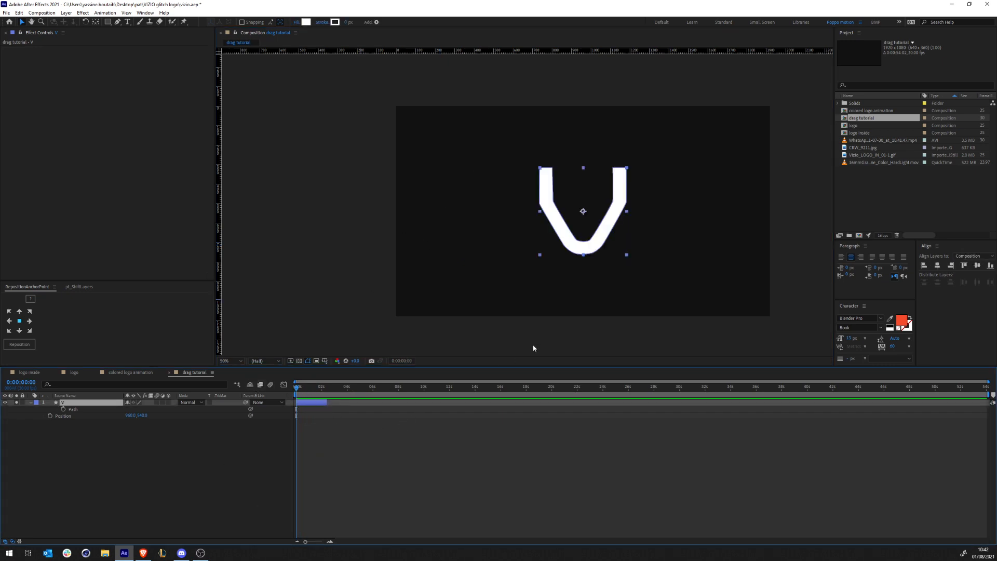
Filter the V layer's properties by path and set Path keyframes at 0:00:00:00 and 0:00:00:20.
{"action": "scroll", "coordinate": [581, 278], "scroll_direction": "up", "scroll_amount": 1}
{"action": "key", "text": "space"}
{"action": "left_click_drag", "start_coordinate": [666, 258], "coordinate": [556, 237]}
{"action": "left_click", "coordinate": [160, 386]}
{"action": "type", "text": "path"}
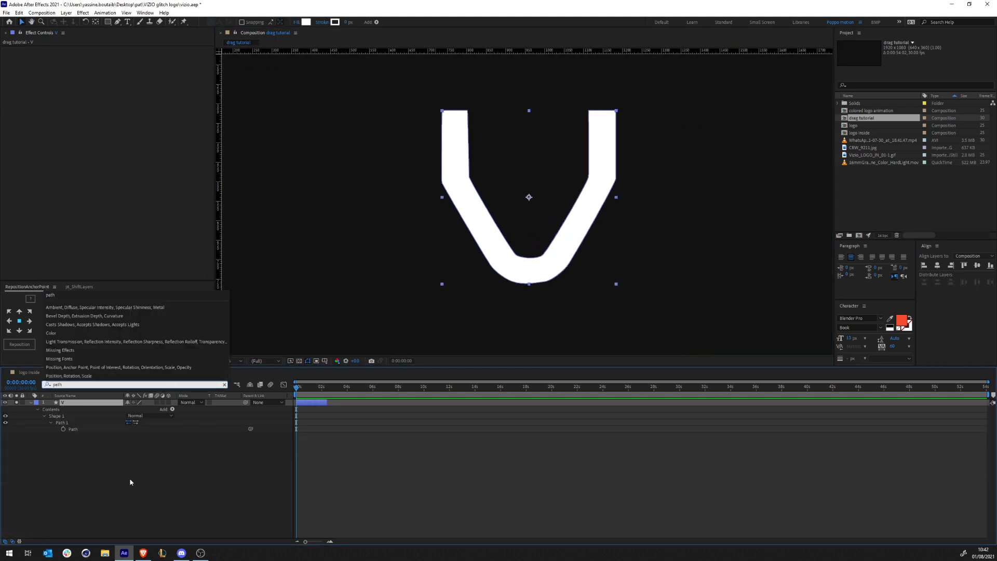
{"action": "left_click", "coordinate": [63, 429]}
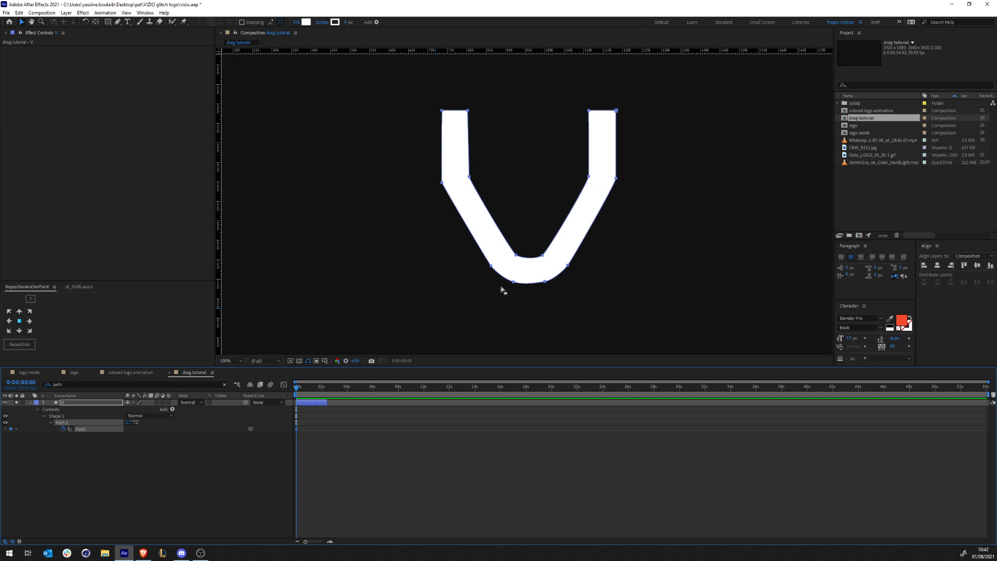
{"action": "key", "text": "comma"}
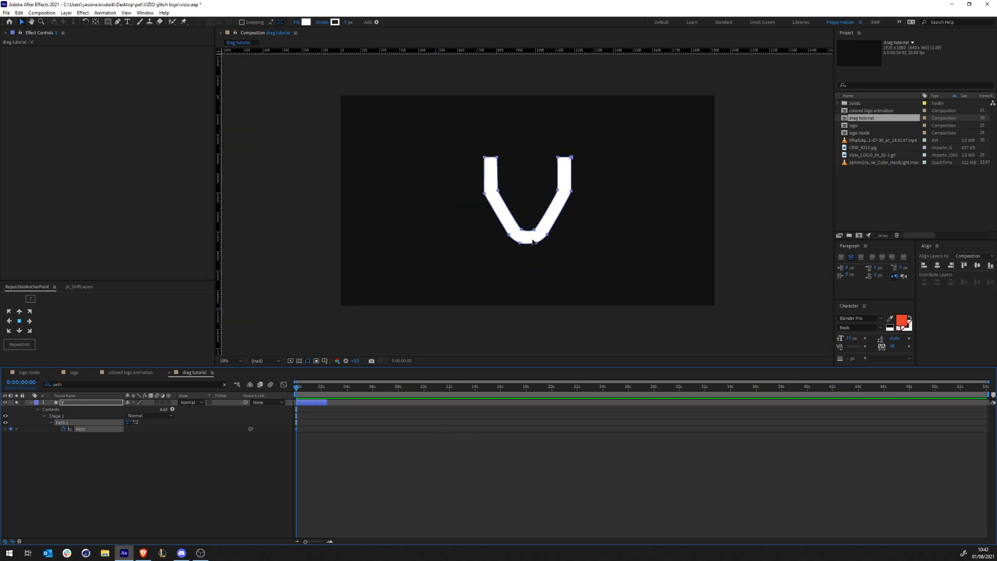
{"action": "key", "text": "shift+Page_Down"}
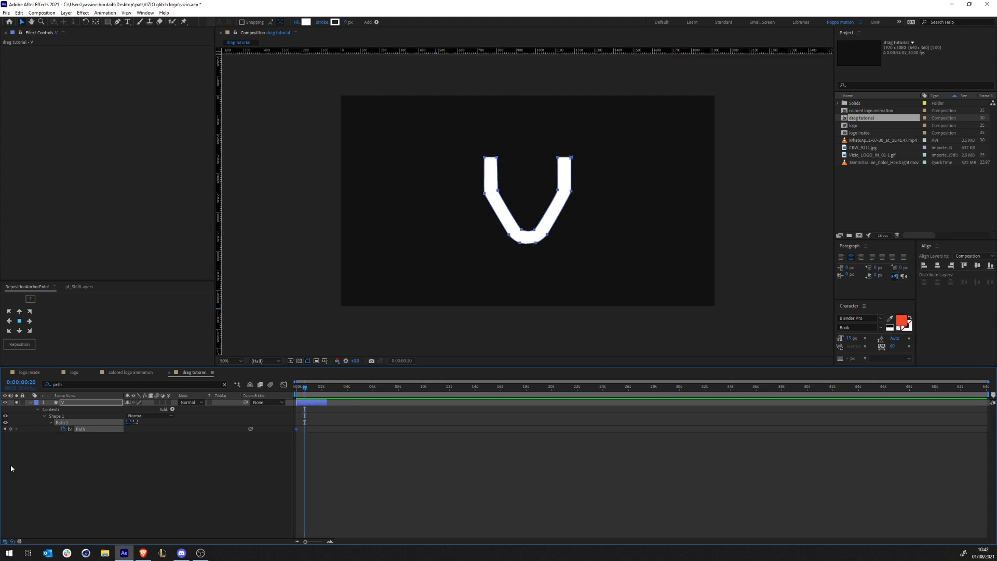
{"action": "left_click", "coordinate": [10, 429]}
At 0:00:00:00, stretch the V's path by moving the left arm's points beyond the composition's left edge.
{"action": "left_click_drag", "start_coordinate": [305, 388], "coordinate": [295, 390]}
{"action": "left_click", "coordinate": [520, 242]}
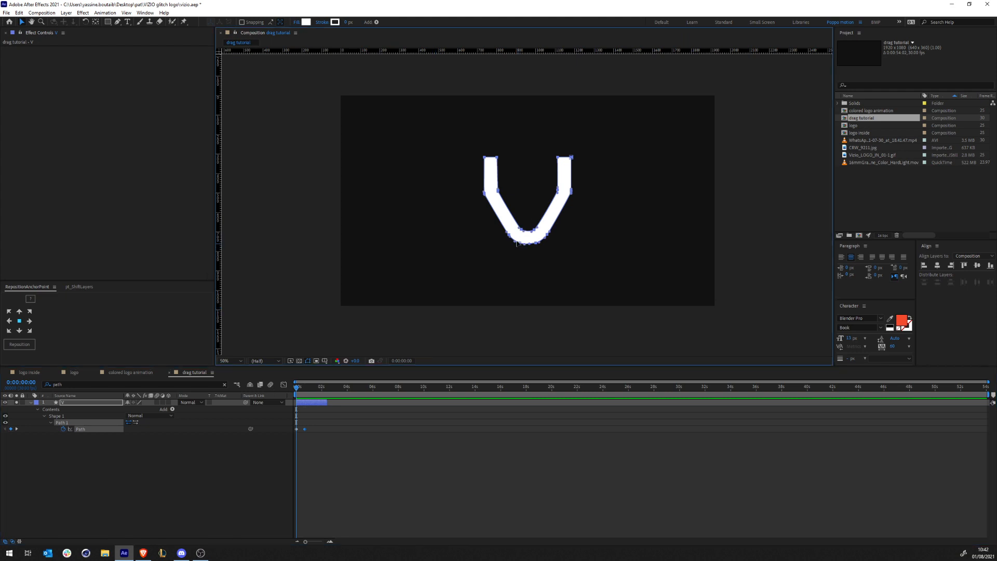
{"action": "left_click_drag", "start_coordinate": [528, 267], "coordinate": [369, 93]}
{"action": "left_click_drag", "start_coordinate": [484, 195], "coordinate": [421, 204]}
{"action": "key", "text": "v"}
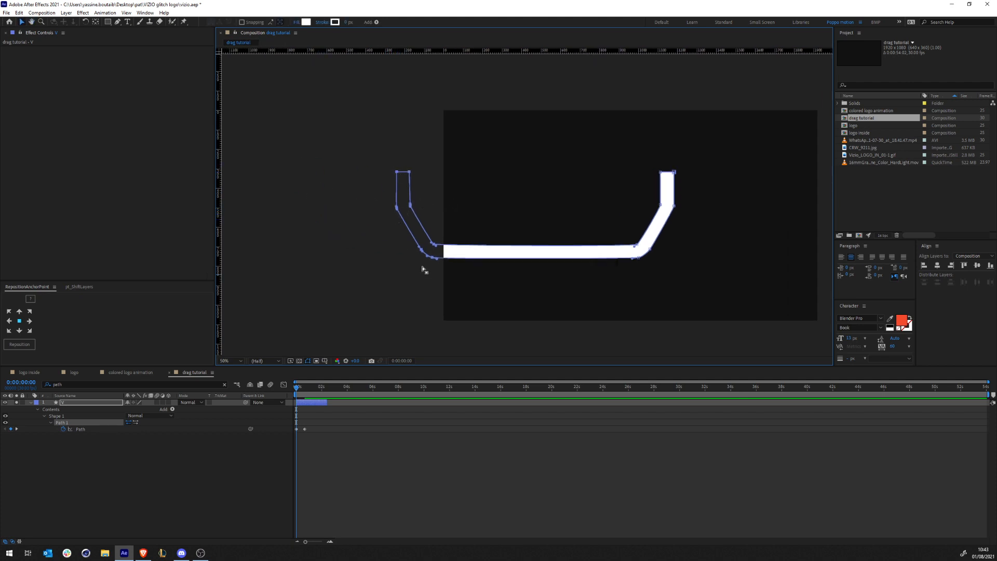
{"action": "left_click", "coordinate": [423, 284]}
{"action": "left_click", "coordinate": [432, 258]}
{"action": "left_click_drag", "start_coordinate": [398, 172], "coordinate": [363, 173]}
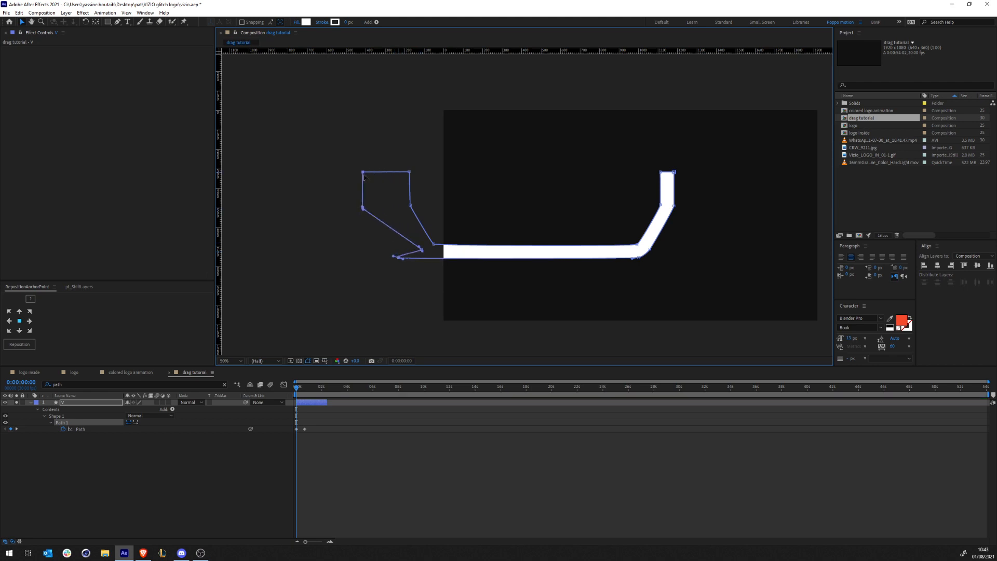
{"action": "key", "text": "z"}
{"action": "key", "text": "ctrl+z"}
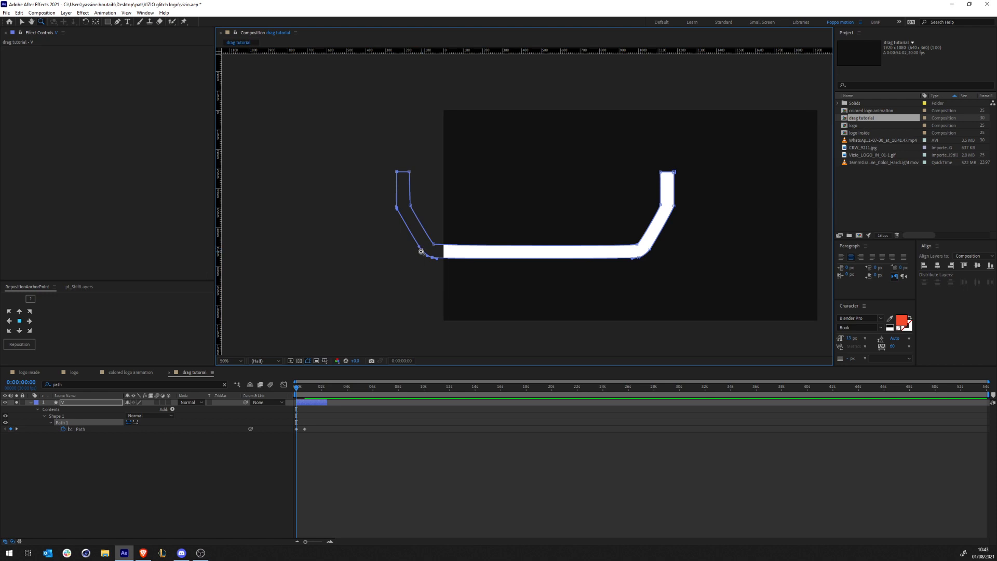
{"action": "key", "text": "v"}
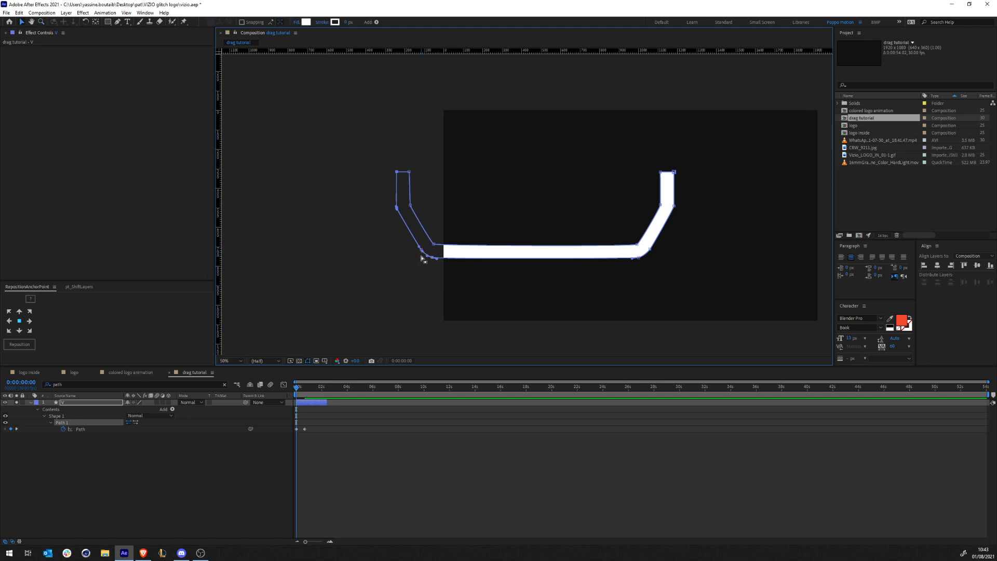
Widen the V's left arm by moving only its outer path points farther out to the left.
{"action": "left_click", "coordinate": [420, 273]}
{"action": "double_click", "coordinate": [424, 256]}
{"action": "left_click_drag", "start_coordinate": [397, 173], "coordinate": [364, 174]}
{"action": "key", "text": "ctrl+z"}
{"action": "left_click_drag", "start_coordinate": [399, 176], "coordinate": [271, 176]}
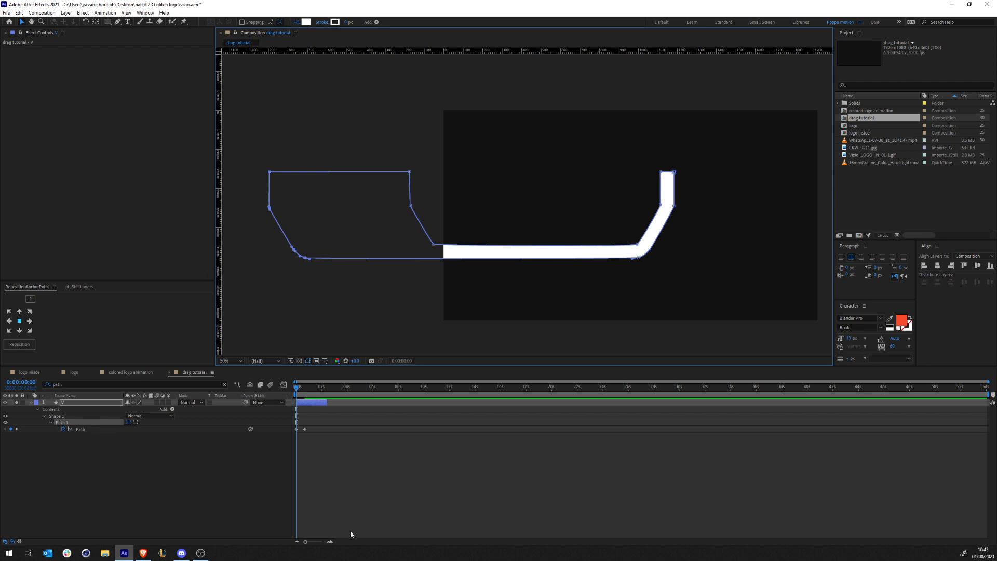
At 0:00:00:00, move all of the widened left arm's path points back toward the V, leaving its outer edge outside the composition.
{"action": "mouse_move", "coordinate": [297, 387]}
{"action": "left_mouse_down"}
{"action": "mouse_move", "coordinate": [307, 387]}
{"action": "mouse_move", "coordinate": [296, 387]}
{"action": "left_mouse_up"}
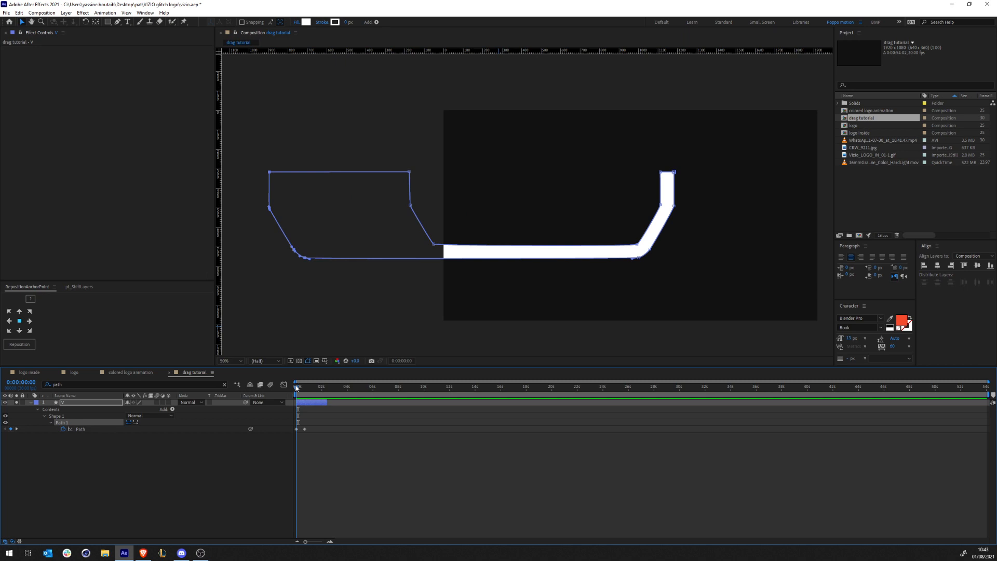
{"action": "left_click_drag", "start_coordinate": [479, 300], "coordinate": [230, 139]}
{"action": "left_click_drag", "start_coordinate": [408, 174], "coordinate": [553, 191]}
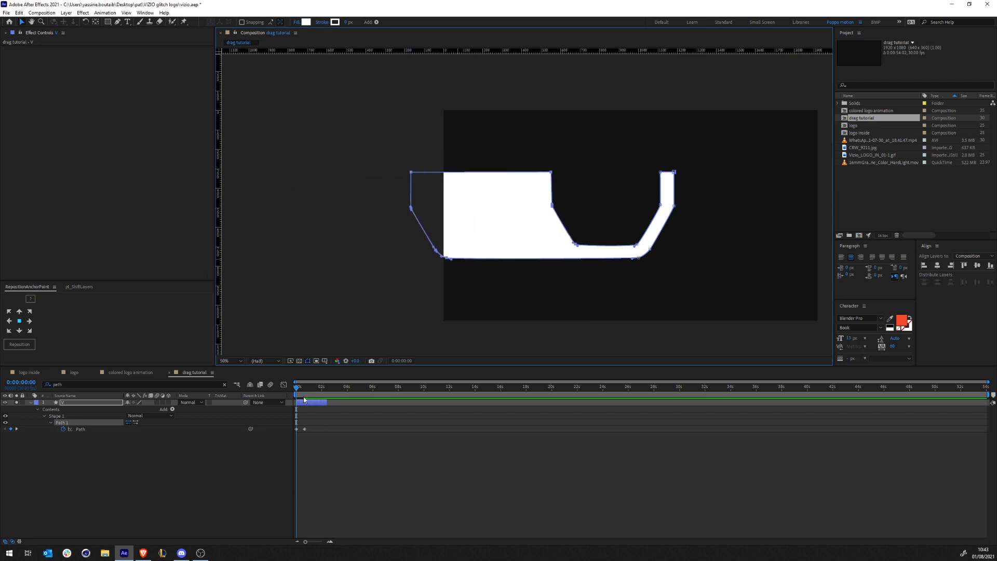
Show the V layer's Position property and set a Position keyframe at 0:00:00:20.
{"action": "key", "text": "u"}
{"action": "left_click", "coordinate": [71, 404]}
{"action": "key", "text": "p"}
{"action": "key", "text": "shift+Page_Down"}
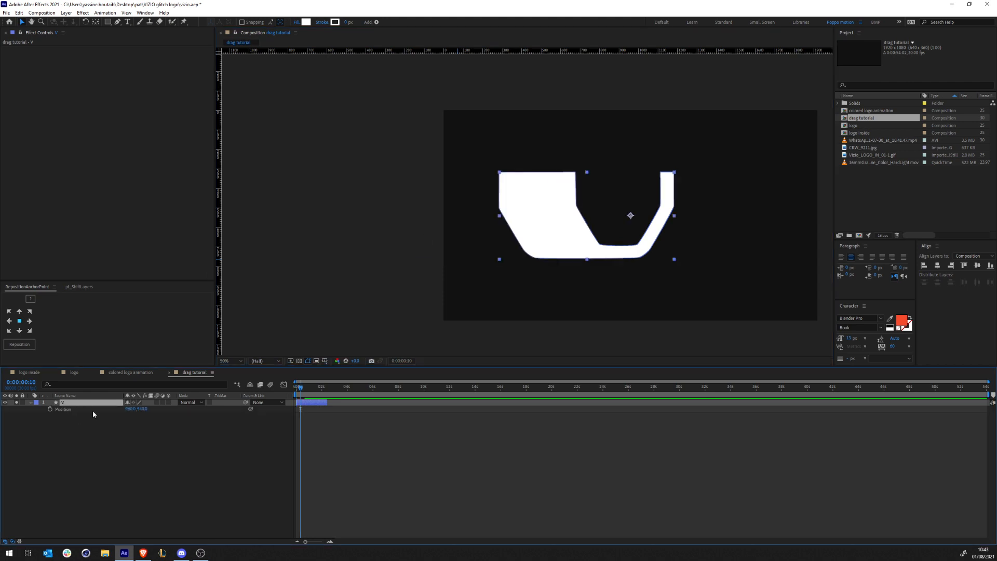
{"action": "key", "text": "shift+Page_Down"}
{"action": "left_click", "coordinate": [50, 409]}
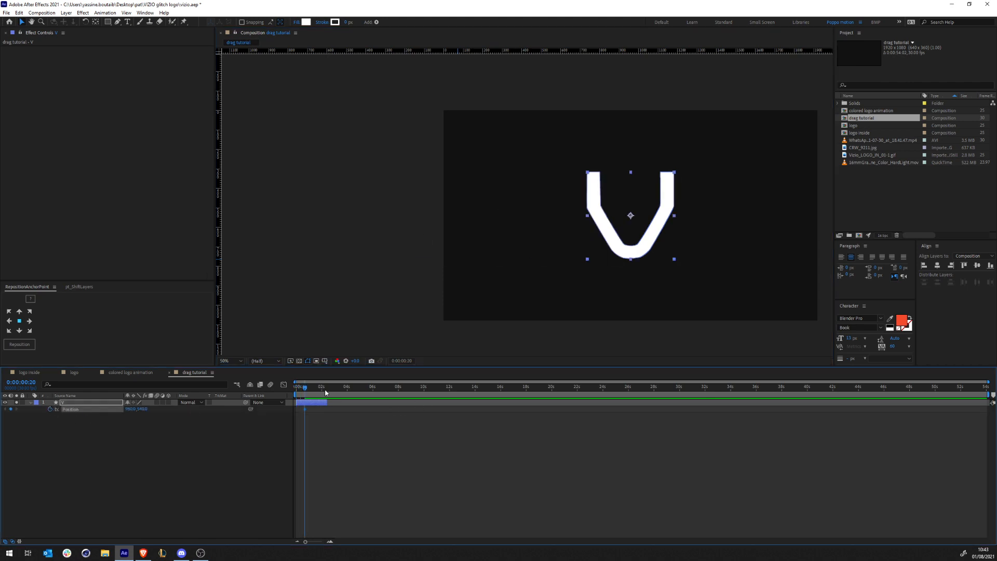
At 0:00:00:00, move the V left to about x 230, keeping y at 540, and preview the motion.
{"action": "key", "text": "Home"}
{"action": "left_click_drag", "start_coordinate": [614, 244], "coordinate": [475, 261]}
{"action": "key", "text": "space"}
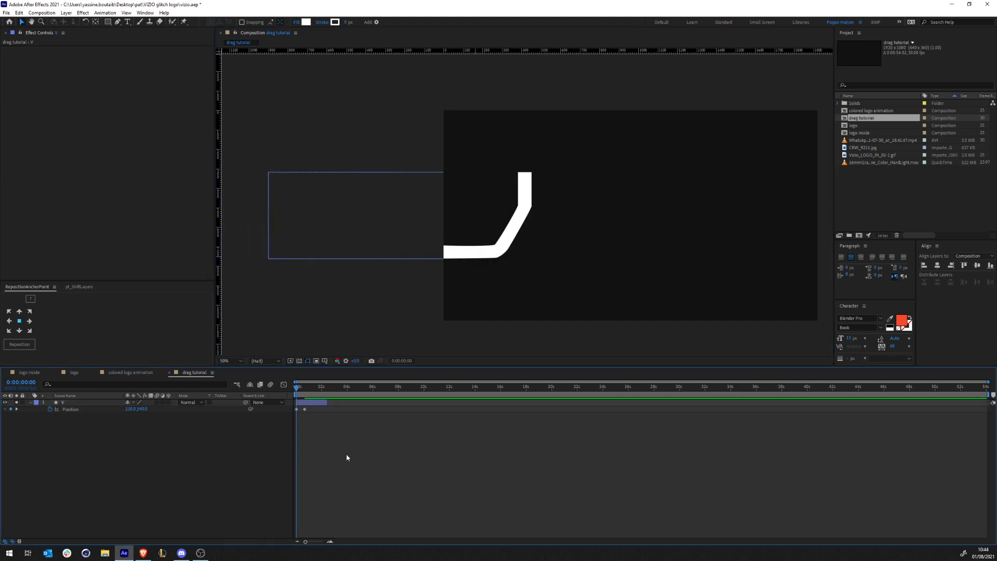
Apply Easy Ease to all of the V layer's Path and Position keyframes and preview the result.
{"action": "left_click", "coordinate": [318, 403]}
{"action": "key", "text": "u"}
{"action": "left_click_drag", "start_coordinate": [328, 400], "coordinate": [219, 441]}
{"action": "left_click", "coordinate": [232, 451]}
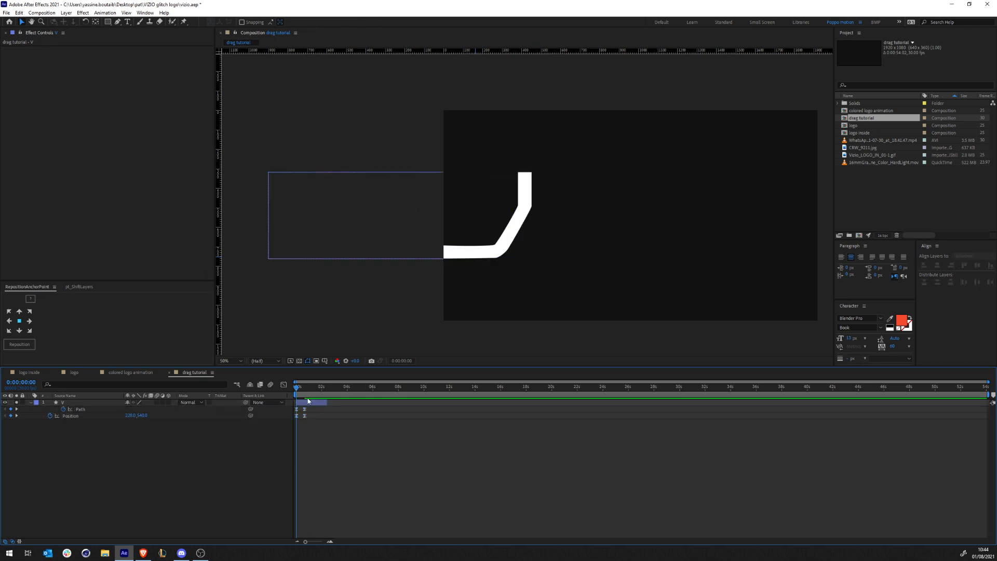
{"action": "key", "text": "space"}
{"action": "left_click_drag", "start_coordinate": [311, 389], "coordinate": [307, 389]}
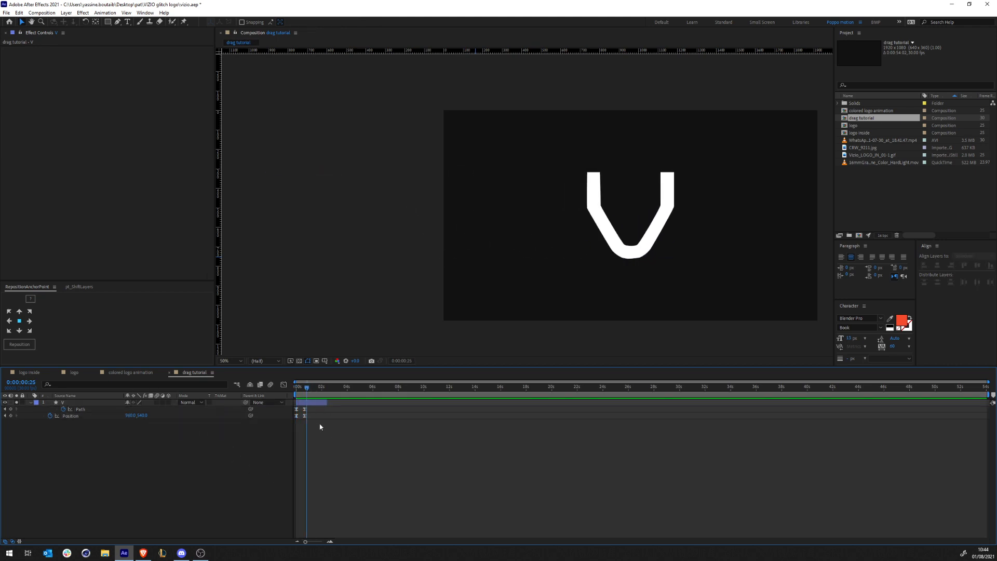
Shape the V's Position speed graph with a slow start and a late peak, undoing the overly abrupt ending.
{"action": "left_click_drag", "start_coordinate": [307, 426], "coordinate": [287, 416]}
{"action": "left_click", "coordinate": [284, 385]}
{"action": "left_click_drag", "start_coordinate": [306, 542], "coordinate": [346, 514]}
{"action": "left_click", "coordinate": [297, 517]}
{"action": "key", "text": "space"}
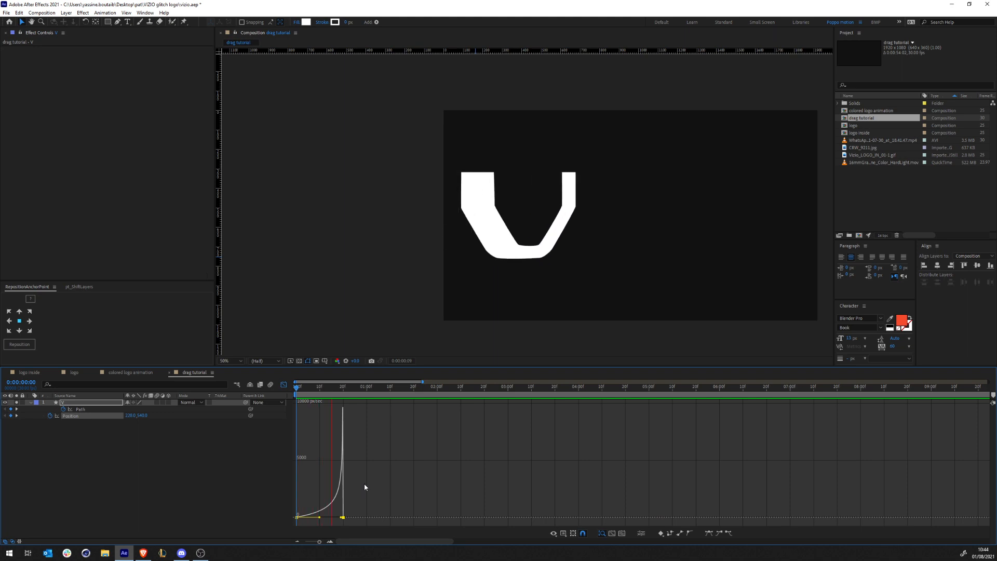
{"action": "left_click_drag", "start_coordinate": [336, 389], "coordinate": [355, 391]}
{"action": "key", "text": "ctrl+z"}
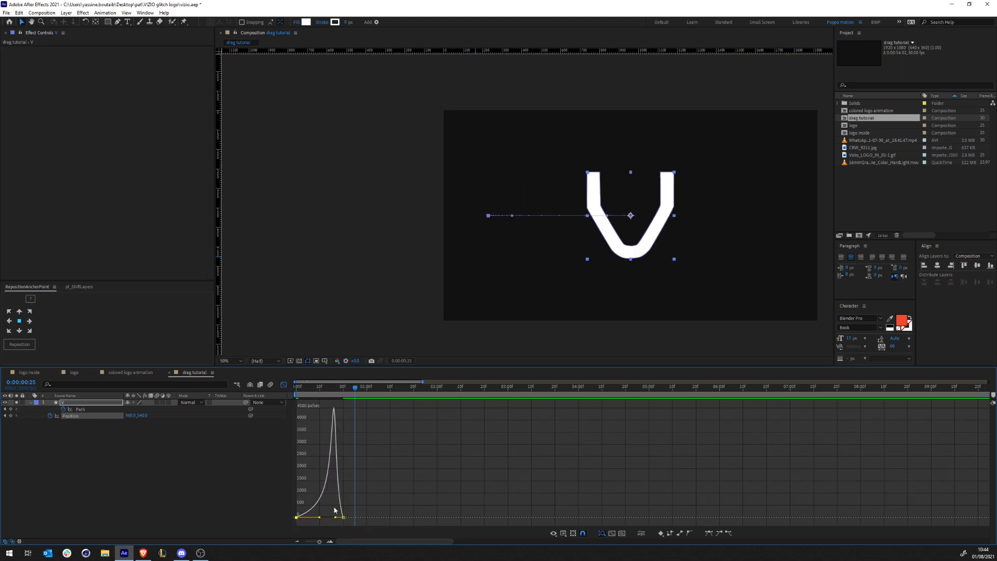
Shorten the ease into the final Position keyframe so the speed peak sits just before 0:00:00:20, and preview it.
{"action": "left_click_drag", "start_coordinate": [335, 518], "coordinate": [339, 518]}
{"action": "key", "text": "Home"}
{"action": "key", "text": "space"}
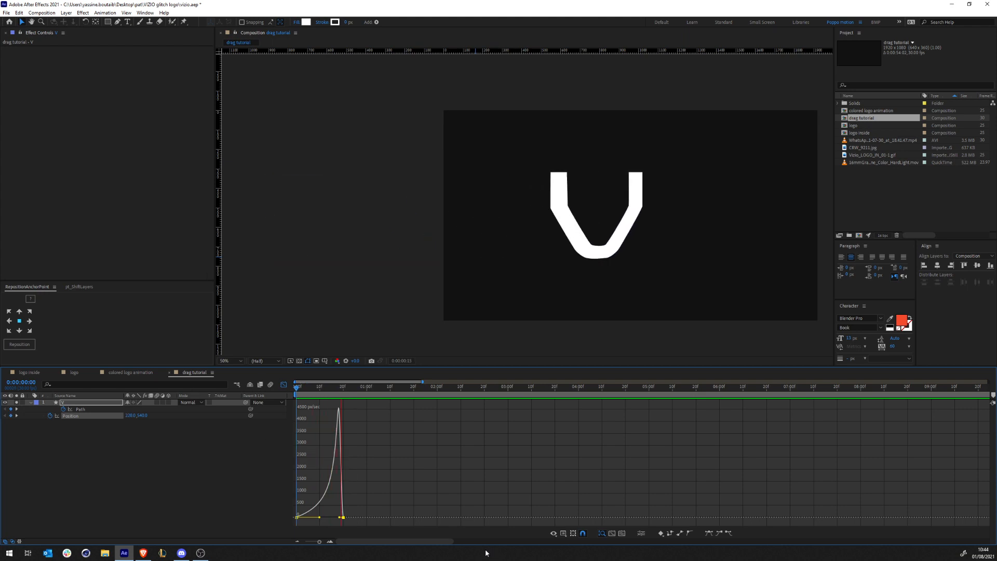
{"action": "left_click", "coordinate": [330, 393]}
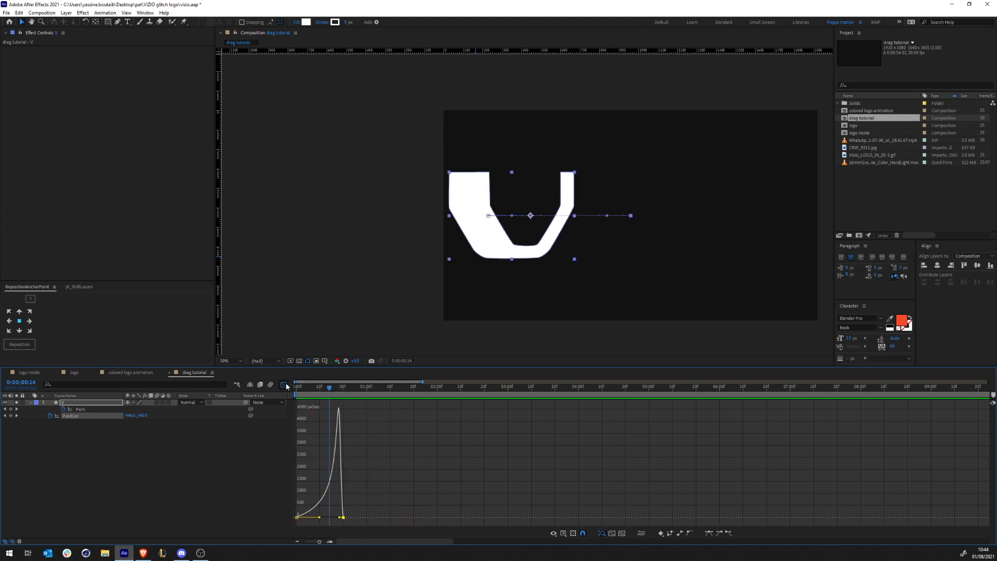
Shape the Path speed graph with a slow start and a late sharp peak, and preview the combined motion.
{"action": "left_click", "coordinate": [80, 409]}
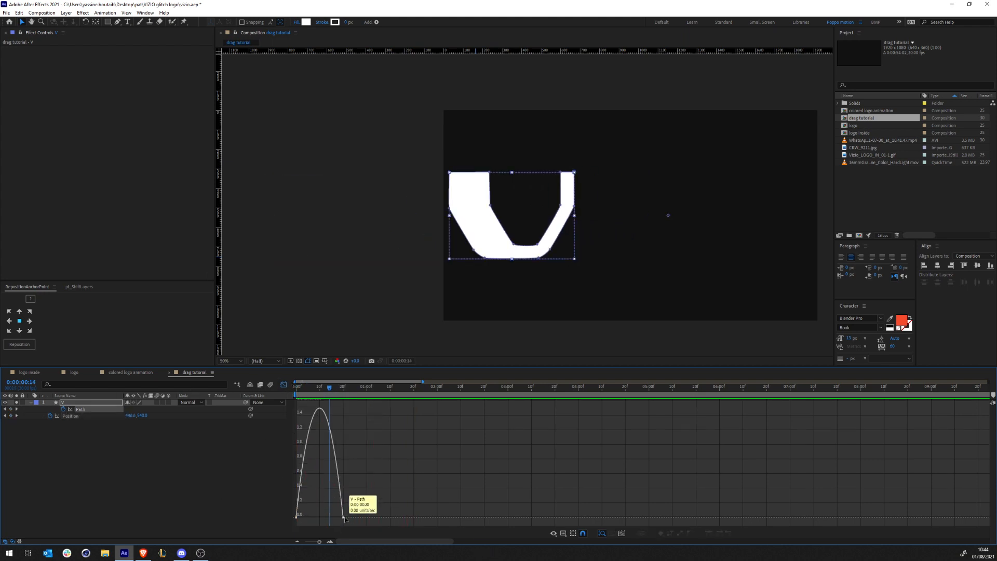
{"action": "left_click", "coordinate": [297, 517]}
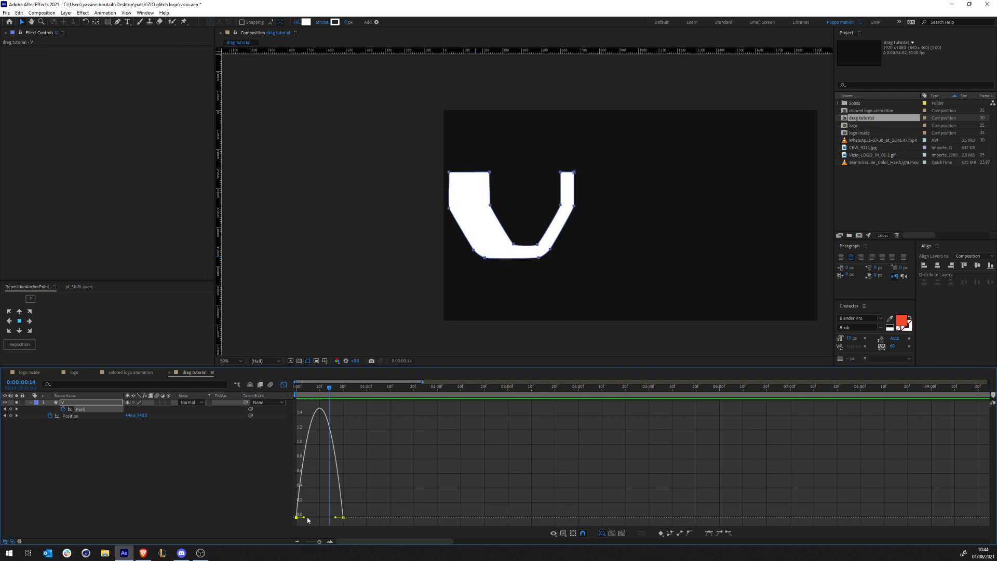
{"action": "left_click_drag", "start_coordinate": [304, 517], "coordinate": [391, 522]}
{"action": "key", "text": "space"}
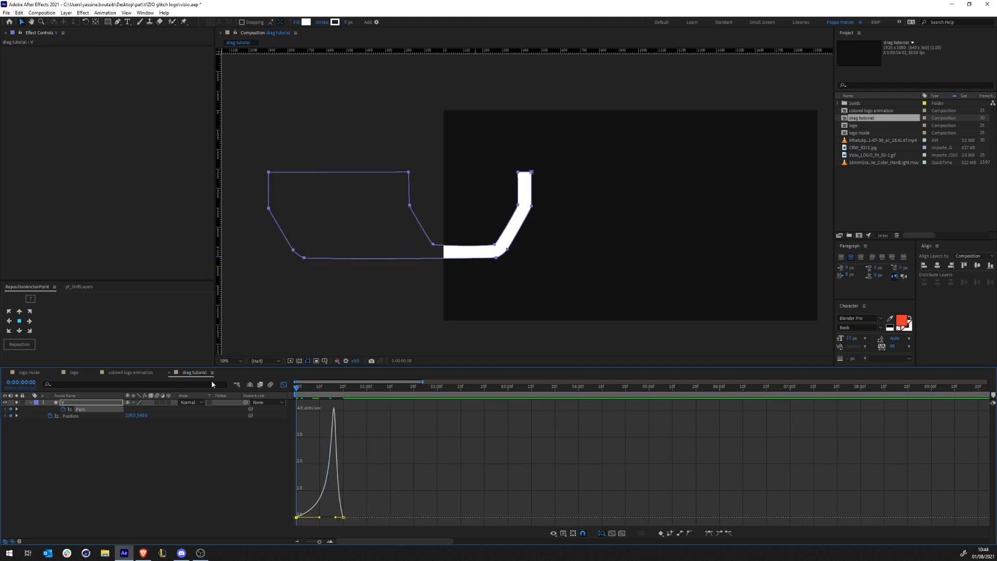
{"action": "left_click_drag", "start_coordinate": [321, 390], "coordinate": [336, 390]}
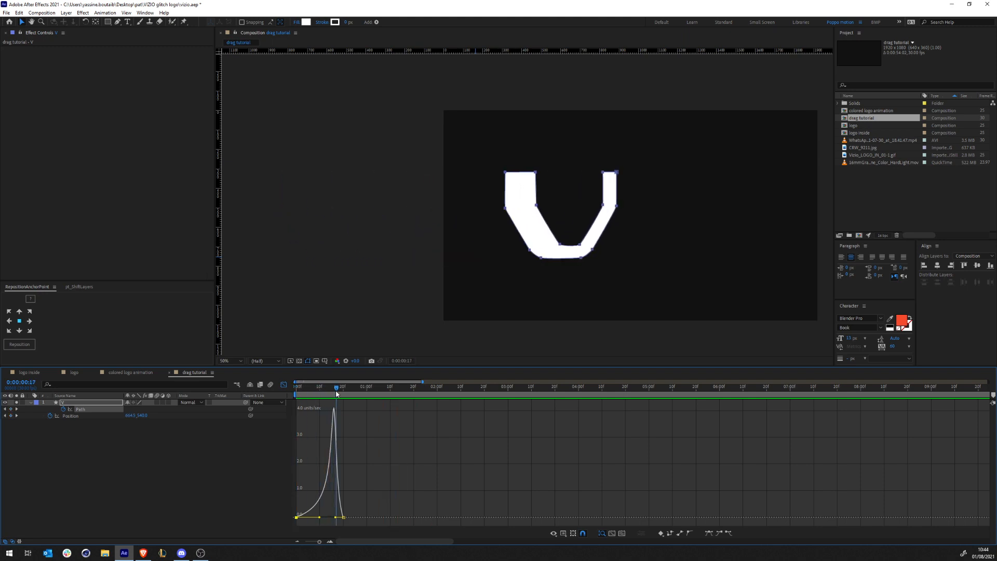
Return to the keyframe view, delay both Path keyframes by 10 frames relative to Position, and preview the offset.
{"action": "left_click", "coordinate": [283, 385]}
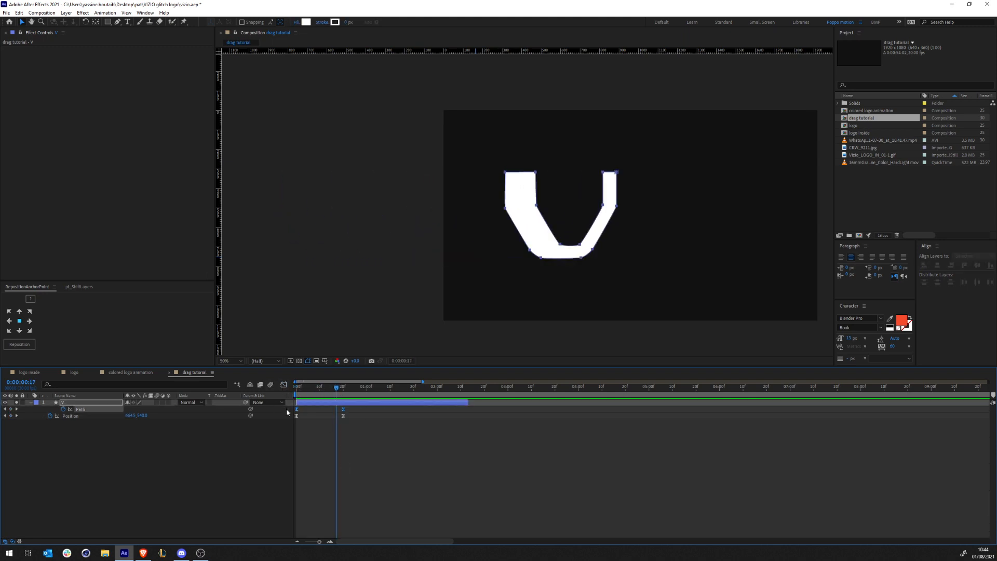
{"action": "mouse_move", "coordinate": [297, 409]}
{"action": "left_mouse_down"}
{"action": "mouse_move", "coordinate": [320, 410]}
{"action": "mouse_move", "coordinate": [296, 390]}
{"action": "left_mouse_up"}
{"action": "key", "text": "space"}
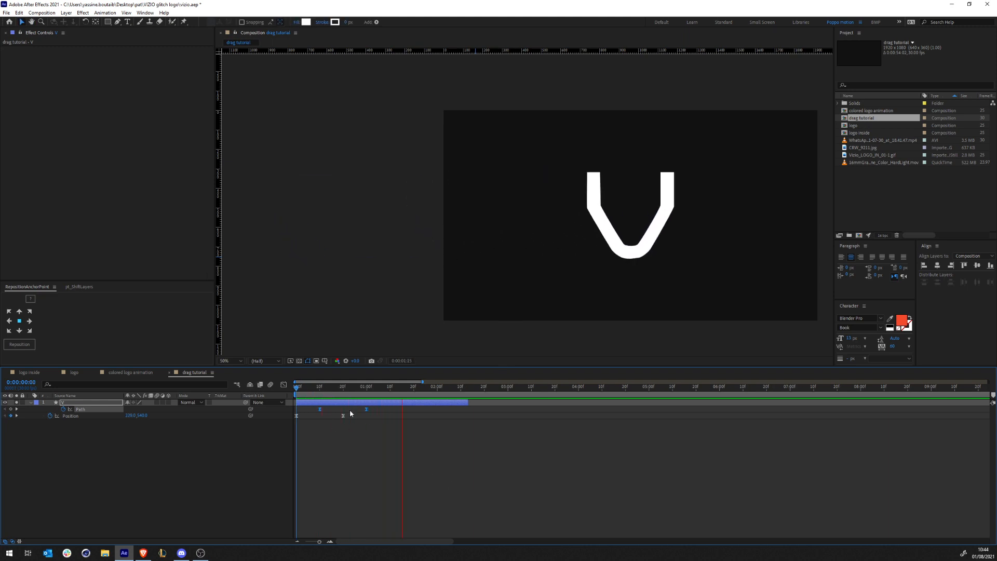
Move the Path keyframes to 0:00:00:06 and 0:00:00:26 and review how the V's left arm drags behind.
{"action": "left_click_drag", "start_coordinate": [366, 388], "coordinate": [355, 410]}
{"action": "key", "text": "space"}
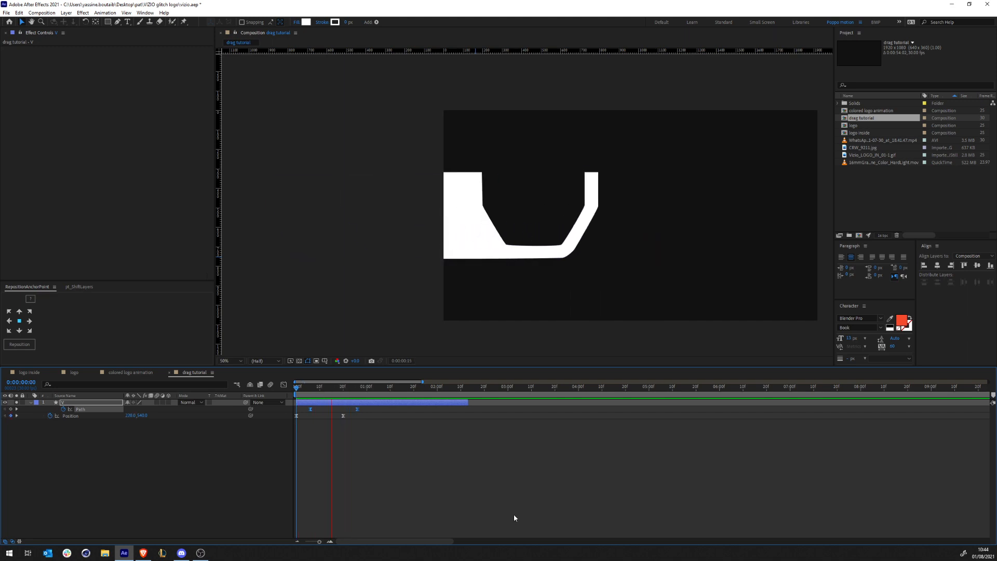
{"action": "left_click", "coordinate": [366, 389]}
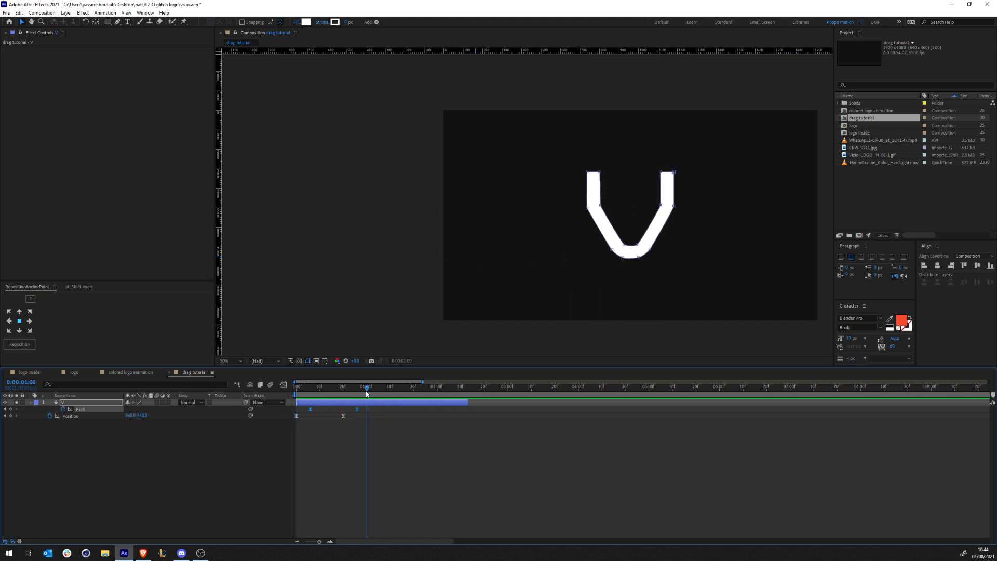
{"action": "left_click", "coordinate": [419, 507]}
{"action": "mouse_move", "coordinate": [363, 389]}
{"action": "left_mouse_down"}
{"action": "mouse_move", "coordinate": [328, 390]}
{"action": "mouse_move", "coordinate": [348, 393]}
{"action": "left_mouse_up"}
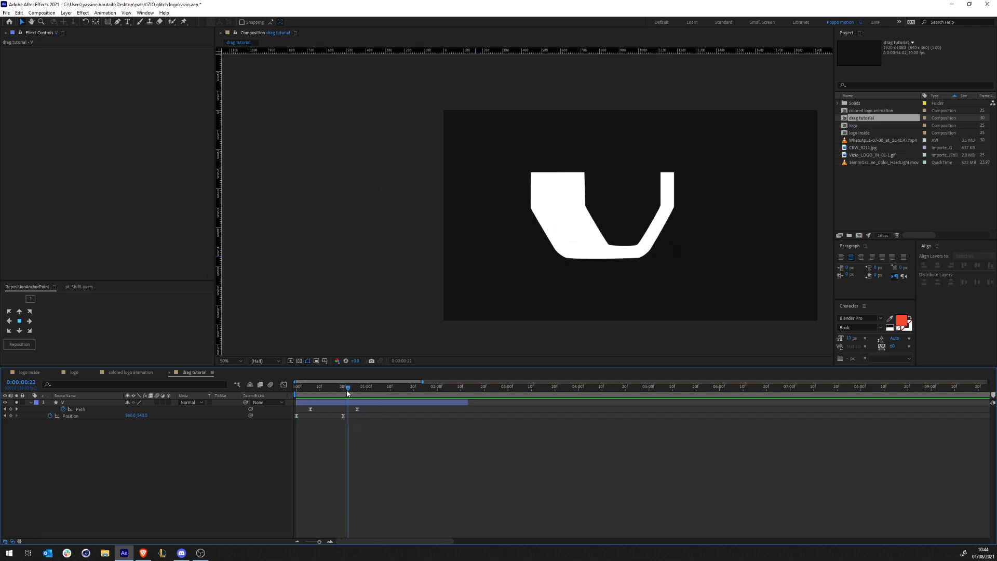
{"action": "left_click", "coordinate": [82, 409]}
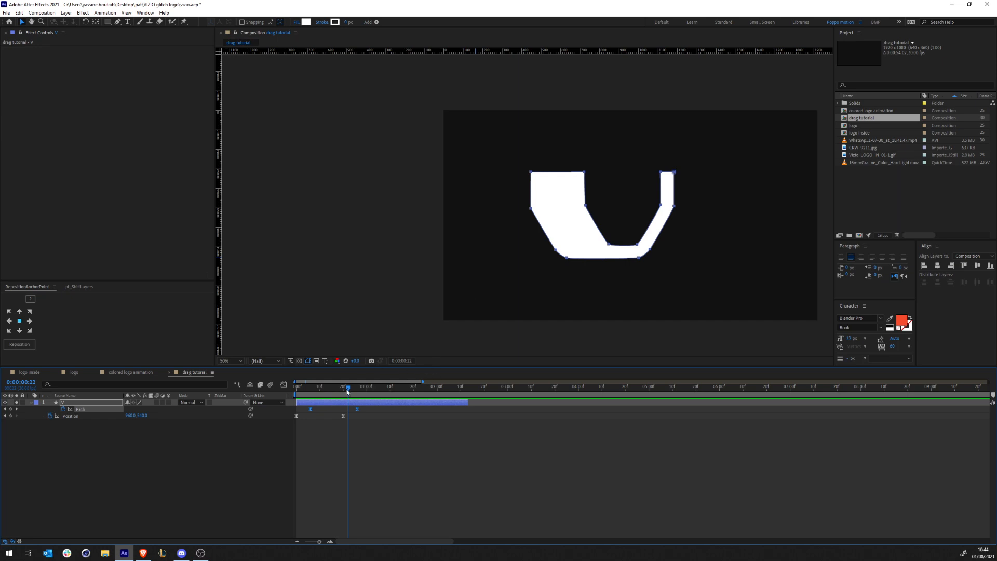
{"action": "left_click_drag", "start_coordinate": [347, 388], "coordinate": [356, 390]}
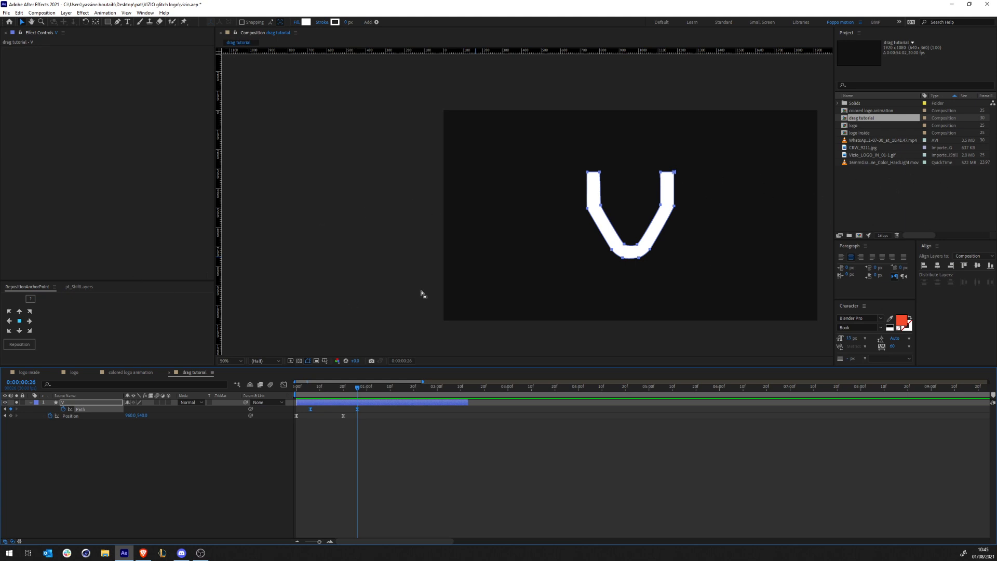
Delete both Position keyframes from the V layer.
{"action": "left_click_drag", "start_coordinate": [355, 433], "coordinate": [235, 413]}
{"action": "key", "text": "Delete"}
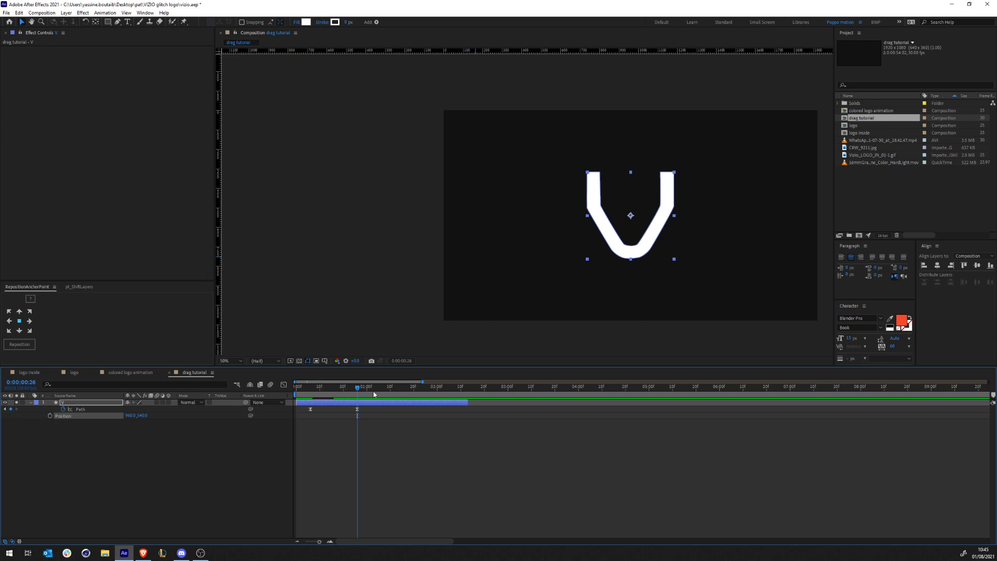
{"action": "left_click", "coordinate": [74, 402]}
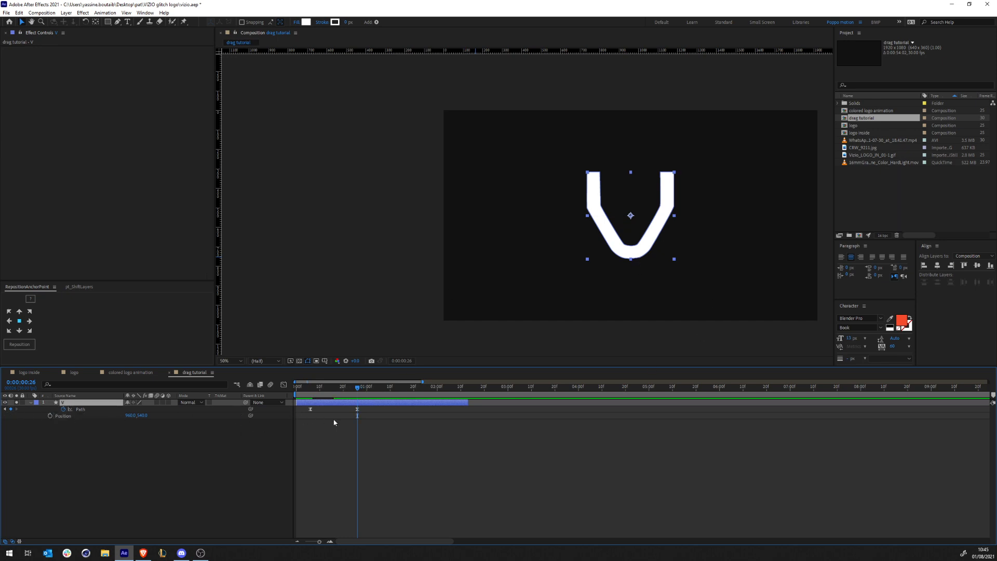
At the 0:00:00:06 Path keyframe, move the right arm's points beyond the composition's right edge.
{"action": "left_click", "coordinate": [358, 411]}
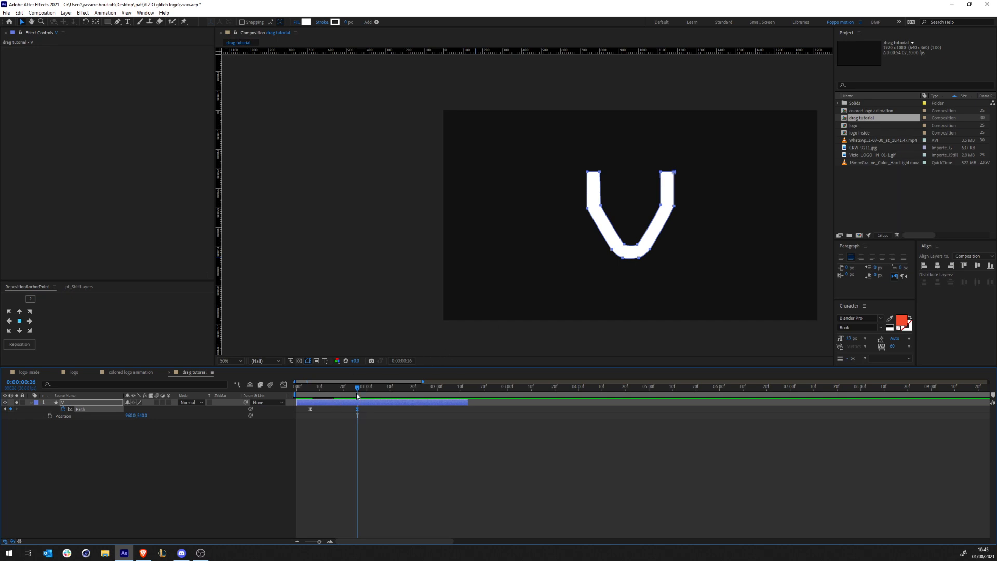
{"action": "left_click_drag", "start_coordinate": [357, 396], "coordinate": [310, 396]}
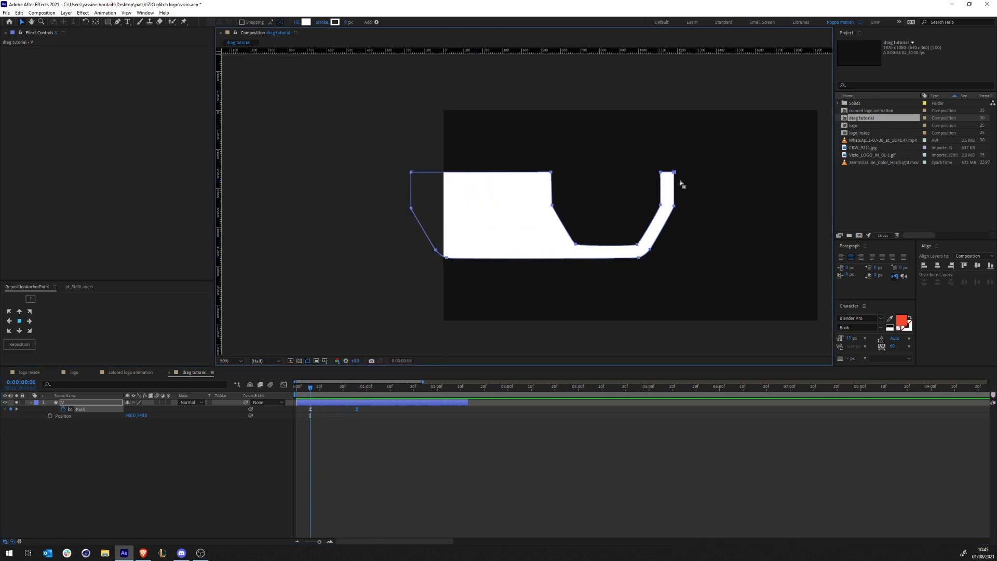
{"action": "left_click_drag", "start_coordinate": [702, 141], "coordinate": [627, 295]}
{"action": "left_click_drag", "start_coordinate": [675, 174], "coordinate": [745, 176]}
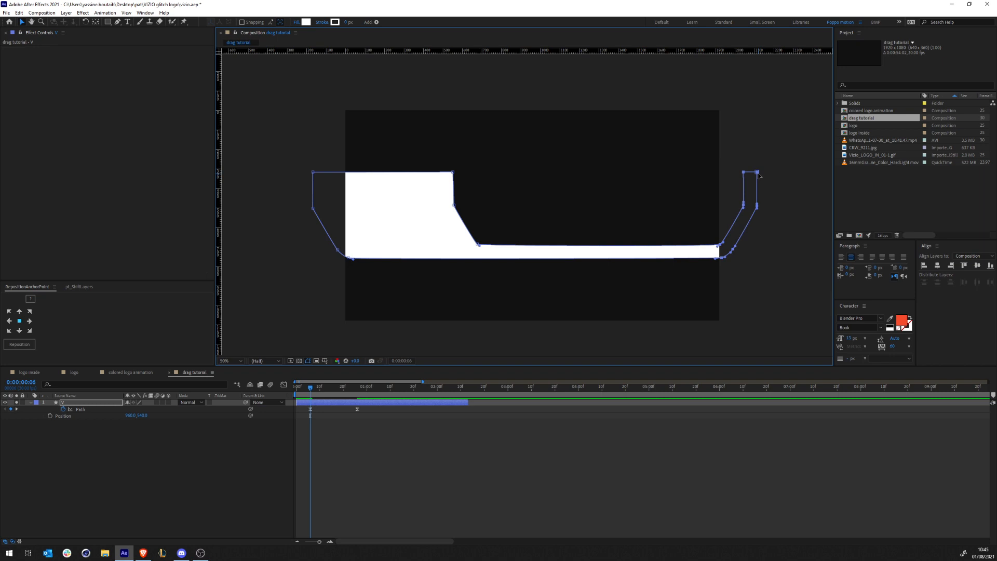
Widen the V's right arm by moving its outer path points farther right, including the upper corner.
{"action": "left_click", "coordinate": [783, 220]}
{"action": "left_click", "coordinate": [757, 172]}
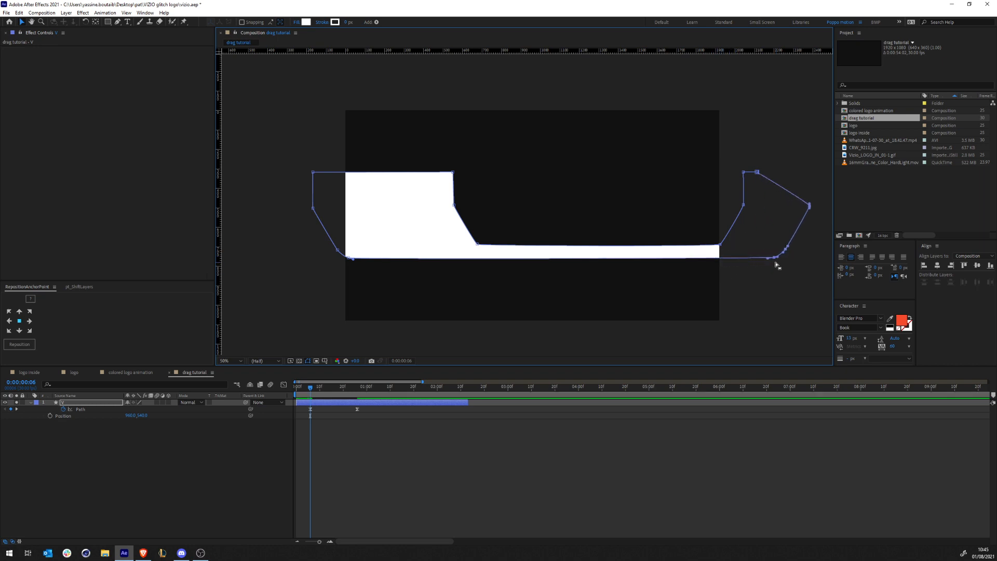
{"action": "left_click_drag", "start_coordinate": [758, 172], "coordinate": [838, 181]}
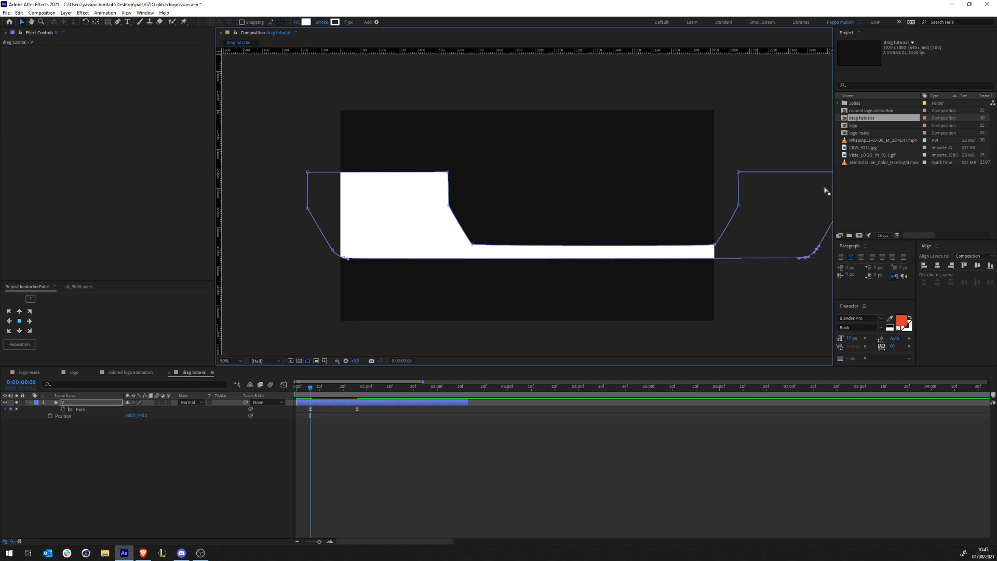
Preview the V's stretched-letter Path animation from the 0:00:00:06 keyframe until the letter settles.
{"action": "key", "text": "space"}
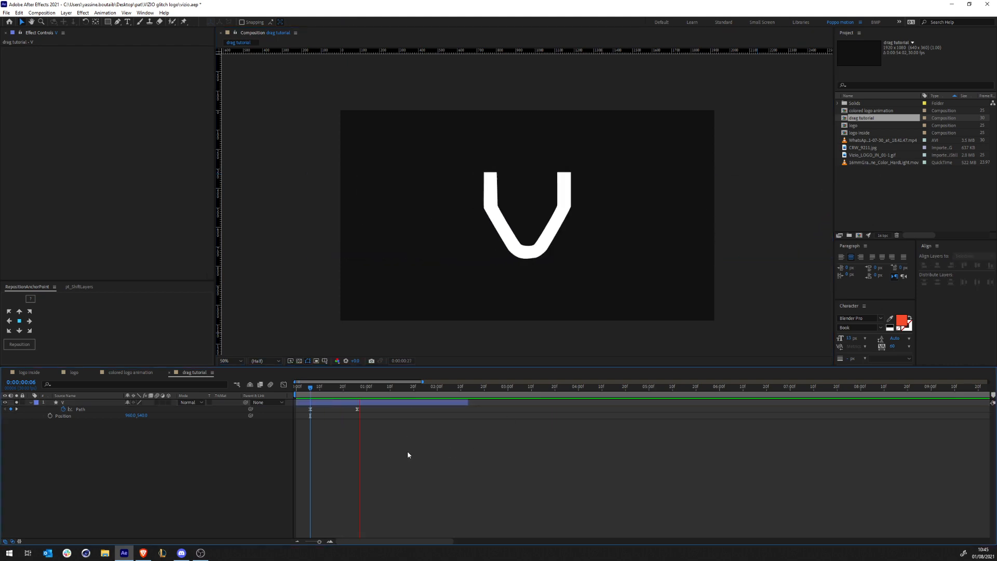
{"action": "left_click_drag", "start_coordinate": [358, 388], "coordinate": [311, 397]}
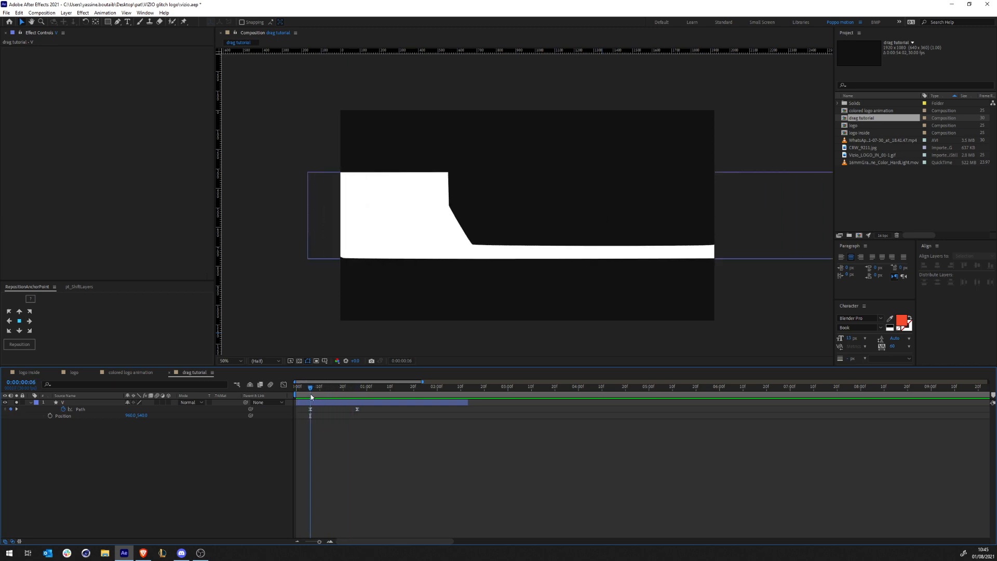
{"action": "left_click", "coordinate": [758, 226]}
{"action": "left_click", "coordinate": [466, 453]}
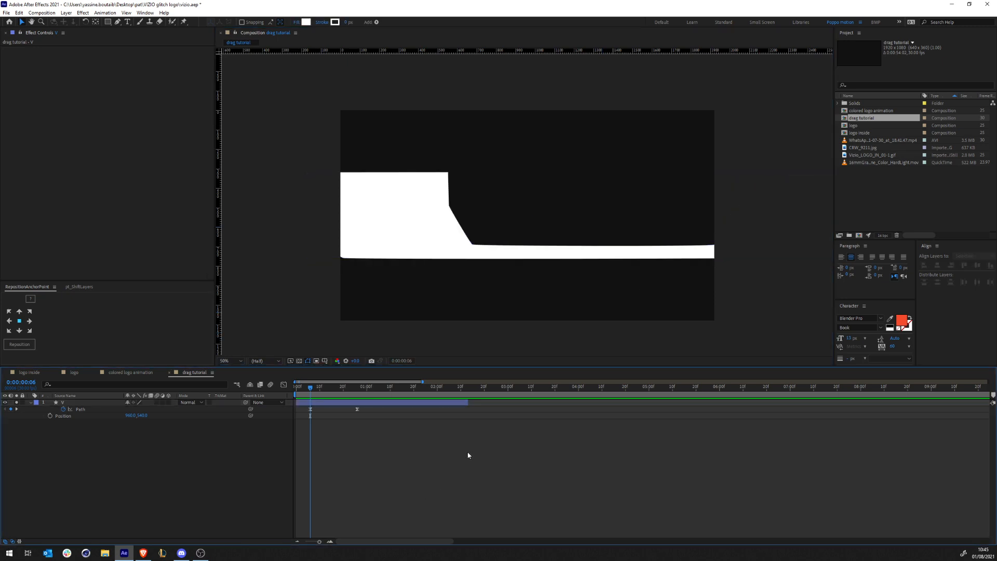
{"action": "key", "text": "space"}
{"action": "left_click", "coordinate": [364, 393]}
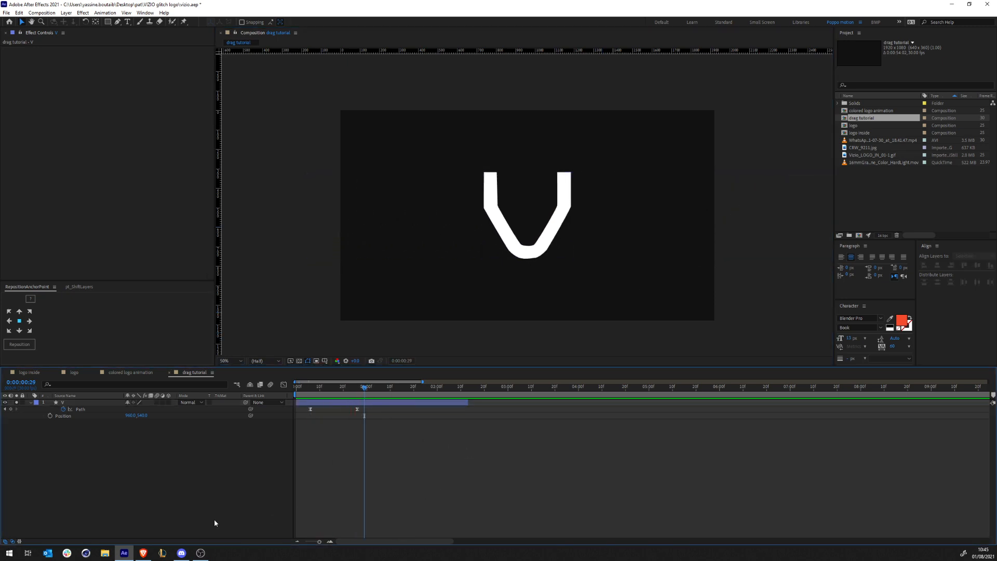
In the logo inside composition, examine how the Scaler null's Scale keyframes animate the whole VIZIO logo.
{"action": "left_click", "coordinate": [30, 373]}
{"action": "left_click", "coordinate": [136, 503]}
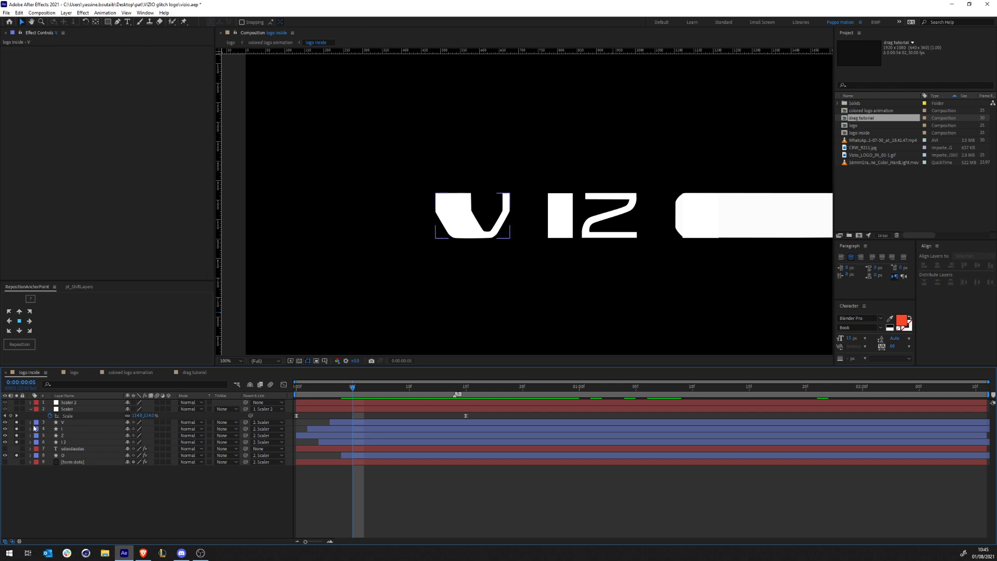
{"action": "left_click_drag", "start_coordinate": [301, 388], "coordinate": [477, 415]}
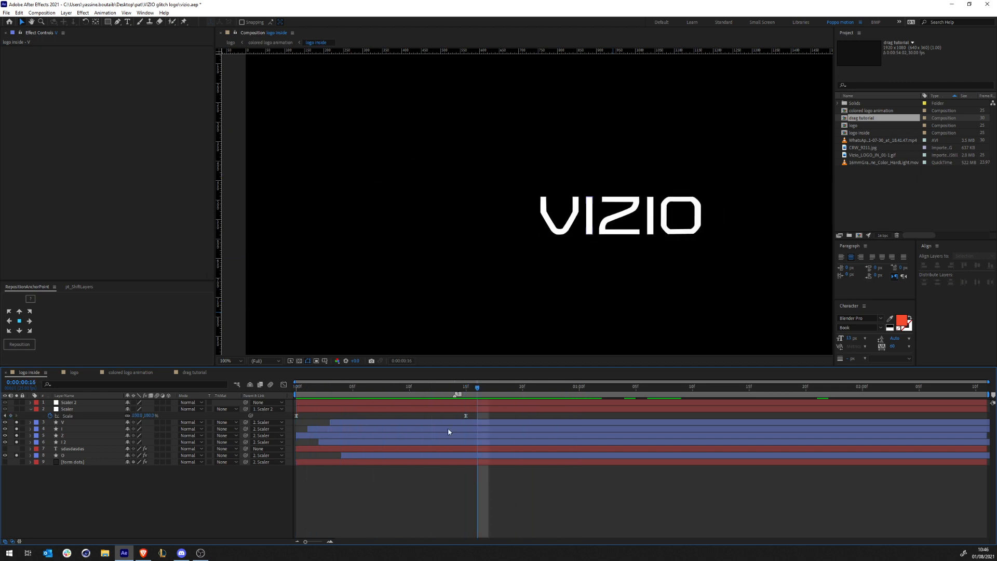
{"action": "left_click", "coordinate": [73, 412]}
{"action": "left_click", "coordinate": [17, 409]}
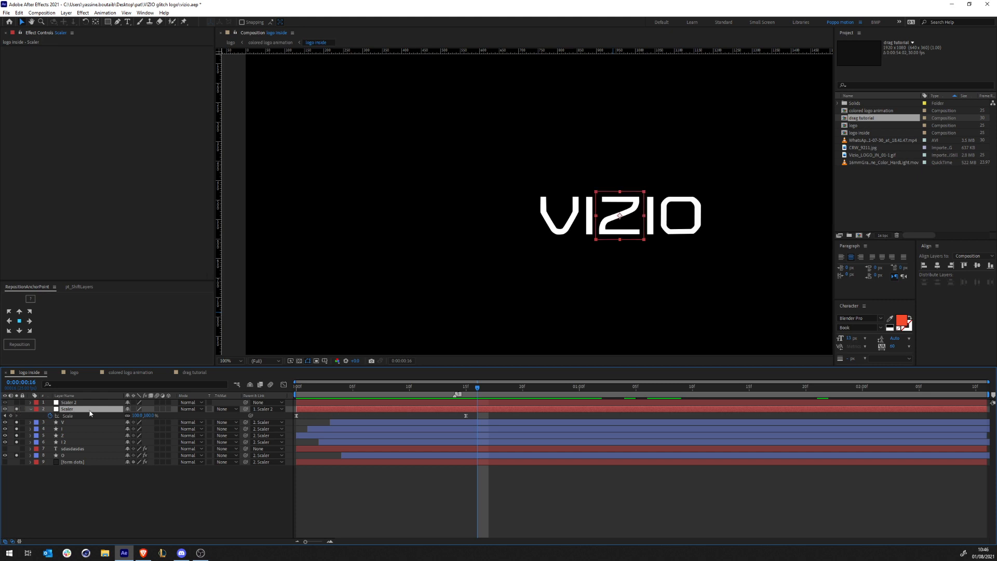
{"action": "scroll", "coordinate": [491, 269], "scroll_direction": "down", "scroll_amount": 1}
{"action": "scroll", "coordinate": [490, 269], "scroll_direction": "up", "scroll_amount": 1}
{"action": "left_click_drag", "start_coordinate": [474, 388], "coordinate": [458, 400]}
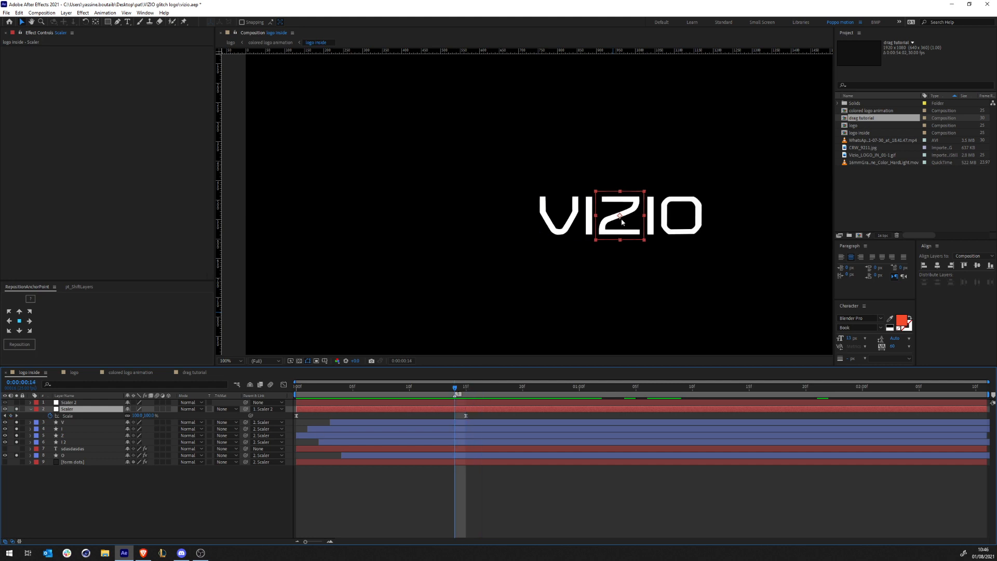
{"action": "left_click_drag", "start_coordinate": [441, 389], "coordinate": [252, 396]}
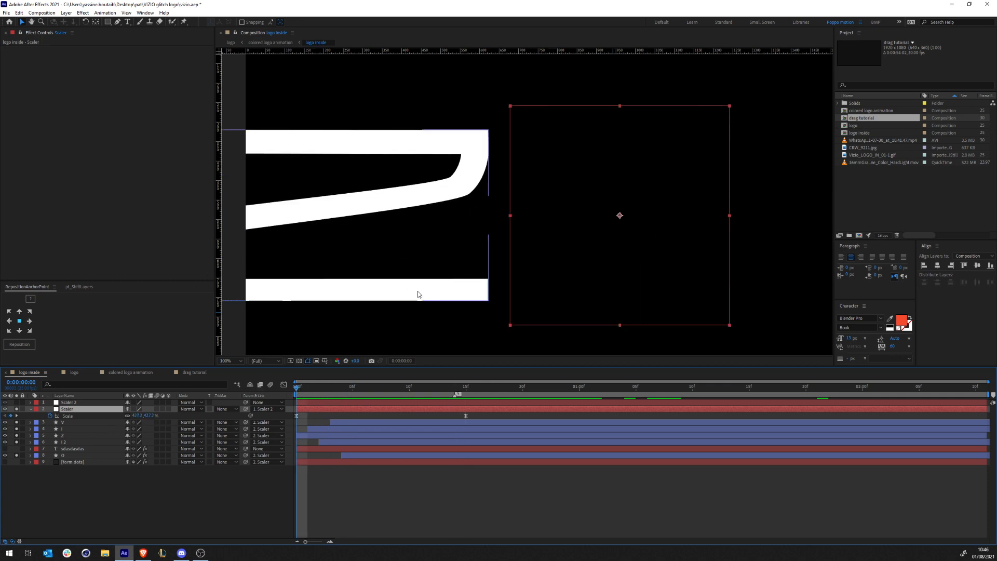
{"action": "key", "text": "comma"}
{"action": "key", "text": "space"}
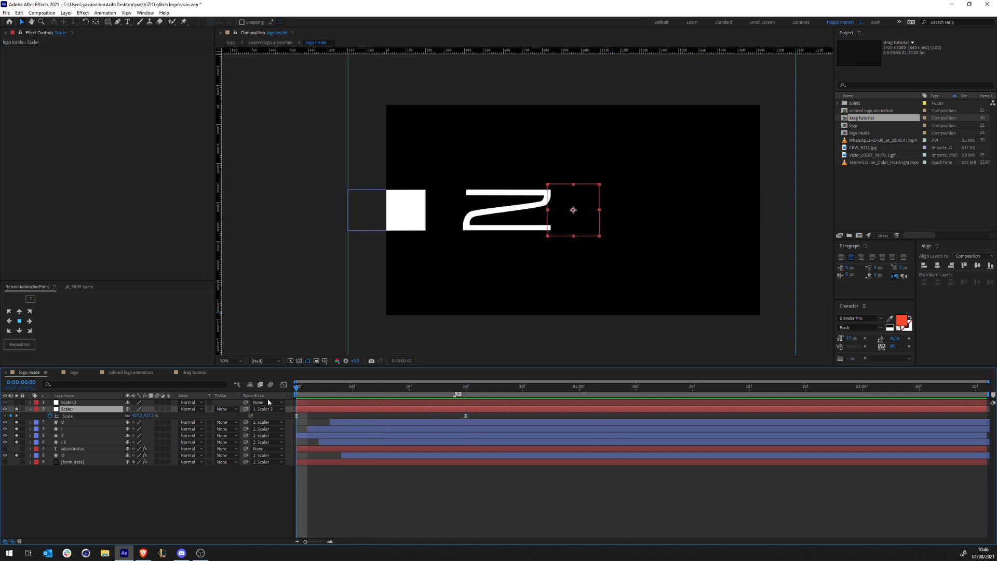
{"action": "key", "text": "space"}
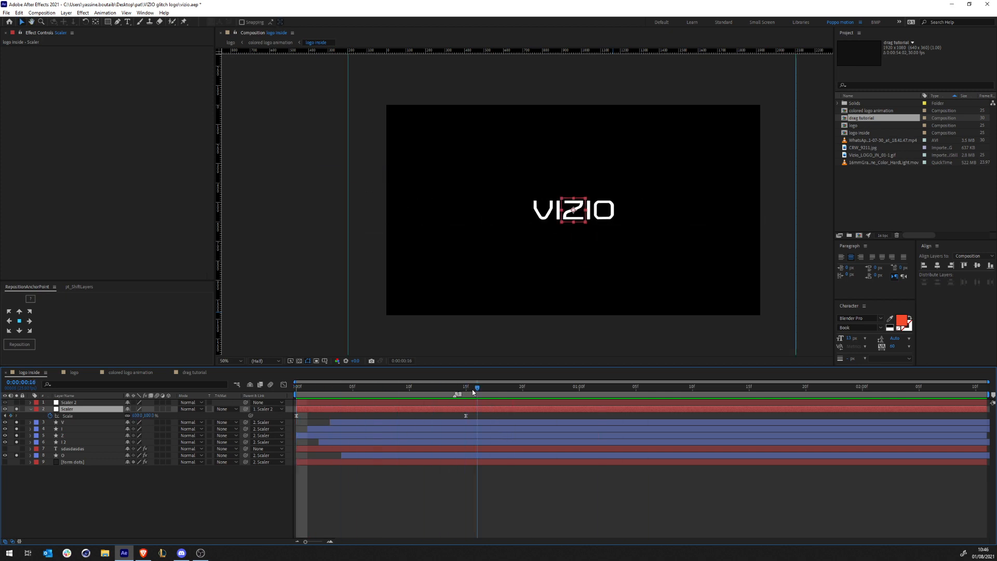
Return to the drag tutorial composition and add a null object named "Scaler 1".
{"action": "left_click", "coordinate": [195, 373]}
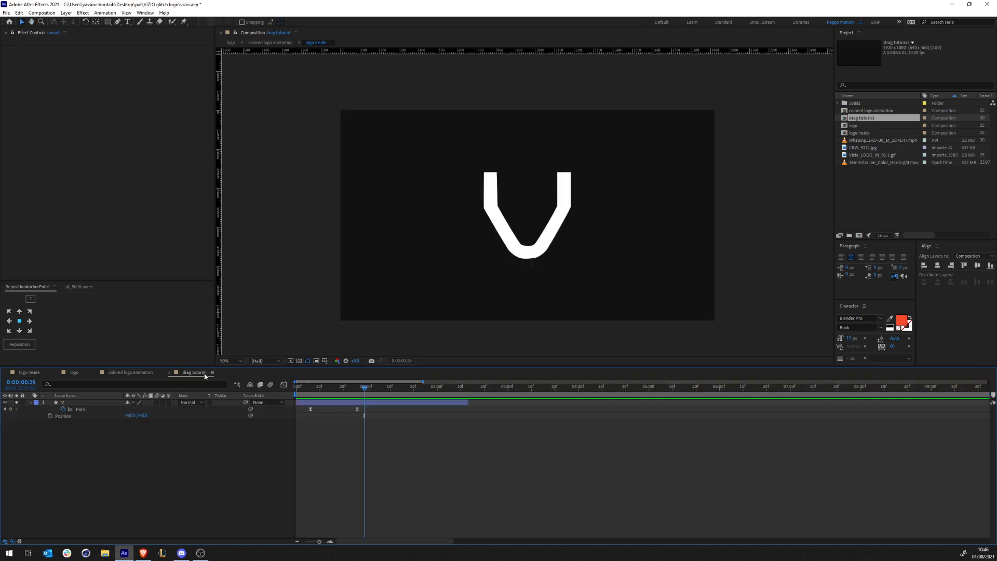
{"action": "left_click", "coordinate": [78, 402]}
{"action": "key", "text": "s"}
{"action": "right_click", "coordinate": [143, 464]}
{"action": "left_click", "coordinate": [153, 460]}
{"action": "right_click", "coordinate": [226, 460]}
{"action": "mouse_move", "coordinate": [213, 376]}
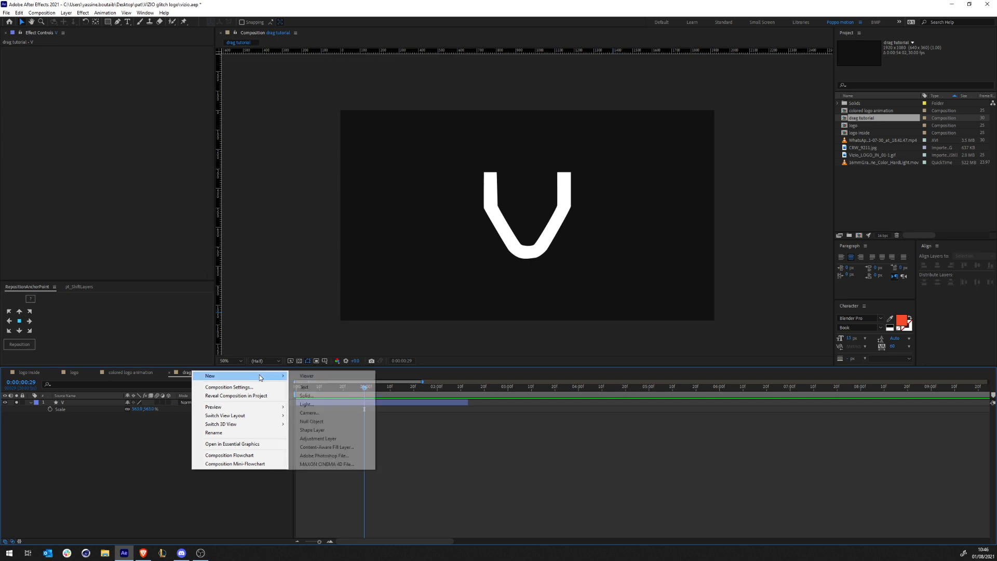
{"action": "left_click", "coordinate": [312, 421]}
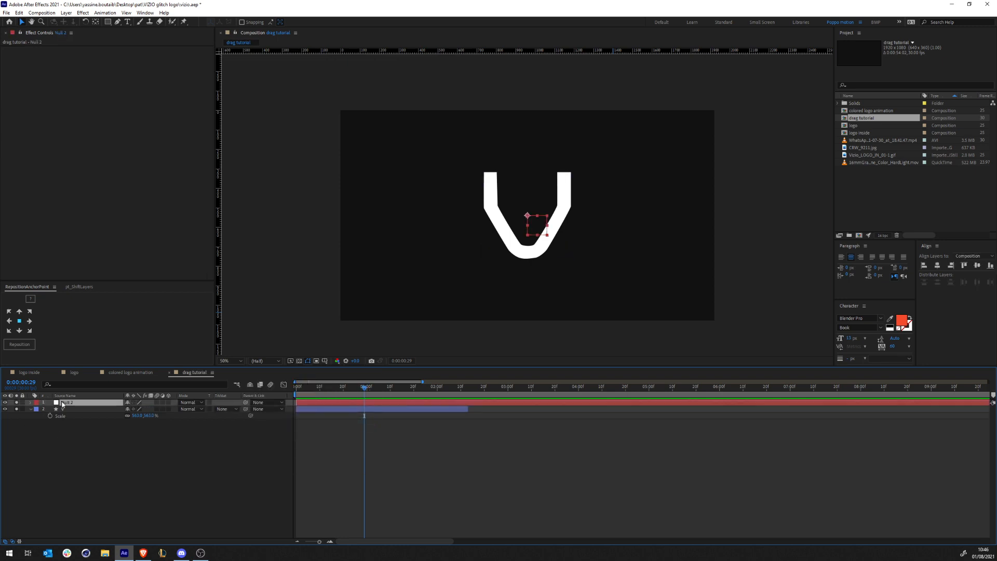
{"action": "key", "text": "Return"}
{"action": "type", "text": "Scaler 1"}
{"action": "key", "text": "Return"}
Set the Scaler 1 null's Anchor Point to 50, 50.
{"action": "key", "text": "a"}
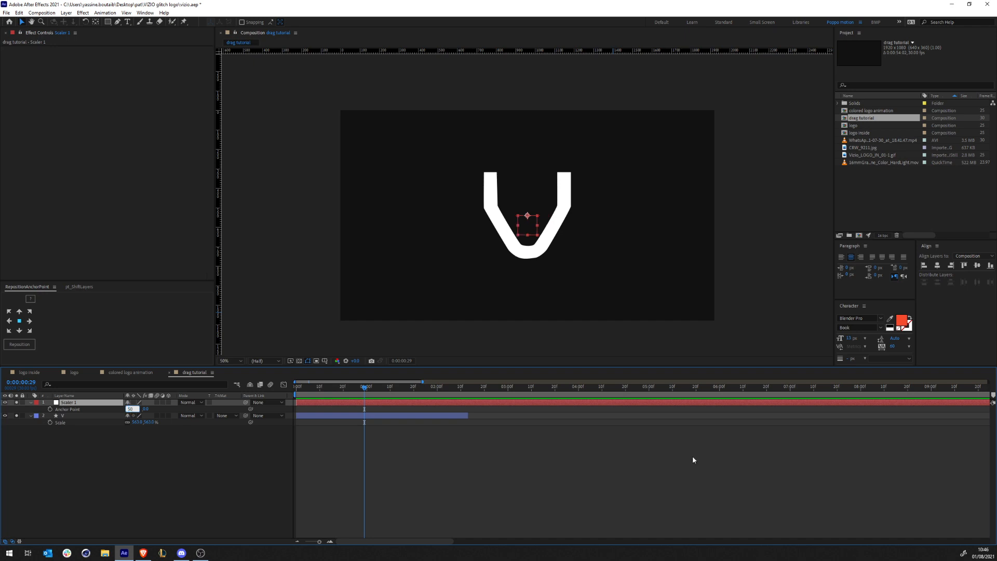
{"action": "key", "text": "Tab"}
{"action": "type", "text": "50"}
{"action": "key", "text": "Return"}
{"action": "left_click", "coordinate": [257, 520]}
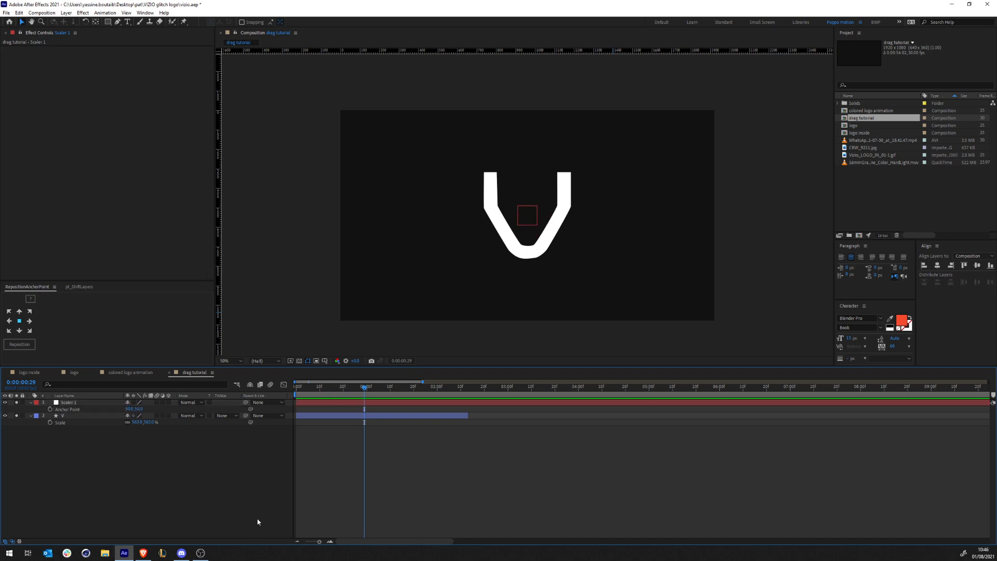
Parent the V layer to the Scaler 1 null.
{"action": "left_click", "coordinate": [31, 403]}
{"action": "left_click_drag", "start_coordinate": [244, 409], "coordinate": [66, 404]}
{"action": "left_click", "coordinate": [66, 405]}
Keyframe Scaler 1's Scale at 0:00:00:29, enlarge it to about 442% at 0:00:00:00, and preview the zoom.
{"action": "key", "text": "s"}
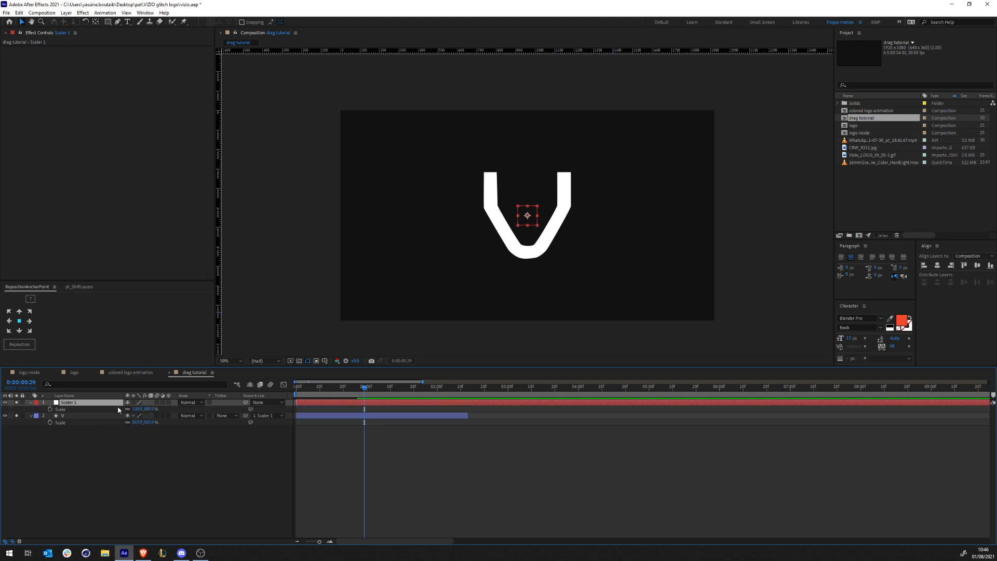
{"action": "left_click", "coordinate": [50, 409]}
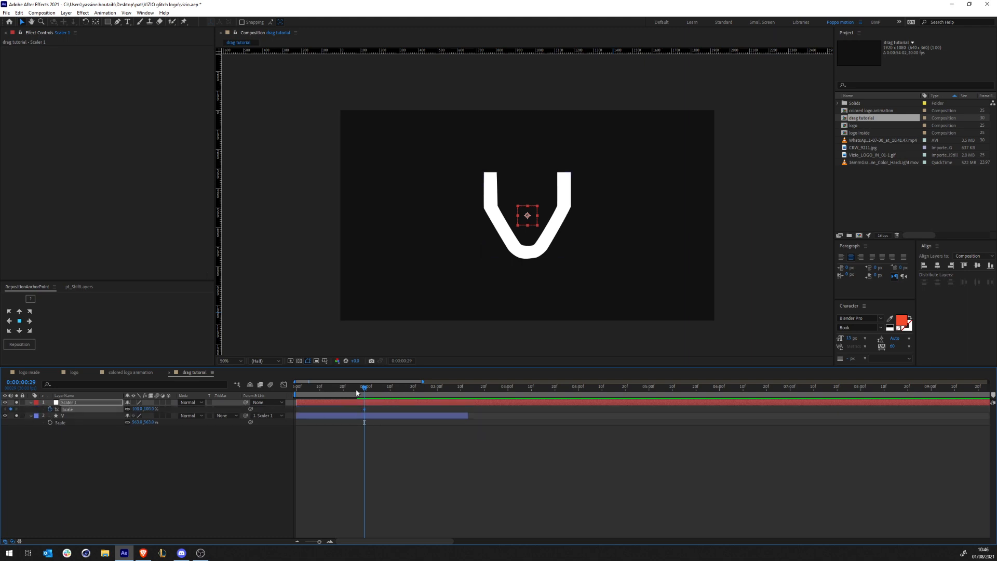
{"action": "left_click_drag", "start_coordinate": [366, 389], "coordinate": [282, 390]}
{"action": "left_click_drag", "start_coordinate": [138, 408], "coordinate": [338, 418]}
{"action": "key", "text": "space"}
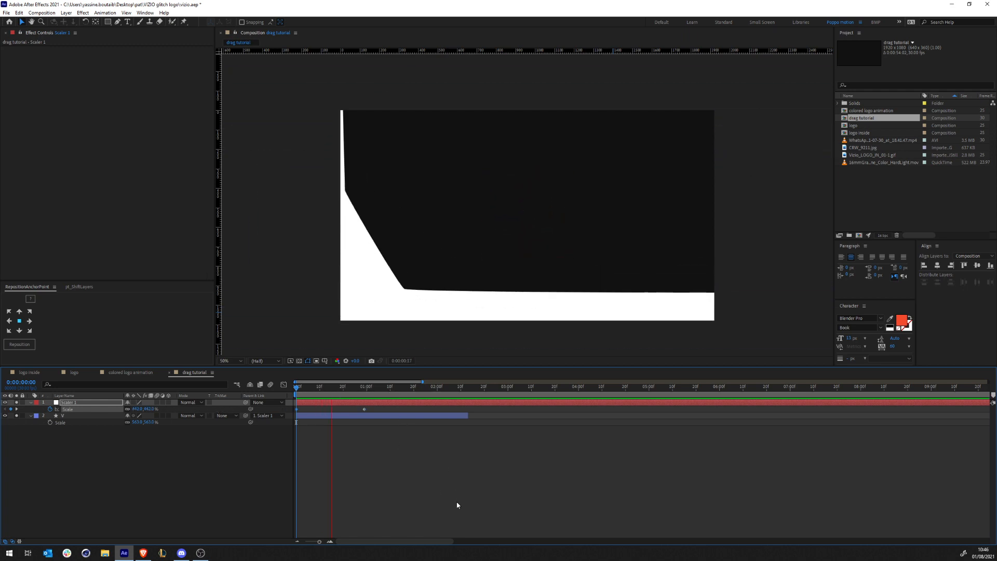
{"action": "left_click_drag", "start_coordinate": [367, 387], "coordinate": [364, 388]}
Apply Easy Ease to both of Scaler 1's Scale keyframes and display their speed graph.
{"action": "left_click", "coordinate": [336, 416]}
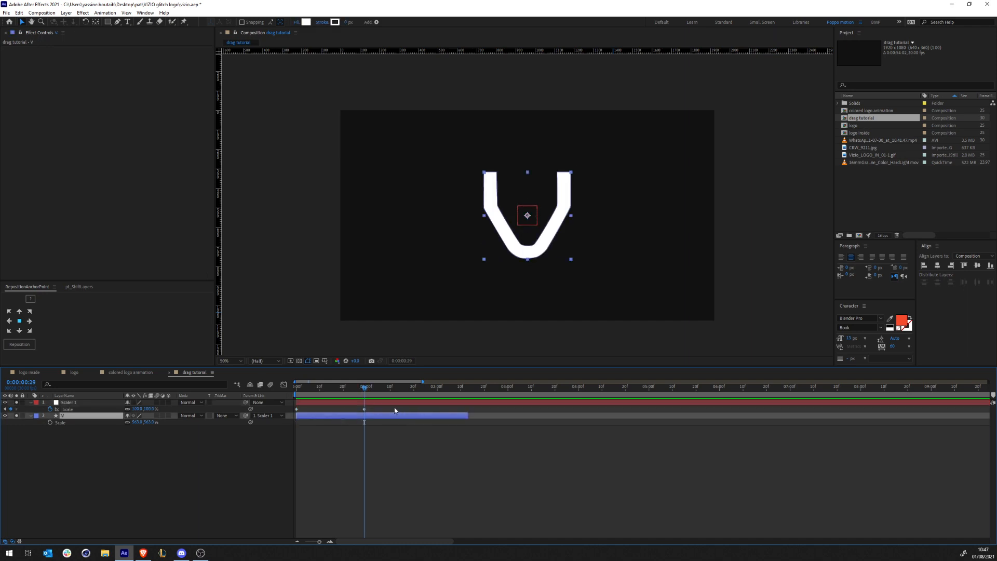
{"action": "left_click", "coordinate": [364, 409]}
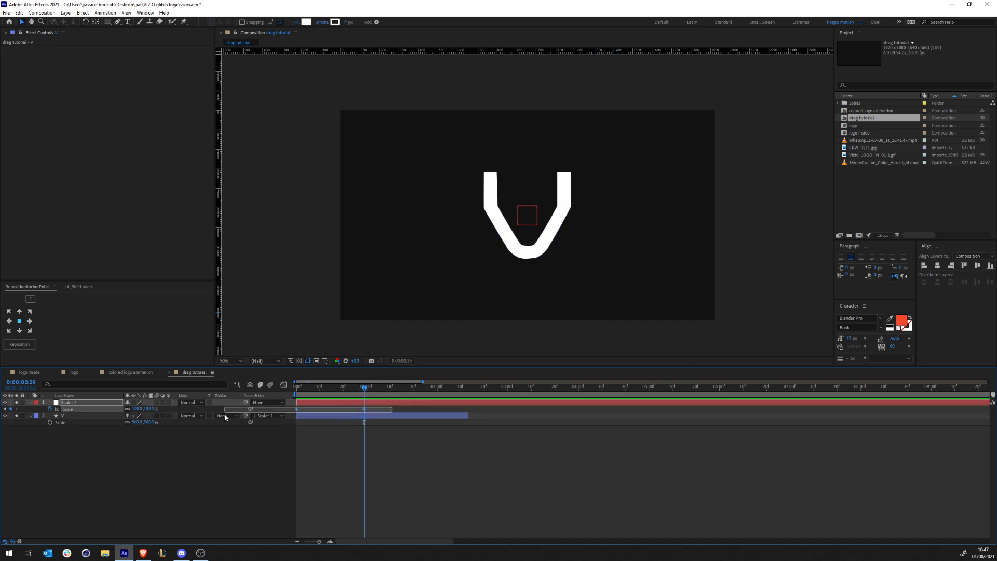
{"action": "left_click", "coordinate": [283, 385]}
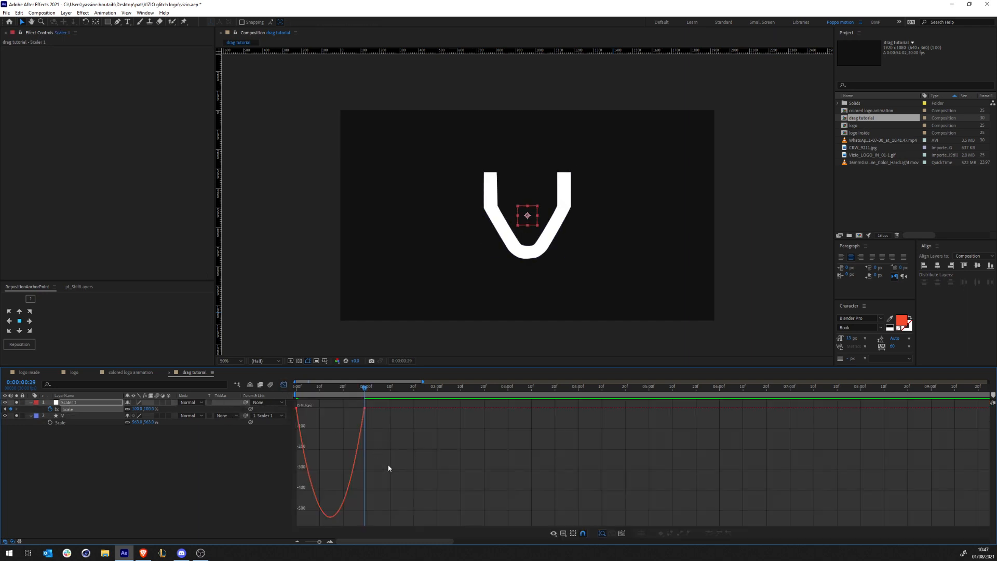
Try an abrupt start with a long ease-out on Scaler 1's Scale speed graph, preview it, and undo the curve edits.
{"action": "left_click", "coordinate": [363, 411]}
{"action": "left_click_drag", "start_coordinate": [354, 409], "coordinate": [286, 412]}
{"action": "left_click_drag", "start_coordinate": [319, 388], "coordinate": [293, 388]}
{"action": "key", "text": "space"}
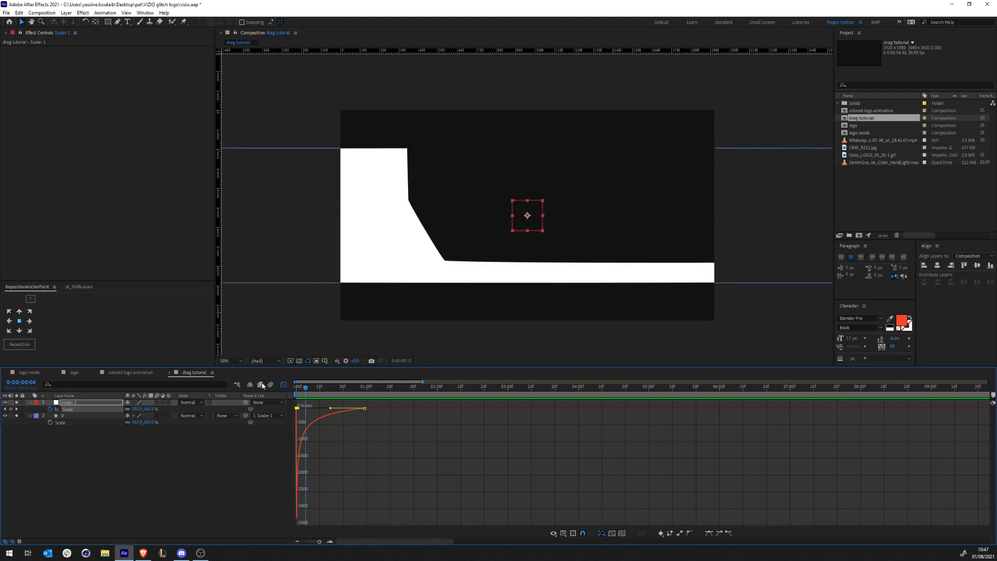
{"action": "left_click", "coordinate": [369, 385]}
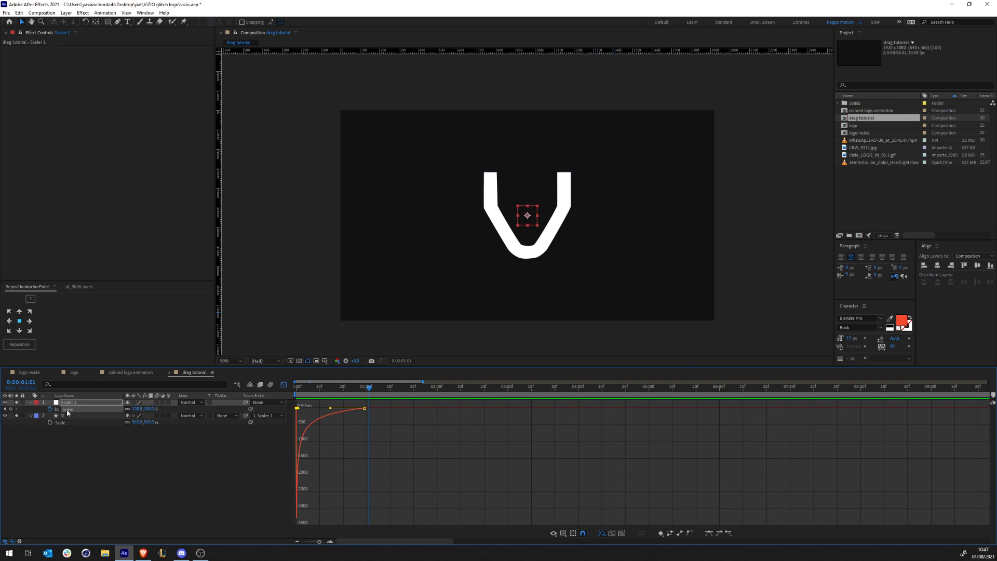
{"action": "key", "text": "ctrl+z"}
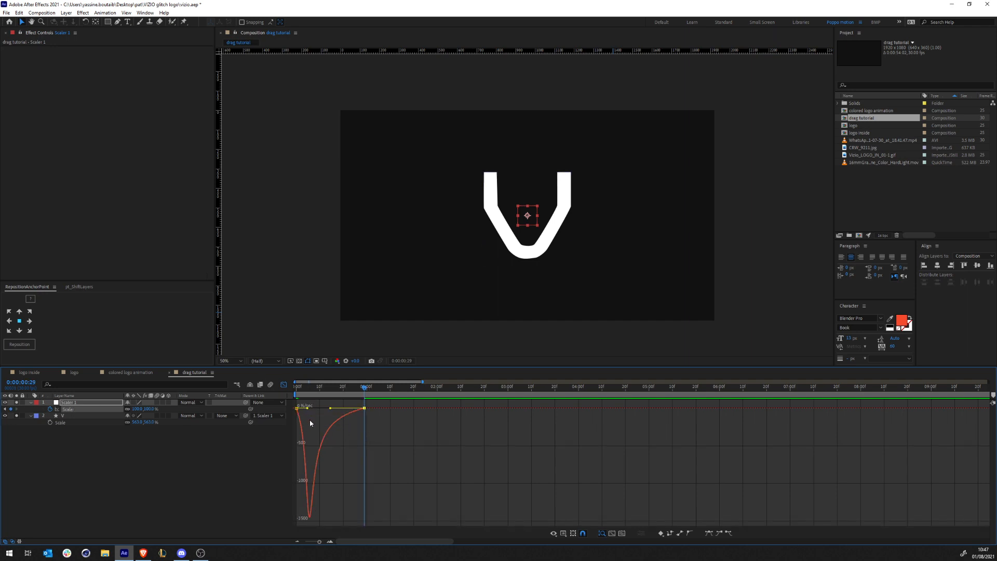
{"action": "key", "text": "ctrl+z"}
Reshape Scaler 1's Scale speed graph for a slow start and a speed peak near the end, and preview it.
{"action": "left_click_drag", "start_coordinate": [308, 408], "coordinate": [295, 388]}
{"action": "key", "text": "space"}
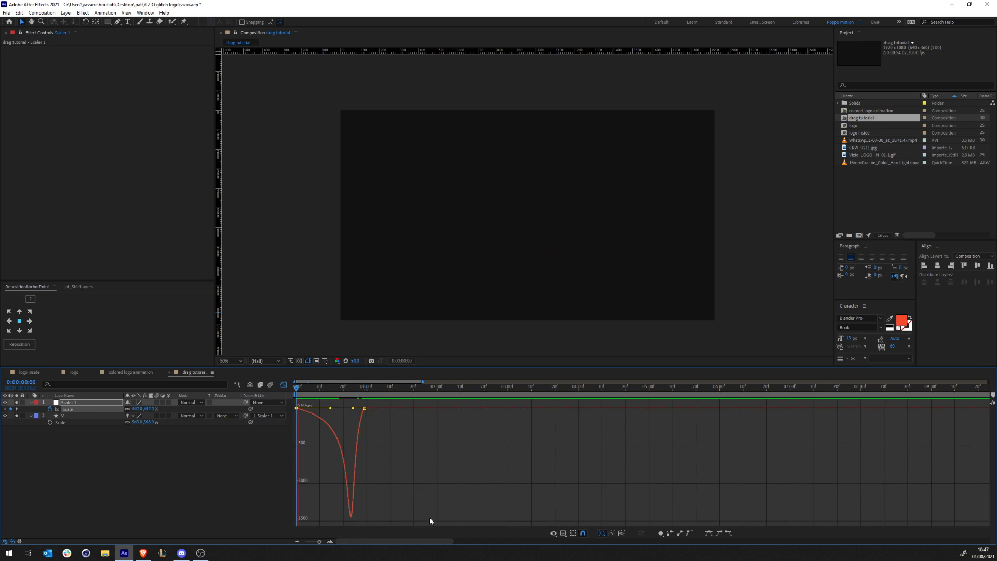
{"action": "left_click_drag", "start_coordinate": [367, 388], "coordinate": [293, 393]}
{"action": "key", "text": "space"}
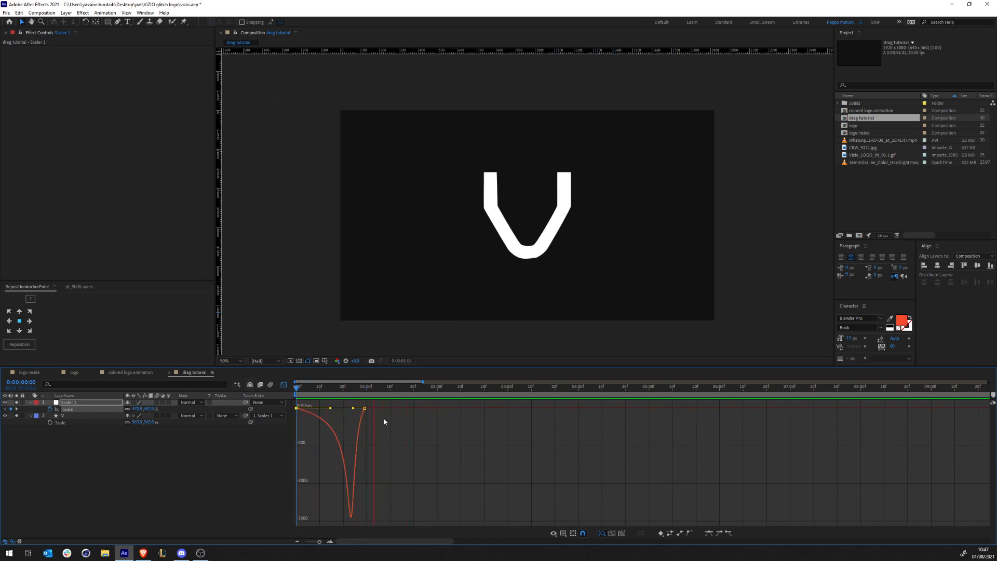
{"action": "left_click", "coordinate": [366, 395]}
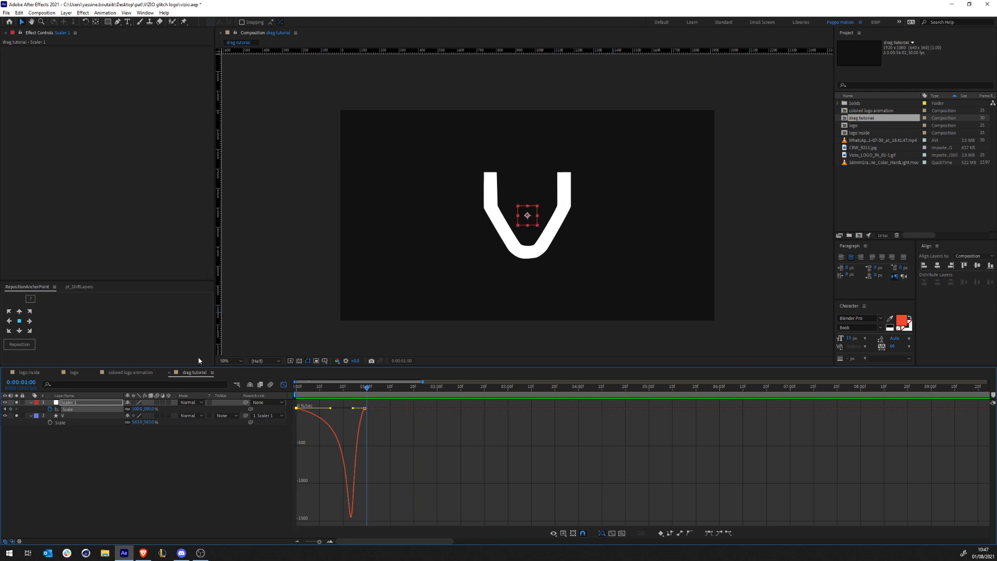
Close the speed graph, set Scaler 1's Scale to about 44% at the 0:00:00:29 keyframe, and preview the animation.
{"action": "left_click", "coordinate": [285, 385]}
{"action": "key", "text": "u"}
{"action": "key", "text": "j"}
{"action": "left_click_drag", "start_coordinate": [149, 409], "coordinate": [120, 409]}
{"action": "key", "text": "Home"}
{"action": "key", "text": "space"}
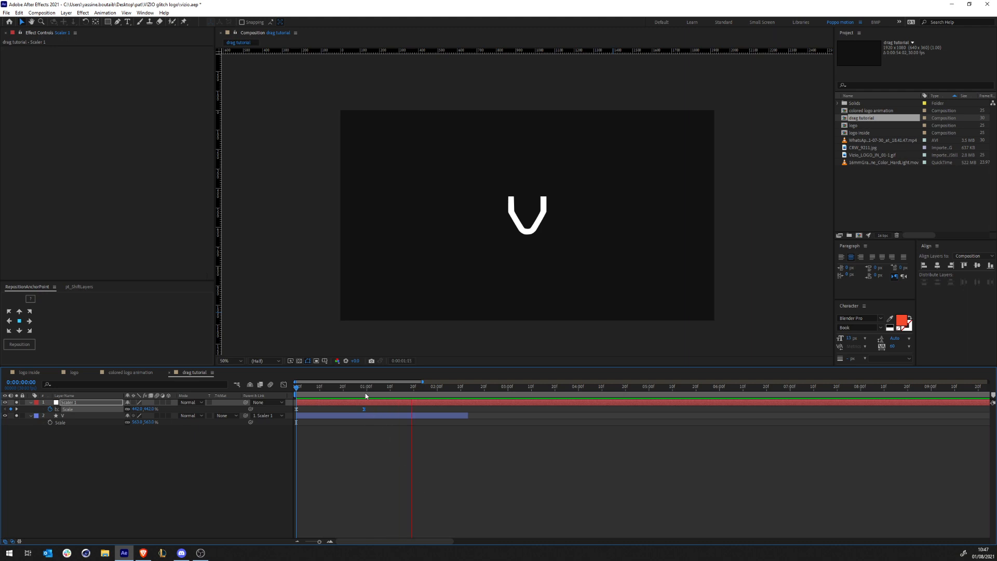
{"action": "left_click", "coordinate": [365, 395]}
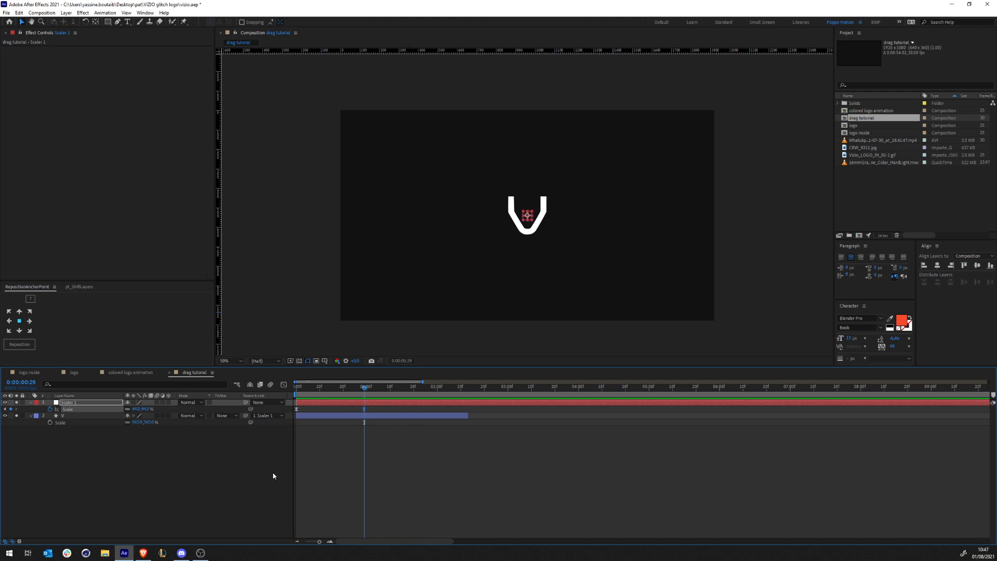
Add a second null object and name it "scaler 2".
{"action": "left_click", "coordinate": [95, 457]}
{"action": "right_click", "coordinate": [95, 457]}
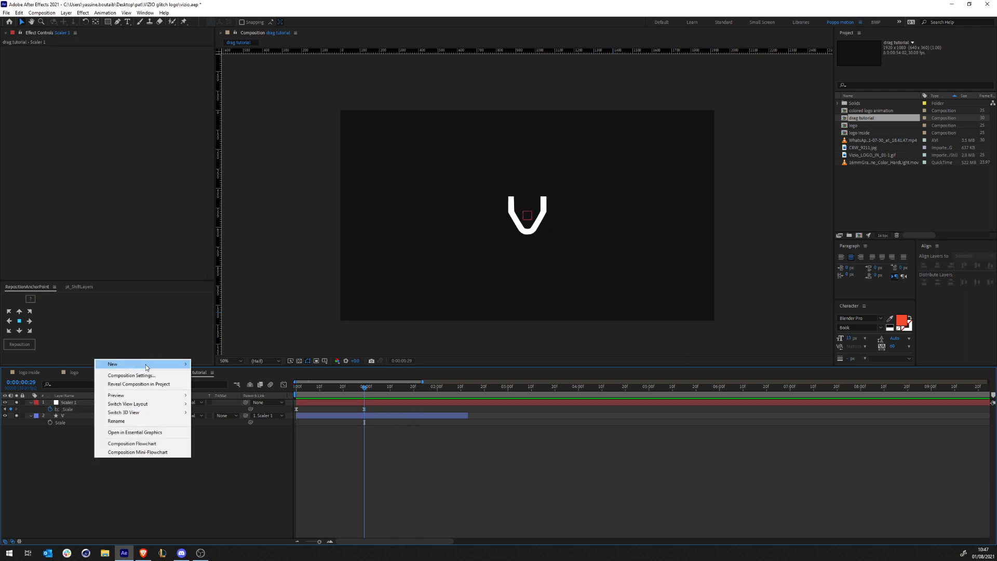
{"action": "mouse_move", "coordinate": [144, 368]}
{"action": "left_click", "coordinate": [208, 410]}
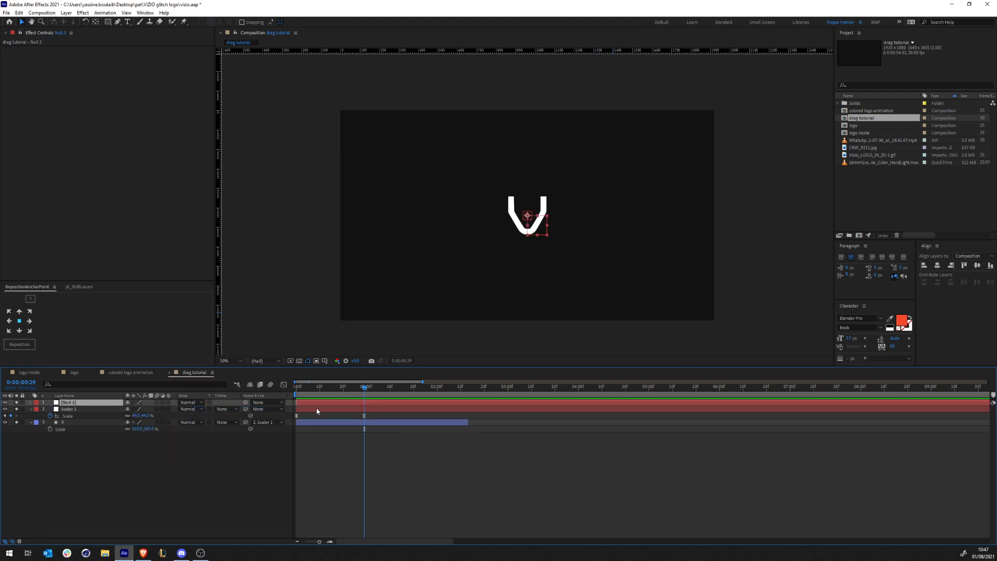
{"action": "key", "text": "Return"}
{"action": "type", "text": "scvaler 2"}
{"action": "key", "text": "Return"}
Add a Scale keyframe to the second scaler null at 0:00:00:00.
{"action": "left_click_drag", "start_coordinate": [305, 387], "coordinate": [287, 394]}
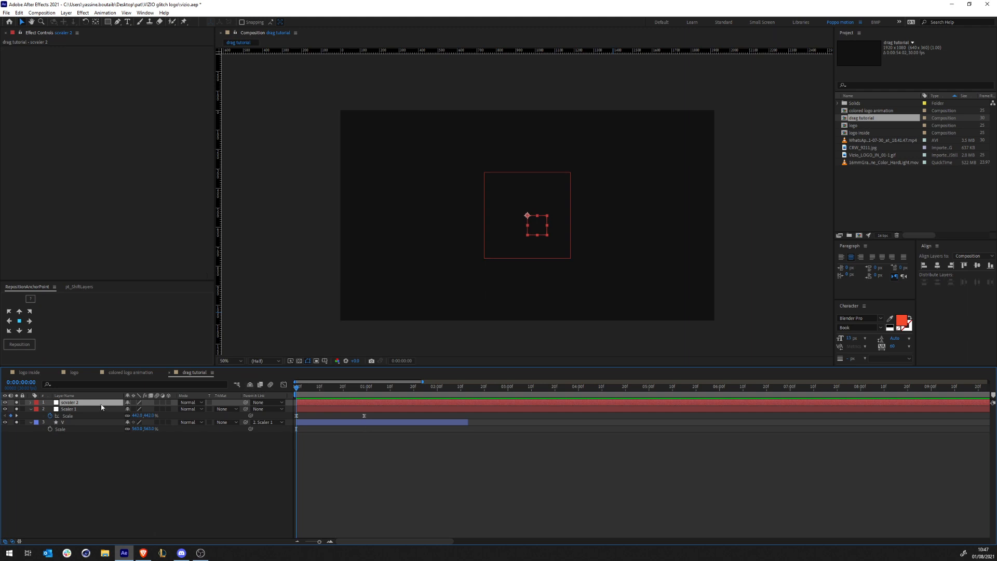
{"action": "key", "text": "p"}
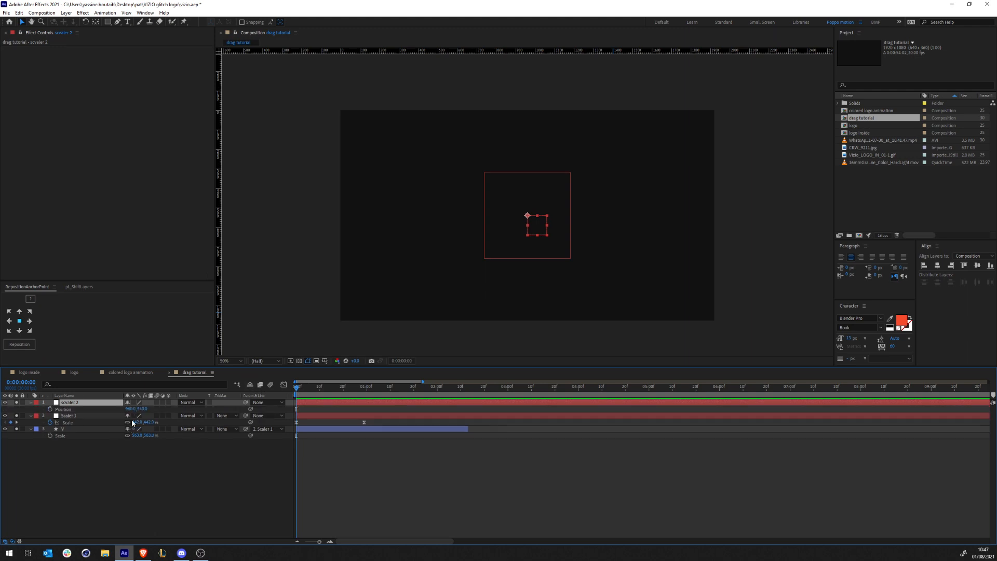
{"action": "key", "text": "s"}
{"action": "left_click", "coordinate": [50, 409]}
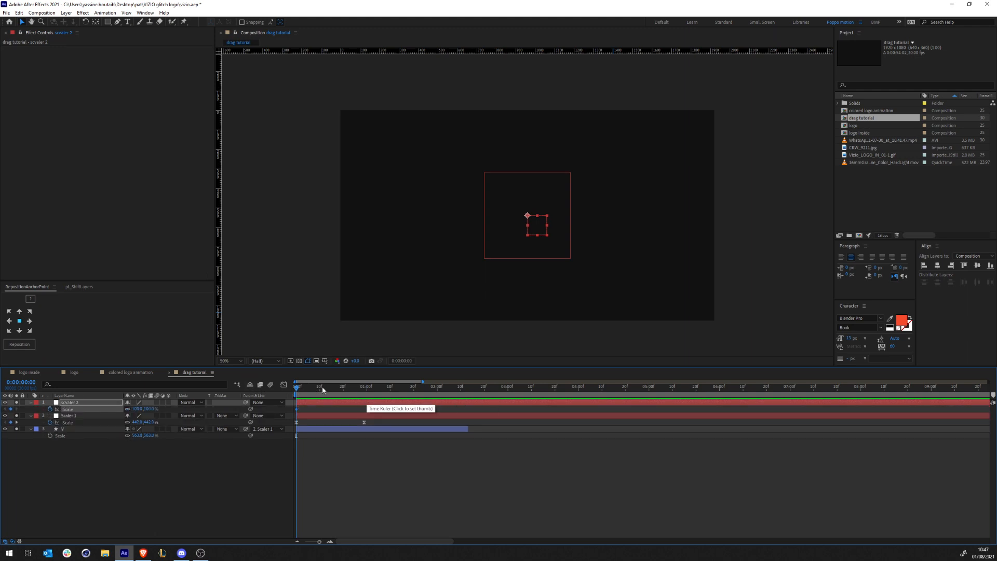
End the work area at 0:00:02:12 and set scaler 2's Scale to 90% at that frame.
{"action": "left_click_drag", "start_coordinate": [298, 388], "coordinate": [618, 407]}
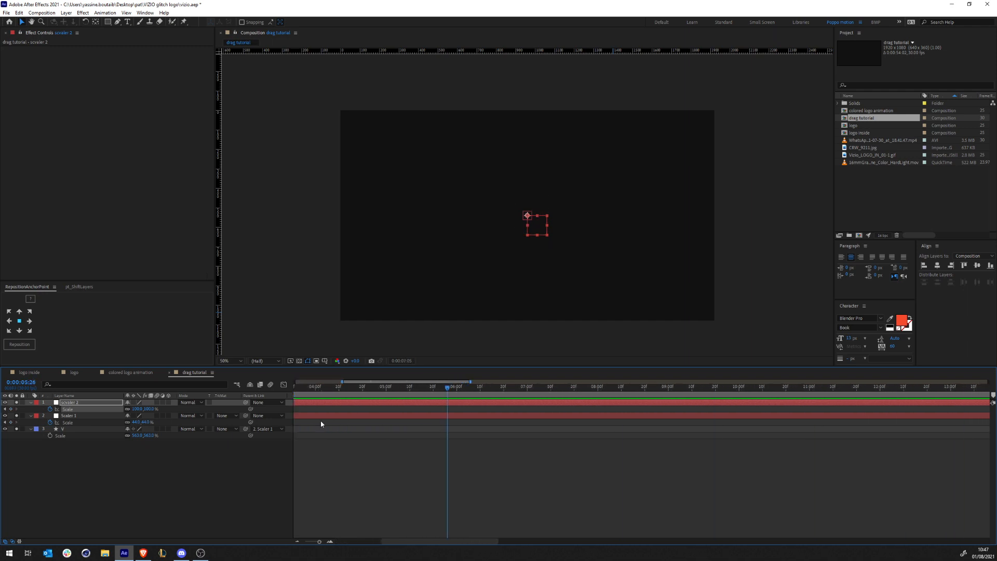
{"action": "key", "text": "Home"}
{"action": "left_click_drag", "start_coordinate": [365, 442], "coordinate": [465, 427]}
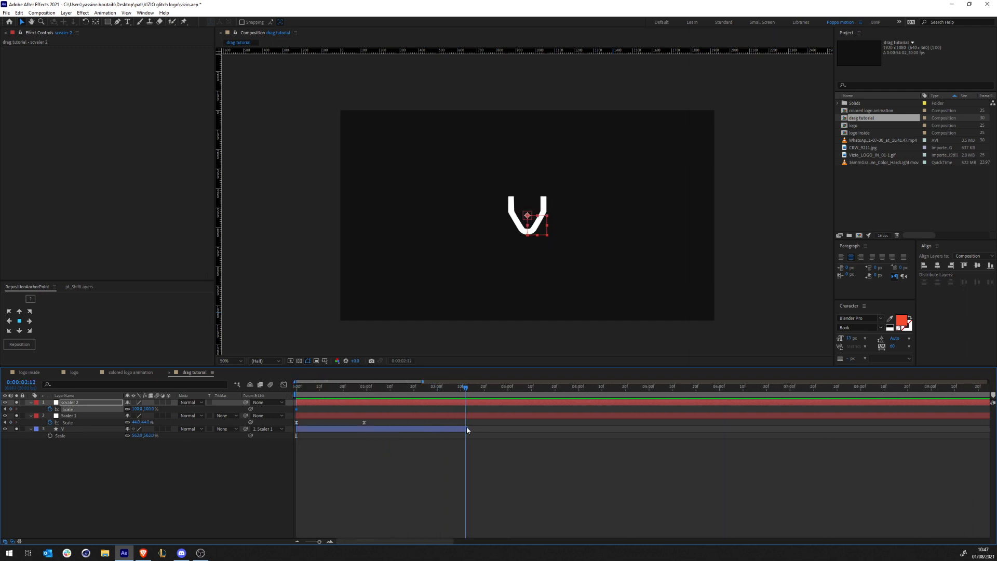
{"action": "key", "text": "n"}
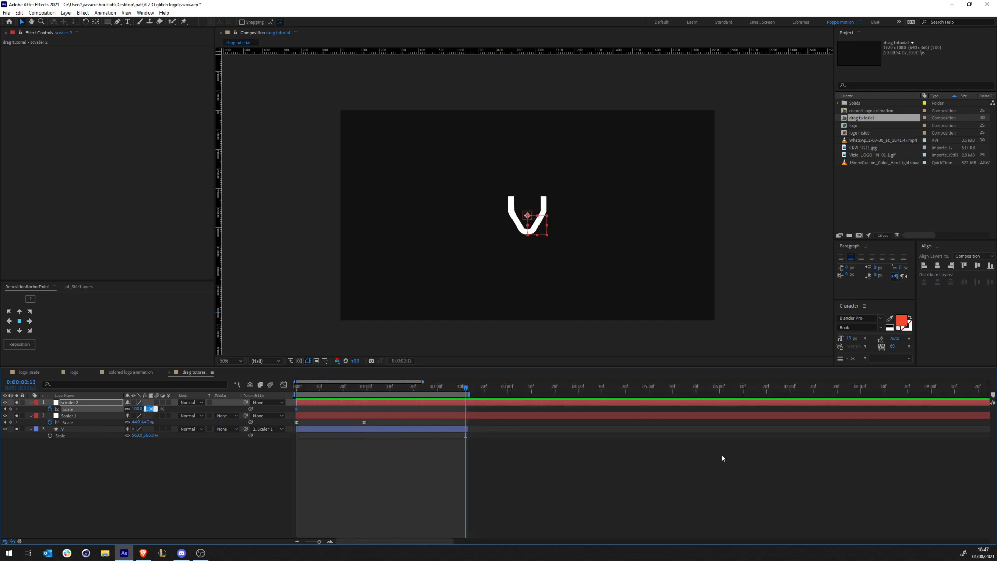
{"action": "type", "text": "90"}
{"action": "key", "text": "Return"}
{"action": "key", "text": "Home"}
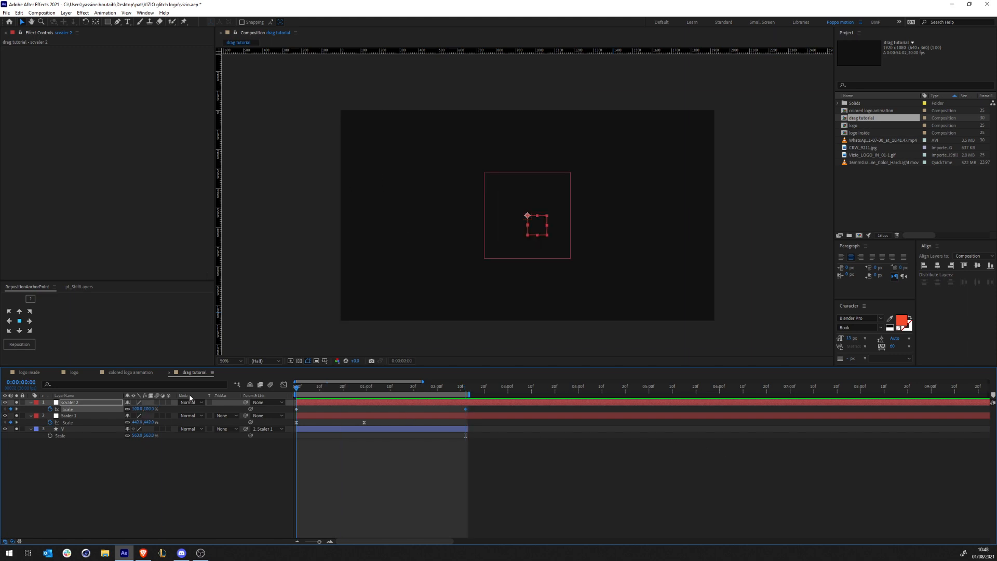
Parent Scaler 1 to scaler 2 and preview the combined scale animation from the start.
{"action": "left_click_drag", "start_coordinate": [245, 415], "coordinate": [83, 403]}
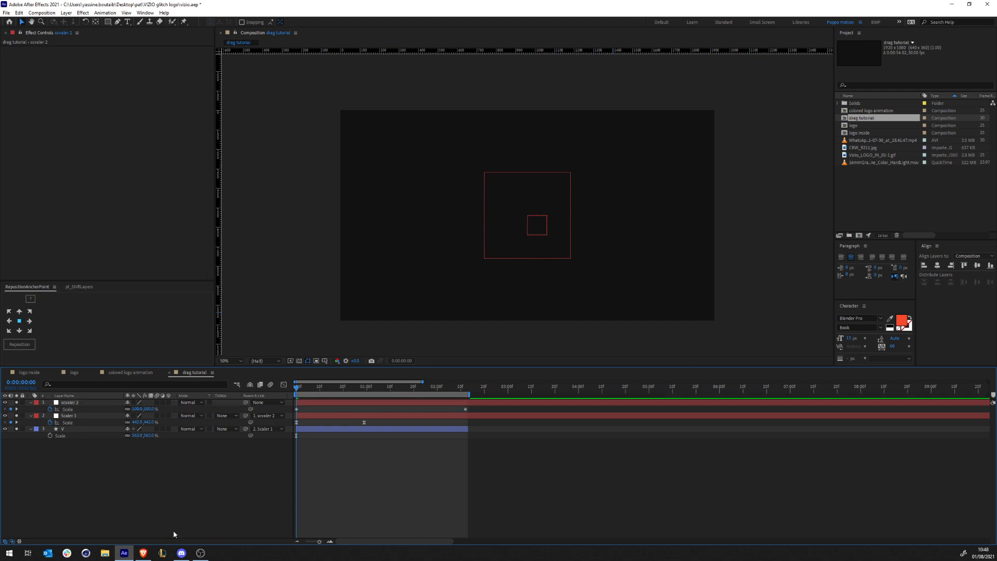
{"action": "key", "text": "space"}
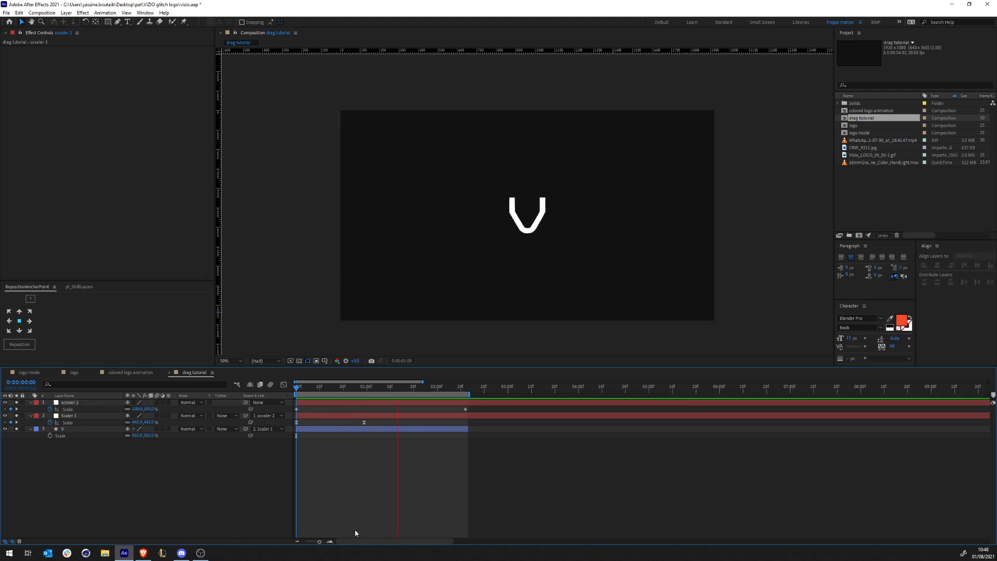
{"action": "key", "text": "space"}
{"action": "key", "text": "period"}
{"action": "key", "text": "period"}
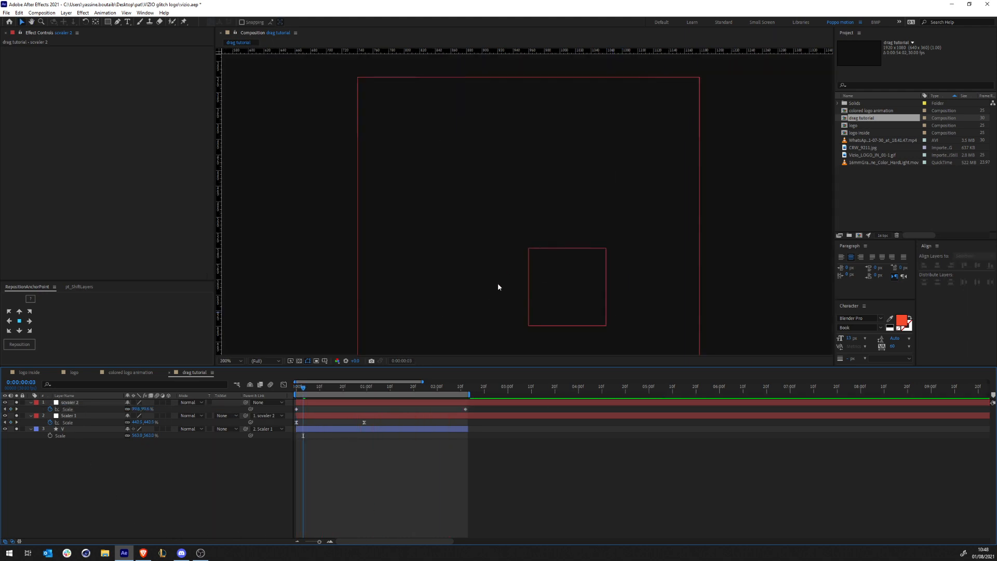
{"action": "left_click_drag", "start_coordinate": [319, 391], "coordinate": [296, 389]}
{"action": "scroll", "coordinate": [603, 236], "scroll_direction": "down", "scroll_amount": 2}
{"action": "key", "text": "space"}
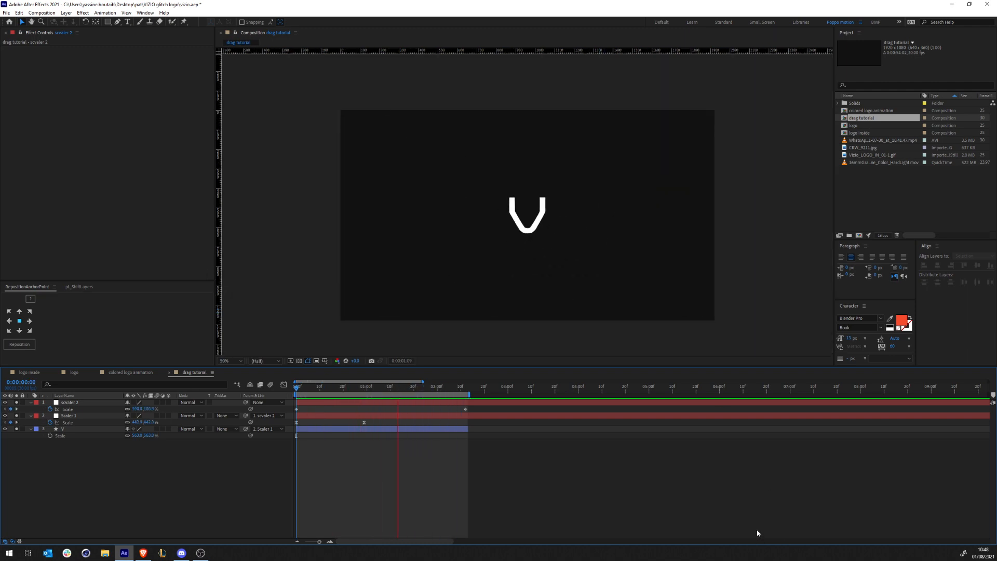
Set scaler 2's Scale to 80% at the 0:00:02:12 keyframe and preview the animation.
{"action": "left_click", "coordinate": [447, 387]}
{"action": "left_click_drag", "start_coordinate": [446, 386], "coordinate": [466, 387]}
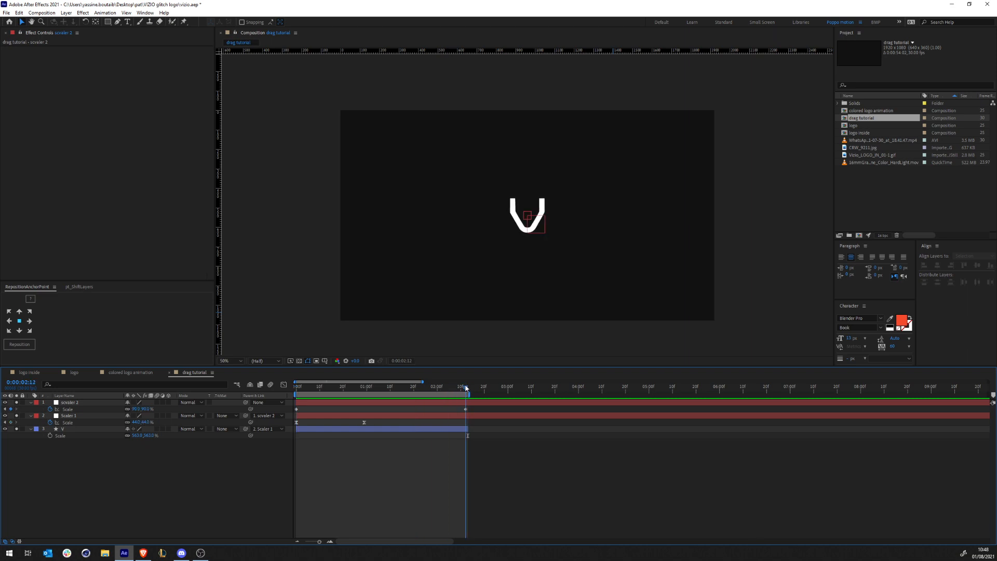
{"action": "left_click", "coordinate": [147, 409]}
{"action": "type", "text": "80"}
{"action": "key", "text": "Return"}
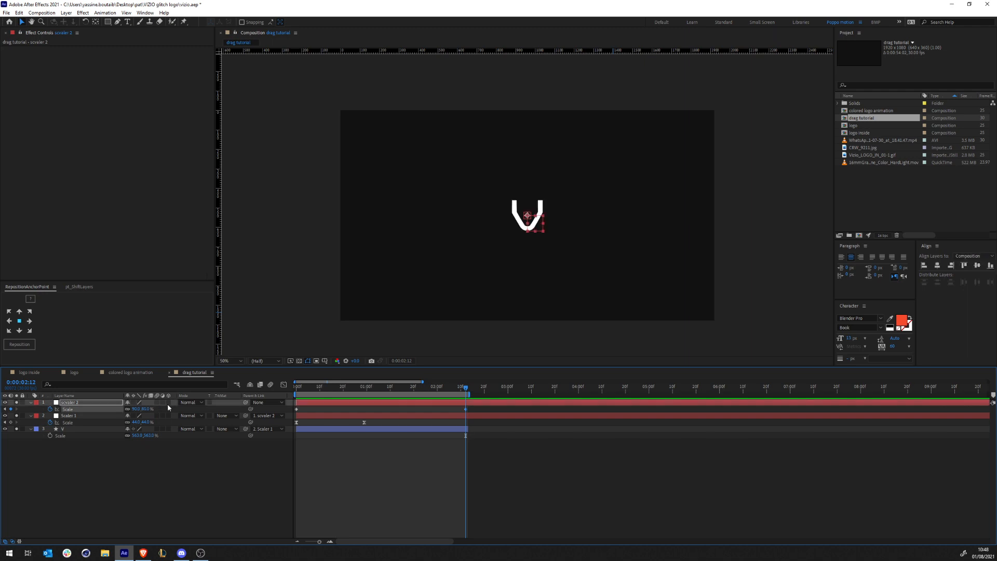
{"action": "left_click", "coordinate": [249, 474]}
{"action": "key", "text": "space"}
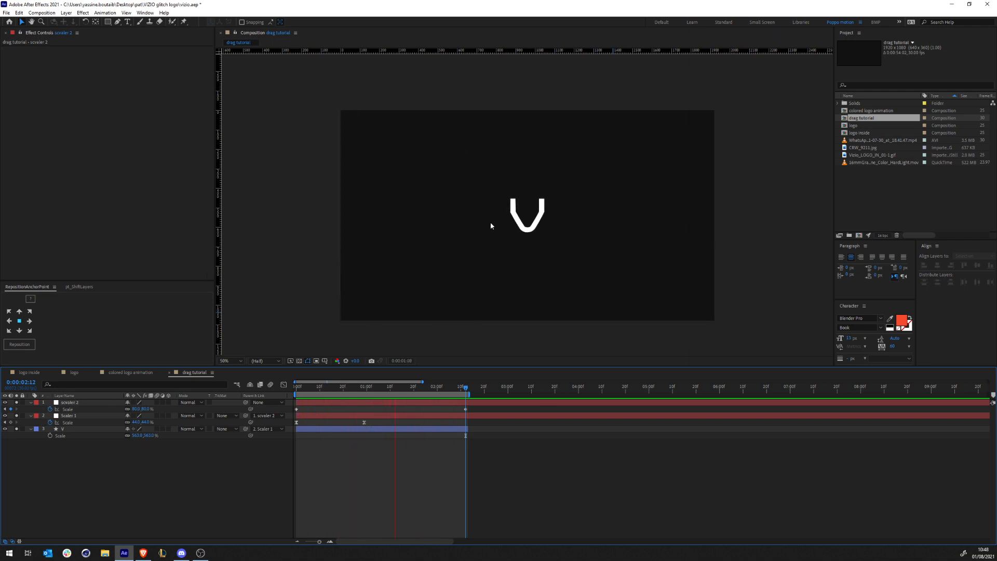
Examine Scaler 1's Scale speed graph, and set Scaler 1's parent to None with the time at 0:00:02:12.
{"action": "left_click", "coordinate": [471, 417]}
{"action": "left_click_drag", "start_coordinate": [348, 435], "coordinate": [384, 418]}
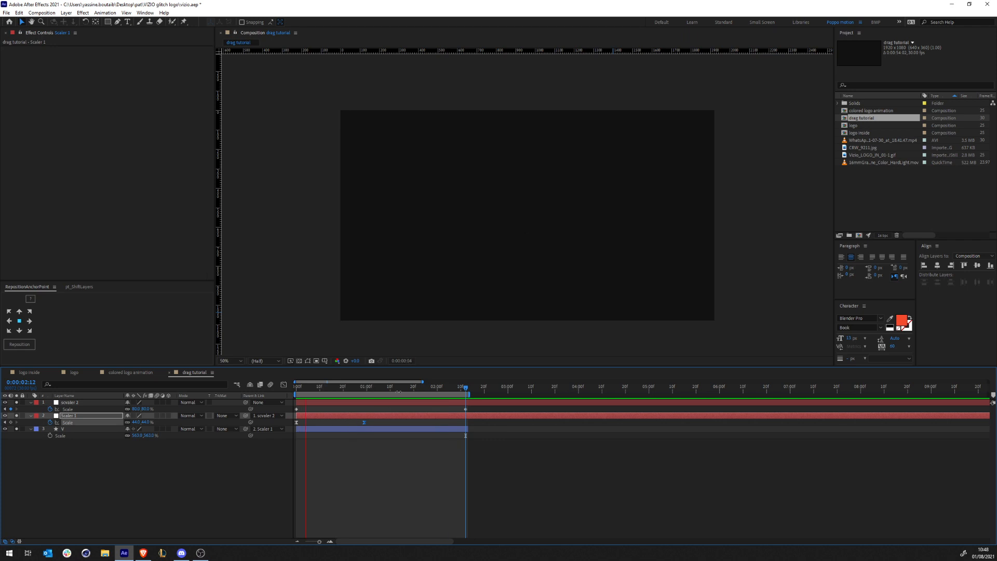
{"action": "left_click", "coordinate": [363, 387]}
{"action": "left_click", "coordinate": [283, 384]}
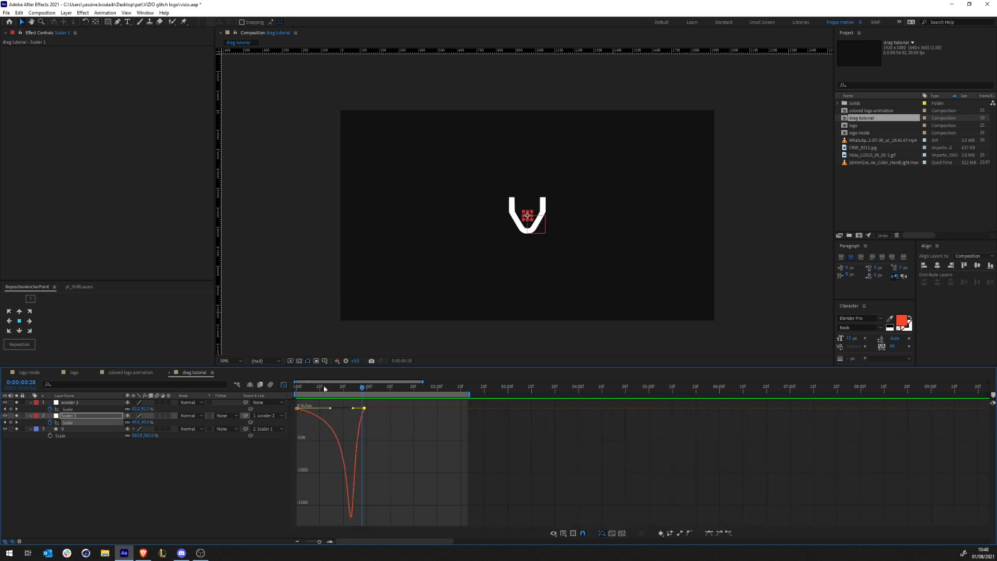
{"action": "left_click", "coordinate": [284, 385]}
{"action": "left_click_drag", "start_coordinate": [453, 394], "coordinate": [441, 395]}
{"action": "left_click", "coordinate": [465, 388]}
{"action": "left_click", "coordinate": [263, 415]}
{"action": "left_click", "coordinate": [267, 421]}
{"action": "left_click", "coordinate": [376, 476]}
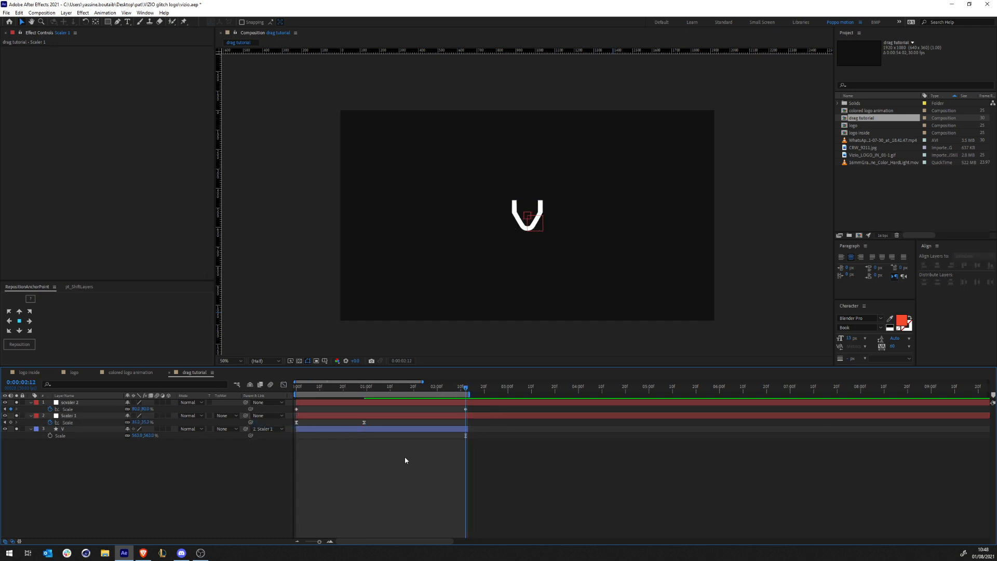
Set Scaler 1's Scale to 30% at 0:00:02:12 and preview the animation with this third keyframe.
{"action": "left_click", "coordinate": [367, 416]}
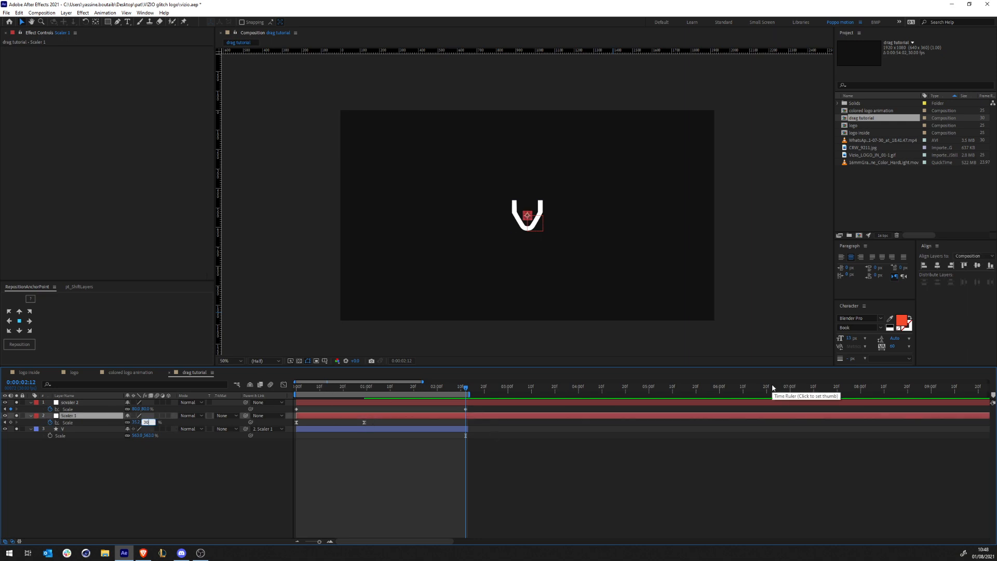
{"action": "type", "text": "30"}
{"action": "key", "text": "Return"}
{"action": "key", "text": "space"}
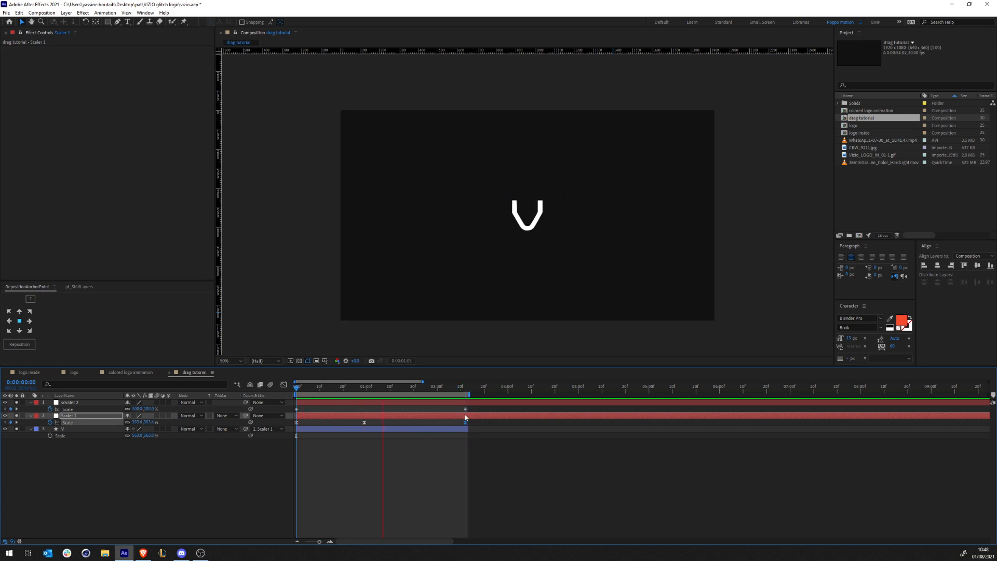
Give Scaler 1's 0:00:00:29 Scale keyframe a negative speed in the speed graph instead of a full stop.
{"action": "left_click", "coordinate": [367, 387]}
{"action": "left_click_drag", "start_coordinate": [367, 387], "coordinate": [363, 392]}
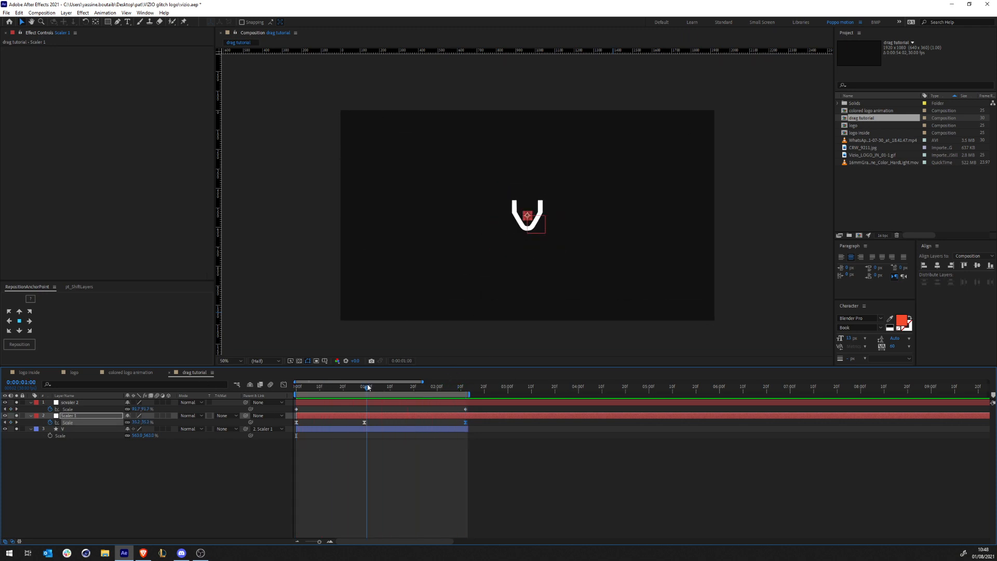
{"action": "left_click", "coordinate": [284, 385]}
{"action": "scroll", "coordinate": [370, 420], "scroll_direction": "up", "scroll_amount": 5}
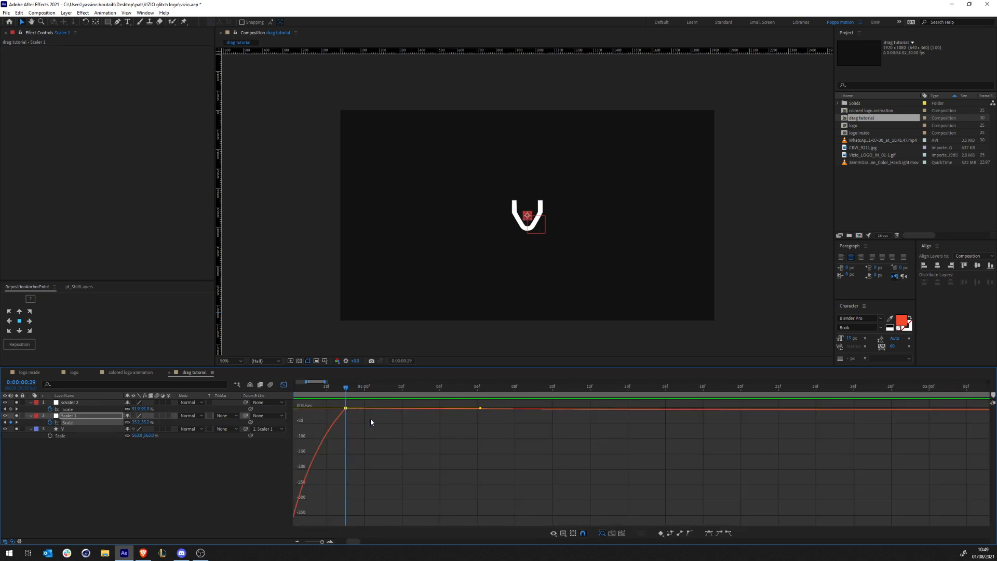
{"action": "mouse_move", "coordinate": [346, 410]}
{"action": "left_click_drag", "start_coordinate": [346, 410], "coordinate": [349, 435]}
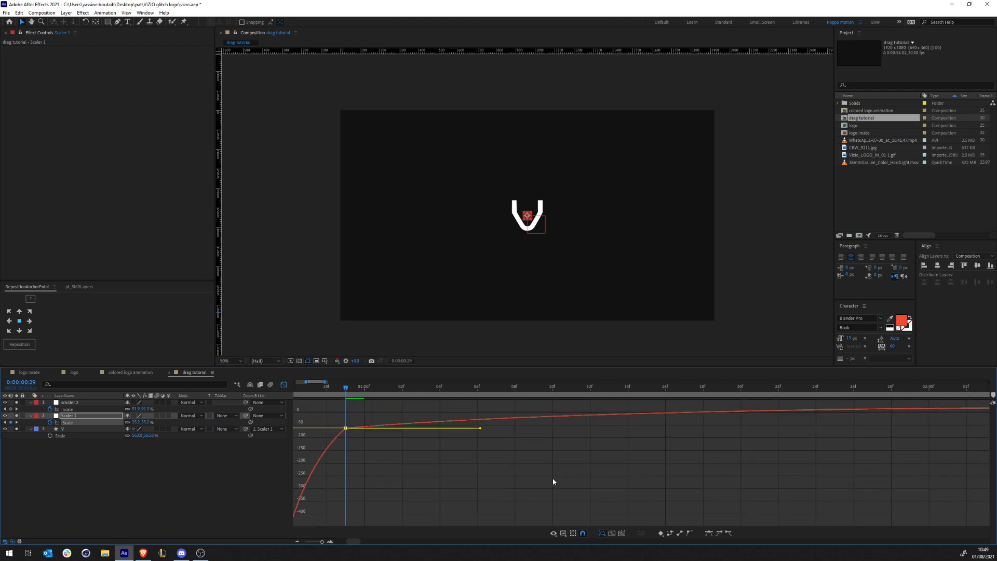
Fine-tune the speeds of Scaler 1's 0:00:02:12 and 0:00:00:29 Scale keyframes, and preview the animation.
{"action": "scroll", "coordinate": [555, 478], "scroll_direction": "down", "scroll_amount": 2, "text": "alt"}
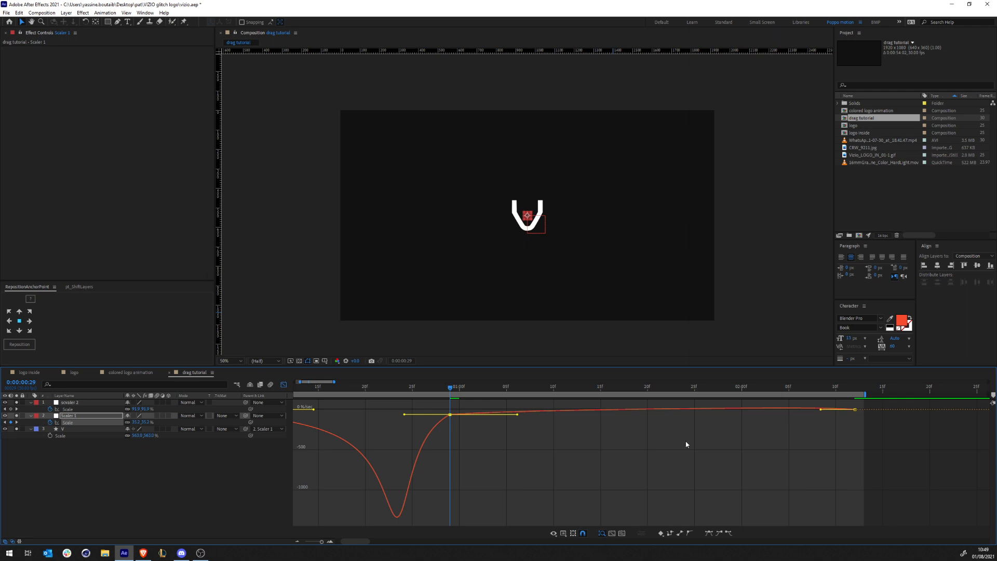
{"action": "mouse_move", "coordinate": [855, 411]}
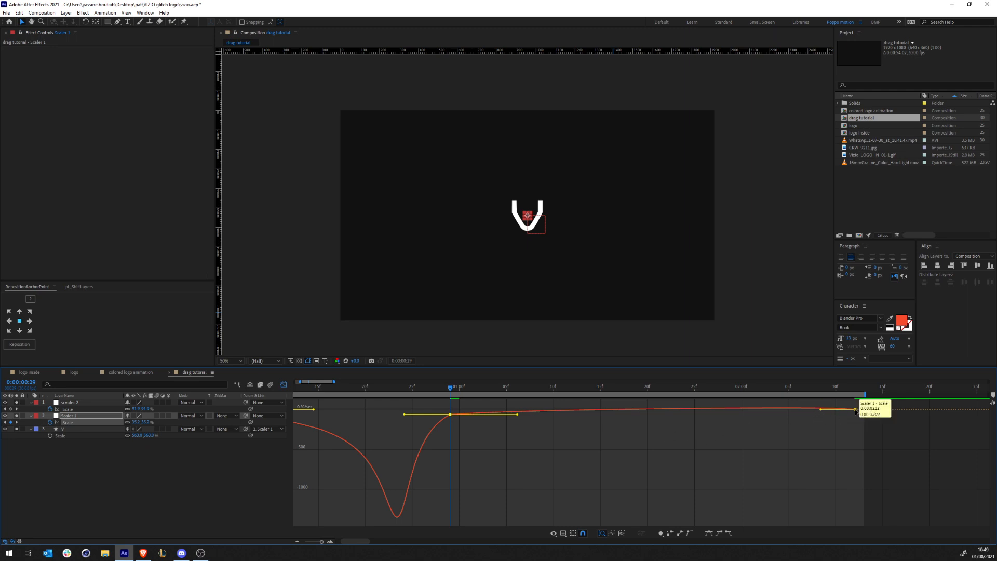
{"action": "mouse_move", "coordinate": [855, 411]}
{"action": "left_mouse_down"}
{"action": "mouse_move", "coordinate": [508, 414]}
{"action": "mouse_move", "coordinate": [863, 408]}
{"action": "mouse_move", "coordinate": [854, 409]}
{"action": "left_mouse_up"}
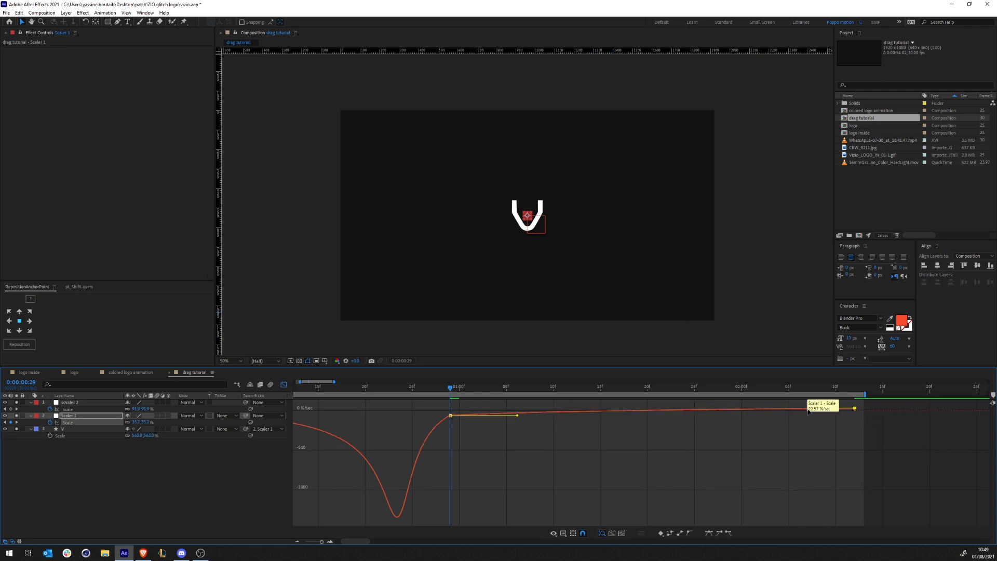
{"action": "left_click", "coordinate": [450, 415]}
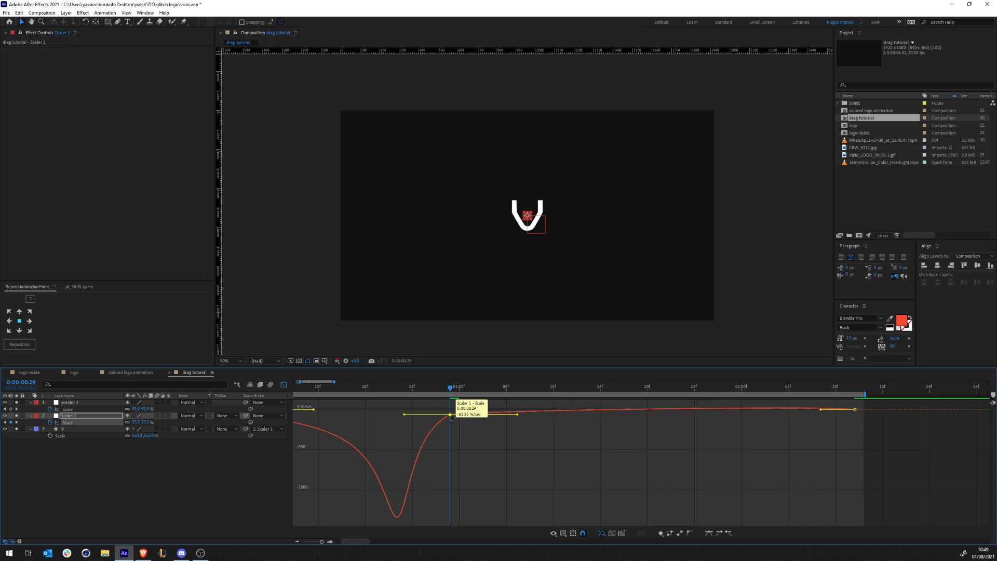
{"action": "left_click_drag", "start_coordinate": [450, 416], "coordinate": [451, 414]}
{"action": "key", "text": "space"}
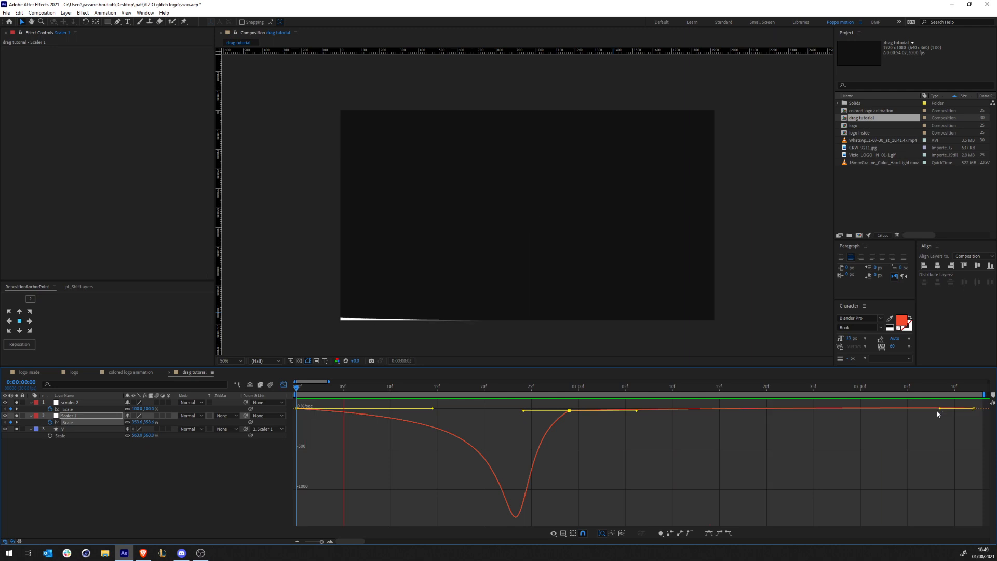
Adjust the incoming speed of Scaler 1's final Scale keyframe at 0:00:02:12 to about 10 %/sec, and preview the animation.
{"action": "left_click", "coordinate": [945, 389]}
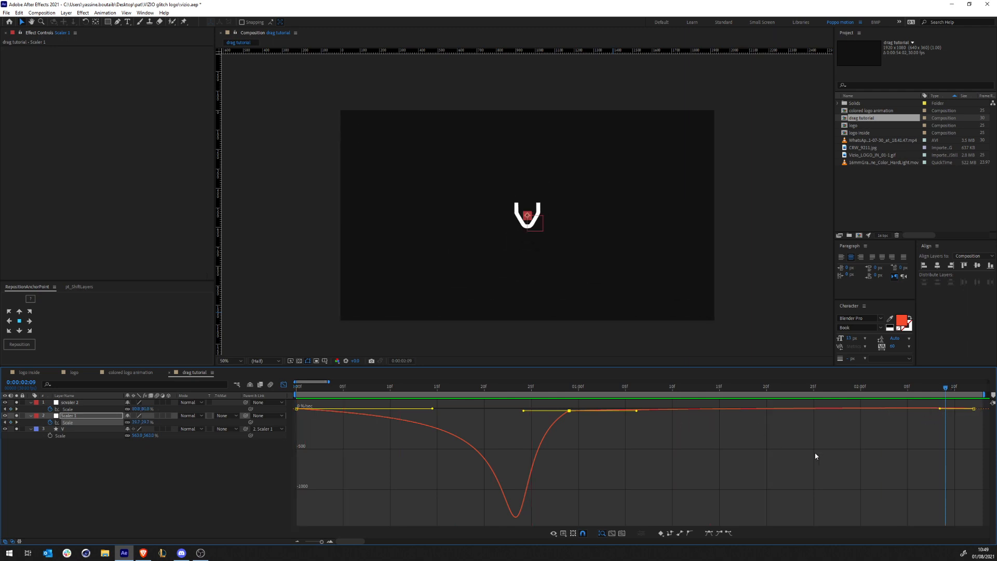
{"action": "left_click_drag", "start_coordinate": [984, 431], "coordinate": [937, 397]}
{"action": "left_click", "coordinate": [612, 533]}
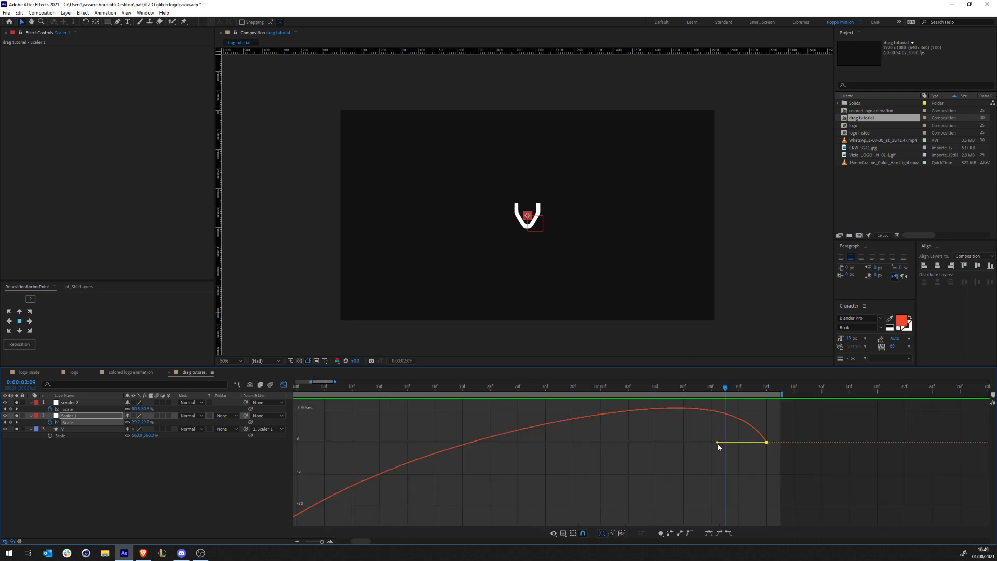
{"action": "mouse_move", "coordinate": [717, 442]}
{"action": "left_mouse_down"}
{"action": "mouse_move", "coordinate": [712, 363]}
{"action": "mouse_move", "coordinate": [712, 481]}
{"action": "mouse_move", "coordinate": [712, 461]}
{"action": "left_mouse_up"}
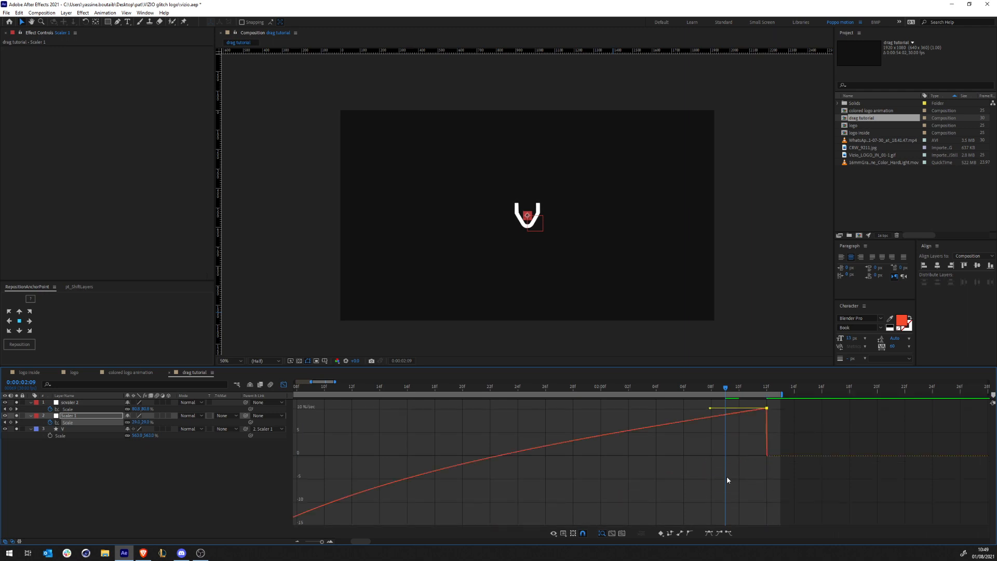
{"action": "scroll", "coordinate": [725, 469], "scroll_direction": "down", "scroll_amount": 5}
{"action": "scroll", "coordinate": [723, 472], "scroll_direction": "up", "scroll_amount": 5}
{"action": "left_click_drag", "start_coordinate": [349, 386], "coordinate": [286, 395]}
{"action": "key", "text": "d"}
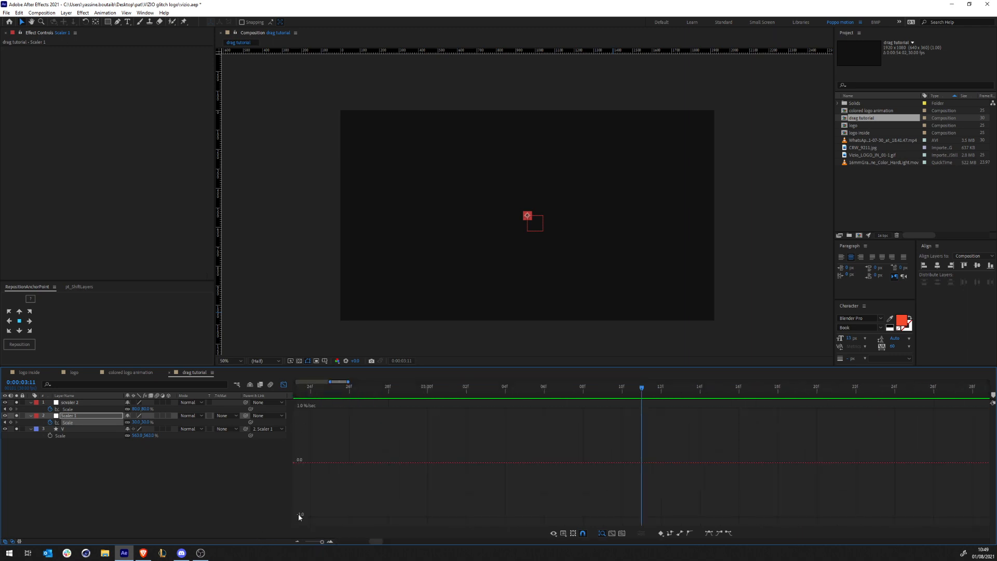
{"action": "left_click_drag", "start_coordinate": [322, 541], "coordinate": [298, 546]}
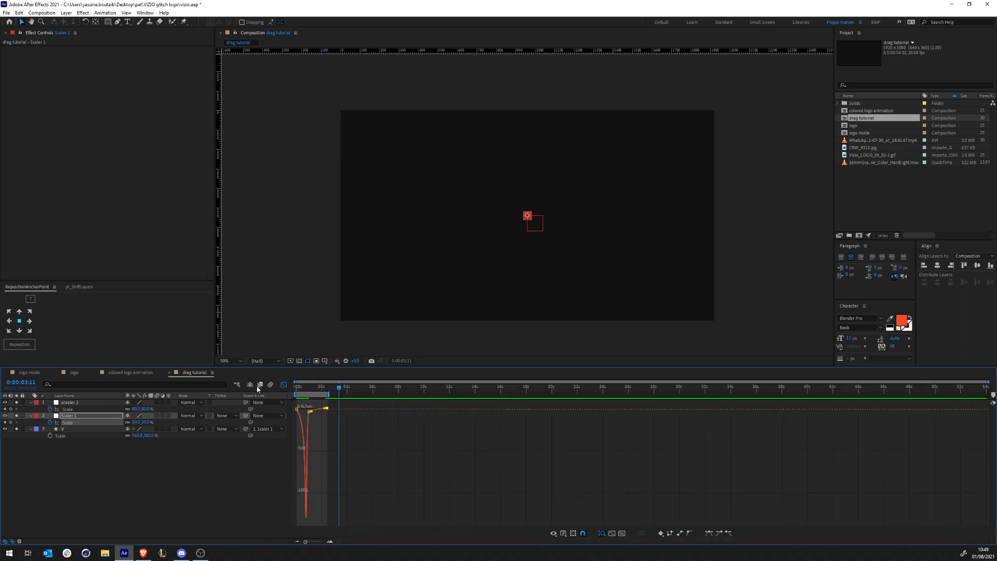
{"action": "key", "text": "space"}
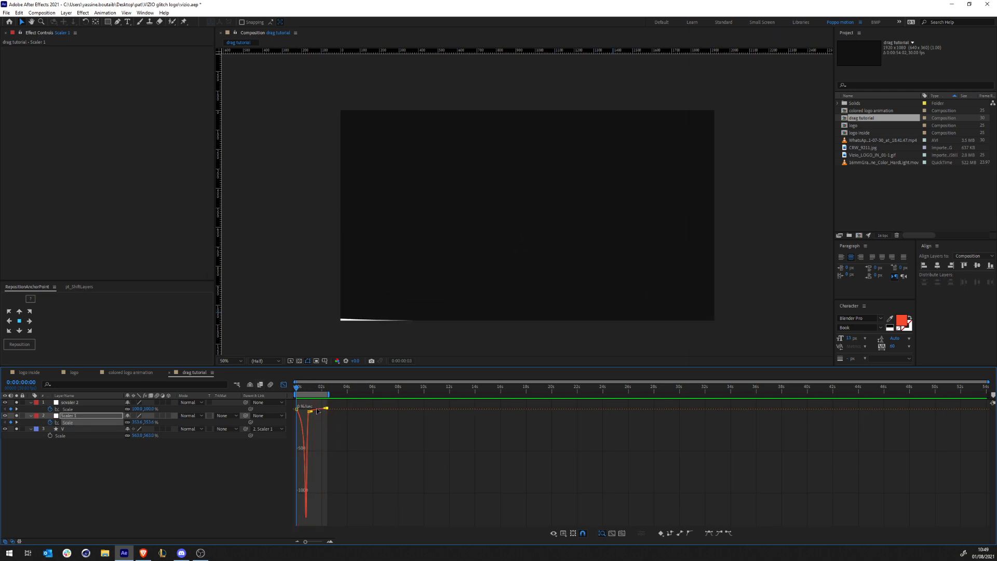
Undo the single-null test on Scaler 1 until it is parented to scaler 2 again, and preview the animation.
{"action": "left_click", "coordinate": [326, 390]}
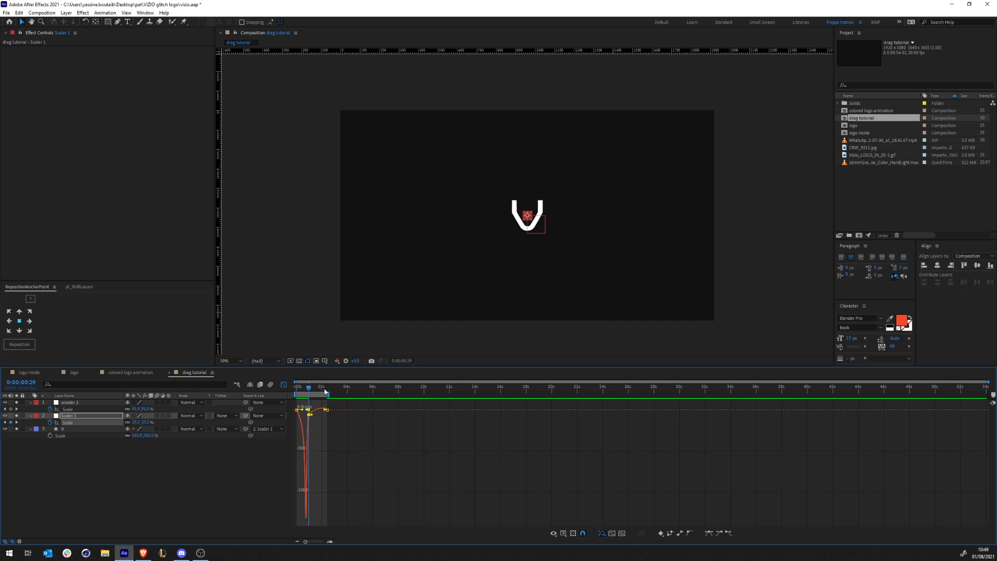
{"action": "key", "text": "shift+F3"}
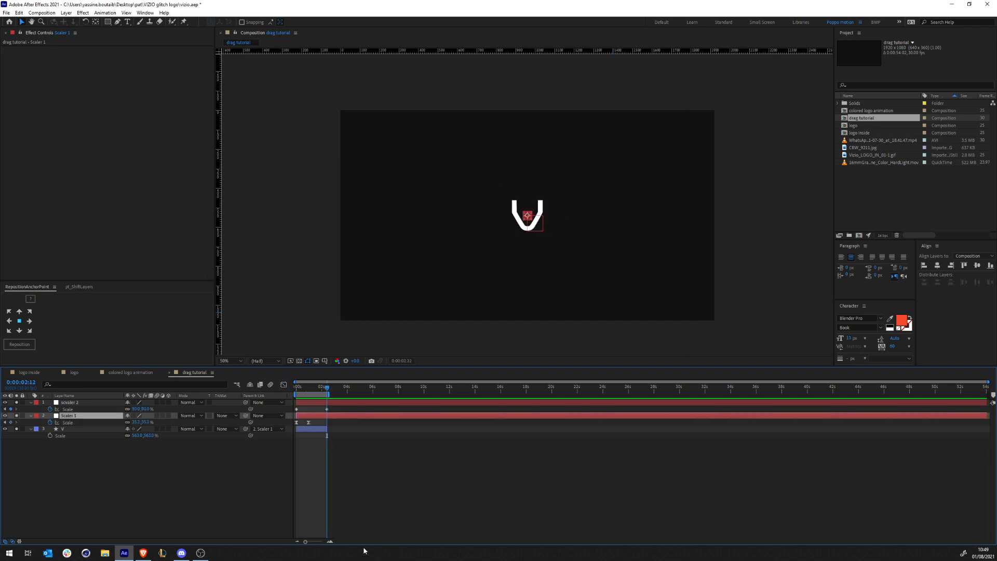
{"action": "left_click_drag", "start_coordinate": [306, 543], "coordinate": [321, 544]}
{"action": "left_click", "coordinate": [80, 523]}
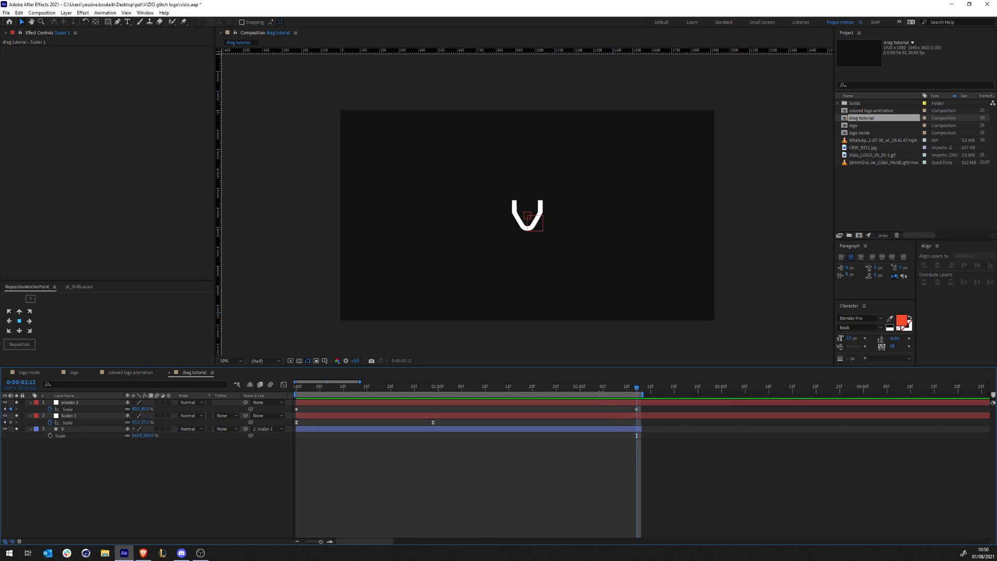
{"action": "key", "text": "ctrl+z"}
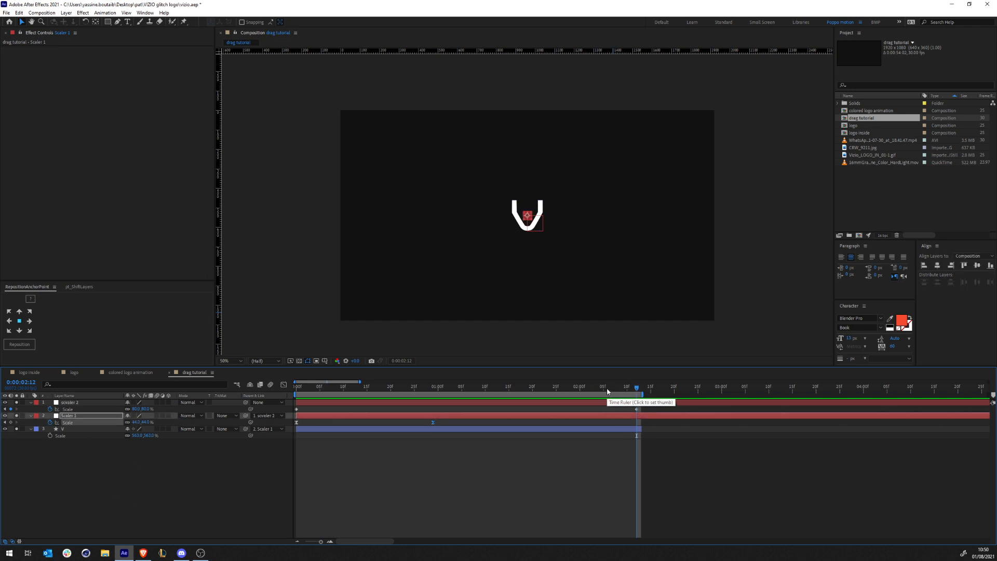
{"action": "key", "text": "space"}
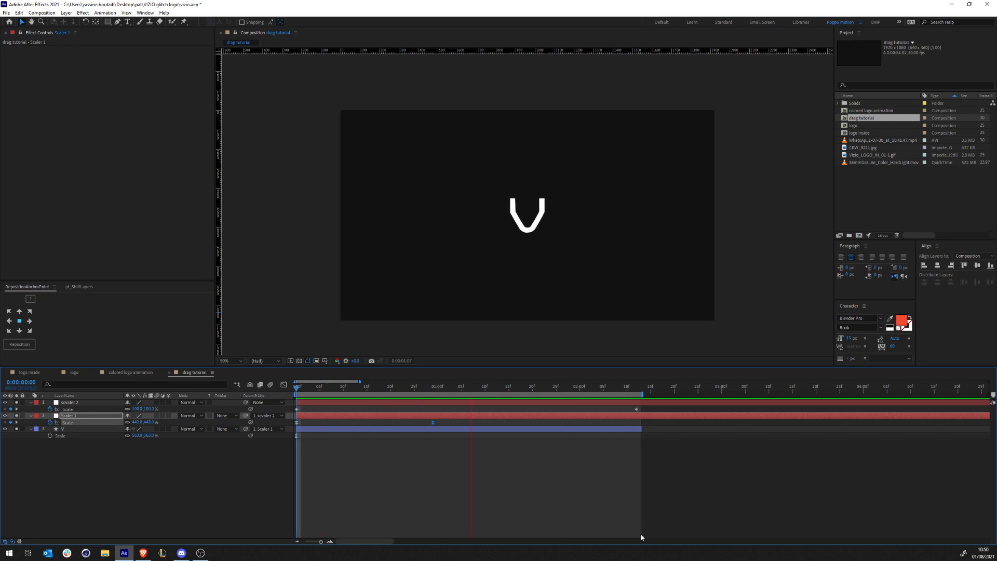
Open the logo inside composition and reveal the keyframed Scale property of its Scaler 2 null.
{"action": "left_click", "coordinate": [636, 388]}
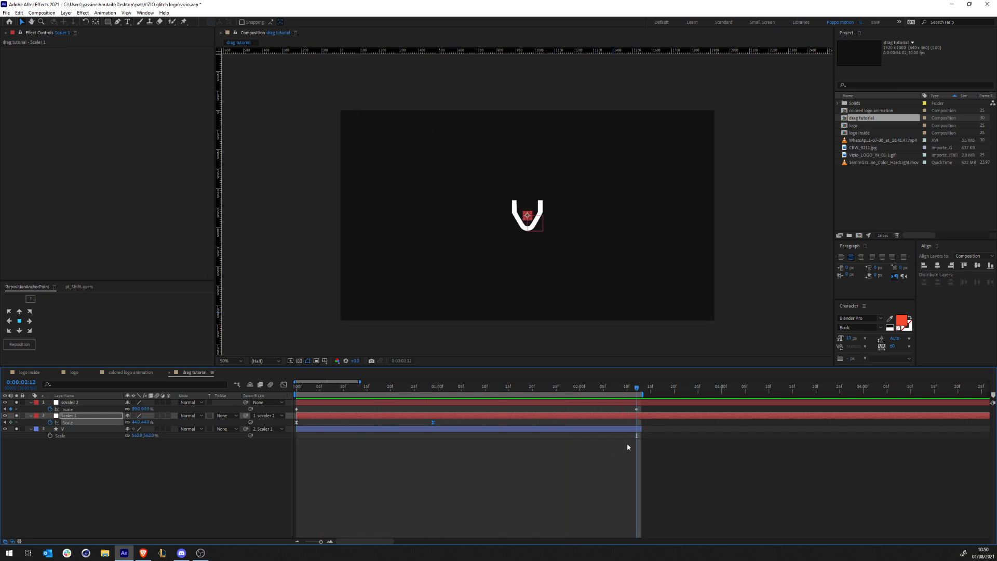
{"action": "left_click", "coordinate": [667, 429]}
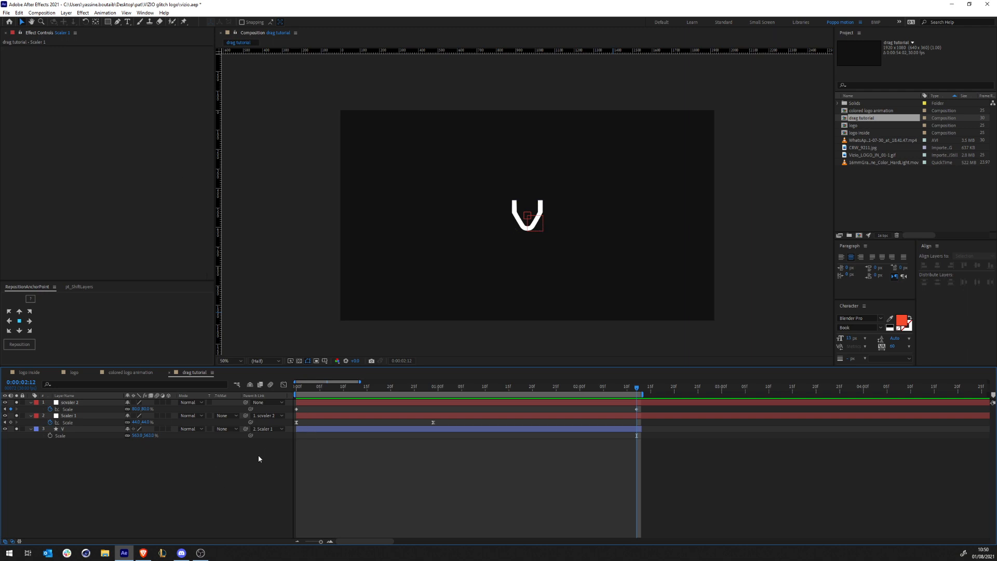
{"action": "left_click", "coordinate": [29, 372]}
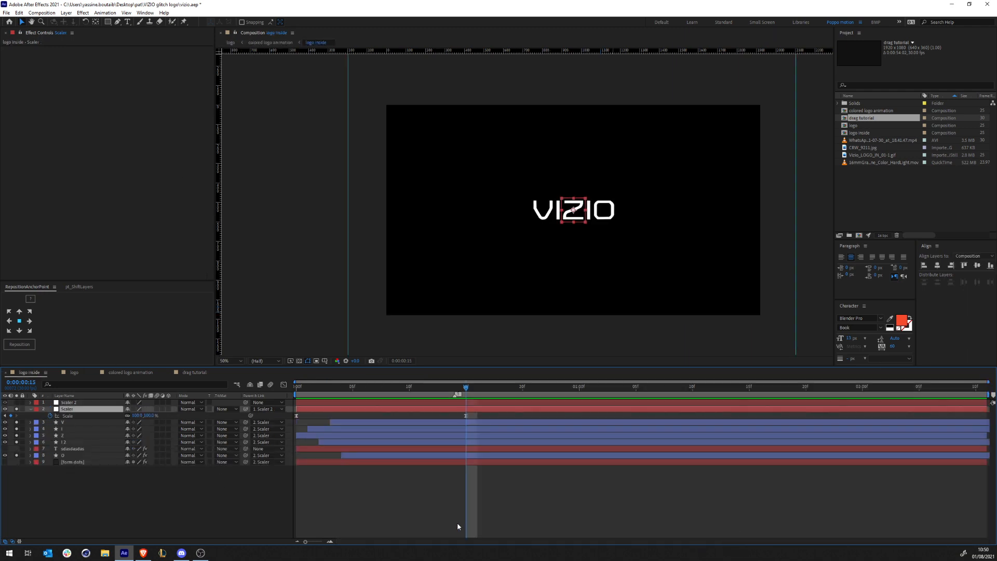
{"action": "left_click", "coordinate": [340, 482]}
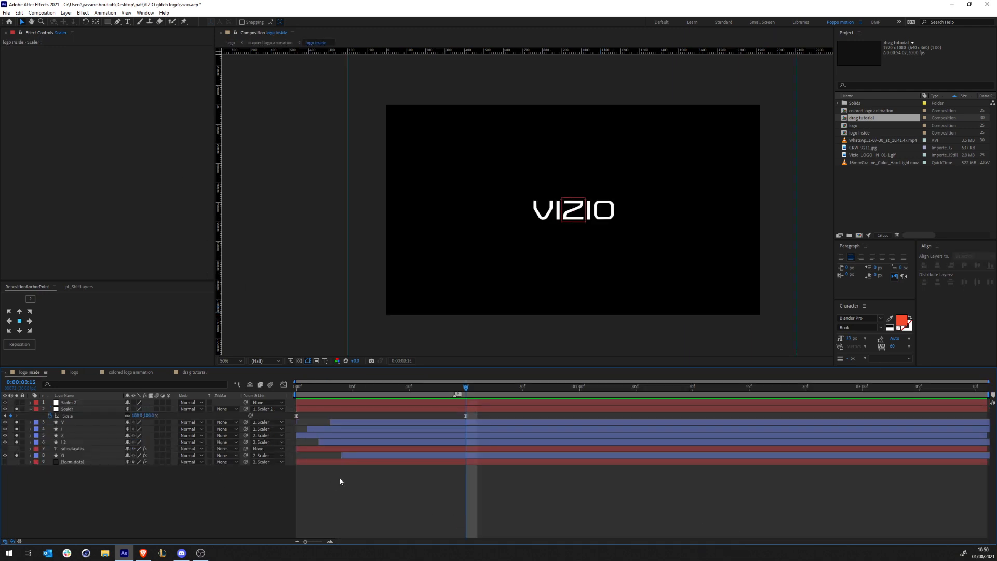
{"action": "left_click", "coordinate": [83, 403]}
{"action": "key", "text": "u"}
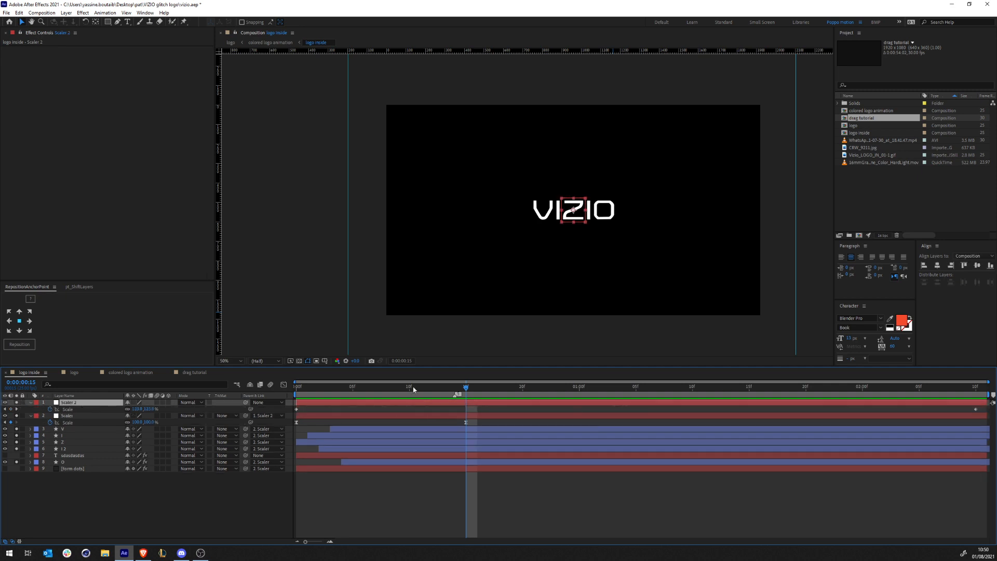
Preview and scrub the VIZIO letters' stretch-and-scale animation in logo inside from the start to about frame 15.
{"action": "key", "text": "Home"}
{"action": "key", "text": "space"}
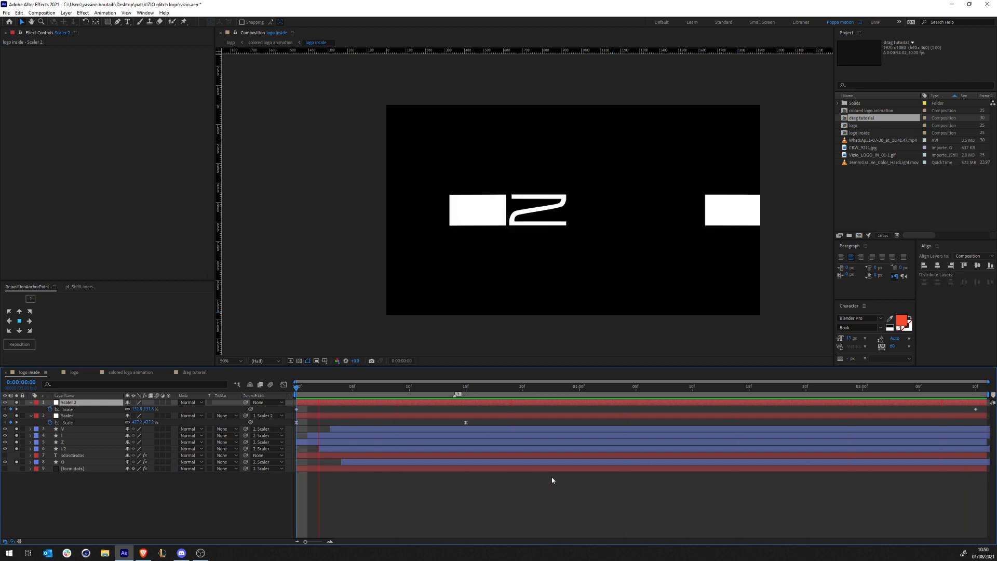
{"action": "left_click", "coordinate": [440, 387]}
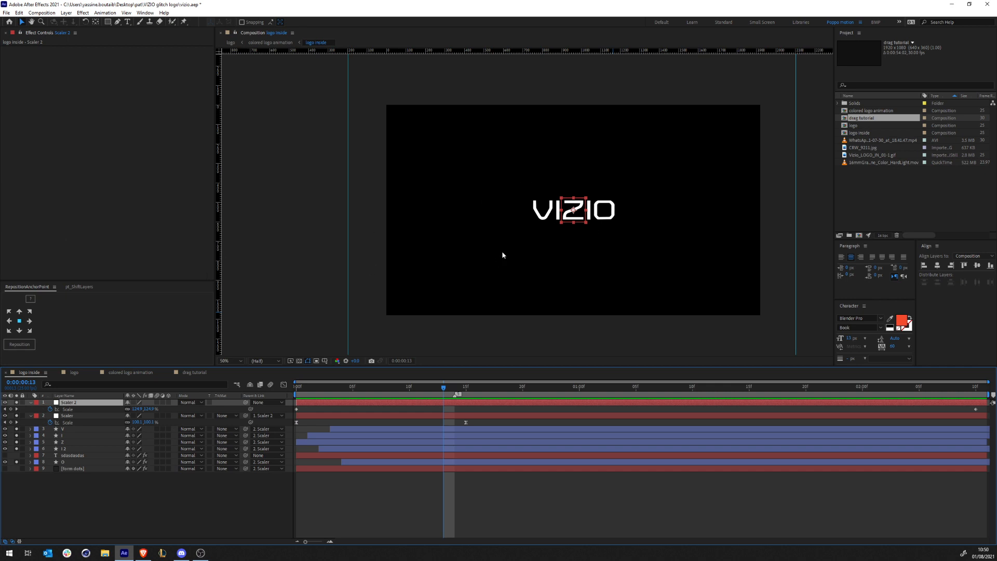
{"action": "left_click_drag", "start_coordinate": [385, 387], "coordinate": [211, 389]}
{"action": "key", "text": "space"}
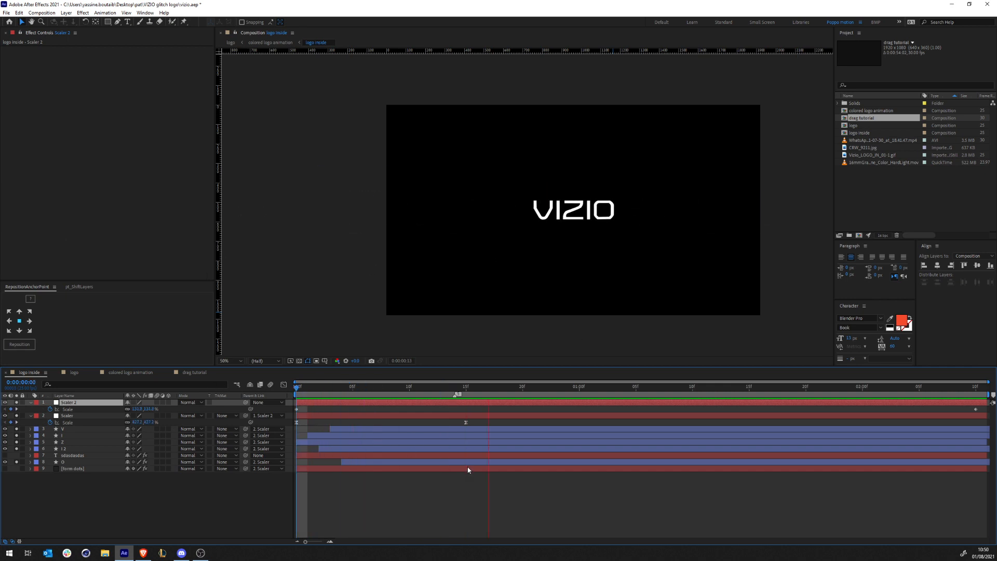
{"action": "left_click", "coordinate": [466, 387]}
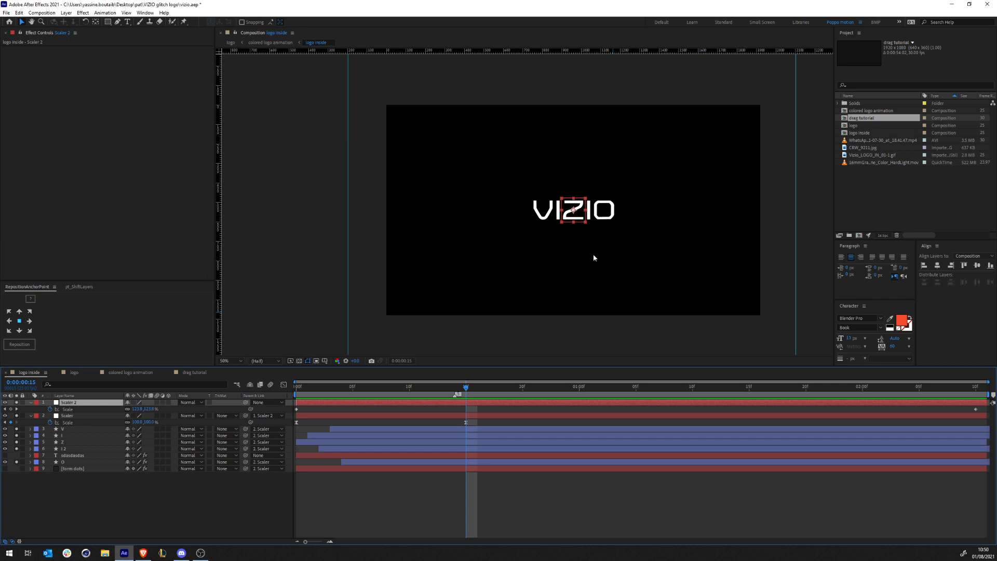
{"action": "mouse_move", "coordinate": [220, 82]}
{"action": "left_mouse_down"}
{"action": "mouse_move", "coordinate": [347, 83]}
{"action": "mouse_move", "coordinate": [219, 86]}
{"action": "left_mouse_up"}
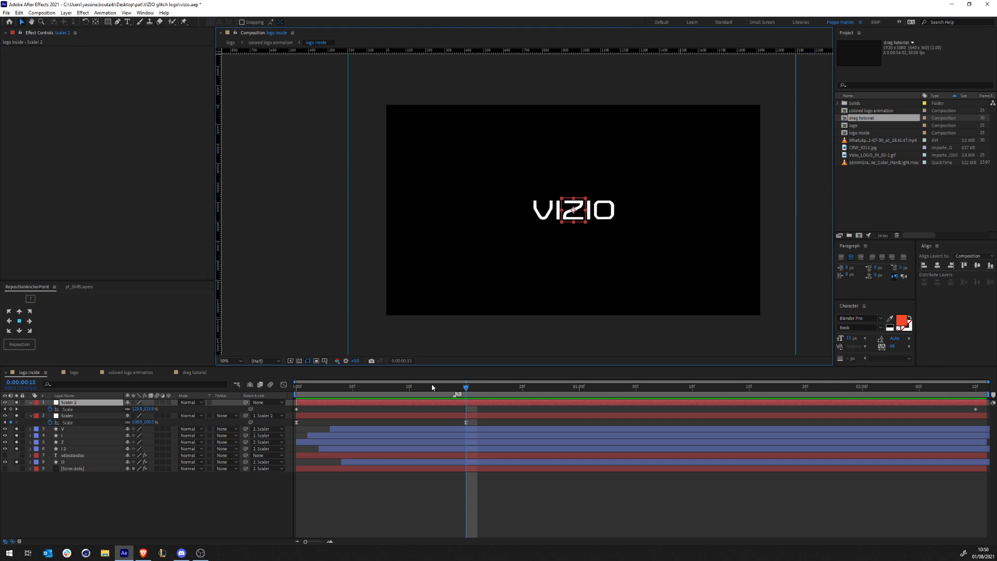
{"action": "left_click_drag", "start_coordinate": [314, 388], "coordinate": [449, 411]}
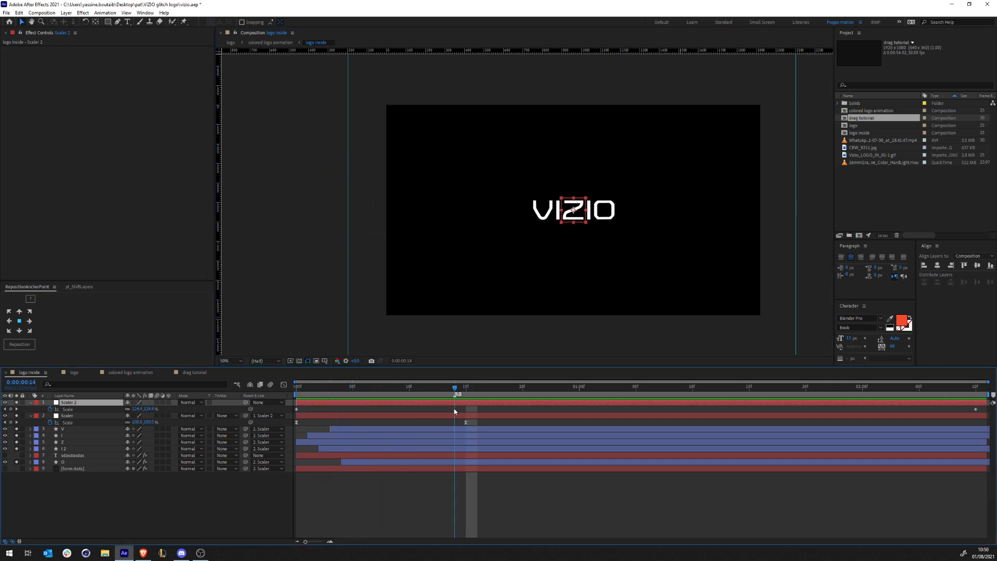
Turn off solo on all logo inside layers and return to the colored logo animation composition.
{"action": "left_click", "coordinate": [136, 485]}
{"action": "left_click_drag", "start_coordinate": [16, 402], "coordinate": [17, 462]}
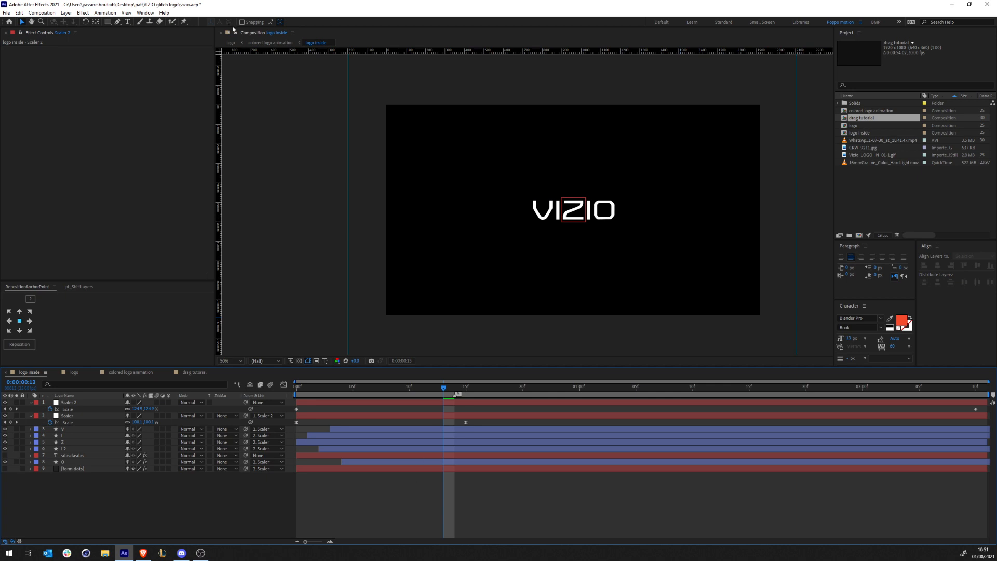
{"action": "left_click", "coordinate": [257, 42]}
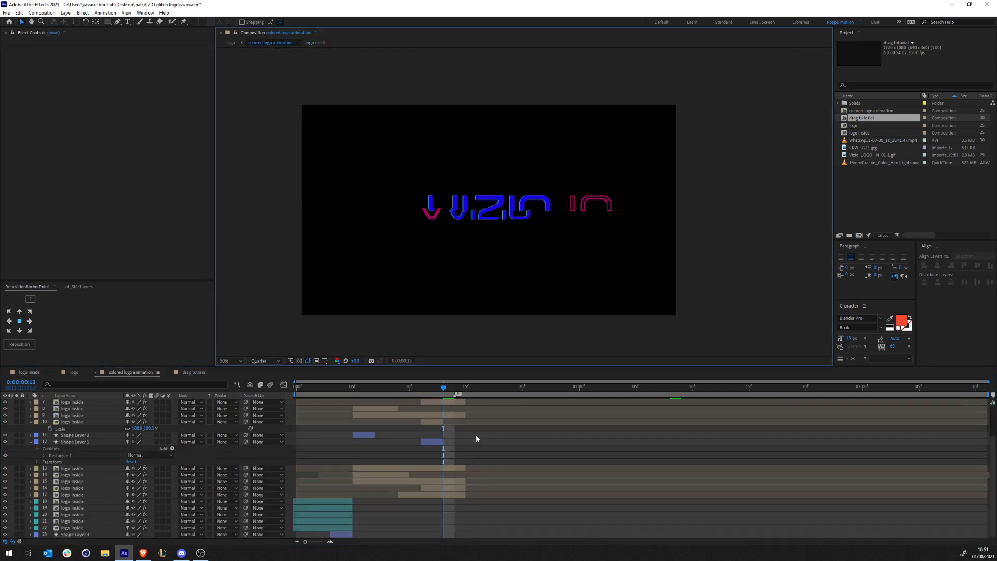
Collapse the expanded properties of logo inside layer 10 and Shape Layer 1.
{"action": "left_click", "coordinate": [522, 449]}
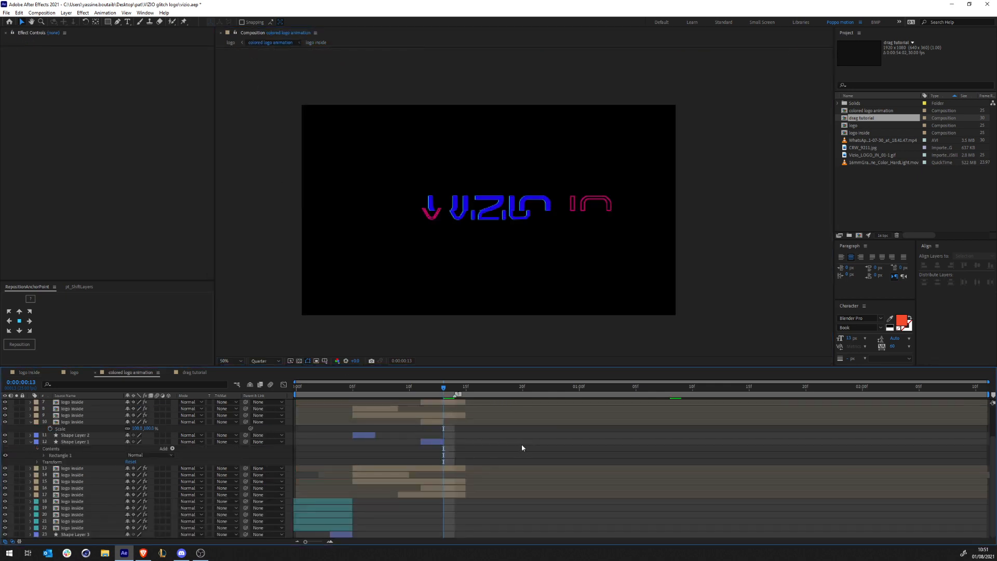
{"action": "scroll", "coordinate": [87, 450], "scroll_direction": "up", "scroll_amount": 3}
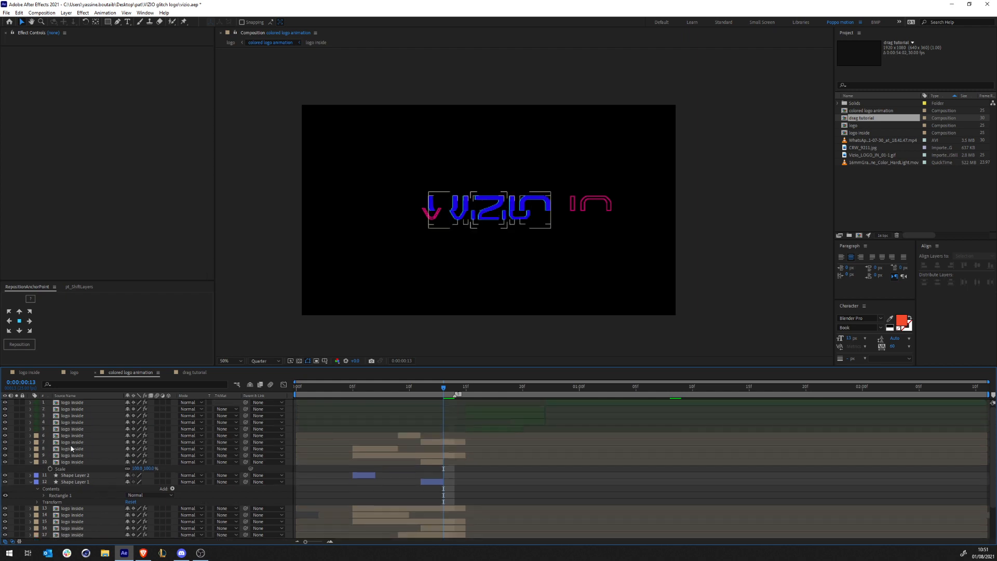
{"action": "left_click", "coordinate": [30, 463]}
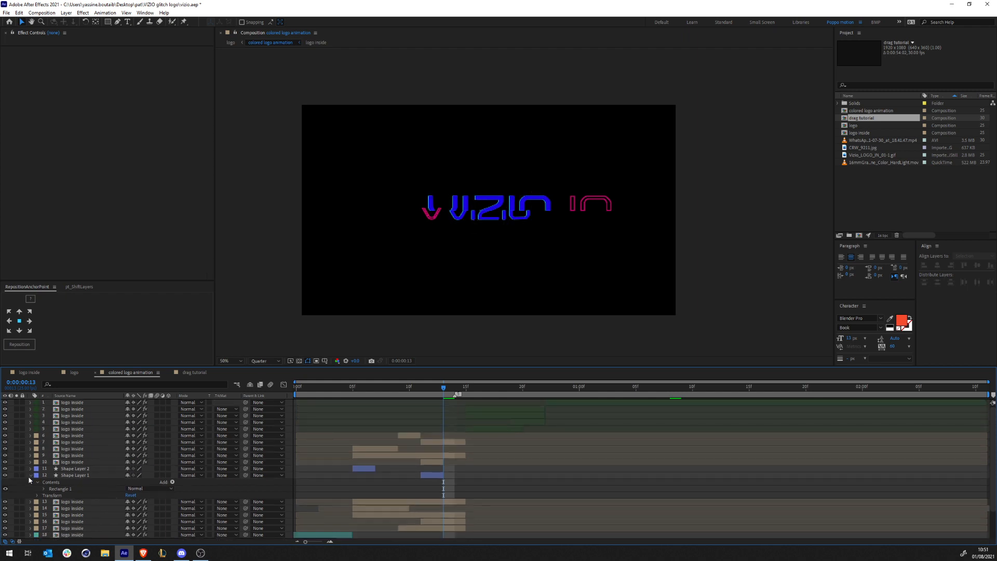
{"action": "left_click", "coordinate": [31, 475]}
Solo the topmost logo inside layer at 0:00:01:04 for a close-up of its blue VIZIO letters.
{"action": "left_click", "coordinate": [624, 388]}
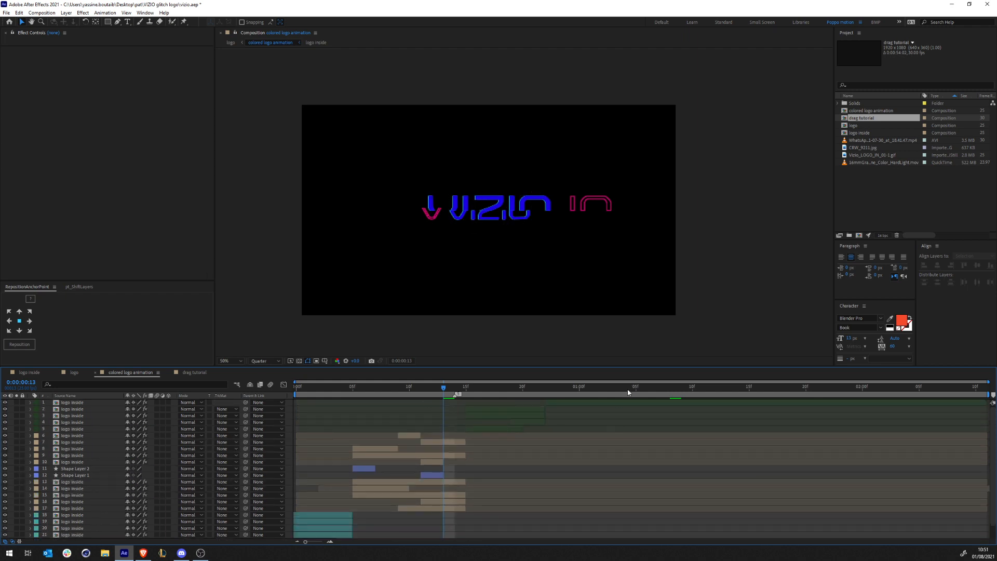
{"action": "left_click", "coordinate": [623, 403]}
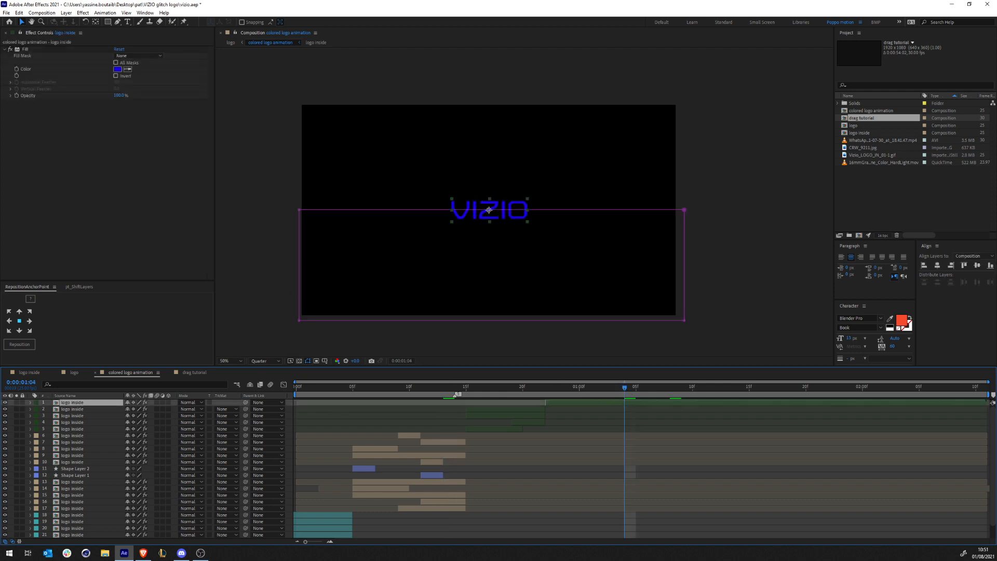
{"action": "key", "text": "period"}
{"action": "key", "text": "period"}
{"action": "key", "text": "period"}
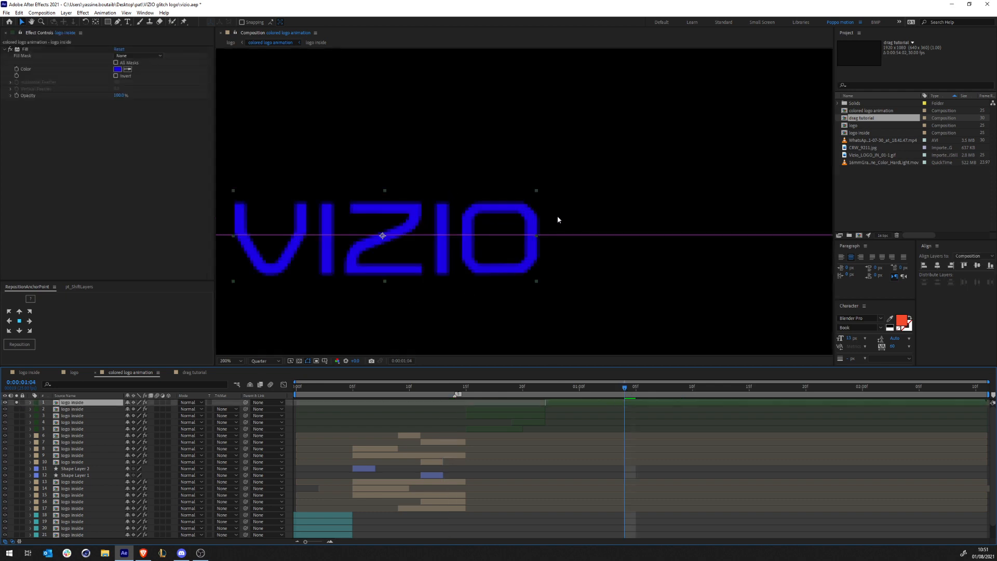
{"action": "scroll", "coordinate": [575, 221], "scroll_direction": "down", "scroll_amount": 1}
{"action": "left_click_drag", "start_coordinate": [423, 215], "coordinate": [539, 197]}
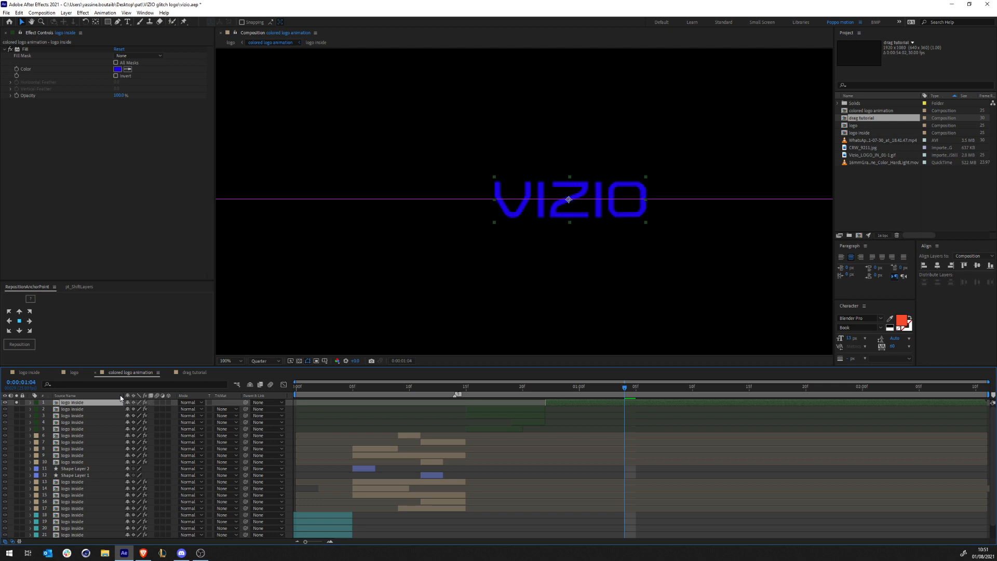
Open the nested logo inside composition, try a different Scale on the second I letter's layer, and undo it.
{"action": "double_click", "coordinate": [94, 407]}
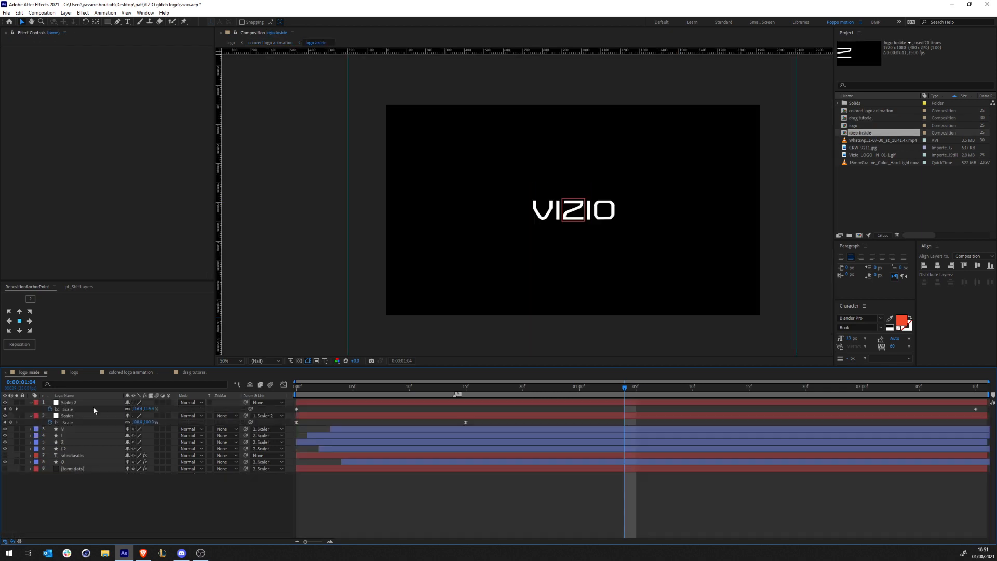
{"action": "left_click", "coordinate": [73, 435]}
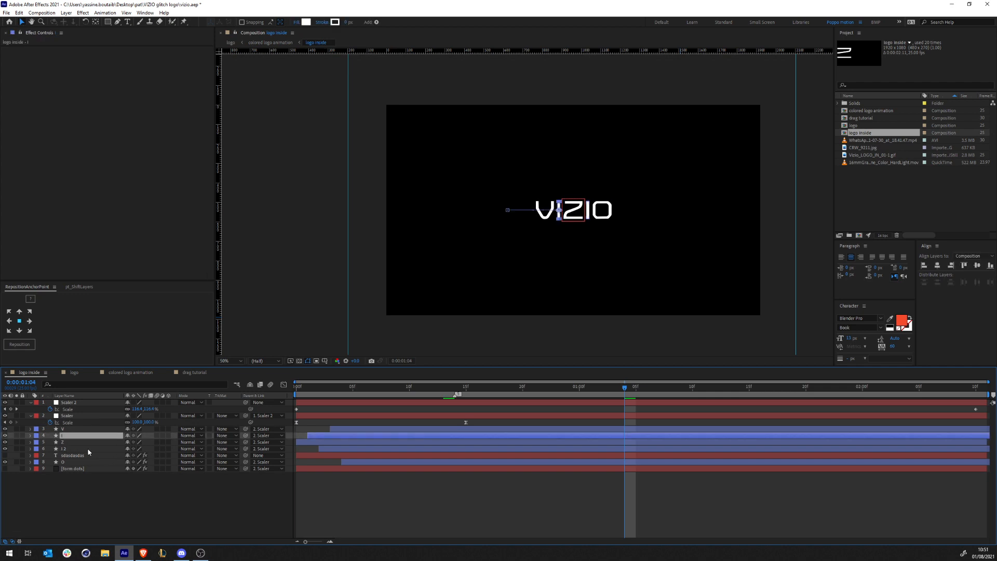
{"action": "left_click", "coordinate": [88, 450]}
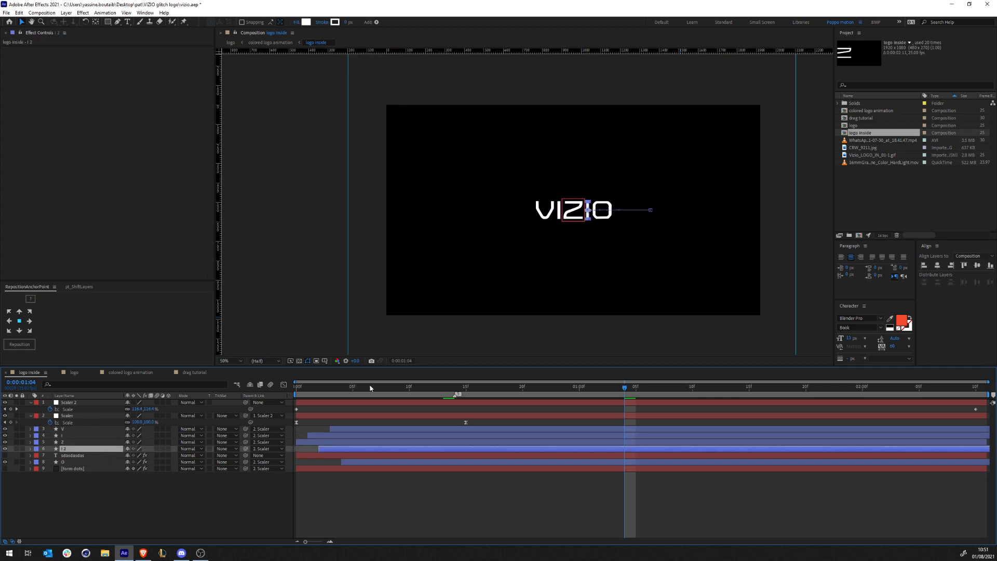
{"action": "key", "text": "s"}
{"action": "left_click_drag", "start_coordinate": [148, 456], "coordinate": [234, 456]}
{"action": "key", "text": "ctrl+z"}
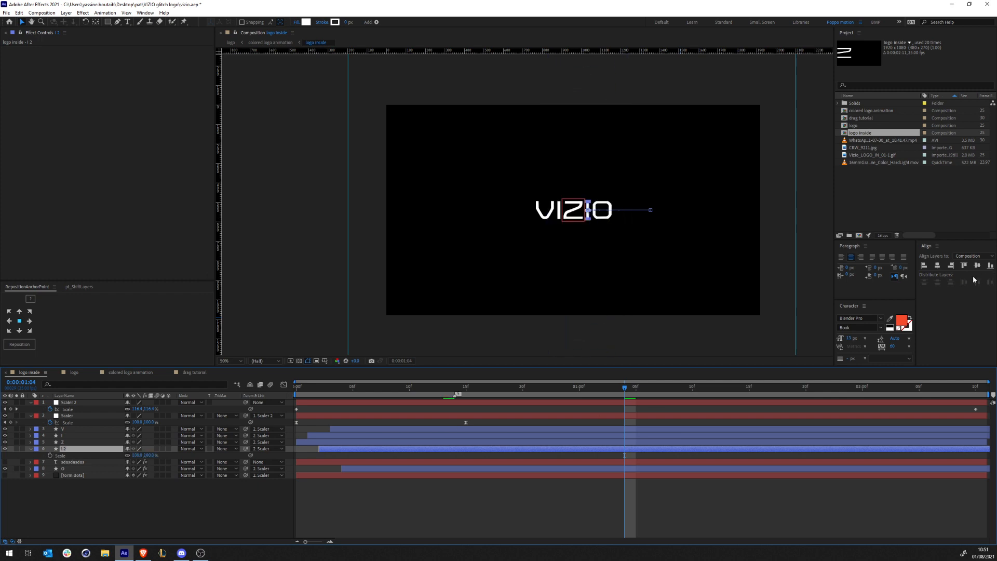
Compare the topmost logo inside layer in colored logo animation with its source composition, and examine its blue Fill effect.
{"action": "left_click", "coordinate": [288, 43]}
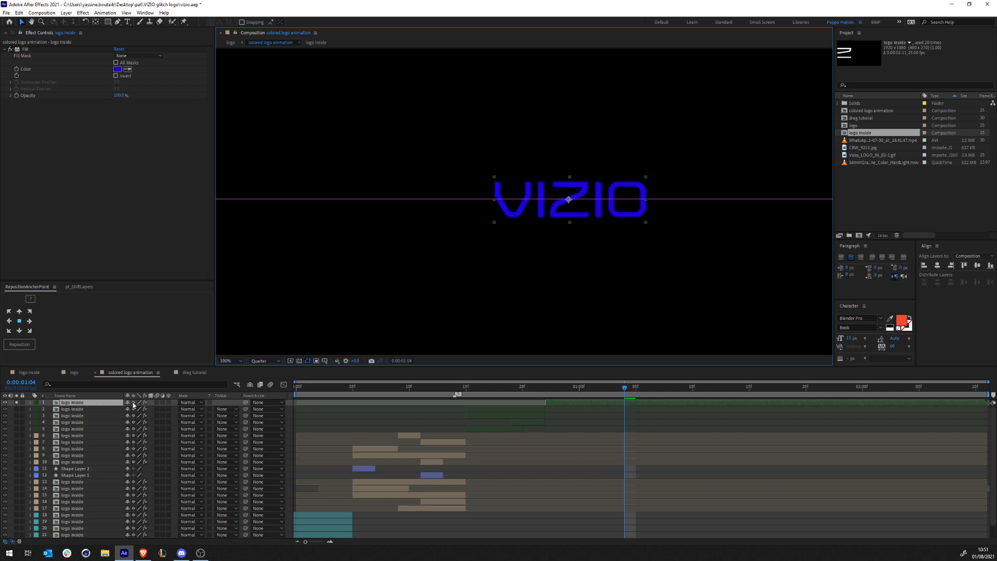
{"action": "double_click", "coordinate": [97, 407]}
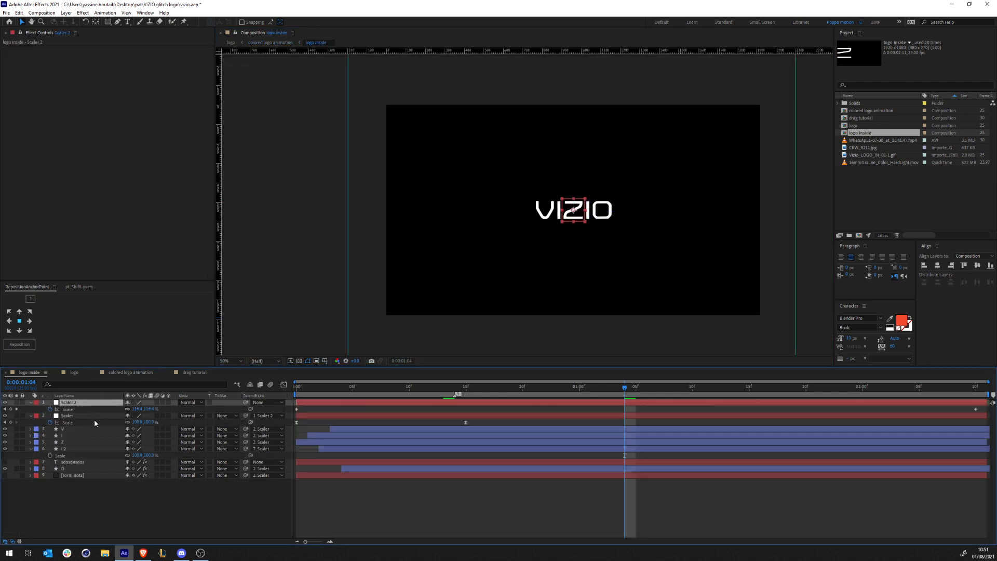
{"action": "left_click", "coordinate": [279, 45]}
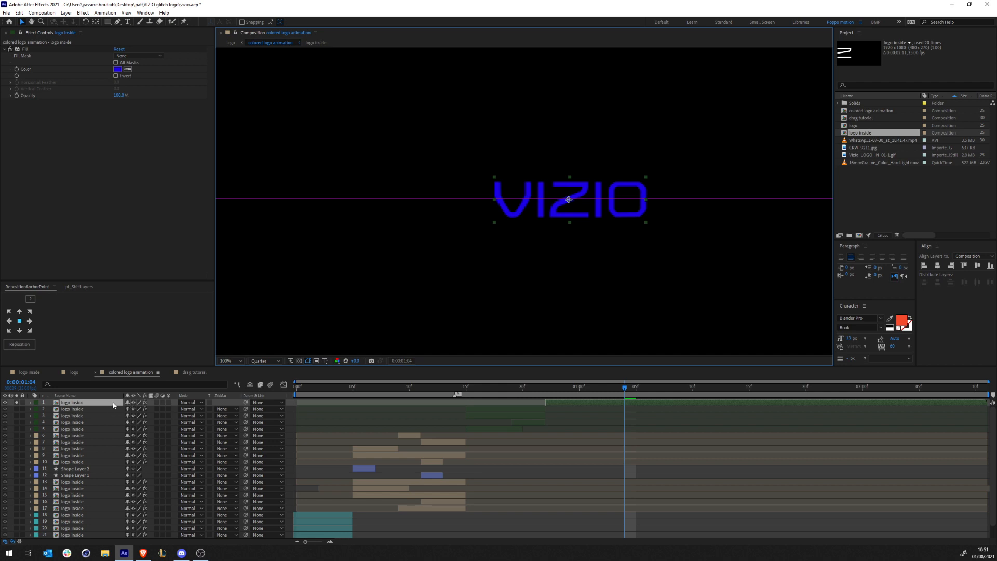
{"action": "left_click", "coordinate": [10, 49]}
{"action": "left_click", "coordinate": [9, 49]}
{"action": "left_click", "coordinate": [20, 50]}
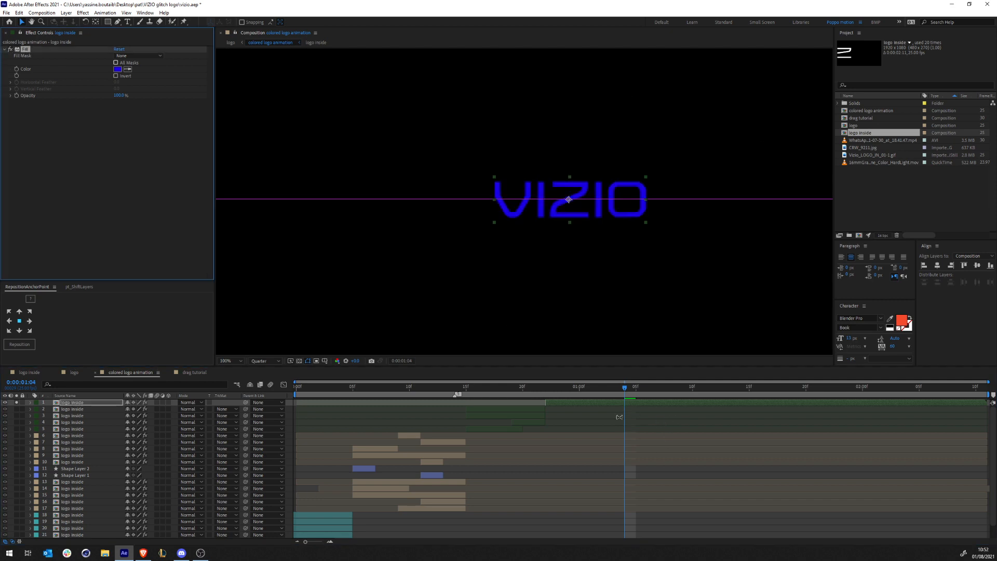
{"action": "left_click", "coordinate": [638, 471]}
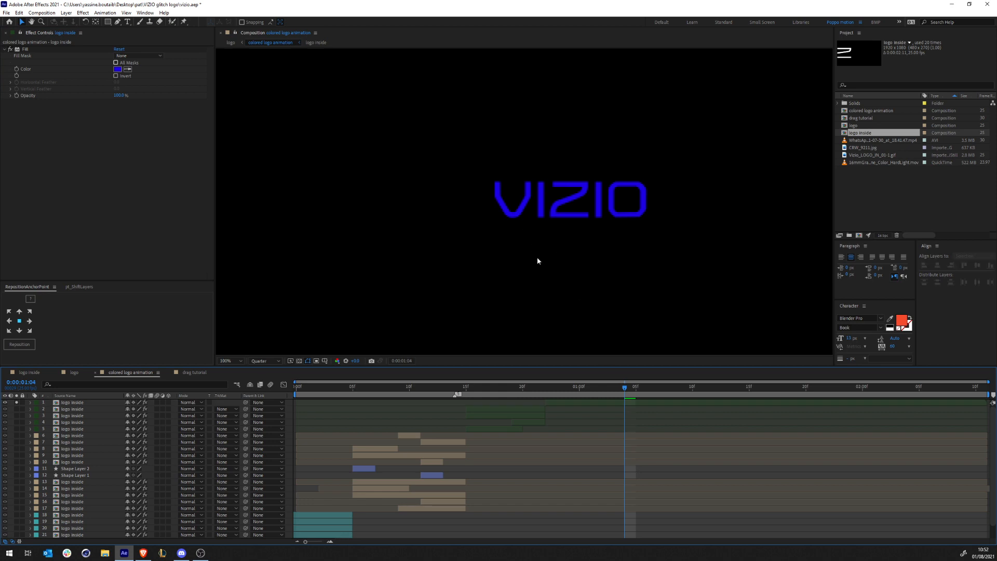
Examine the mask path on the topmost logo inside layer and collapse it again.
{"action": "left_click", "coordinate": [87, 408]}
{"action": "left_click", "coordinate": [87, 402]}
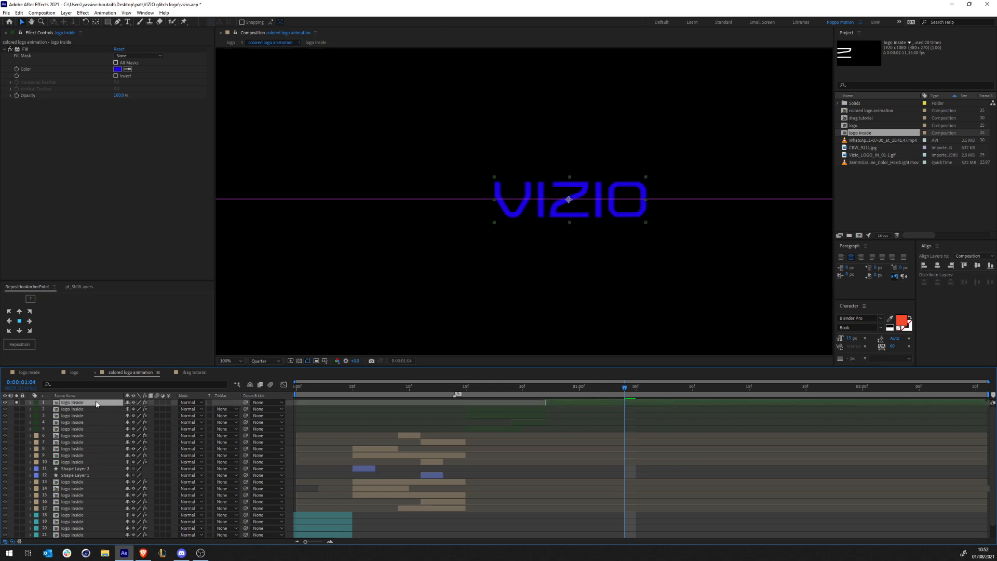
{"action": "key", "text": "m"}
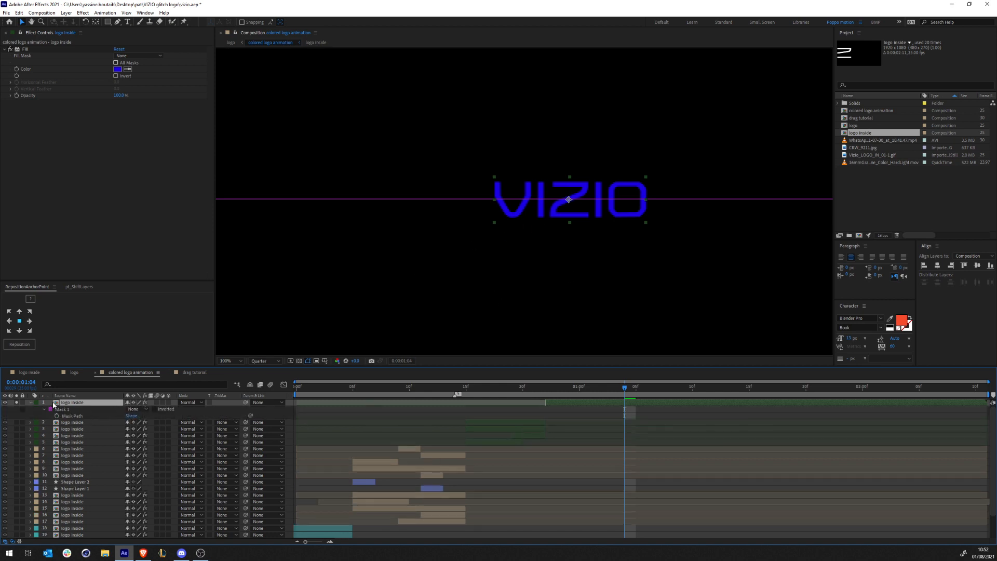
{"action": "left_click", "coordinate": [31, 403]}
{"action": "key", "text": "comma"}
{"action": "key", "text": "comma"}
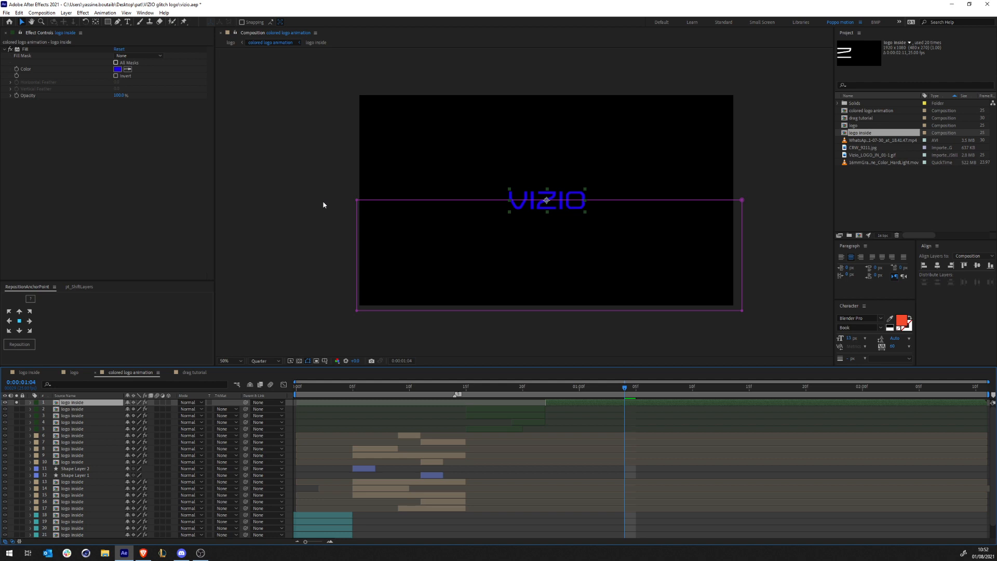
Solo the second and third logo inside layers as well, at 0:00:00:20.
{"action": "left_click_drag", "start_coordinate": [550, 388], "coordinate": [522, 403]}
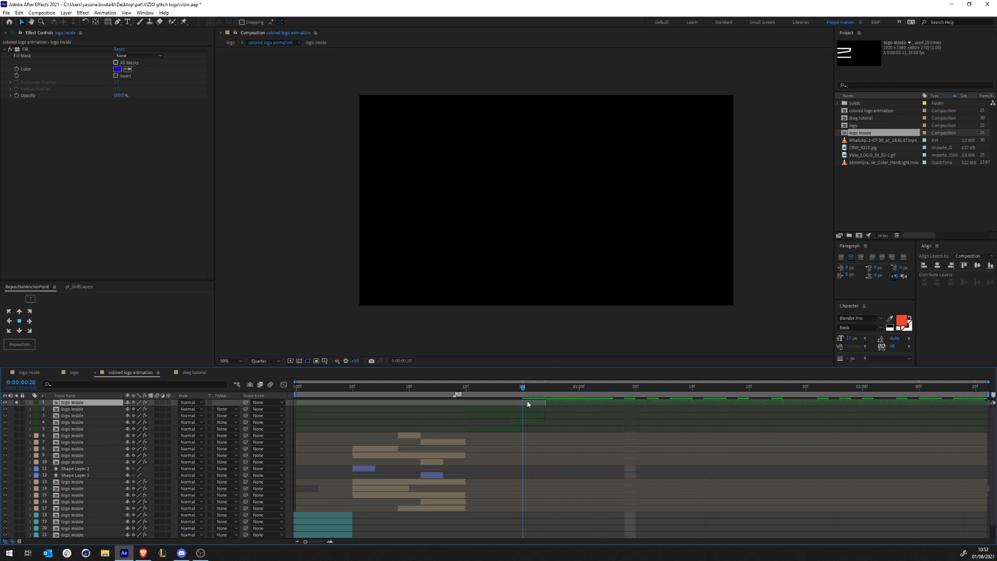
{"action": "left_click", "coordinate": [69, 409]}
{"action": "left_click", "coordinate": [16, 409]}
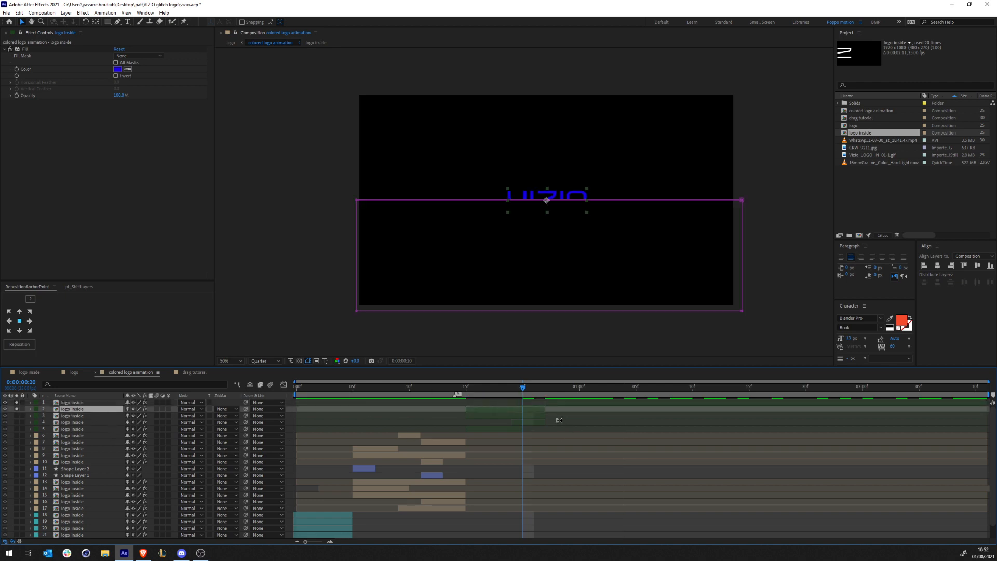
{"action": "left_click", "coordinate": [535, 417]}
{"action": "left_click", "coordinate": [17, 416]}
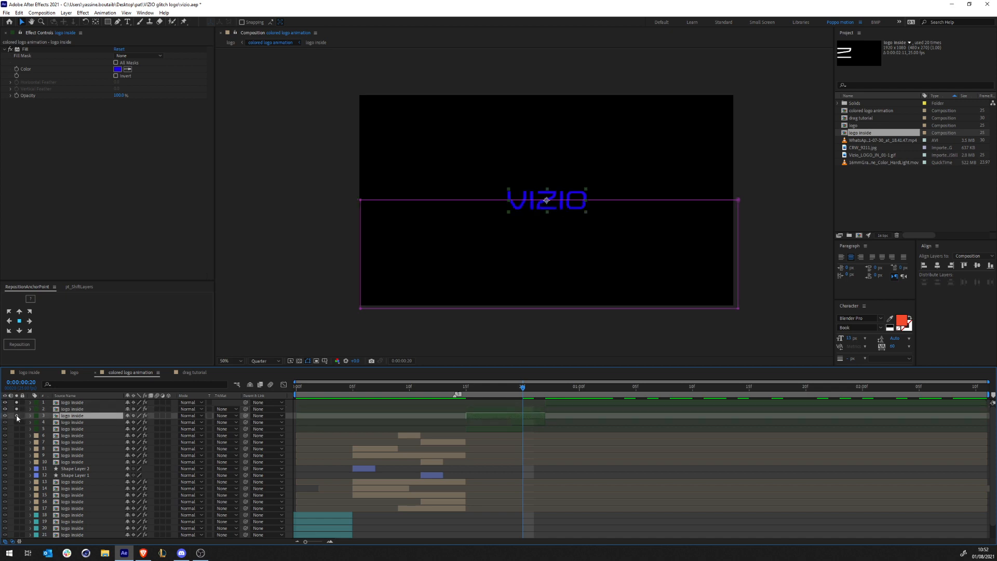
Compare the Scale values of the second and third logo inside layers in colored logo animation.
{"action": "left_click", "coordinate": [599, 242]}
{"action": "scroll", "coordinate": [600, 243], "scroll_direction": "up", "scroll_amount": 2}
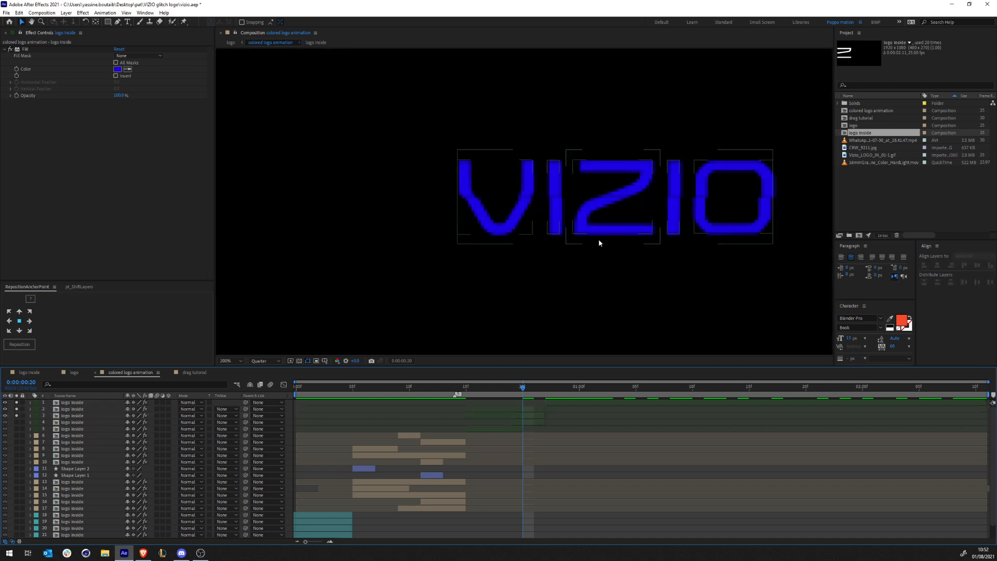
{"action": "left_click", "coordinate": [604, 213]}
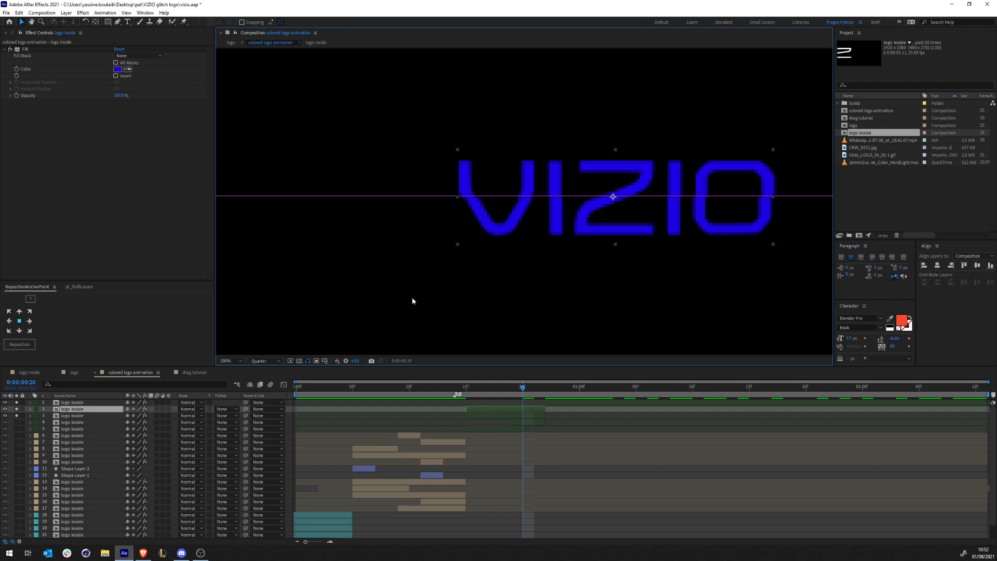
{"action": "key", "text": "s"}
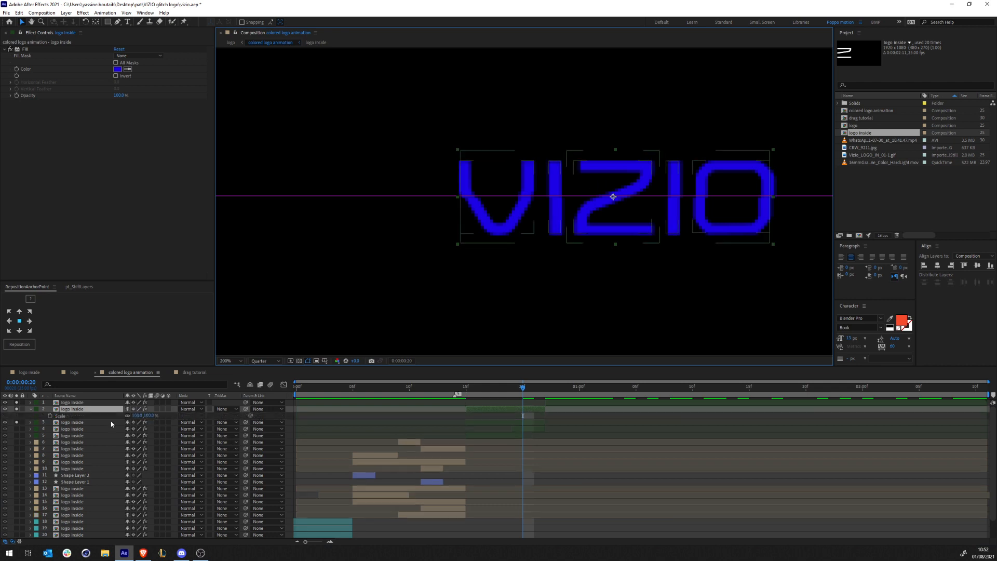
{"action": "left_click", "coordinate": [75, 422]}
{"action": "key", "text": "s"}
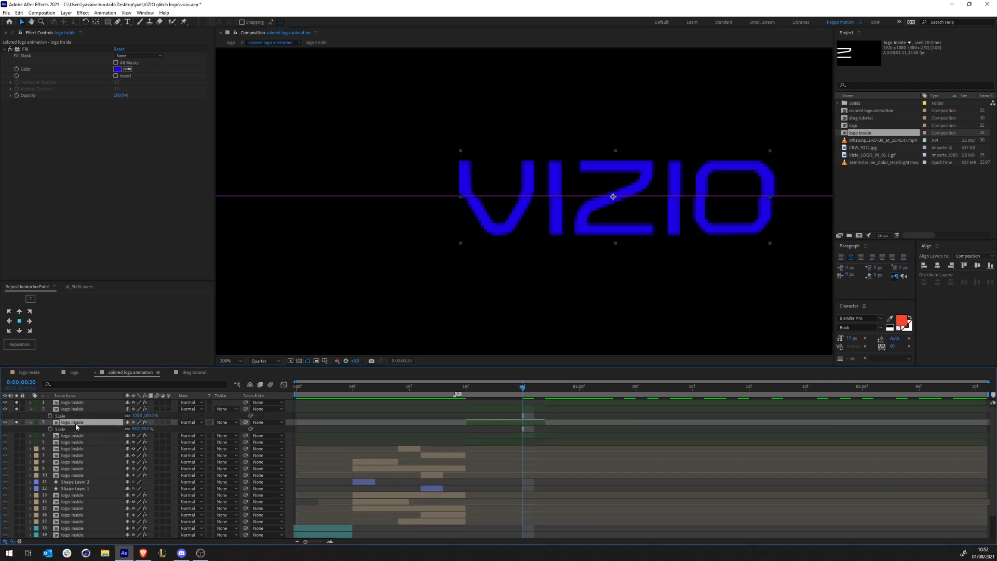
{"action": "left_click", "coordinate": [161, 426]}
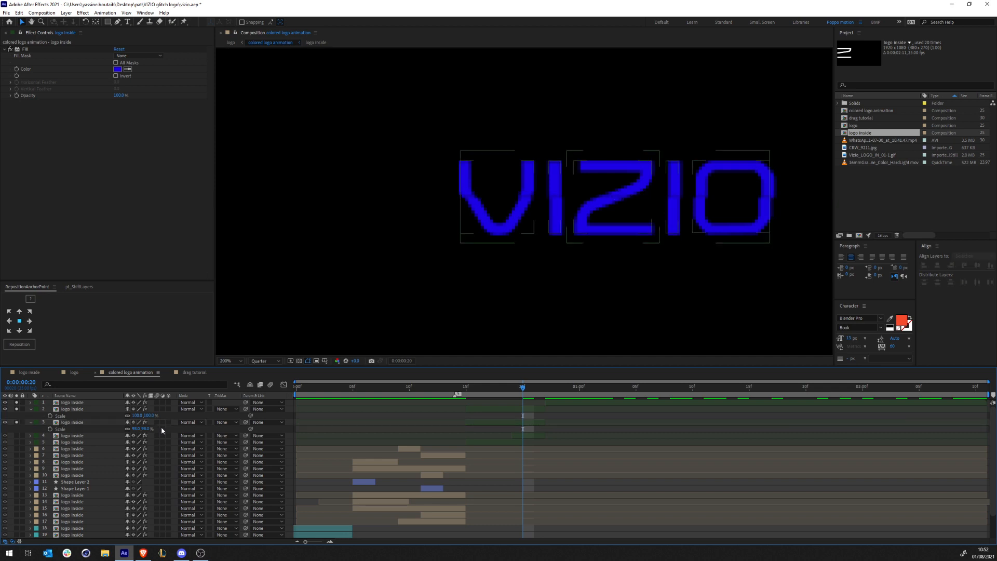
Set the viewer resolution to Full and examine the seam between the blue logo's two halves across nearby frames.
{"action": "scroll", "coordinate": [547, 213], "scroll_direction": "up", "scroll_amount": 3}
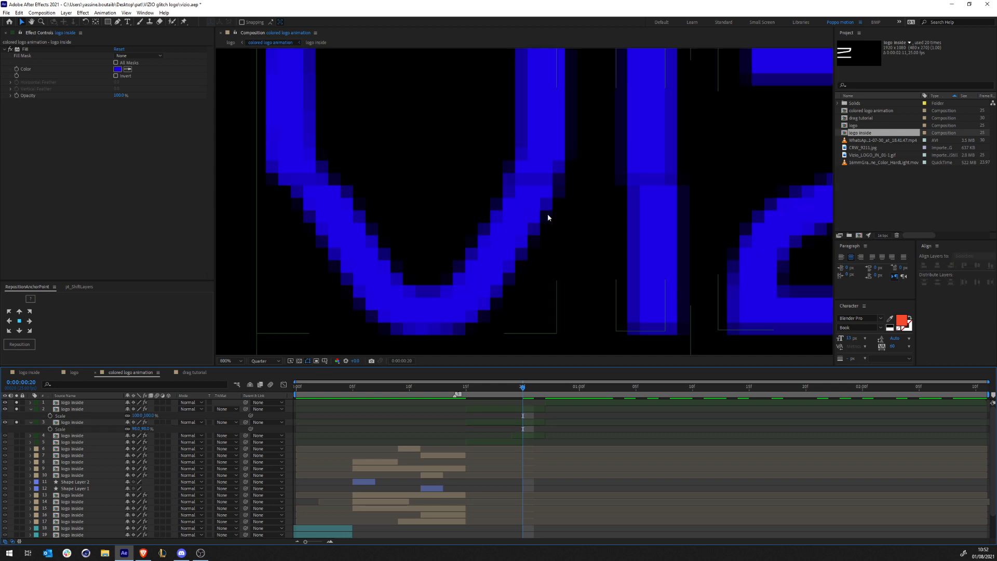
{"action": "left_click", "coordinate": [268, 361]}
{"action": "left_click", "coordinate": [260, 381]}
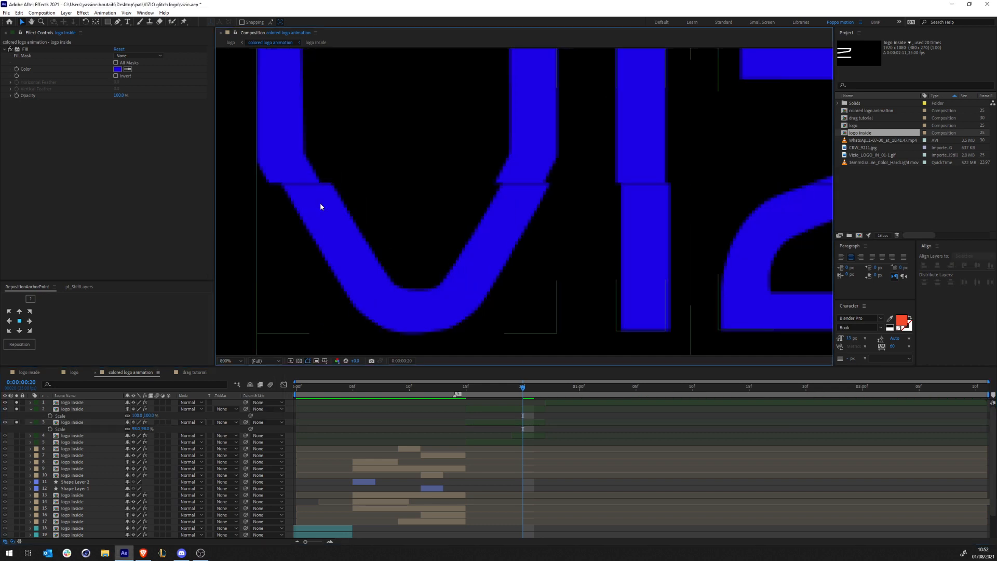
{"action": "scroll", "coordinate": [272, 188], "scroll_direction": "down", "scroll_amount": 3}
{"action": "left_click_drag", "start_coordinate": [518, 387], "coordinate": [496, 395]}
{"action": "left_click_drag", "start_coordinate": [590, 395], "coordinate": [523, 394]}
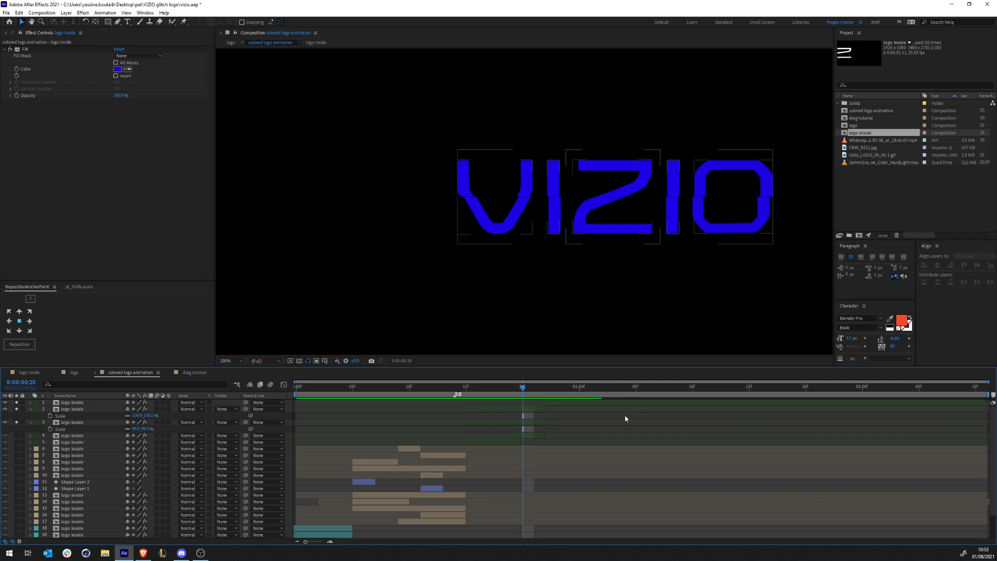
Rename the topmost logo inside layer in colored logo animation.
{"action": "left_click", "coordinate": [638, 402]}
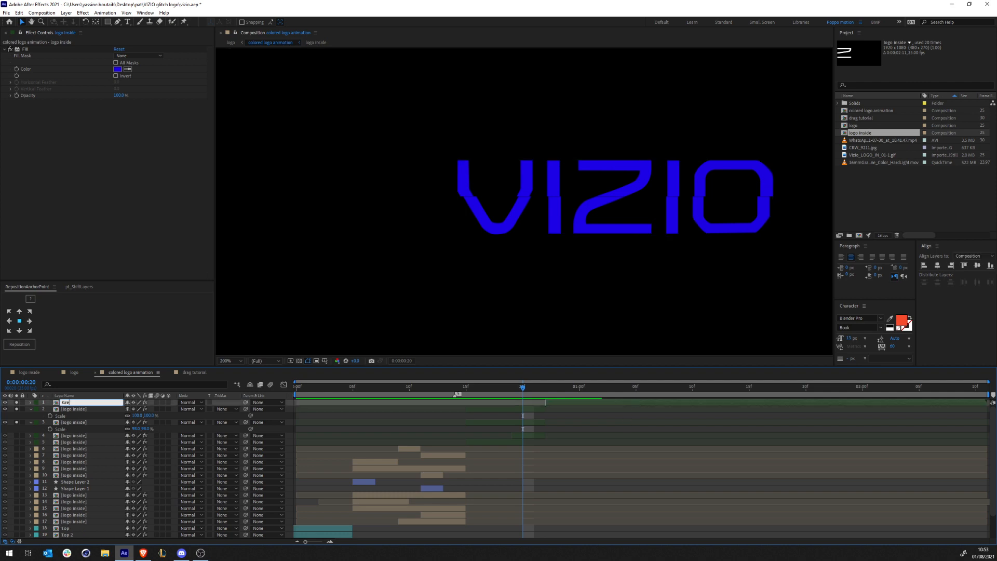
{"action": "key", "text": "n"}
{"action": "key", "text": "Return"}
{"action": "key", "text": "space"}
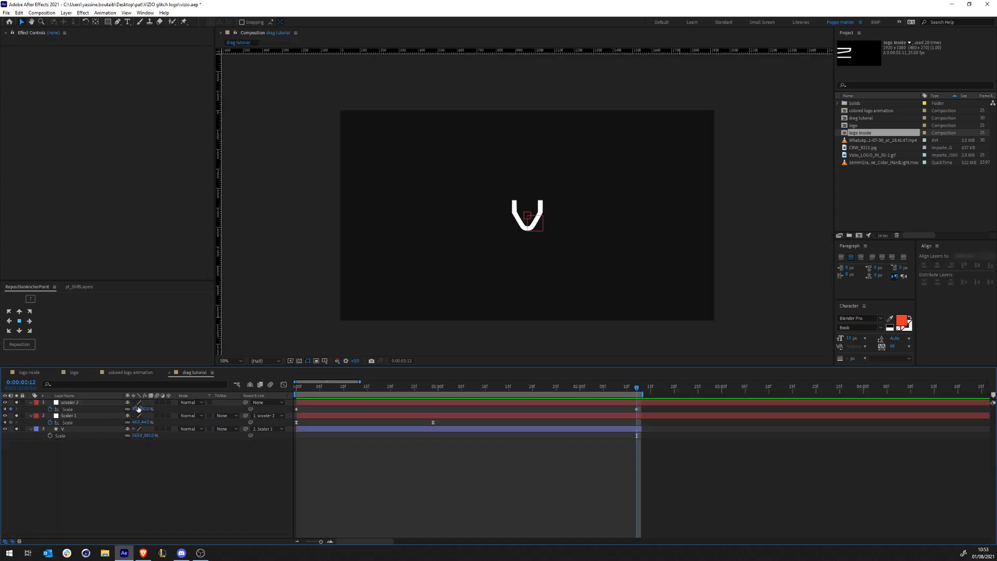
Delete all three layers from the drag tutorial composition and paste the masked blue logo layer into it.
{"action": "left_click_drag", "start_coordinate": [97, 400], "coordinate": [48, 484]}
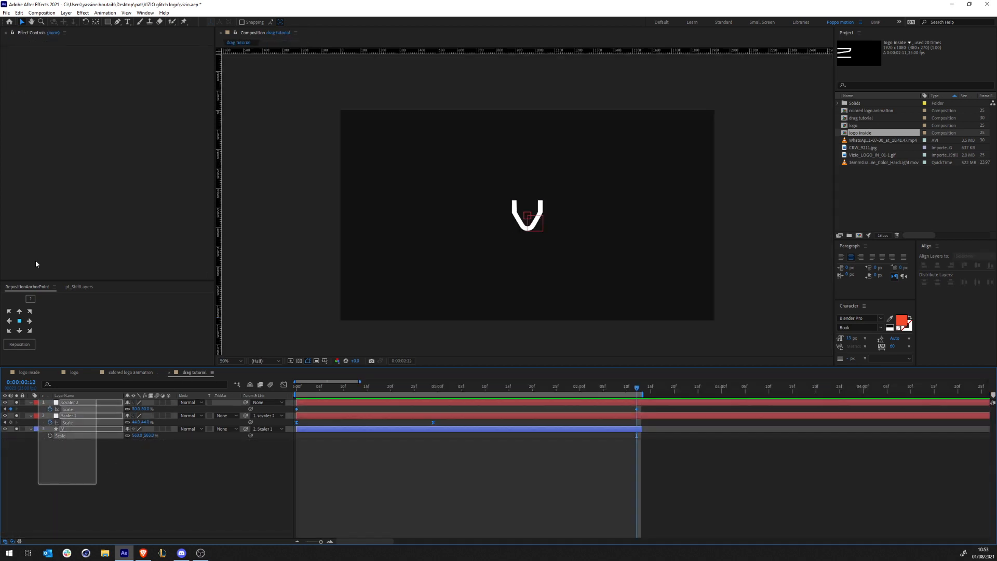
{"action": "key", "text": "Delete"}
{"action": "key", "text": "ctrl+v"}
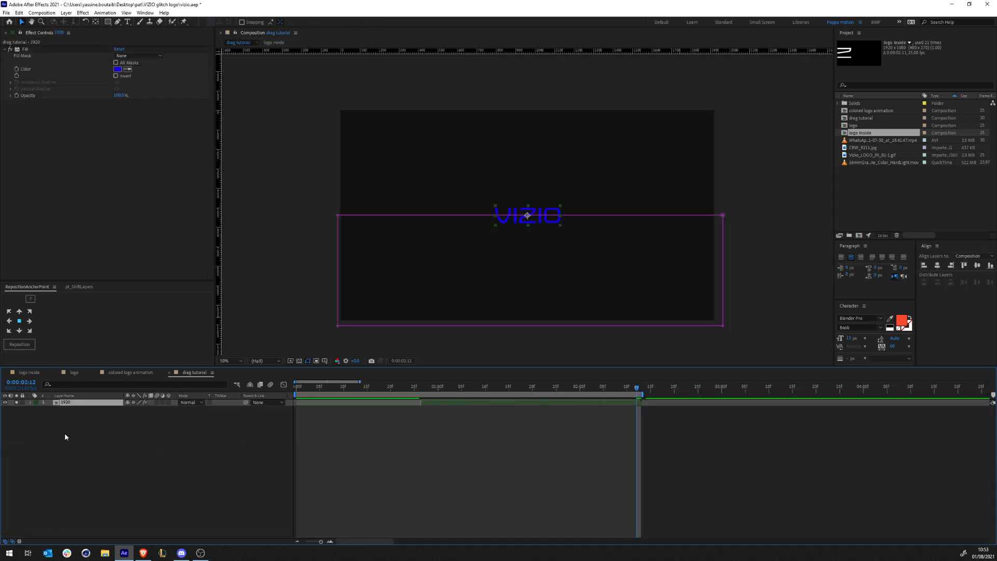
Set the Mask 1 mode of the pasted blue logo layer to Add.
{"action": "key", "text": "m"}
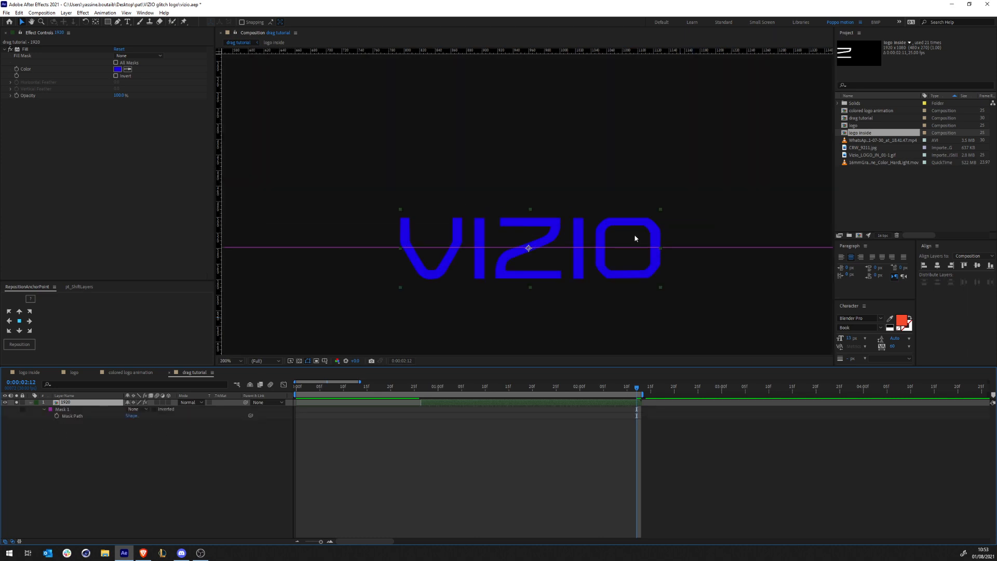
{"action": "left_click", "coordinate": [123, 423]}
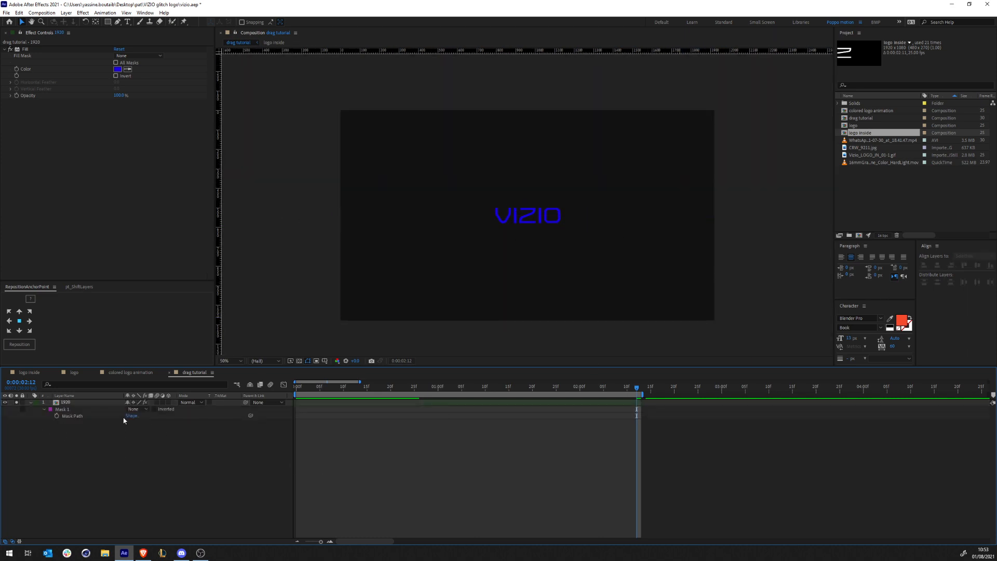
{"action": "left_click", "coordinate": [132, 408]}
{"action": "left_click", "coordinate": [143, 426]}
{"action": "scroll", "coordinate": [527, 212], "scroll_direction": "up", "scroll_amount": 2}
Duplicate the masked logo layer and set the mask mode of the upper copy to Subtract.
{"action": "left_click", "coordinate": [90, 404]}
{"action": "key", "text": "ctrl+d"}
{"action": "key", "text": "s"}
{"action": "left_click", "coordinate": [150, 409]}
{"action": "key", "text": "Escape"}
{"action": "key", "text": "m"}
{"action": "left_click", "coordinate": [133, 409]}
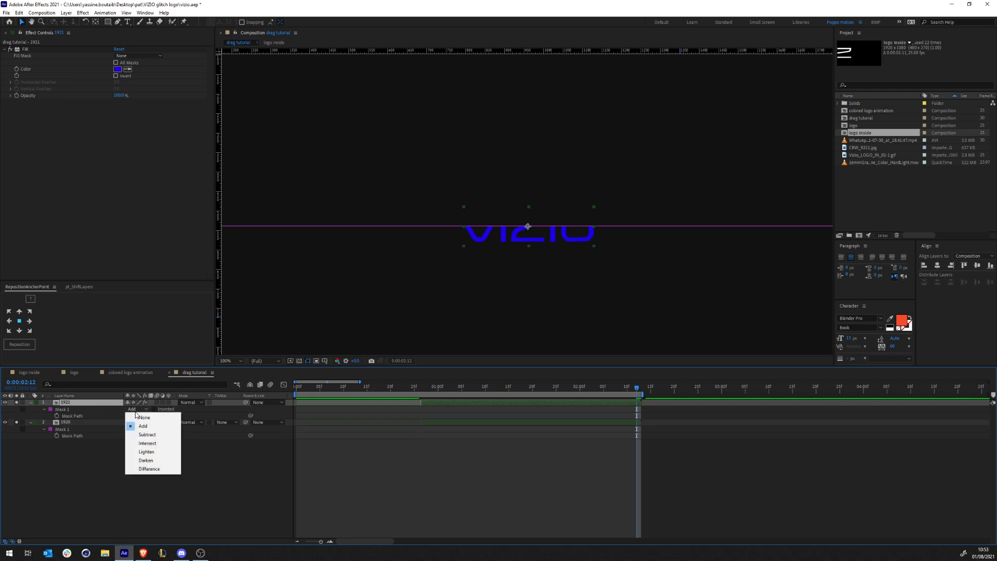
{"action": "left_click", "coordinate": [141, 435]}
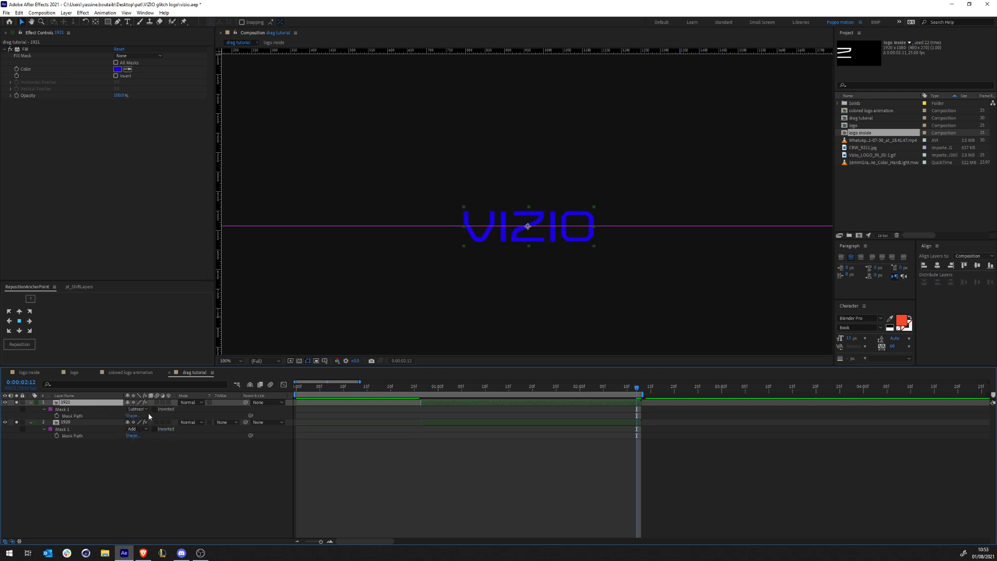
Reveal Scale on both logo copies and try to edit the Scale of the lower copy in the stack.
{"action": "key", "text": "s"}
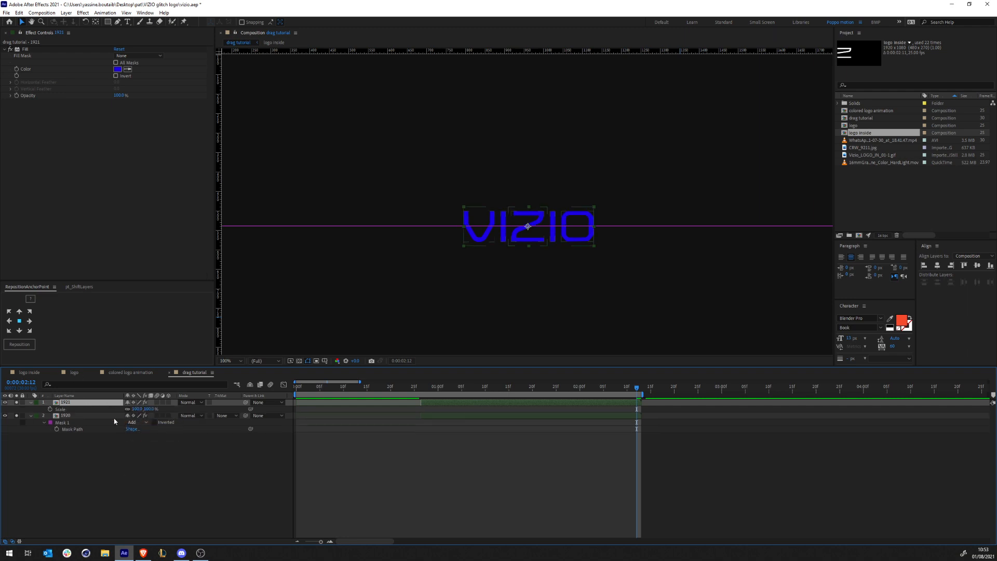
{"action": "left_click", "coordinate": [99, 416]}
{"action": "key", "text": "s"}
{"action": "left_click", "coordinate": [137, 422]}
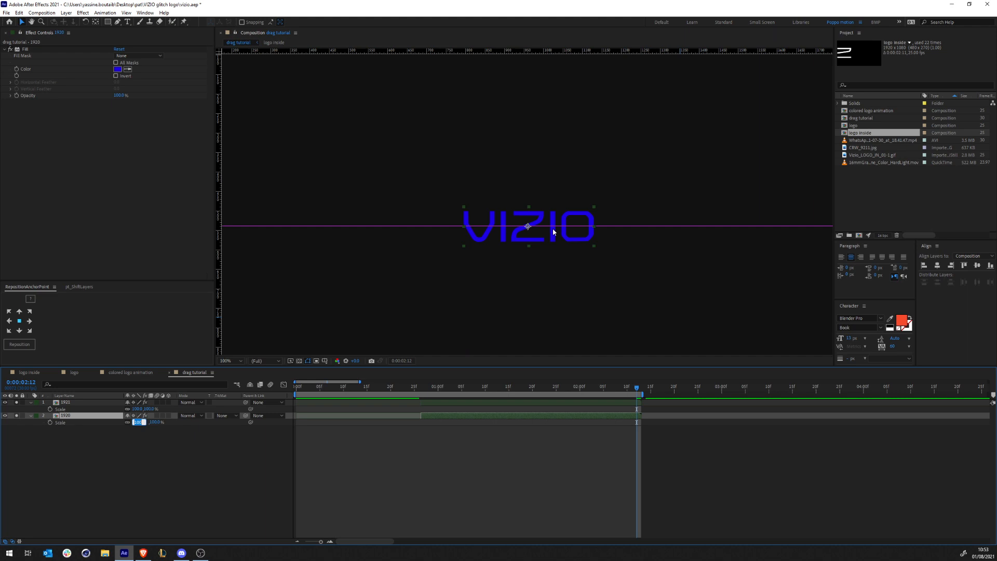
{"action": "key", "text": "period"}
{"action": "key", "text": "period"}
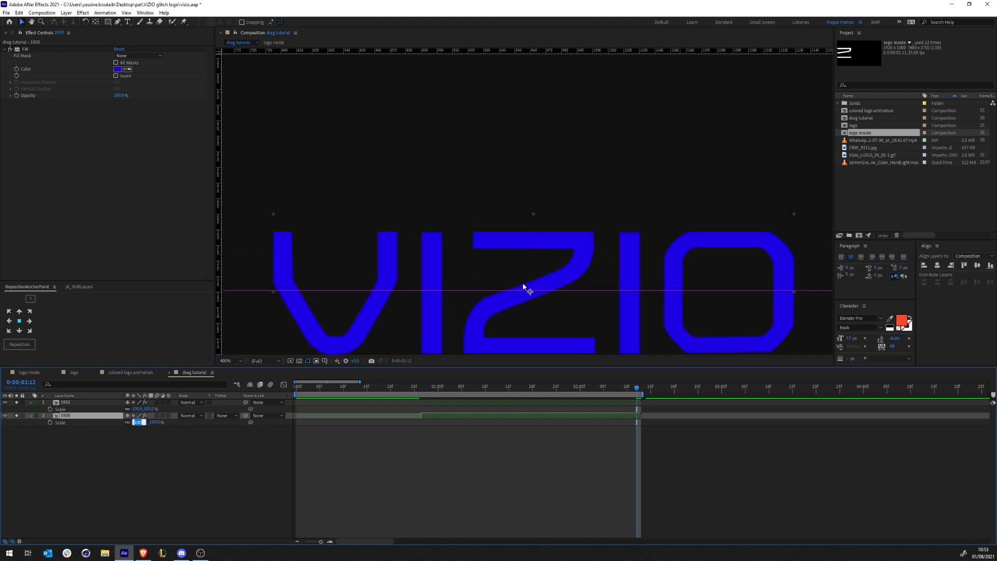
{"action": "left_click", "coordinate": [523, 302]}
{"action": "left_click_drag", "start_coordinate": [516, 287], "coordinate": [523, 165]}
{"action": "key", "text": "v"}
{"action": "left_click_drag", "start_coordinate": [505, 391], "coordinate": [509, 390]}
{"action": "key", "text": "o"}
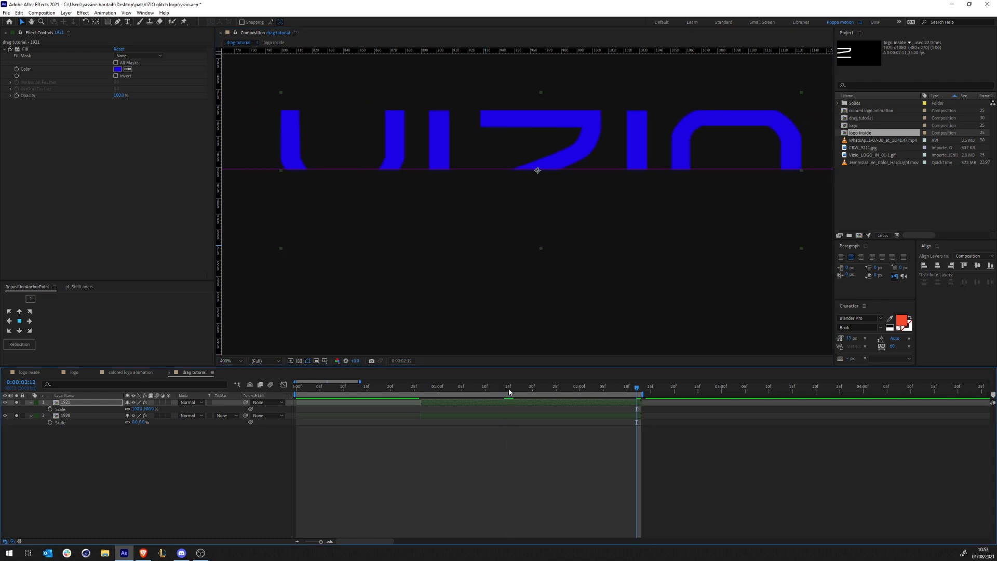
{"action": "key", "text": "ctrl+z"}
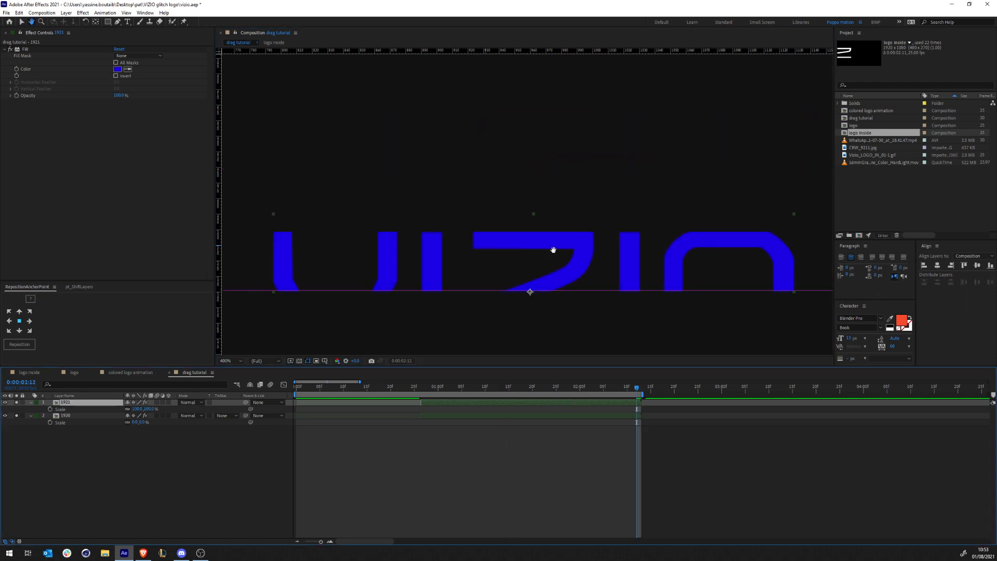
{"action": "scroll", "coordinate": [551, 249], "scroll_direction": "down", "scroll_amount": 2}
{"action": "left_click", "coordinate": [168, 452]}
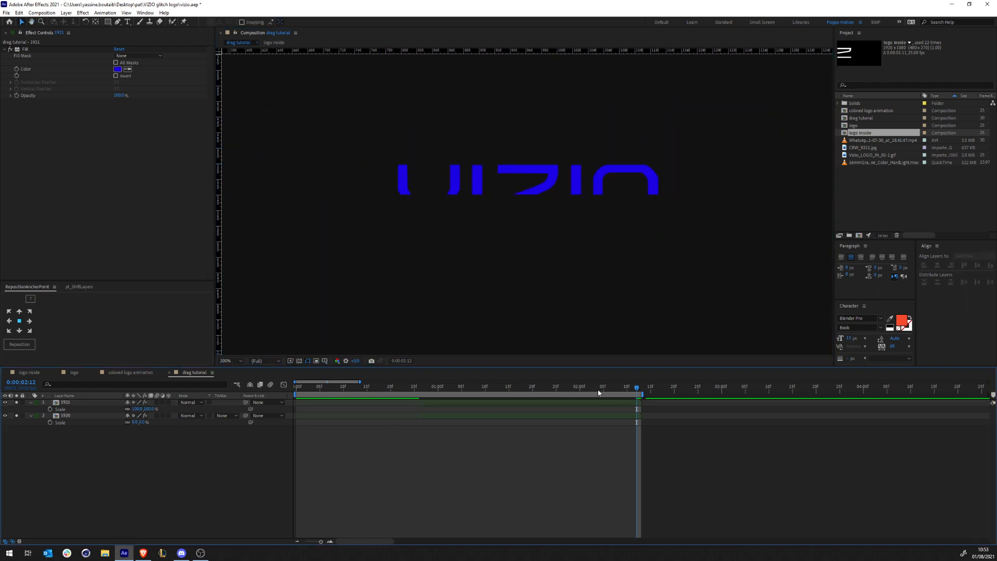
Reveal and examine the mask settings of both logo copies in drag tutorial.
{"action": "left_click", "coordinate": [106, 404]}
{"action": "key", "text": "m"}
{"action": "left_click", "coordinate": [108, 423]}
{"action": "key", "text": "m"}
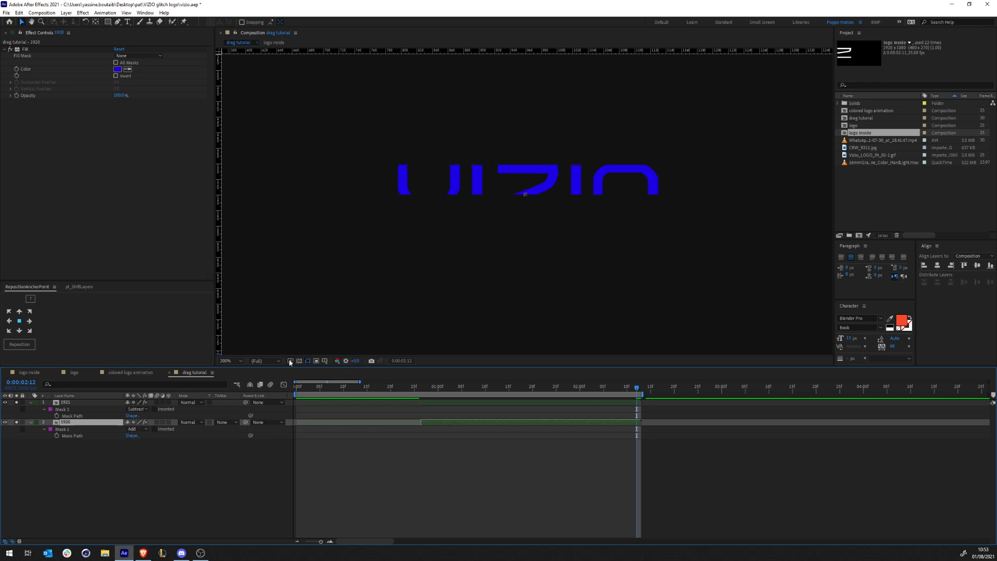
{"action": "left_click", "coordinate": [559, 258]}
{"action": "scroll", "coordinate": [579, 234], "scroll_direction": "down", "scroll_amount": 4}
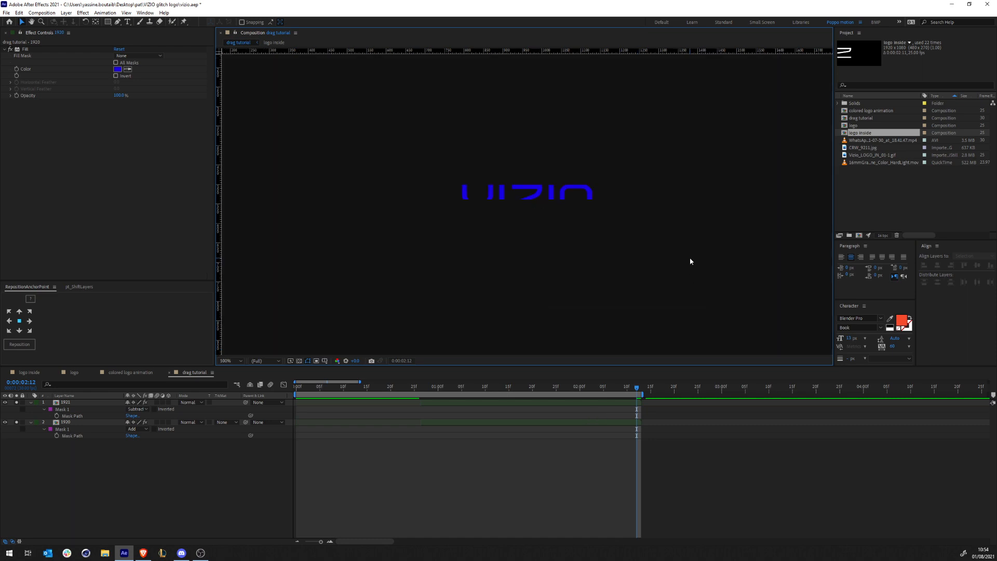
Compare the two logo copies at 0:00:01:07, switching 3D on for the upper layer and back off.
{"action": "scroll", "coordinate": [690, 262], "scroll_direction": "up", "scroll_amount": 1}
{"action": "left_click_drag", "start_coordinate": [604, 394], "coordinate": [472, 394]}
{"action": "left_click", "coordinate": [86, 404]}
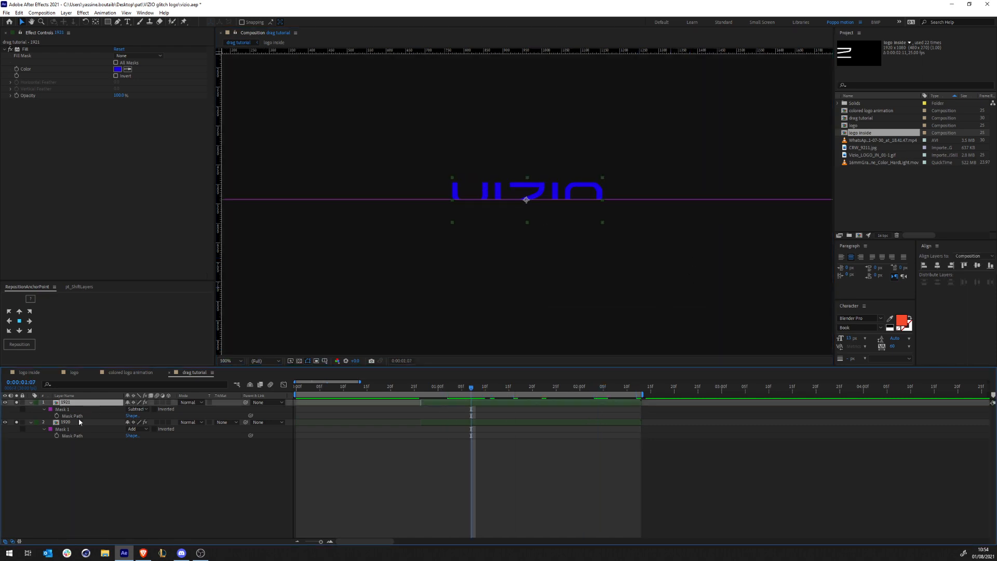
{"action": "left_click", "coordinate": [81, 422]}
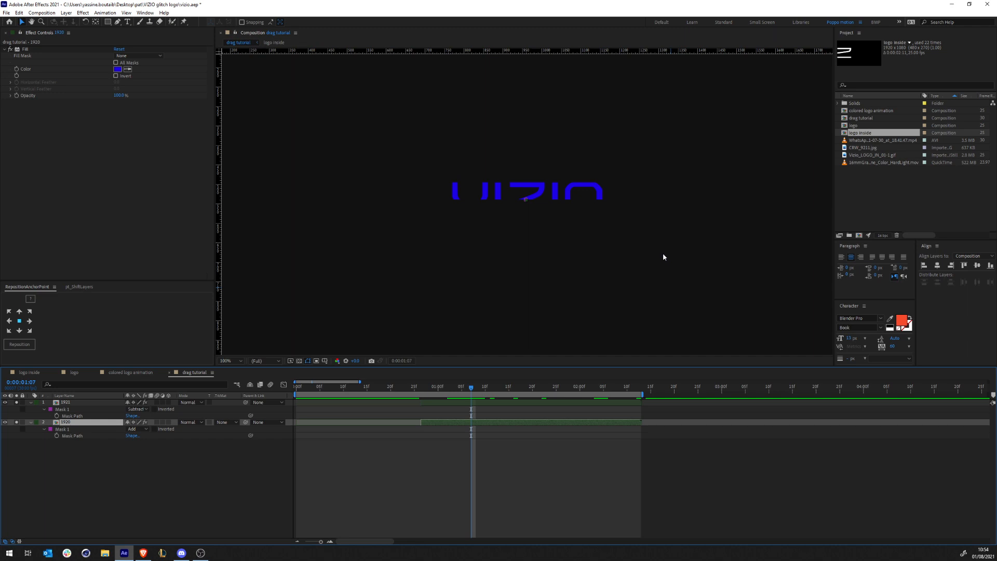
{"action": "left_click", "coordinate": [168, 403]}
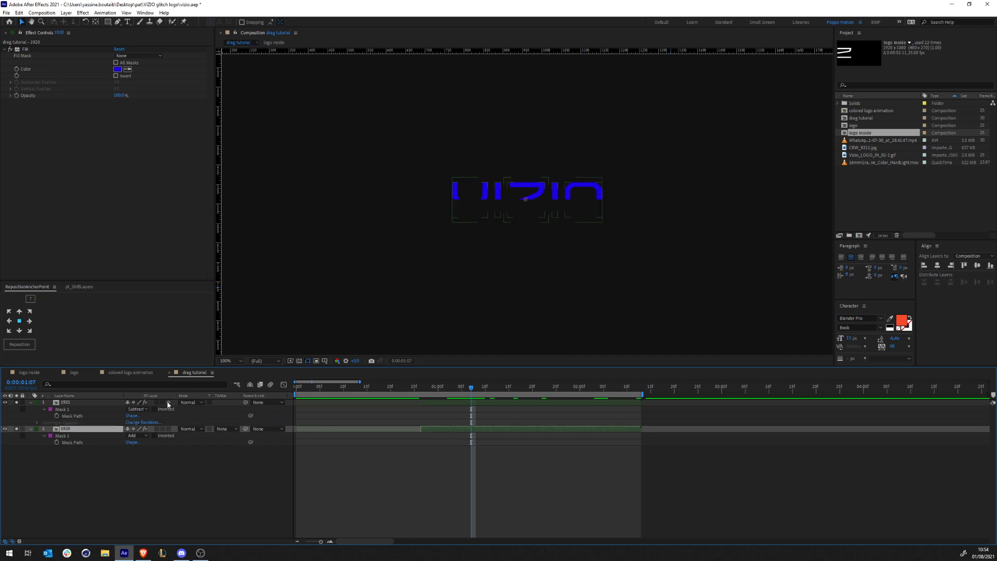
{"action": "left_click", "coordinate": [168, 403]}
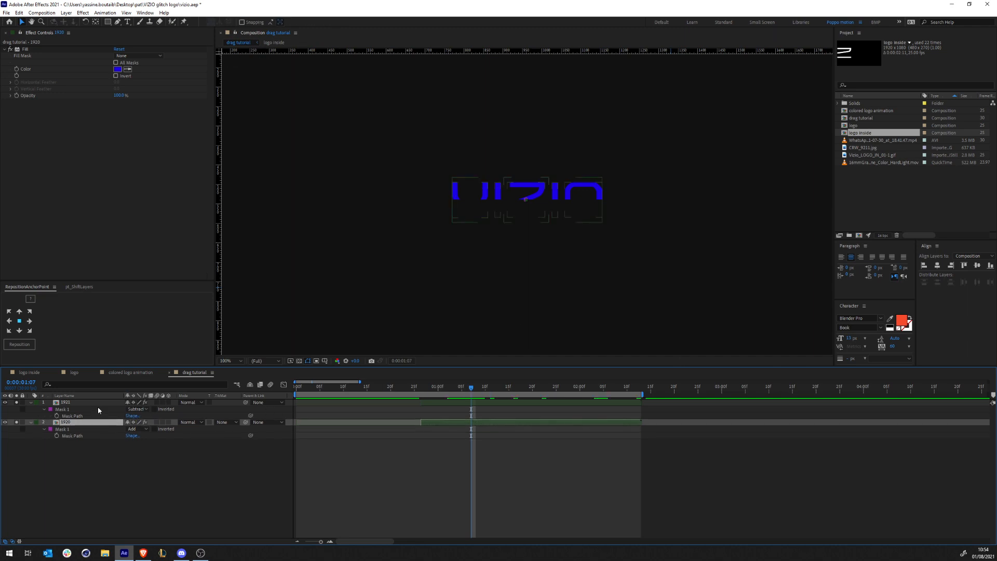
Delete the lower logo layer in the stack, keeping only the copy with the Subtract mask.
{"action": "left_click", "coordinate": [98, 405]}
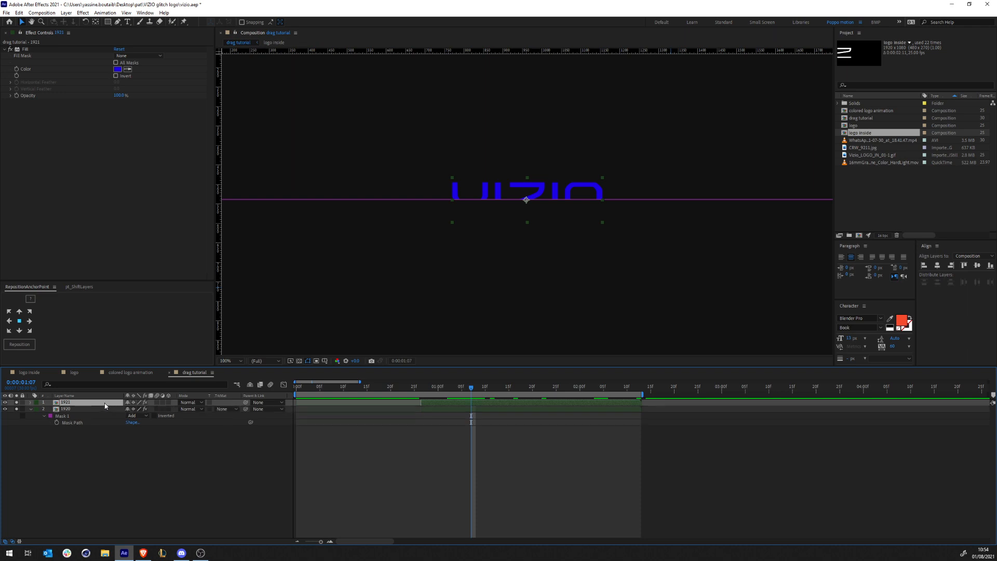
{"action": "key", "text": "Delete"}
{"action": "left_click", "coordinate": [98, 405]}
{"action": "key", "text": "ctrl+z"}
{"action": "key", "text": "Delete"}
Duplicate the remaining logo layer and set the mask mode of the lower layer in the stack to Add.
{"action": "left_click", "coordinate": [97, 403]}
{"action": "key", "text": "ctrl+d"}
{"action": "left_click", "coordinate": [104, 409]}
{"action": "key", "text": "s"}
{"action": "key", "text": "m"}
{"action": "left_click", "coordinate": [136, 415]}
{"action": "left_click", "coordinate": [143, 432]}
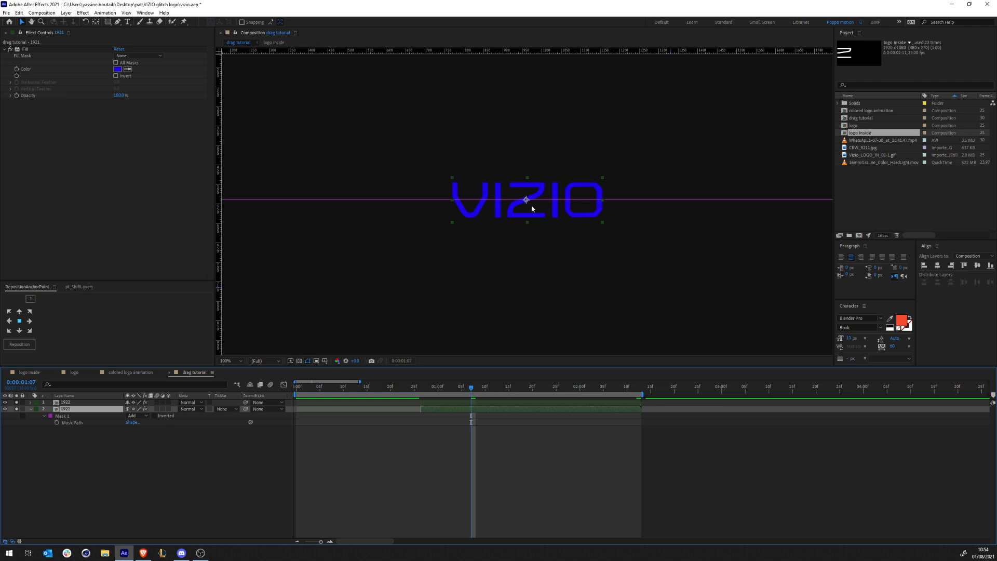
Move the lower layer's anchor point to the logo's lower-right corner, try a Scale of 98%, and undo the scaling.
{"action": "key", "text": "y"}
{"action": "left_click_drag", "start_coordinate": [526, 201], "coordinate": [603, 220]}
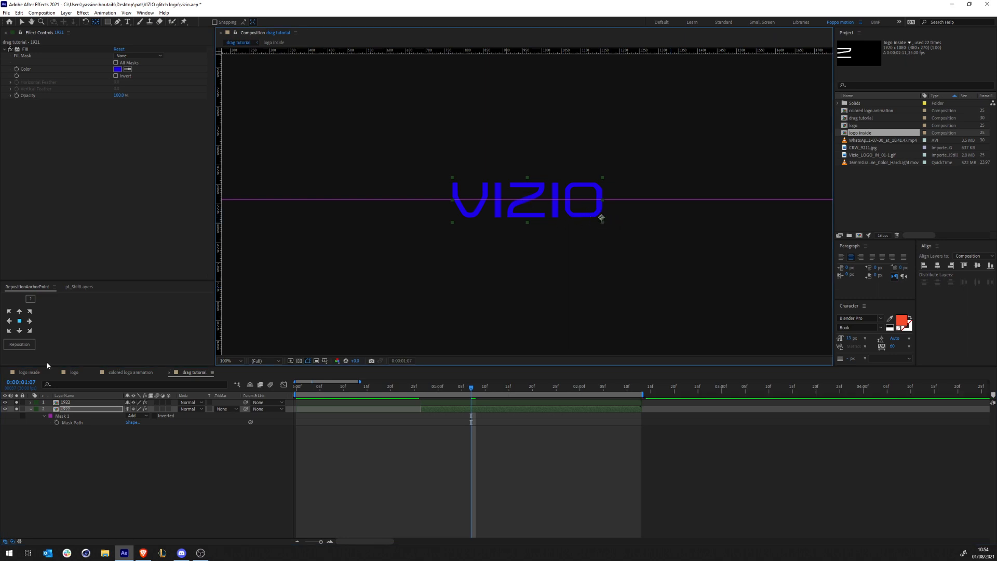
{"action": "left_click", "coordinate": [76, 460]}
{"action": "left_click", "coordinate": [80, 409]}
{"action": "key", "text": "s"}
{"action": "left_click", "coordinate": [150, 416]}
{"action": "type", "text": "98"}
{"action": "key", "text": "Return"}
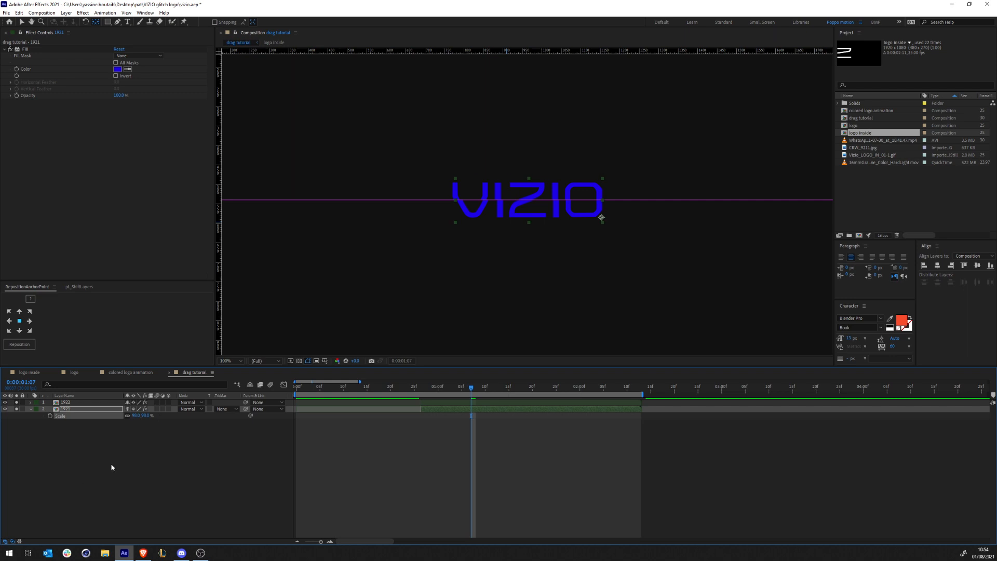
{"action": "left_click", "coordinate": [89, 468]}
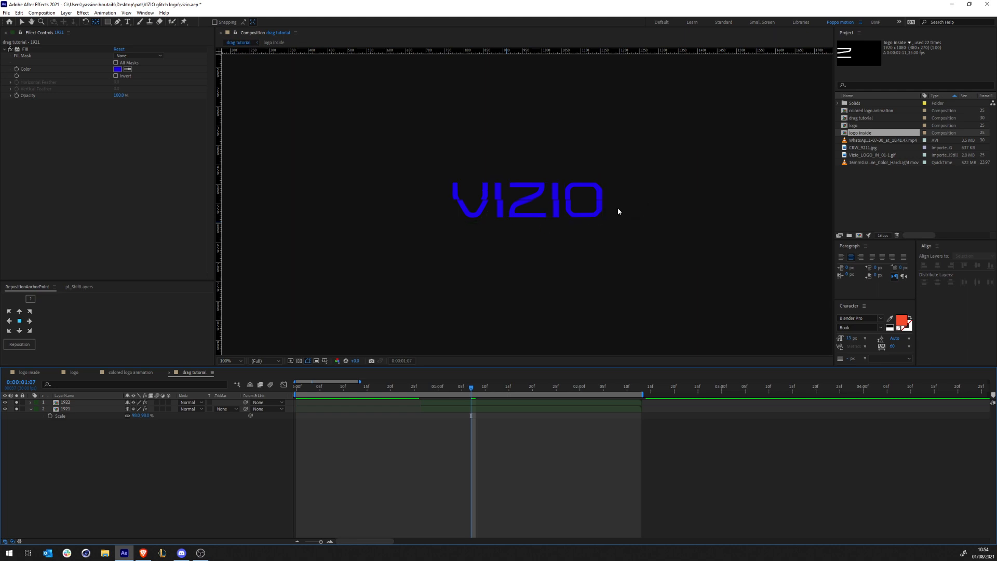
{"action": "key", "text": "ctrl+z"}
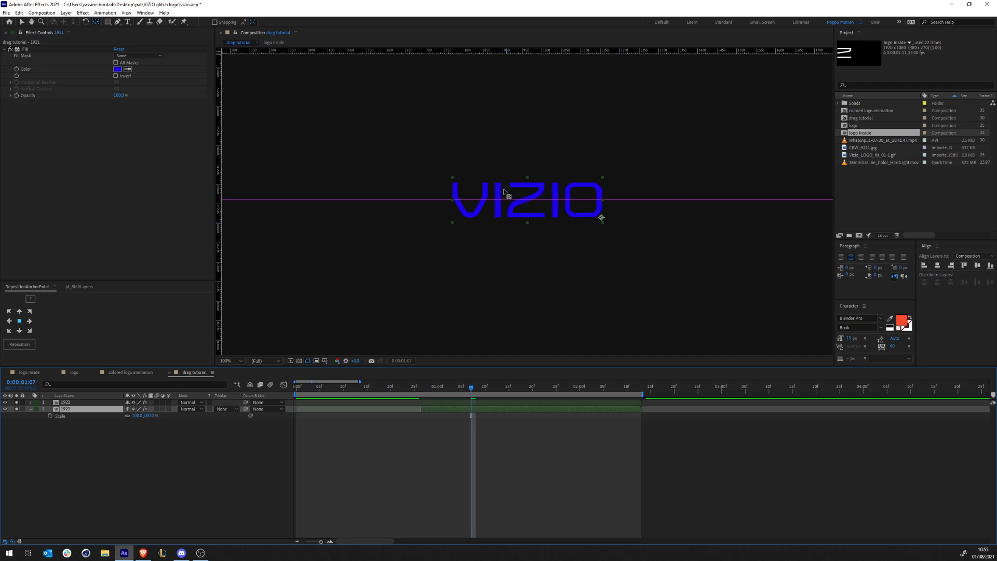
Move the lower layer's anchor point out beyond the logo's lower-right corner and set its Scale to 98%.
{"action": "left_click_drag", "start_coordinate": [602, 219], "coordinate": [666, 234]}
{"action": "left_click", "coordinate": [150, 415]}
{"action": "type", "text": "98"}
{"action": "key", "text": "Return"}
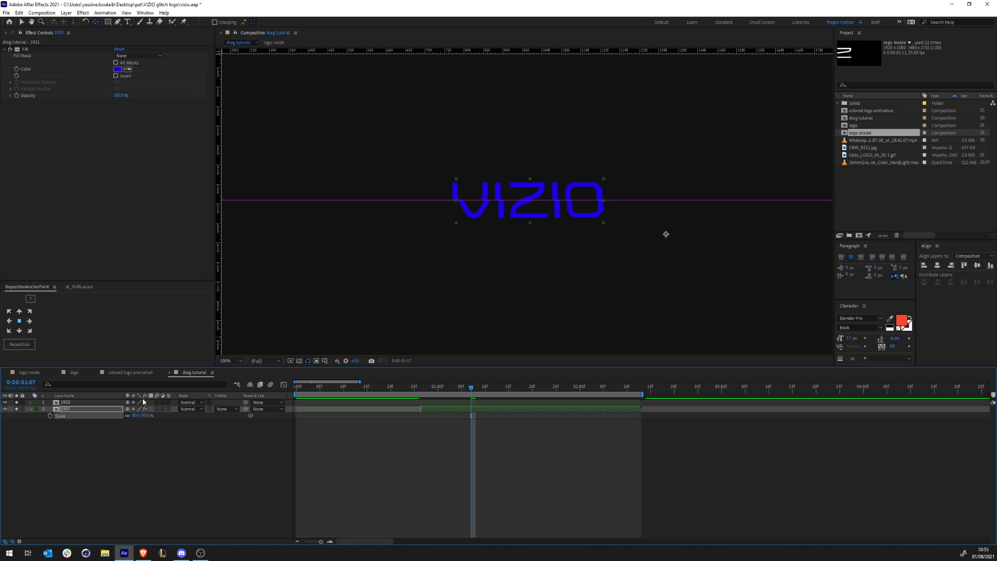
Undo the lower logo layer's 98% scaling and anchor point moves, returning its anchor to the logo's centre.
{"action": "left_click", "coordinate": [245, 488]}
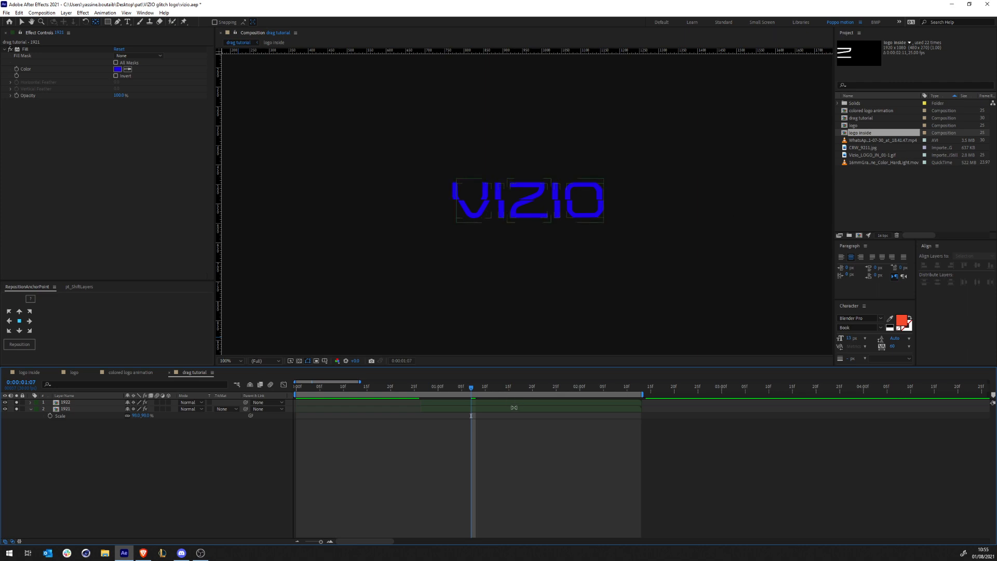
{"action": "key", "text": "v"}
{"action": "left_click", "coordinate": [65, 409]}
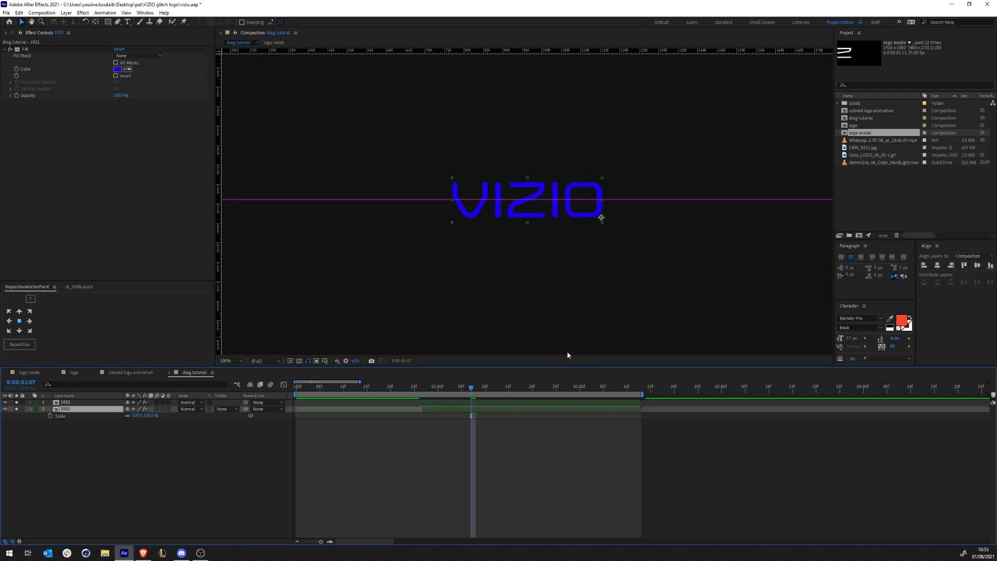
{"action": "left_click", "coordinate": [171, 492]}
{"action": "left_click", "coordinate": [438, 410]}
{"action": "left_click", "coordinate": [76, 434]}
Scale the lower logo layer to 97% around its centre.
{"action": "left_click", "coordinate": [68, 409]}
{"action": "key", "text": "s"}
{"action": "left_click_drag", "start_coordinate": [156, 414], "coordinate": [155, 414]}
{"action": "left_click", "coordinate": [198, 478]}
{"action": "scroll", "coordinate": [596, 196], "scroll_direction": "up", "scroll_amount": 2}
{"action": "left_click", "coordinate": [525, 458]}
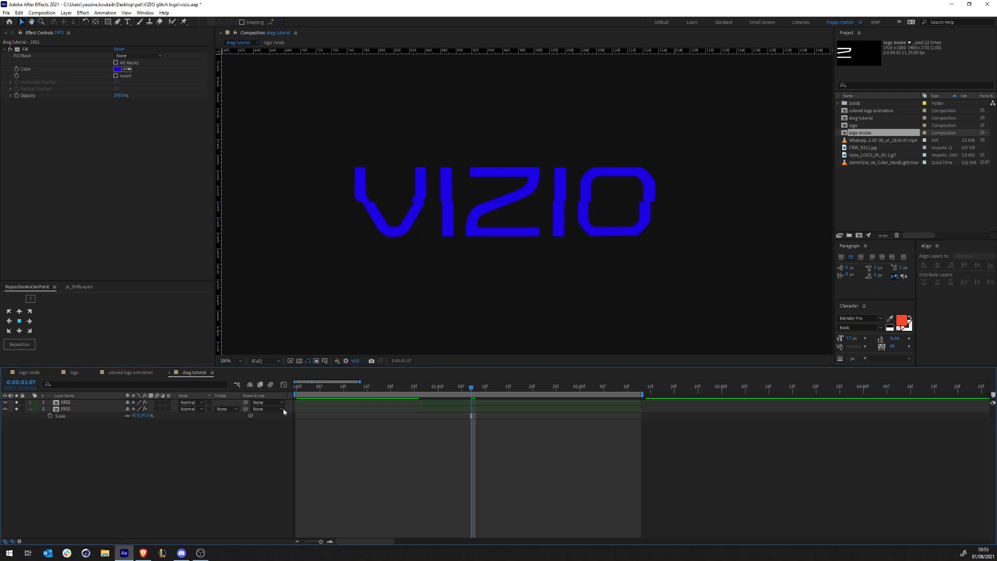
Trim the end of the lower logo layer to 0:00:01:11 and move the playhead to that frame.
{"action": "left_click", "coordinate": [645, 411]}
{"action": "mouse_move", "coordinate": [483, 410]}
{"action": "left_mouse_down"}
{"action": "mouse_move", "coordinate": [470, 409]}
{"action": "mouse_move", "coordinate": [489, 409]}
{"action": "left_mouse_up"}
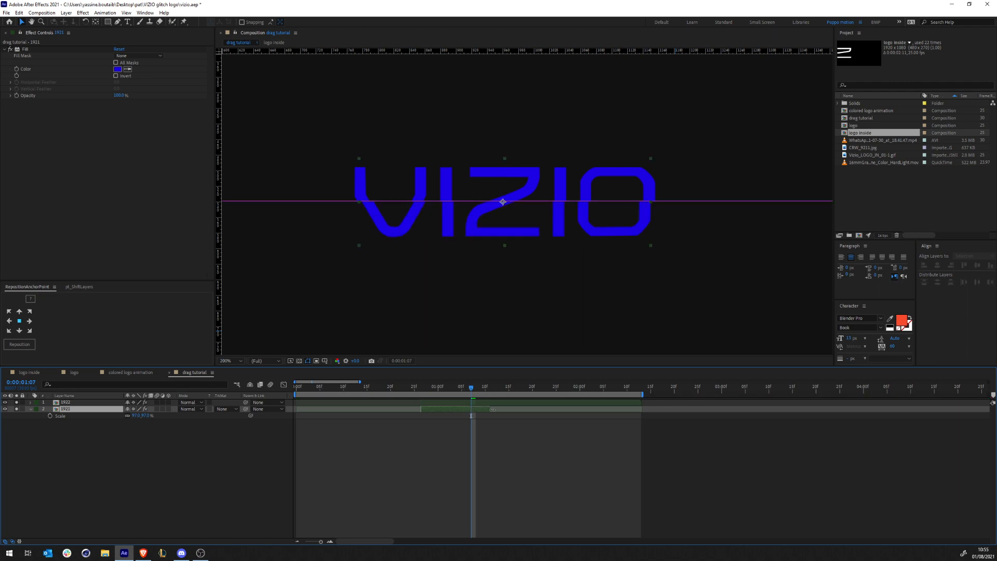
{"action": "left_click", "coordinate": [569, 465]}
{"action": "left_click_drag", "start_coordinate": [473, 392], "coordinate": [489, 392]}
Duplicate the upper-half logo layer and set the copy's mask mode to None.
{"action": "left_click", "coordinate": [585, 403]}
{"action": "left_click_drag", "start_coordinate": [636, 403], "coordinate": [576, 410]}
{"action": "key", "text": "ctrl+z"}
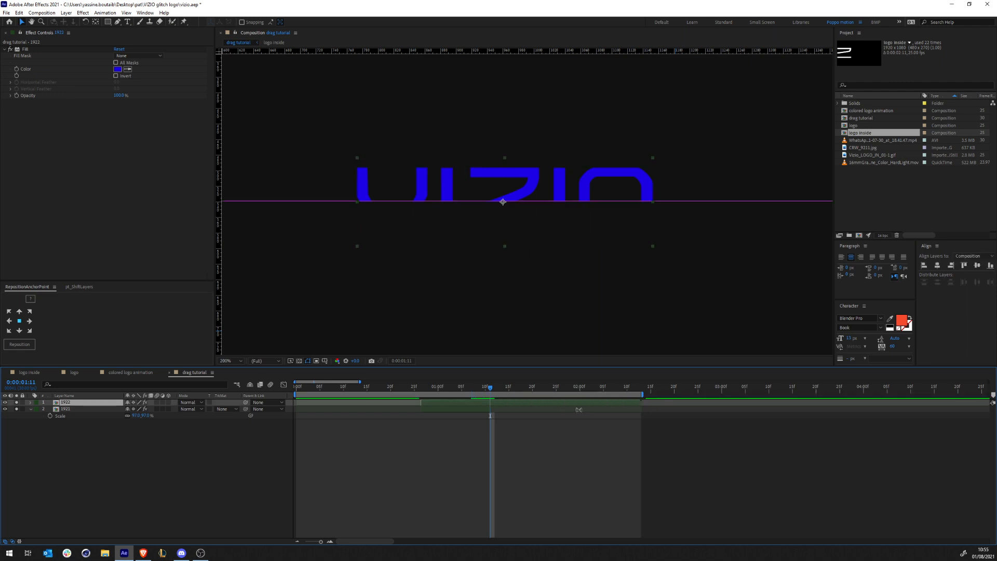
{"action": "key", "text": "ctrl+d"}
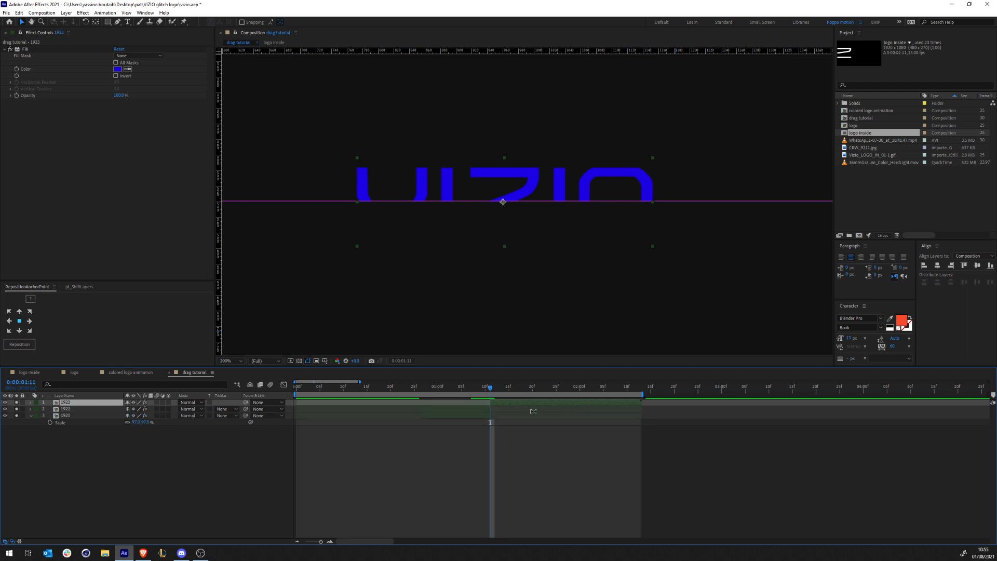
{"action": "key", "text": "s"}
{"action": "key", "text": "m"}
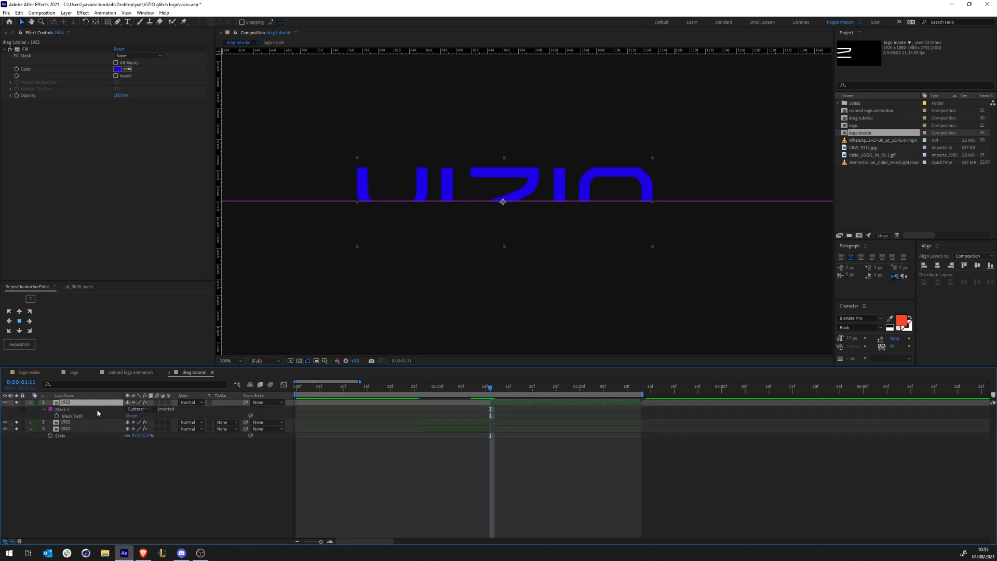
{"action": "left_click", "coordinate": [138, 409]}
{"action": "left_click", "coordinate": [145, 419]}
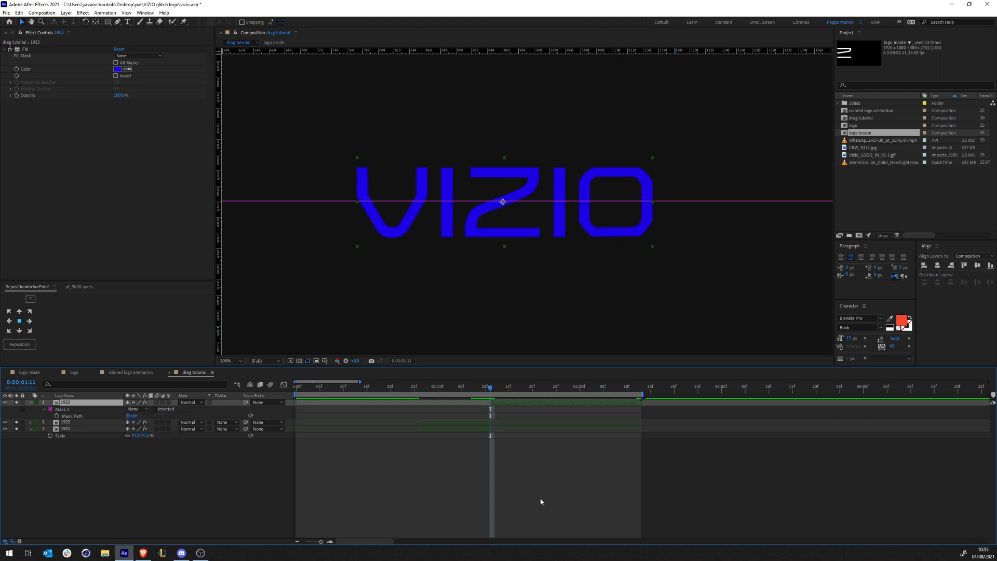
{"action": "left_click", "coordinate": [541, 500]}
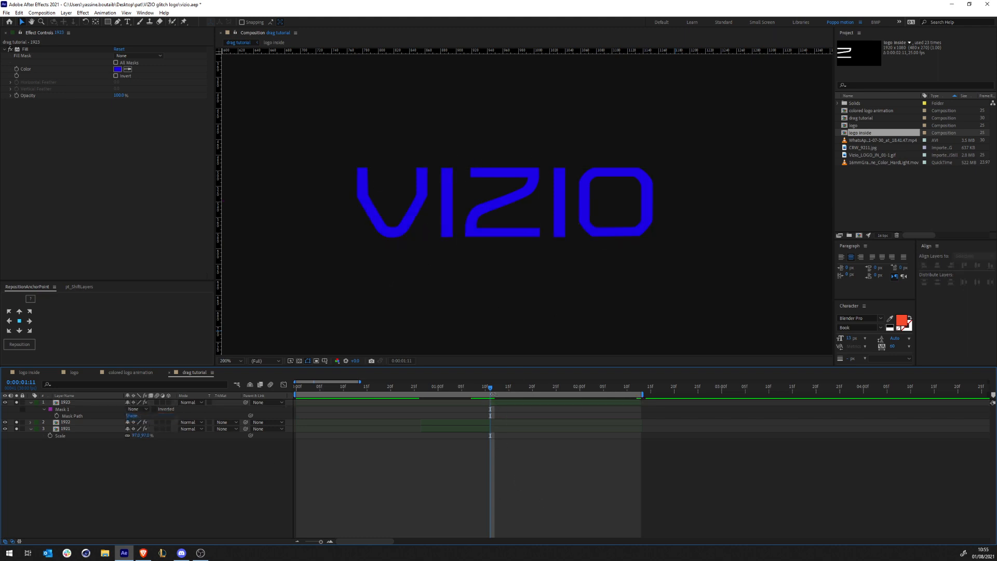
Play back the logo split several times, starting between 0:00:00:27 and 0:00:01:06, to check the switch to the full logo.
{"action": "left_click_drag", "start_coordinate": [443, 389], "coordinate": [424, 389]}
{"action": "key", "text": "space"}
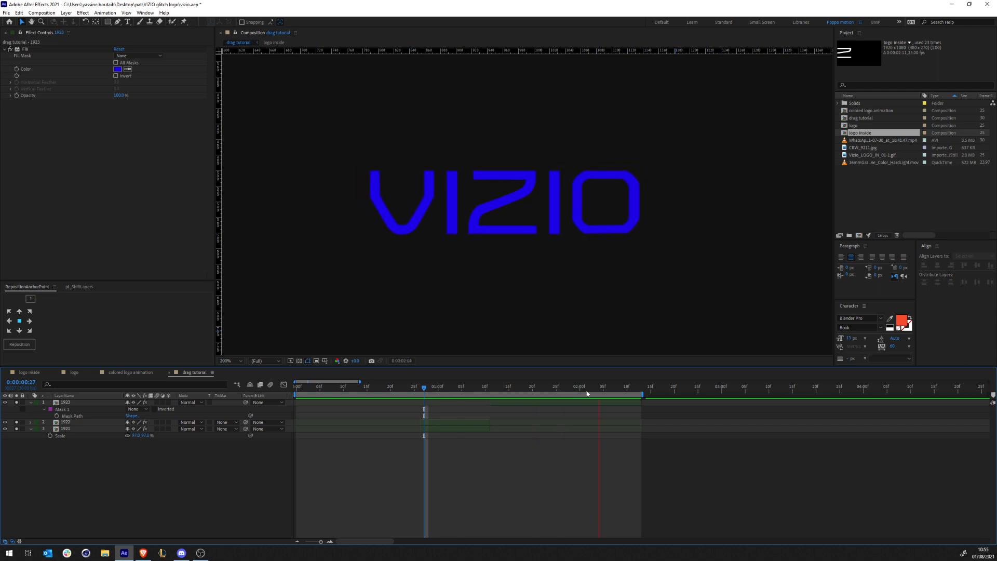
{"action": "key", "text": "space"}
{"action": "key", "text": "space"}
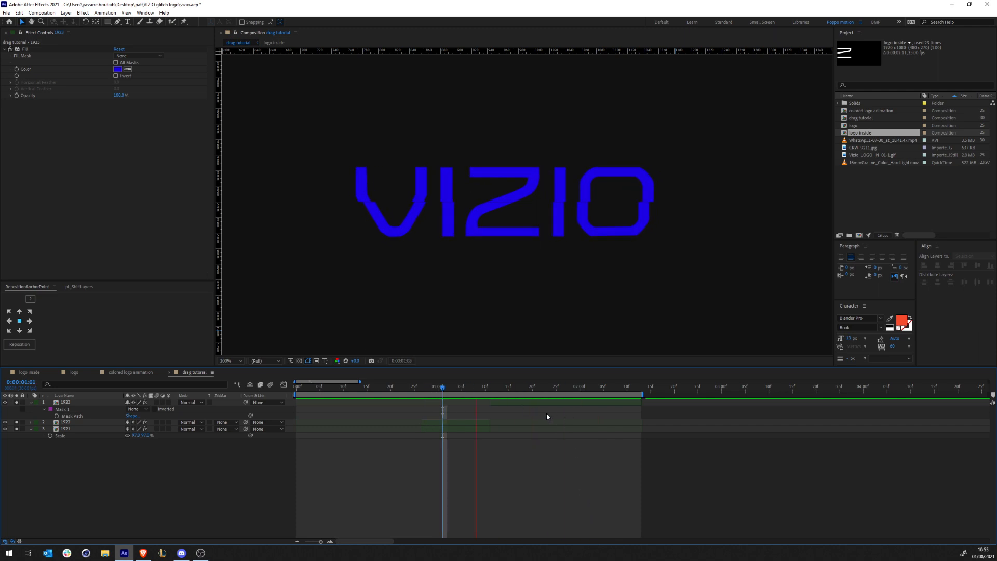
{"action": "left_click", "coordinate": [466, 388]}
{"action": "key", "text": "space"}
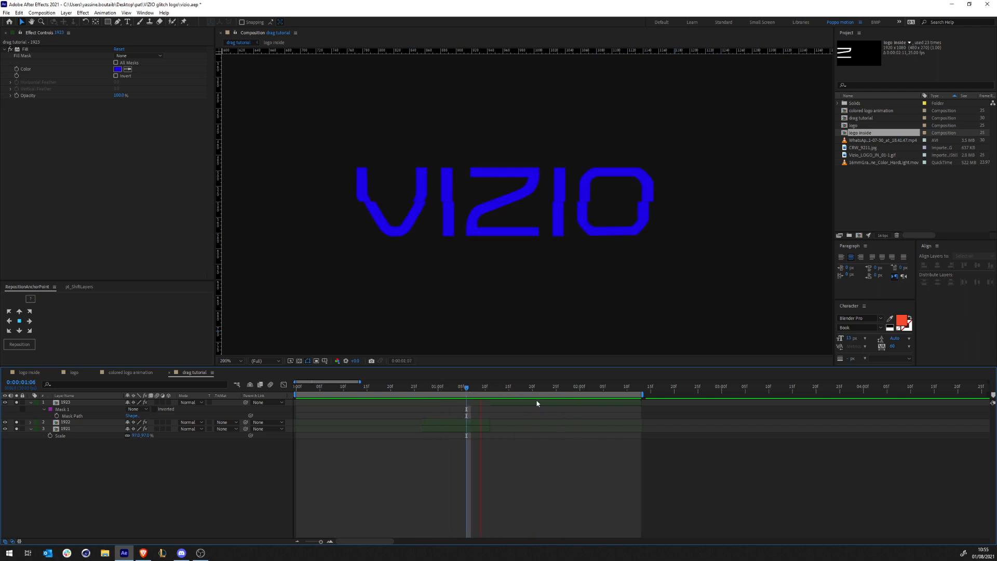
{"action": "key", "text": "space"}
{"action": "scroll", "coordinate": [555, 291], "scroll_direction": "down", "scroll_amount": 1}
{"action": "left_click_drag", "start_coordinate": [487, 389], "coordinate": [441, 393]}
{"action": "key", "text": "space"}
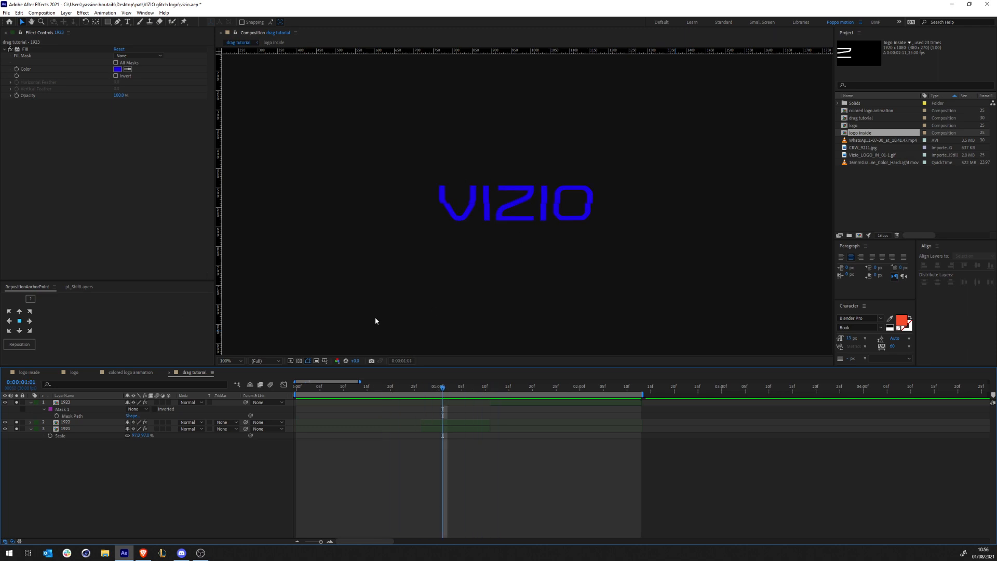
Duplicate the 97% lower-half layer, move the copy to the stack's bottom, make it span 0:00:00:00 to the original's start, and preview it.
{"action": "left_click", "coordinate": [62, 428]}
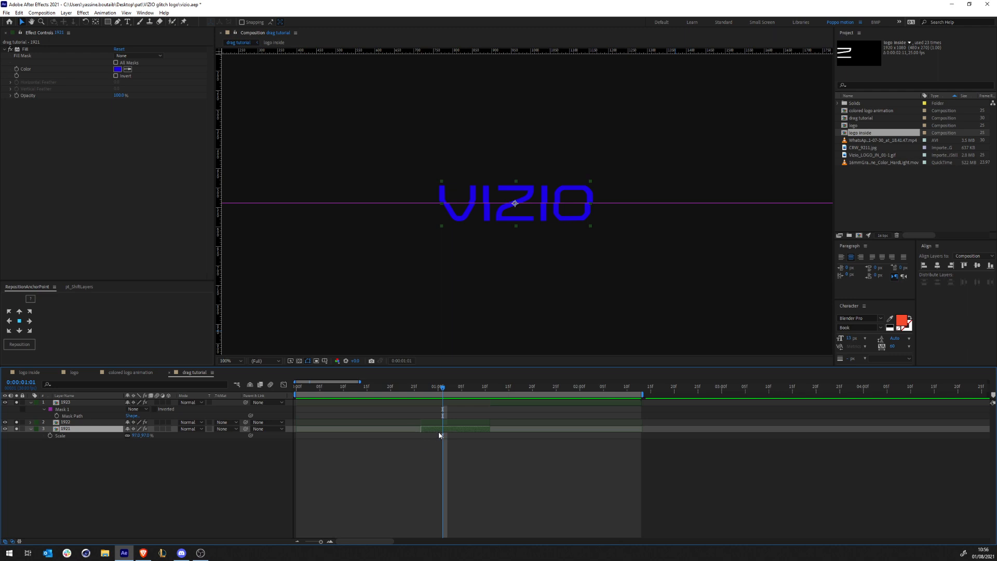
{"action": "key", "text": "ctrl+d"}
{"action": "left_click_drag", "start_coordinate": [74, 431], "coordinate": [165, 469]}
{"action": "left_click_drag", "start_coordinate": [431, 441], "coordinate": [319, 451]}
{"action": "left_click_drag", "start_coordinate": [317, 388], "coordinate": [286, 387]}
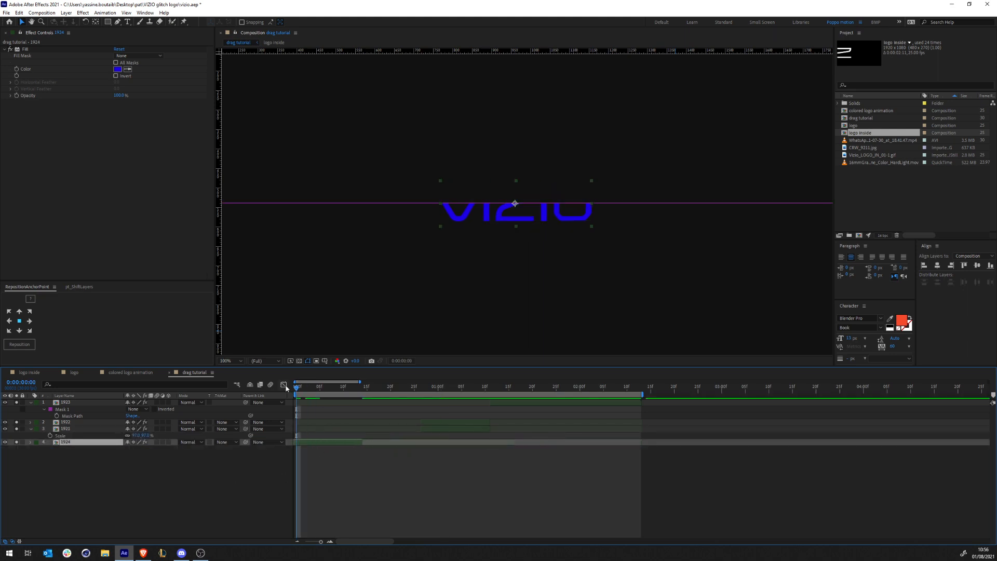
{"action": "mouse_move", "coordinate": [314, 442]}
{"action": "left_mouse_down"}
{"action": "mouse_move", "coordinate": [886, 439]}
{"action": "mouse_move", "coordinate": [442, 463]}
{"action": "mouse_move", "coordinate": [296, 442]}
{"action": "left_mouse_up"}
{"action": "left_click_drag", "start_coordinate": [491, 443], "coordinate": [421, 442]}
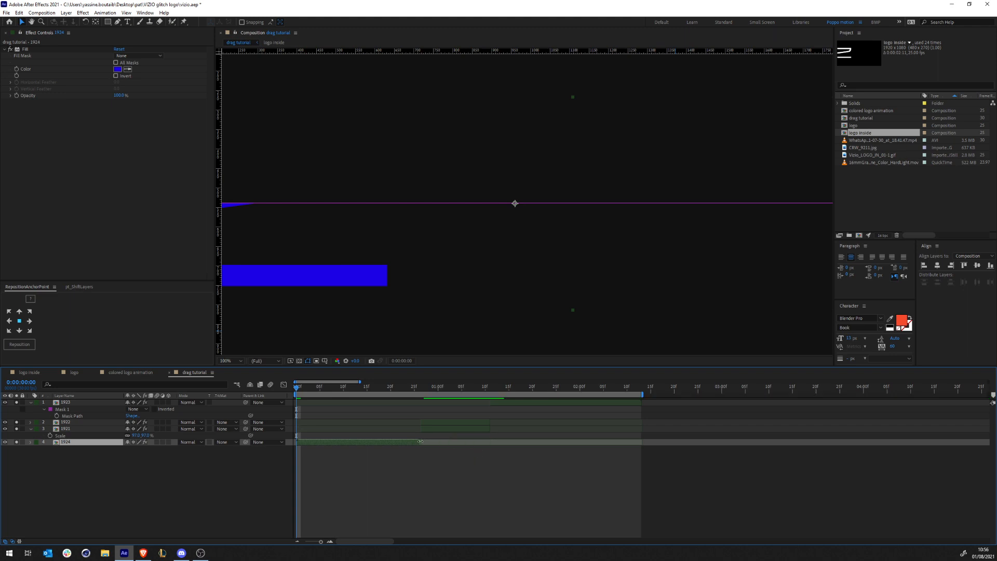
{"action": "scroll", "coordinate": [443, 269], "scroll_direction": "down", "scroll_amount": 1}
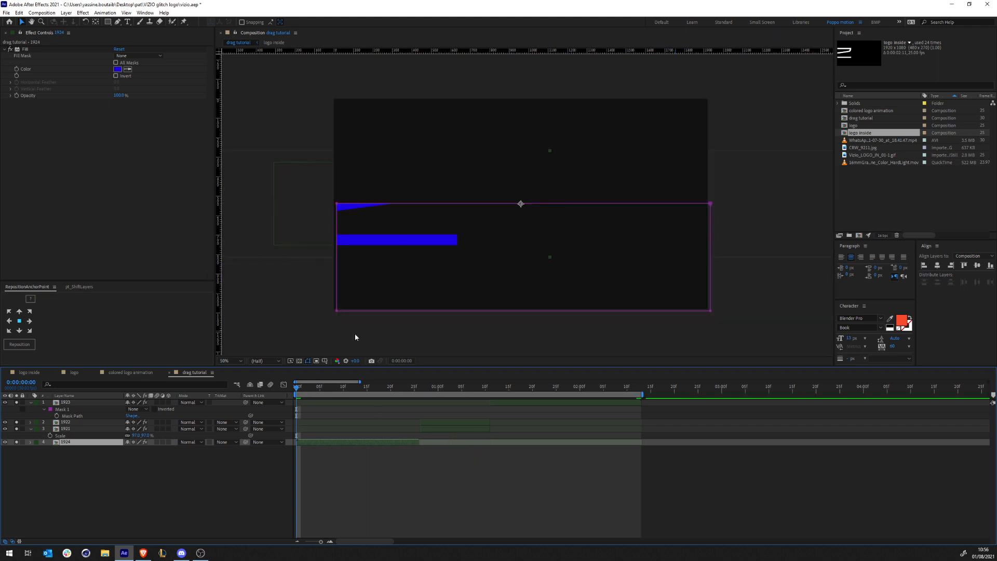
{"action": "key", "text": "space"}
{"action": "key", "text": "space"}
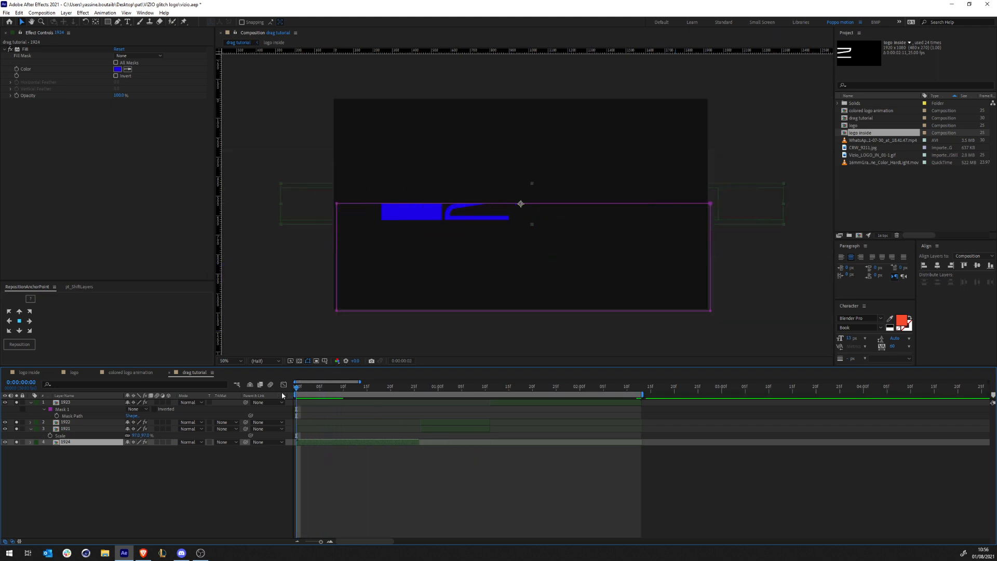
Duplicate the opening lower-half layer and set the copy's mask mode to Subtract.
{"action": "key", "text": "s"}
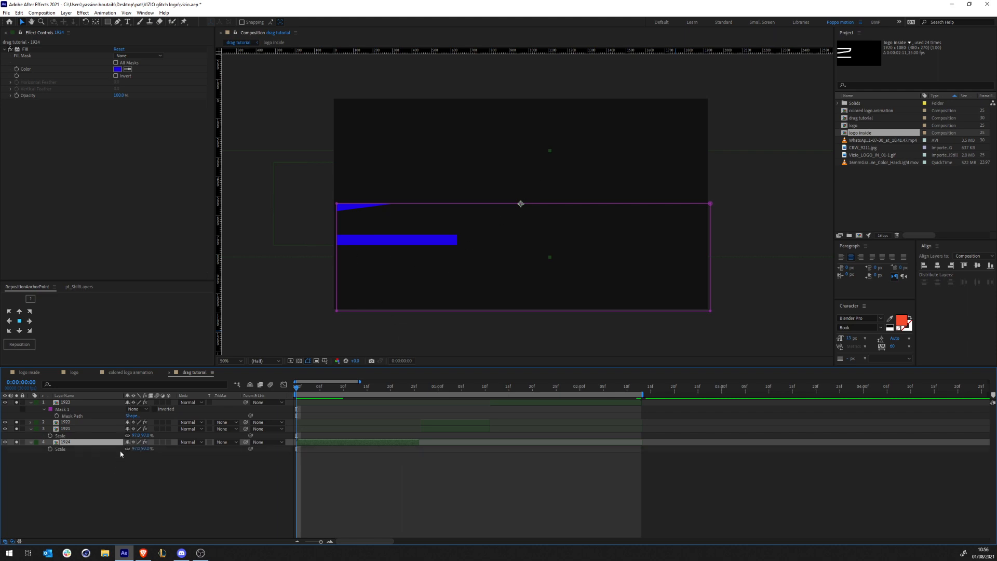
{"action": "right_click", "coordinate": [63, 444]}
{"action": "left_click", "coordinate": [57, 443]}
{"action": "key", "text": "m"}
{"action": "key", "text": "ctrl+d"}
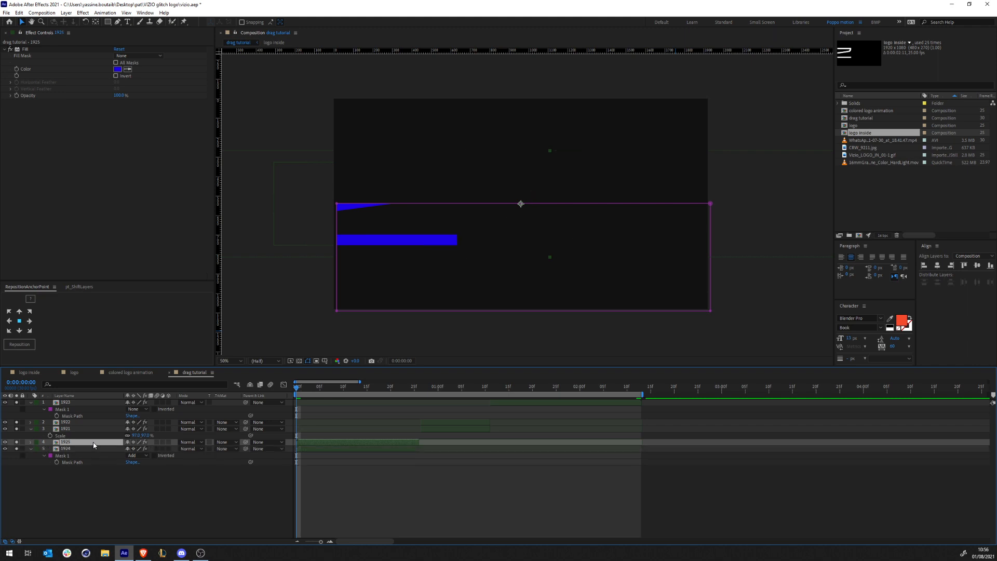
{"action": "key", "text": "m"}
{"action": "left_click", "coordinate": [136, 449]}
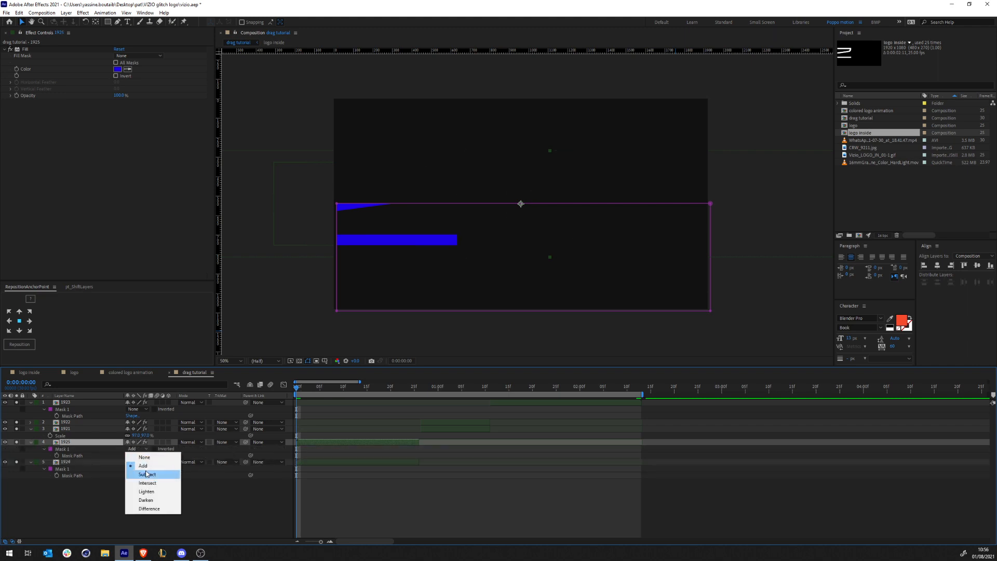
{"action": "left_click", "coordinate": [149, 473]}
Enlarge the Subtract-masked opening copy, slide it earlier in time, and reposition it across the upper half of the frame.
{"action": "left_click", "coordinate": [85, 444]}
{"action": "key", "text": "s"}
{"action": "left_click_drag", "start_coordinate": [139, 448], "coordinate": [198, 443]}
{"action": "left_click_drag", "start_coordinate": [595, 169], "coordinate": [928, 172]}
{"action": "left_click", "coordinate": [326, 443]}
{"action": "left_click_drag", "start_coordinate": [326, 444], "coordinate": [312, 440]}
{"action": "mouse_move", "coordinate": [596, 185]}
{"action": "left_mouse_down"}
{"action": "mouse_move", "coordinate": [604, 112]}
{"action": "mouse_move", "coordinate": [593, 138]}
{"action": "mouse_move", "coordinate": [602, 173]}
{"action": "left_mouse_up"}
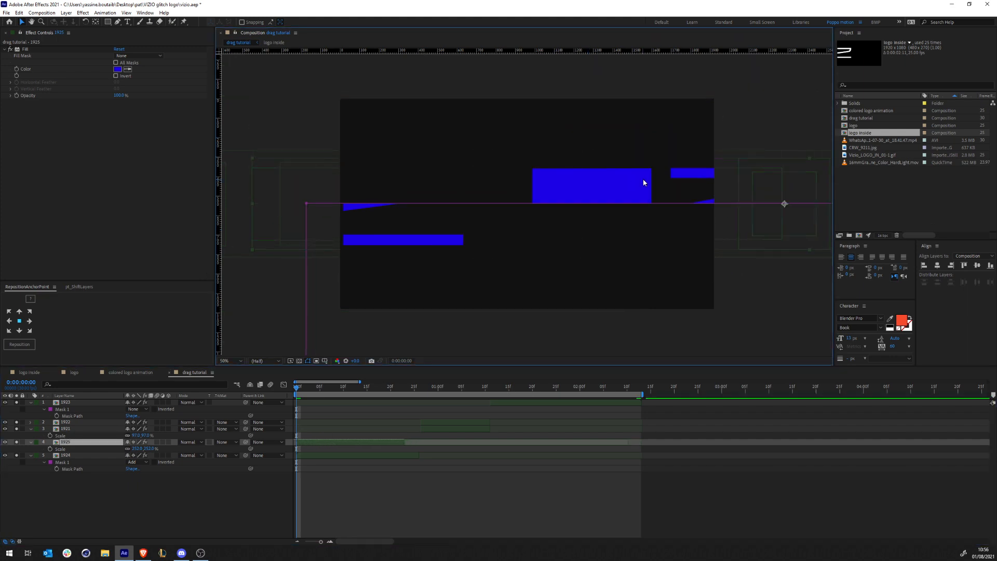
{"action": "left_click_drag", "start_coordinate": [347, 443], "coordinate": [353, 443]}
{"action": "left_click_drag", "start_coordinate": [542, 157], "coordinate": [487, 181]}
{"action": "mouse_move", "coordinate": [325, 446]}
{"action": "left_mouse_down"}
{"action": "mouse_move", "coordinate": [335, 440]}
{"action": "mouse_move", "coordinate": [325, 441]}
{"action": "left_mouse_up"}
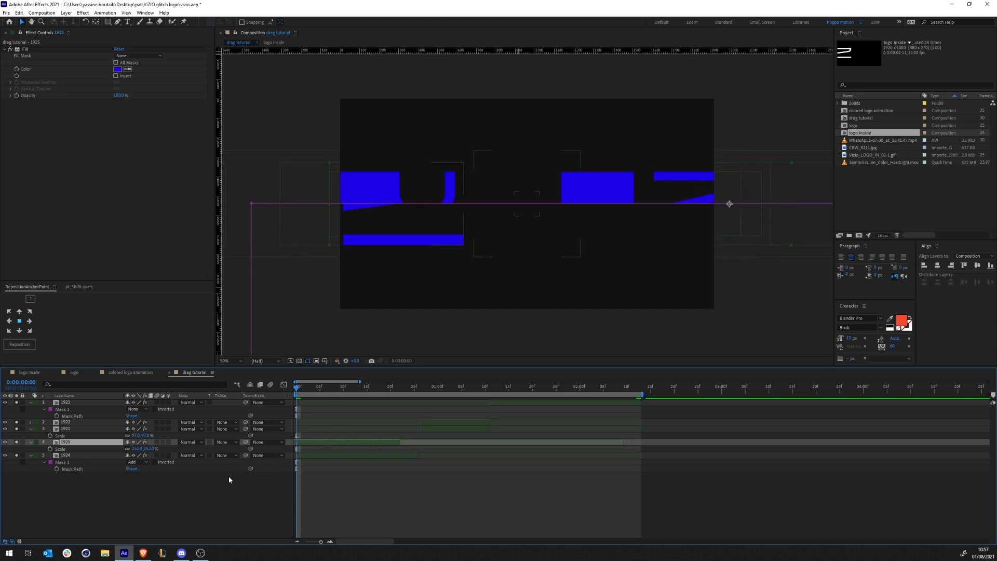
Move the opening upper-half copy's anchor point left along the mask line, scale it beyond 700%, and shift the layer right.
{"action": "key", "text": "y"}
{"action": "left_click_drag", "start_coordinate": [728, 204], "coordinate": [428, 206]}
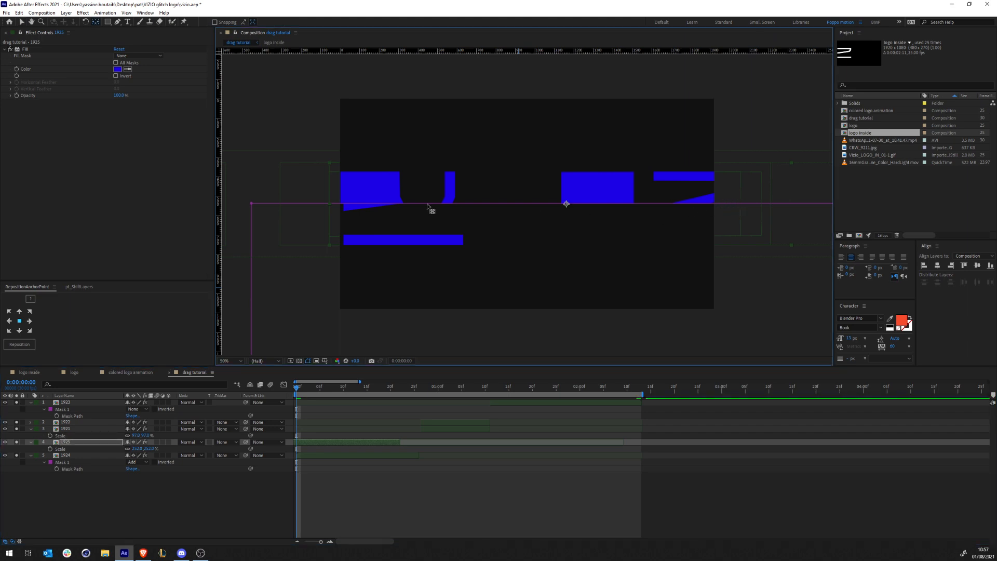
{"action": "left_click_drag", "start_coordinate": [148, 448], "coordinate": [299, 421]}
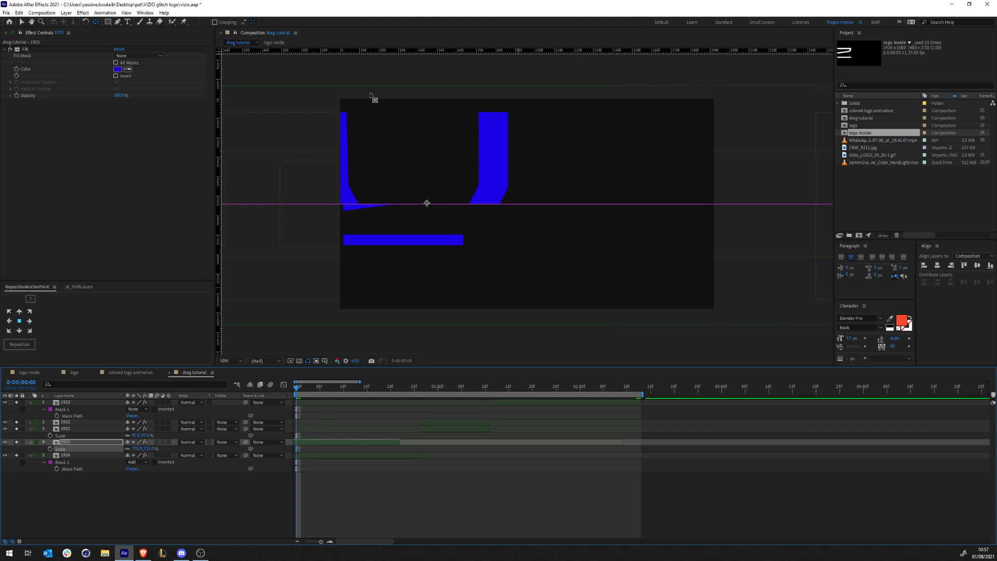
{"action": "key", "text": "v"}
{"action": "left_click_drag", "start_coordinate": [390, 151], "coordinate": [548, 156]}
{"action": "left_click", "coordinate": [338, 482]}
Slide the opening lower-half layer earlier in time, enlarge it strongly, and move it far to the left.
{"action": "left_click", "coordinate": [258, 464]}
{"action": "left_click_drag", "start_coordinate": [368, 458], "coordinate": [349, 458]}
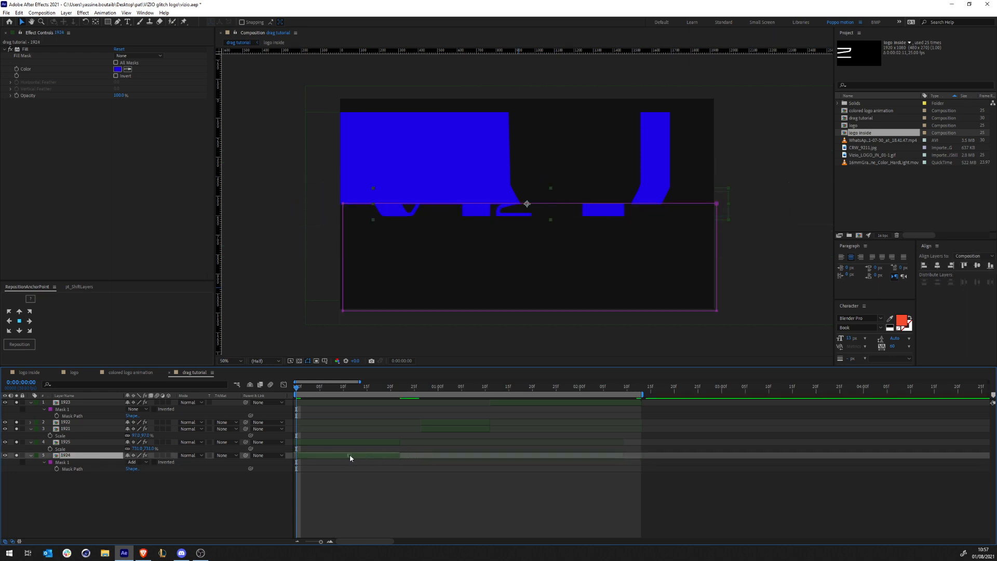
{"action": "key", "text": "s"}
{"action": "left_click_drag", "start_coordinate": [142, 465], "coordinate": [314, 448]}
{"action": "left_click_drag", "start_coordinate": [675, 248], "coordinate": [1, 270]}
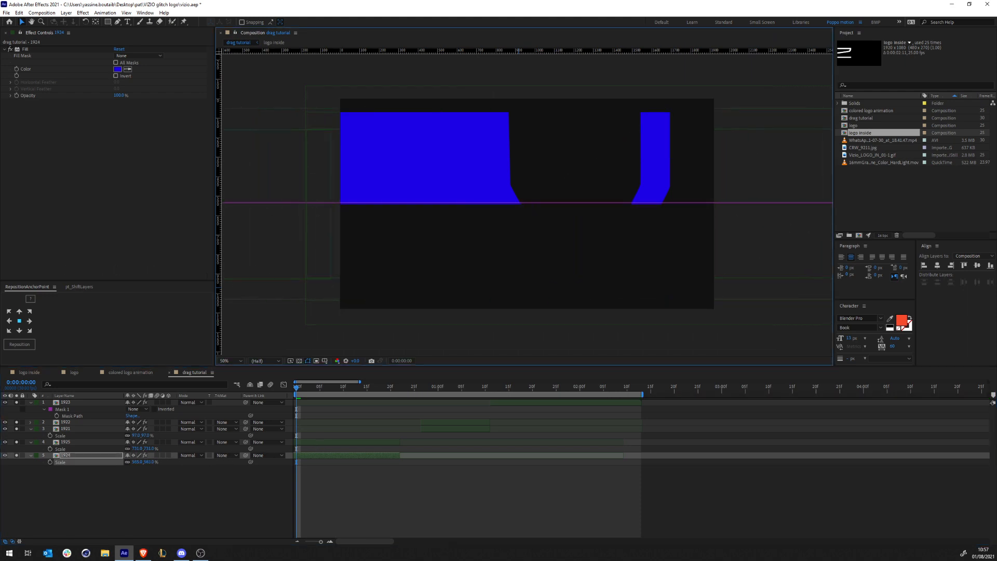
Reduce the opening lower-half layer's scale to just under 500%, slide it slightly earlier, move it right, and scrub to 0:00:00:05.
{"action": "left_click", "coordinate": [160, 456]}
{"action": "left_click_drag", "start_coordinate": [149, 462], "coordinate": [127, 467]}
{"action": "left_click_drag", "start_coordinate": [317, 455], "coordinate": [306, 458]}
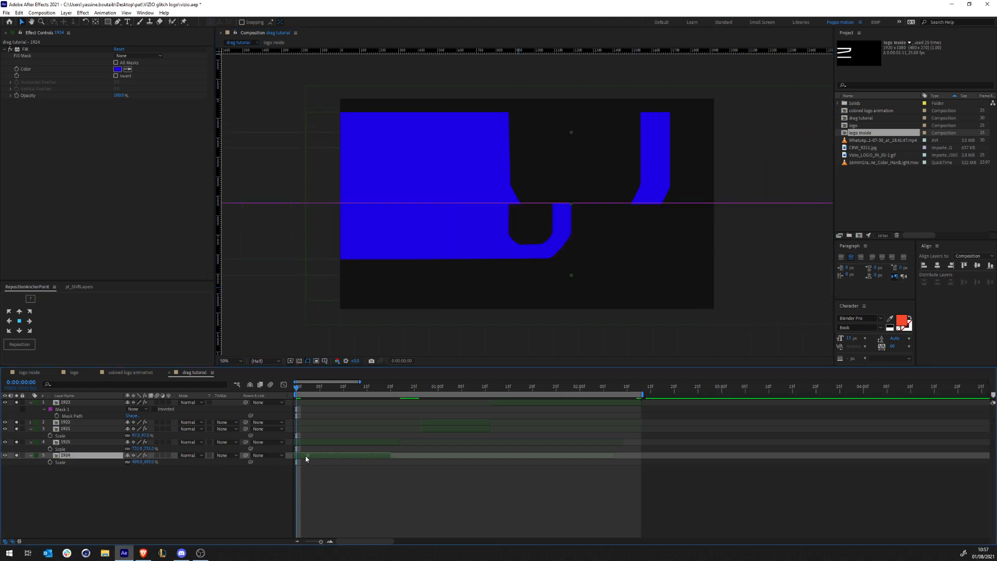
{"action": "left_click_drag", "start_coordinate": [449, 252], "coordinate": [916, 233]}
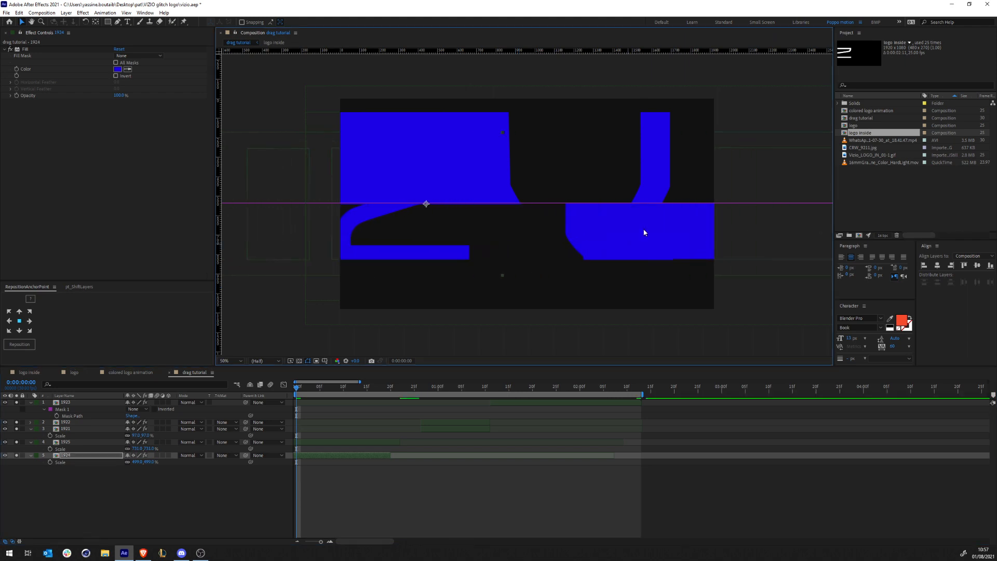
{"action": "left_click", "coordinate": [262, 519]}
{"action": "left_click_drag", "start_coordinate": [296, 390], "coordinate": [319, 395]}
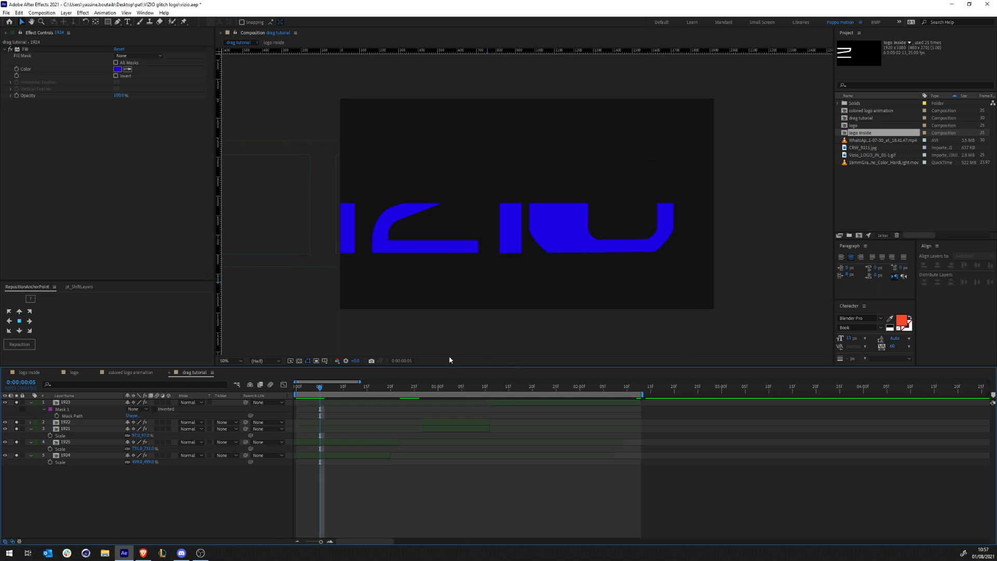
Open the colored logo animation composition and go to its first frame.
{"action": "left_click", "coordinate": [28, 372]}
{"action": "left_click", "coordinate": [74, 372]}
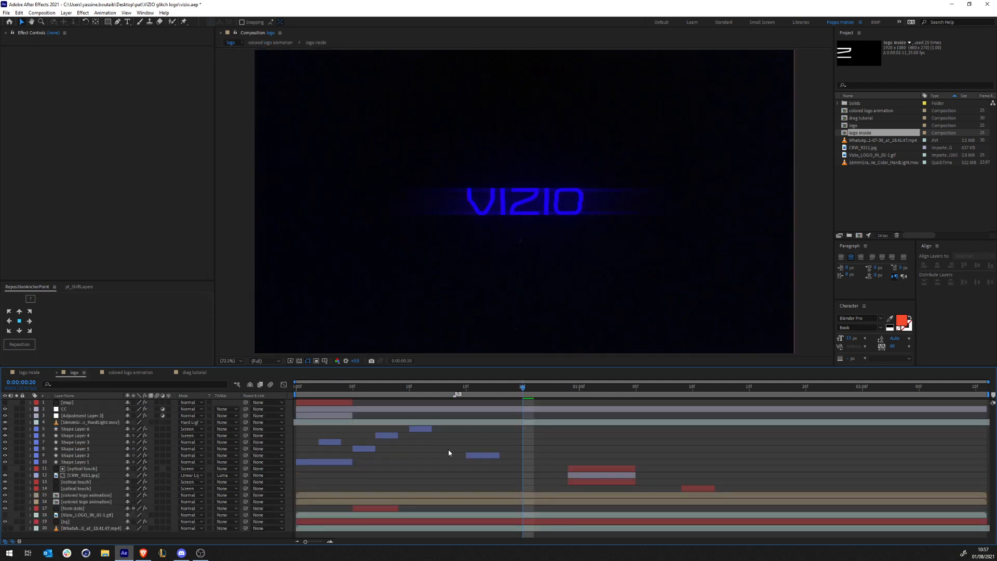
{"action": "left_click", "coordinate": [116, 374]}
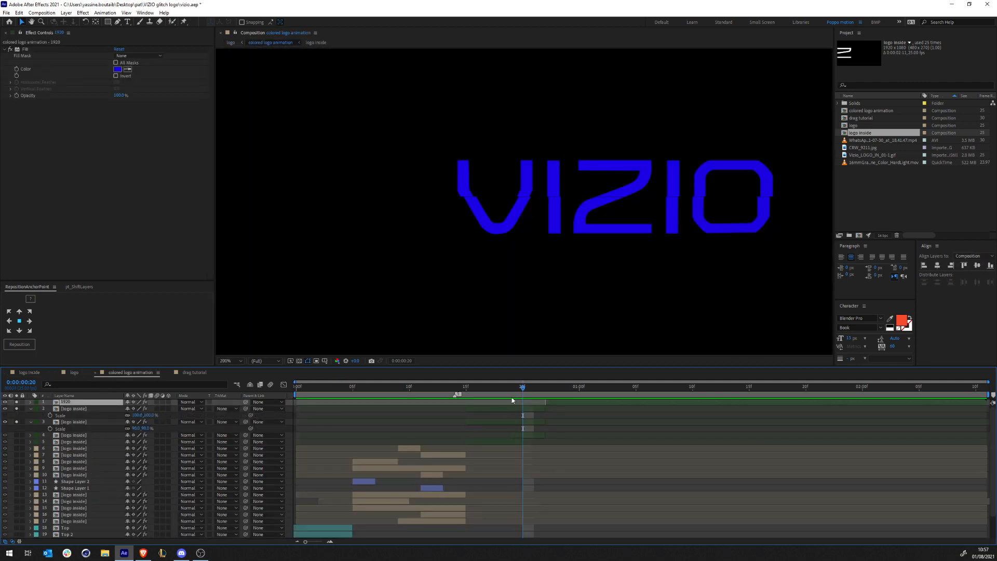
{"action": "key", "text": "Home"}
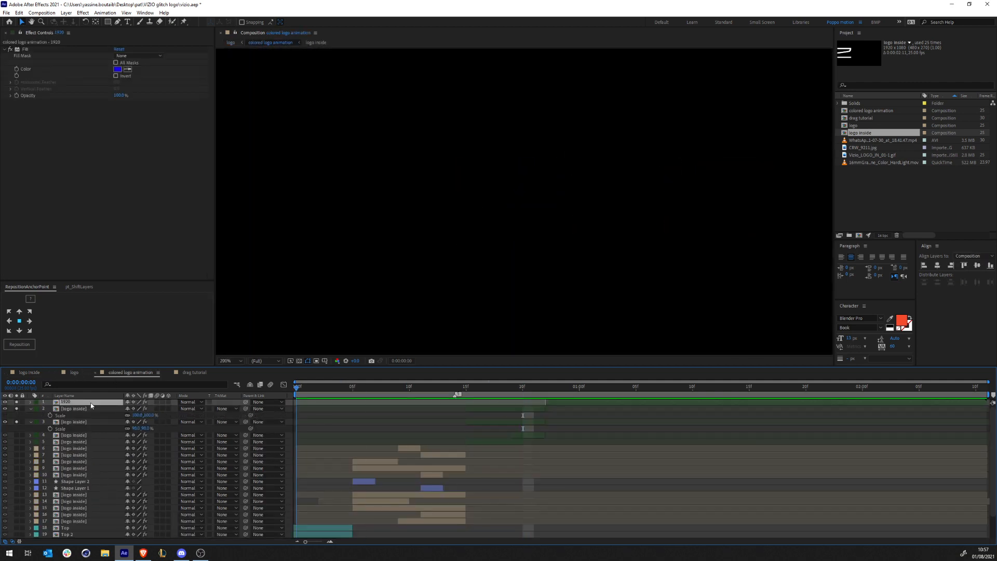
Solo the five opening layers 18 to 22, from Top down to the second logo inside layer below Bot.
{"action": "scroll", "coordinate": [18, 416], "scroll_direction": "down", "scroll_amount": 2}
{"action": "left_click", "coordinate": [36, 501]}
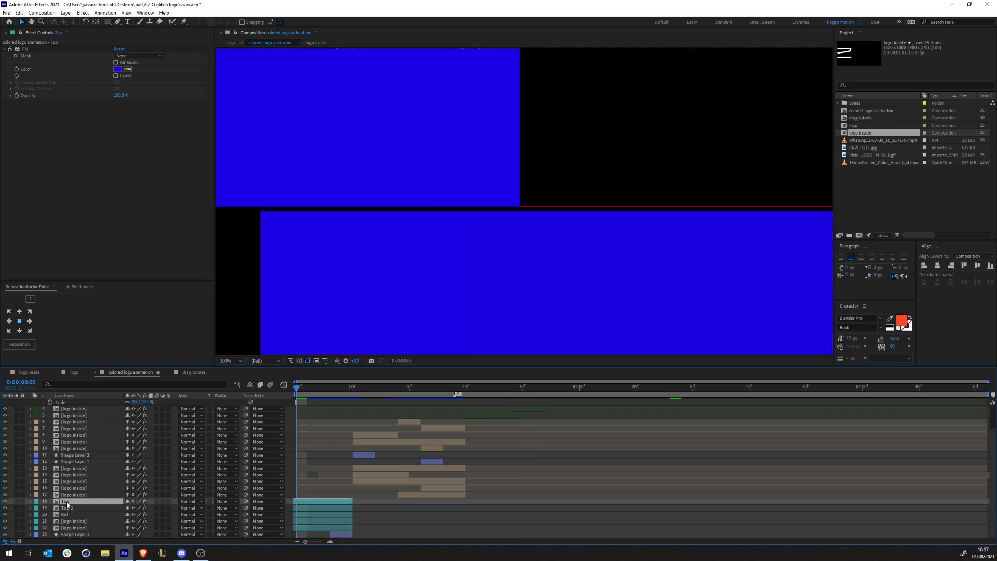
{"action": "left_click", "coordinate": [21, 528], "text": "shift"}
{"action": "left_click", "coordinate": [17, 528]}
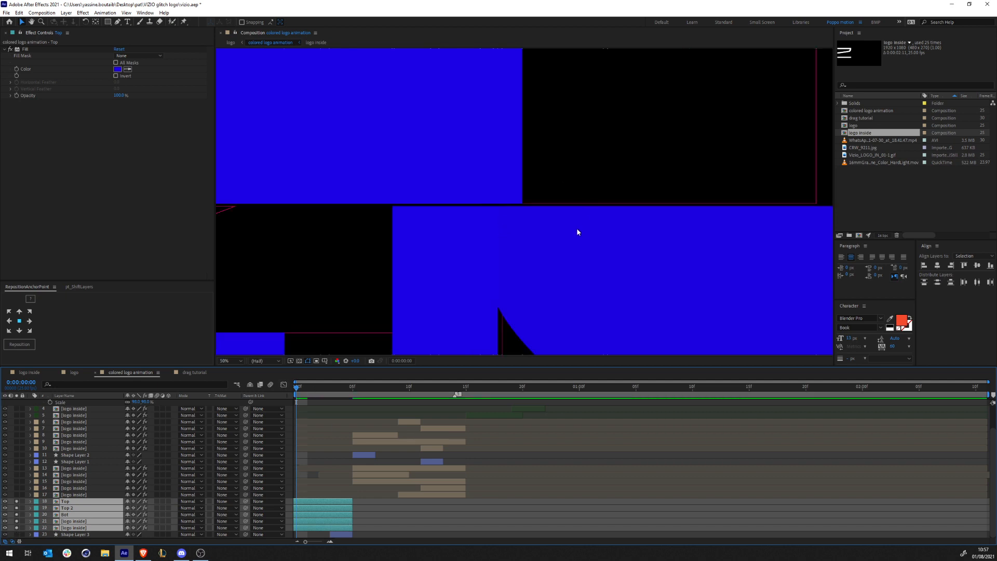
Examine the soloed opening layers' oversized, offset logo shapes across the first frames, from 0:00:00:00 to 0:00:00:04.
{"action": "scroll", "coordinate": [576, 228], "scroll_direction": "down", "scroll_amount": 2}
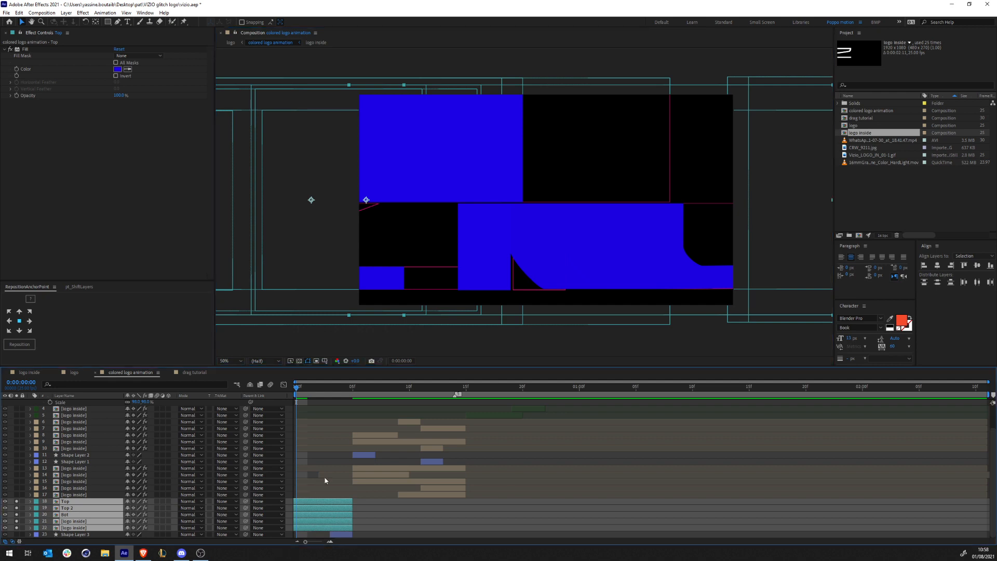
{"action": "left_click", "coordinate": [318, 509]}
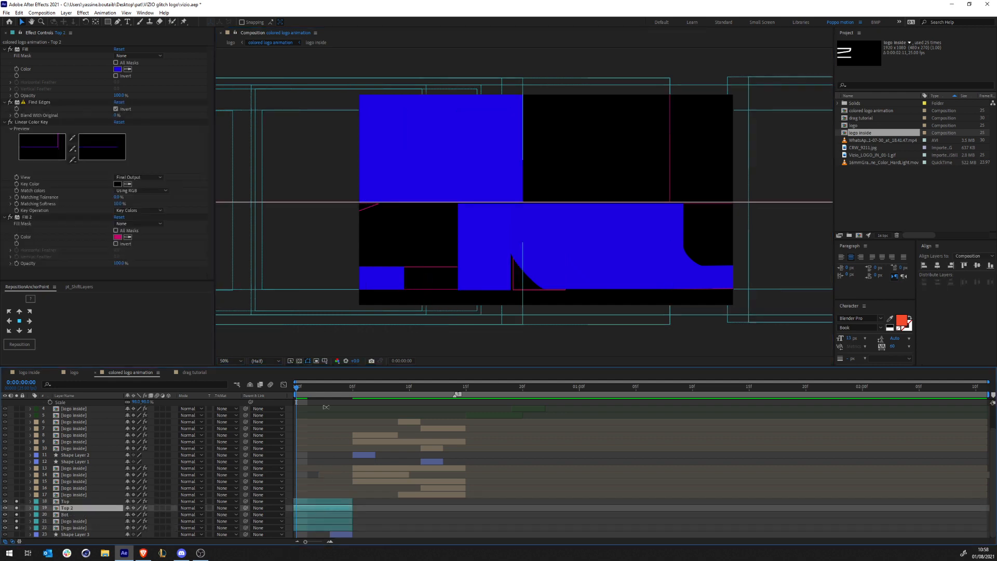
{"action": "left_click", "coordinate": [328, 462]}
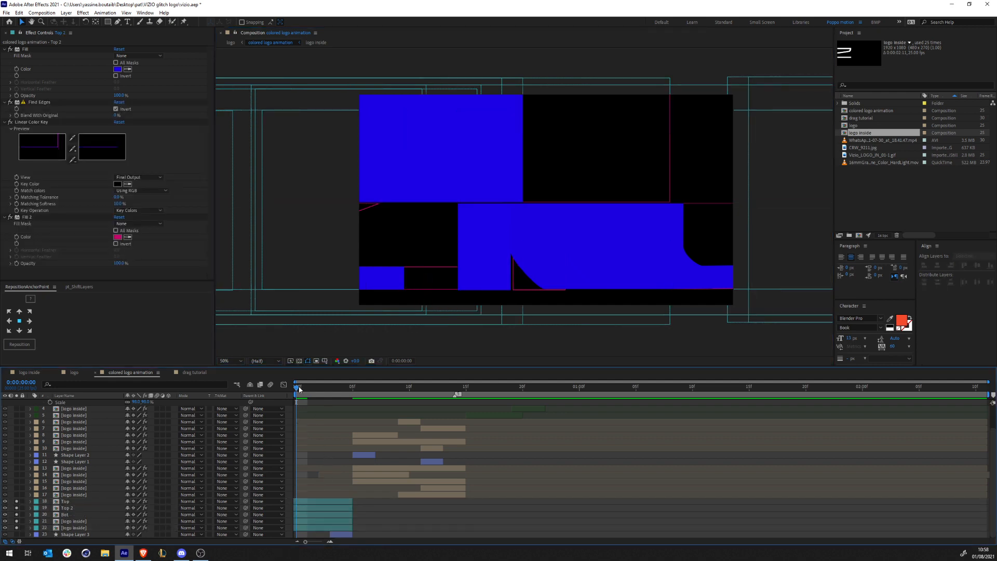
{"action": "left_click_drag", "start_coordinate": [308, 390], "coordinate": [341, 394]}
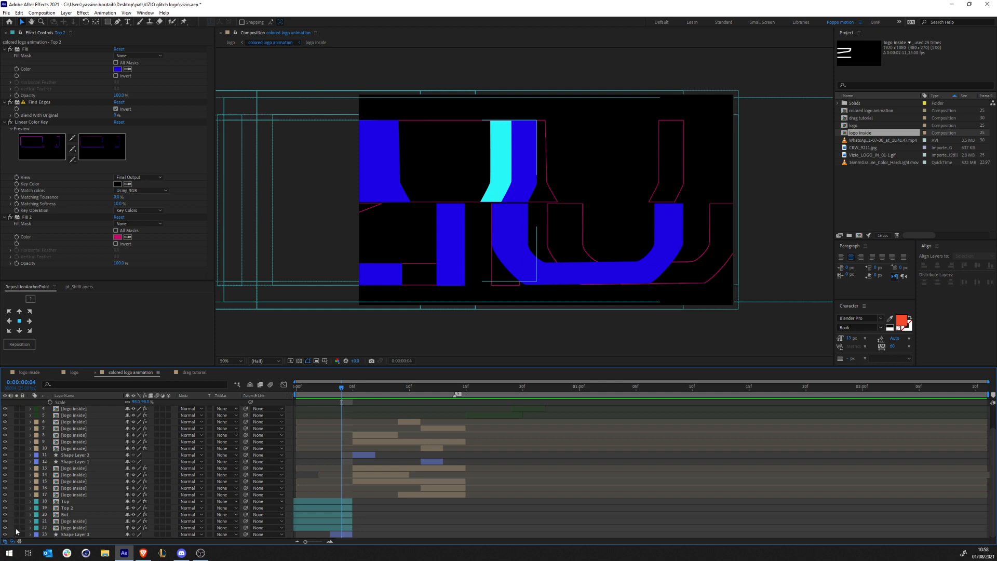
{"action": "left_click_drag", "start_coordinate": [335, 389], "coordinate": [319, 420]}
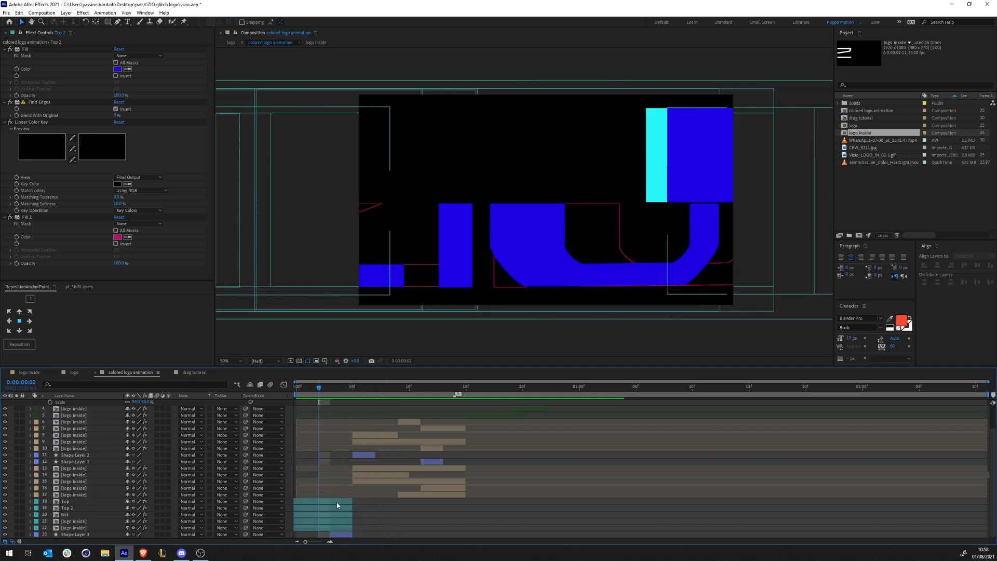
In the drag tutorial composition, duplicate the opening upper-half layer at the first frame and set the copy's fill colour to cyan.
{"action": "left_click", "coordinate": [195, 373]}
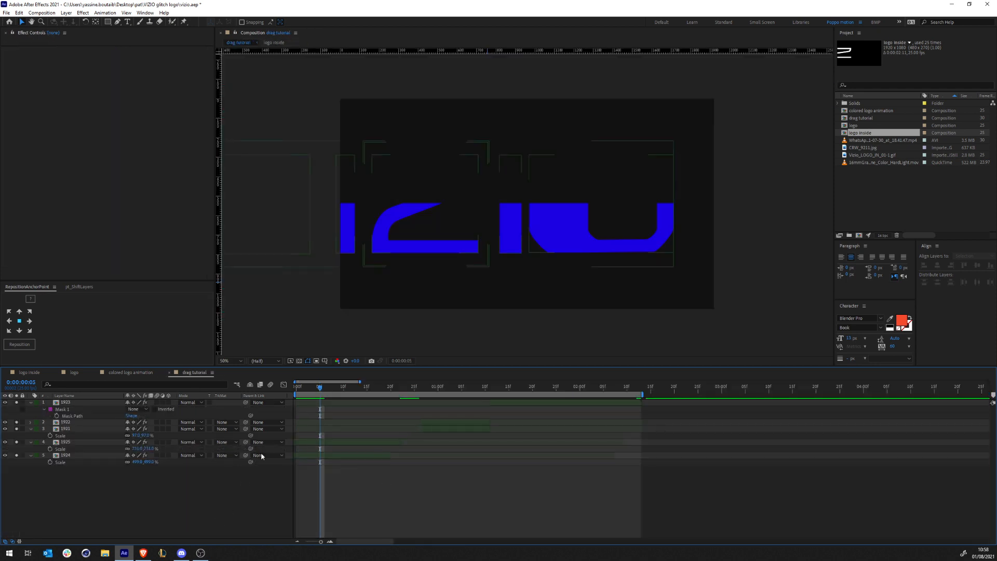
{"action": "left_click_drag", "start_coordinate": [309, 389], "coordinate": [296, 389]}
{"action": "left_click", "coordinate": [320, 443]}
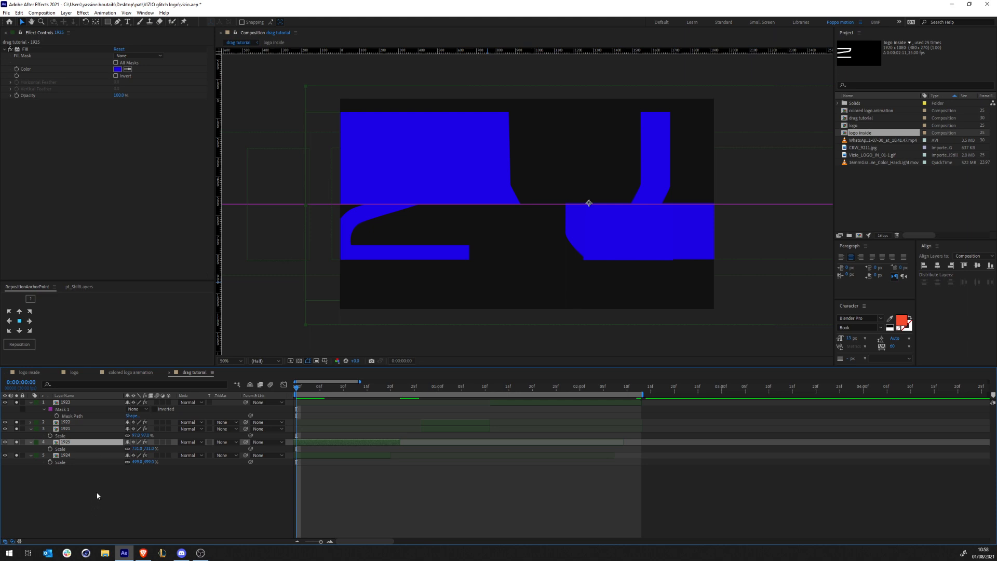
{"action": "key", "text": "ctrl+d"}
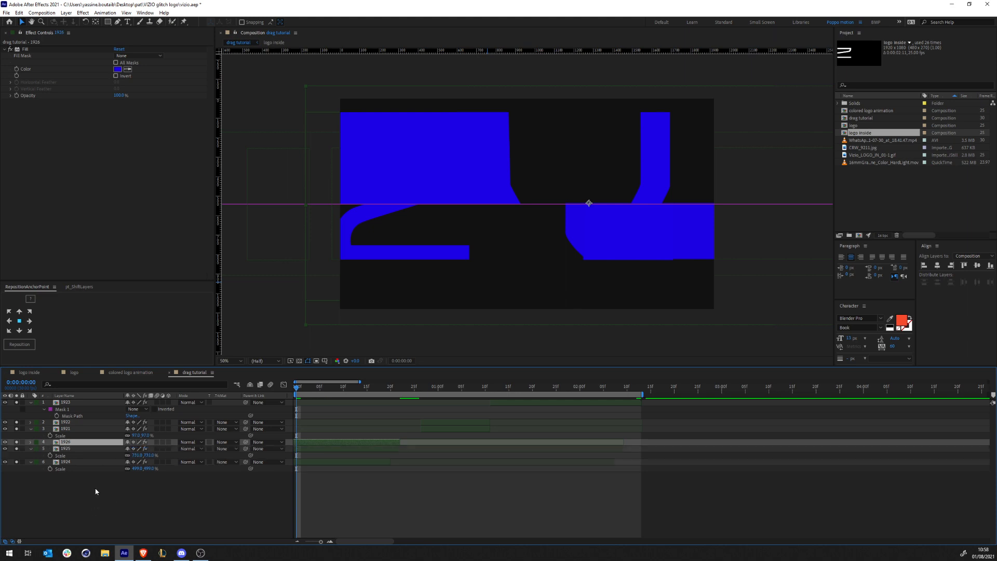
{"action": "left_click", "coordinate": [118, 69]}
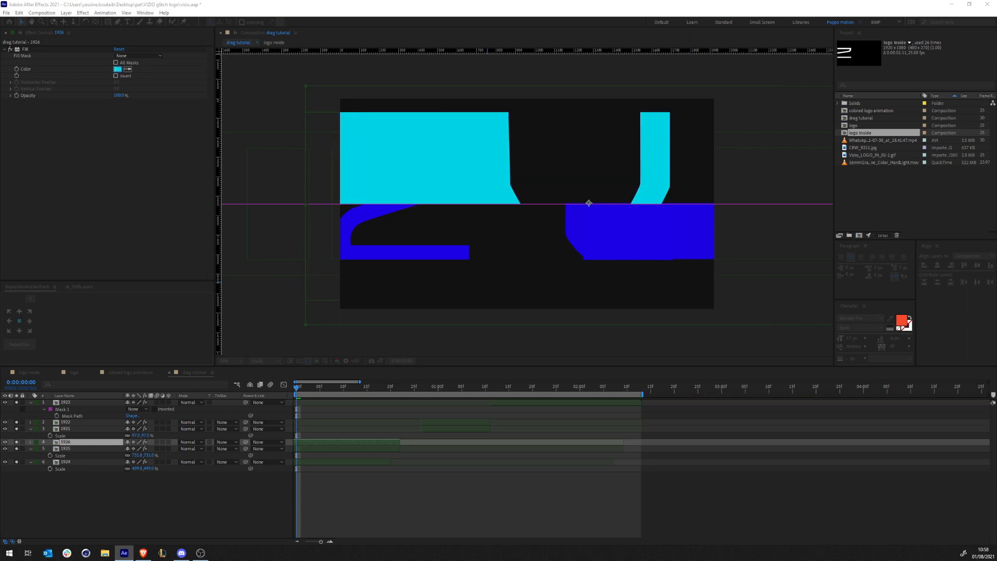
{"action": "left_click", "coordinate": [378, 539]}
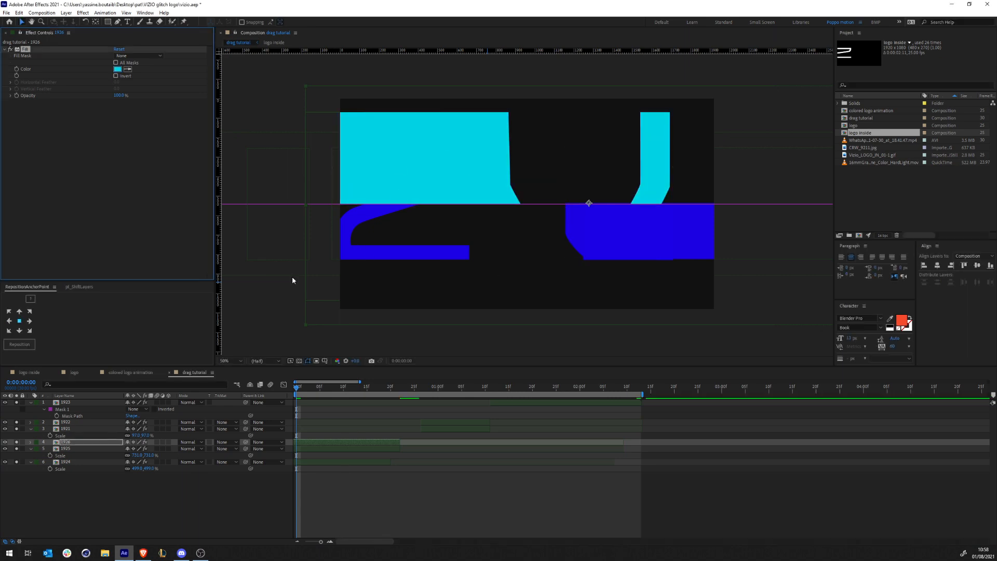
Place the cyan upper-half copy beneath its blue original, offset it slightly to the right, and preview the opening.
{"action": "left_click_drag", "start_coordinate": [92, 440], "coordinate": [85, 453]}
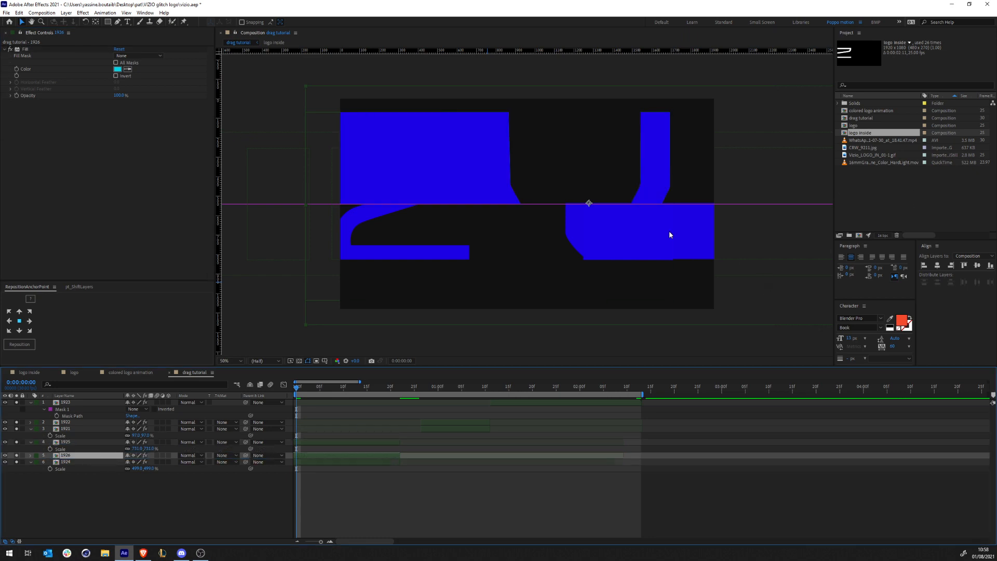
{"action": "left_click_drag", "start_coordinate": [463, 160], "coordinate": [481, 157]}
{"action": "left_click", "coordinate": [437, 340]}
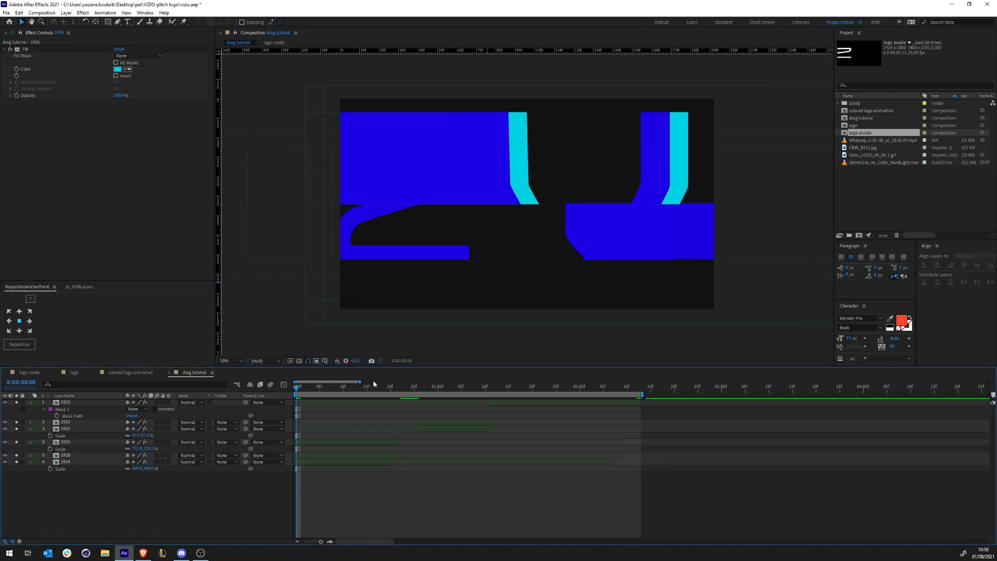
{"action": "key", "text": "space"}
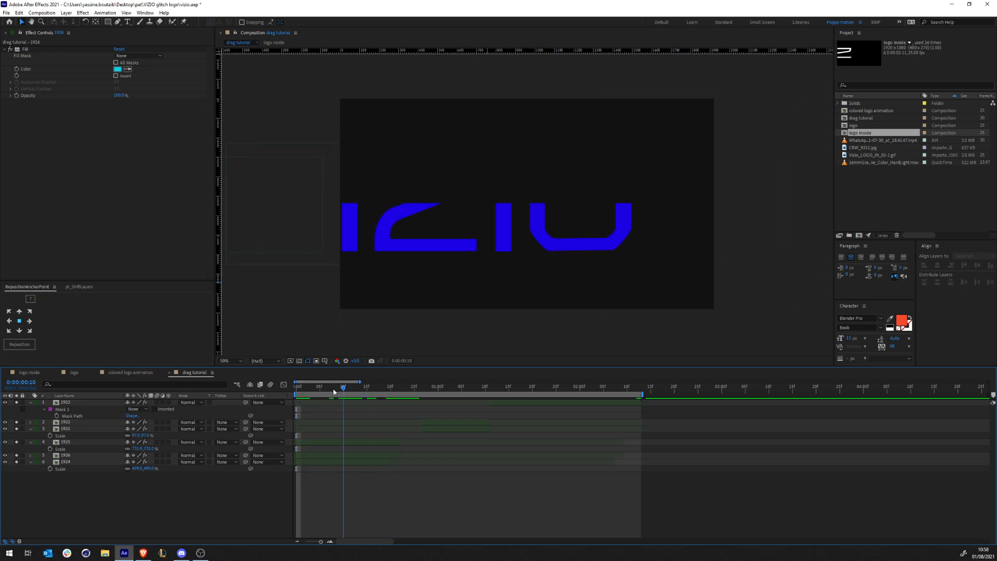
{"action": "key", "text": "space"}
Duplicate the opening lower-half layer and apply the cyan Fill effect copied from the upper-half copy to the duplicate.
{"action": "left_click", "coordinate": [77, 462]}
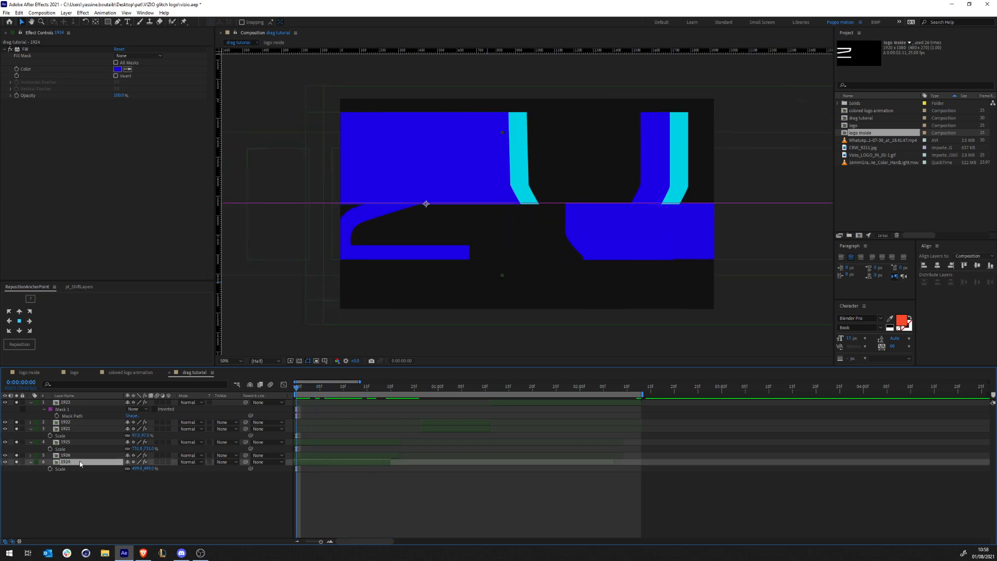
{"action": "left_click", "coordinate": [82, 455]}
{"action": "left_click", "coordinate": [52, 50]}
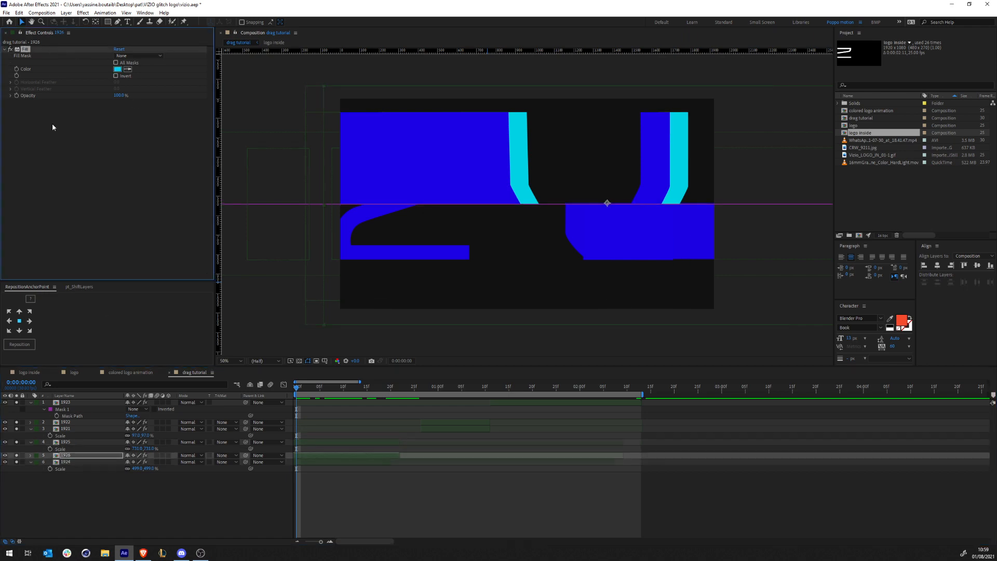
{"action": "left_click", "coordinate": [77, 467]}
{"action": "key", "text": "ctrl+d"}
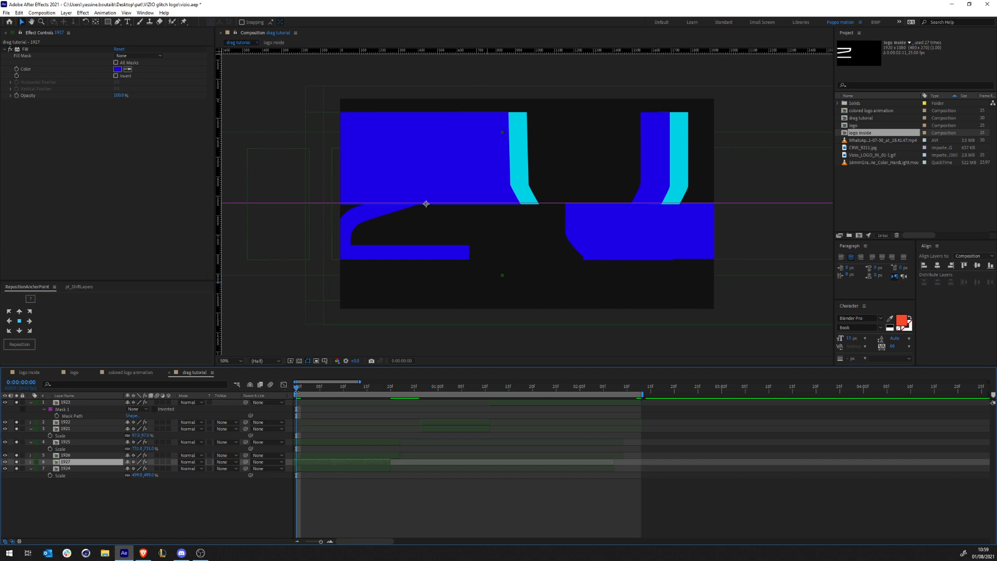
{"action": "key", "text": "ctrl+v"}
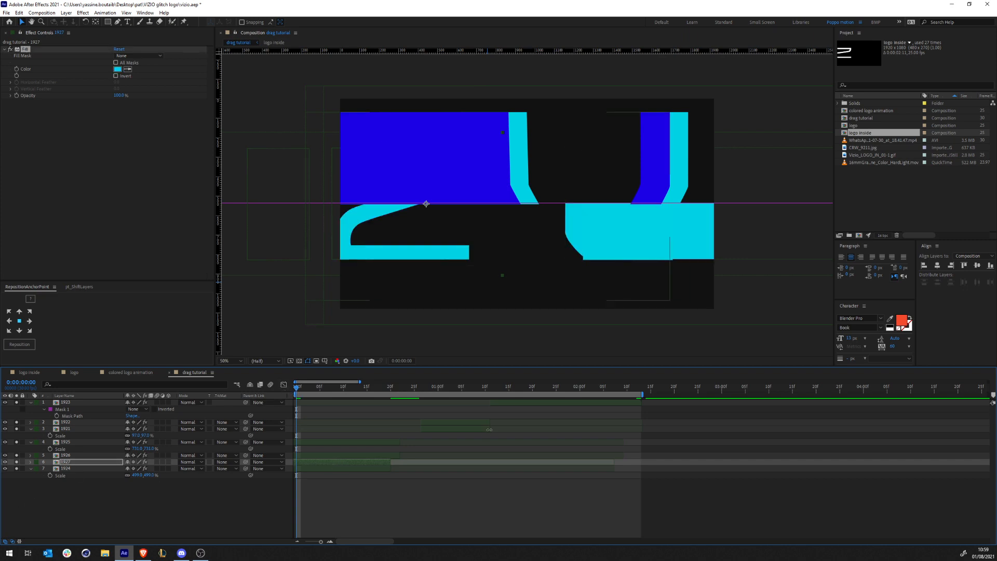
Place the cyan lower-half copy beneath its blue original, offset it slightly to the right, and preview the opening.
{"action": "left_click_drag", "start_coordinate": [65, 461], "coordinate": [61, 475]}
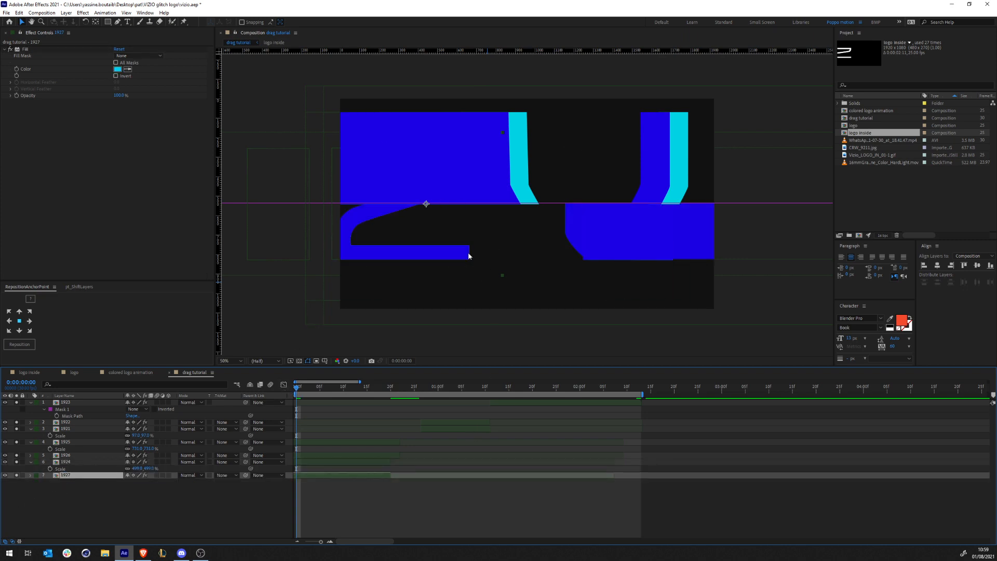
{"action": "mouse_move", "coordinate": [457, 254]}
{"action": "left_mouse_down"}
{"action": "mouse_move", "coordinate": [519, 262]}
{"action": "mouse_move", "coordinate": [458, 264]}
{"action": "left_mouse_up"}
{"action": "left_click", "coordinate": [308, 417]}
{"action": "key", "text": "space"}
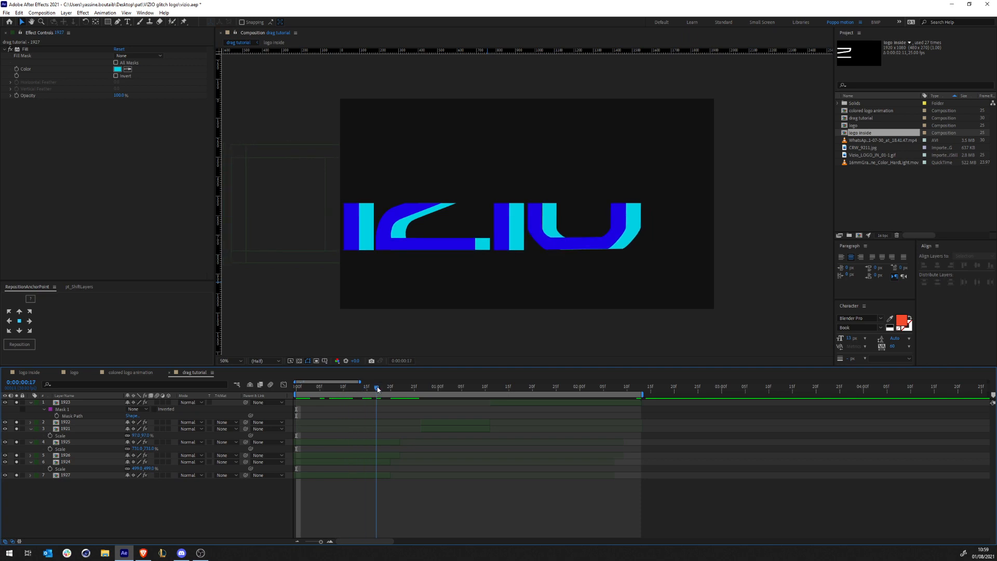
{"action": "key", "text": "space"}
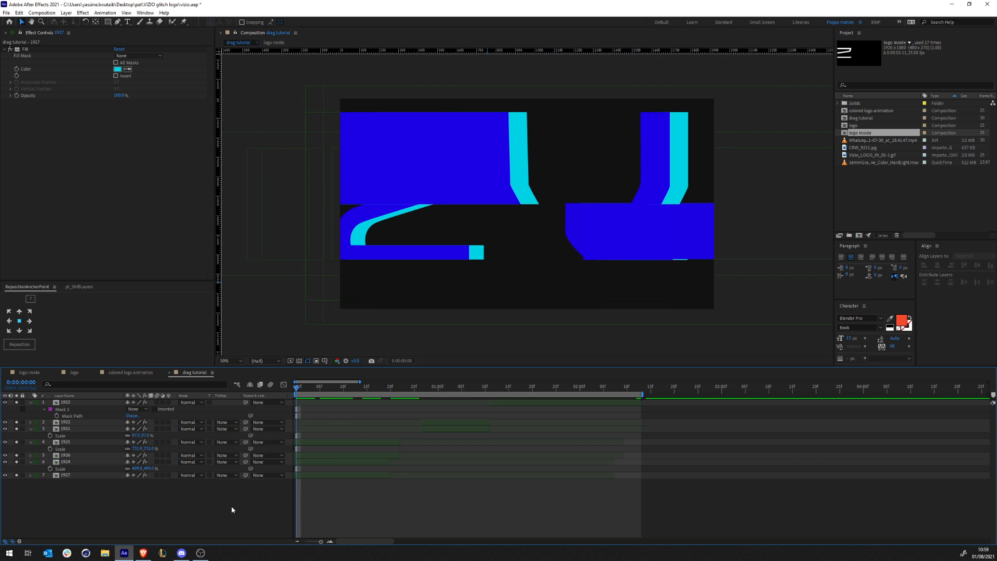
At 0:00:01:02, duplicate the logo's upper-half layer, trim the copy to about 1:00 through 1:05, and paste the cyan fill onto it.
{"action": "left_click_drag", "start_coordinate": [391, 389], "coordinate": [447, 389]}
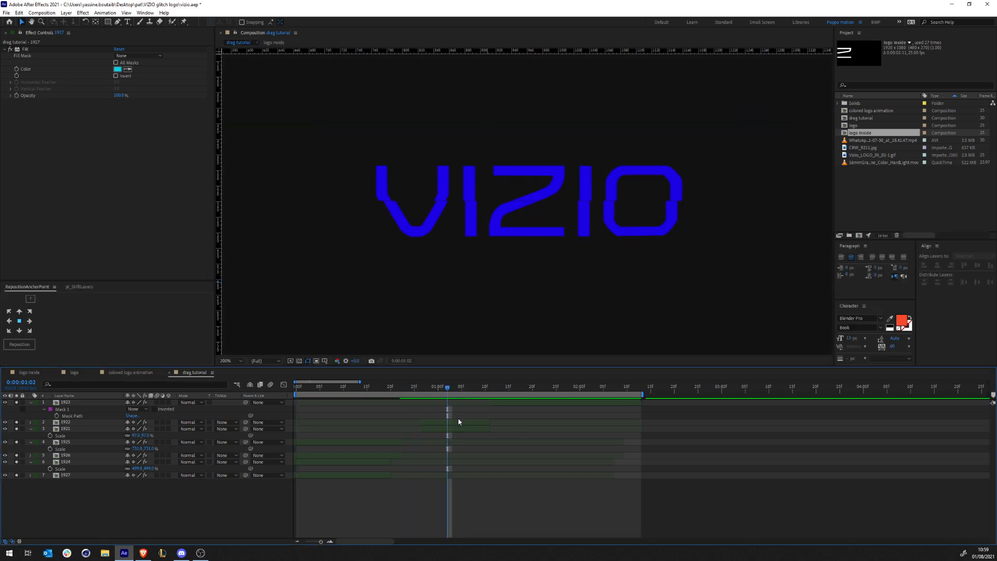
{"action": "left_click", "coordinate": [439, 423]}
{"action": "key", "text": "ctrl+d"}
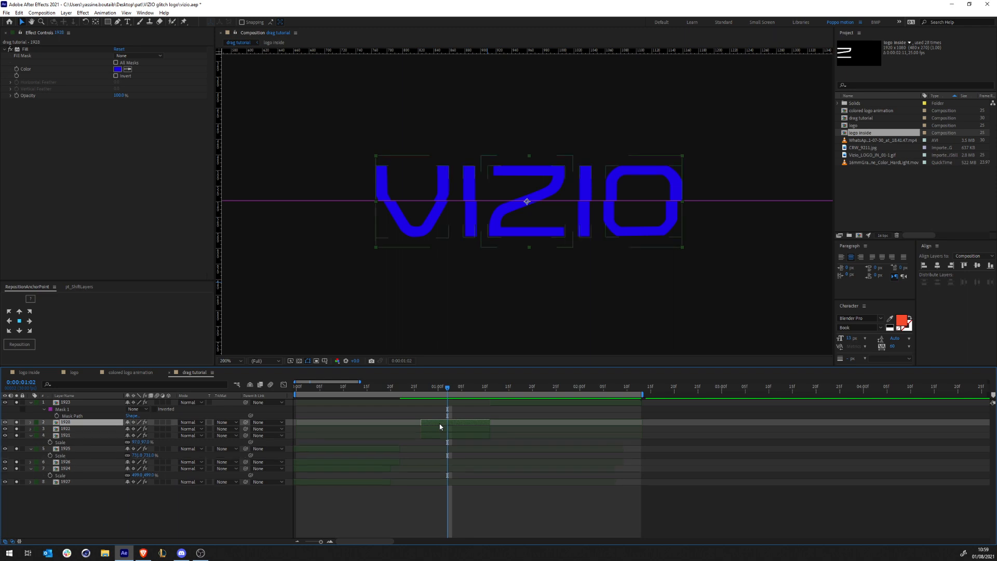
{"action": "left_click_drag", "start_coordinate": [490, 422], "coordinate": [439, 422]}
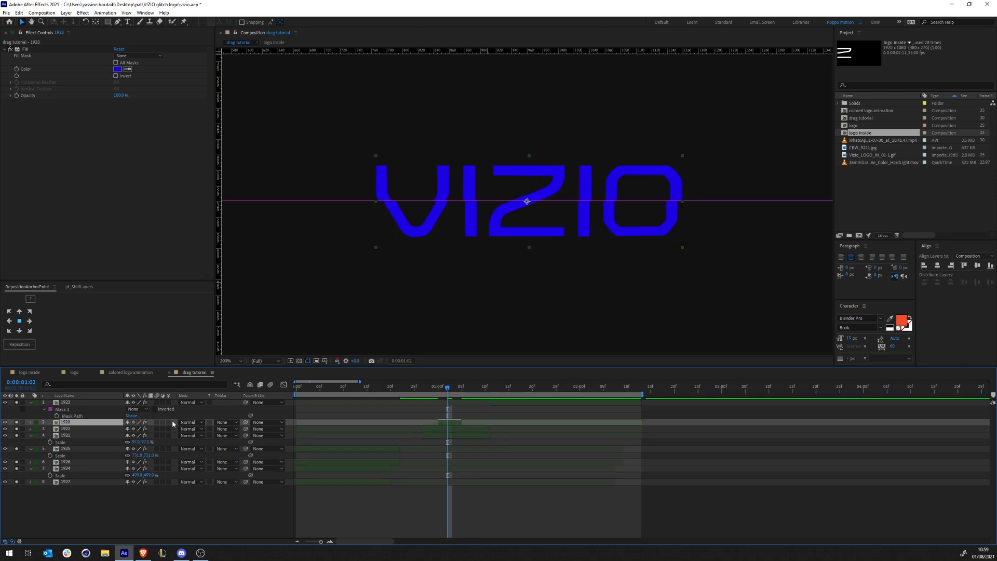
{"action": "key", "text": "ctrl+v"}
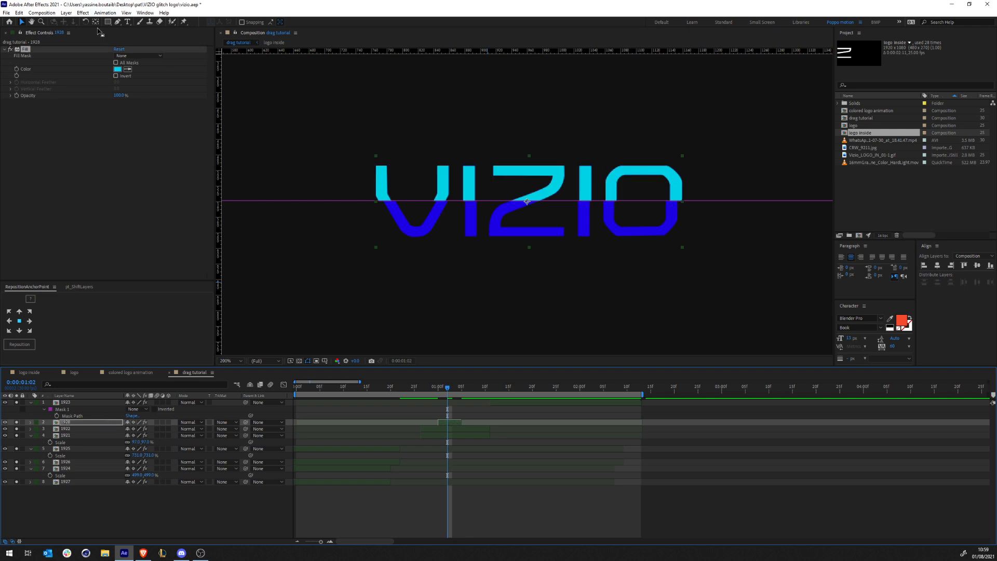
Draw a rectangular mask around the V on the cyan copy and set that mask's mode to Intersect.
{"action": "left_click", "coordinate": [107, 22]}
{"action": "mouse_move", "coordinate": [340, 125]}
{"action": "left_mouse_down"}
{"action": "mouse_move", "coordinate": [458, 201]}
{"action": "mouse_move", "coordinate": [454, 212]}
{"action": "left_mouse_up"}
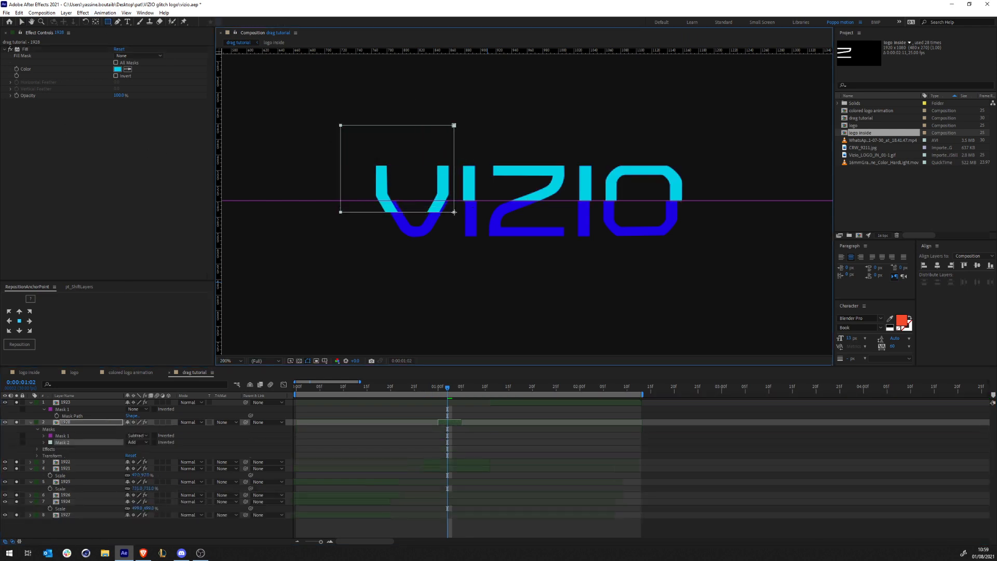
{"action": "left_click", "coordinate": [137, 442]}
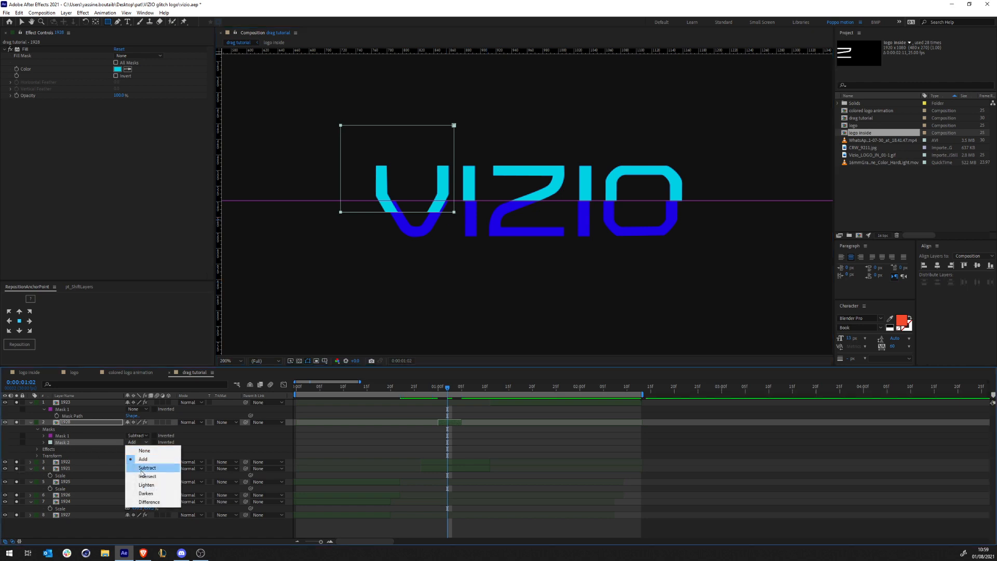
{"action": "left_click", "coordinate": [142, 476]}
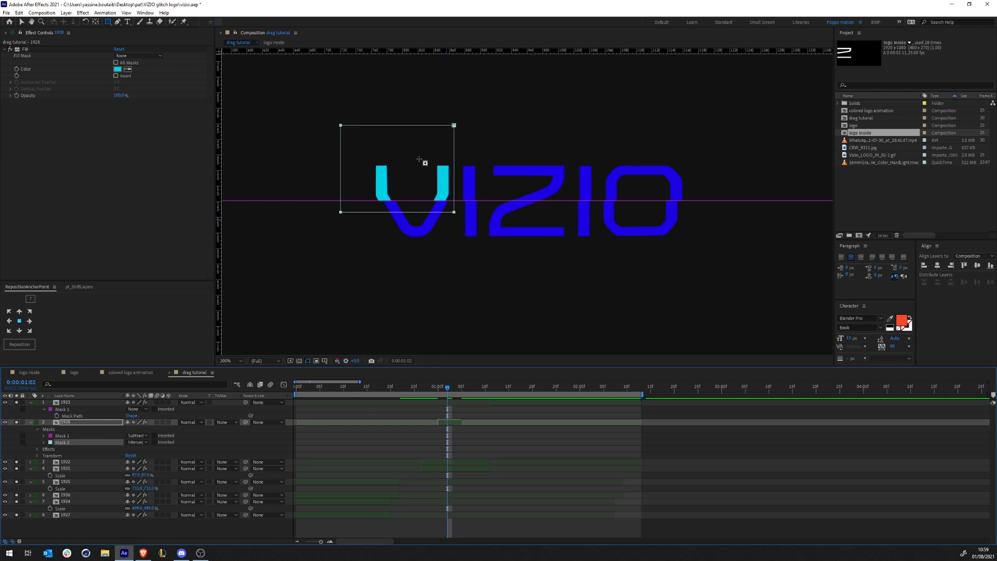
Move the cyan V layer beneath the blue upper-half layer, shift it slightly to the left, and preview it.
{"action": "key", "text": "v"}
{"action": "left_click_drag", "start_coordinate": [65, 422], "coordinate": [57, 465]}
{"action": "left_click_drag", "start_coordinate": [397, 182], "coordinate": [387, 185]}
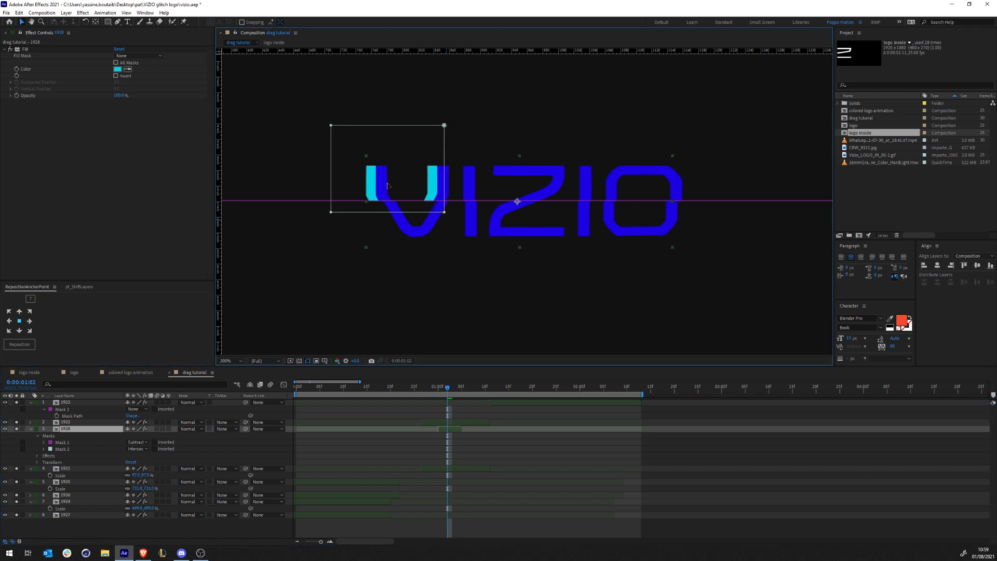
{"action": "mouse_move", "coordinate": [447, 388]}
{"action": "left_mouse_down"}
{"action": "mouse_move", "coordinate": [421, 389]}
{"action": "mouse_move", "coordinate": [474, 390]}
{"action": "mouse_move", "coordinate": [449, 398]}
{"action": "left_mouse_up"}
{"action": "key", "text": "space"}
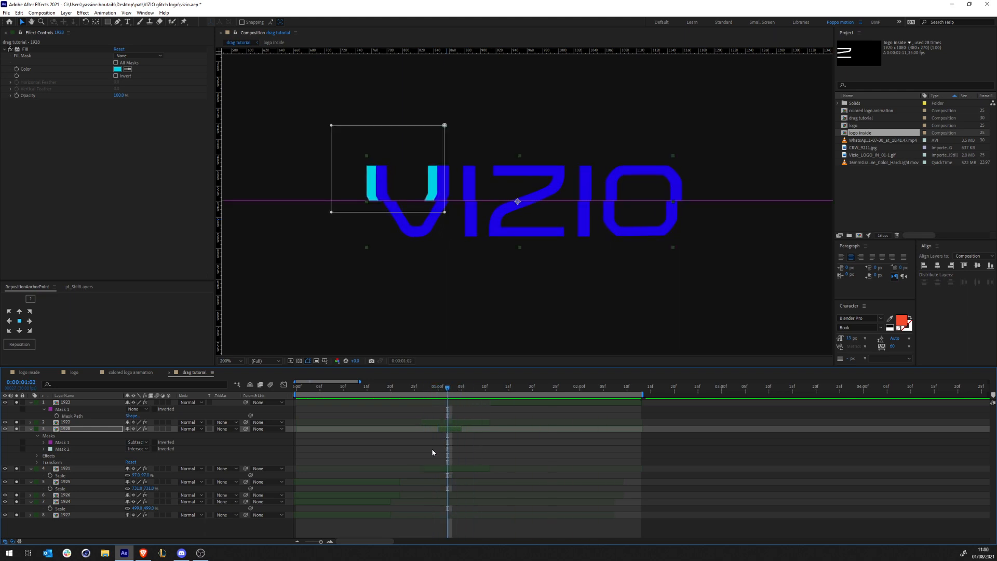
Slip the cyan V layer's source footage later in time, keeping its trimmed in and out points.
{"action": "key", "text": "y"}
{"action": "left_click_drag", "start_coordinate": [452, 428], "coordinate": [565, 426]}
{"action": "left_click", "coordinate": [566, 426]}
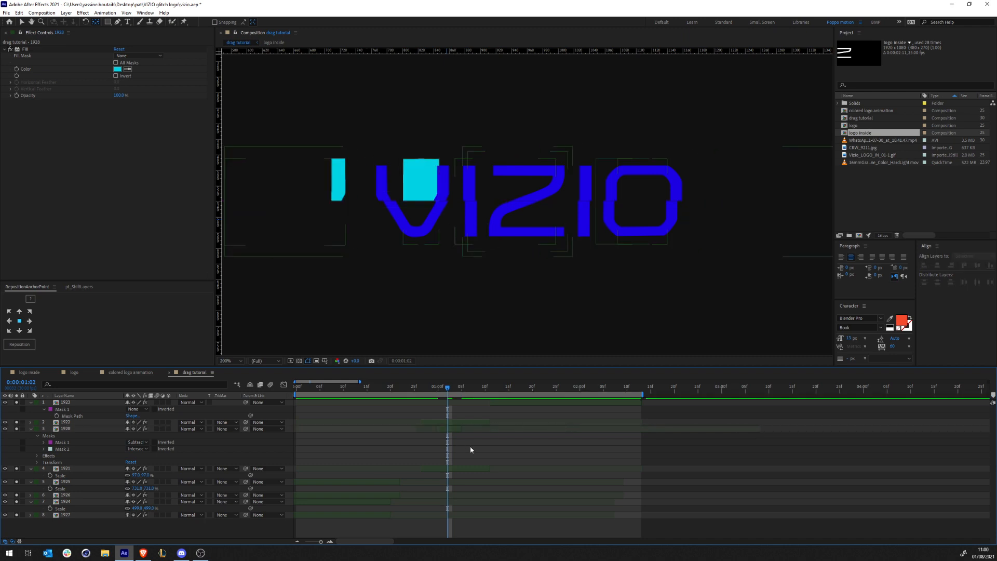
{"action": "mouse_move", "coordinate": [448, 431]}
{"action": "left_mouse_down"}
{"action": "mouse_move", "coordinate": [325, 433]}
{"action": "mouse_move", "coordinate": [452, 441]}
{"action": "left_mouse_up"}
{"action": "key", "text": "v"}
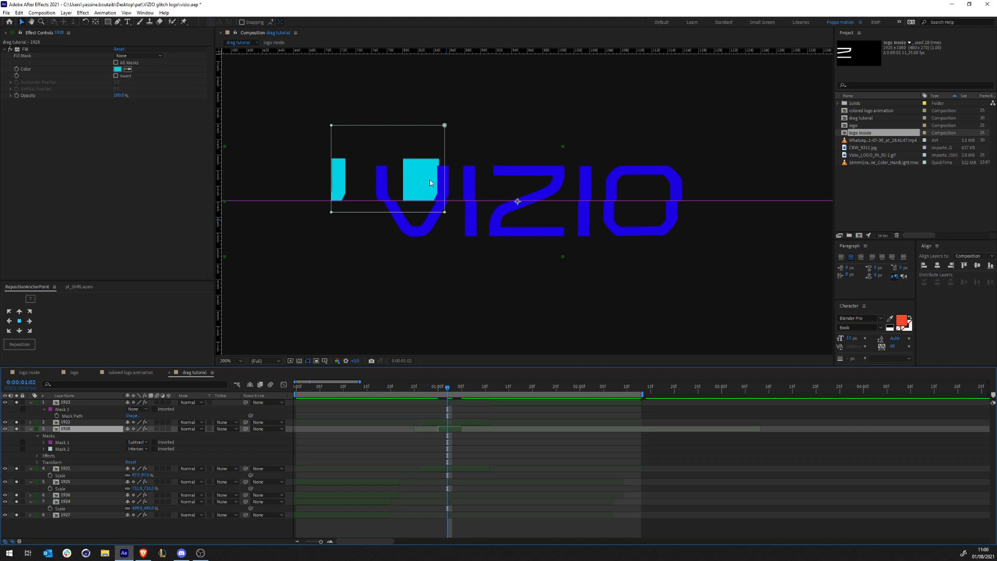
Shift the cyan layer's content to the right inside its fixed mask and preview it from 0:00:00:25.
{"action": "key", "text": "y"}
{"action": "left_click_drag", "start_coordinate": [406, 165], "coordinate": [504, 174]}
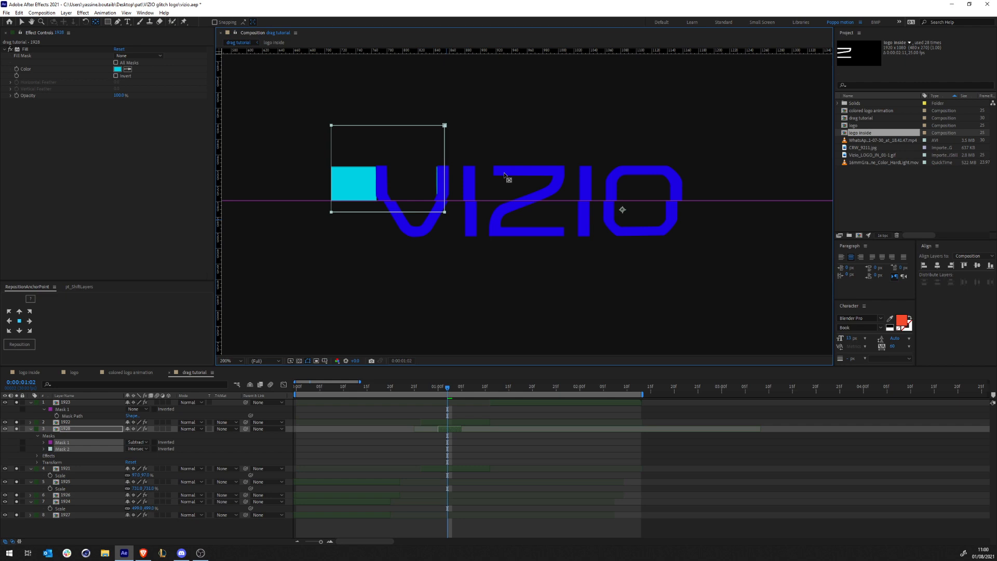
{"action": "left_click", "coordinate": [469, 450]}
{"action": "left_click_drag", "start_coordinate": [450, 391], "coordinate": [402, 390]}
{"action": "key", "text": "space"}
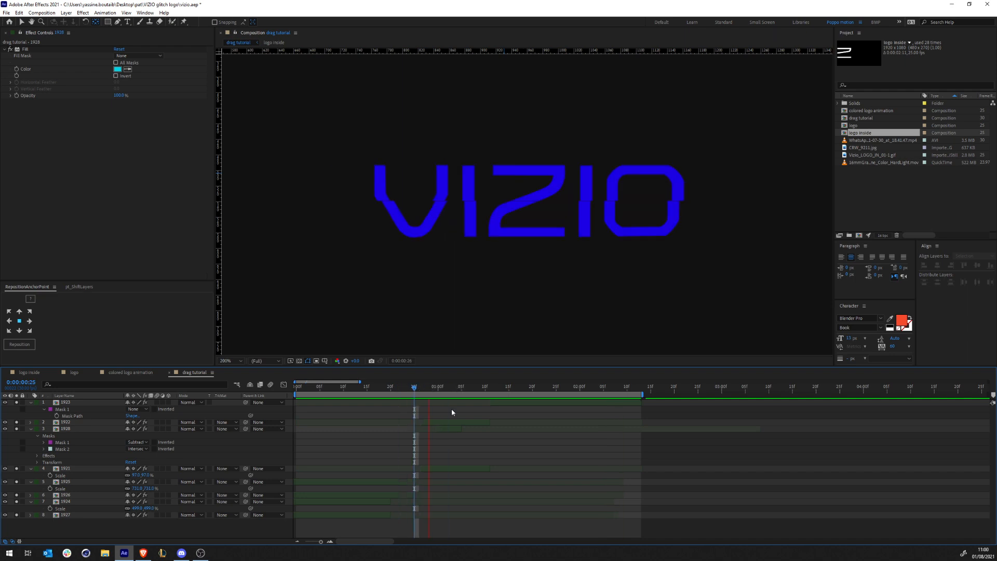
Freeze the cyan V layer on its frame at 0:00:01:02 and preview the result from 0:00:00:24.
{"action": "left_click_drag", "start_coordinate": [442, 388], "coordinate": [448, 390]}
{"action": "right_click", "coordinate": [441, 200]}
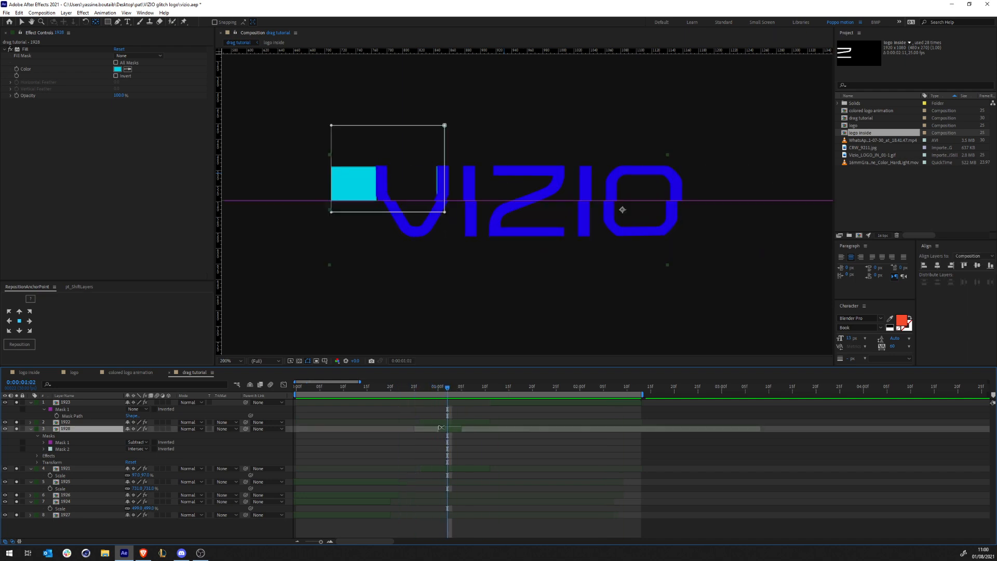
{"action": "mouse_move", "coordinate": [478, 249]}
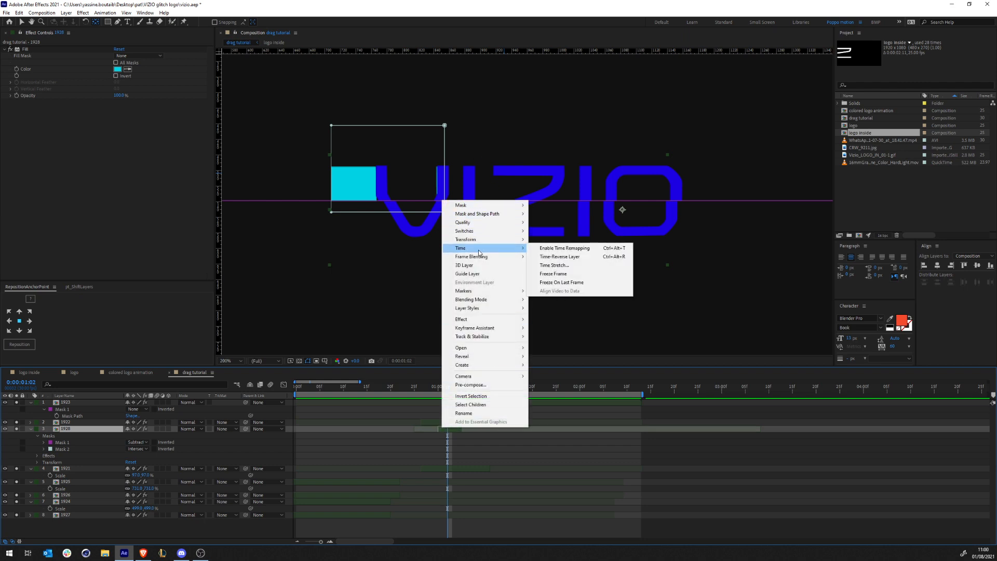
{"action": "left_click", "coordinate": [554, 274]}
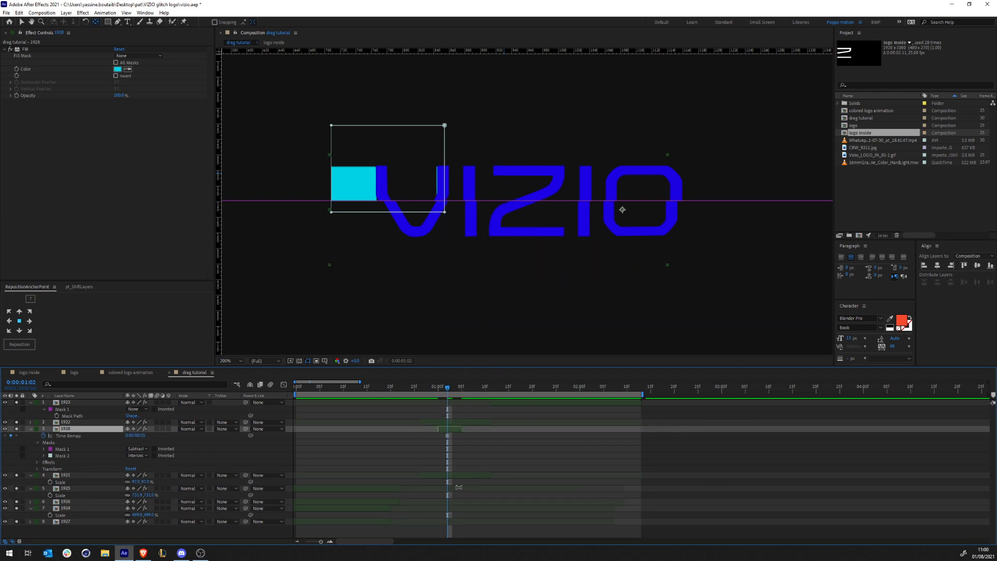
{"action": "left_click", "coordinate": [462, 437]}
{"action": "left_click", "coordinate": [410, 389]}
{"action": "key", "text": "space"}
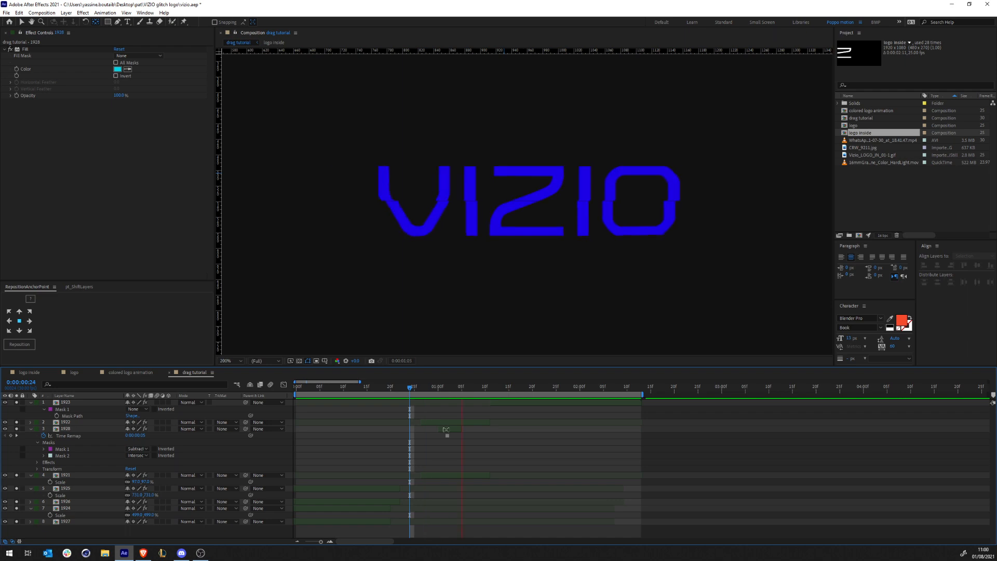
Play and scrub the frozen cyan block between 0:00:01:01 and 0:00:01:03 to check how it appears beside the V.
{"action": "left_click", "coordinate": [430, 388]}
{"action": "key", "text": "space"}
{"action": "mouse_move", "coordinate": [441, 388]}
{"action": "left_mouse_down"}
{"action": "mouse_move", "coordinate": [486, 388]}
{"action": "mouse_move", "coordinate": [439, 389]}
{"action": "mouse_move", "coordinate": [452, 389]}
{"action": "left_mouse_up"}
{"action": "left_click", "coordinate": [114, 427]}
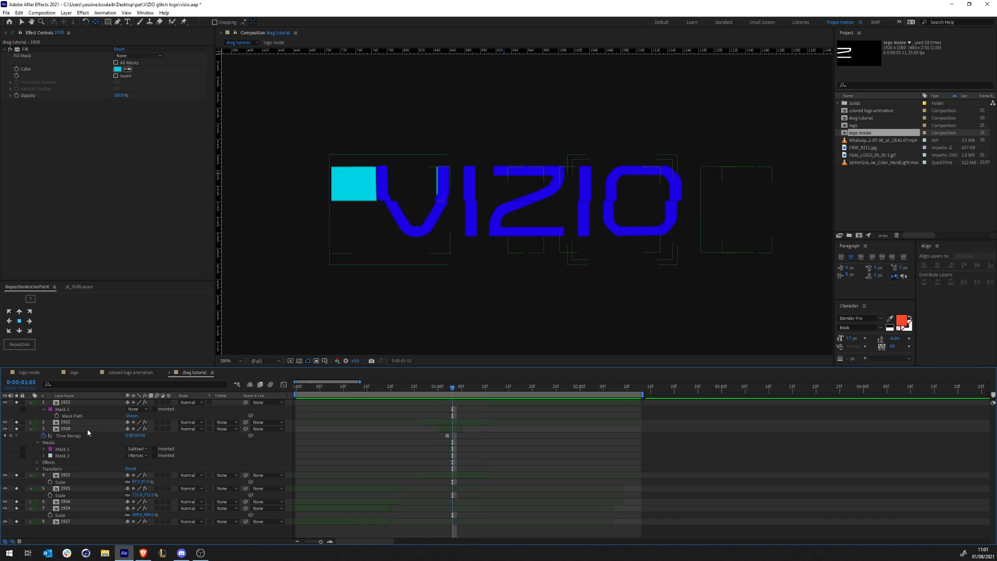
{"action": "key", "text": "space"}
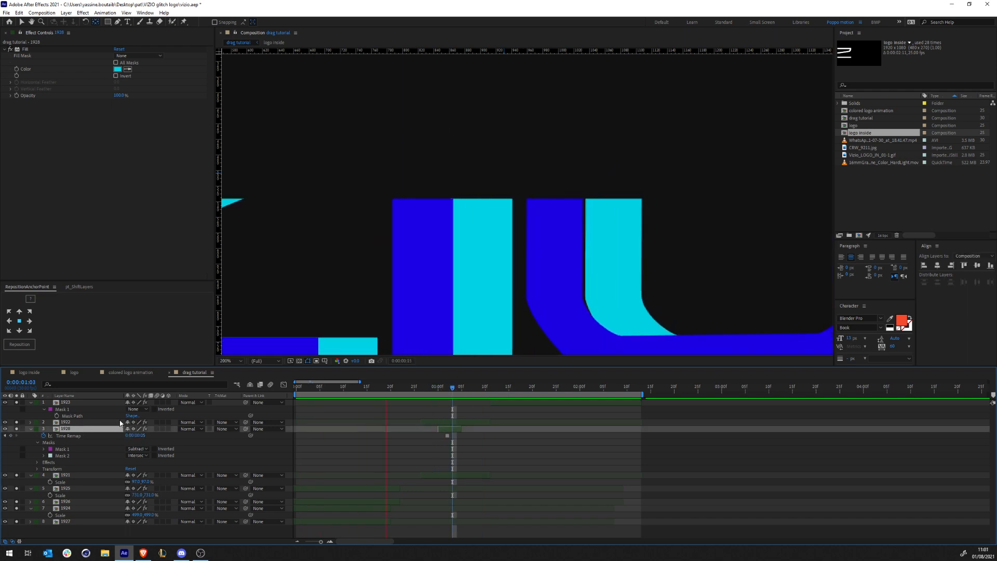
{"action": "left_click_drag", "start_coordinate": [449, 388], "coordinate": [443, 391]}
{"action": "left_click", "coordinate": [530, 458]}
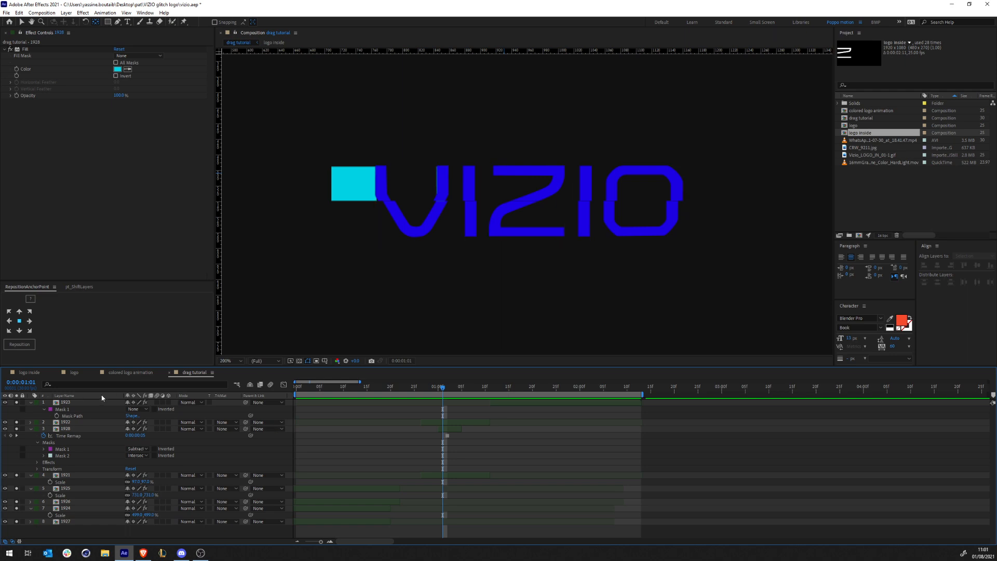
Collapse the expanded properties of the cyan V layer and the topmost layer, and select layer 7.
{"action": "left_click", "coordinate": [30, 429]}
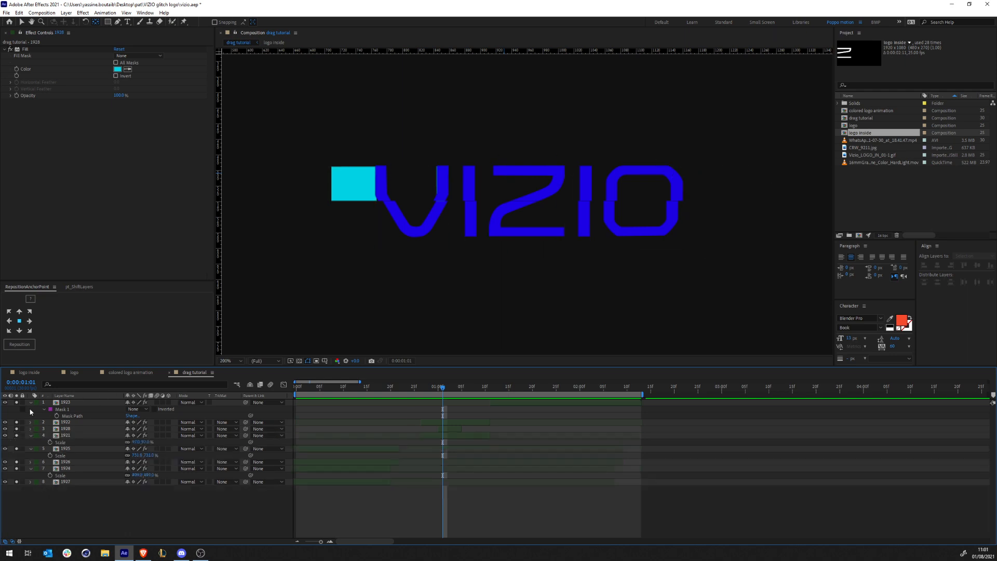
{"action": "left_click", "coordinate": [30, 403]}
{"action": "left_click", "coordinate": [77, 456]}
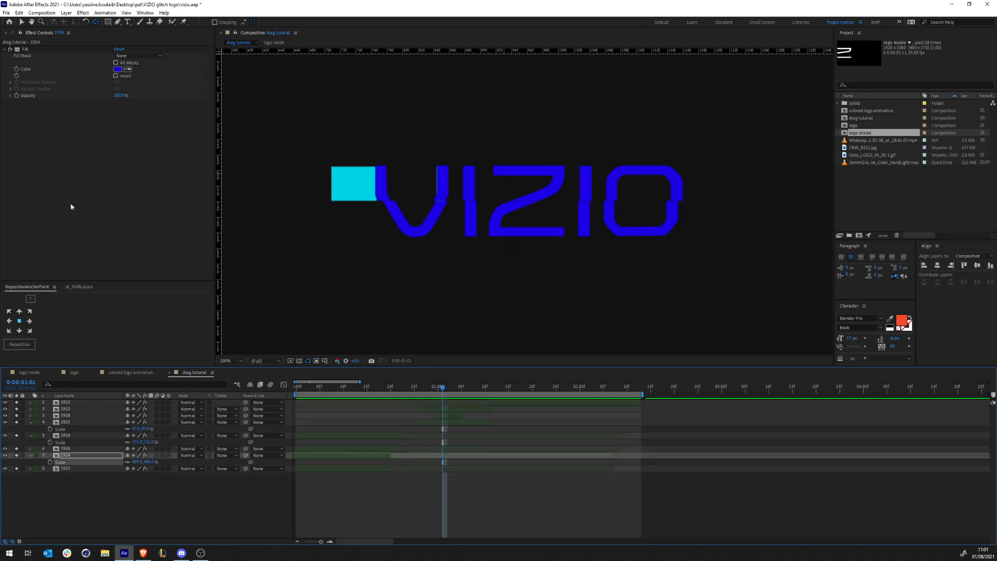
Look through the colored logo animation, logo inside, logo and drag tutorial compositions to locate the outlined logo effect.
{"action": "left_click", "coordinate": [137, 373]}
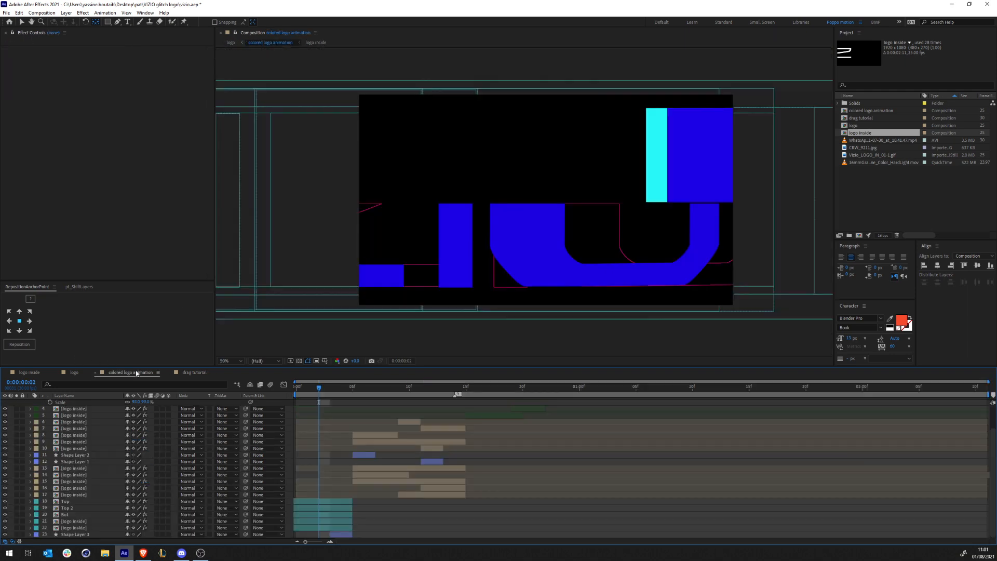
{"action": "left_click", "coordinate": [27, 373]}
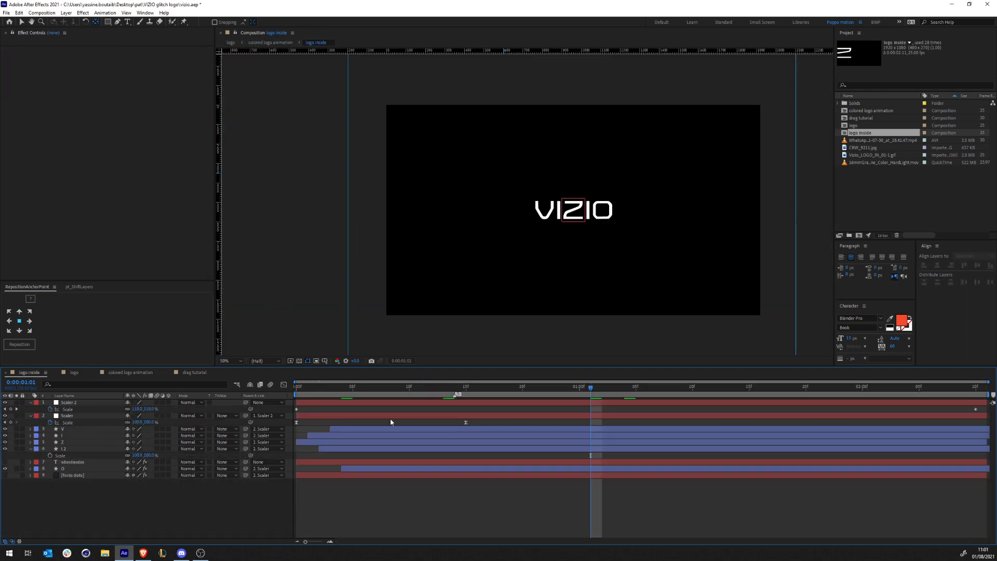
{"action": "left_click", "coordinate": [72, 373]}
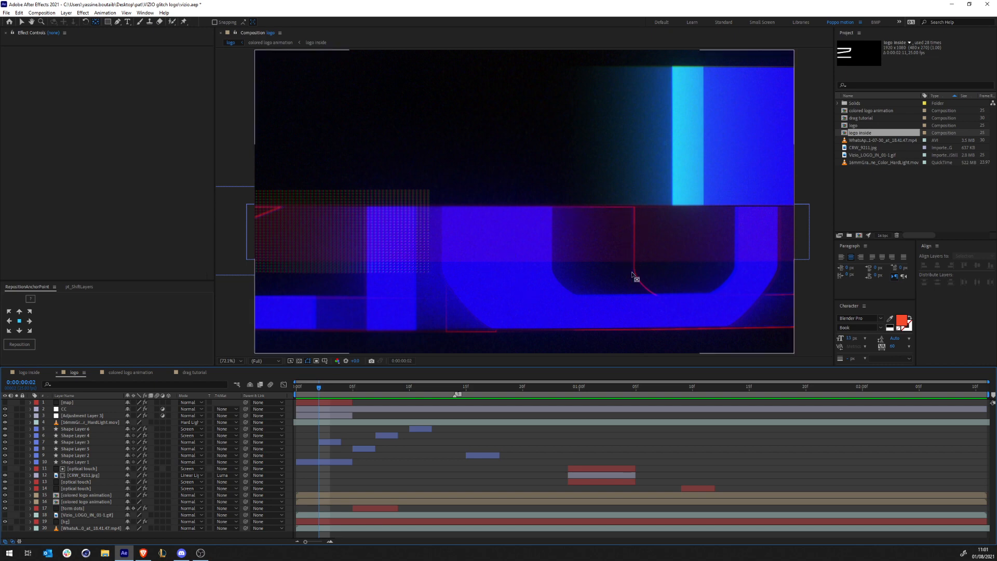
{"action": "left_click", "coordinate": [197, 372]}
{"action": "left_click", "coordinate": [11, 482]}
{"action": "left_click", "coordinate": [62, 456]}
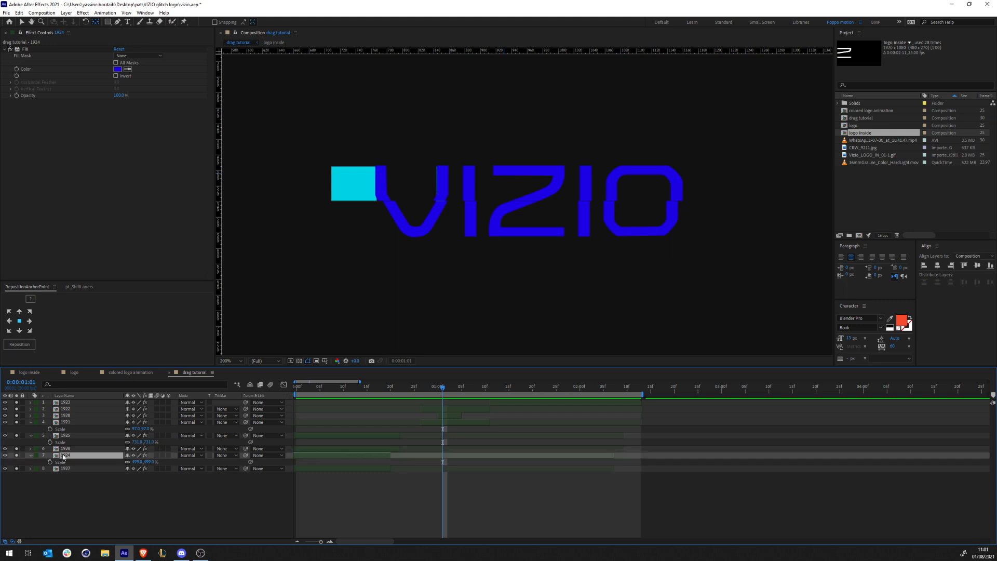
{"action": "double_click", "coordinate": [65, 457]}
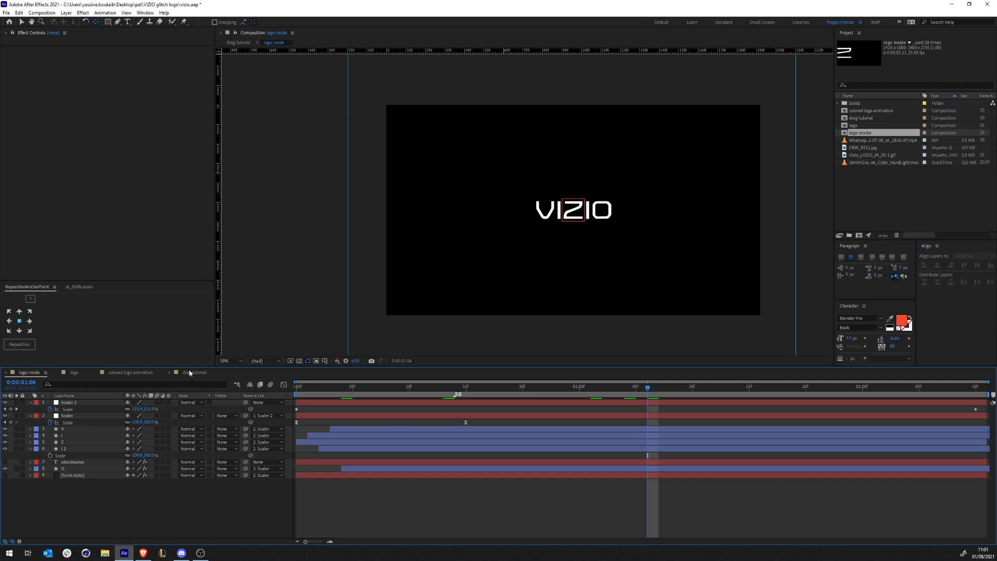
{"action": "left_click", "coordinate": [74, 373]}
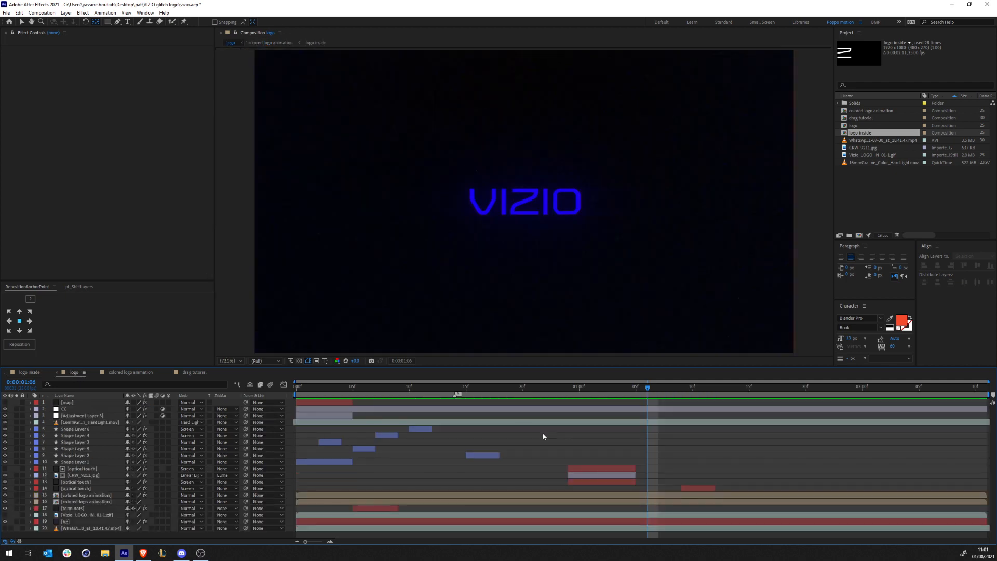
In the colored logo animation composition at 0:00:00:01, select and solo the pink-outlined logo inside layer, number 21.
{"action": "left_click", "coordinate": [134, 373]}
{"action": "left_click_drag", "start_coordinate": [376, 387], "coordinate": [308, 395]}
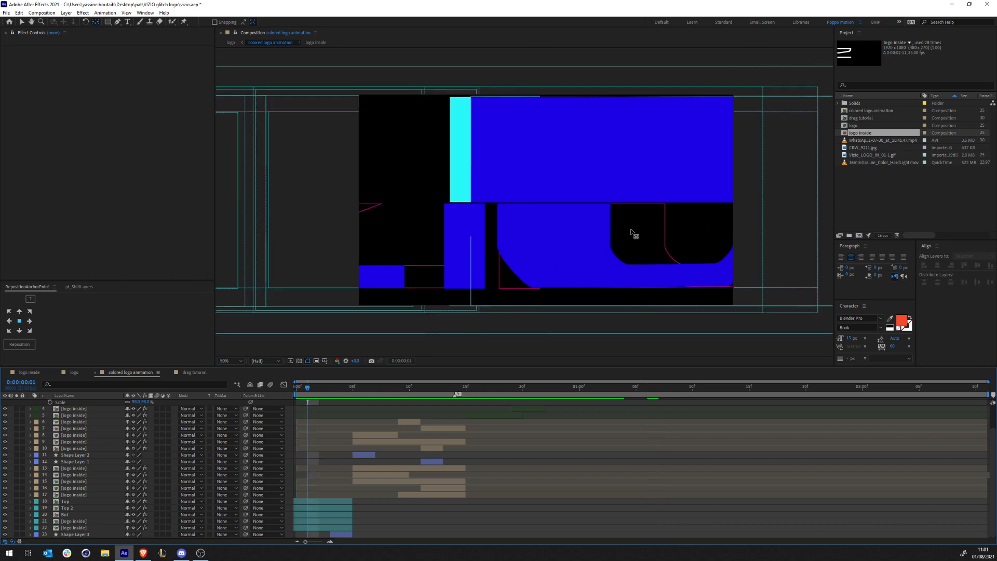
{"action": "left_click", "coordinate": [73, 521]}
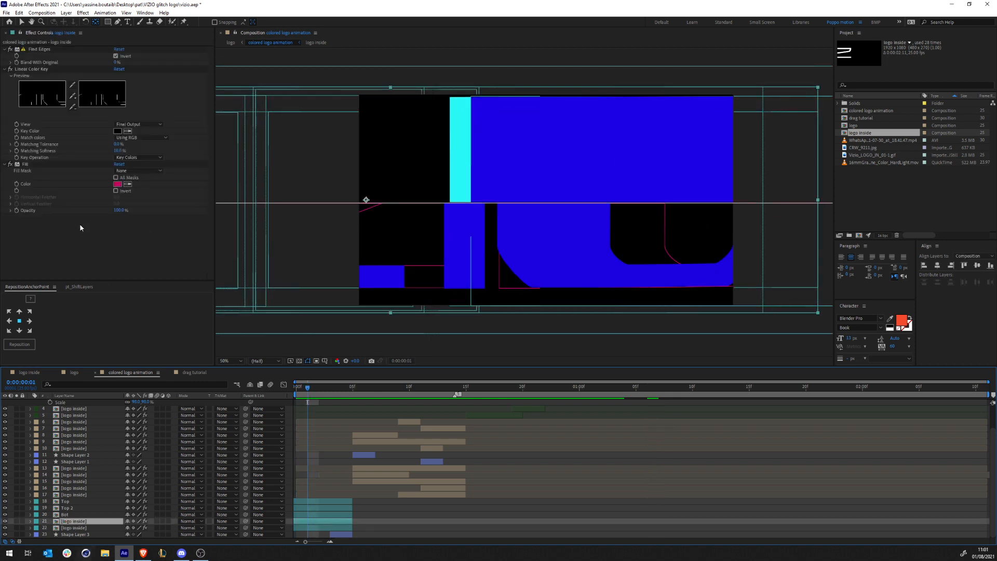
{"action": "left_click", "coordinate": [16, 521]}
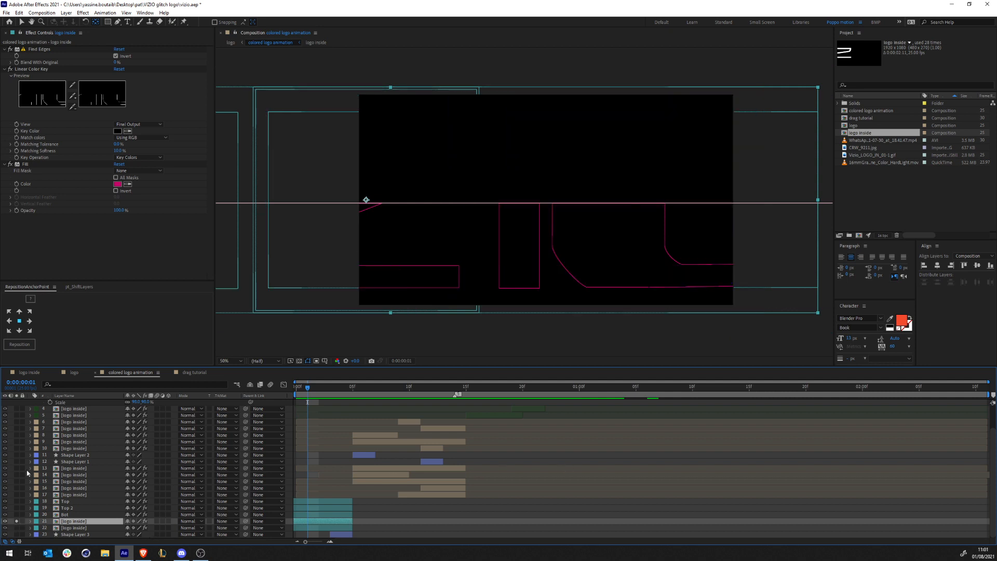
Disable the outline layer's Linear Color Key and Fill effects and turn off Invert in Find Edges.
{"action": "left_click", "coordinate": [9, 49]}
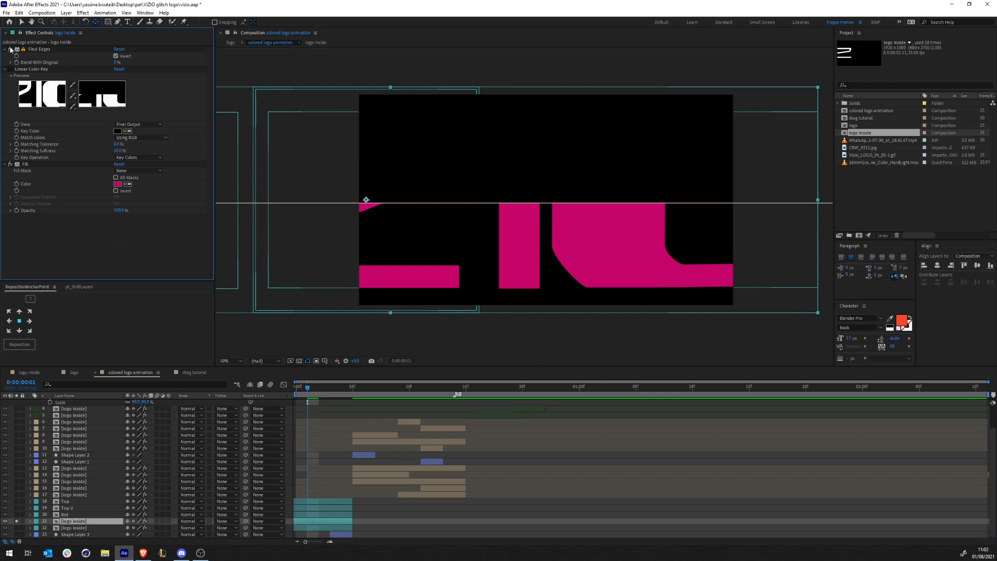
{"action": "left_click", "coordinate": [117, 57]}
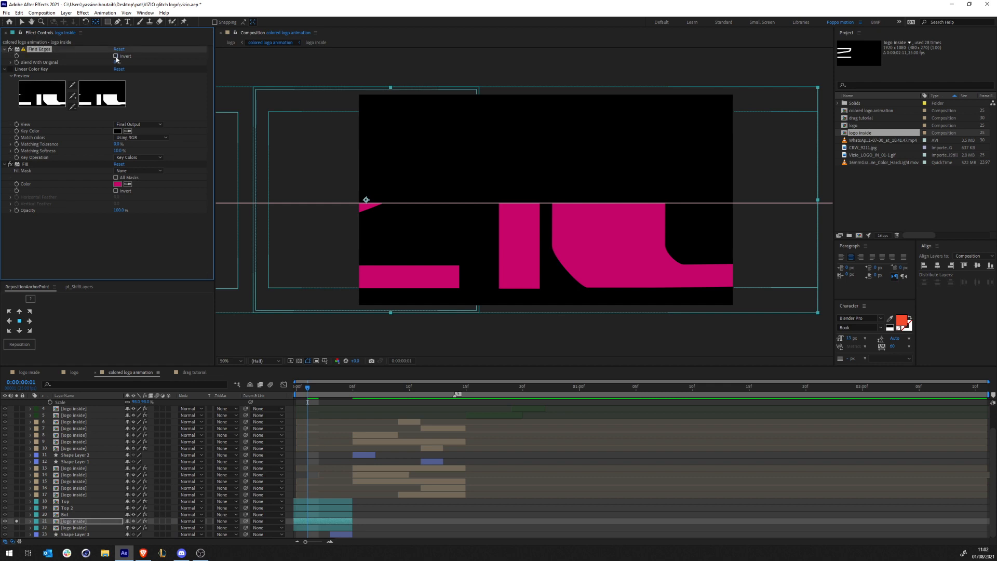
{"action": "left_click", "coordinate": [10, 164]}
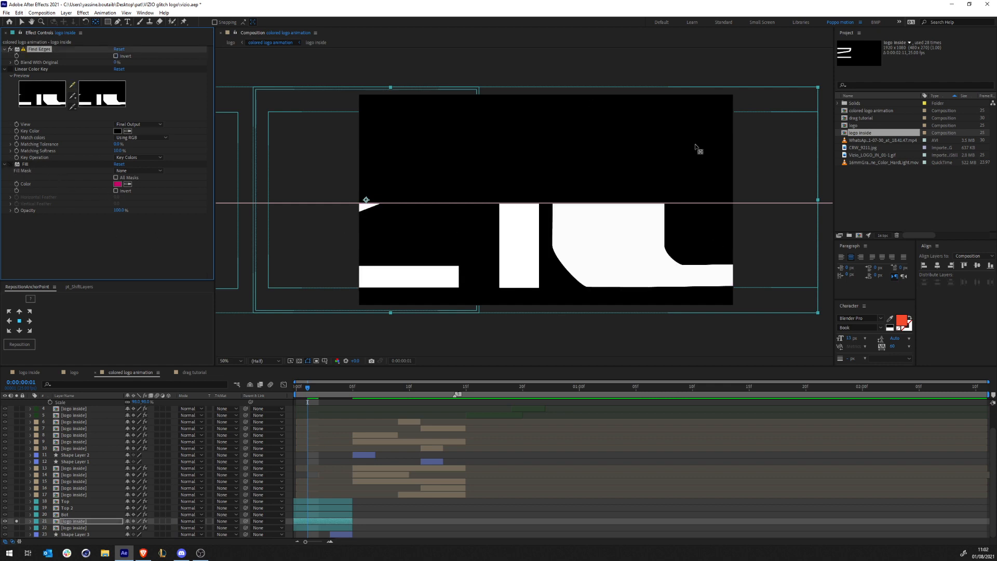
Toggle the Invert option of Find Edges on and off to compare filled letters with outlines, leaving it enabled.
{"action": "left_click", "coordinate": [117, 57]}
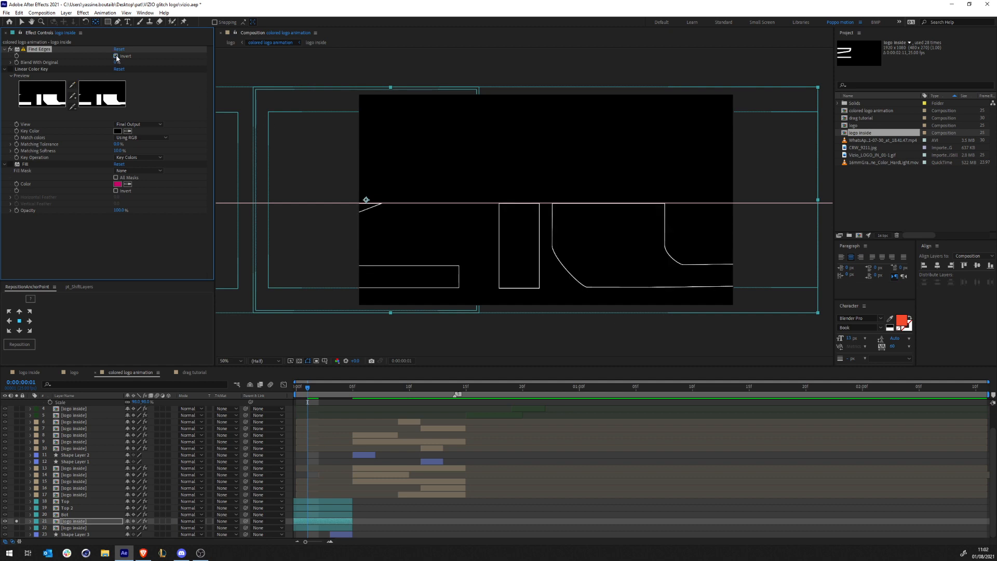
{"action": "left_click", "coordinate": [116, 56]}
{"action": "left_click", "coordinate": [116, 57]}
{"action": "left_click", "coordinate": [115, 56]}
{"action": "left_click", "coordinate": [116, 56]}
{"action": "left_click", "coordinate": [116, 56]}
{"action": "left_click", "coordinate": [116, 57]}
{"action": "left_click", "coordinate": [116, 57]}
{"action": "left_click", "coordinate": [116, 57]}
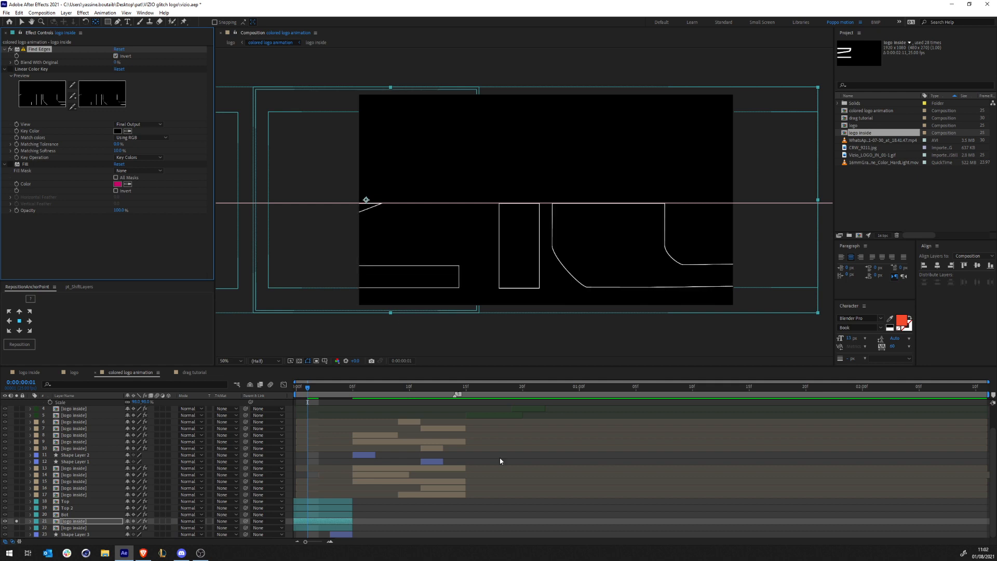
Inspect the white letter outlines up close at 0:00:00:04.
{"action": "left_click_drag", "start_coordinate": [309, 399], "coordinate": [347, 398]}
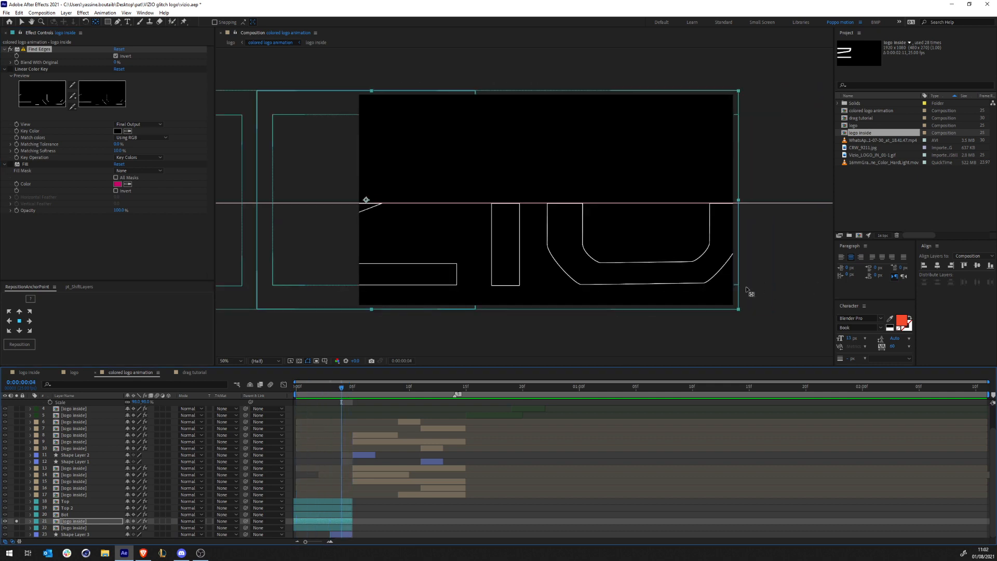
{"action": "key", "text": "period"}
{"action": "left_click_drag", "start_coordinate": [728, 297], "coordinate": [561, 206]}
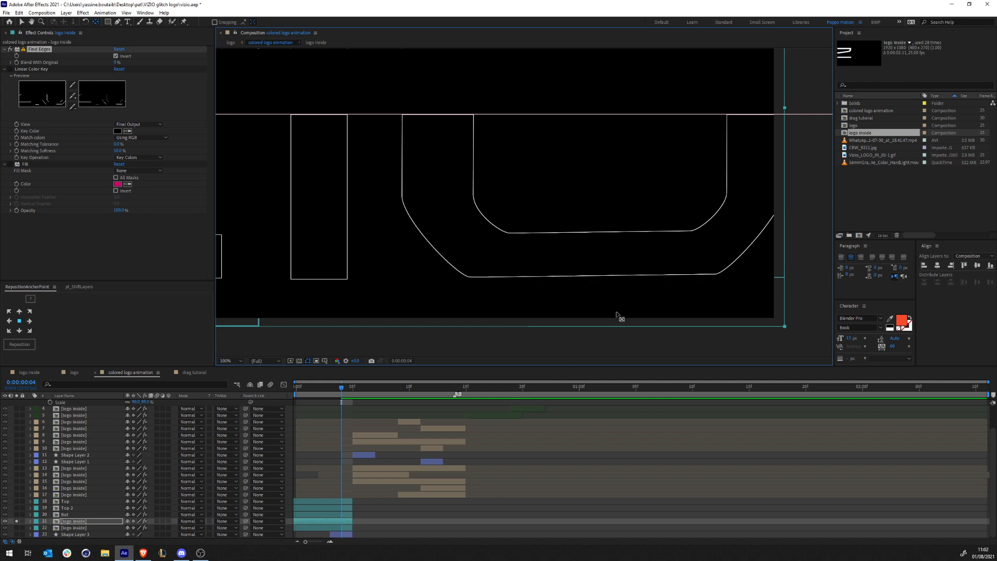
{"action": "scroll", "coordinate": [550, 260], "scroll_direction": "down", "scroll_amount": 2}
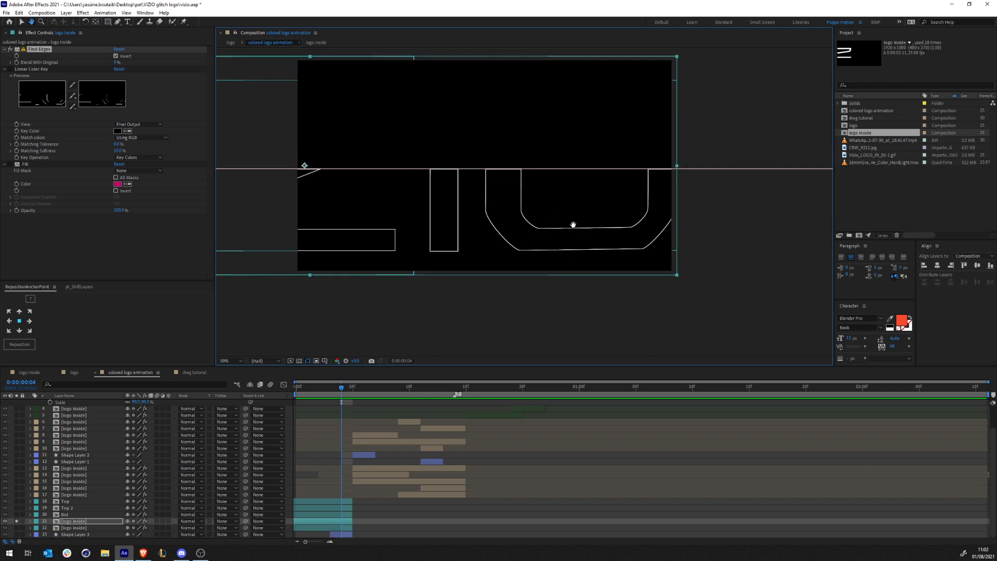
Re-enable Linear Color Key, show the transparency grid, and compare the outline layer with the key off and on.
{"action": "left_click", "coordinate": [9, 72]}
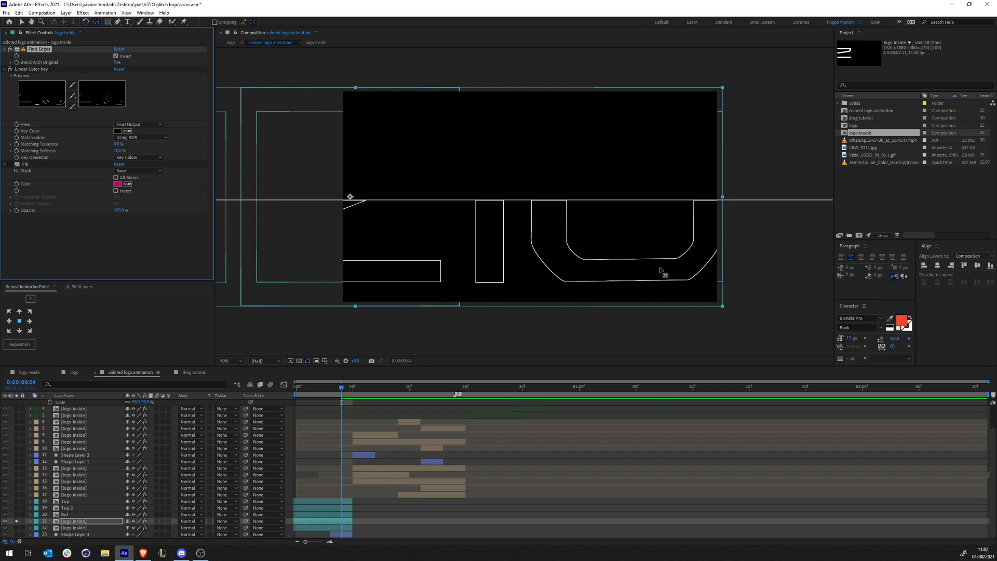
{"action": "left_click", "coordinate": [299, 361]}
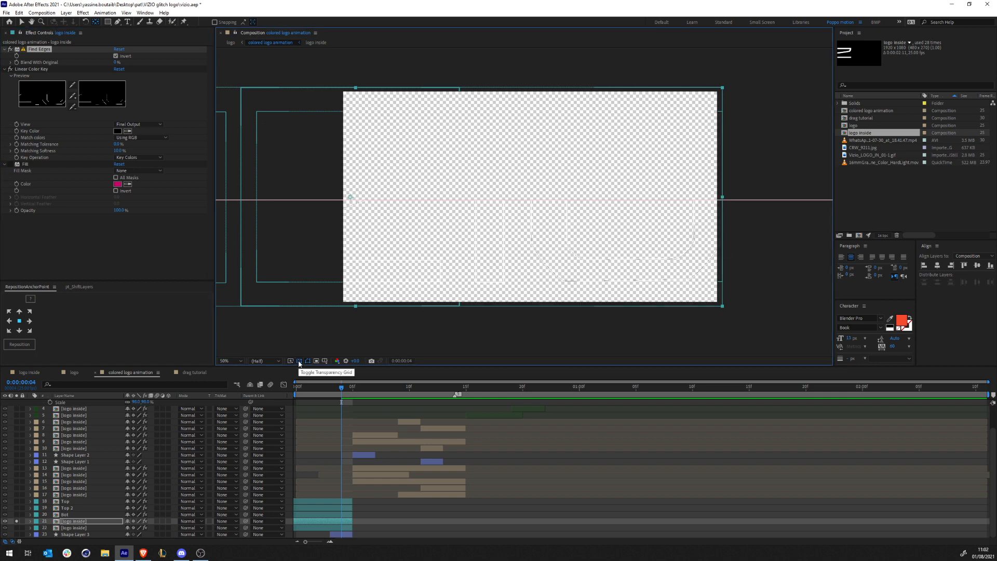
{"action": "left_click", "coordinate": [10, 70]}
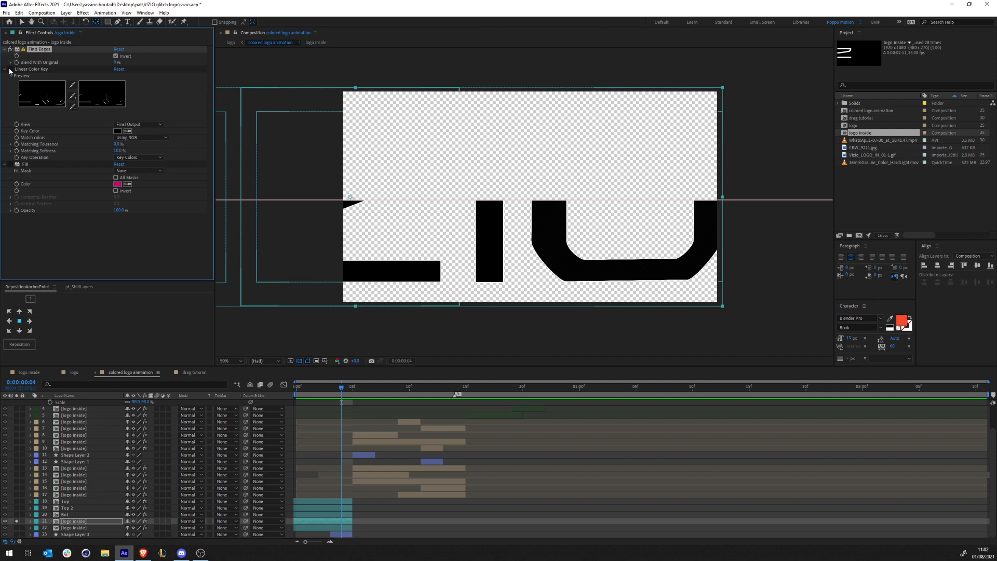
{"action": "left_click", "coordinate": [10, 70]}
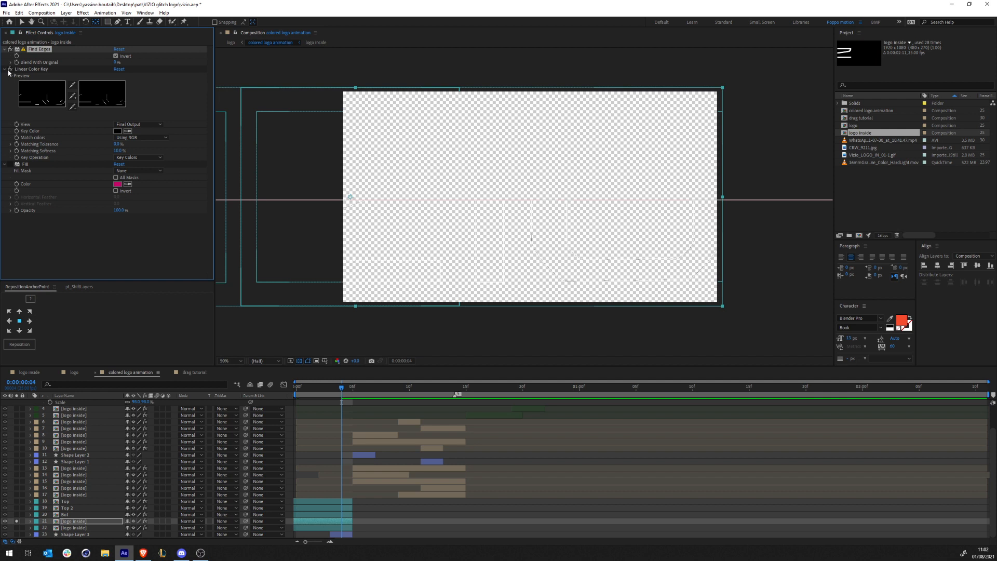
Compare the outline layer once more without Linear Color Key, and switch that key and the Fill effect back on.
{"action": "left_click", "coordinate": [10, 70]}
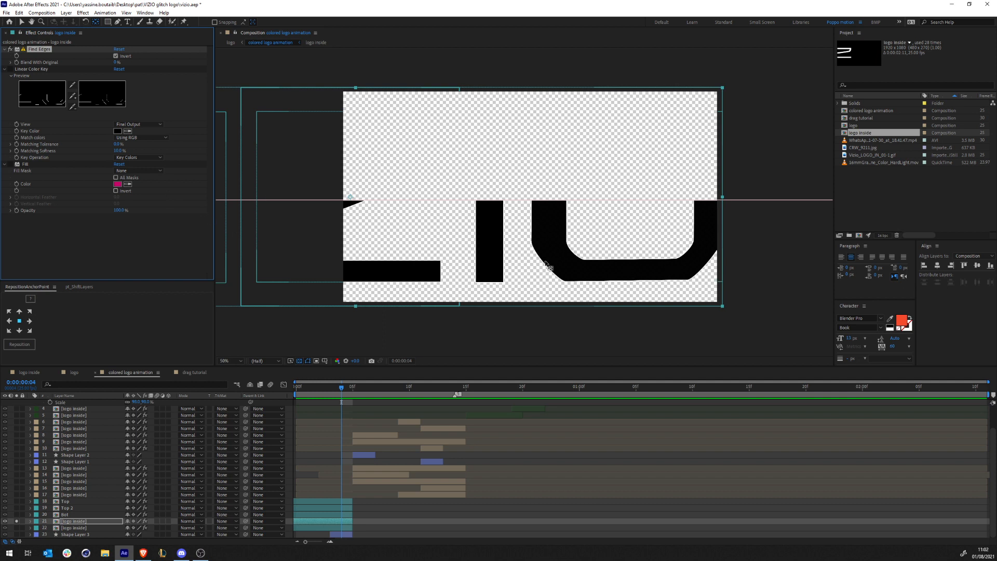
{"action": "left_click", "coordinate": [31, 69]}
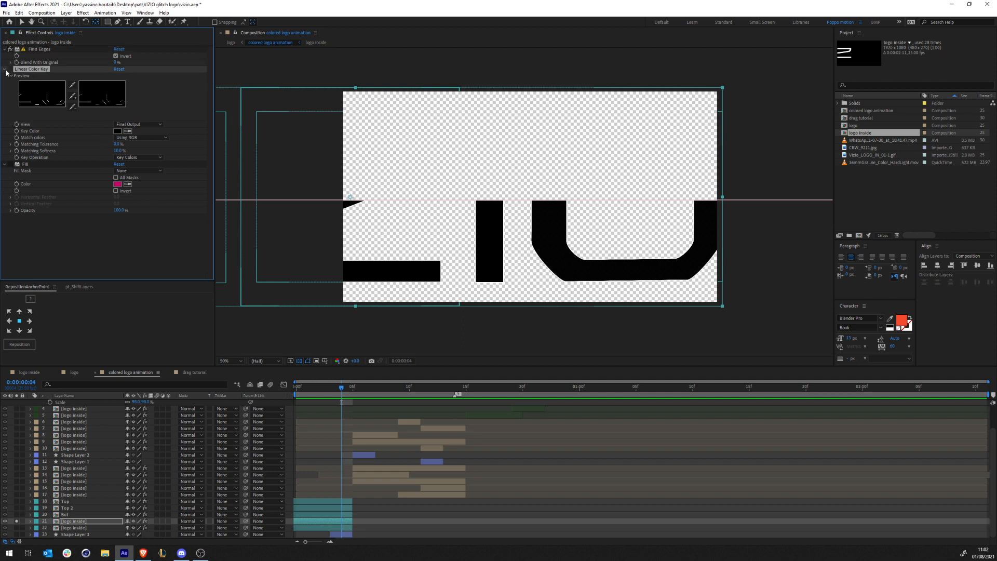
{"action": "left_click", "coordinate": [9, 69]}
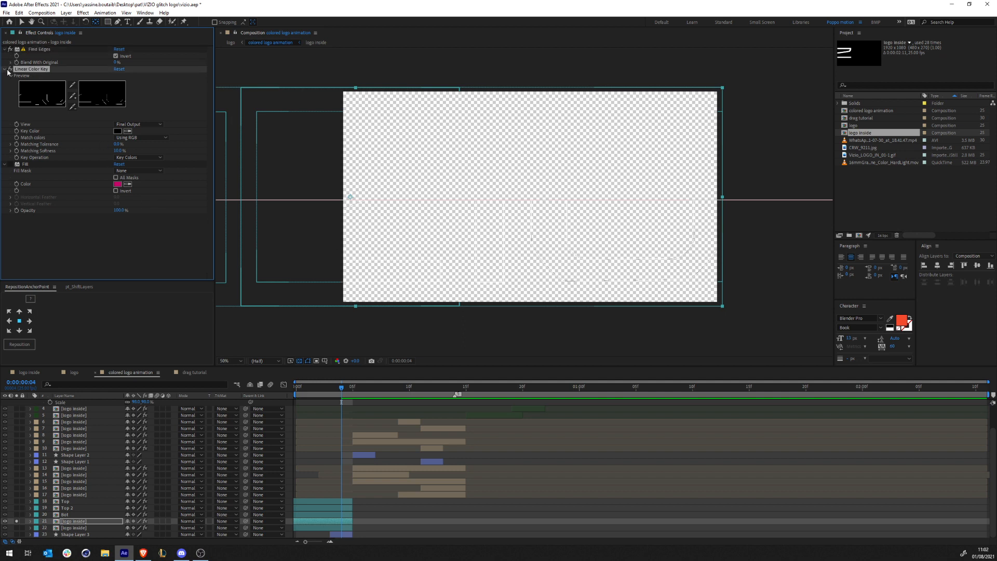
{"action": "left_click", "coordinate": [10, 164]}
Open the drag tutorial composition and move the playhead to 0:00:00:07, showing the whole frame.
{"action": "left_click", "coordinate": [200, 373]}
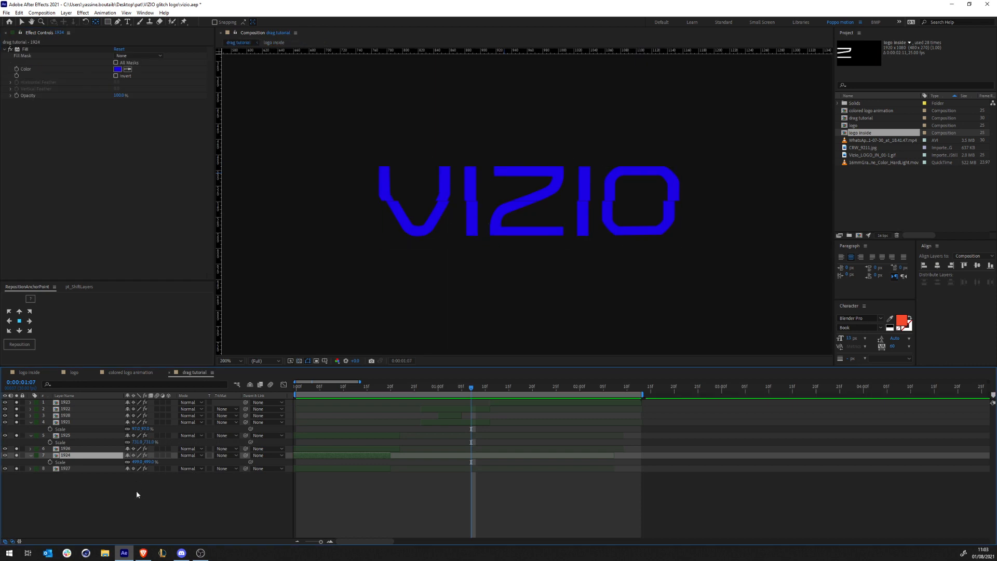
{"action": "left_click", "coordinate": [486, 409]}
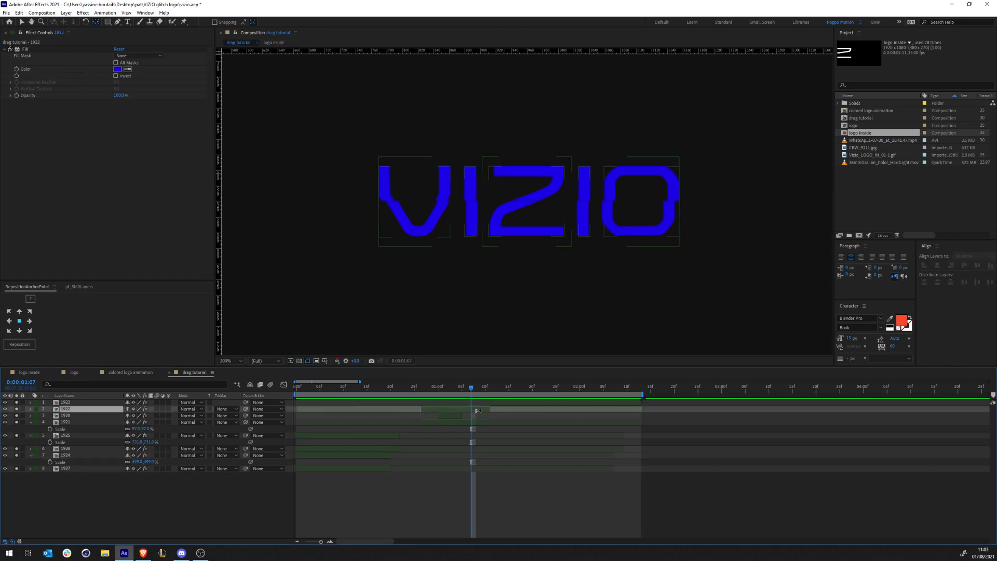
{"action": "left_click", "coordinate": [467, 390]}
{"action": "left_click_drag", "start_coordinate": [463, 390], "coordinate": [329, 391]}
{"action": "scroll", "coordinate": [669, 225], "scroll_direction": "down", "scroll_amount": 4}
{"action": "left_click_drag", "start_coordinate": [668, 225], "coordinate": [573, 216]}
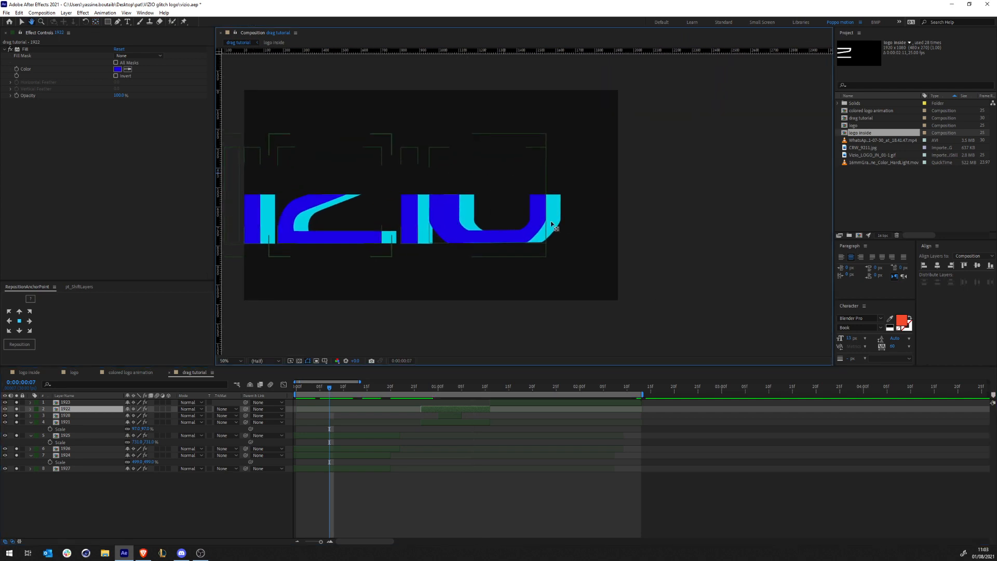
Duplicate the blue logo layer 1924 and solo the copy.
{"action": "left_click", "coordinate": [78, 469]}
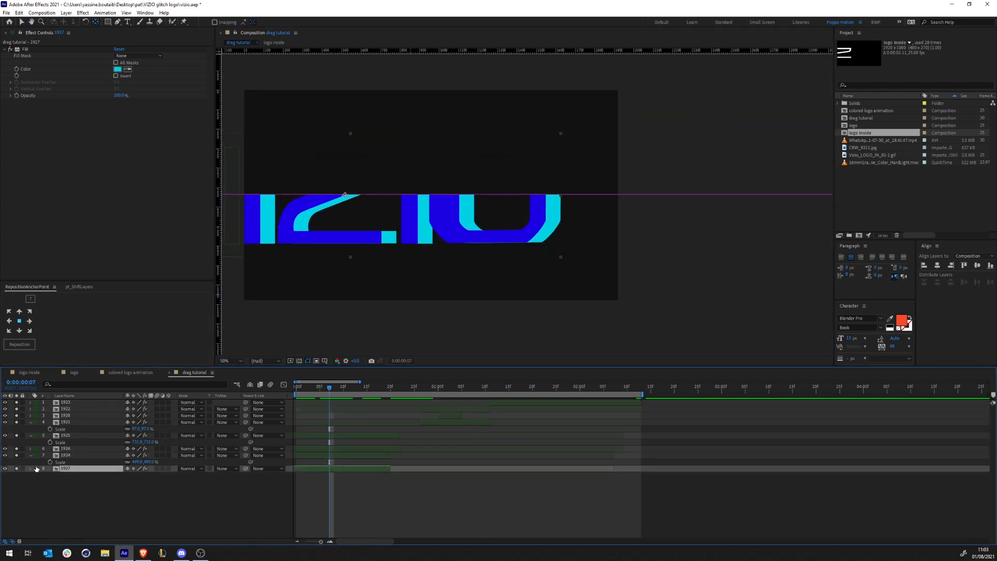
{"action": "left_click", "coordinate": [73, 455]}
{"action": "key", "text": "ctrl+d"}
{"action": "left_click_drag", "start_coordinate": [16, 402], "coordinate": [15, 440]}
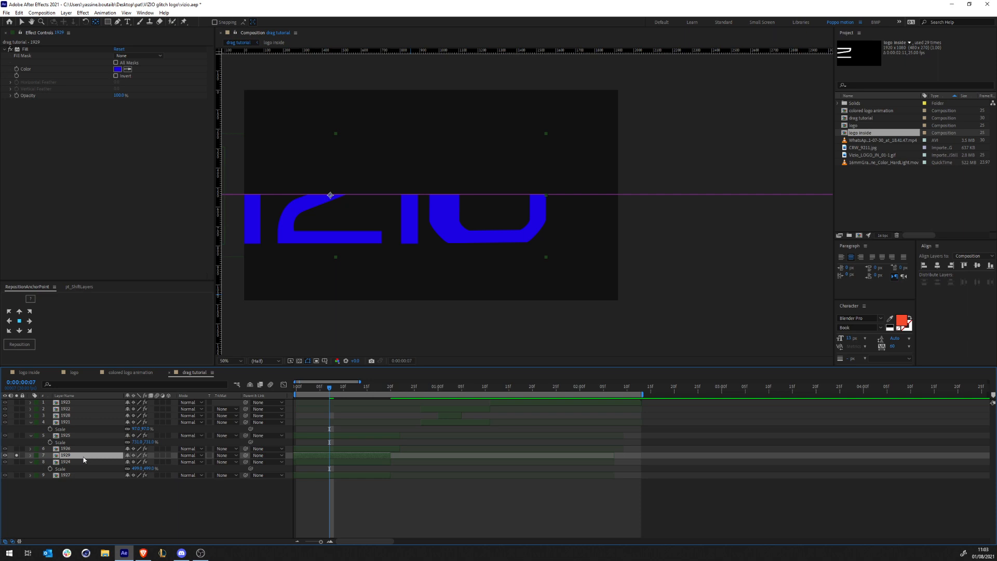
Change the copy's Fill color to magenta, then disable and collapse the Fill effect.
{"action": "left_click", "coordinate": [117, 69]}
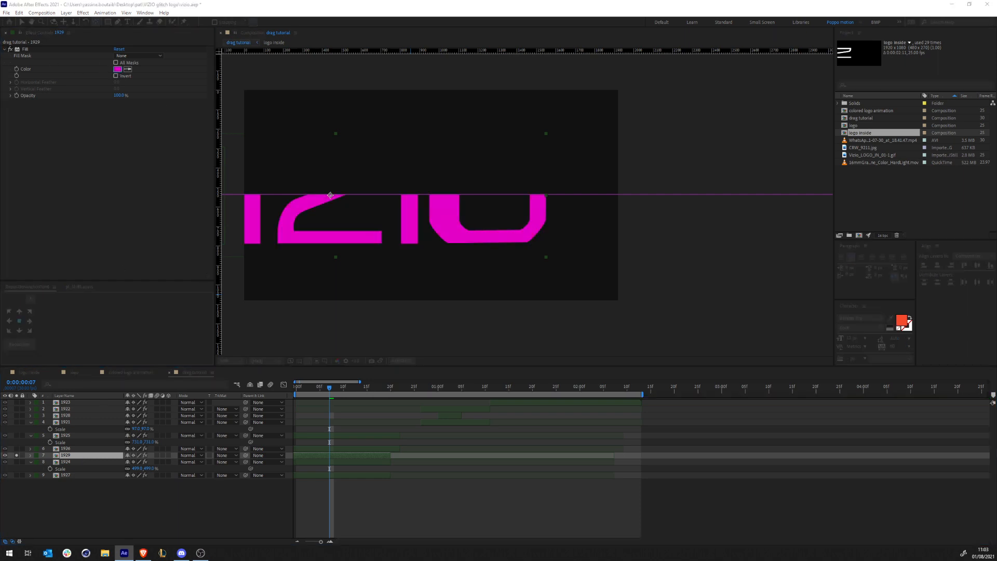
{"action": "left_click", "coordinate": [305, 143]}
{"action": "left_click", "coordinate": [10, 49]}
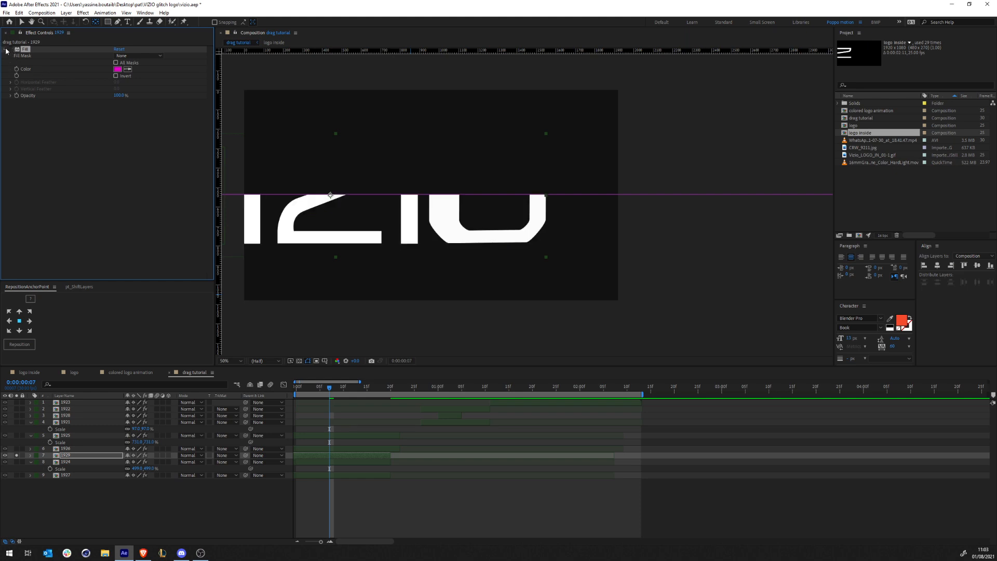
{"action": "left_click", "coordinate": [4, 50]}
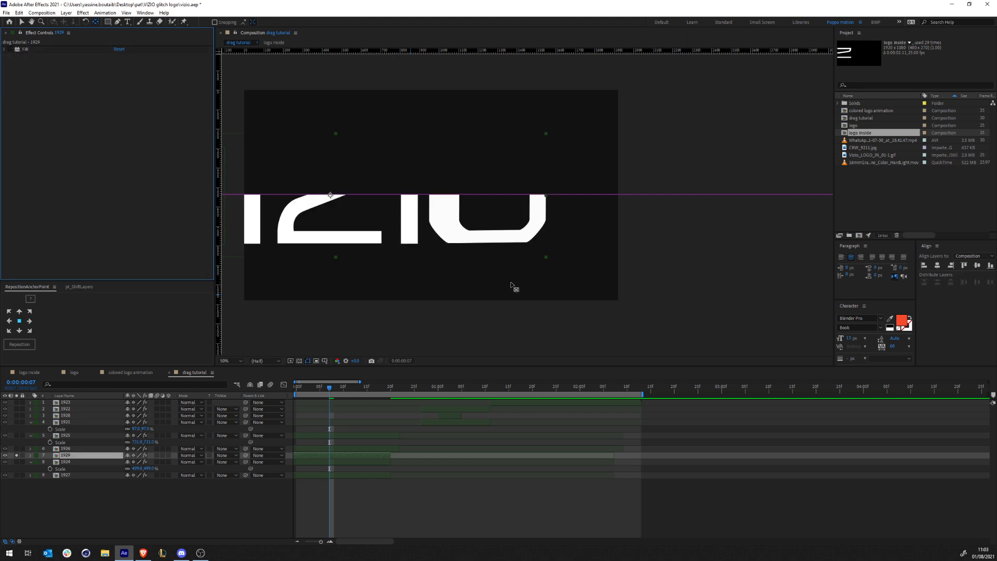
Apply Find Edges to the soloed copy and enable its Invert option to outline the letters.
{"action": "key", "text": "ctrl+space"}
{"action": "type", "text": "find"}
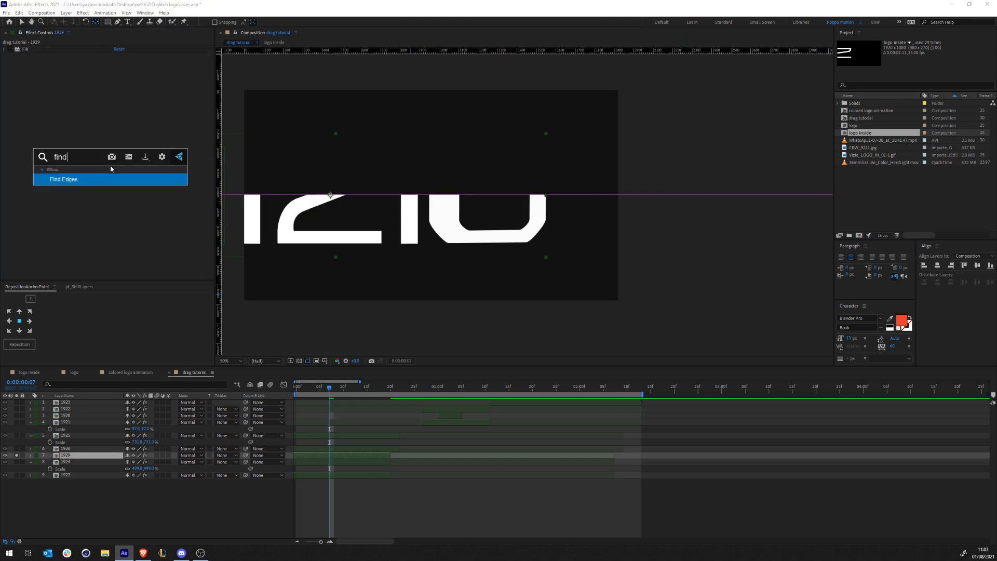
{"action": "key", "text": "Return"}
{"action": "key", "text": "v"}
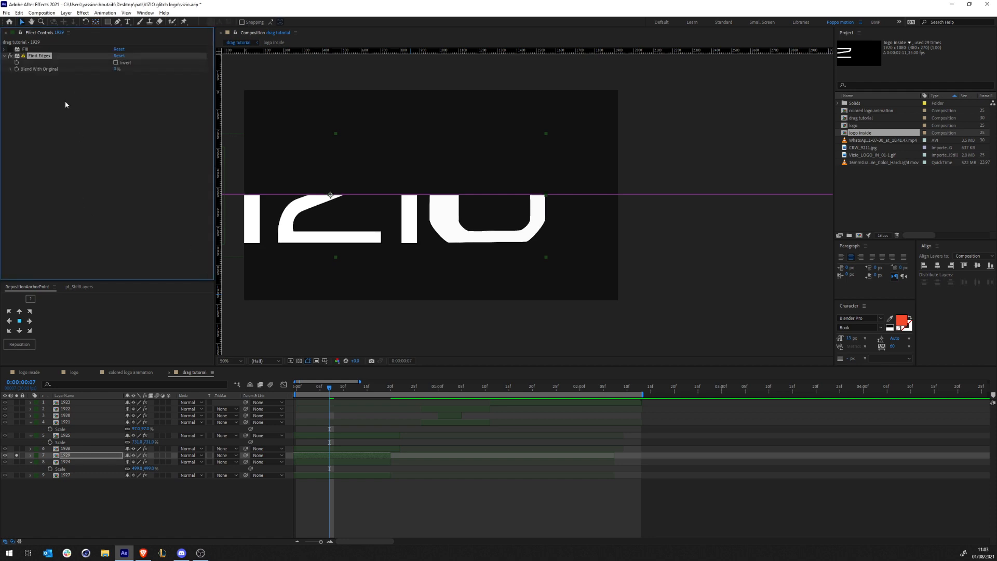
{"action": "left_click", "coordinate": [116, 63]}
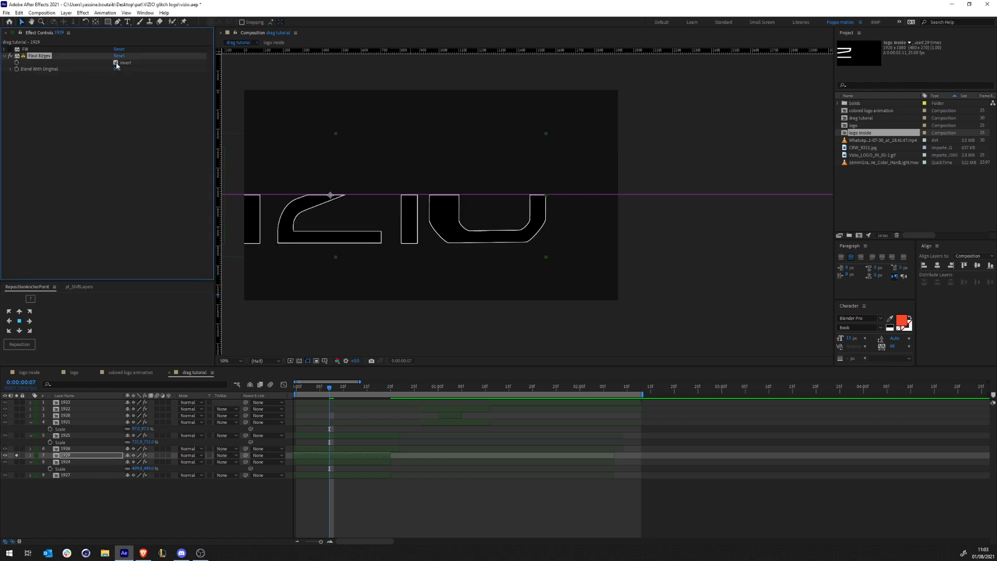
{"action": "left_click", "coordinate": [299, 360]}
{"action": "left_click", "coordinate": [299, 361]}
Add Linear Color Key to the copy and sample the black inside the letters as its key color.
{"action": "key", "text": "ctrl+space"}
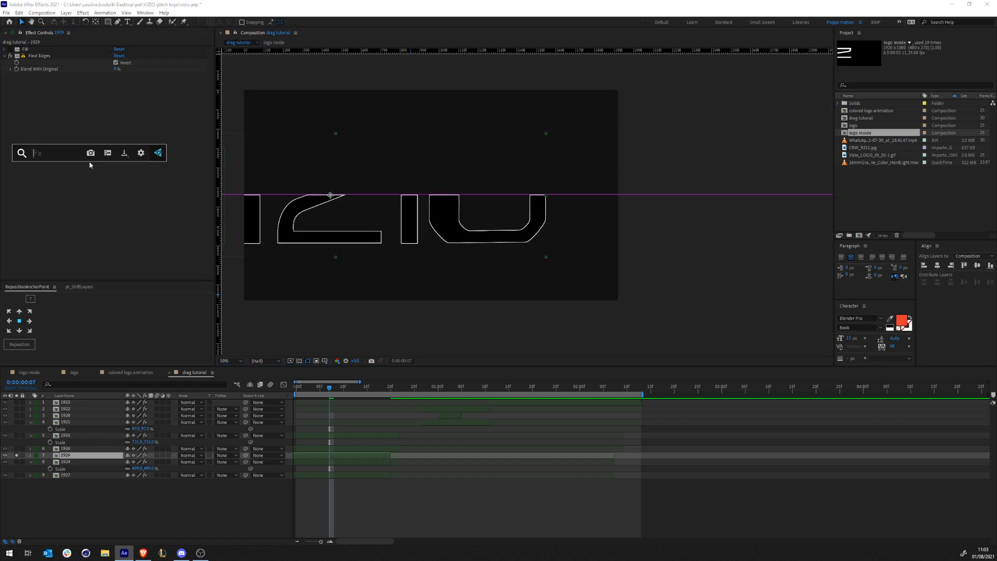
{"action": "type", "text": "linear"}
{"action": "key", "text": "Return"}
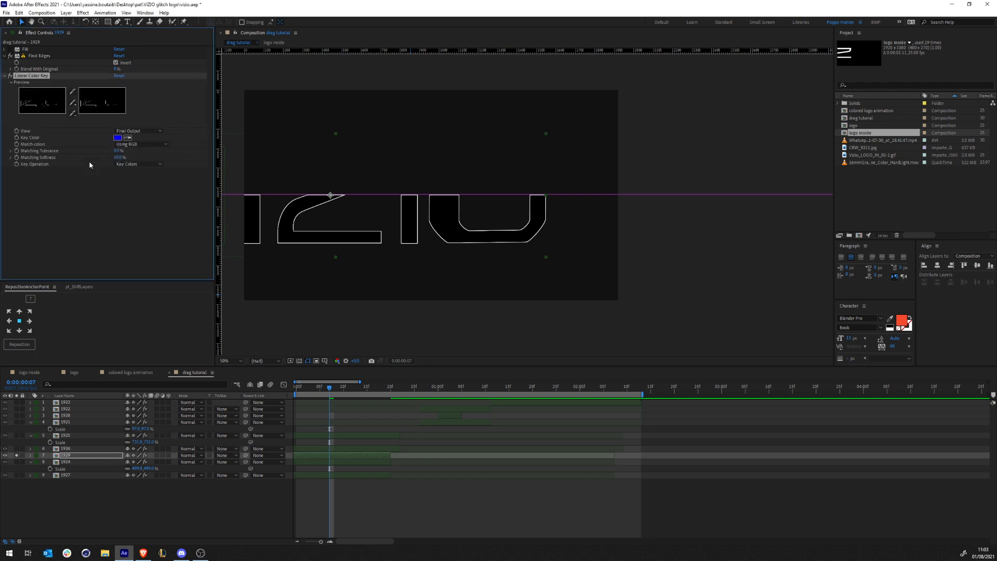
{"action": "left_click", "coordinate": [128, 138]}
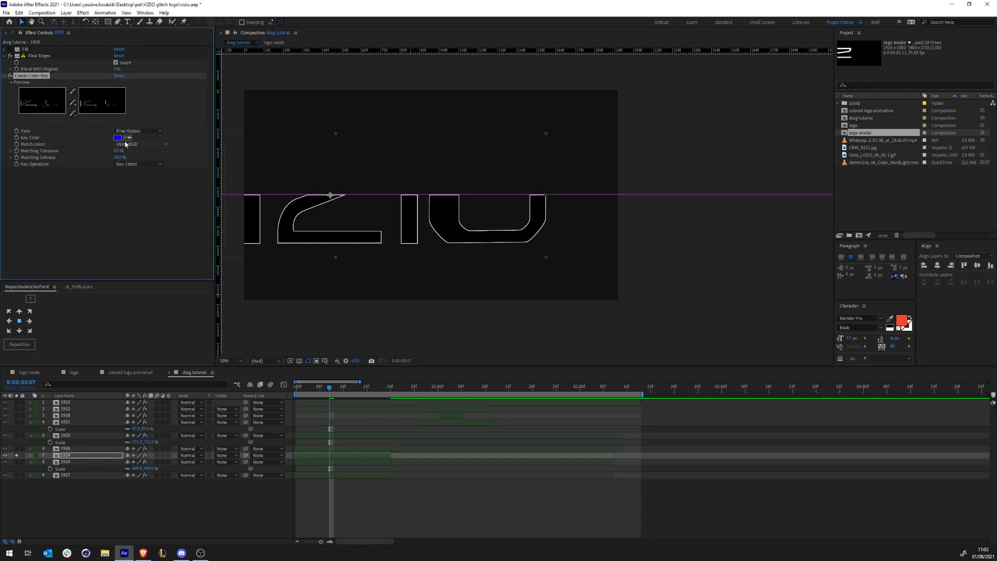
{"action": "left_click", "coordinate": [297, 234]}
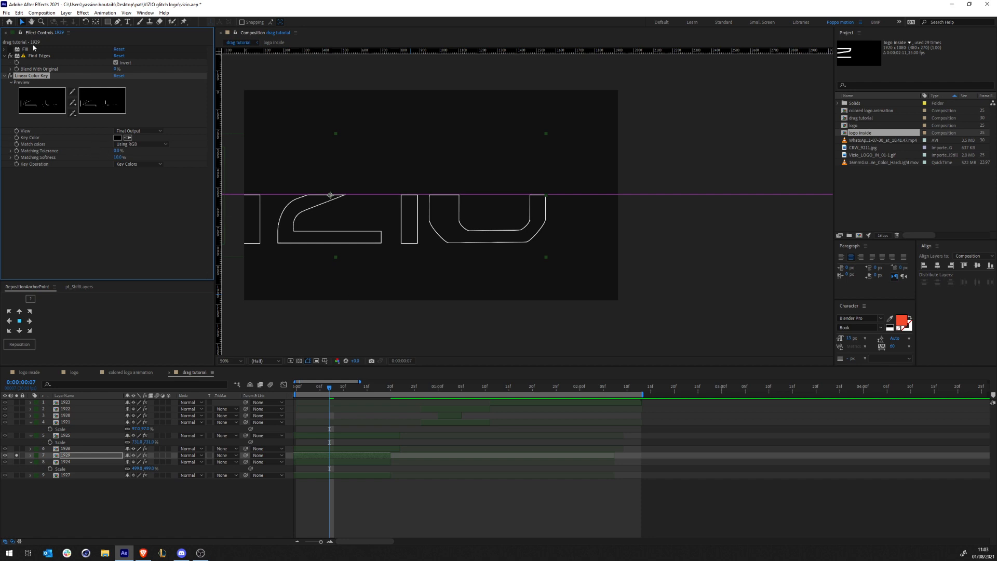
Move the Fill effect to the end of the copy's effect stack, after Linear Color Key.
{"action": "left_click_drag", "start_coordinate": [33, 51], "coordinate": [13, 169]}
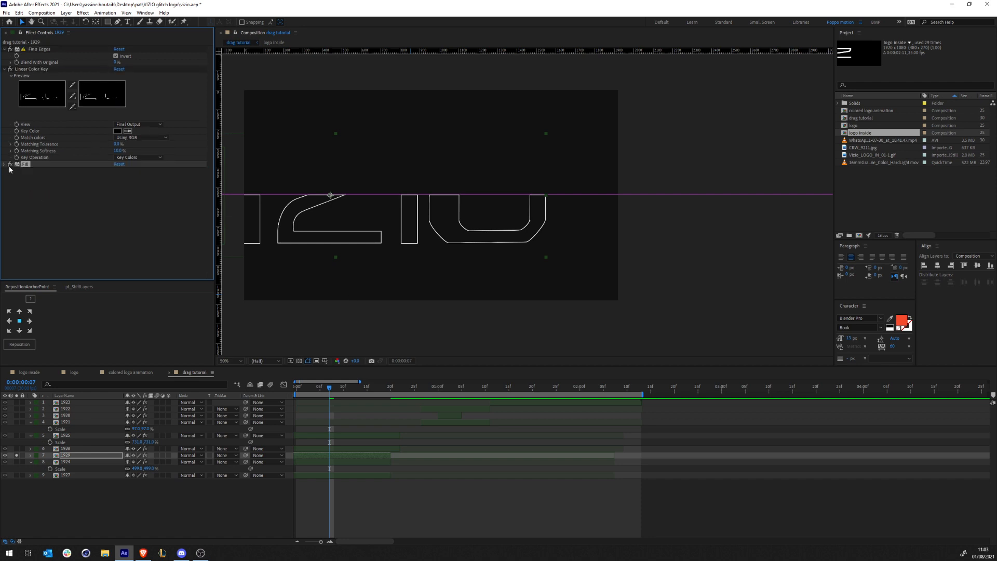
Un-solo the pink outline layer 1929 and add a rectangular mask around its letter O, set to Intersect mode.
{"action": "left_click", "coordinate": [16, 454]}
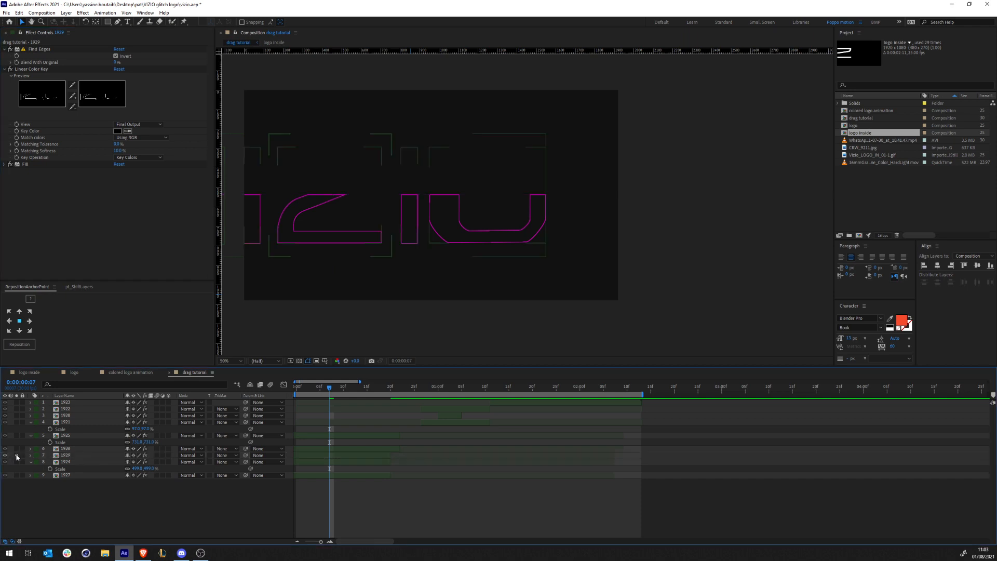
{"action": "left_click", "coordinate": [66, 456]}
{"action": "left_click", "coordinate": [107, 22]}
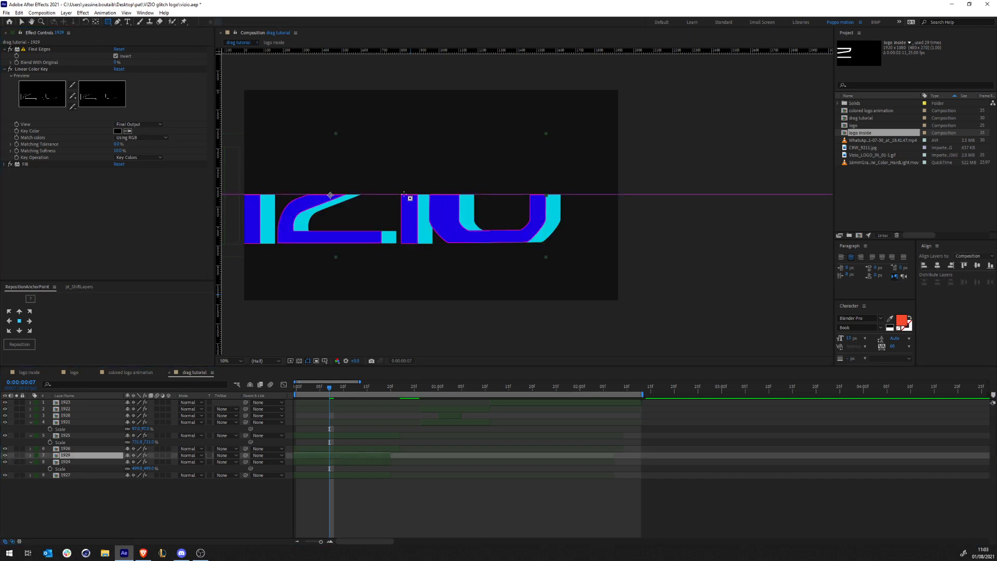
{"action": "left_click_drag", "start_coordinate": [419, 172], "coordinate": [598, 282]}
{"action": "left_click", "coordinate": [139, 475]}
{"action": "left_click", "coordinate": [148, 509]}
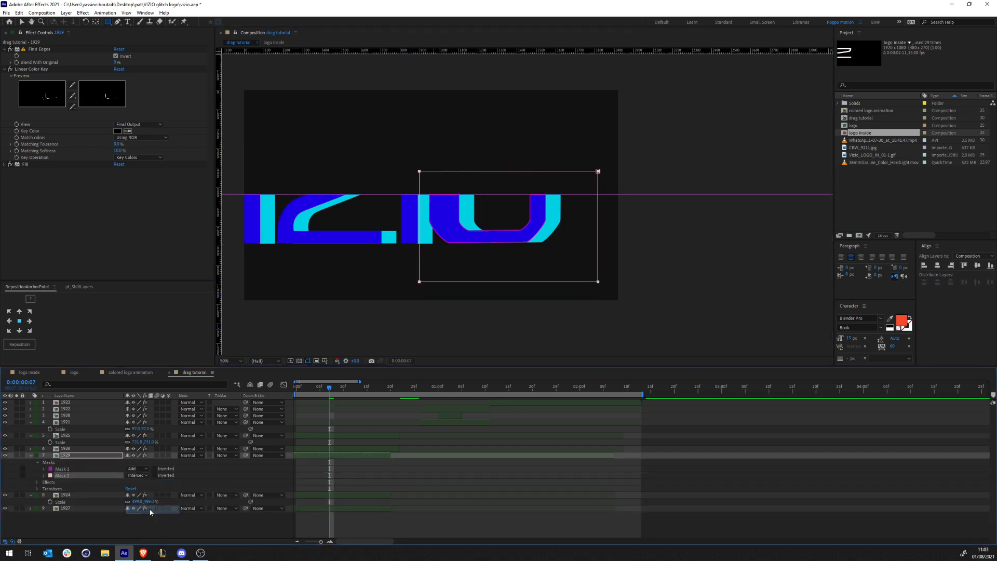
Shift the masked O outline to the right of the logo and place layer 1929 at the bottom of the layer stack.
{"action": "key", "text": "v"}
{"action": "left_click", "coordinate": [73, 456]}
{"action": "left_click_drag", "start_coordinate": [463, 235], "coordinate": [514, 234]}
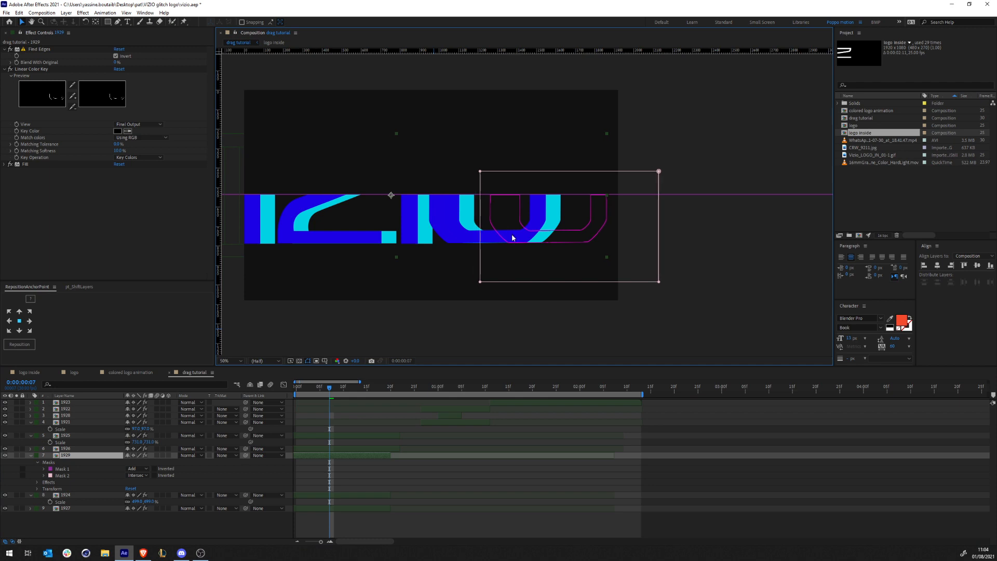
{"action": "left_click_drag", "start_coordinate": [76, 459], "coordinate": [68, 518]}
{"action": "left_click", "coordinate": [98, 524]}
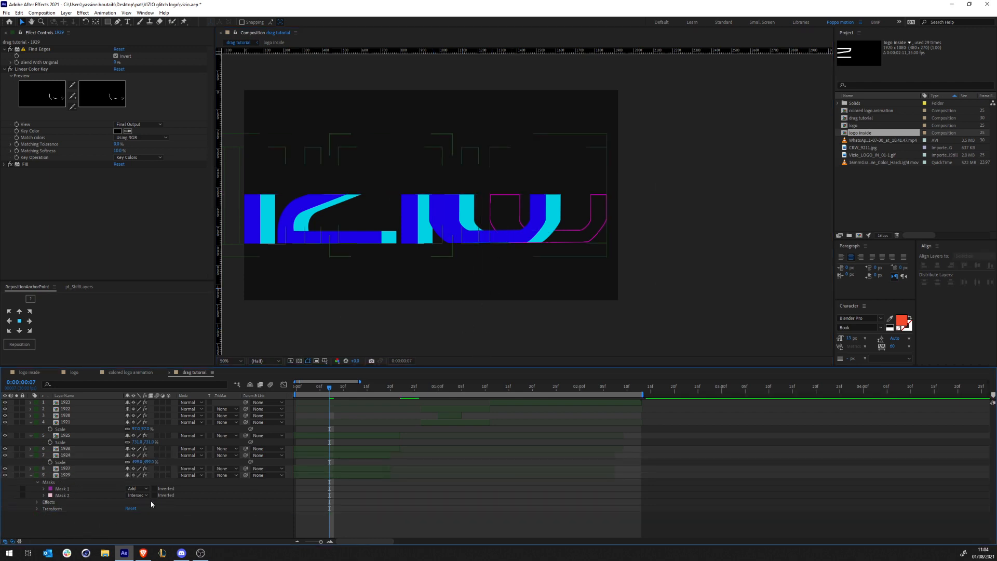
Preview the animation from the start and move the playhead to 0:00:01:03, where the full VIZIO logo shows.
{"action": "key", "text": "space"}
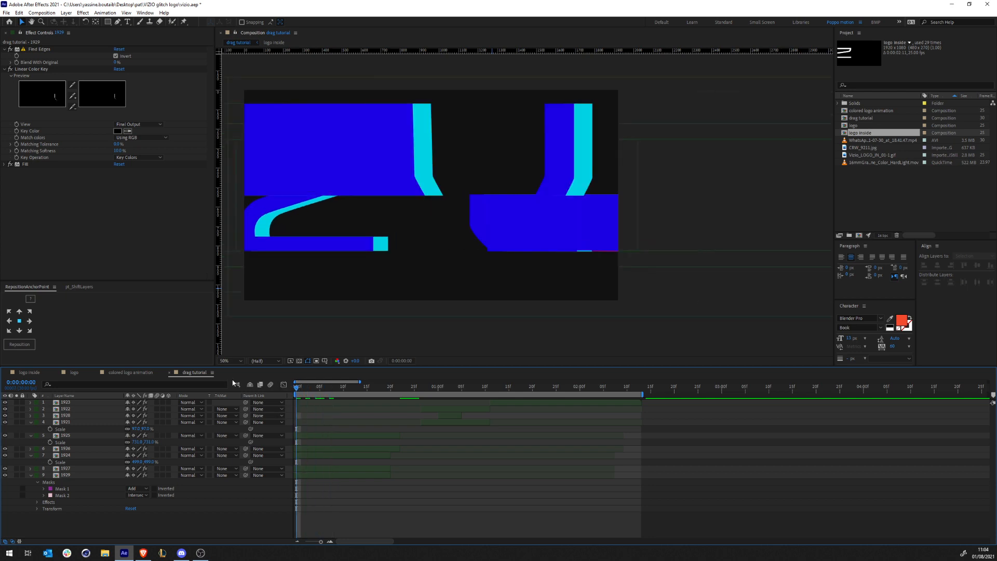
{"action": "left_click", "coordinate": [429, 388]}
{"action": "left_click_drag", "start_coordinate": [430, 390], "coordinate": [453, 390]}
{"action": "scroll", "coordinate": [475, 242], "scroll_direction": "up", "scroll_amount": 1}
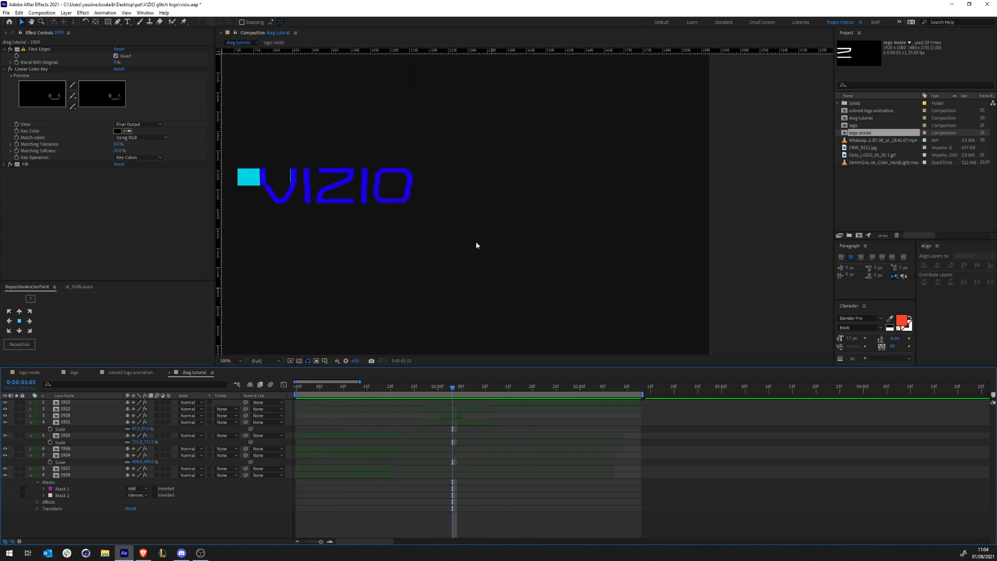
Duplicate the Find Edges, Linear Color Key and Fill effects on layer 1929.
{"action": "left_click", "coordinate": [39, 49]}
{"action": "left_click", "coordinate": [31, 165], "text": "shift"}
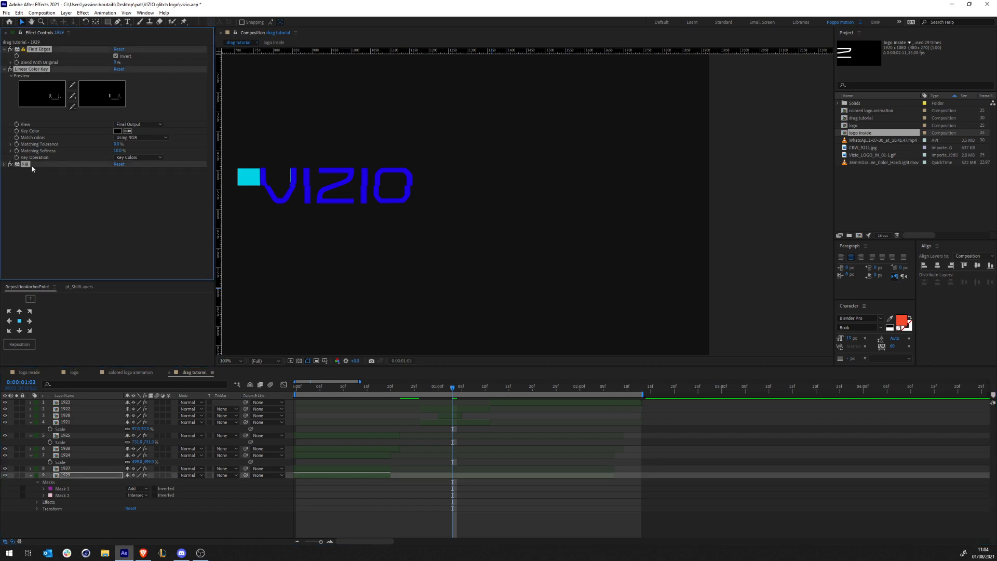
{"action": "key", "text": "ctrl+d"}
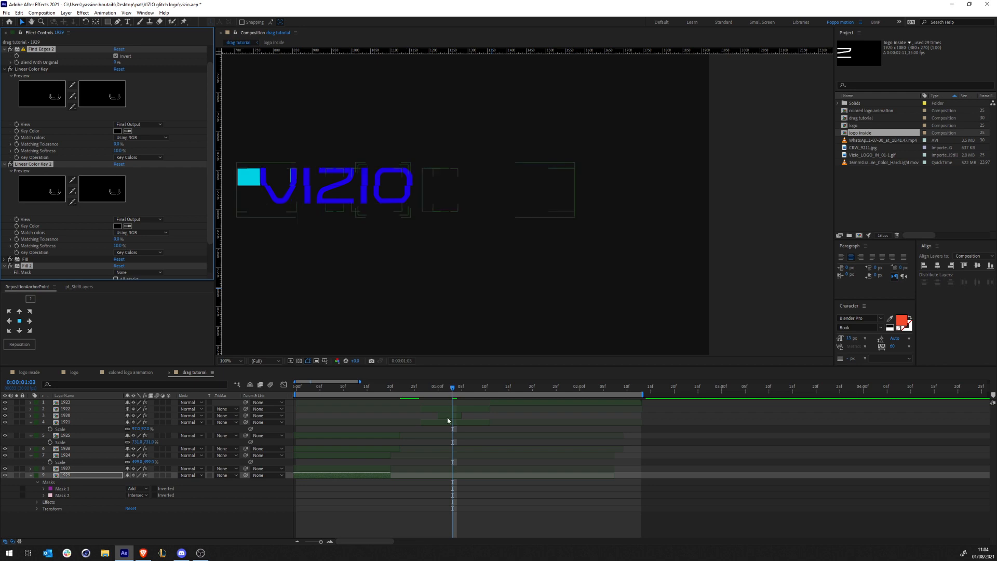
Try to paste the outline effects onto a soloed duplicate of layer 1921, with the playhead at 0:00:00:28.
{"action": "left_click", "coordinate": [449, 422]}
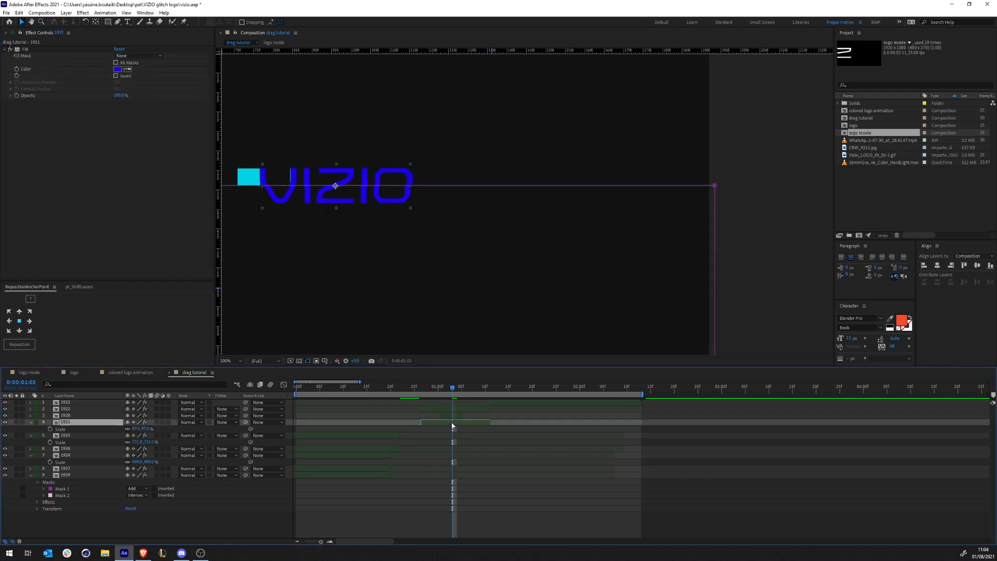
{"action": "key", "text": "ctrl+d"}
{"action": "left_click_drag", "start_coordinate": [453, 390], "coordinate": [429, 391]}
{"action": "left_click", "coordinate": [16, 422]}
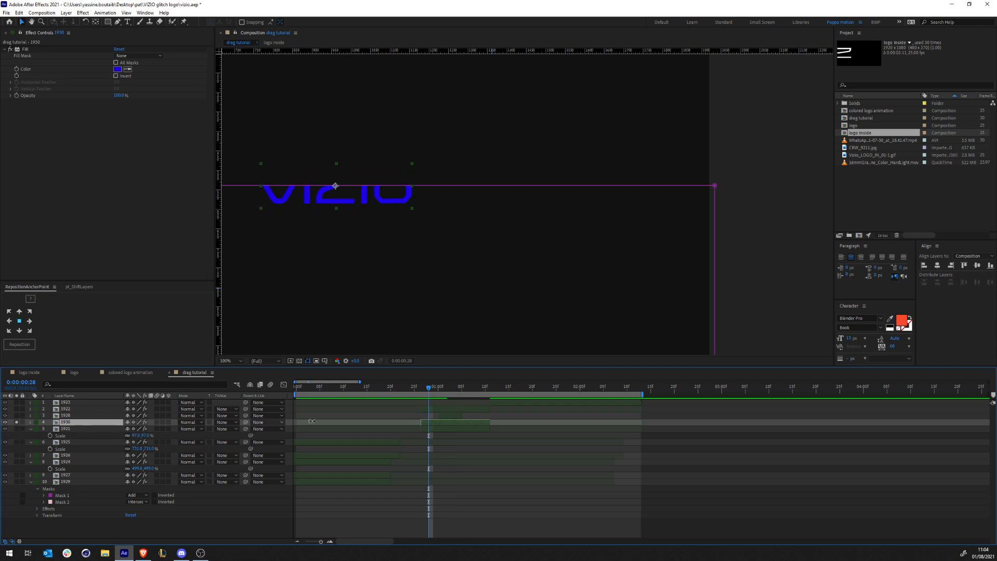
{"action": "key", "text": "ctrl+v"}
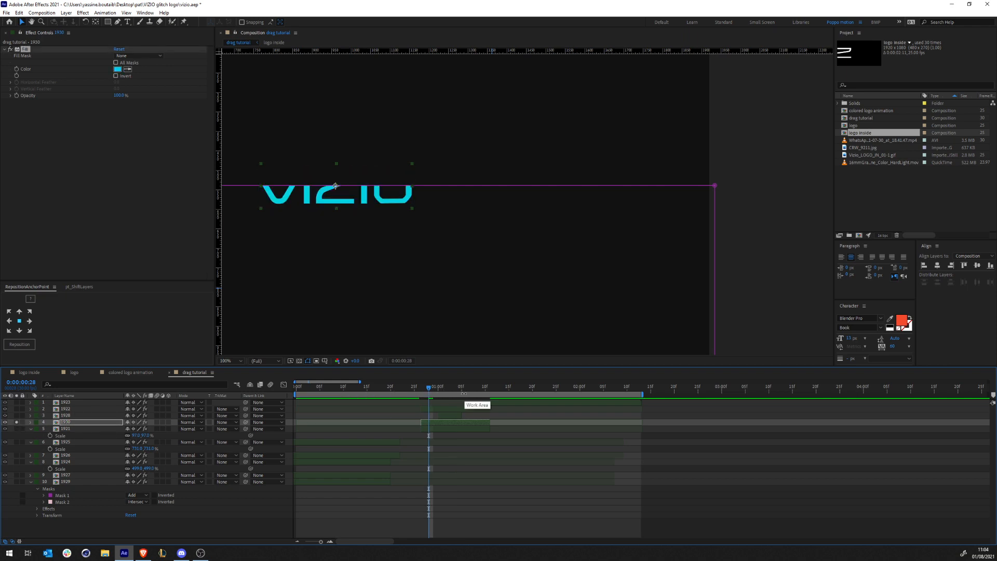
Undo the effect paste, the solo and the duplication of layer 1921, going back to 0:00:01:03.
{"action": "left_click", "coordinate": [64, 482]}
{"action": "left_click", "coordinate": [37, 50]}
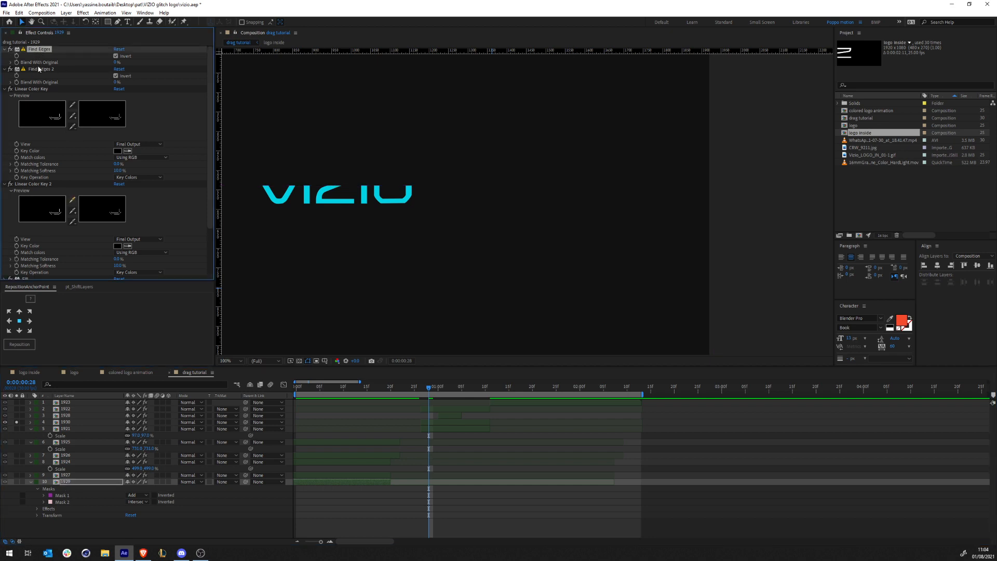
{"action": "key", "text": "ctrl+z"}
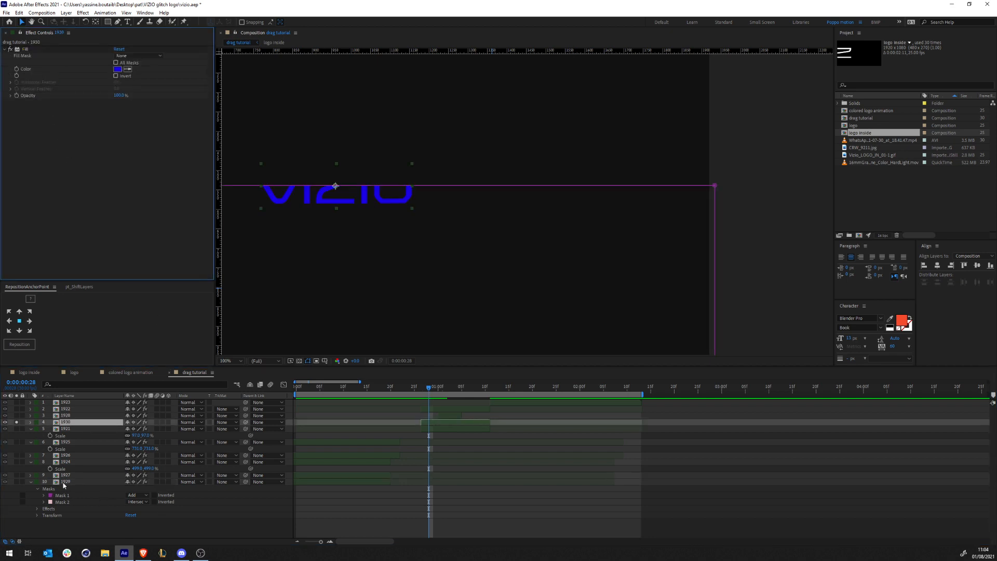
{"action": "left_click", "coordinate": [64, 482]}
{"action": "key", "text": "ctrl+z"}
{"action": "key", "text": "ctrl+z"}
{"action": "key", "text": "ctrl+z"}
{"action": "key", "text": "ctrl+z"}
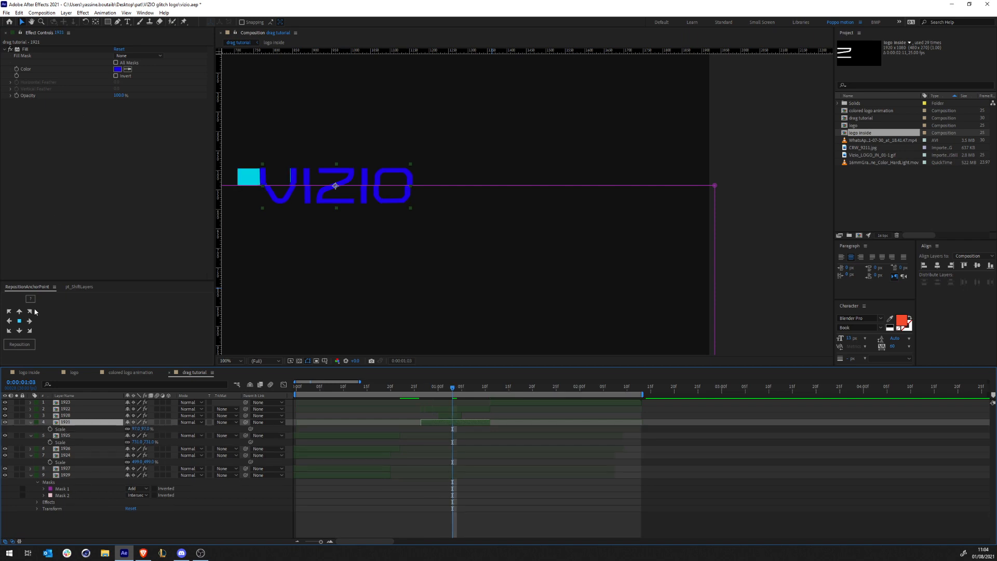
Delete the extra Find Edges 2, Linear Color Key 2 and Fill 2 effects from layer 1929.
{"action": "left_click", "coordinate": [66, 475]}
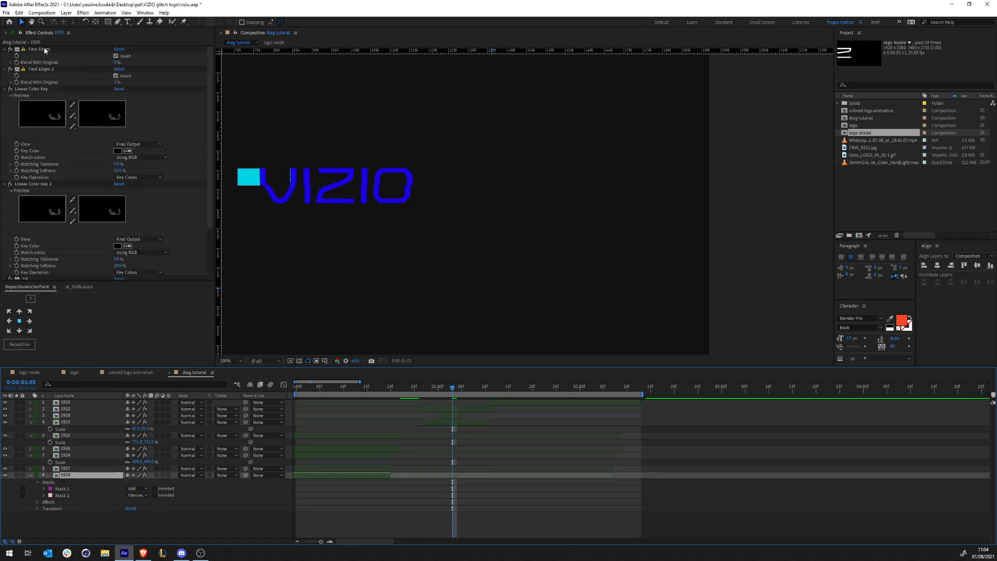
{"action": "left_click", "coordinate": [45, 50]}
{"action": "left_click", "coordinate": [46, 71]}
{"action": "key", "text": "Delete"}
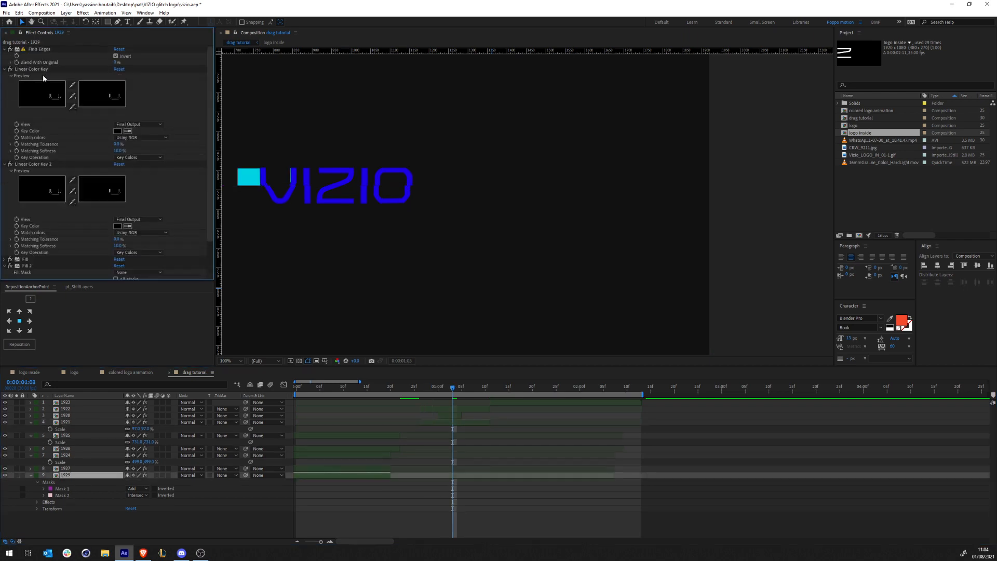
{"action": "left_click", "coordinate": [30, 164]}
{"action": "key", "text": "Delete"}
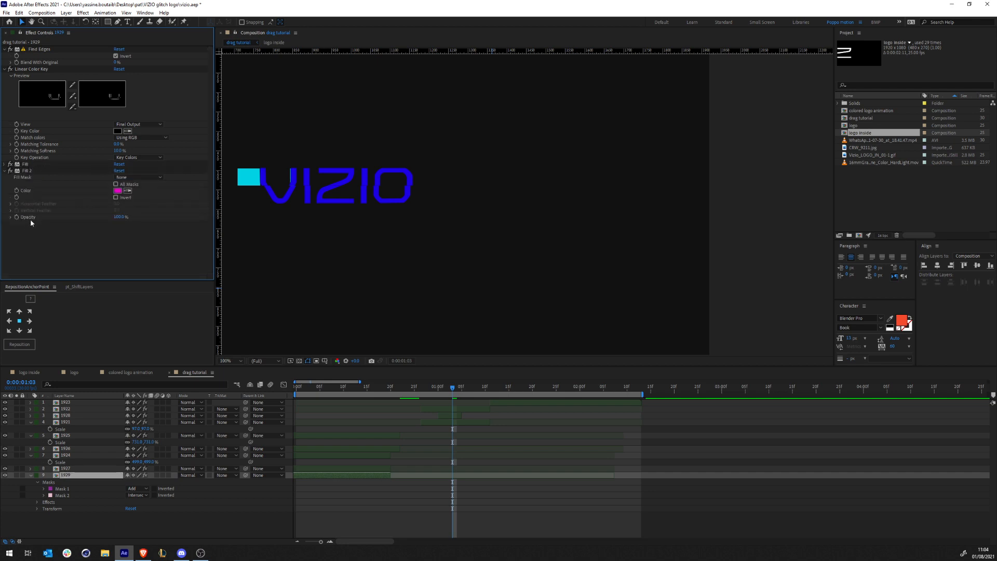
{"action": "left_click", "coordinate": [28, 171]}
{"action": "key", "text": "Delete"}
Copy the Find Edges, Linear Color Key and Fill effects of layer 1929, and make a soloed duplicate of layer 1921.
{"action": "left_click", "coordinate": [26, 164]}
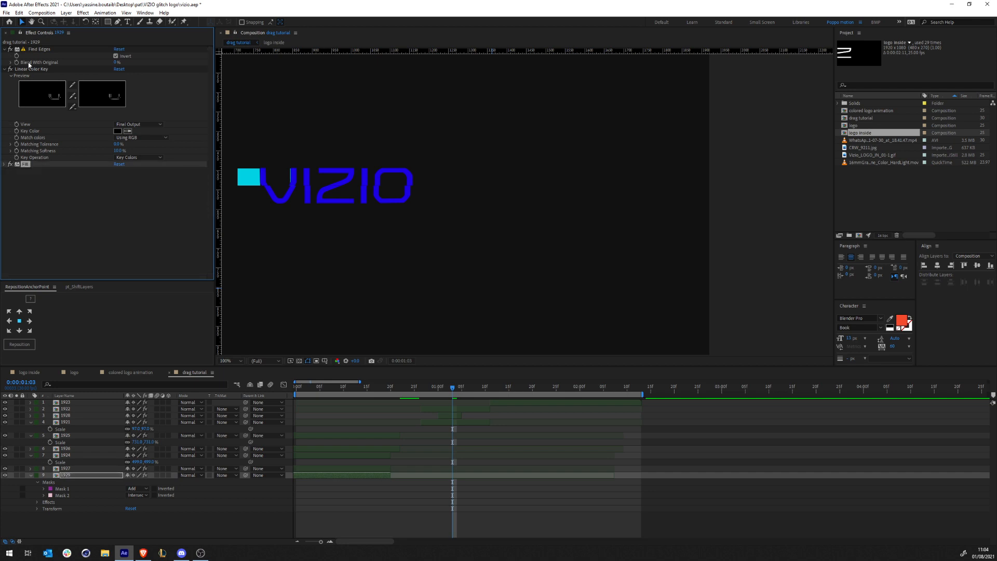
{"action": "left_click", "coordinate": [32, 49], "text": "shift"}
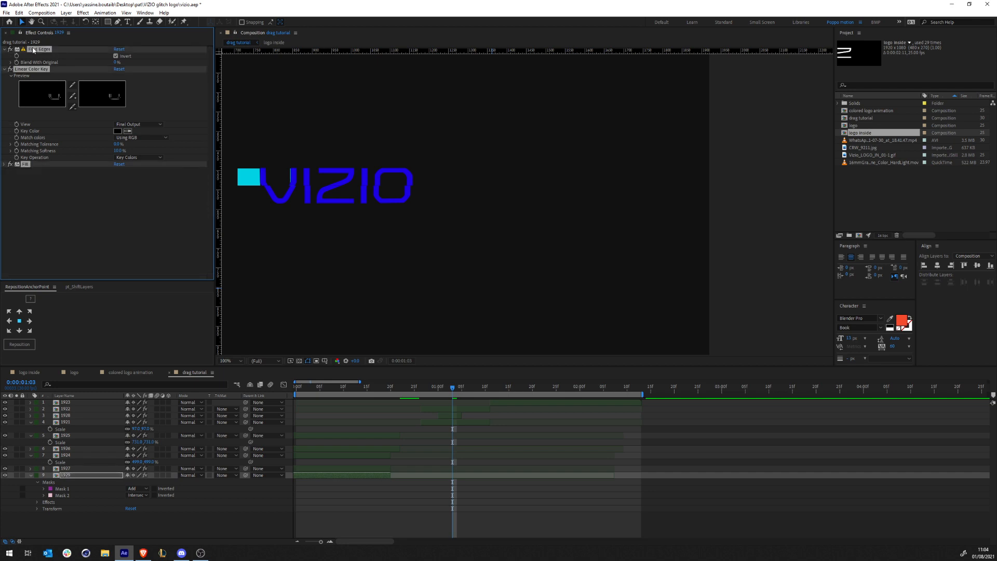
{"action": "left_click", "coordinate": [465, 421]}
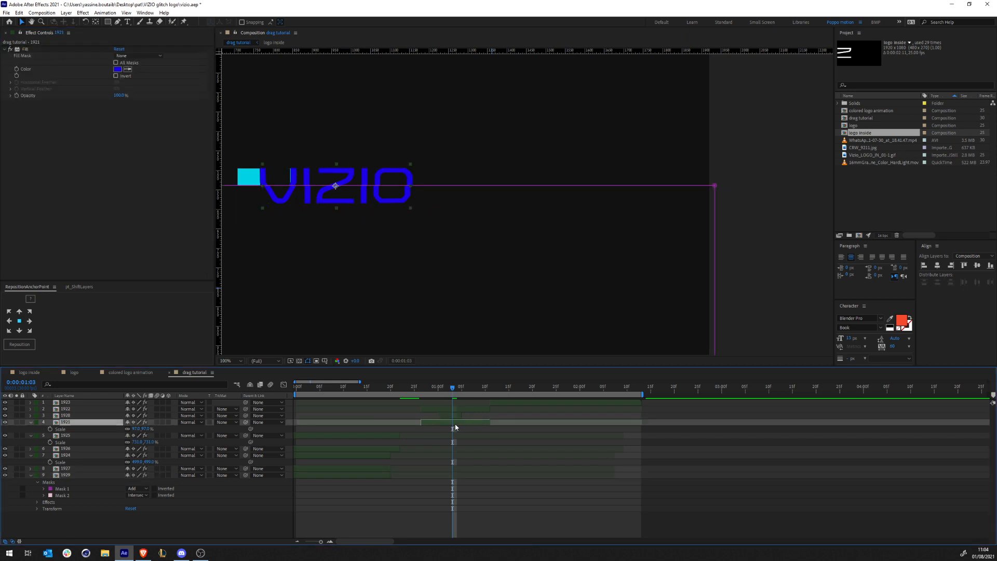
{"action": "key", "text": "ctrl+d"}
{"action": "left_click", "coordinate": [17, 422]}
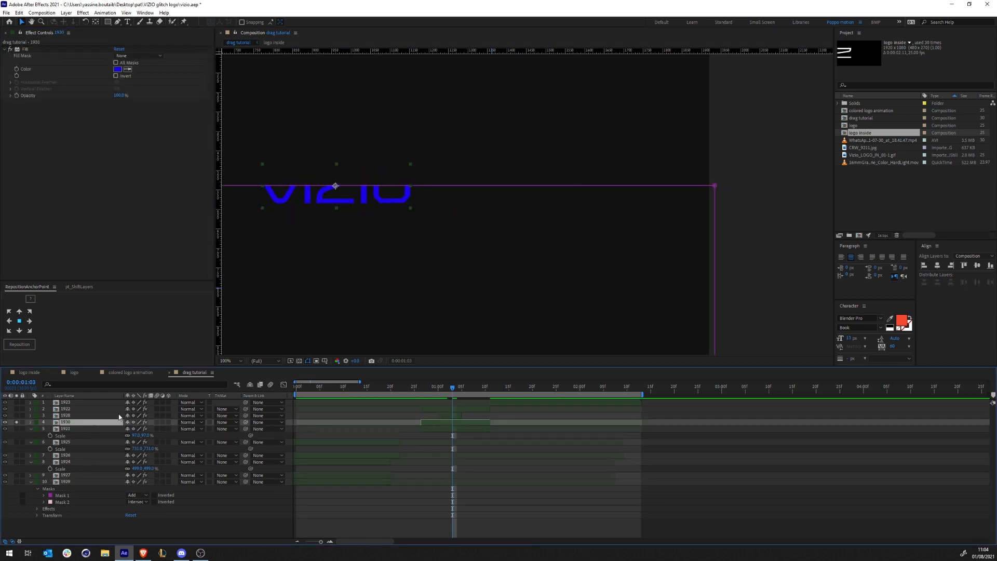
Paste the copied outline effects onto the soloed duplicate and delete its original blue Fill.
{"action": "key", "text": "ctrl+v"}
{"action": "left_click", "coordinate": [36, 50]}
{"action": "key", "text": "Delete"}
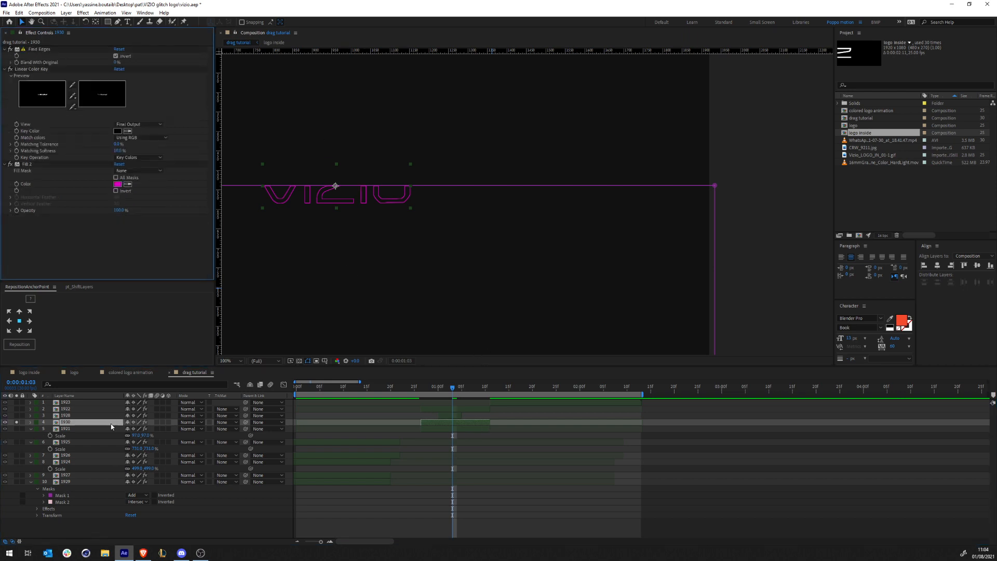
Shift the pink outline copy slightly right, un-solo it and place it below layer 1921.
{"action": "key", "text": "s"}
{"action": "left_click_drag", "start_coordinate": [328, 197], "coordinate": [357, 197]}
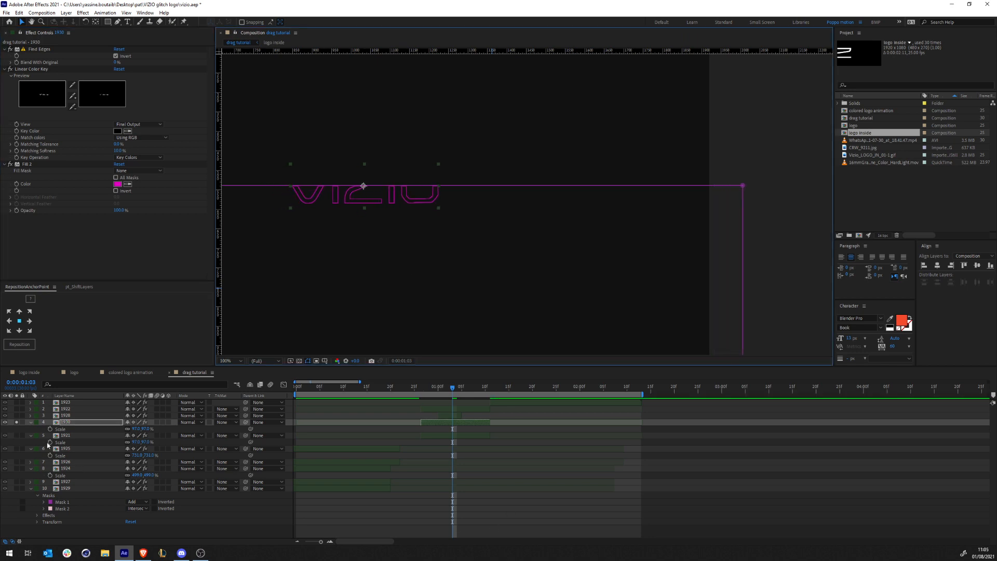
{"action": "left_click", "coordinate": [15, 423]}
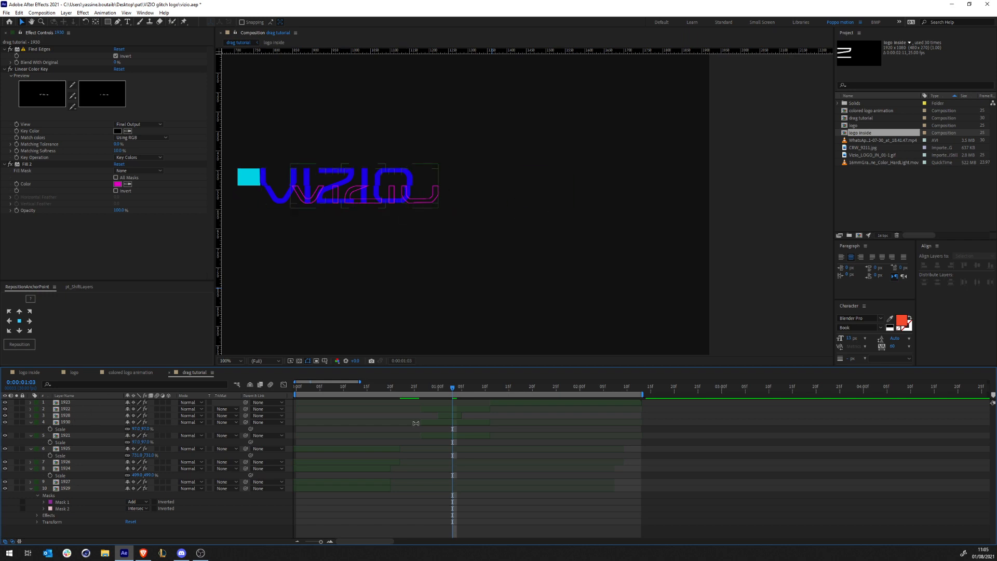
{"action": "left_click_drag", "start_coordinate": [66, 416], "coordinate": [71, 443]}
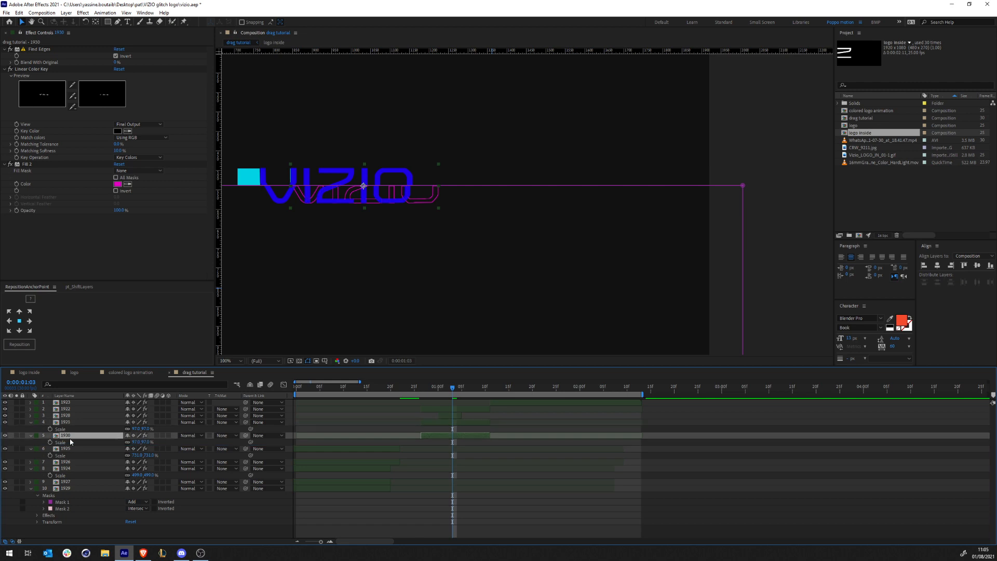
Add a rectangular mask around the letter O of the pink outline copy and set it to Intersect.
{"action": "left_click", "coordinate": [108, 22]}
{"action": "left_click_drag", "start_coordinate": [384, 167], "coordinate": [490, 223]}
{"action": "left_click", "coordinate": [139, 449]}
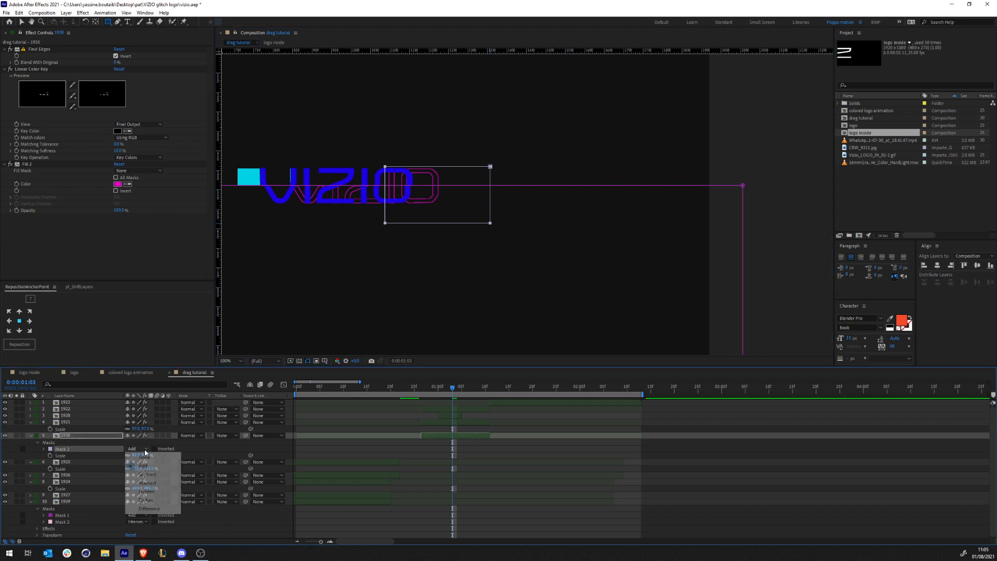
{"action": "left_click", "coordinate": [139, 478]}
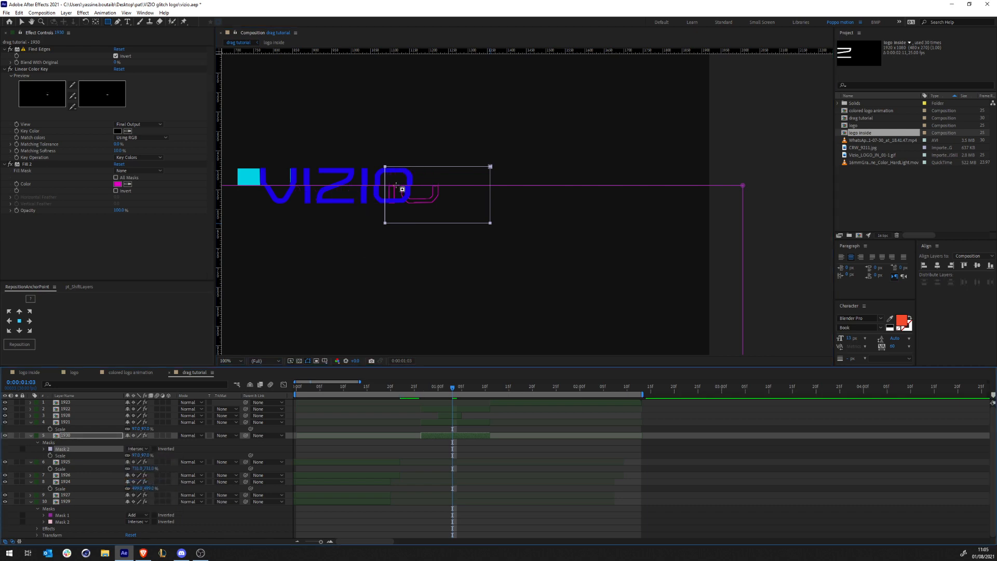
{"action": "left_click", "coordinate": [525, 516]}
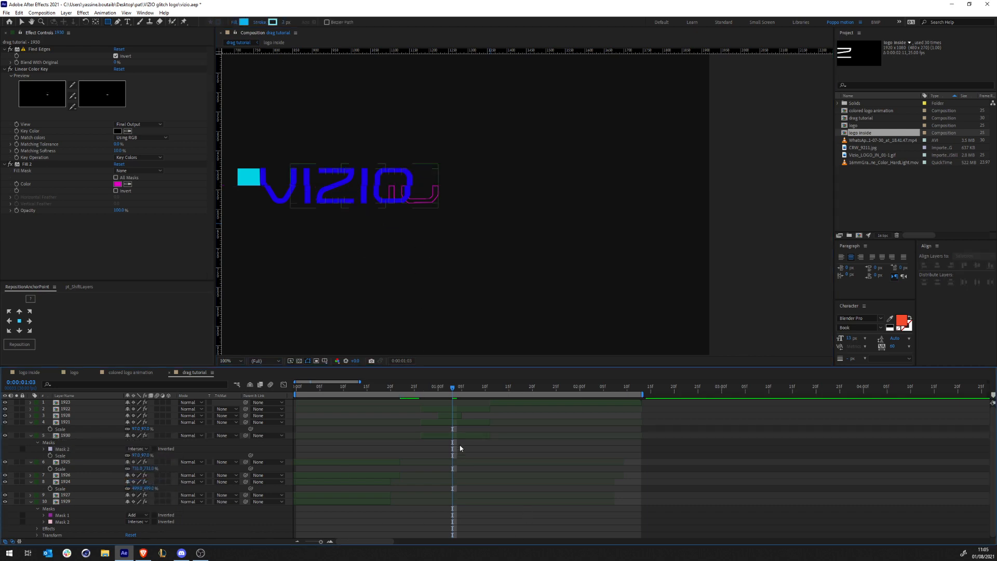
Slip the source footage within the pink outline copy to get a stretched O, and widen its mask to the right.
{"action": "key", "text": "v"}
{"action": "left_click_drag", "start_coordinate": [461, 435], "coordinate": [645, 433]}
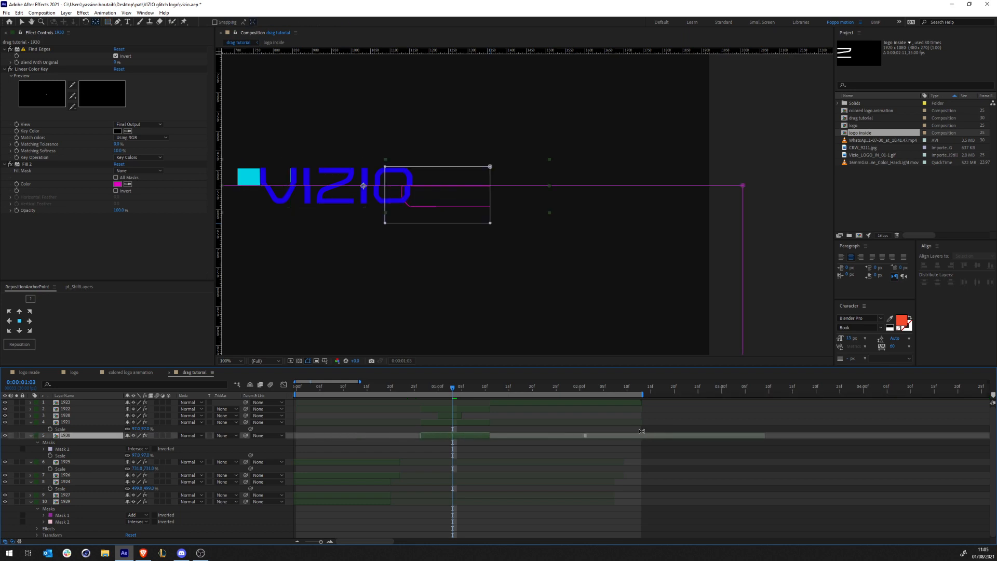
{"action": "key", "text": "v"}
{"action": "double_click", "coordinate": [489, 194]}
{"action": "left_click_drag", "start_coordinate": [489, 195], "coordinate": [538, 195]}
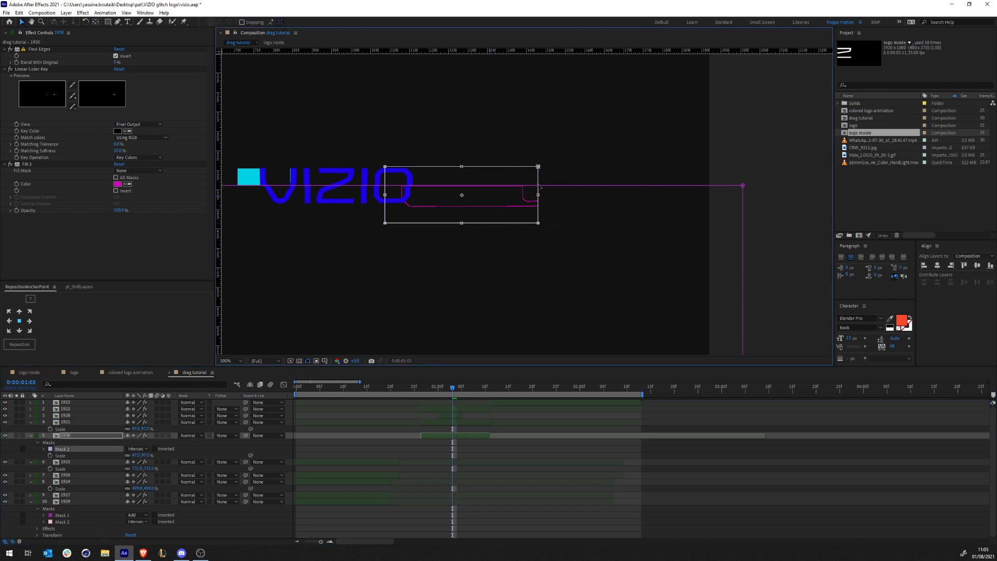
{"action": "left_click", "coordinate": [490, 76]}
{"action": "left_click", "coordinate": [461, 198]}
{"action": "left_click_drag", "start_coordinate": [475, 204], "coordinate": [662, 242]}
{"action": "key", "text": "ctrl+z"}
{"action": "left_click", "coordinate": [462, 422]}
{"action": "key", "text": "ctrl+z"}
{"action": "left_click", "coordinate": [459, 433]}
{"action": "key", "text": "ctrl+z"}
{"action": "left_click", "coordinate": [437, 203]}
{"action": "left_click", "coordinate": [558, 452]}
{"action": "scroll", "coordinate": [457, 246], "scroll_direction": "up", "scroll_amount": 1}
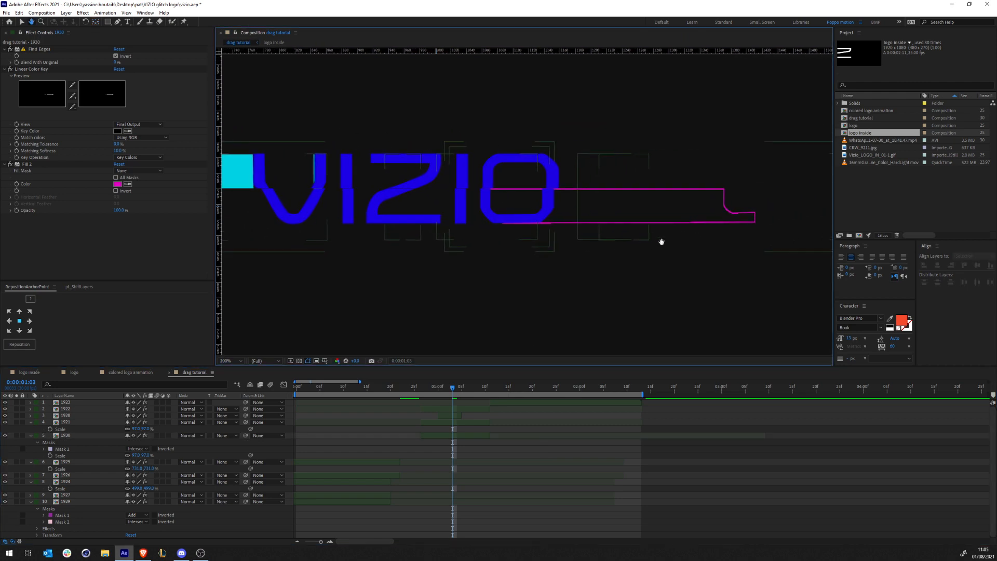
Trim the stretched pink outline layer to a clip of a few frames starting at 0:00:01:03.
{"action": "left_click", "coordinate": [459, 435]}
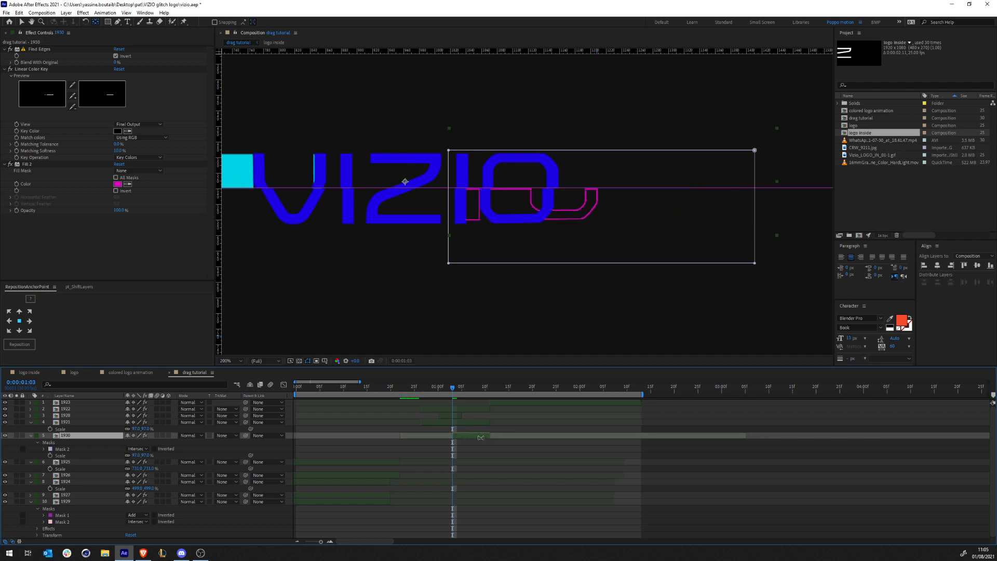
{"action": "left_click_drag", "start_coordinate": [486, 435], "coordinate": [463, 435]}
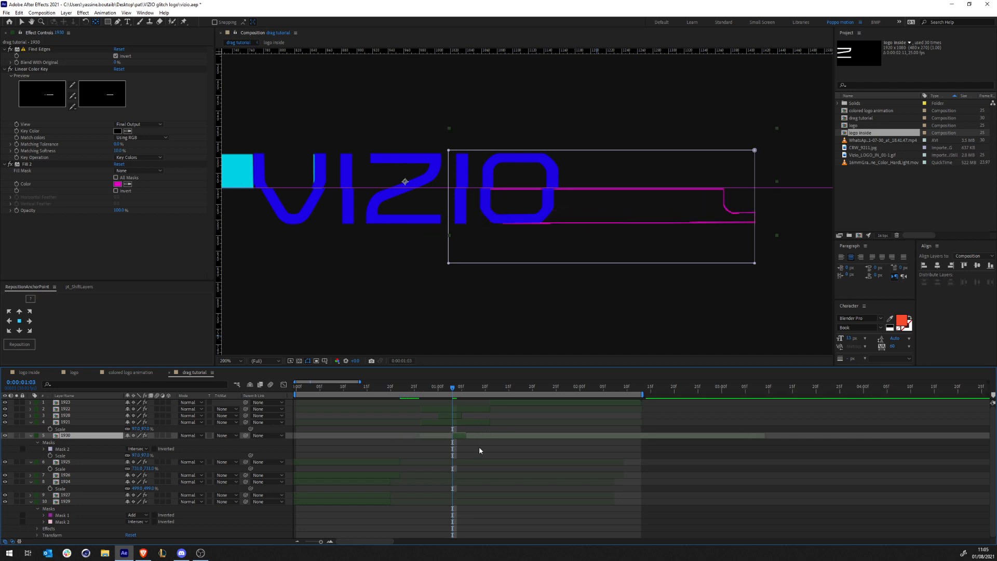
{"action": "left_click", "coordinate": [479, 450]}
{"action": "scroll", "coordinate": [515, 215], "scroll_direction": "down", "scroll_amount": 2}
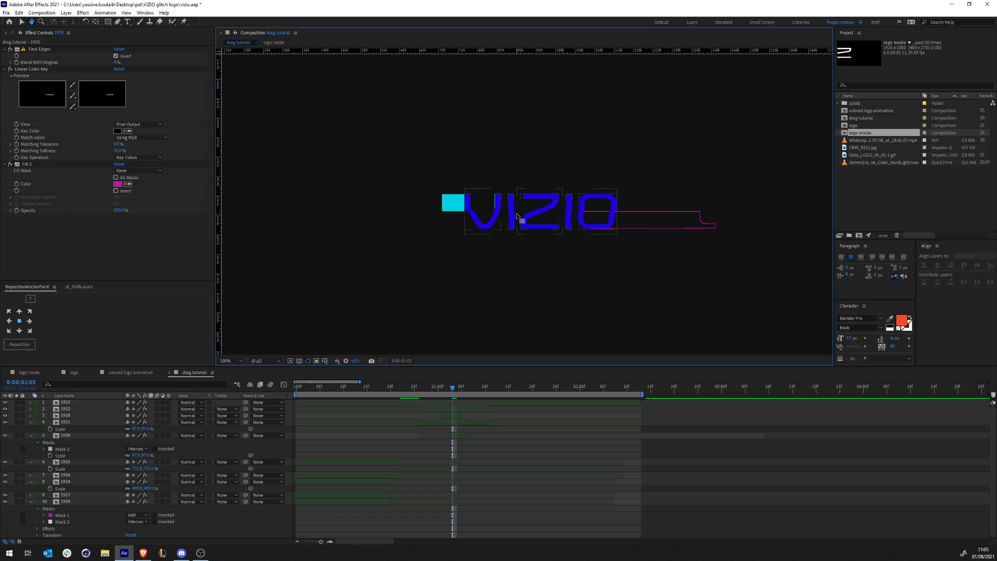
Start the work area at 0:00:00:27 and preview the stretched pink outline glitch.
{"action": "left_click_drag", "start_coordinate": [457, 393], "coordinate": [424, 389]}
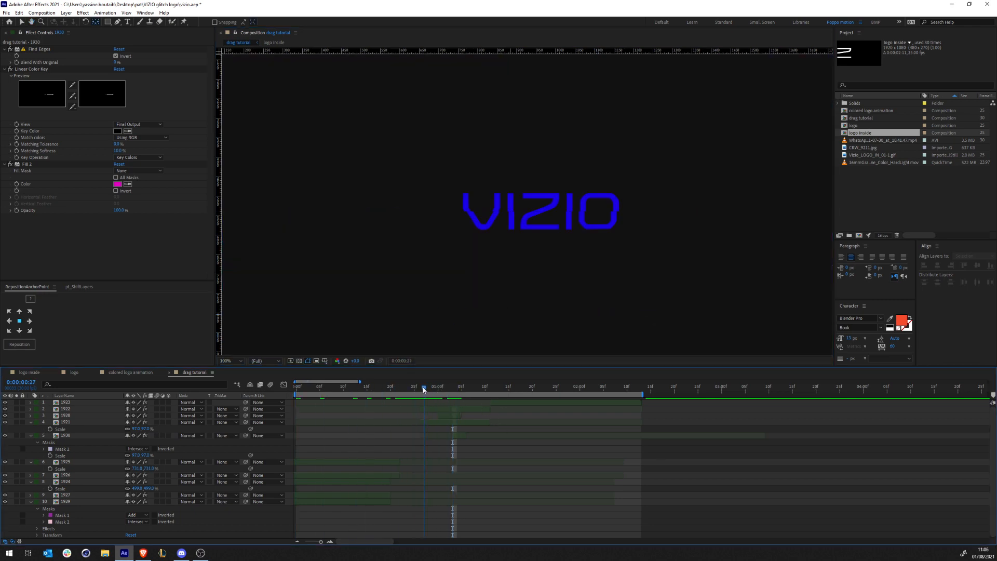
{"action": "key", "text": "b"}
{"action": "key", "text": "space"}
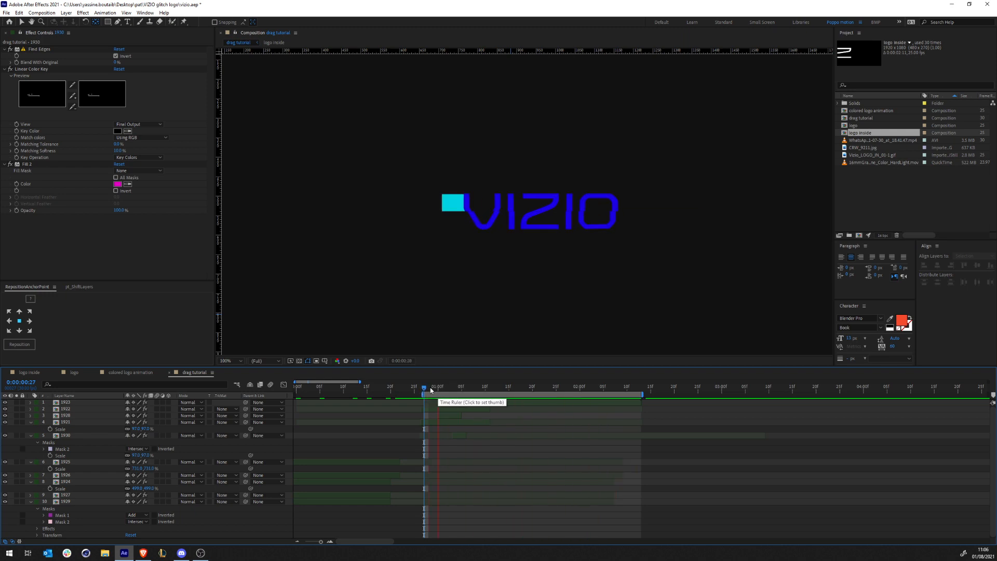
{"action": "key", "text": "space"}
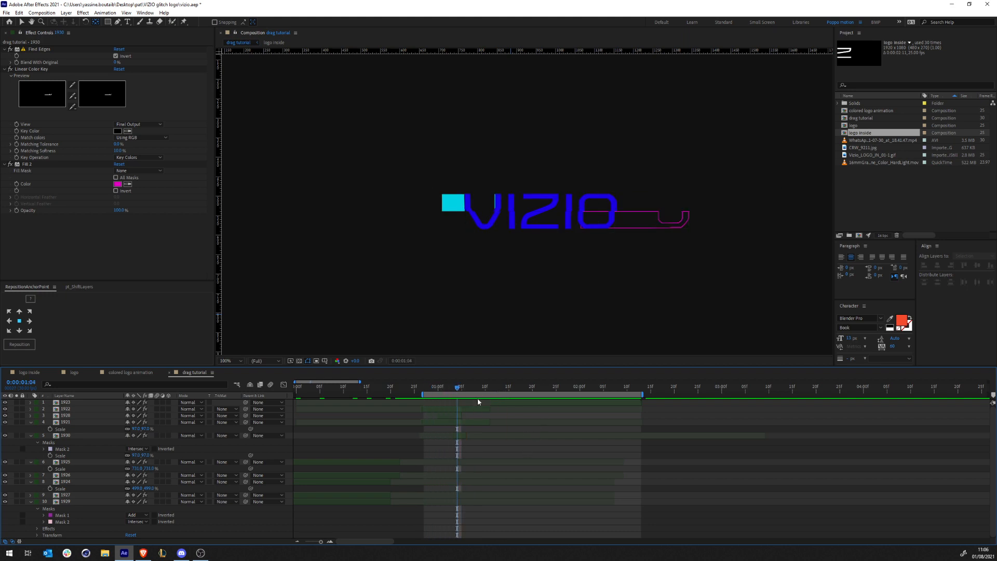
At 0:00:01:05, draw a thin blue horizontal bar as a new shape layer, from the composition's left edge to beneath the letter V.
{"action": "left_click", "coordinate": [108, 21]}
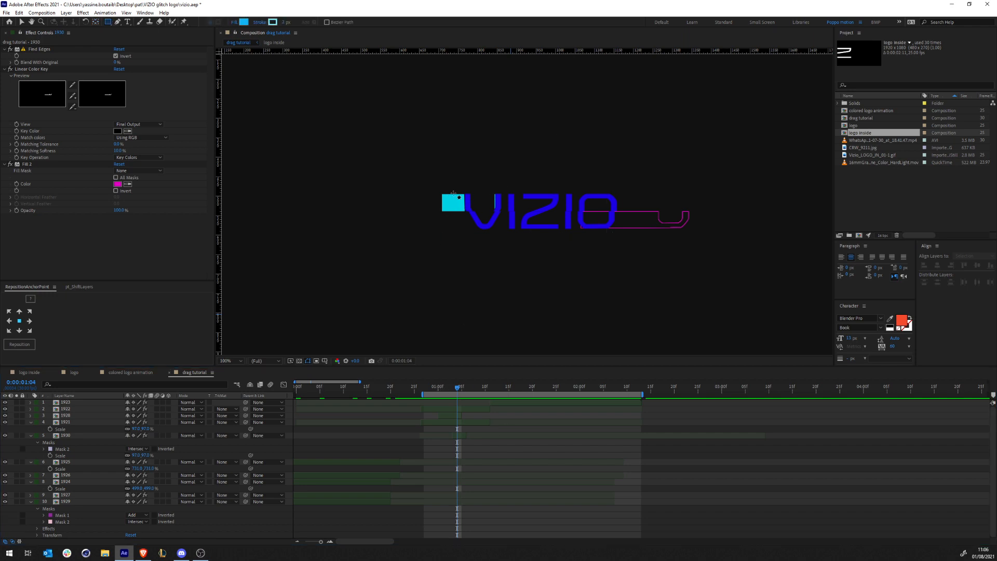
{"action": "left_click", "coordinate": [457, 386]}
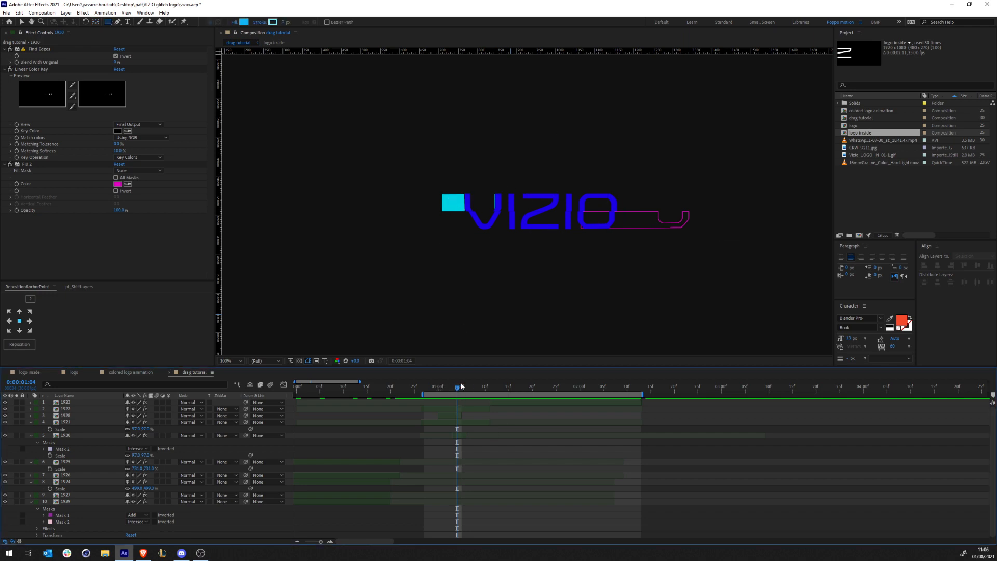
{"action": "left_click_drag", "start_coordinate": [456, 390], "coordinate": [461, 390]}
{"action": "key", "text": "space"}
{"action": "left_click_drag", "start_coordinate": [288, 239], "coordinate": [382, 245]}
{"action": "left_click", "coordinate": [283, 23]}
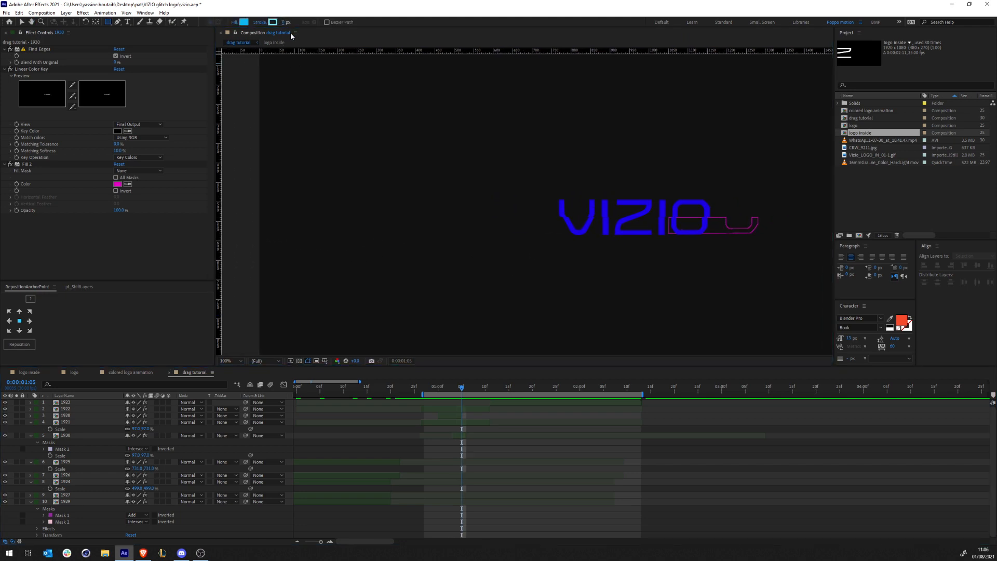
{"action": "mouse_move", "coordinate": [251, 233]}
{"action": "left_mouse_down"}
{"action": "mouse_move", "coordinate": [561, 270]}
{"action": "mouse_move", "coordinate": [599, 240]}
{"action": "left_mouse_up"}
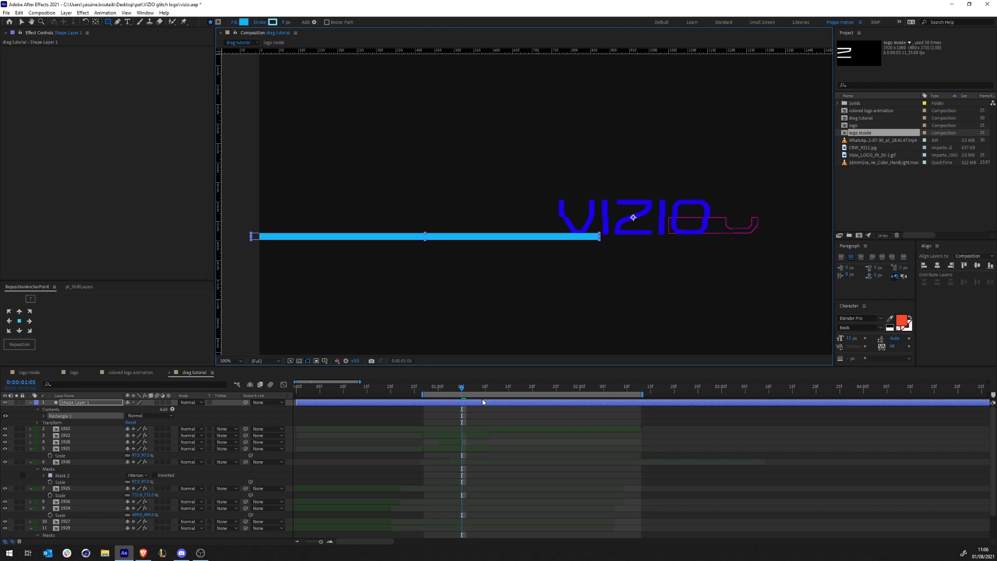
Trim the blue bar's shape layer to run only from 0:00:01:05 to 0:00:01:07, and deselect it.
{"action": "key", "text": "alt+bracketleft"}
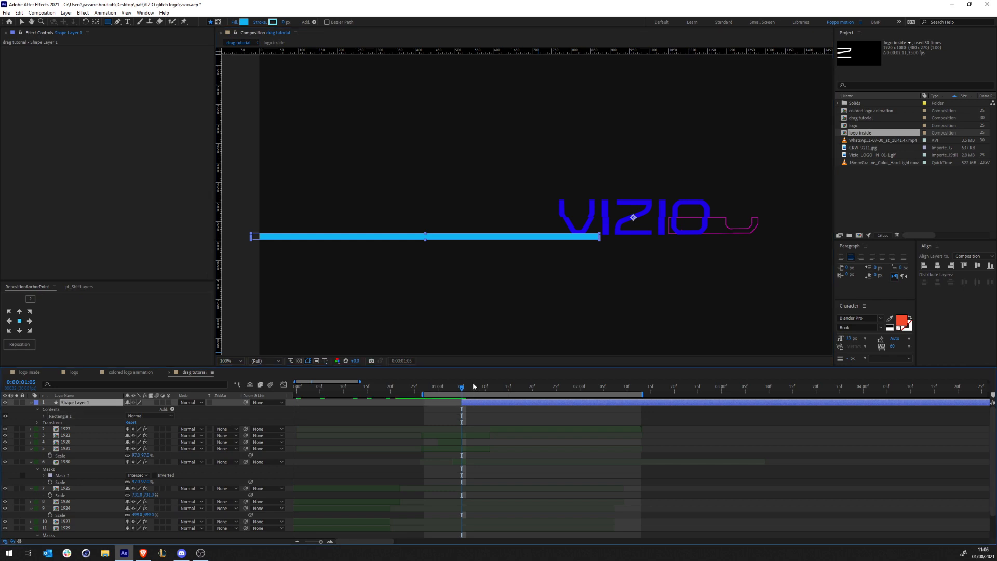
{"action": "left_click", "coordinate": [473, 386]}
{"action": "key", "text": "alt+bracketright"}
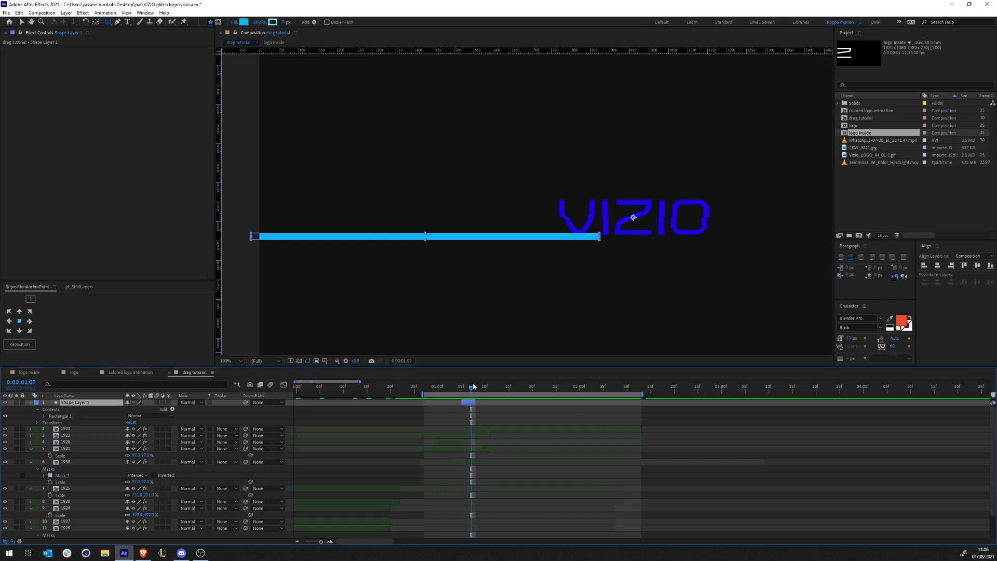
{"action": "key", "text": "F2"}
{"action": "scroll", "coordinate": [613, 247], "scroll_direction": "down", "scroll_amount": 1}
{"action": "left_click_drag", "start_coordinate": [585, 220], "coordinate": [530, 238]}
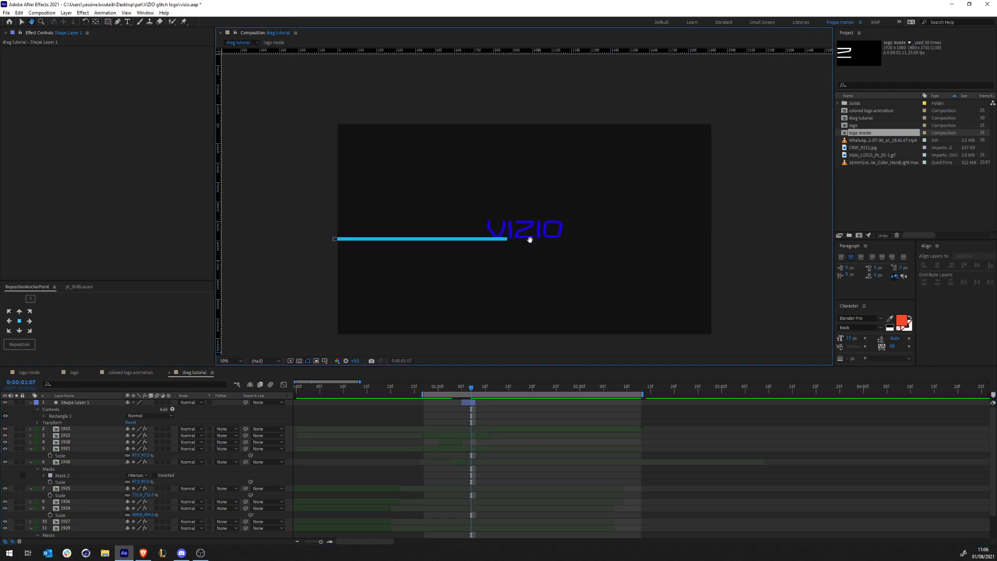
{"action": "scroll", "coordinate": [506, 258], "scroll_direction": "up", "scroll_amount": 1}
{"action": "left_click_drag", "start_coordinate": [485, 273], "coordinate": [665, 265]}
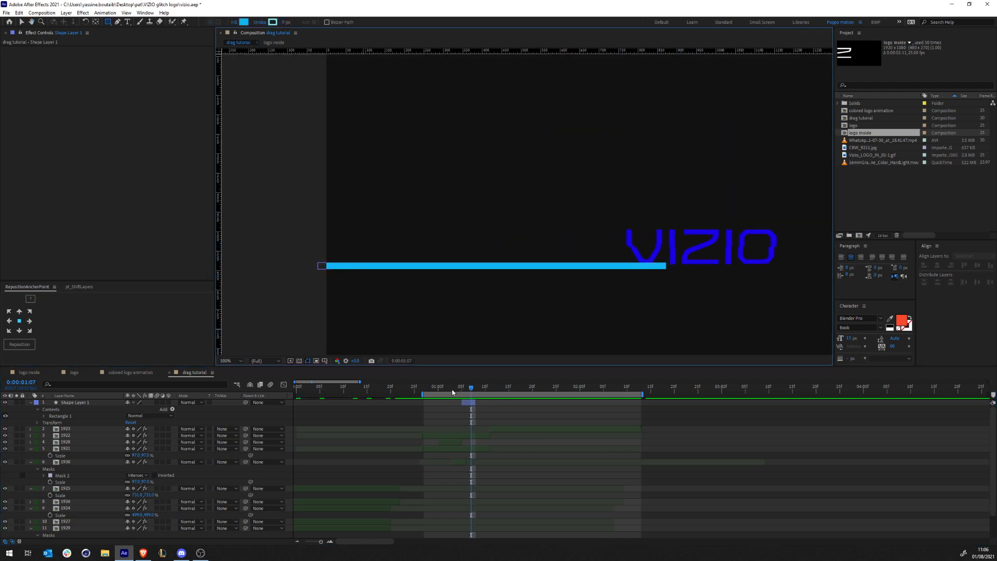
Preview the bar, and recolour its fill by sampling the cyan block beside the V at 0:00:01:02.
{"action": "left_click", "coordinate": [431, 391]}
{"action": "key", "text": "Page_Up"}
{"action": "key", "text": "Page_Up"}
{"action": "key", "text": "space"}
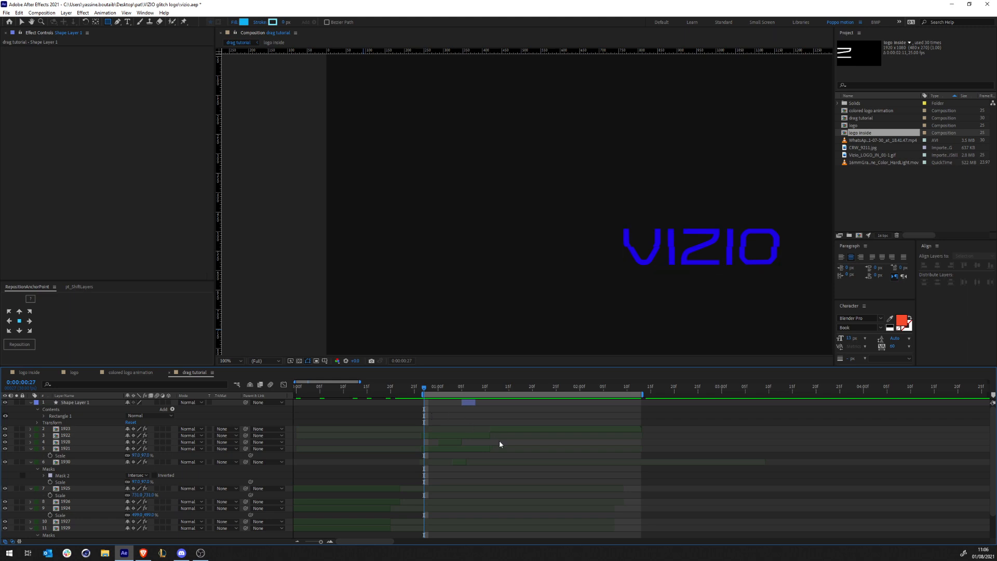
{"action": "mouse_move", "coordinate": [442, 392]}
{"action": "left_mouse_down"}
{"action": "mouse_move", "coordinate": [467, 392]}
{"action": "mouse_move", "coordinate": [447, 392]}
{"action": "left_mouse_up"}
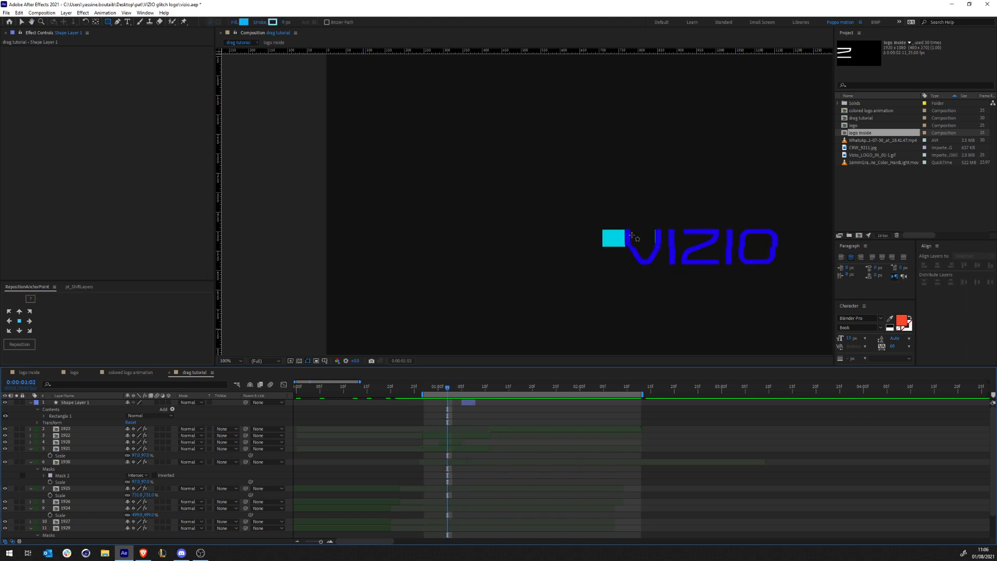
{"action": "left_click", "coordinate": [468, 403]}
{"action": "left_click", "coordinate": [244, 22]}
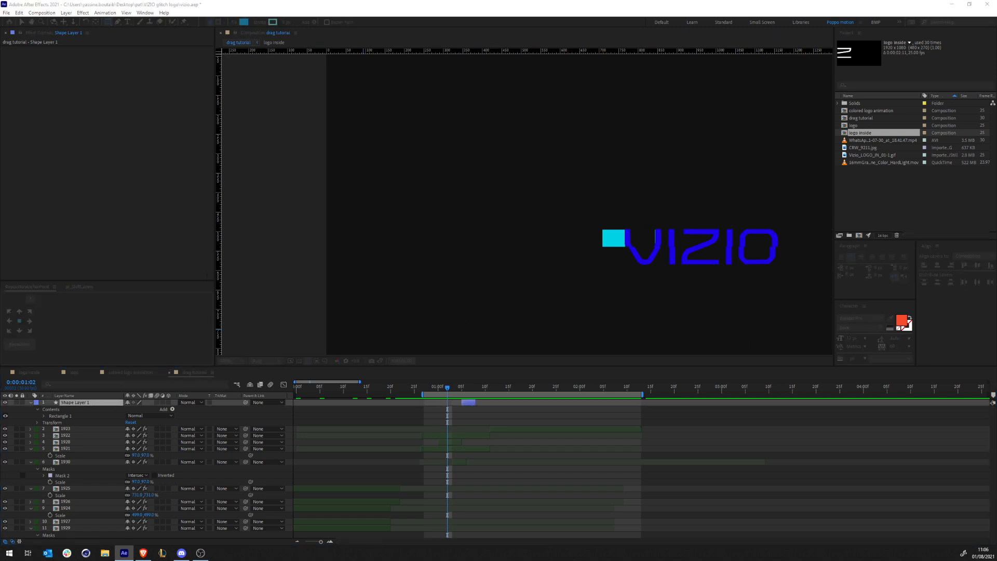
{"action": "left_click", "coordinate": [622, 237]}
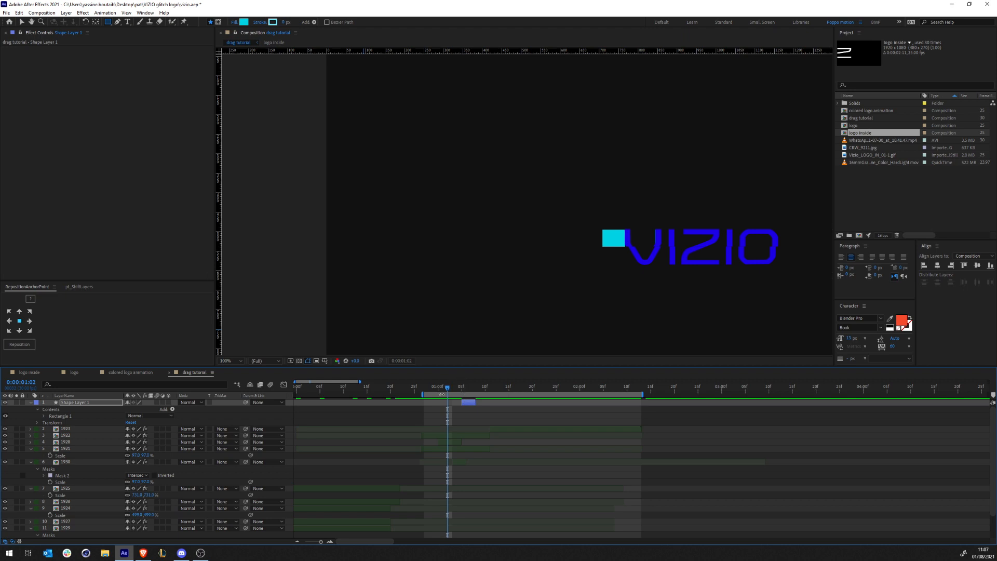
Step through the frames from 0:00:01:02 to 0:00:01:07 to check the cyan bar's timing against the other glitch elements.
{"action": "left_click_drag", "start_coordinate": [448, 388], "coordinate": [457, 389]}
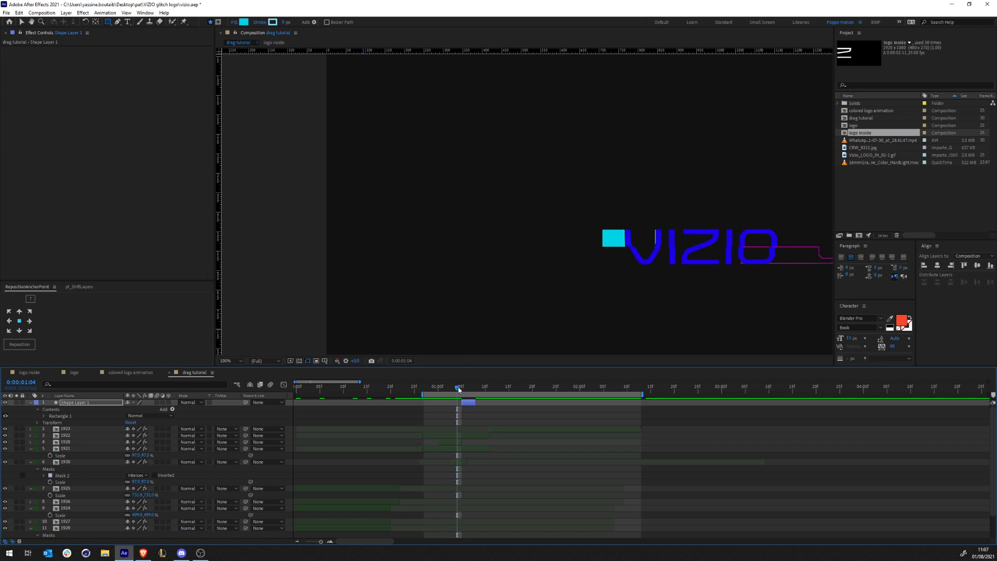
{"action": "left_click_drag", "start_coordinate": [459, 389], "coordinate": [463, 389]}
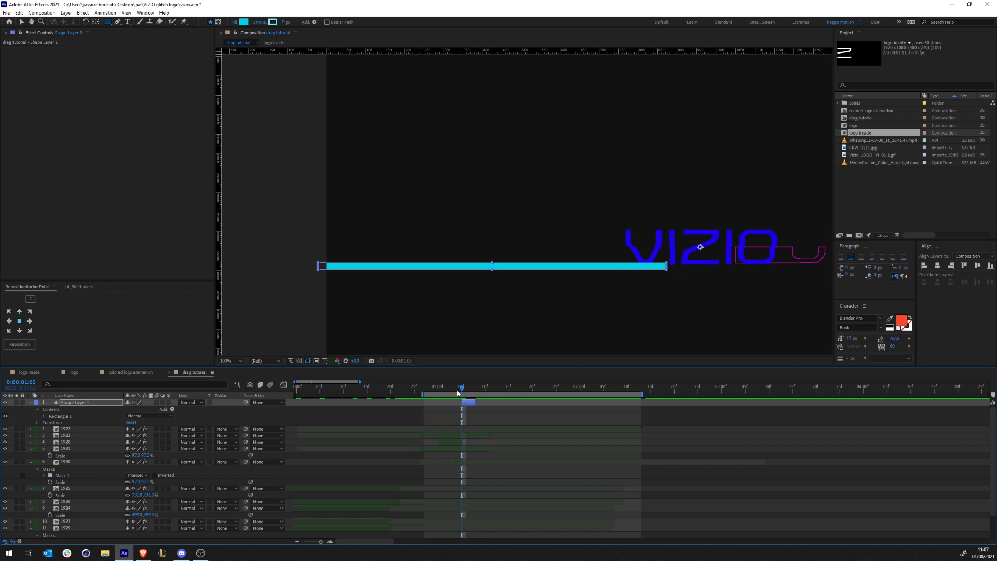
{"action": "mouse_move", "coordinate": [464, 389]}
{"action": "left_mouse_down"}
{"action": "mouse_move", "coordinate": [477, 395]}
{"action": "mouse_move", "coordinate": [444, 394]}
{"action": "mouse_move", "coordinate": [472, 402]}
{"action": "left_mouse_up"}
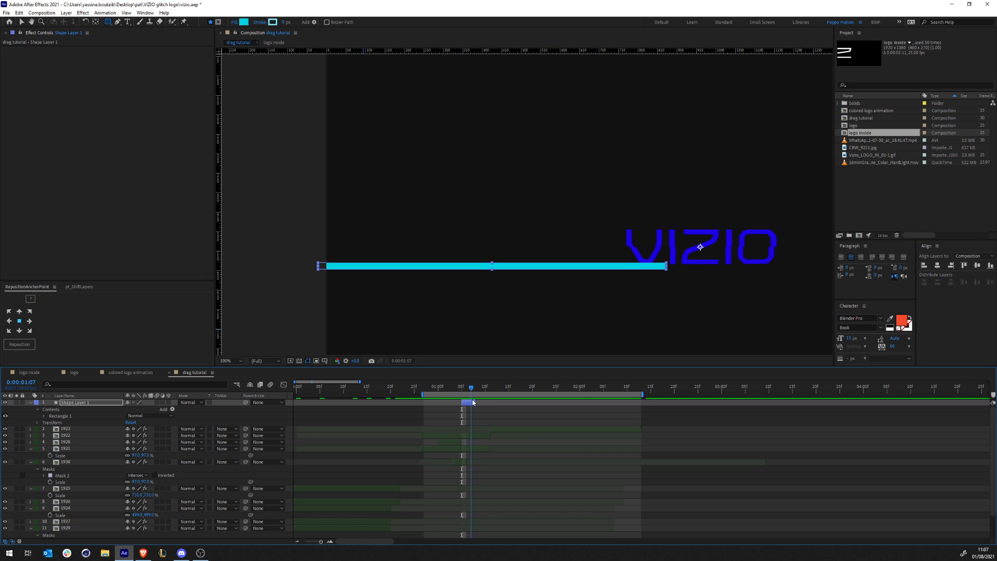
{"action": "left_click_drag", "start_coordinate": [473, 402], "coordinate": [470, 403]}
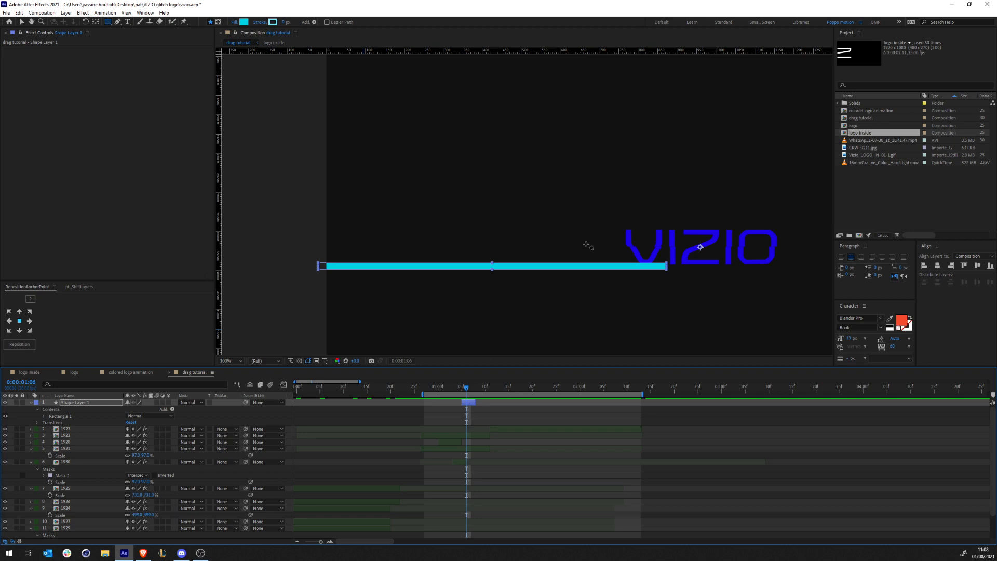
{"action": "left_click", "coordinate": [483, 416]}
{"action": "mouse_move", "coordinate": [453, 389]}
{"action": "left_mouse_down"}
{"action": "mouse_move", "coordinate": [429, 392]}
{"action": "mouse_move", "coordinate": [461, 392]}
{"action": "left_mouse_up"}
{"action": "key", "text": "space"}
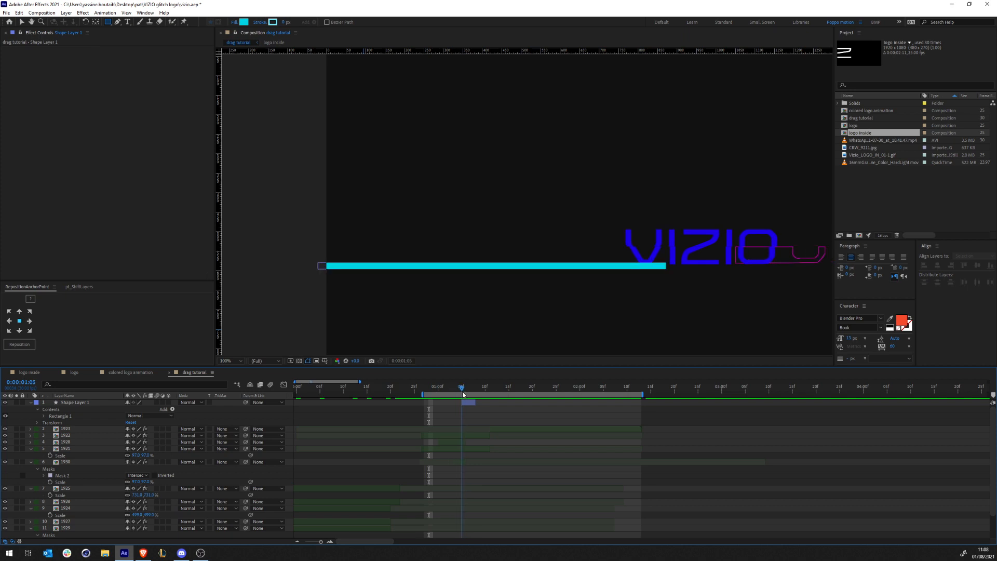
Sample the pink outline as the fill colour and draw a thin horizontal bar across the letters VIZ as a new shape layer.
{"action": "left_click_drag", "start_coordinate": [734, 264], "coordinate": [576, 277]}
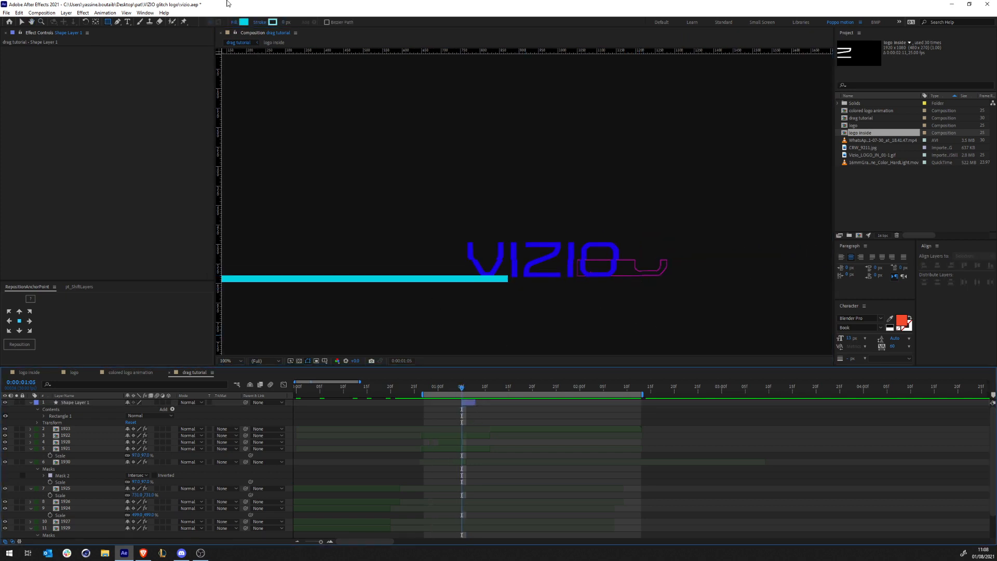
{"action": "left_click", "coordinate": [245, 23]}
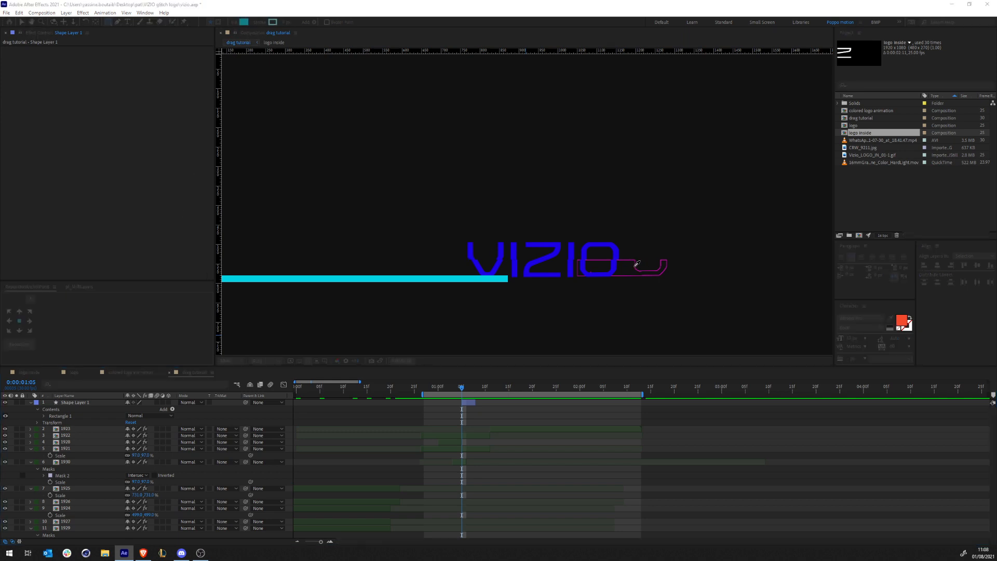
{"action": "key", "text": "Return"}
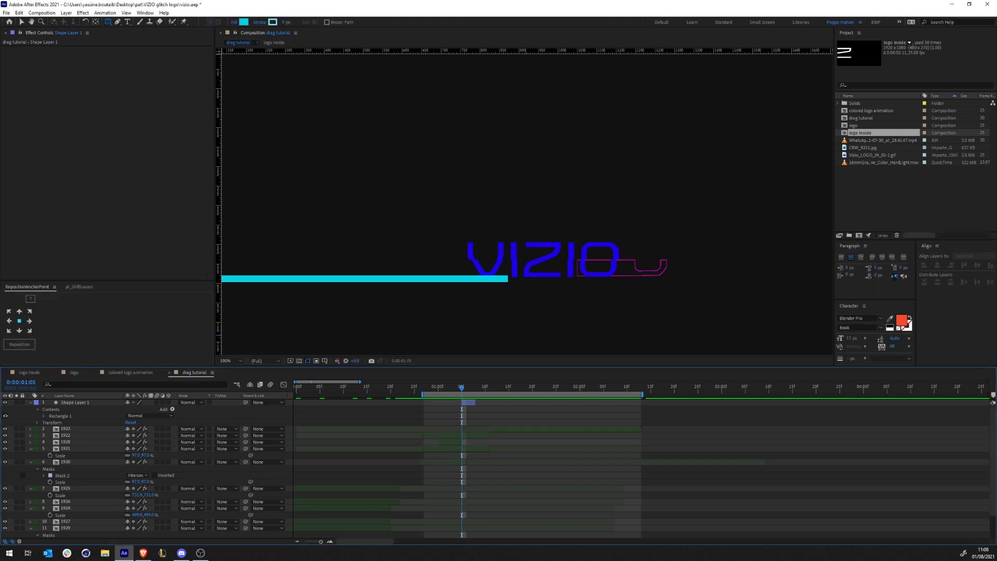
{"action": "left_click_drag", "start_coordinate": [619, 232], "coordinate": [470, 258]}
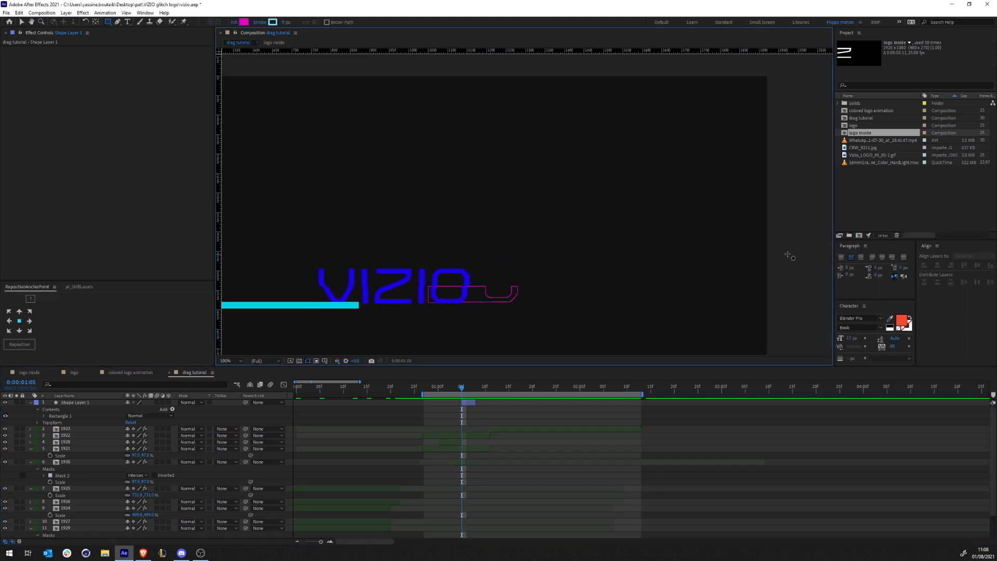
{"action": "left_click_drag", "start_coordinate": [511, 288], "coordinate": [687, 245]}
{"action": "left_click_drag", "start_coordinate": [489, 239], "coordinate": [580, 245]}
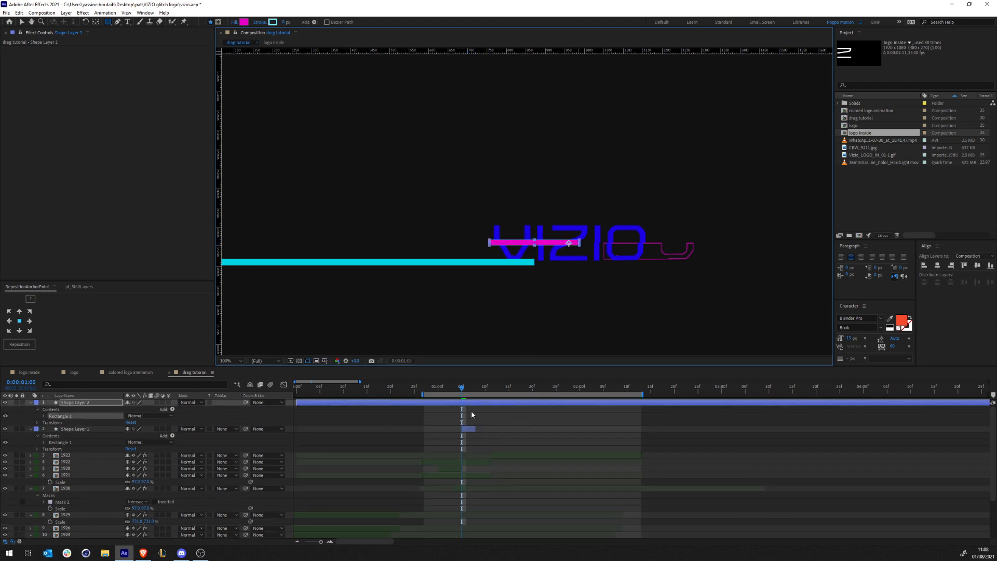
Trim the pink bar's shape layer to run only from 0:00:01:06 to 0:00:01:08.
{"action": "mouse_move", "coordinate": [471, 392]}
{"action": "left_mouse_down"}
{"action": "mouse_move", "coordinate": [480, 391]}
{"action": "mouse_move", "coordinate": [466, 390]}
{"action": "left_mouse_up"}
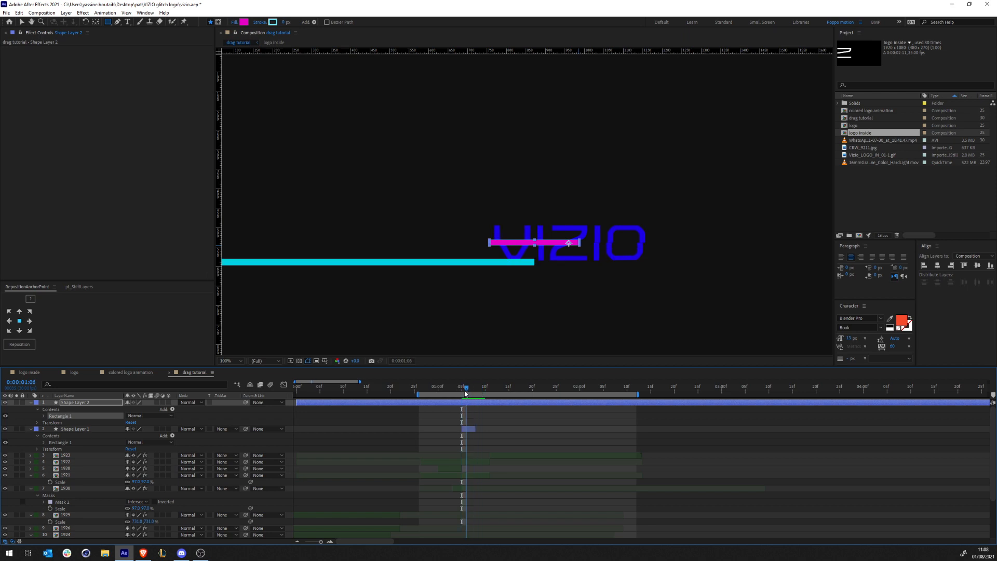
{"action": "key", "text": "alt+bracketleft"}
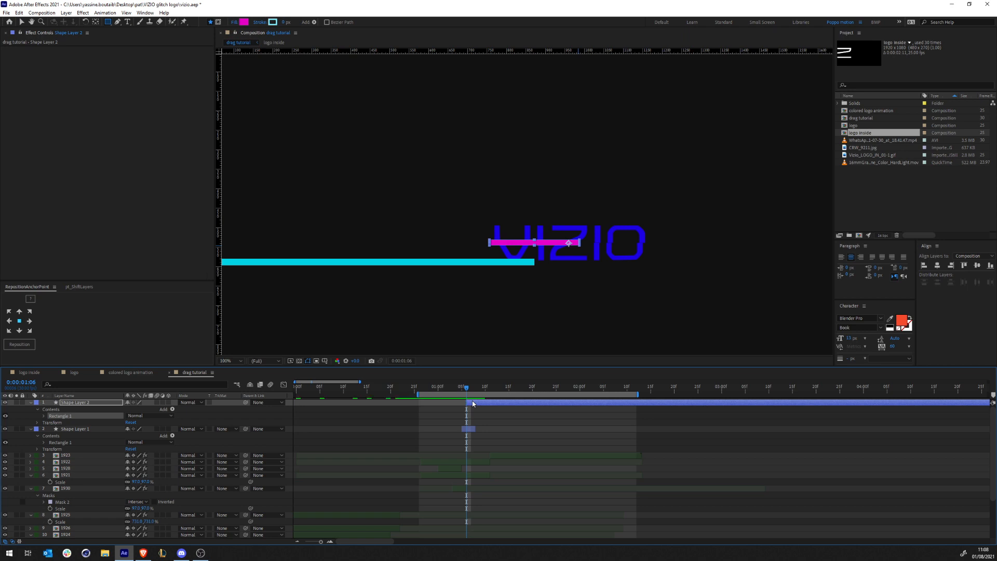
{"action": "key", "text": "Page_Down"}
{"action": "key", "text": "Page_Down"}
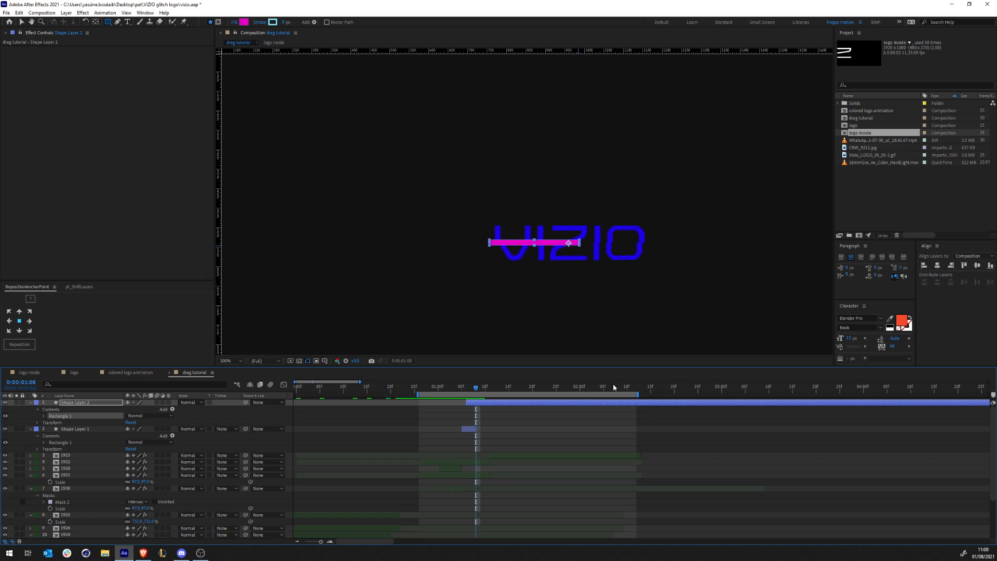
{"action": "key", "text": "alt+bracketright"}
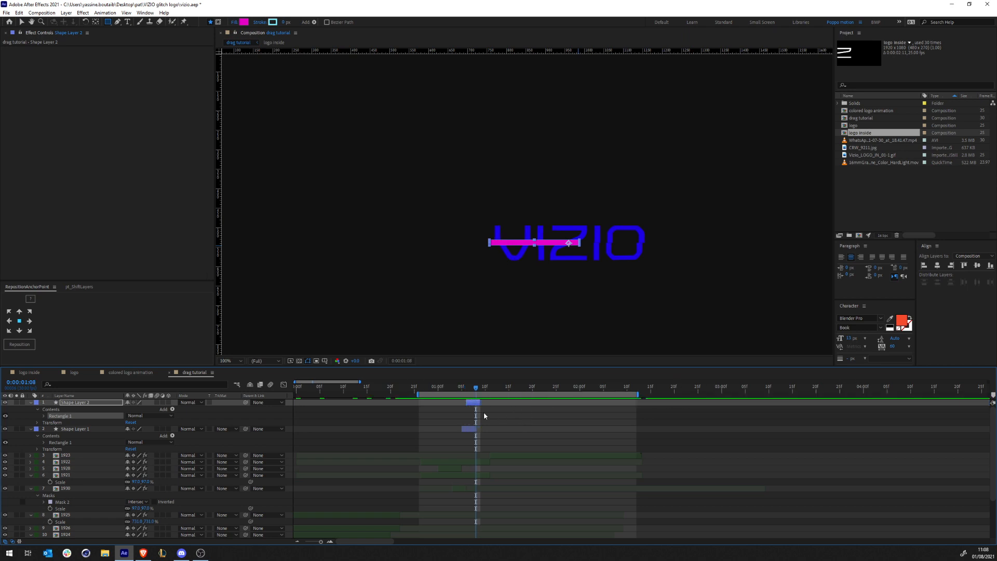
Play back the glitch section to review the cyan and pink bars together.
{"action": "left_click_drag", "start_coordinate": [473, 388], "coordinate": [429, 389]}
{"action": "key", "text": "space"}
{"action": "key", "text": "space"}
{"action": "left_click_drag", "start_coordinate": [428, 390], "coordinate": [457, 392]}
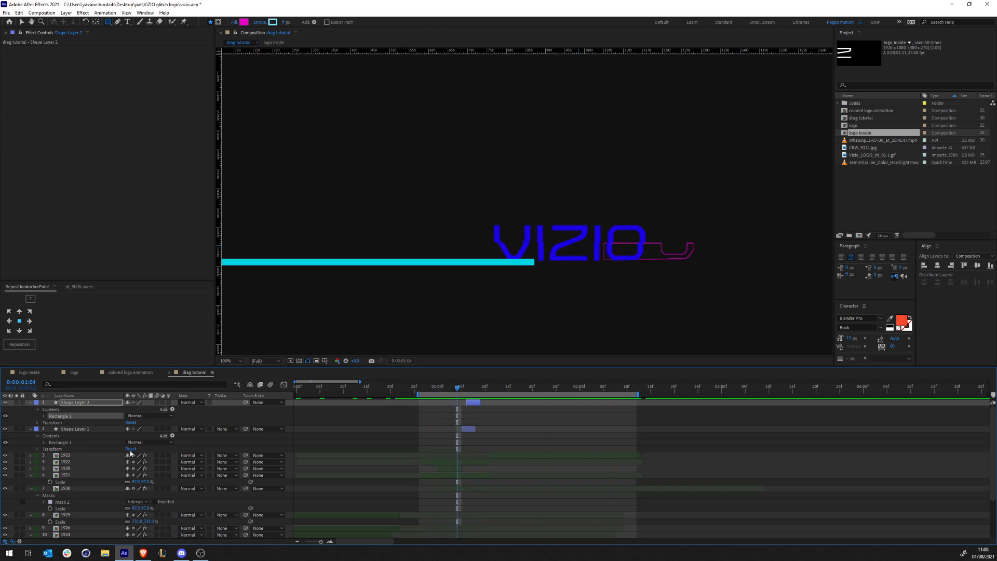
Compare the playback with both bar shape layers hidden and shown, leaving them visible and deselected at 0:00:01:05.
{"action": "left_click_drag", "start_coordinate": [4, 434], "coordinate": [4, 403]}
{"action": "left_click", "coordinate": [5, 402]}
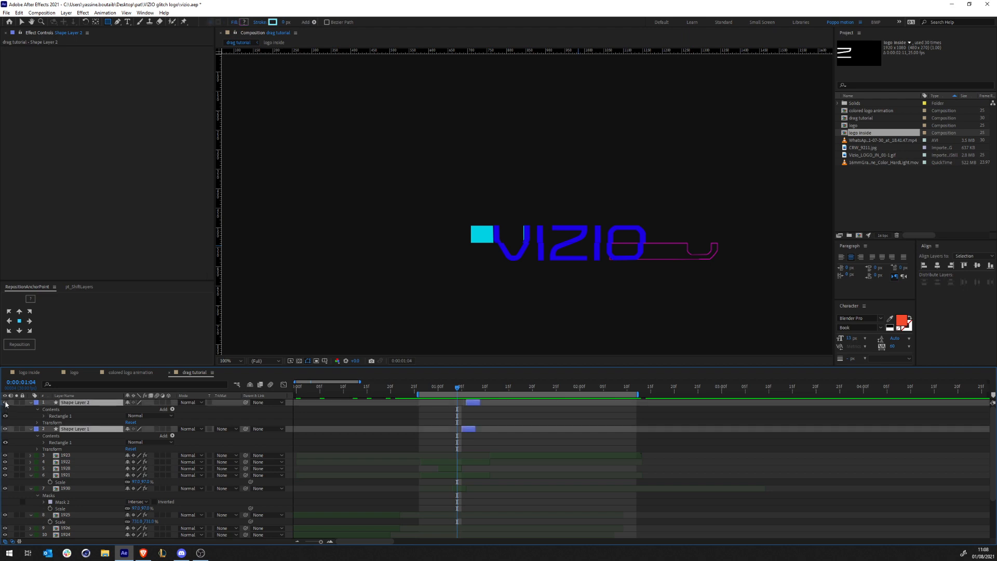
{"action": "key", "text": "space"}
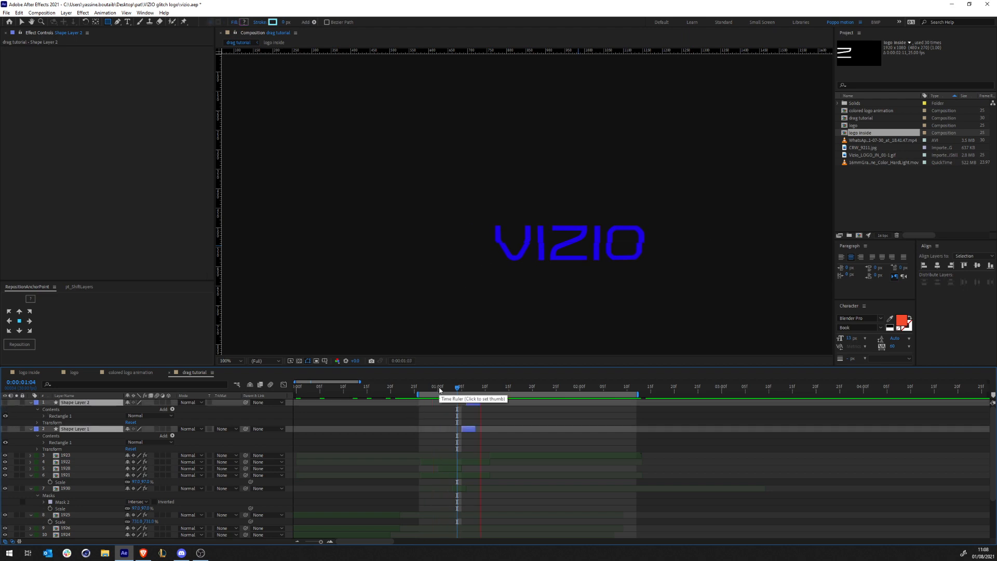
{"action": "key", "text": "space"}
{"action": "left_click_drag", "start_coordinate": [5, 403], "coordinate": [4, 430]}
{"action": "key", "text": "space"}
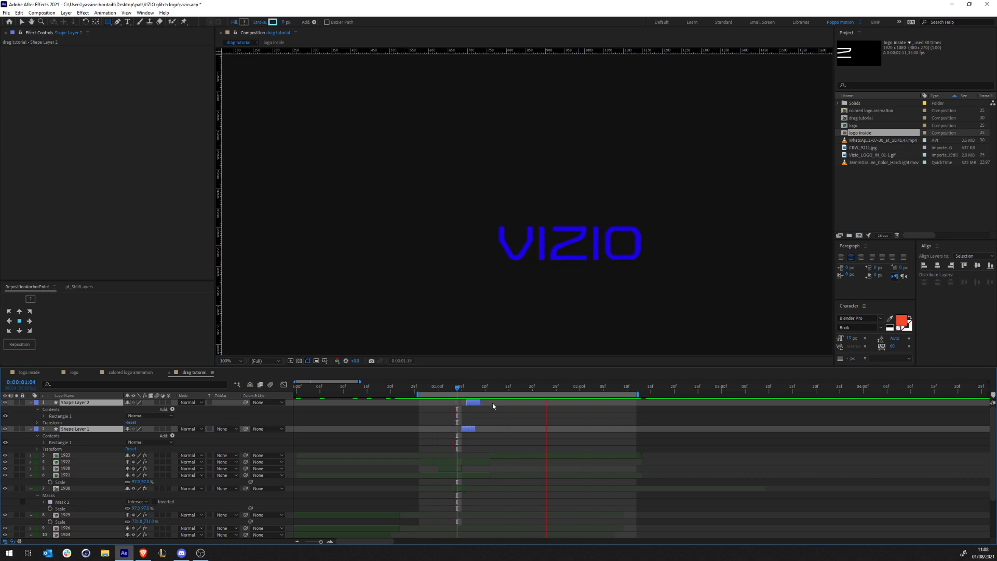
{"action": "left_click", "coordinate": [462, 391]}
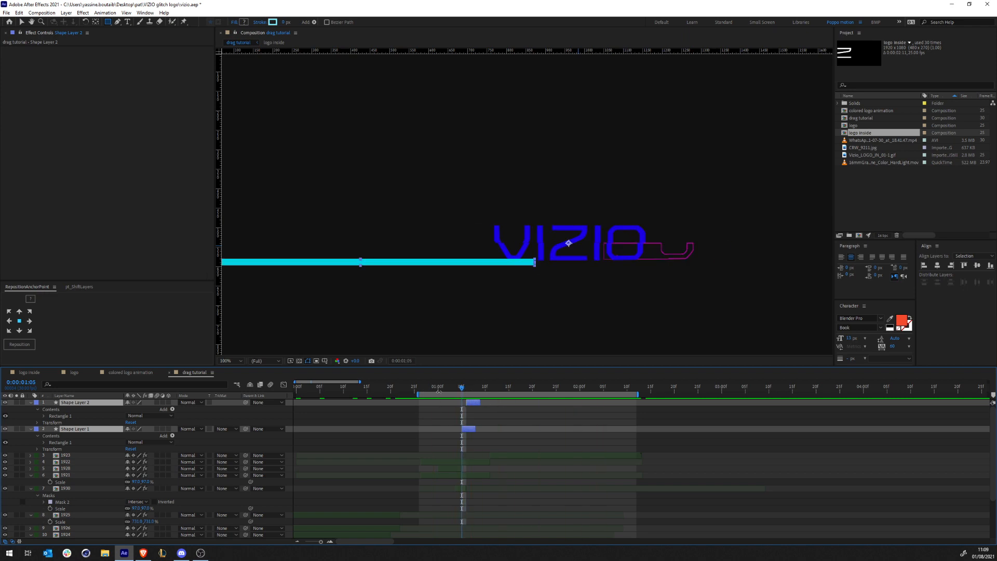
{"action": "left_click", "coordinate": [477, 428]}
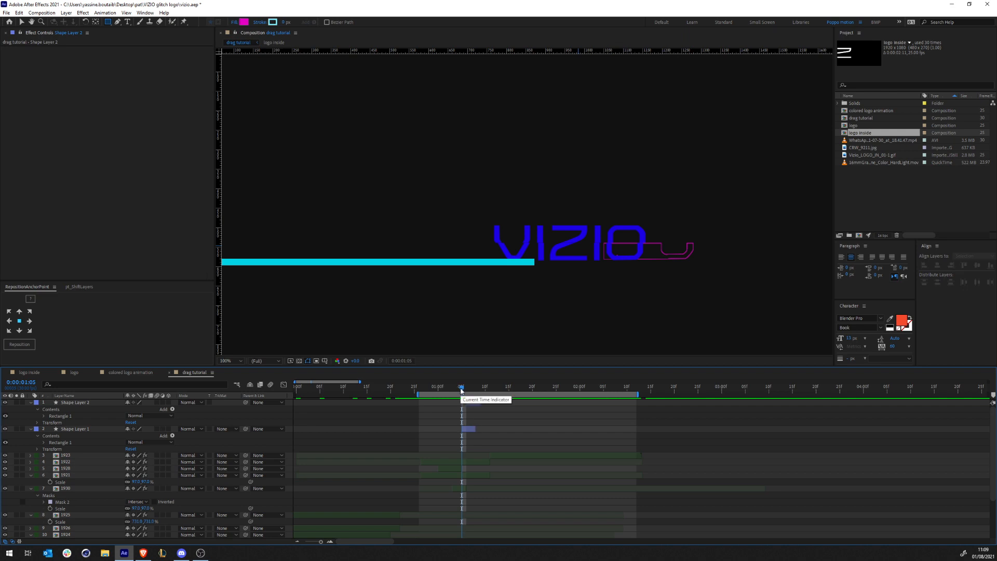
At 0:00:00:29, draw a thin pink bar along the base of Z, I and O as a new shape layer in Screen mode.
{"action": "left_click_drag", "start_coordinate": [460, 390], "coordinate": [433, 390]}
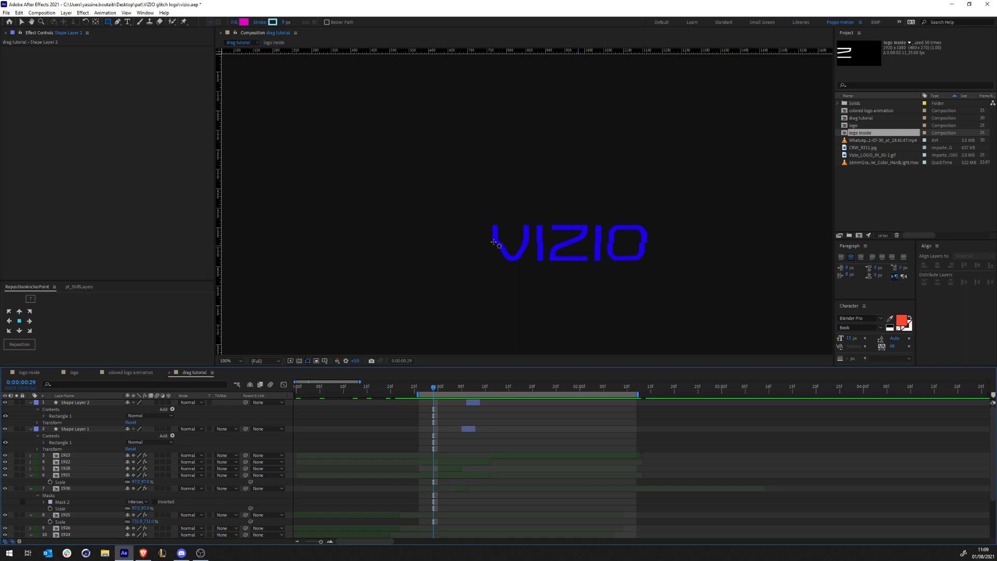
{"action": "left_click_drag", "start_coordinate": [562, 253], "coordinate": [620, 260]}
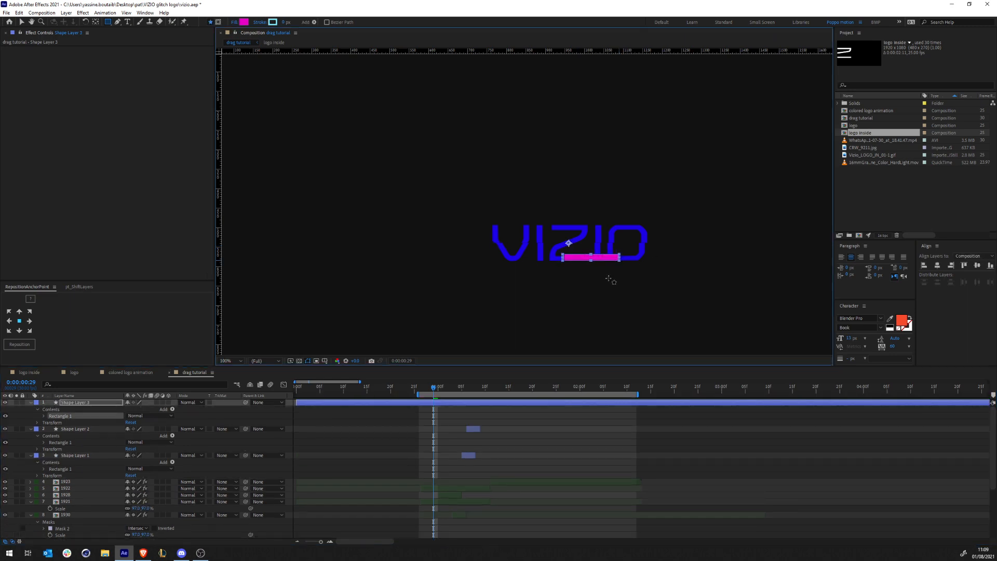
{"action": "left_click", "coordinate": [79, 403]}
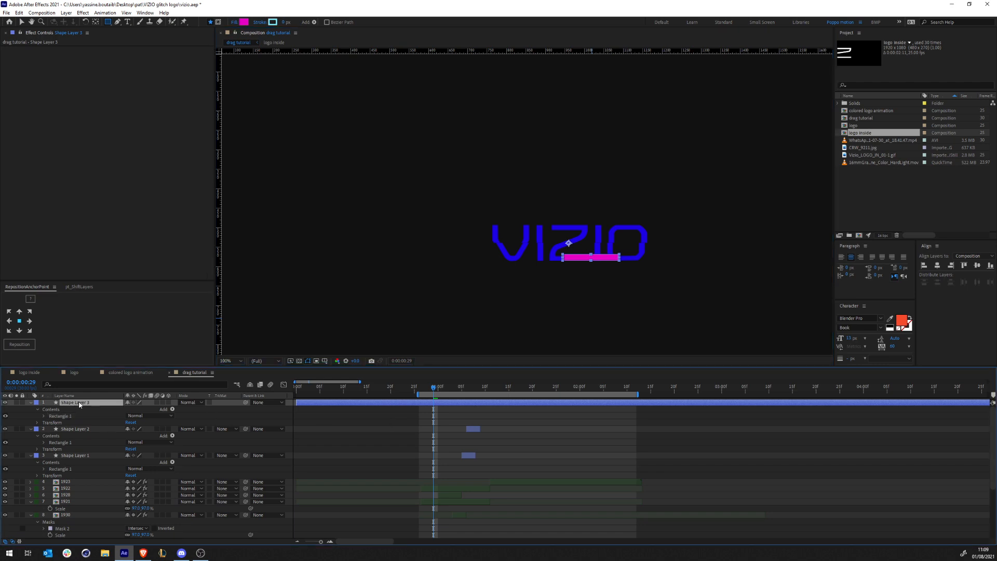
{"action": "left_click", "coordinate": [197, 402]}
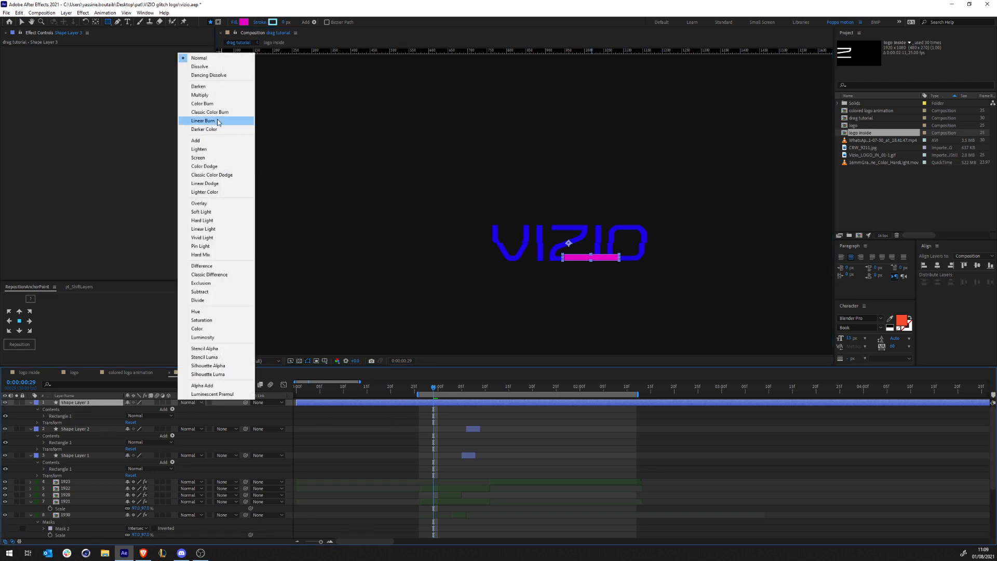
{"action": "left_click", "coordinate": [208, 156]}
Align the new pink bar with the bottom edge of the letters and lower its layer opacity to 71%.
{"action": "scroll", "coordinate": [526, 202], "scroll_direction": "up", "scroll_amount": 2}
{"action": "scroll", "coordinate": [647, 322], "scroll_direction": "up", "scroll_amount": 1}
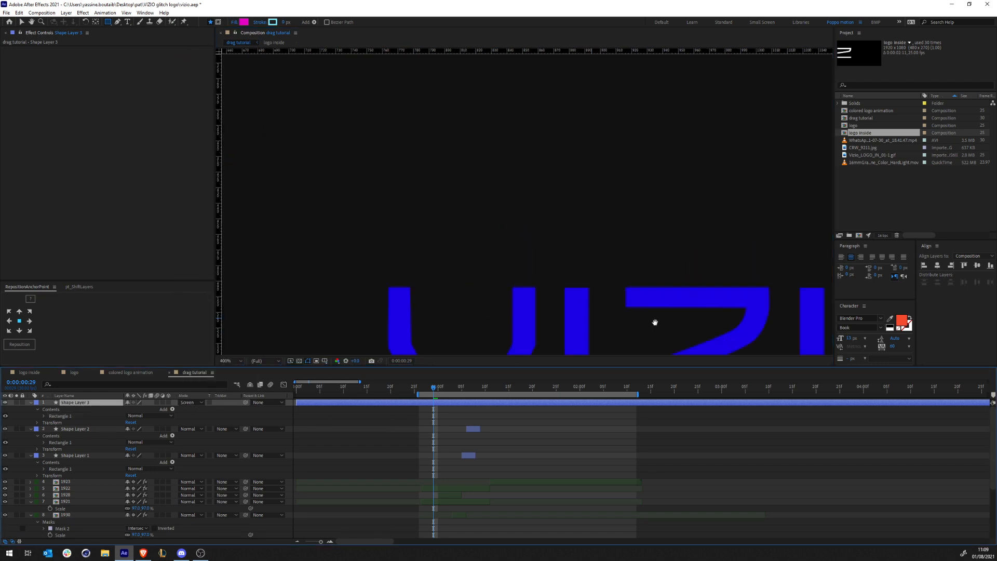
{"action": "scroll", "coordinate": [649, 263], "scroll_direction": "down", "scroll_amount": 1}
{"action": "key", "text": "v"}
{"action": "left_click_drag", "start_coordinate": [637, 260], "coordinate": [637, 262]}
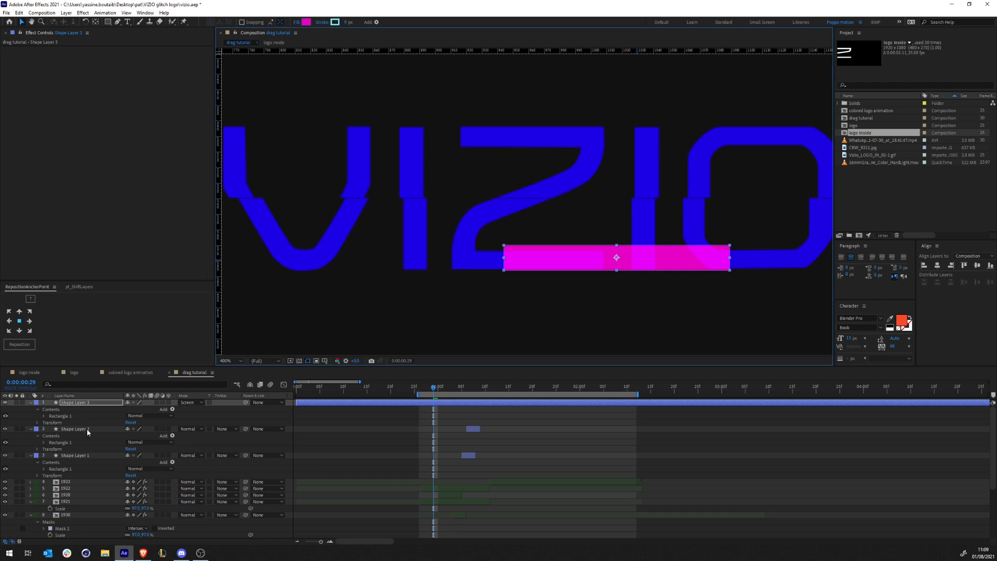
{"action": "key", "text": "t"}
{"action": "left_click_drag", "start_coordinate": [130, 409], "coordinate": [114, 409]}
{"action": "left_click", "coordinate": [514, 430]}
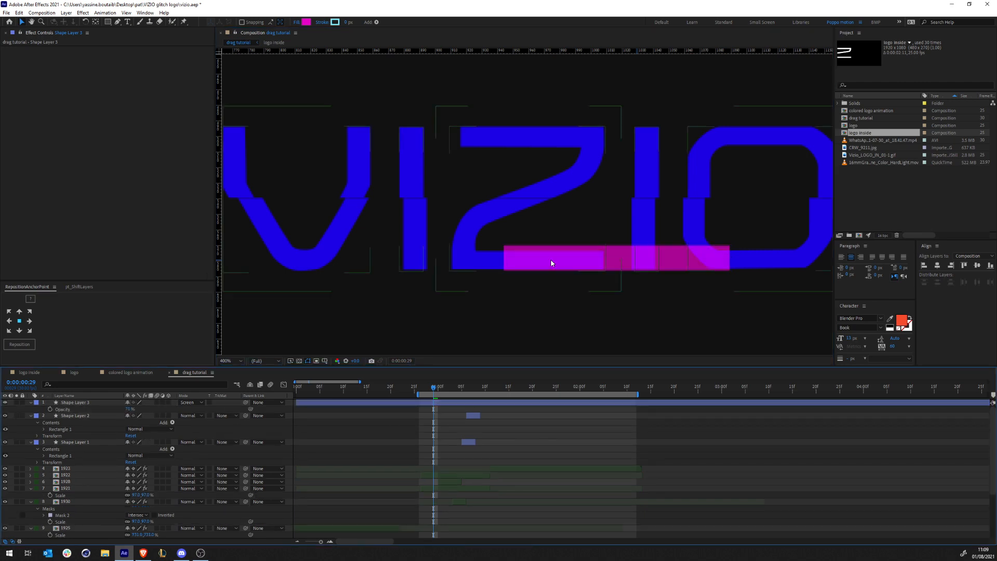
Play back the glitch section with the semi-transparent pink bar over the whole logo.
{"action": "scroll", "coordinate": [549, 249], "scroll_direction": "down", "scroll_amount": 1}
{"action": "left_click_drag", "start_coordinate": [578, 188], "coordinate": [609, 196]}
{"action": "key", "text": "comma"}
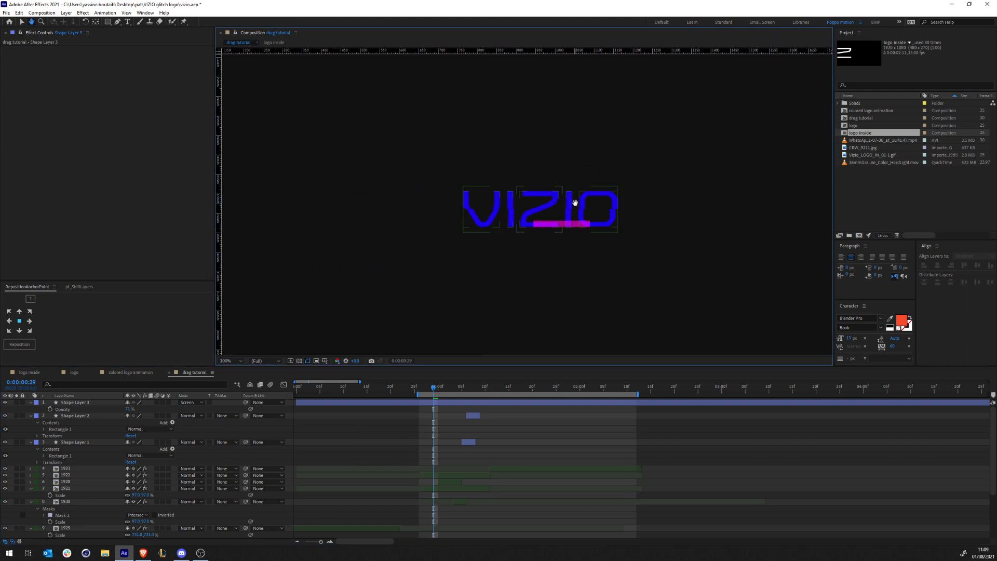
{"action": "key", "text": "space"}
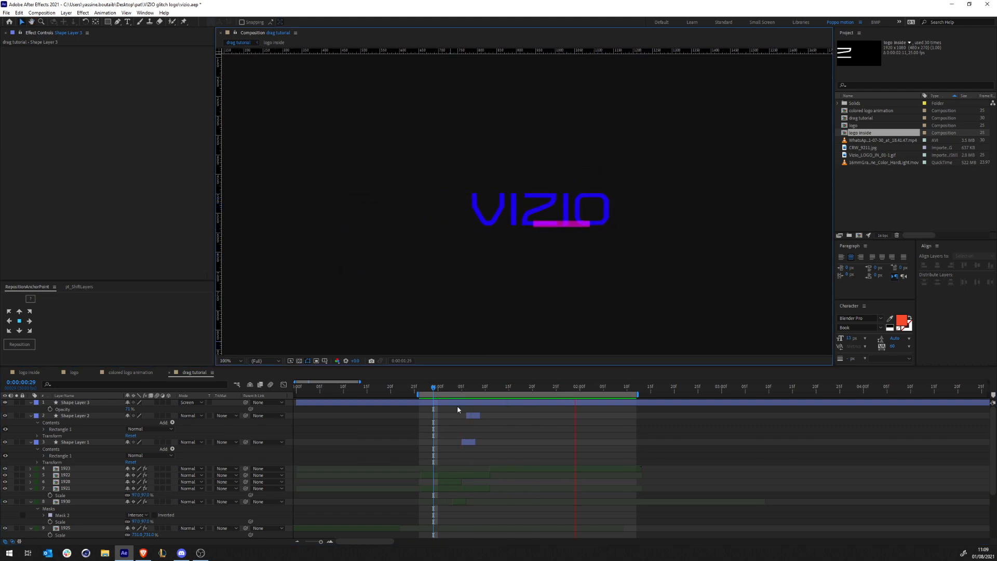
Trim the new pink bar's shape layer to run from 0:00:00:27 to 0:00:01:03 and preview it.
{"action": "left_click_drag", "start_coordinate": [437, 393], "coordinate": [452, 393]}
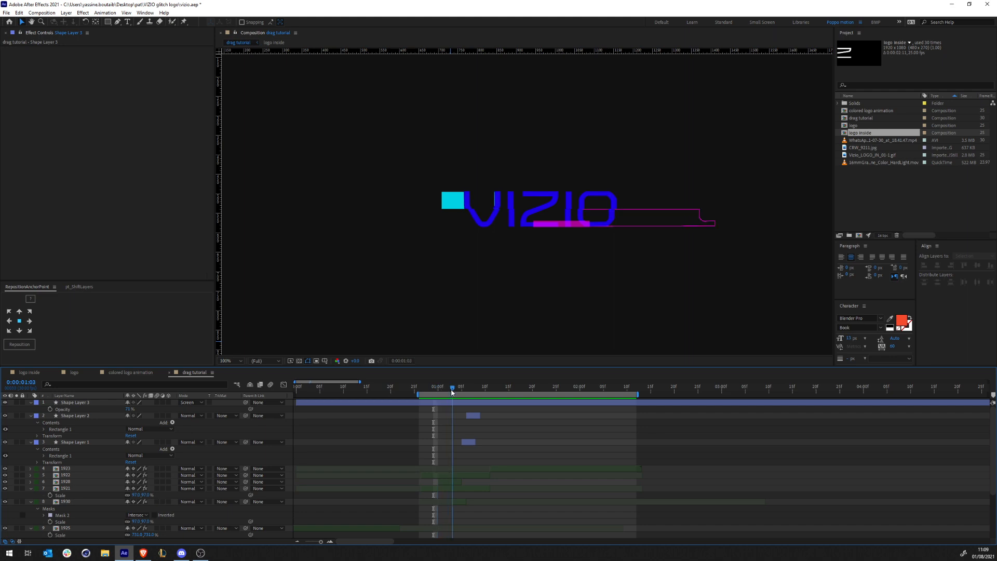
{"action": "left_click", "coordinate": [619, 403]}
{"action": "key", "text": "alt+bracketright"}
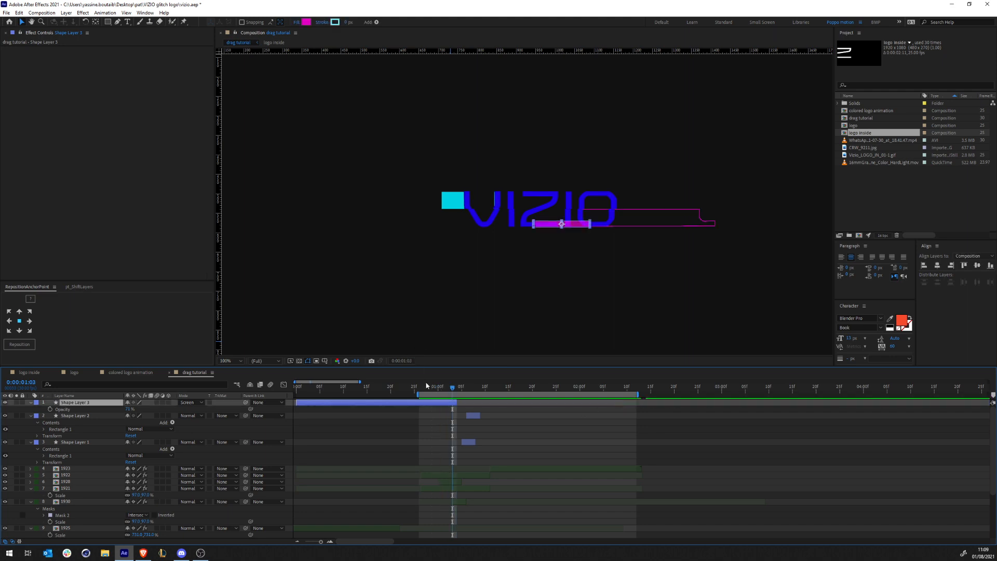
{"action": "left_click", "coordinate": [420, 391]}
{"action": "left_click_drag", "start_coordinate": [420, 391], "coordinate": [424, 390]}
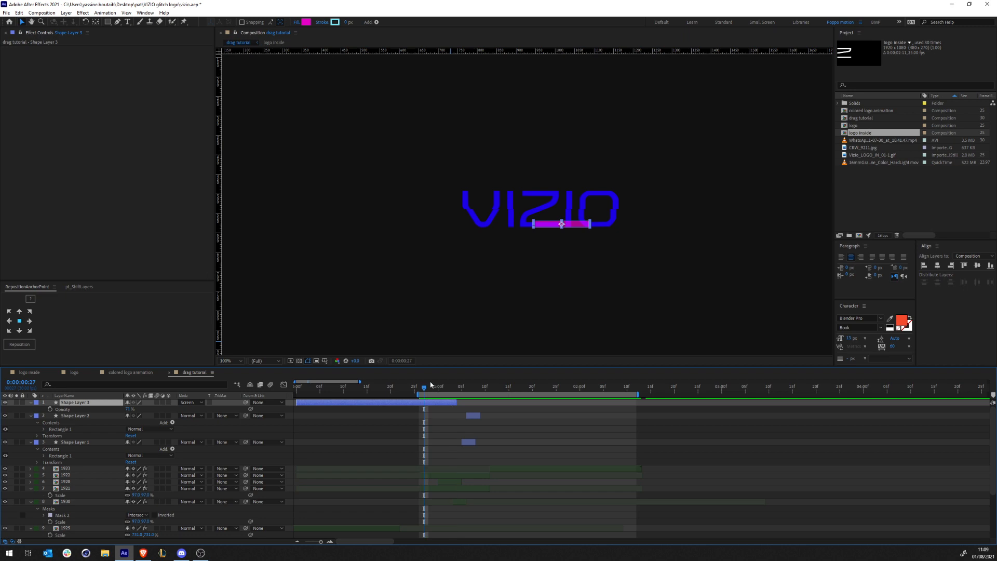
{"action": "key", "text": "alt+bracketleft"}
{"action": "key", "text": "space"}
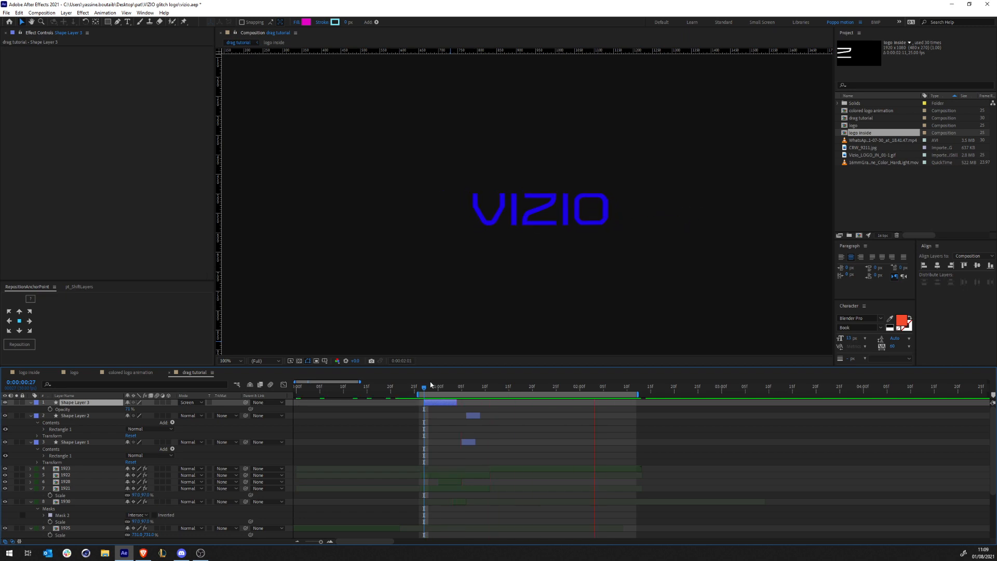
Move the new pink bar's anchor point to its bottom-right corner and reveal its Scale property.
{"action": "left_click", "coordinate": [425, 390]}
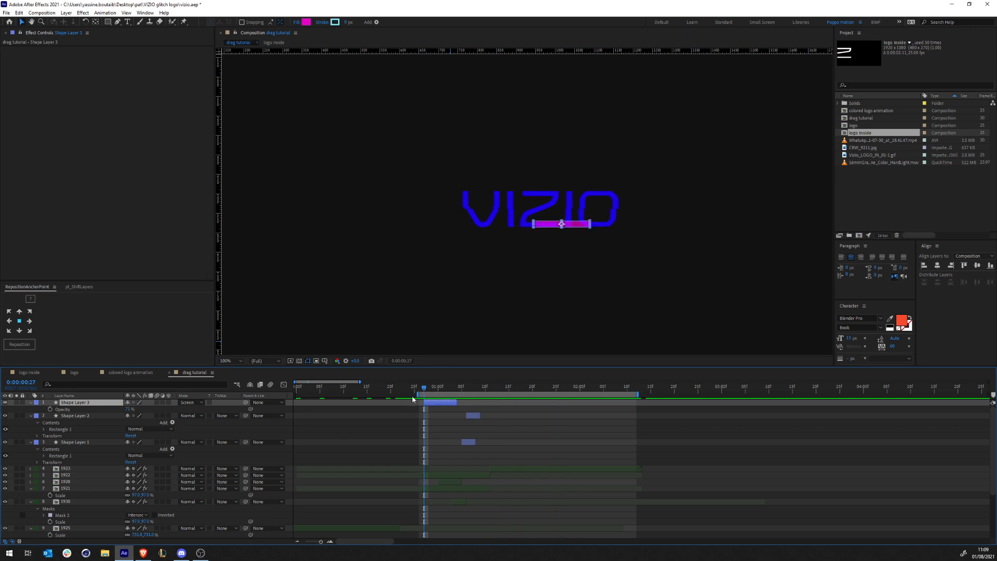
{"action": "key", "text": "s"}
{"action": "left_click", "coordinate": [20, 331]}
{"action": "left_click", "coordinate": [30, 330]}
{"action": "left_click", "coordinate": [19, 344]}
{"action": "scroll", "coordinate": [569, 249], "scroll_direction": "up", "scroll_amount": 4}
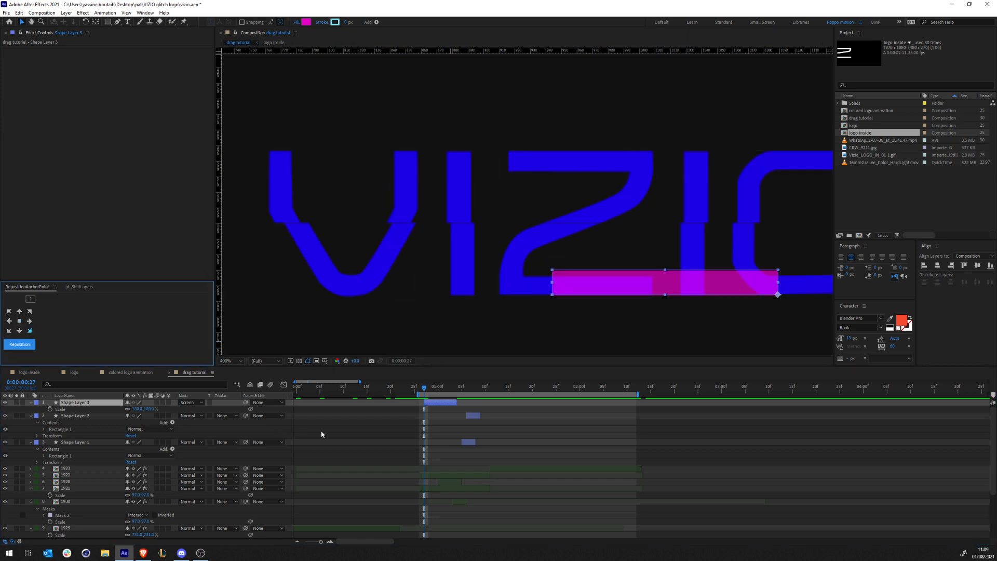
Keyframe the bar's Scale and Position from 0:00:00:27 to 0:00:01:03, shifting it right beneath the O and flattening its height to 17.2%.
{"action": "left_click", "coordinate": [50, 409]}
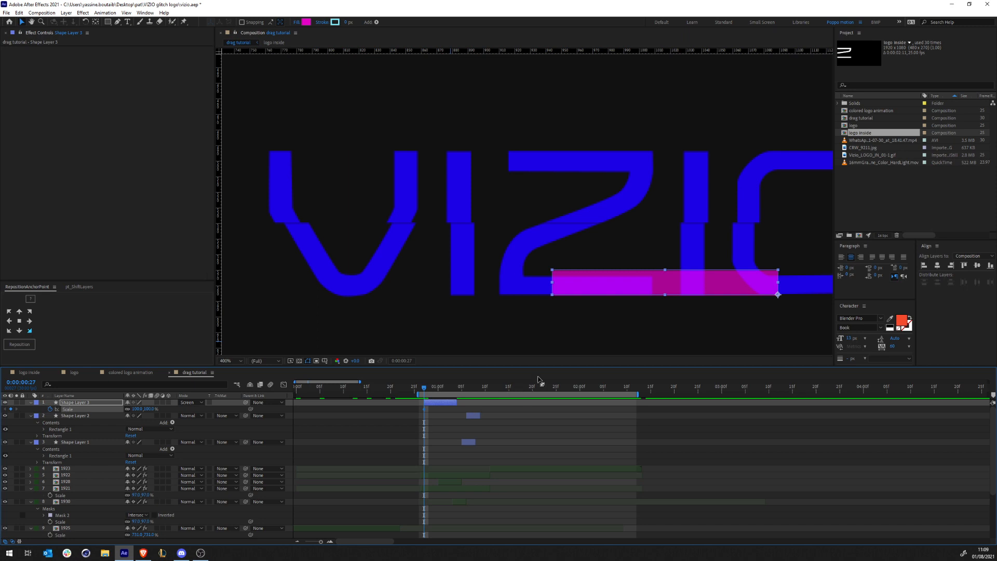
{"action": "key", "text": "shift+p"}
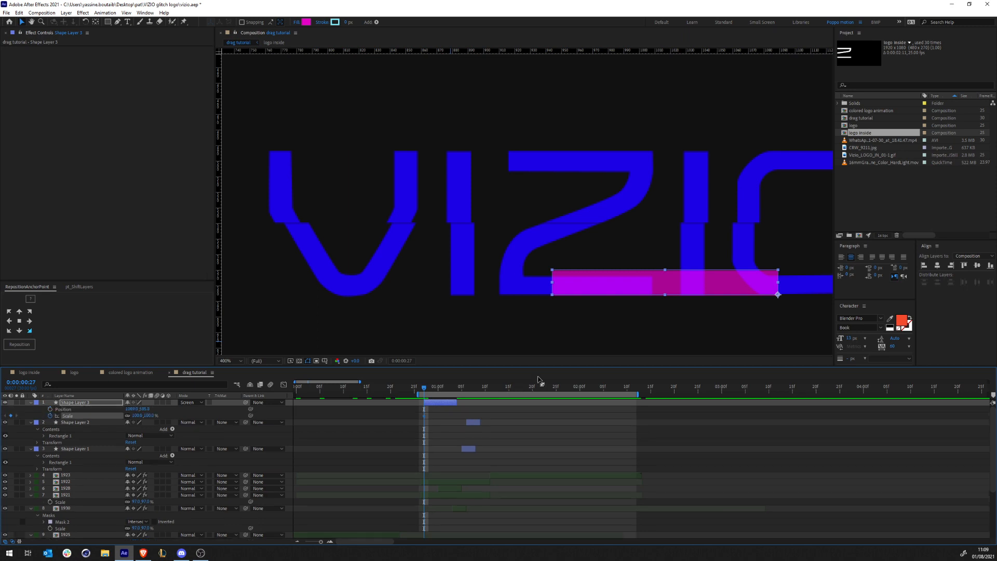
{"action": "left_click", "coordinate": [50, 409]}
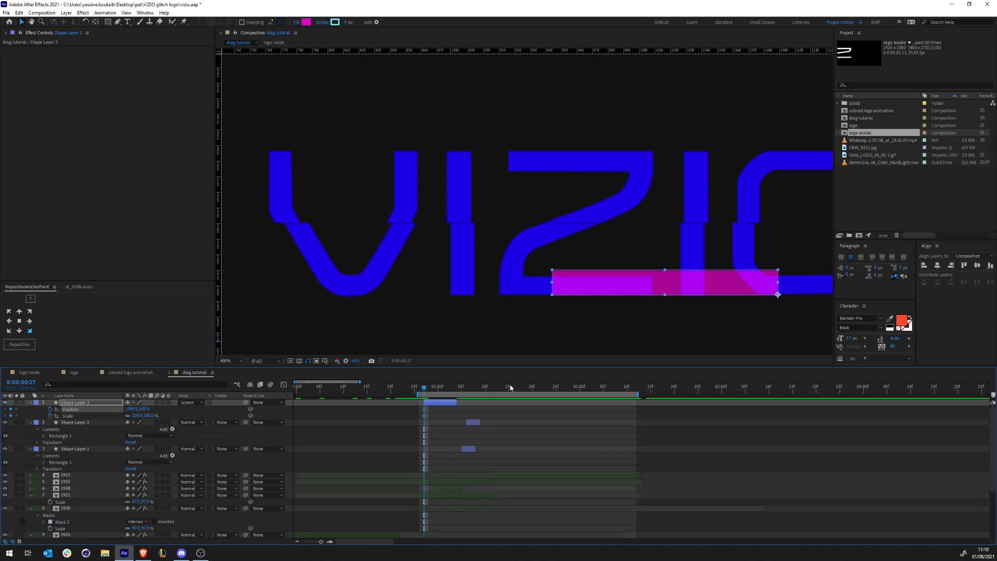
{"action": "left_click_drag", "start_coordinate": [427, 388], "coordinate": [453, 388]}
{"action": "left_click_drag", "start_coordinate": [654, 292], "coordinate": [311, 258]}
{"action": "left_click_drag", "start_coordinate": [372, 259], "coordinate": [408, 260]}
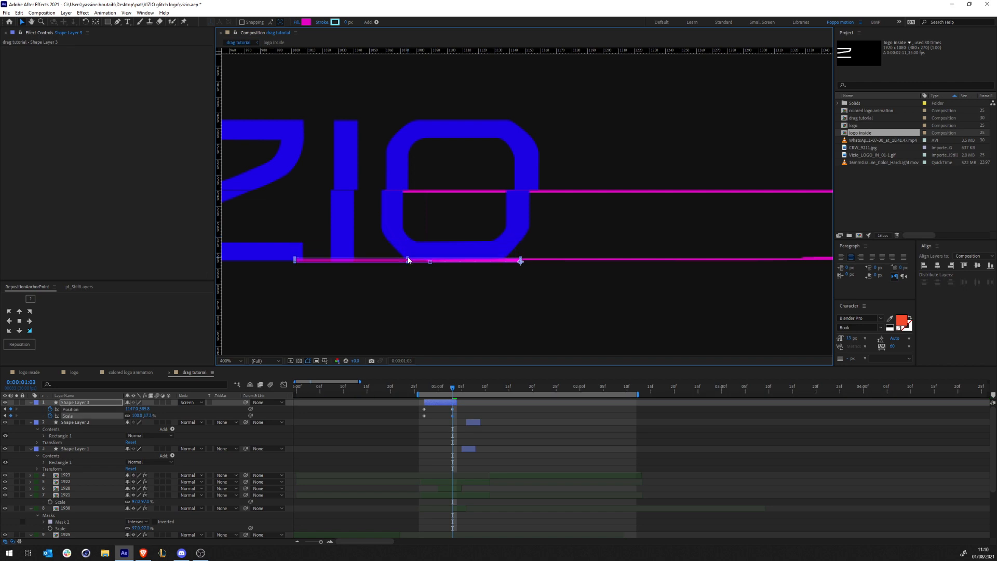
Move the bar's flattened Scale keyframe to 0:00:01:00 and shrink its width to about 20% at 0:00:01:03.
{"action": "left_click_drag", "start_coordinate": [453, 415], "coordinate": [438, 416]}
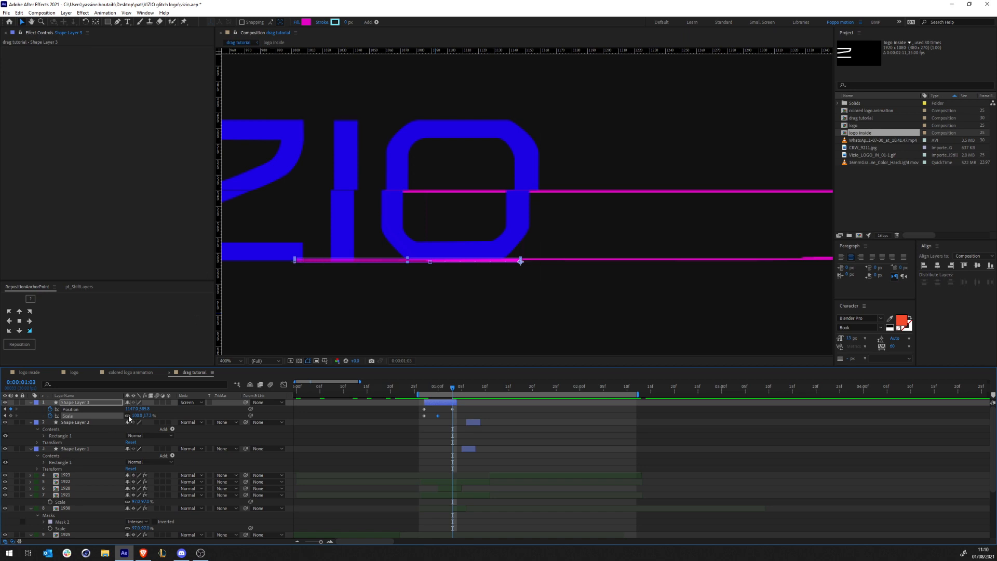
{"action": "left_click_drag", "start_coordinate": [136, 418], "coordinate": [95, 409]}
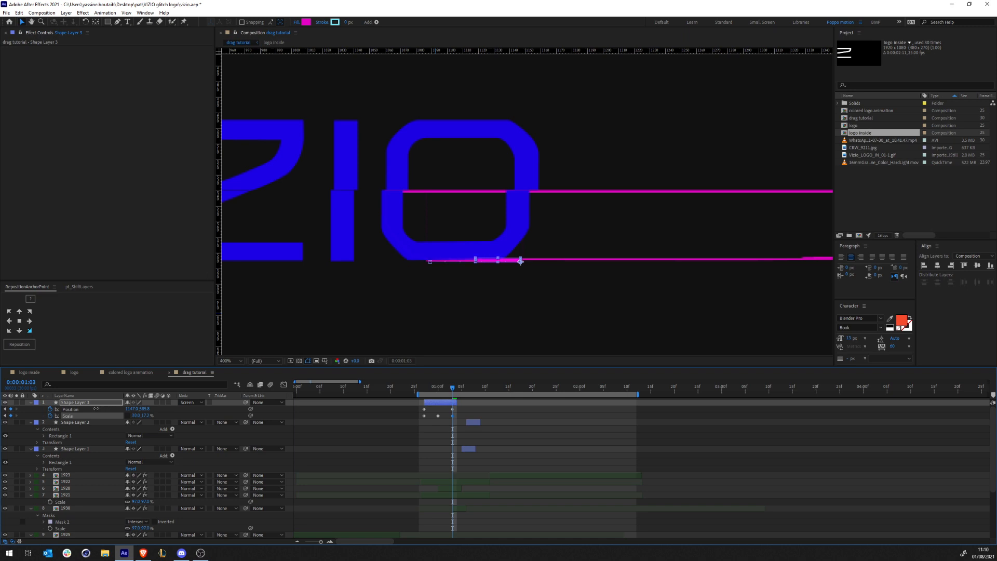
Convert all three of the bar's Scale keyframes to hold keyframes.
{"action": "right_click", "coordinate": [424, 415]}
{"action": "left_click", "coordinate": [461, 410]}
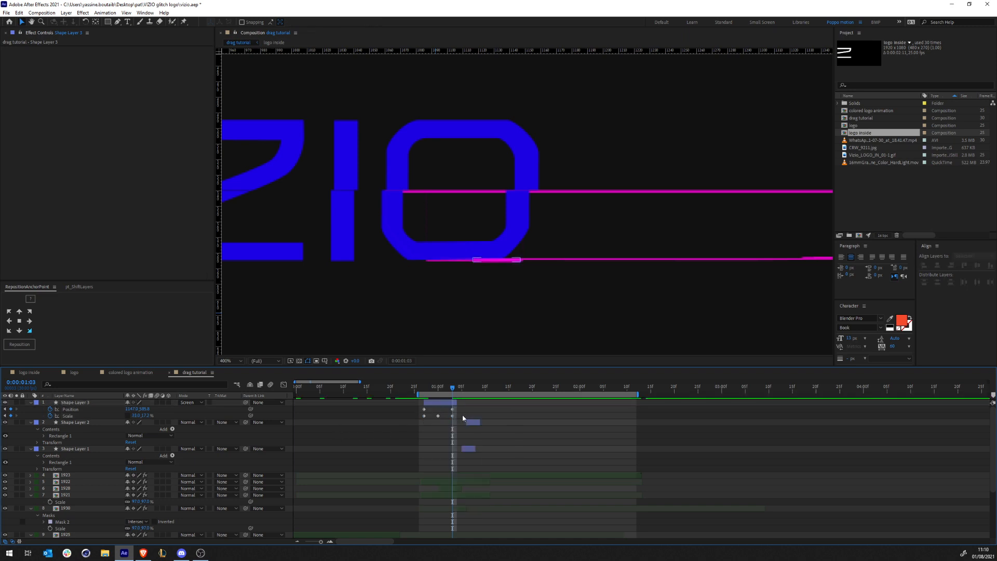
{"action": "left_click_drag", "start_coordinate": [464, 417], "coordinate": [416, 423]}
{"action": "right_click", "coordinate": [424, 416]}
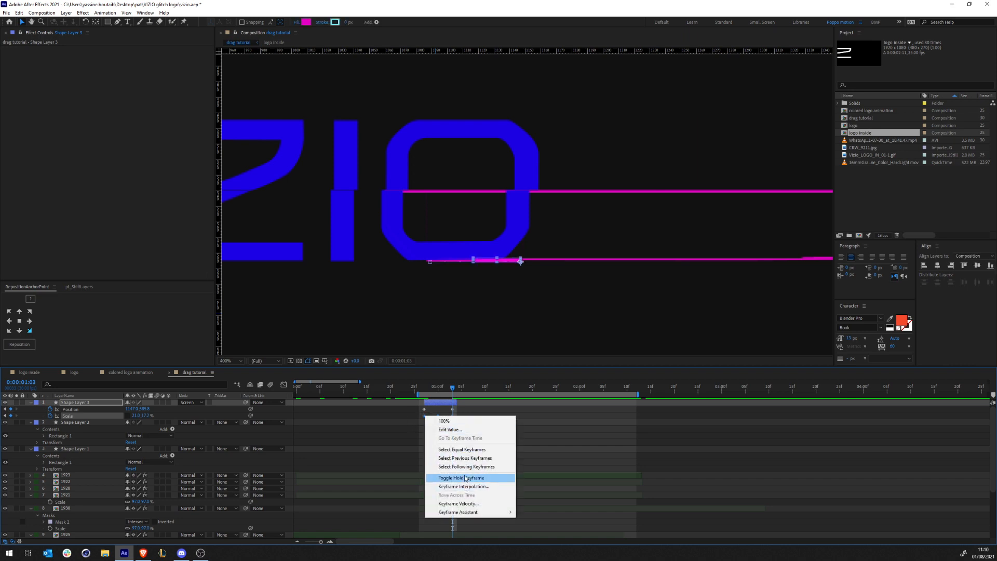
{"action": "left_click", "coordinate": [466, 478]}
Play back the stepped scaling of the pink bar from 0:00:00:27 with the full logo in view.
{"action": "scroll", "coordinate": [467, 255], "scroll_direction": "down", "scroll_amount": 1}
{"action": "left_click_drag", "start_coordinate": [405, 232], "coordinate": [532, 256]}
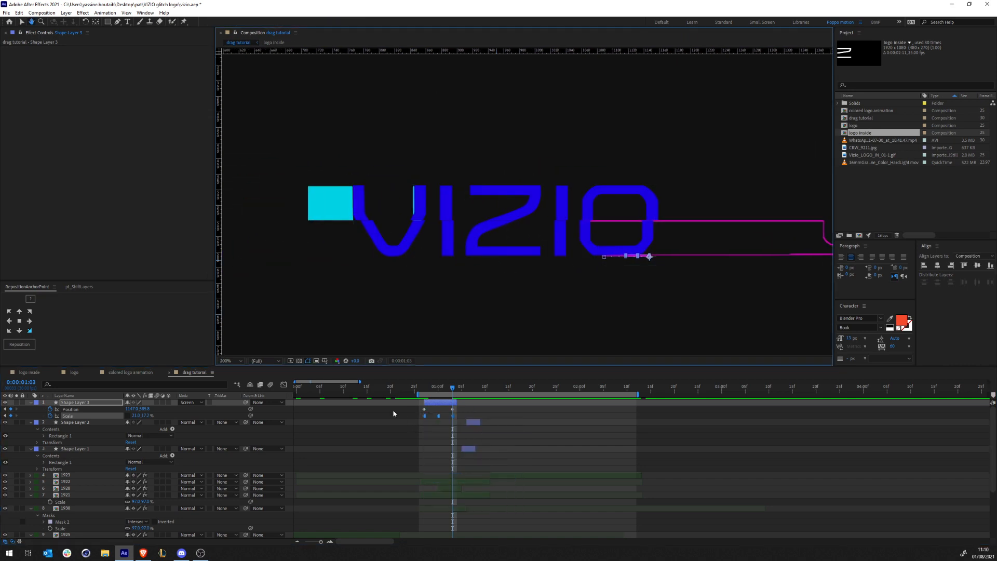
{"action": "left_click", "coordinate": [423, 388]}
{"action": "key", "text": "space"}
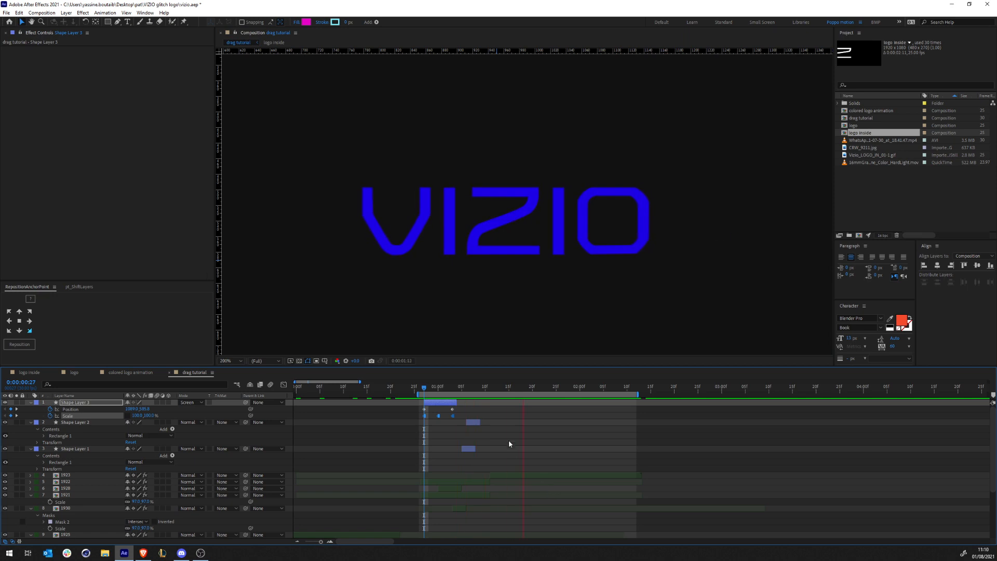
Add Position keyframes for the bar at 0:00:01:00 and 0:00:01:02, convert all its Position keyframes to hold, and preview the motion.
{"action": "left_click", "coordinate": [439, 389]}
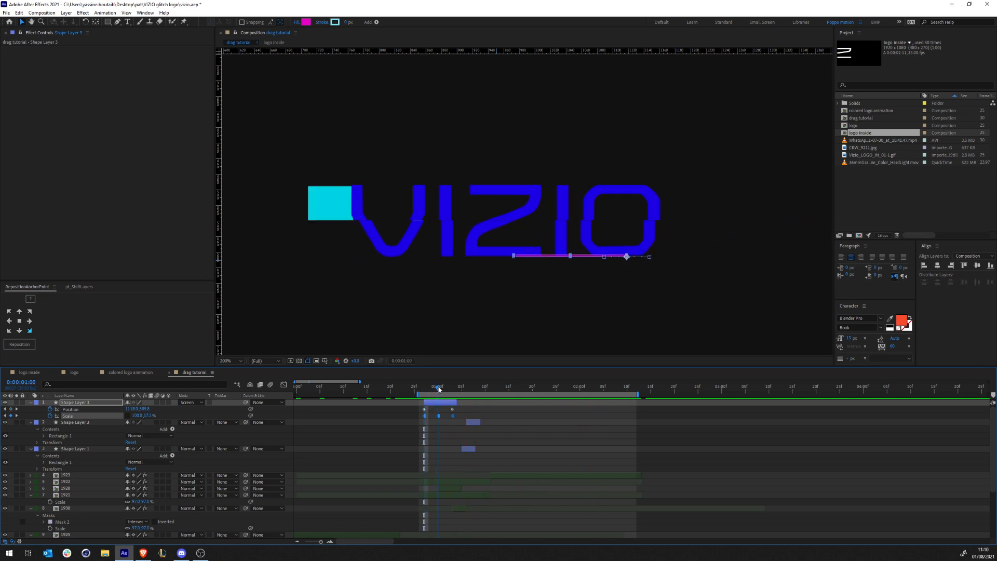
{"action": "left_click", "coordinate": [11, 409]}
{"action": "key", "text": "Page_Down"}
{"action": "key", "text": "Page_Down"}
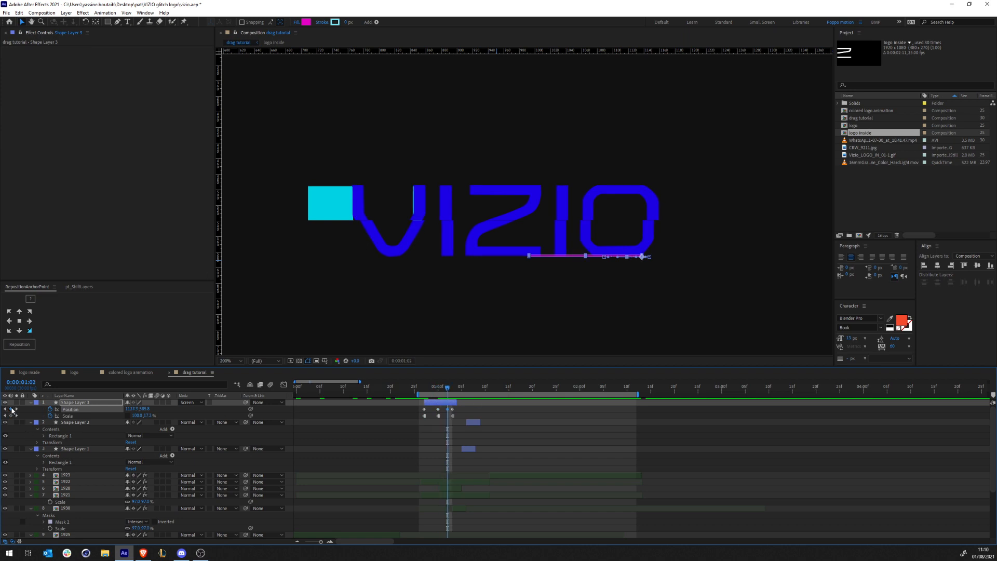
{"action": "left_click_drag", "start_coordinate": [470, 412], "coordinate": [393, 407]}
{"action": "right_click", "coordinate": [424, 410]}
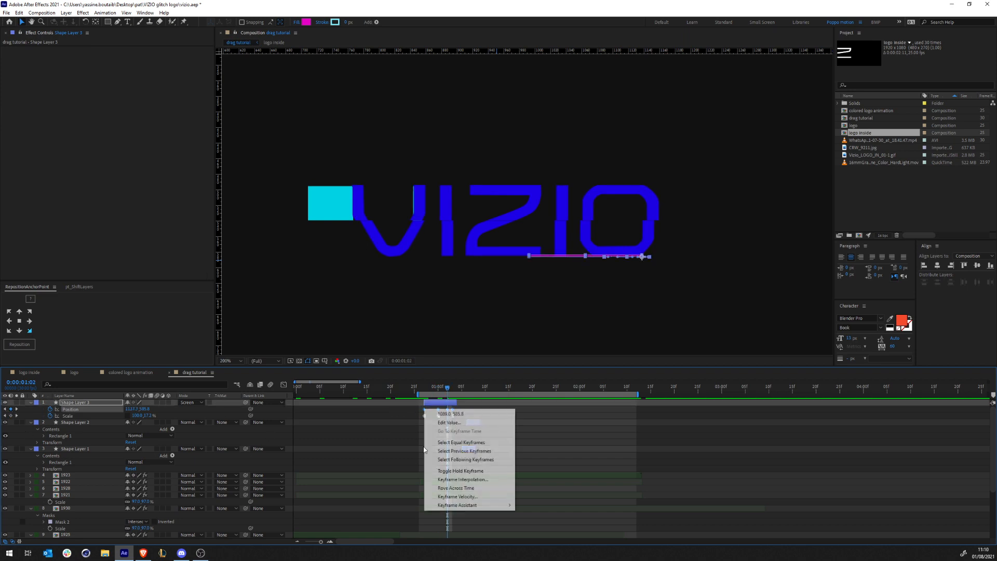
{"action": "left_click", "coordinate": [454, 471]}
{"action": "left_click_drag", "start_coordinate": [436, 393], "coordinate": [415, 393]}
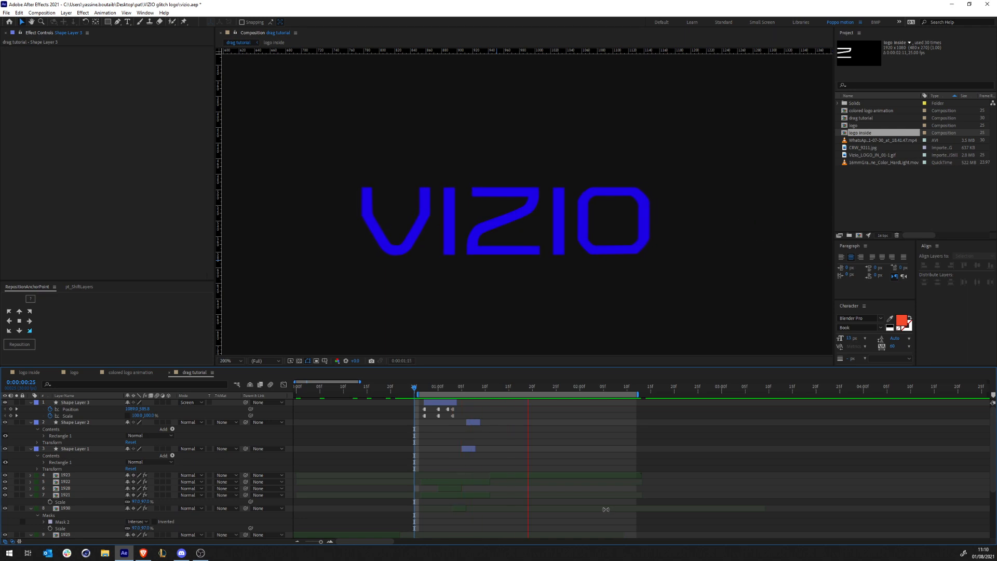
Compress the bar's keyframes and shorten its layer to run from 0:00:00:27 to 0:00:00:29, and preview the faster glitch.
{"action": "left_click", "coordinate": [443, 387]}
{"action": "left_click", "coordinate": [455, 403]}
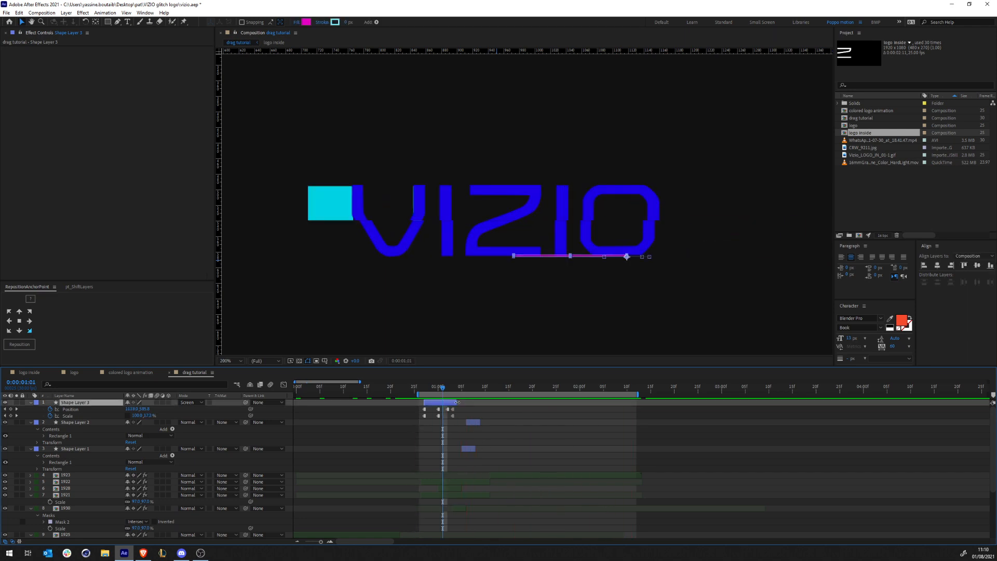
{"action": "left_click", "coordinate": [423, 390]}
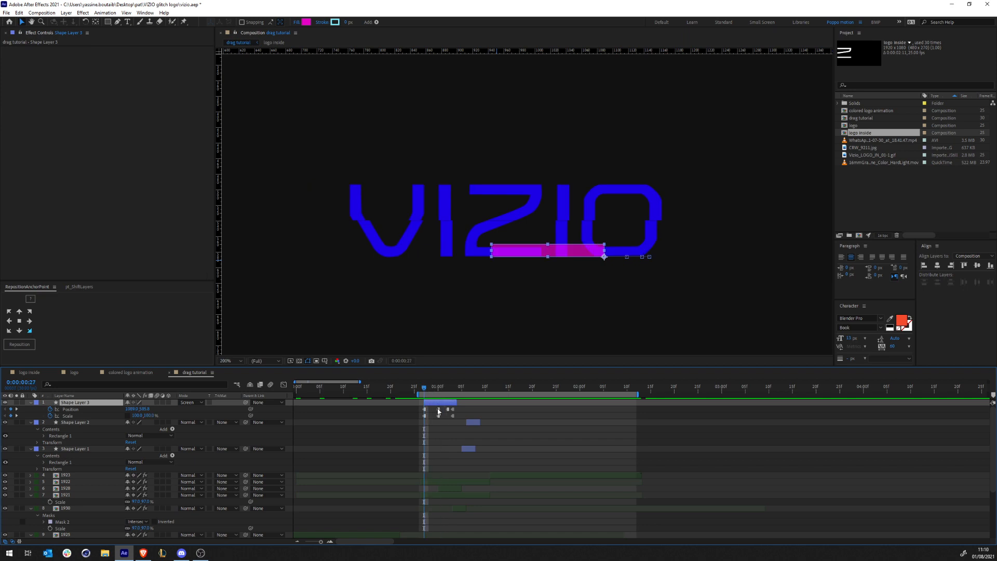
{"action": "left_click_drag", "start_coordinate": [450, 403], "coordinate": [419, 387]}
{"action": "key", "text": "space"}
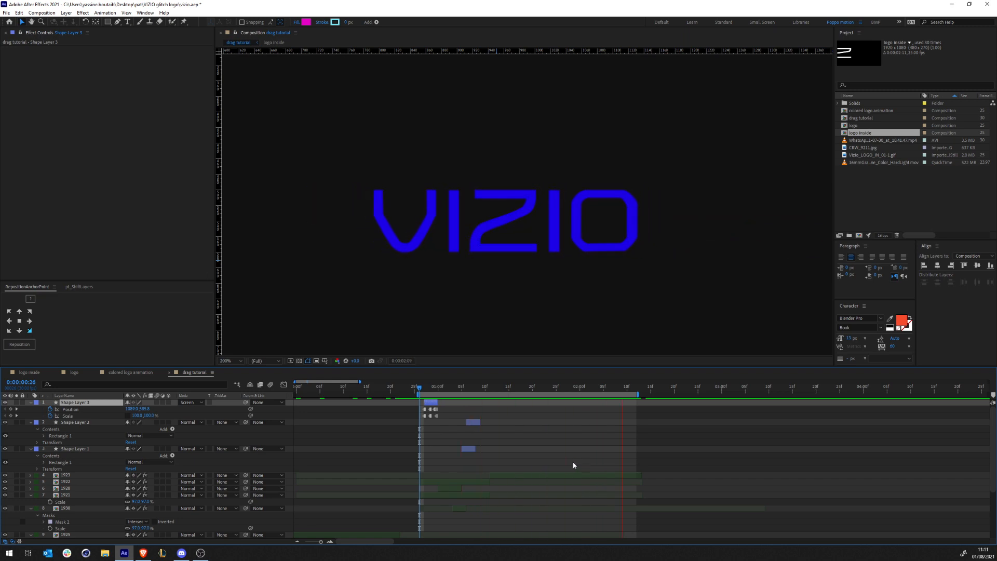
{"action": "key", "text": "space"}
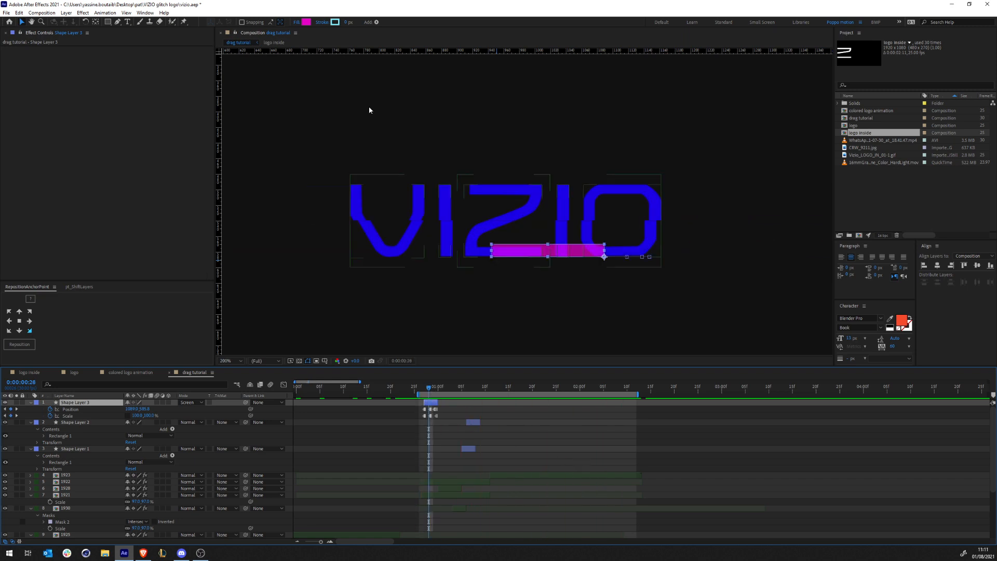
Draw two small, thin, staggered rectangular masks on the pink bar over the base of the Z.
{"action": "left_click", "coordinate": [108, 22]}
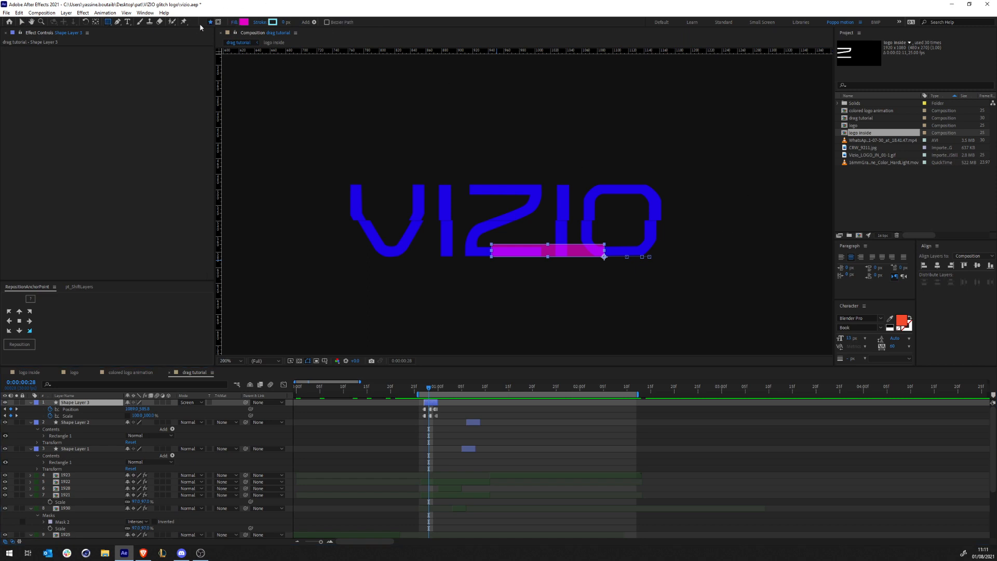
{"action": "left_click", "coordinate": [219, 22]}
{"action": "scroll", "coordinate": [544, 203], "scroll_direction": "up", "scroll_amount": 1}
{"action": "left_click_drag", "start_coordinate": [497, 291], "coordinate": [549, 299]}
{"action": "key", "text": "m"}
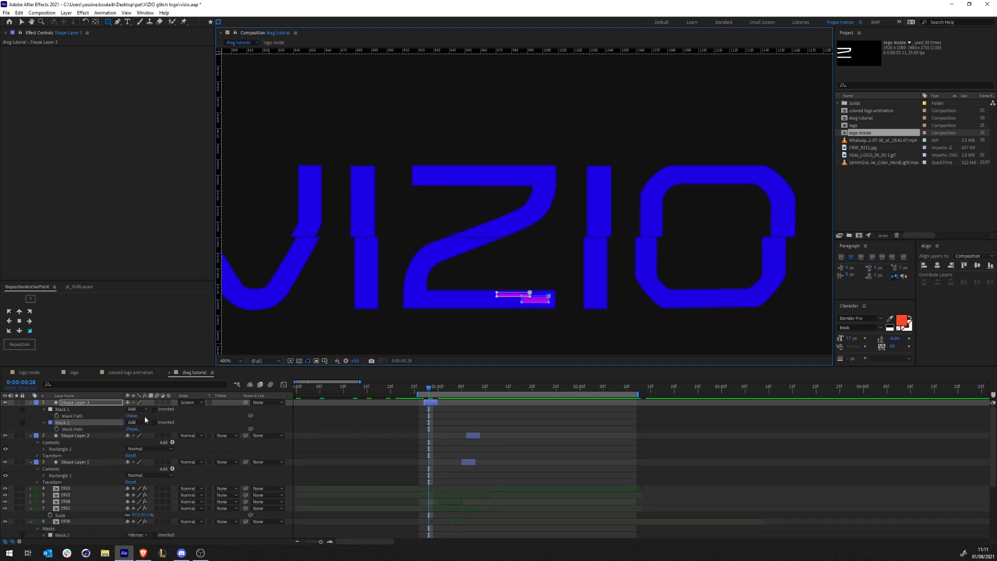
Set both masks on the pink bar to Subtract and preview the cut-outs with the full logo in view.
{"action": "left_click", "coordinate": [91, 412], "text": "shift"}
{"action": "left_click", "coordinate": [138, 409]}
{"action": "left_click", "coordinate": [140, 431]}
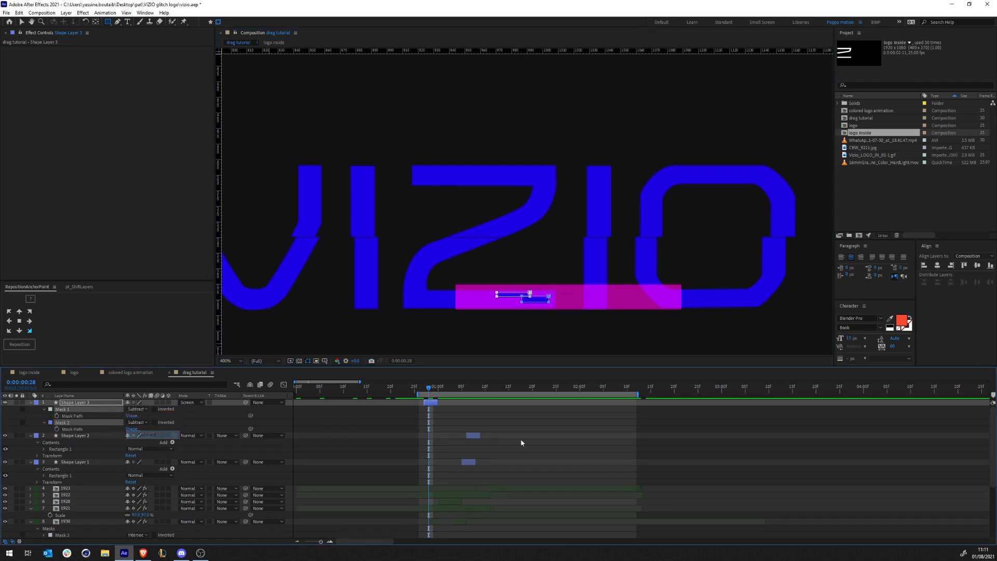
{"action": "scroll", "coordinate": [546, 298], "scroll_direction": "down", "scroll_amount": 1}
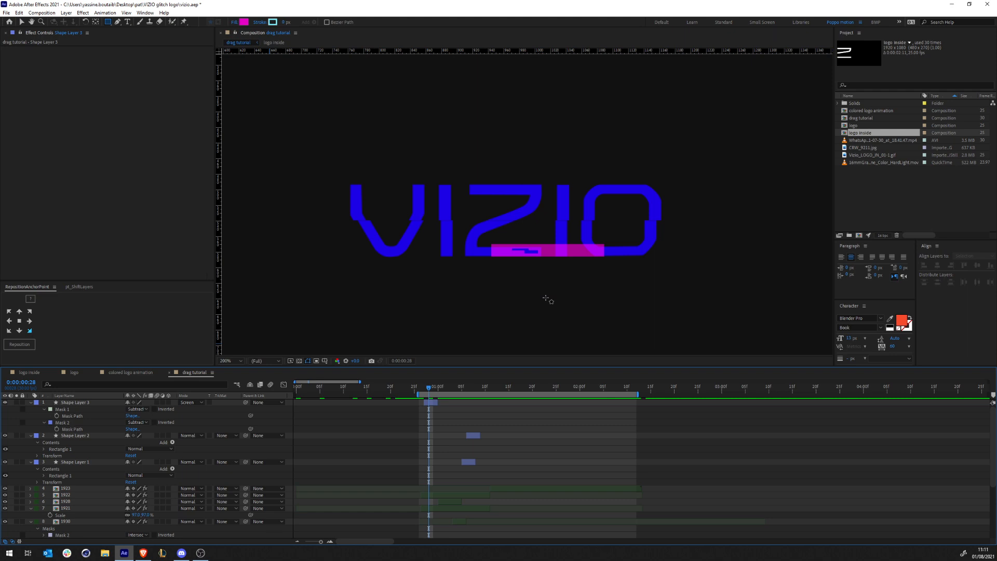
{"action": "key", "text": "space"}
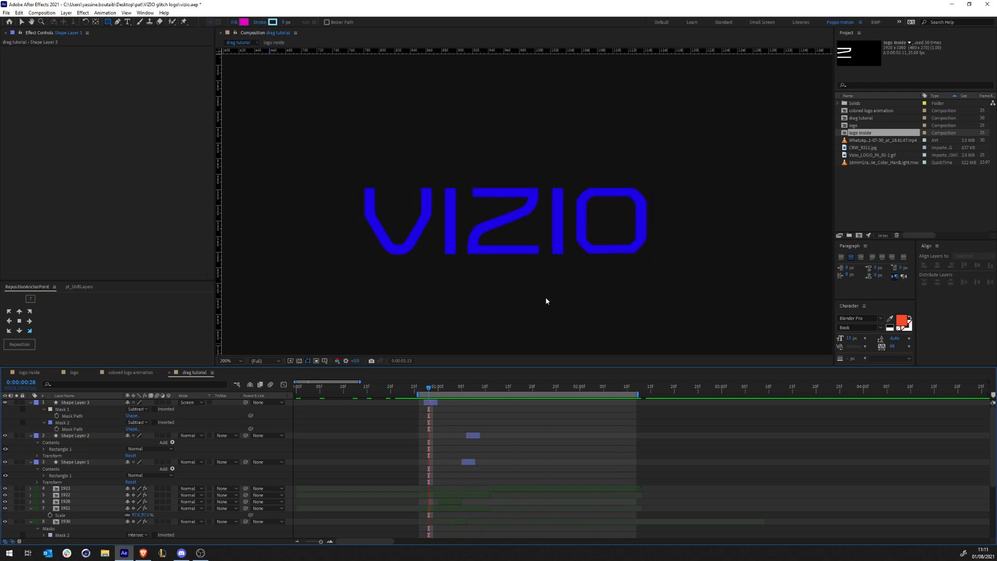
{"action": "key", "text": "space"}
Collapse the expanded mask and content properties so all layers reveal only their keyframed properties, and deselect the layers.
{"action": "scroll", "coordinate": [488, 275], "scroll_direction": "down", "scroll_amount": 1}
{"action": "left_click_drag", "start_coordinate": [495, 245], "coordinate": [600, 241]}
{"action": "key", "text": "q"}
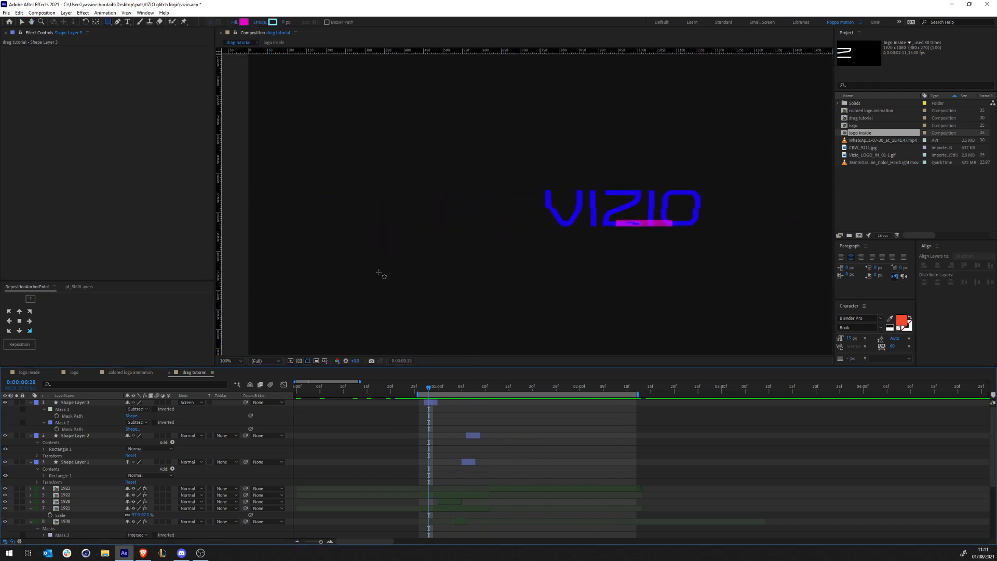
{"action": "left_click", "coordinate": [31, 403]}
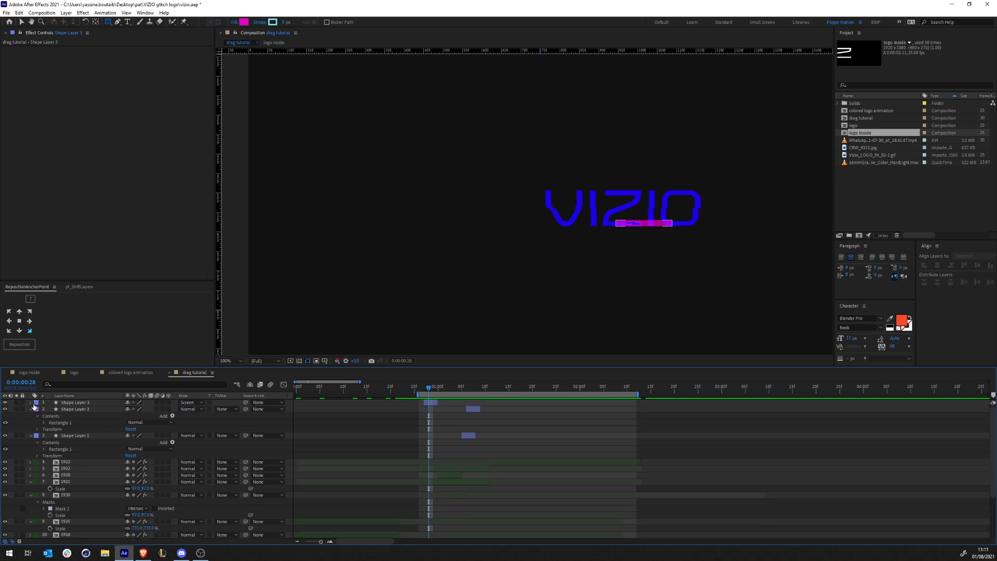
{"action": "key", "text": "ctrl+a"}
{"action": "key", "text": "u"}
{"action": "left_click", "coordinate": [264, 523]}
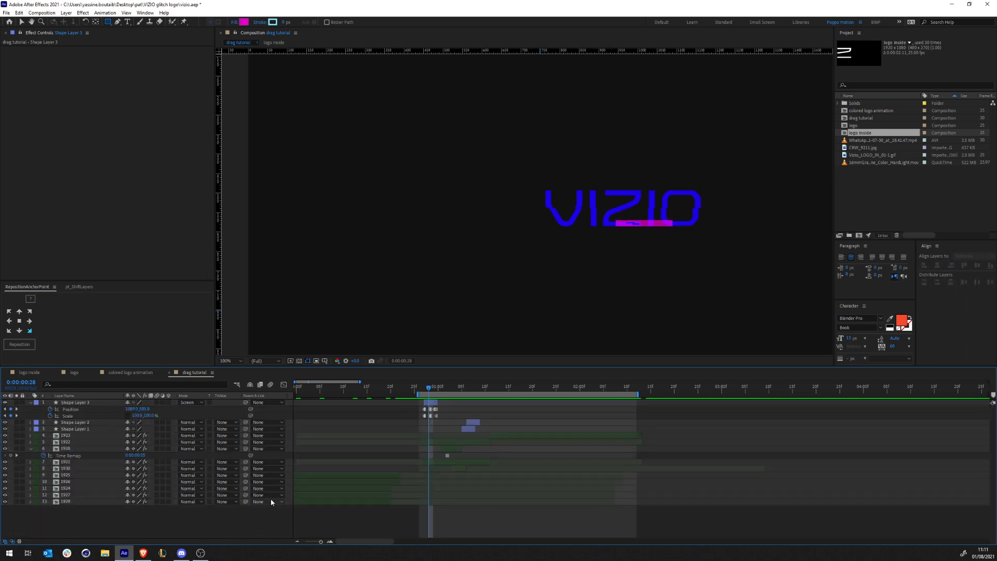
Create a new solid layer named form above the shape layers.
{"action": "key", "text": "ctrl+n"}
{"action": "type", "text": "form"}
{"action": "key", "text": "Return"}
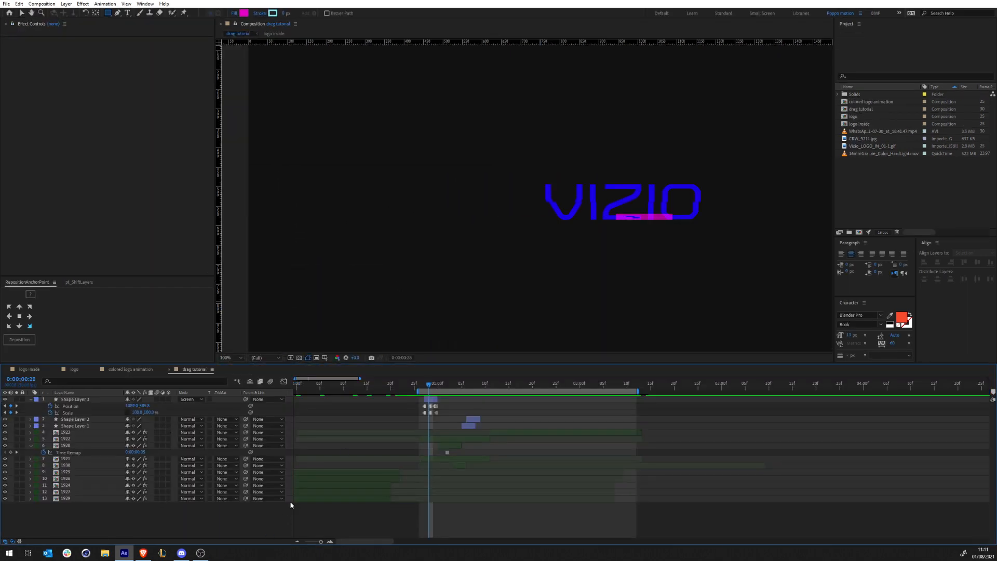
{"action": "key", "text": "ctrl+y"}
{"action": "type", "text": "form"}
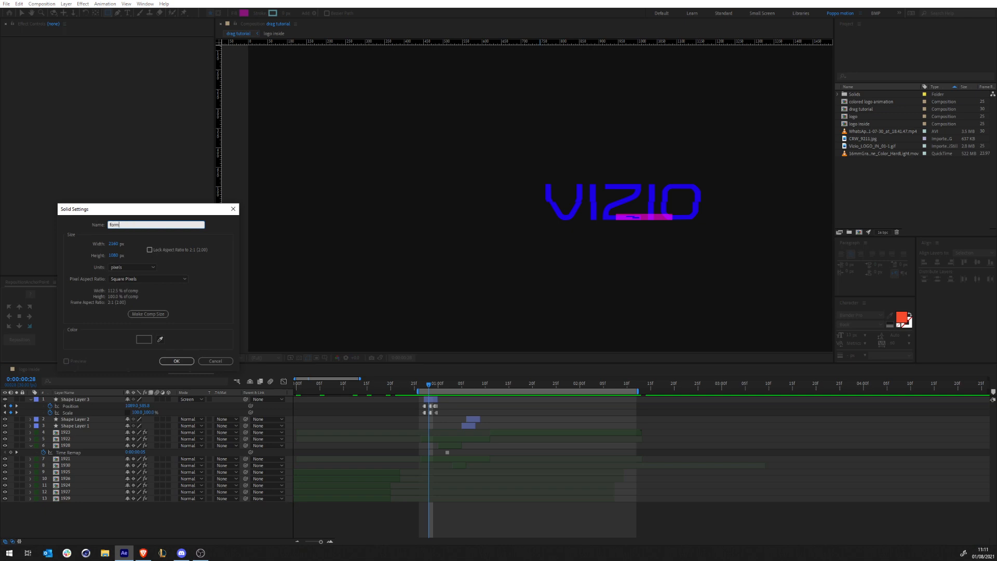
{"action": "key", "text": "Return"}
Search the effects for form and apply the Trapcode Form effect to the new solid.
{"action": "key", "text": "ctrl+space"}
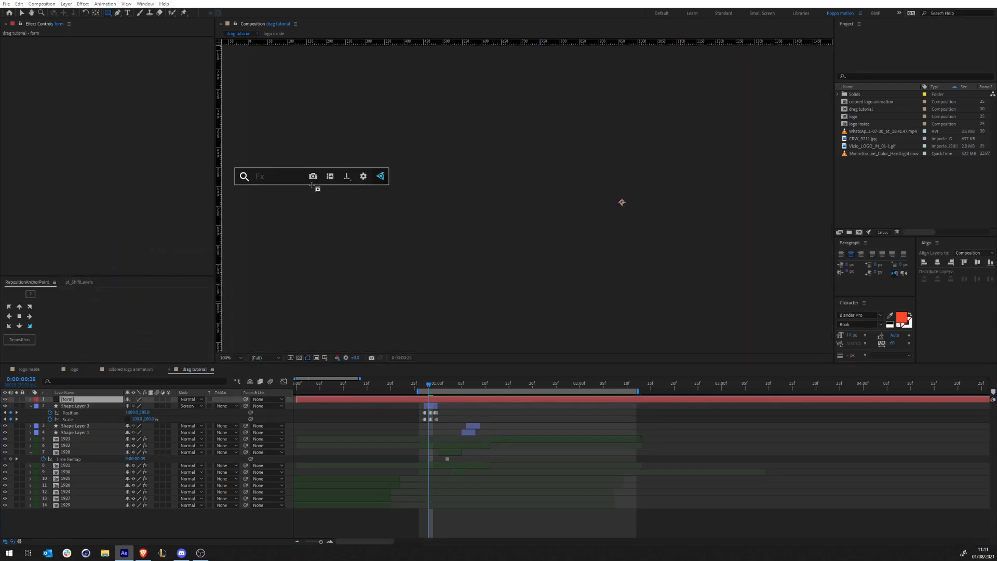
{"action": "type", "text": "form"}
{"action": "key", "text": "Return"}
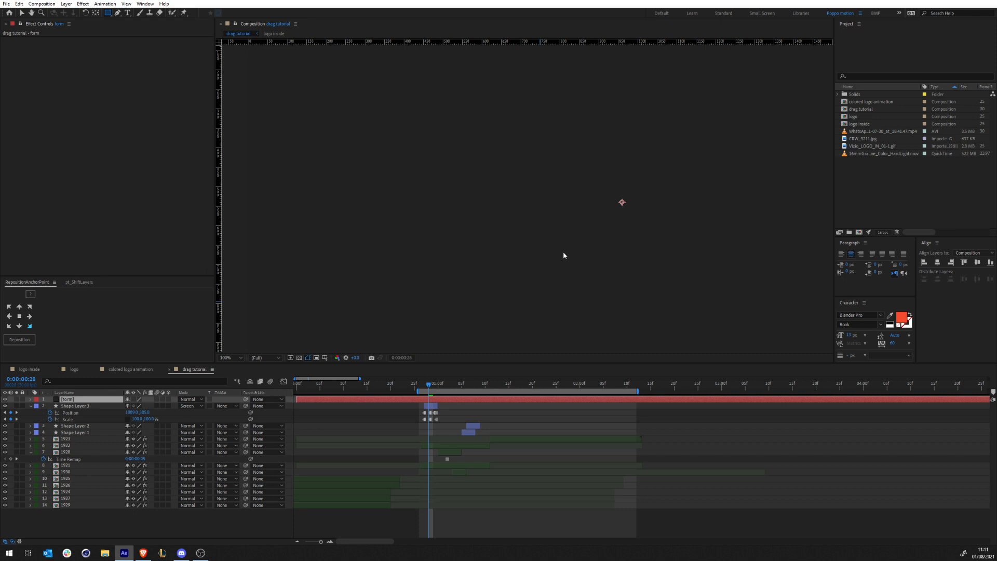
{"action": "key", "text": "v"}
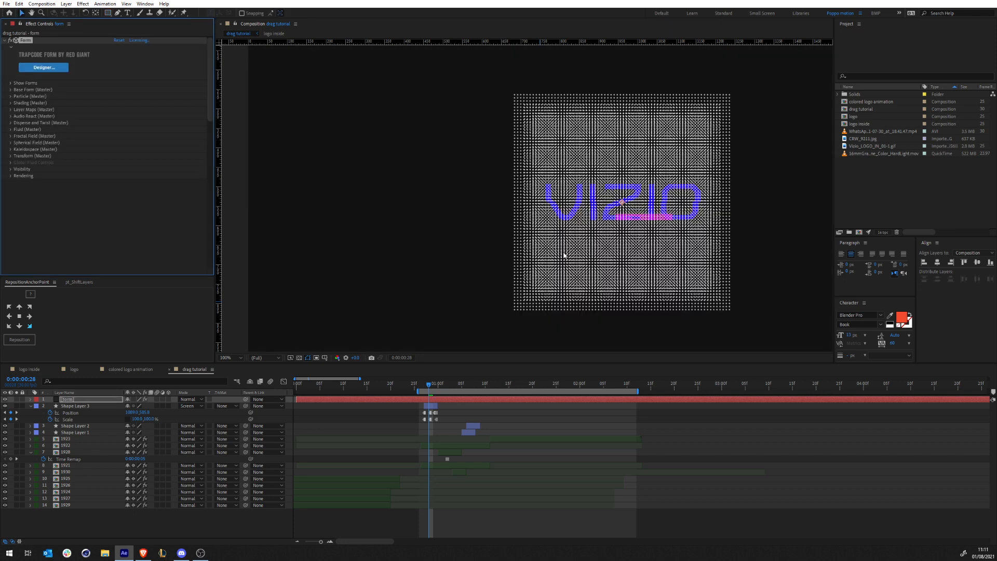
In Form's base form settings, set Particles in Z to 1 and the Size mode to XYZ Individual.
{"action": "left_click", "coordinate": [11, 90]}
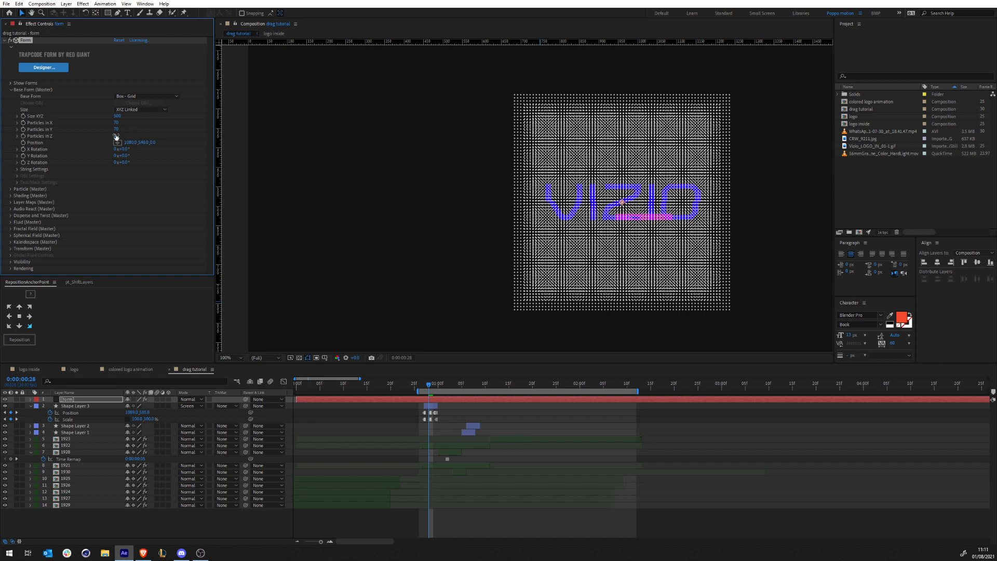
{"action": "left_click_drag", "start_coordinate": [115, 136], "coordinate": [112, 136]}
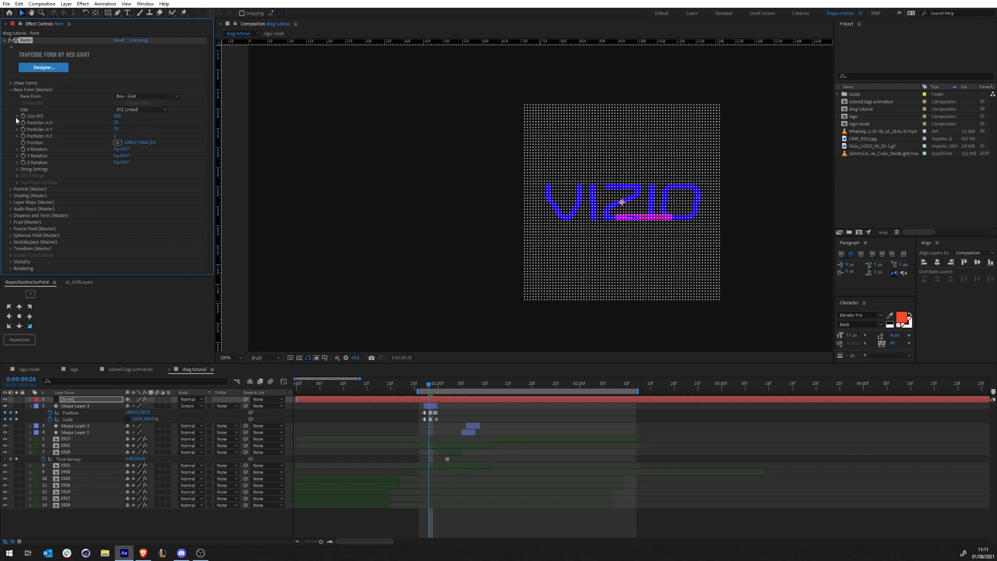
{"action": "left_click", "coordinate": [139, 110]}
{"action": "left_click", "coordinate": [117, 124]}
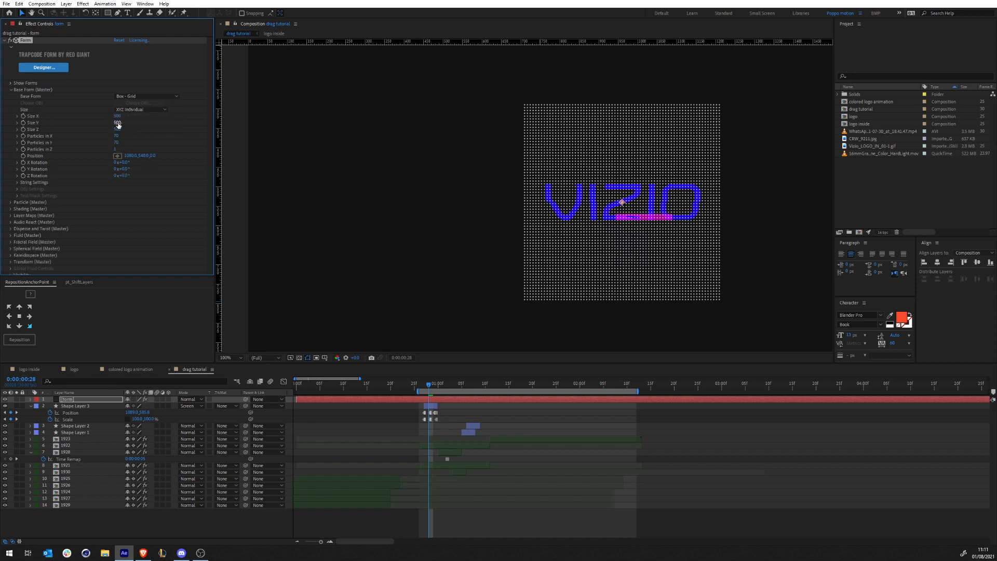
Set Form's Size Z to 0, reshape the grid into a long strip with Size Y 90, and place it below and left of the logo.
{"action": "left_click", "coordinate": [118, 130]}
{"action": "type", "text": "0"}
{"action": "key", "text": "Return"}
{"action": "left_click_drag", "start_coordinate": [117, 123], "coordinate": [136, 117]}
{"action": "left_click_drag", "start_coordinate": [622, 204], "coordinate": [332, 250]}
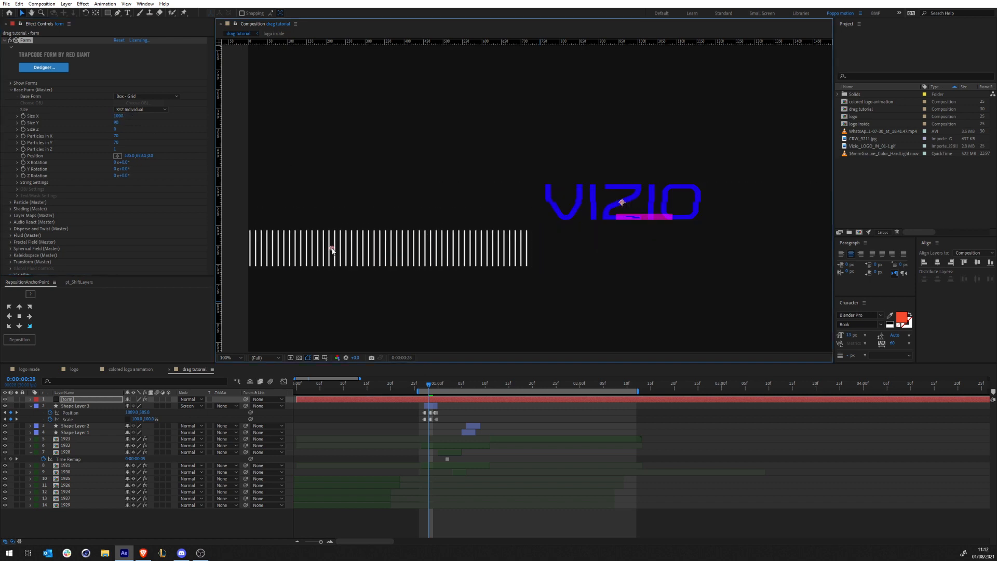
Thin out and resize the dot grid to 32 particles in X, 13 in Y, Size X 770 and Size Y 200.
{"action": "left_click_drag", "start_coordinate": [119, 136], "coordinate": [117, 137]}
{"action": "left_click", "coordinate": [118, 135]}
{"action": "key", "text": "Return"}
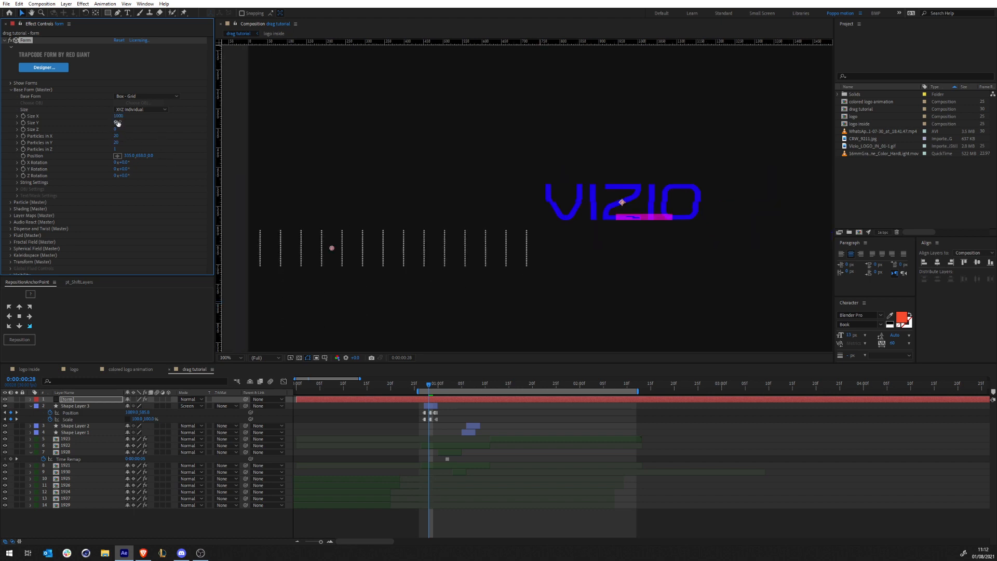
{"action": "left_click_drag", "start_coordinate": [117, 115], "coordinate": [117, 120]}
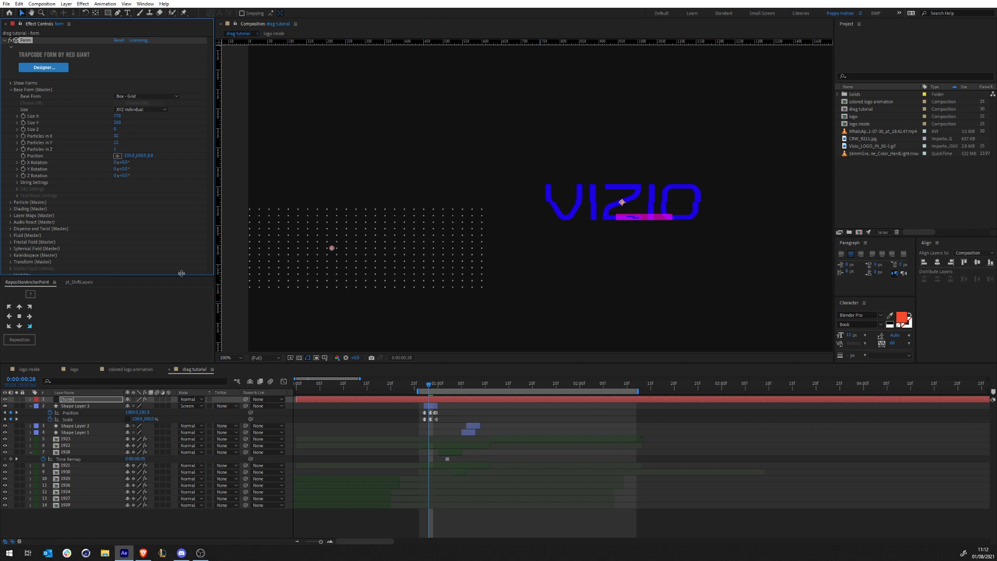
Set Form's particle Size Random to 50% and check the varied dots with the layer deselected.
{"action": "left_click", "coordinate": [10, 90]}
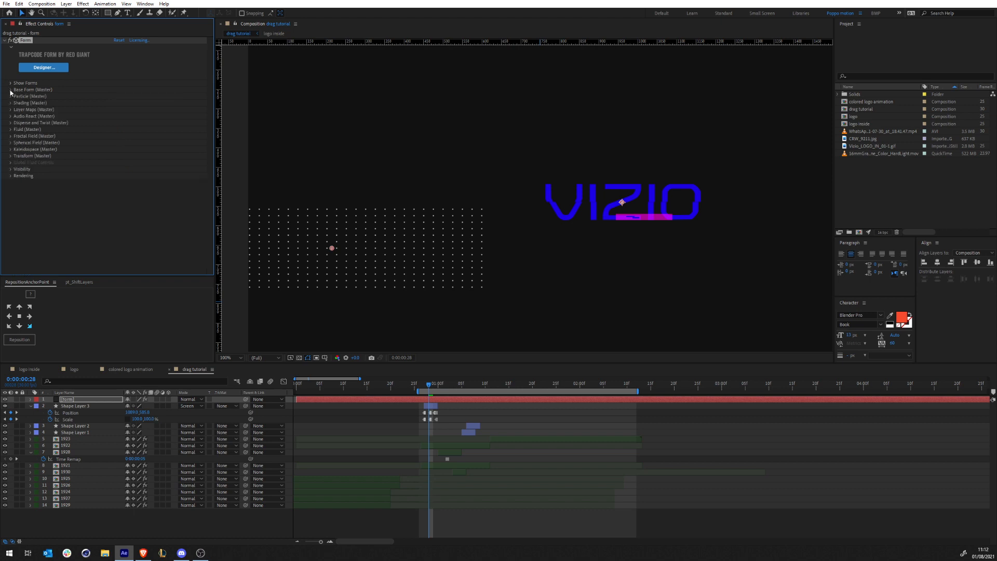
{"action": "left_click", "coordinate": [5, 40]}
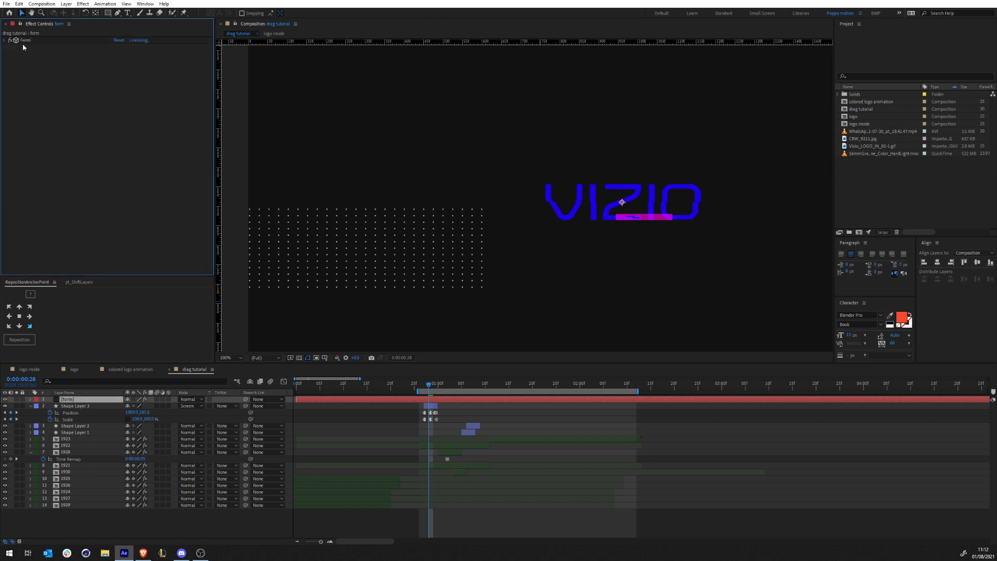
{"action": "left_click", "coordinate": [4, 41]}
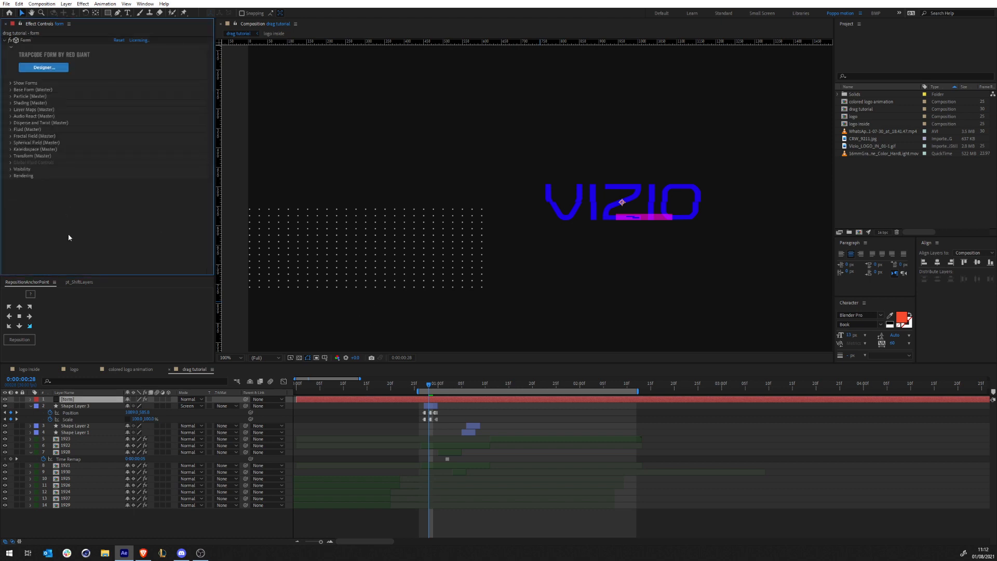
{"action": "left_click", "coordinate": [10, 96]}
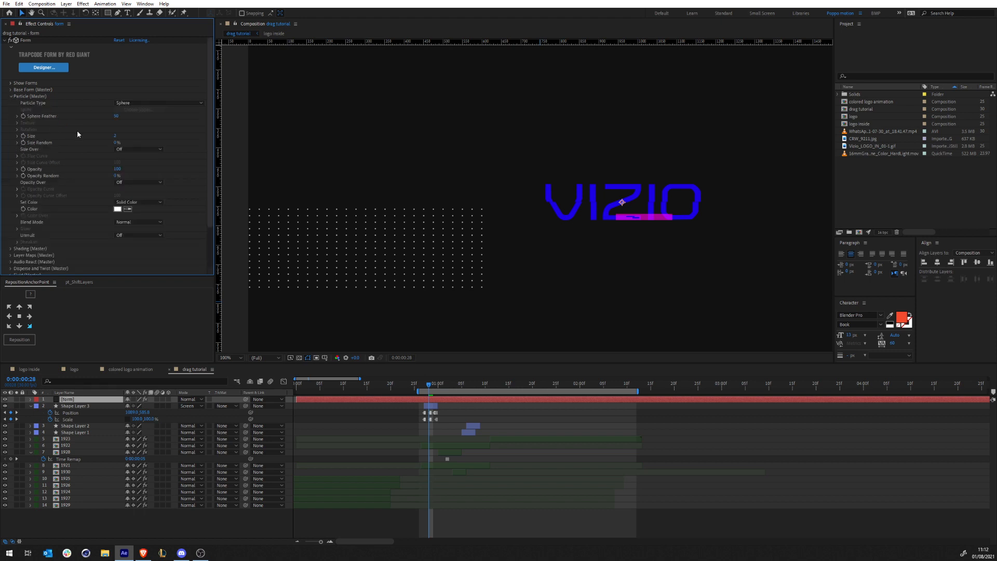
{"action": "left_click", "coordinate": [114, 143]}
{"action": "type", "text": "50"}
{"action": "key", "text": "Return"}
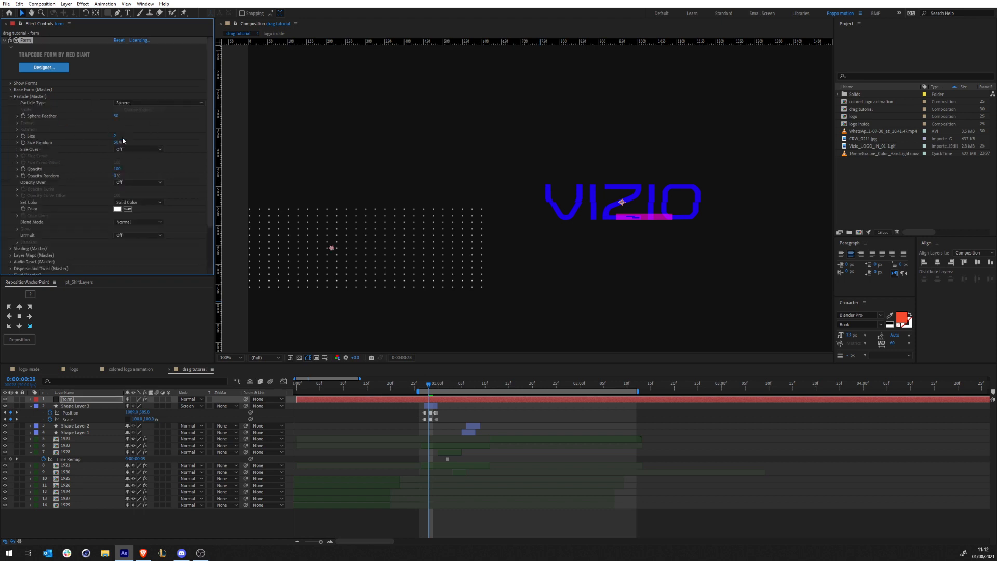
{"action": "left_click", "coordinate": [526, 420]}
{"action": "scroll", "coordinate": [479, 262], "scroll_direction": "up", "scroll_amount": 1}
{"action": "scroll", "coordinate": [436, 282], "scroll_direction": "down", "scroll_amount": 1}
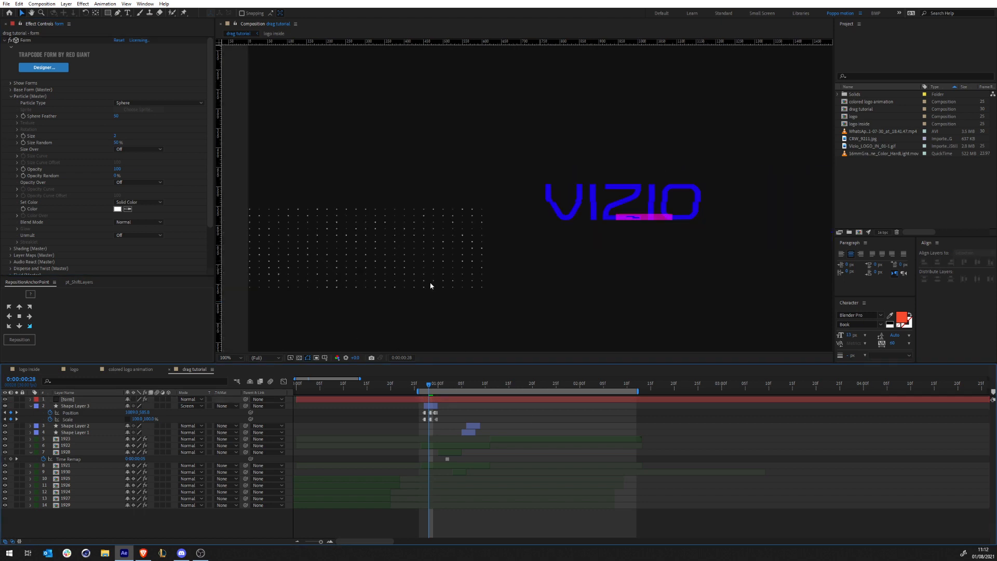
Collapse the Form effect's settings and all revealed keyframe properties in the timeline.
{"action": "left_click", "coordinate": [10, 97]}
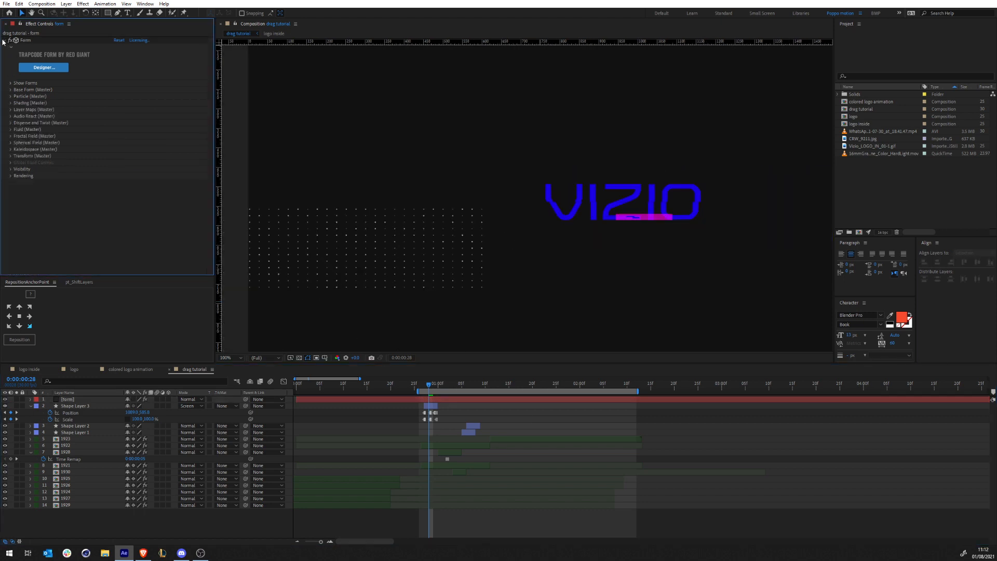
{"action": "left_click", "coordinate": [4, 41]}
{"action": "key", "text": "ctrl+space"}
{"action": "key", "text": "Escape"}
{"action": "key", "text": "u"}
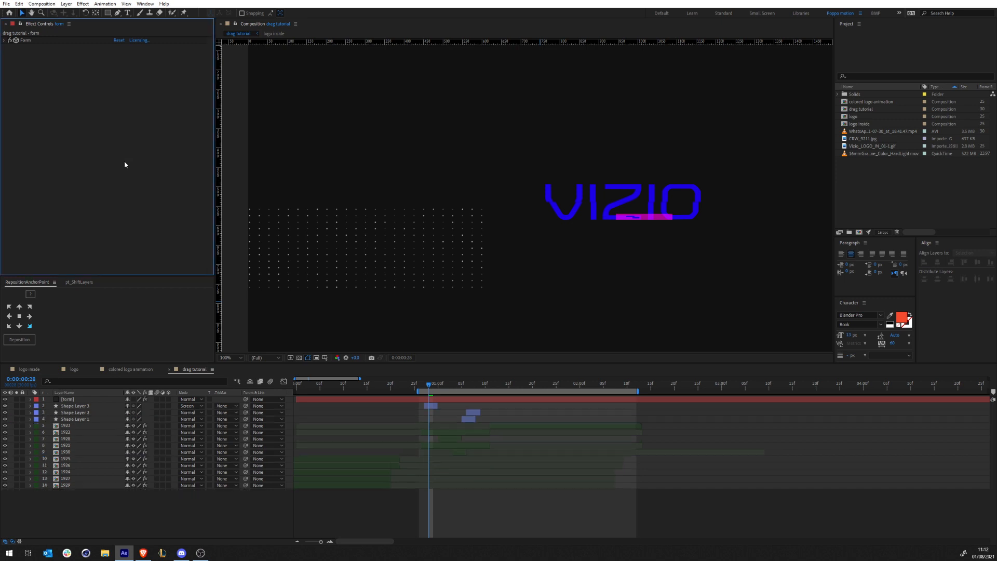
Apply a Fill effect to the form layer and set its colour to yellow-orange.
{"action": "key", "text": "ctrl+space"}
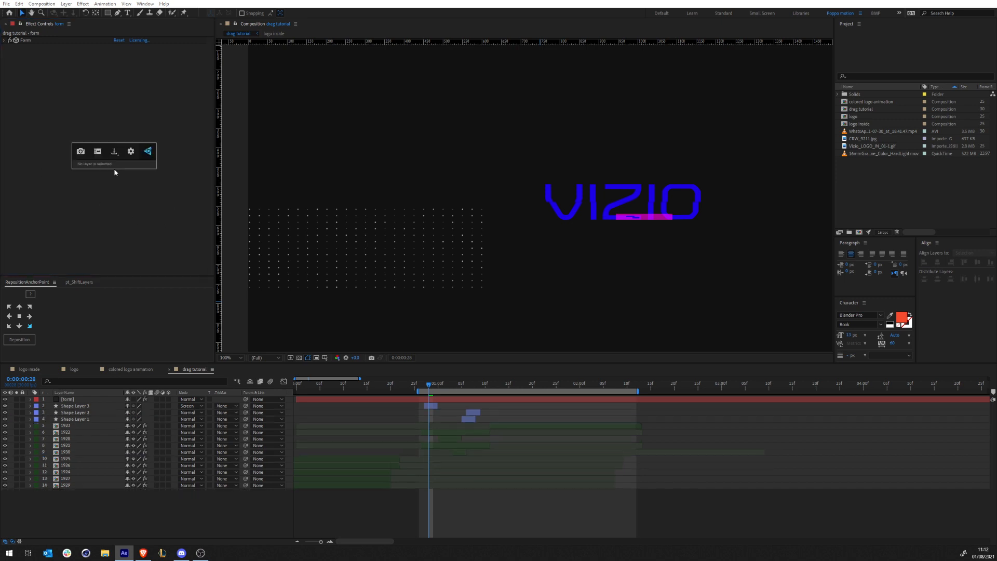
{"action": "left_click", "coordinate": [89, 403]}
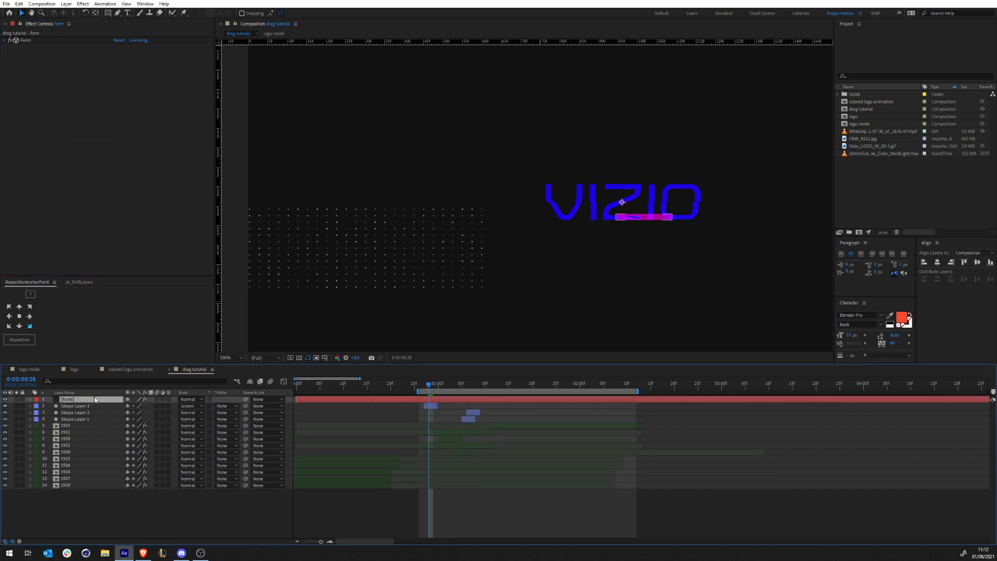
{"action": "key", "text": "ctrl+space"}
{"action": "type", "text": "fill"}
{"action": "key", "text": "Return"}
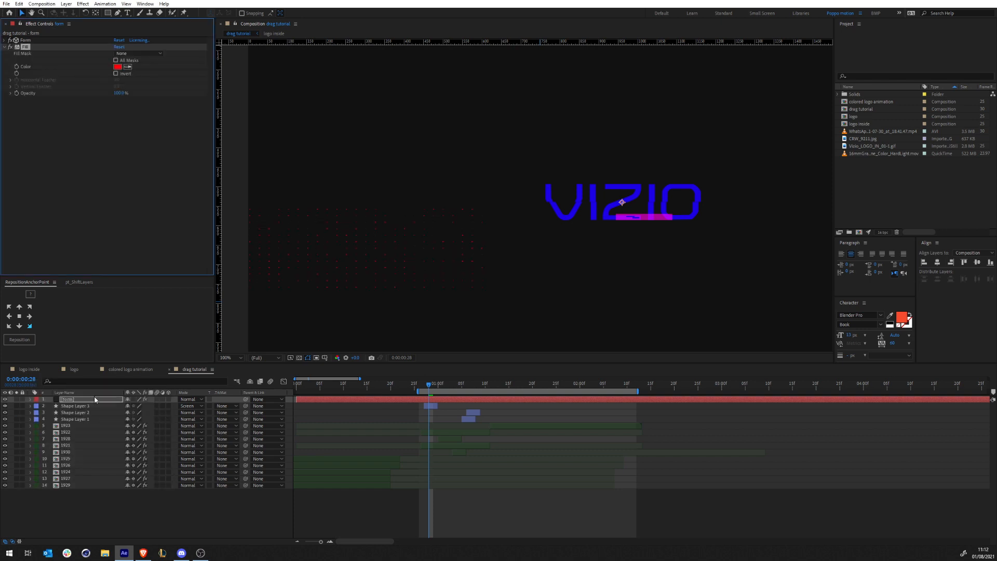
{"action": "left_click", "coordinate": [118, 67]}
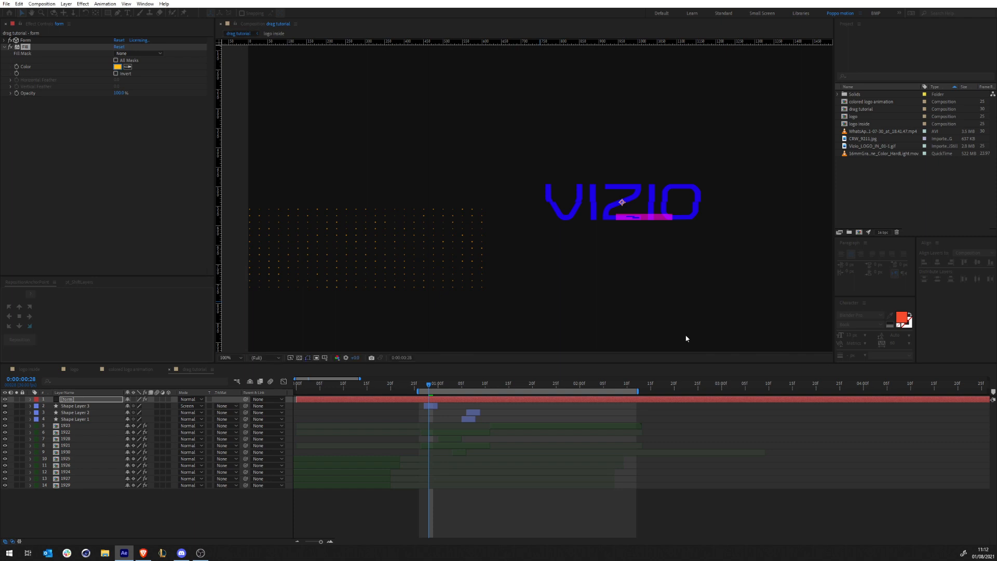
{"action": "left_click", "coordinate": [455, 438]}
Trim the form layer to run from 0:00:00:00 to 0:00:00:02, with the whole composition in view.
{"action": "left_click_drag", "start_coordinate": [424, 386], "coordinate": [263, 383]}
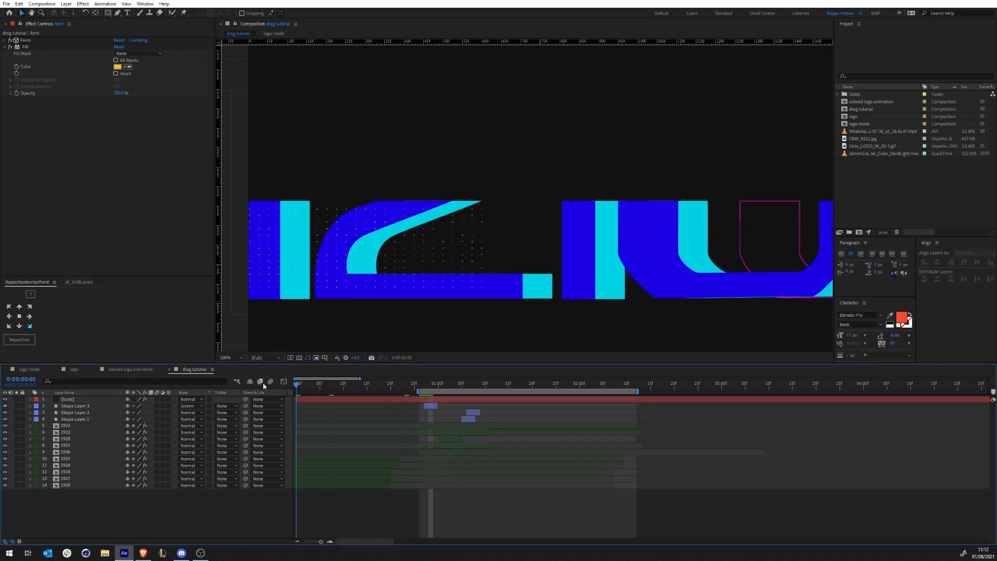
{"action": "key", "text": "comma"}
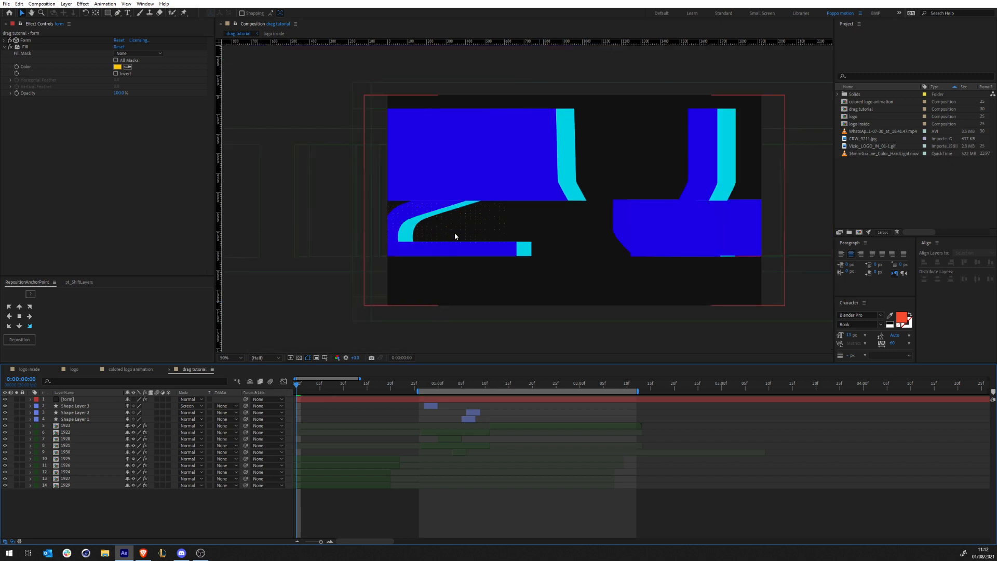
{"action": "left_click", "coordinate": [326, 400]}
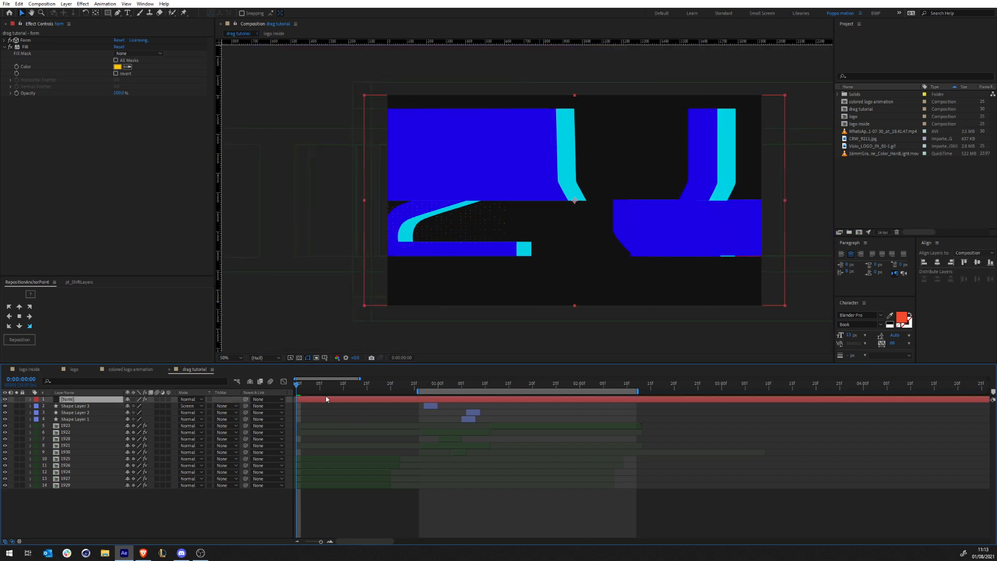
{"action": "key", "text": "space"}
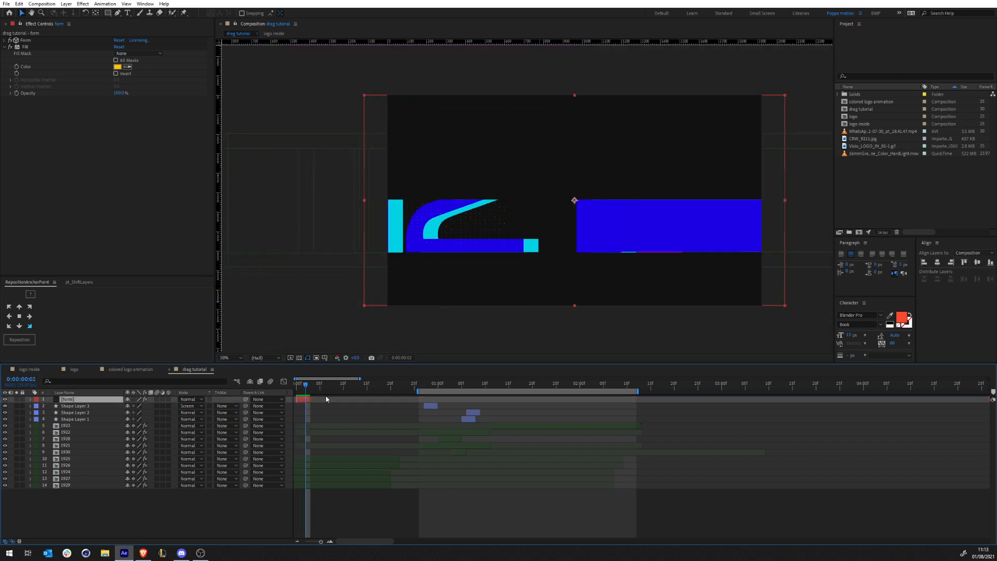
Play and scrub the drag tutorial composition to check the brief dot grid alongside the logo glitch.
{"action": "left_click", "coordinate": [334, 516]}
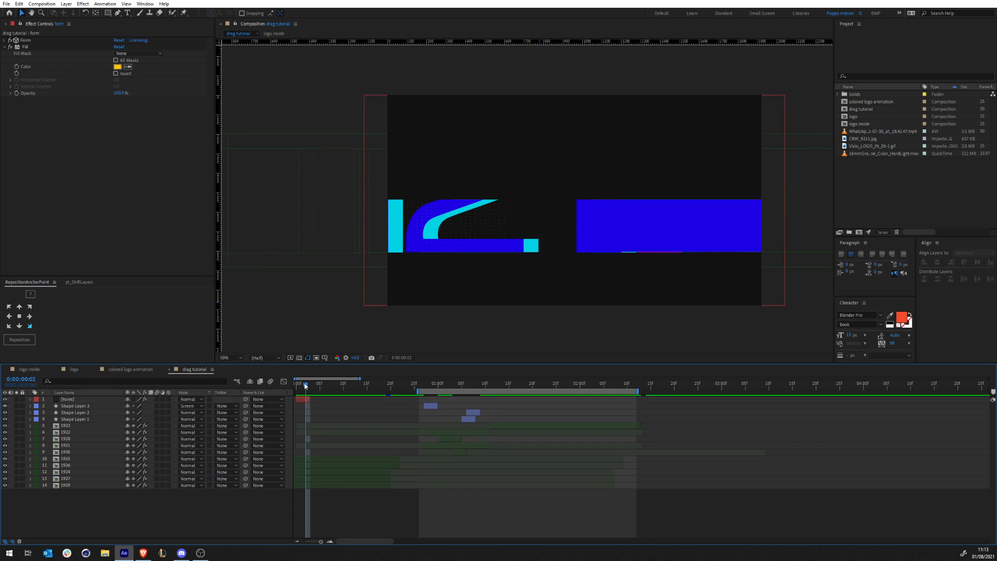
{"action": "key", "text": "space"}
{"action": "left_click_drag", "start_coordinate": [377, 386], "coordinate": [471, 390]}
{"action": "left_click", "coordinate": [296, 388]}
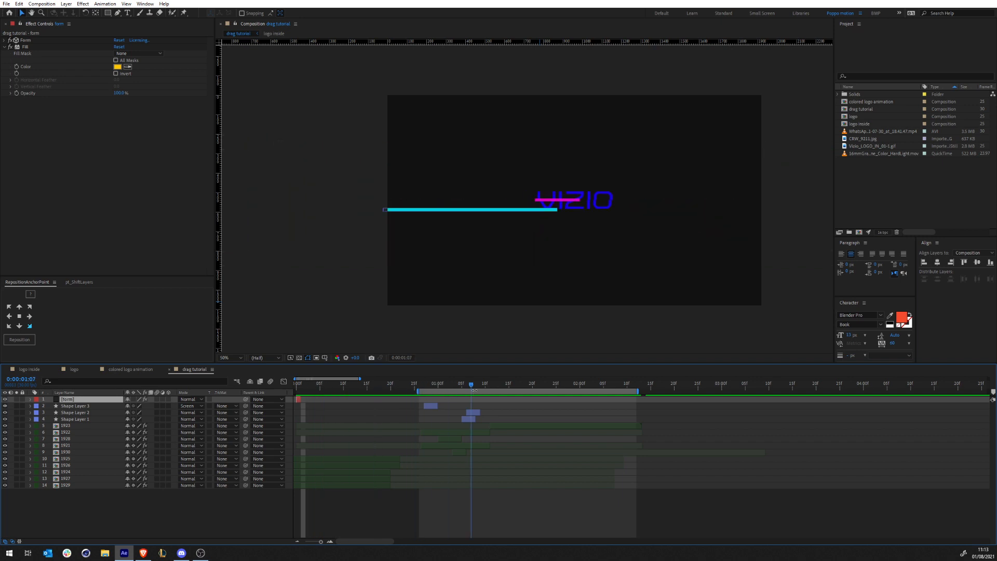
Open the logo composition and inspect its form dots and bg layers, briefly soloing form dots.
{"action": "left_click", "coordinate": [68, 369]}
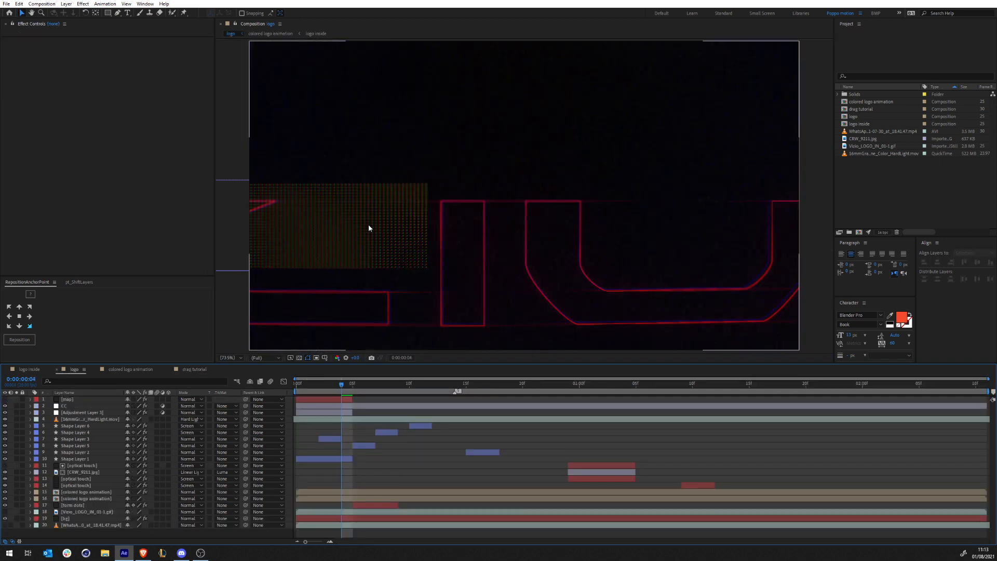
{"action": "left_click_drag", "start_coordinate": [369, 227], "coordinate": [454, 203]}
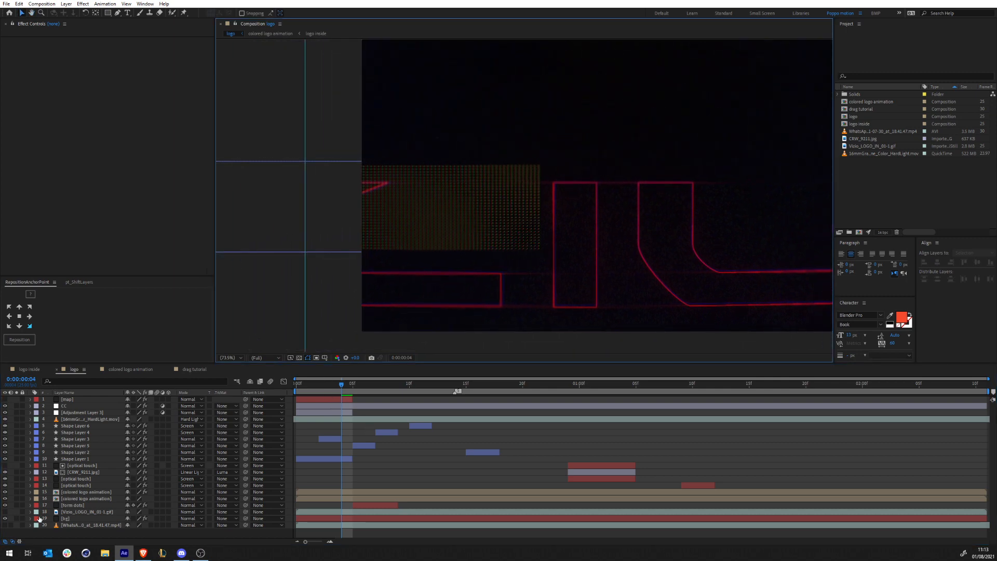
{"action": "left_click", "coordinate": [83, 505]}
{"action": "left_click", "coordinate": [16, 505]}
{"action": "left_click", "coordinate": [17, 505]}
{"action": "left_click", "coordinate": [65, 518]}
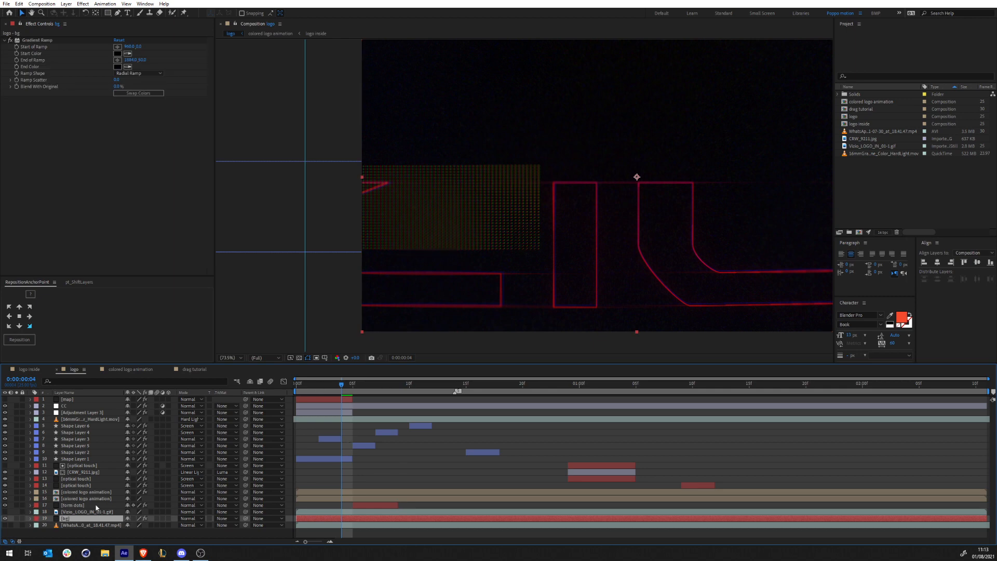
{"action": "left_click", "coordinate": [76, 505]}
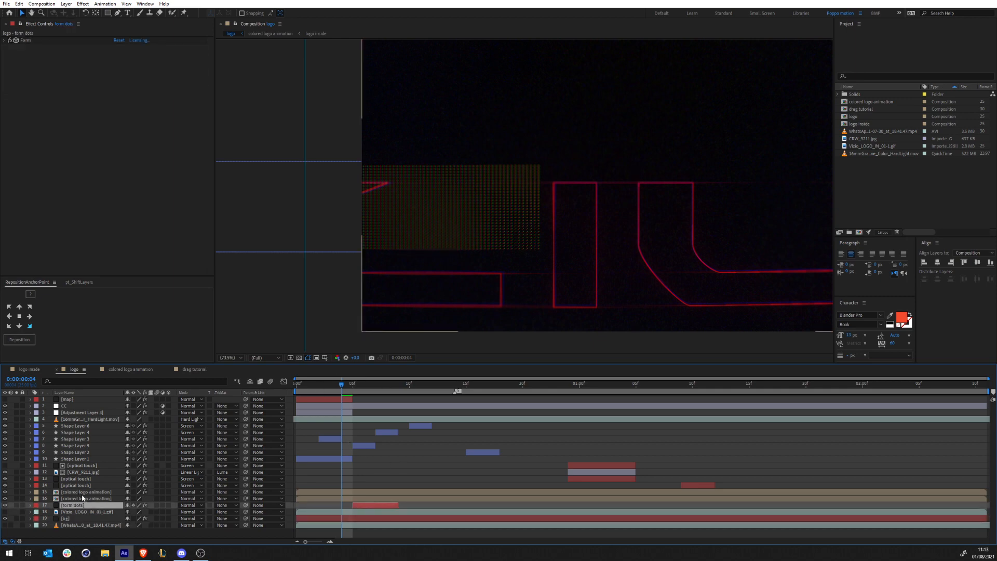
Examine the colored logo animation precomp at 0:00:00:00 with the transparency grid off, and return to the logo composition.
{"action": "double_click", "coordinate": [314, 498]}
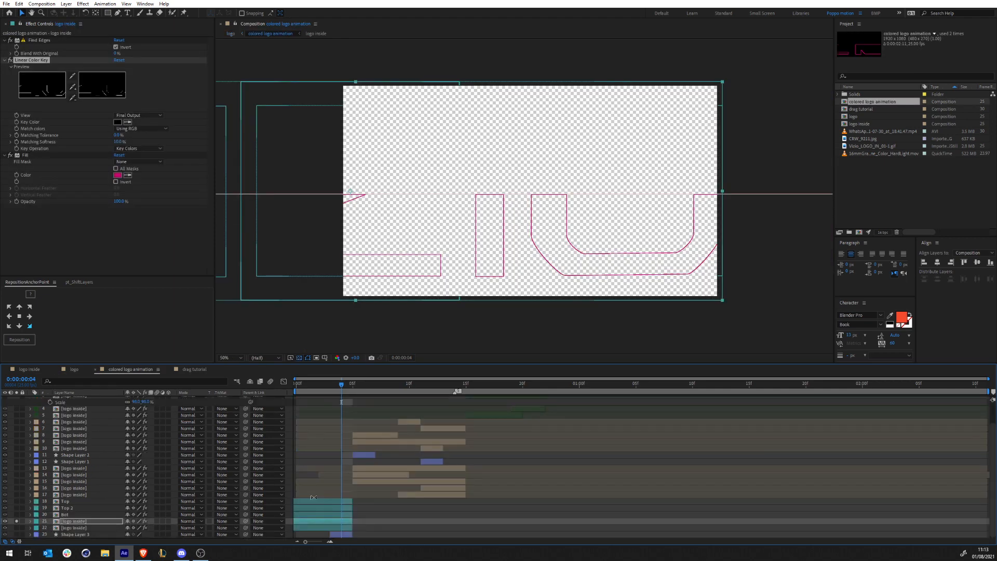
{"action": "left_click", "coordinate": [299, 358]}
{"action": "left_click_drag", "start_coordinate": [341, 385], "coordinate": [295, 384]}
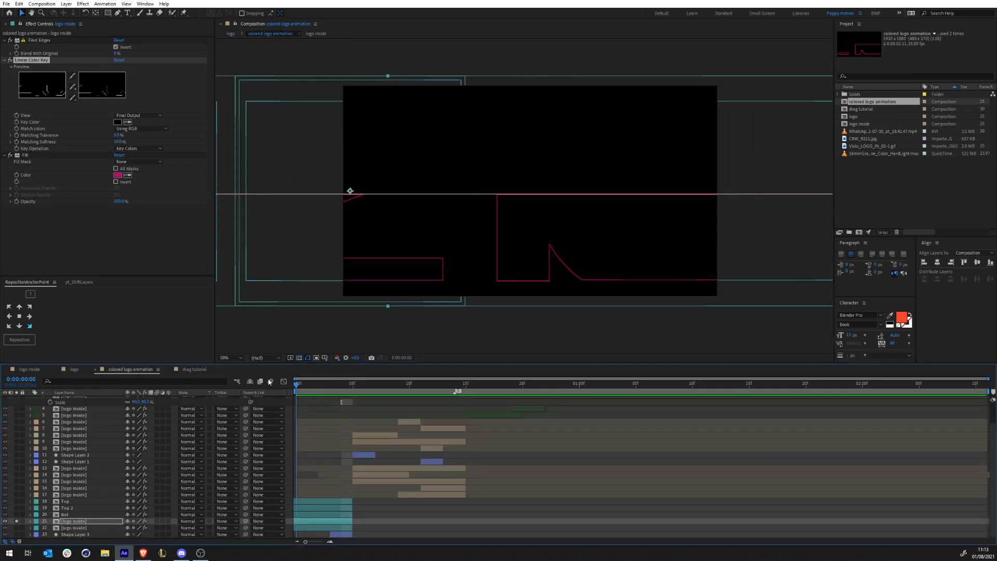
{"action": "left_click", "coordinate": [229, 34]}
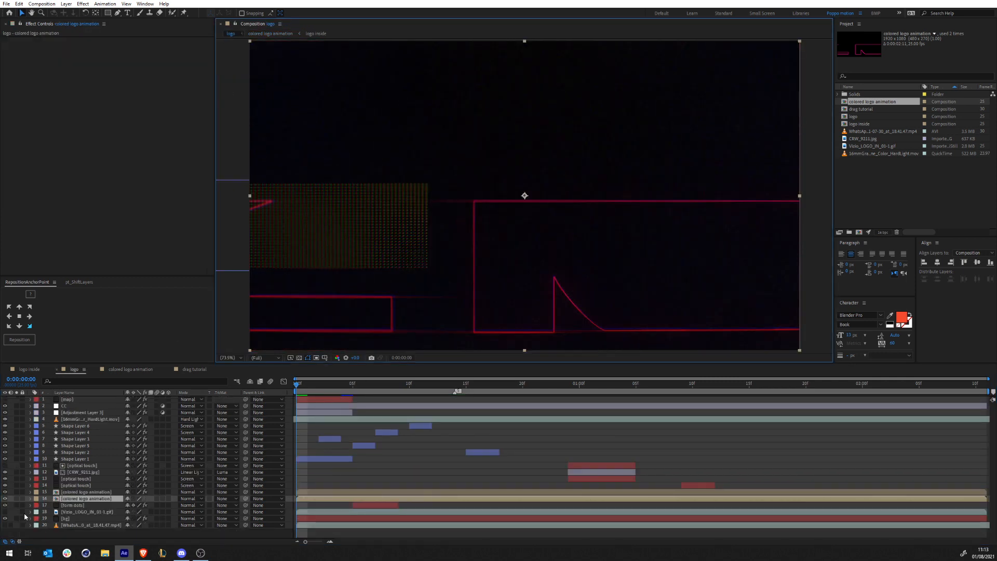
Solo bg, form dots, both optical touch layers, CRW_9211.jpg and Shape Layer 1 one at a time to find the dot grid's source.
{"action": "left_click", "coordinate": [17, 518]}
{"action": "left_click", "coordinate": [16, 519]}
{"action": "left_click", "coordinate": [16, 506]}
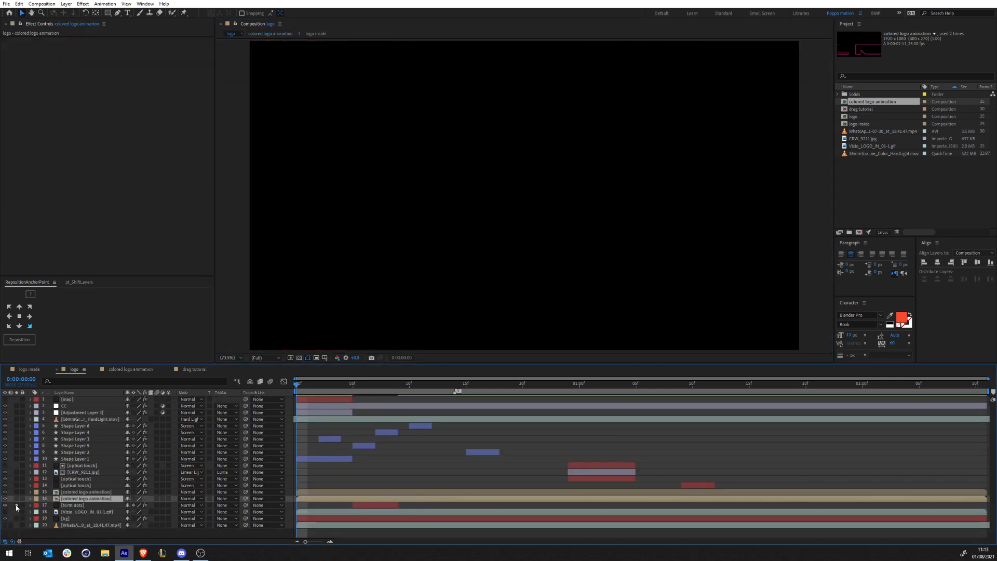
{"action": "left_click", "coordinate": [16, 505]}
{"action": "left_click", "coordinate": [17, 485]}
{"action": "left_click", "coordinate": [16, 485]}
{"action": "left_click", "coordinate": [16, 478]}
{"action": "left_click", "coordinate": [16, 478]}
{"action": "left_click", "coordinate": [17, 472]}
{"action": "left_click", "coordinate": [17, 472]}
{"action": "left_click", "coordinate": [16, 460]}
{"action": "left_click", "coordinate": [16, 459]}
{"action": "left_click", "coordinate": [391, 473]}
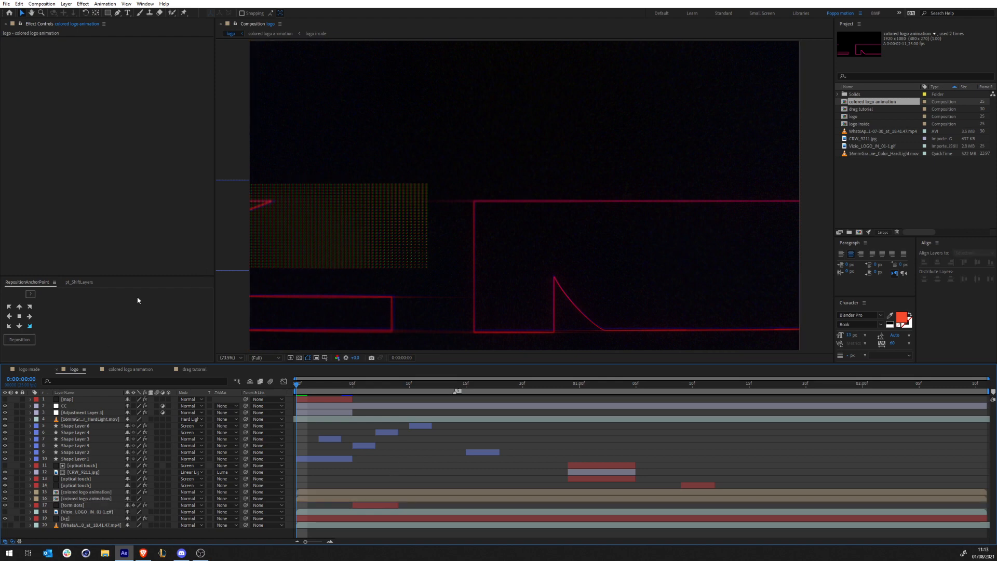
Solo Shape Layer 1 and review its Form and Fill effects, collapsing Form's settings.
{"action": "left_click", "coordinate": [16, 459]}
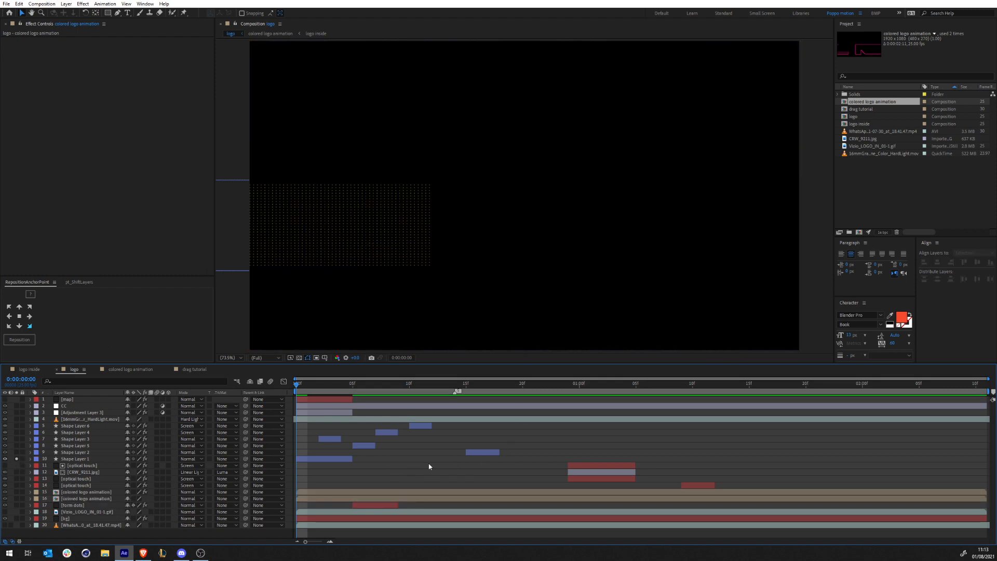
{"action": "left_click", "coordinate": [334, 458]}
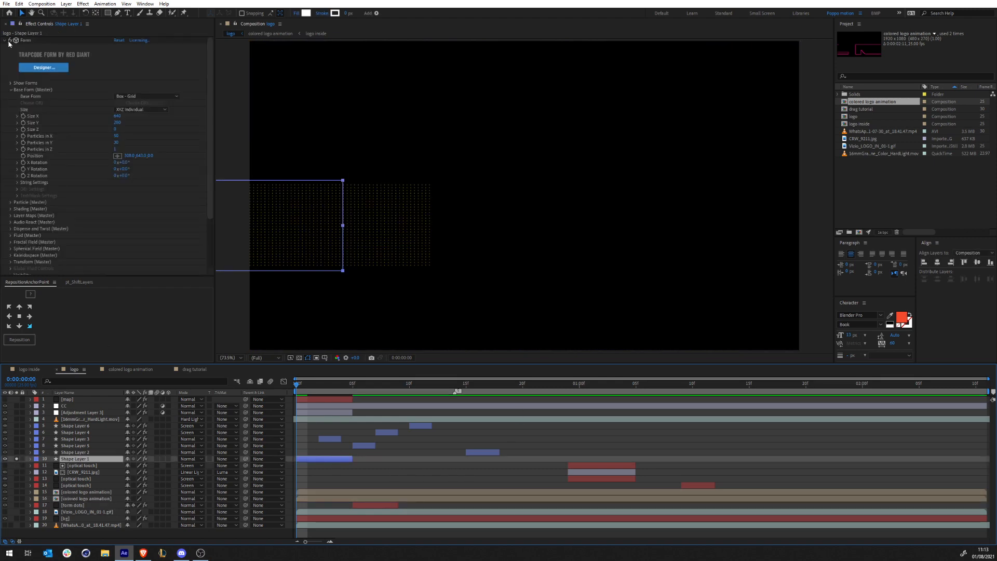
{"action": "left_click", "coordinate": [5, 40]}
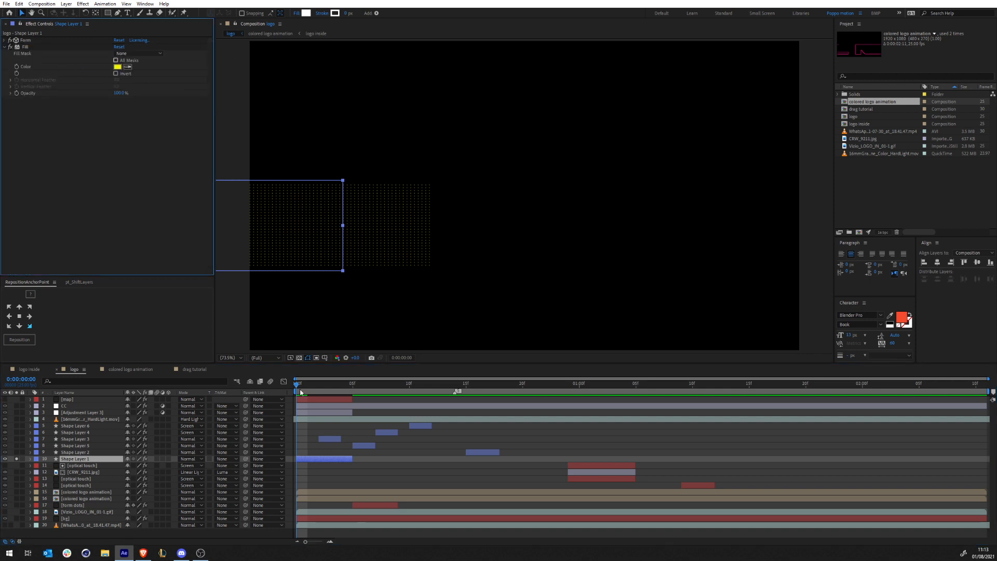
Solo the remaining shape layers, scrub through their flashing bars and inspect Shape Layer 4's Fill, ending with all solos off.
{"action": "mouse_move", "coordinate": [299, 384]}
{"action": "left_mouse_down"}
{"action": "mouse_move", "coordinate": [398, 384]}
{"action": "mouse_move", "coordinate": [318, 385]}
{"action": "left_mouse_up"}
{"action": "left_click_drag", "start_coordinate": [17, 452], "coordinate": [20, 426]}
{"action": "left_click_drag", "start_coordinate": [318, 389], "coordinate": [387, 390]}
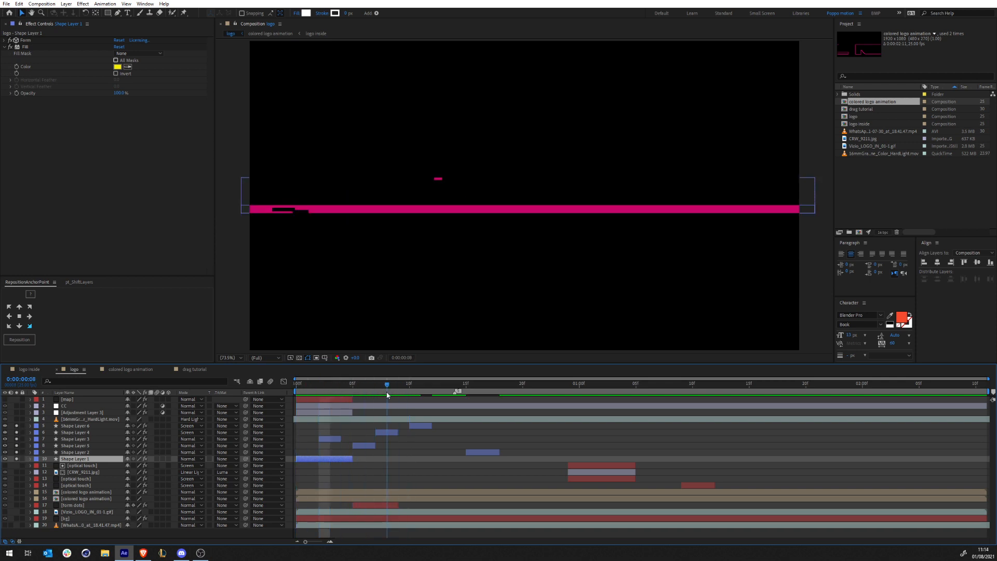
{"action": "left_click", "coordinate": [304, 212]}
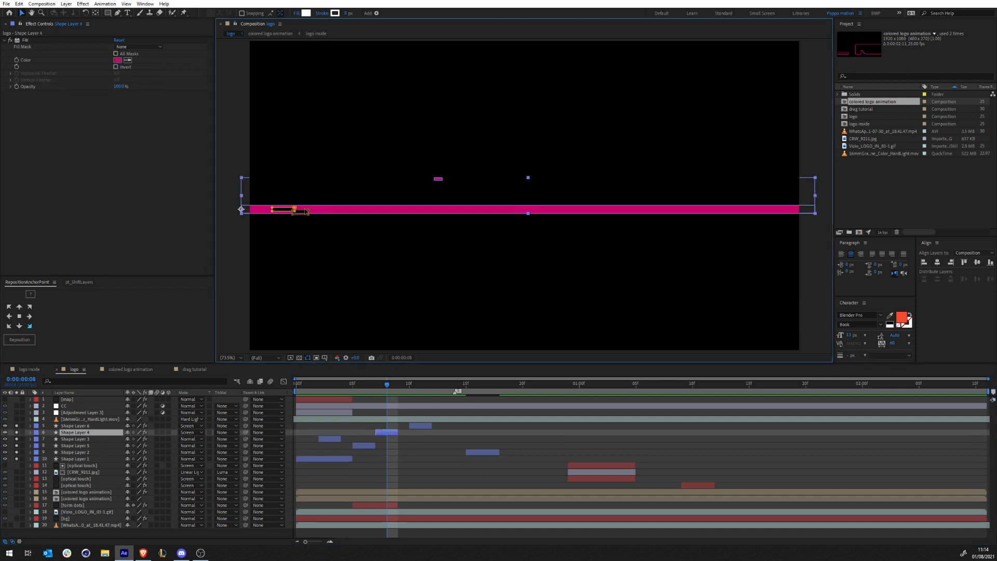
{"action": "left_click", "coordinate": [466, 472]}
{"action": "left_click_drag", "start_coordinate": [387, 390], "coordinate": [356, 410]}
{"action": "left_click_drag", "start_coordinate": [17, 425], "coordinate": [16, 466]}
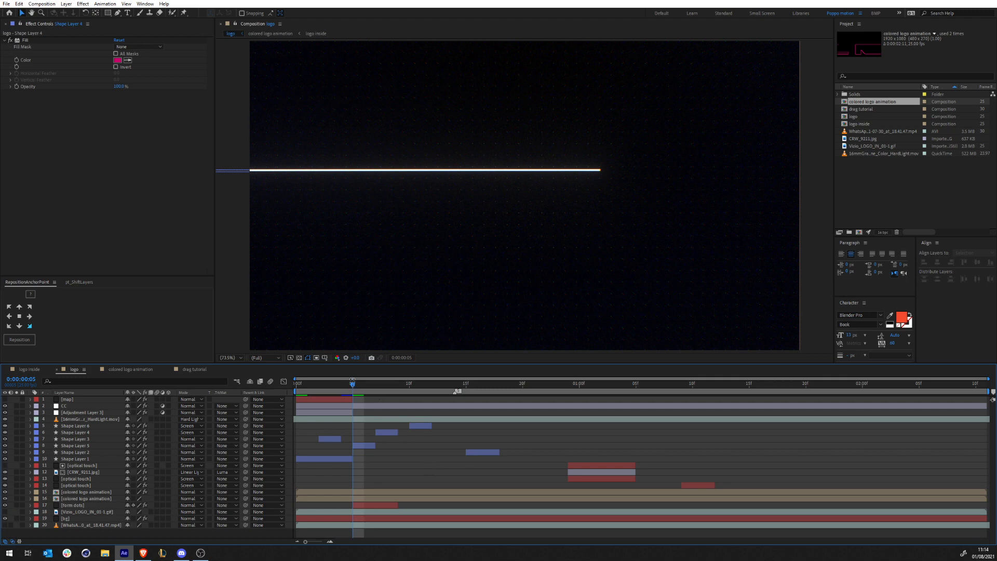
Scrub the full logo composition to 0:00:01:01 and look briefly inside the colored logo animation precomp.
{"action": "left_click_drag", "start_coordinate": [351, 383], "coordinate": [588, 398]}
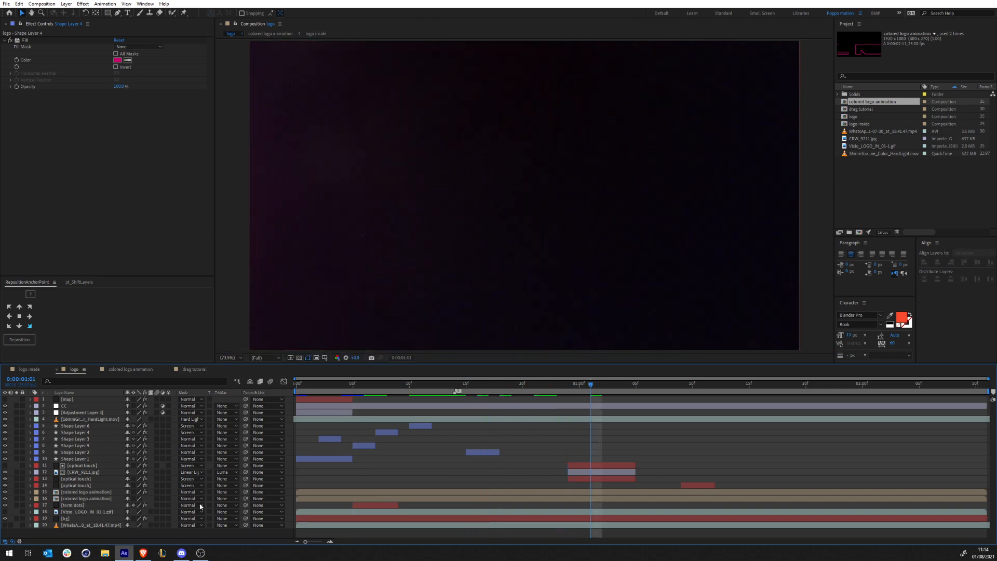
{"action": "double_click", "coordinate": [90, 496]}
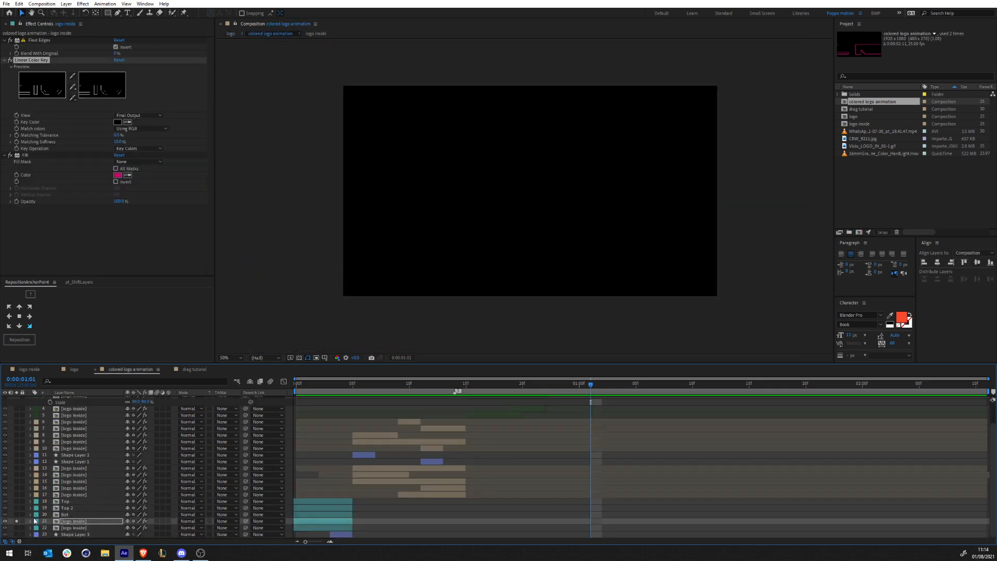
{"action": "left_click", "coordinate": [230, 34]}
{"action": "left_click", "coordinate": [540, 438]}
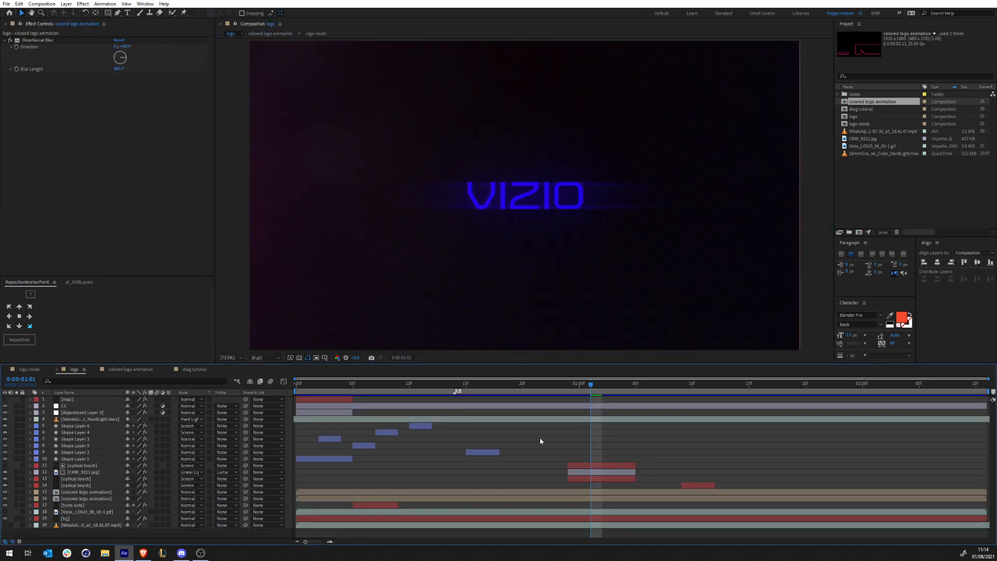
Reopen the colored logo animation precomp and scrub through its logo glitch, stopping at 0:00:01:05.
{"action": "left_click", "coordinate": [67, 493]}
{"action": "double_click", "coordinate": [67, 497]}
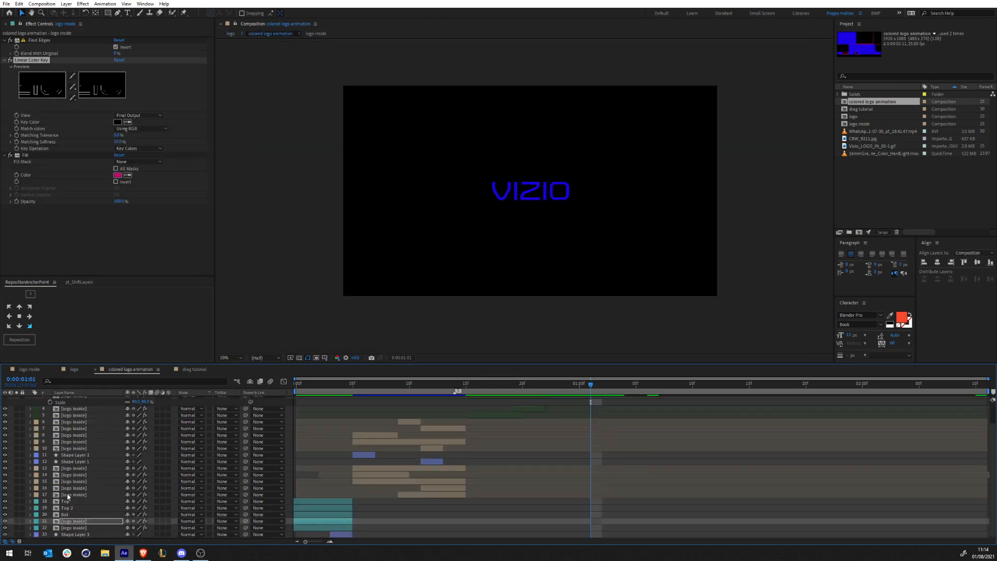
{"action": "left_click", "coordinate": [511, 512]}
{"action": "left_click_drag", "start_coordinate": [303, 385], "coordinate": [456, 391]}
{"action": "key", "text": "space"}
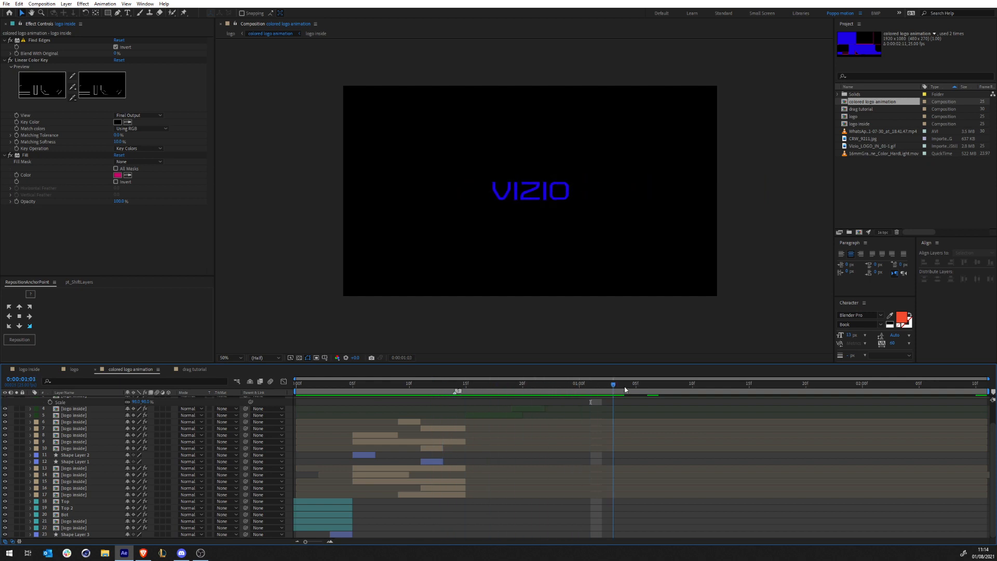
{"action": "left_click", "coordinate": [352, 389]}
{"action": "left_click_drag", "start_coordinate": [352, 388], "coordinate": [638, 415]}
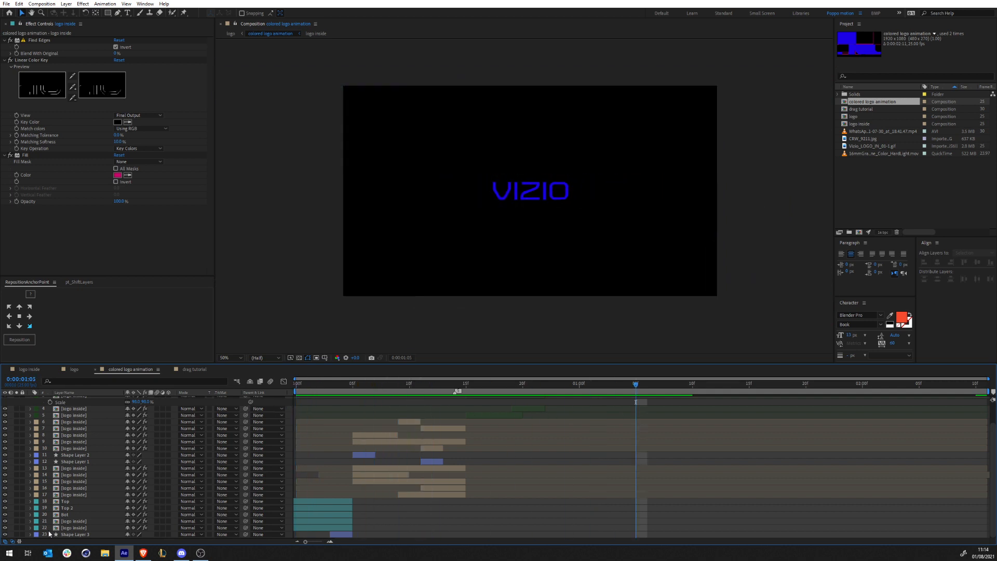
Collapse the revealed Scale properties of layers 2 and 3 and return to the logo composition.
{"action": "scroll", "coordinate": [97, 499], "scroll_direction": "up", "scroll_amount": 1}
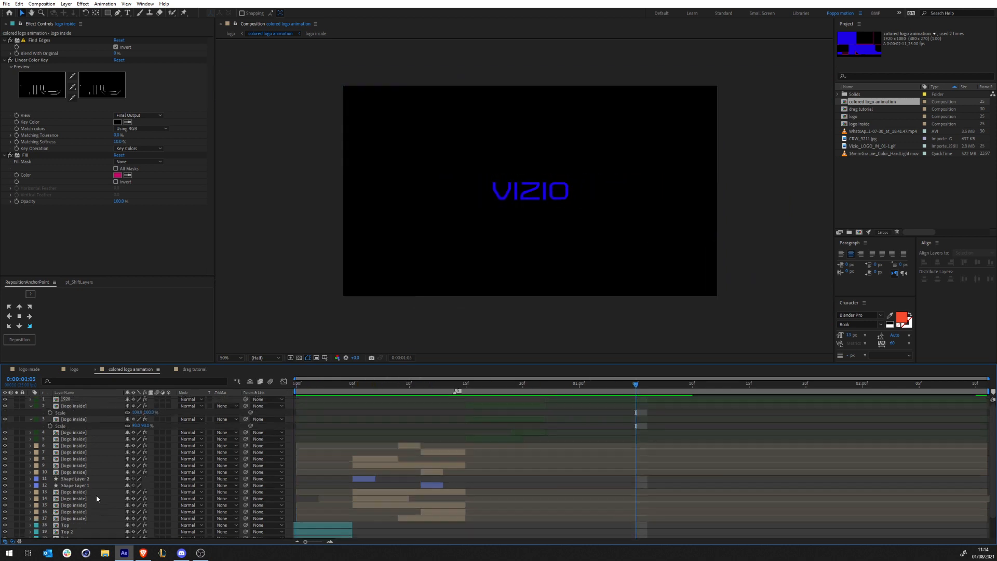
{"action": "left_click", "coordinate": [30, 406]}
{"action": "left_click", "coordinate": [31, 412]}
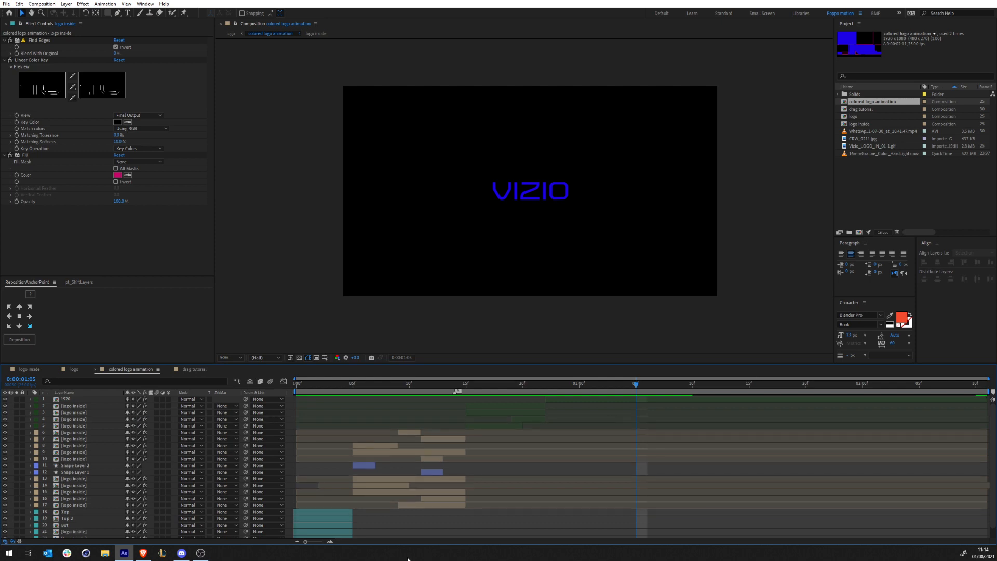
{"action": "left_click", "coordinate": [230, 33]}
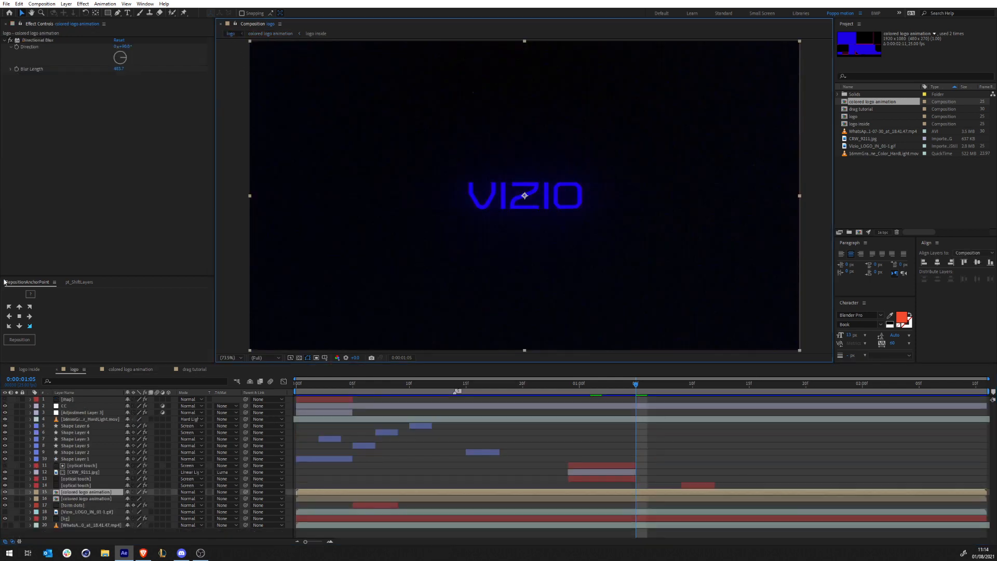
Solo the lower colored logo animation layer together with the bg layer, leaving bg selected.
{"action": "left_click", "coordinate": [17, 491]}
{"action": "left_click", "coordinate": [17, 492]}
{"action": "left_click", "coordinate": [17, 499]}
{"action": "left_click", "coordinate": [99, 499]}
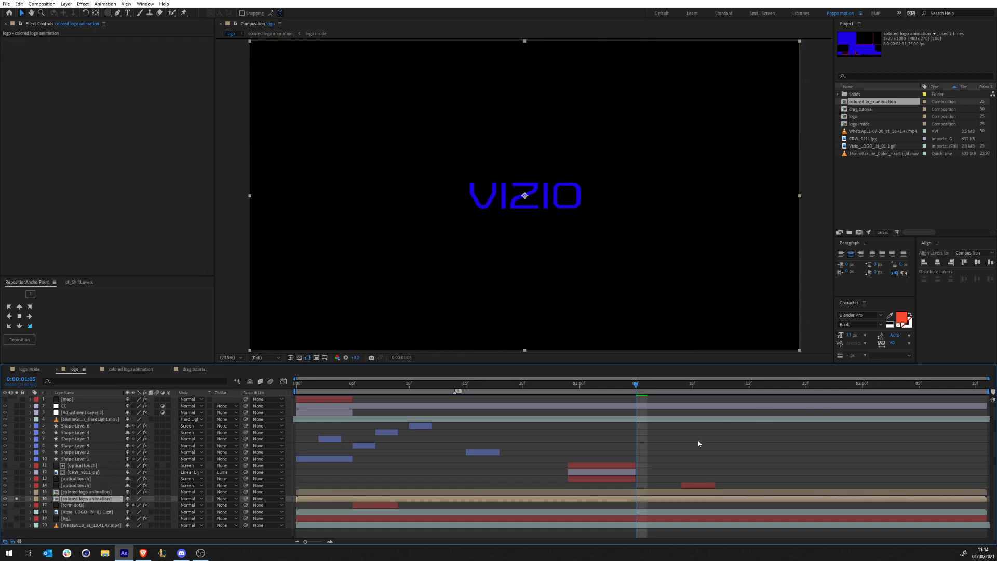
{"action": "left_click", "coordinate": [556, 439]}
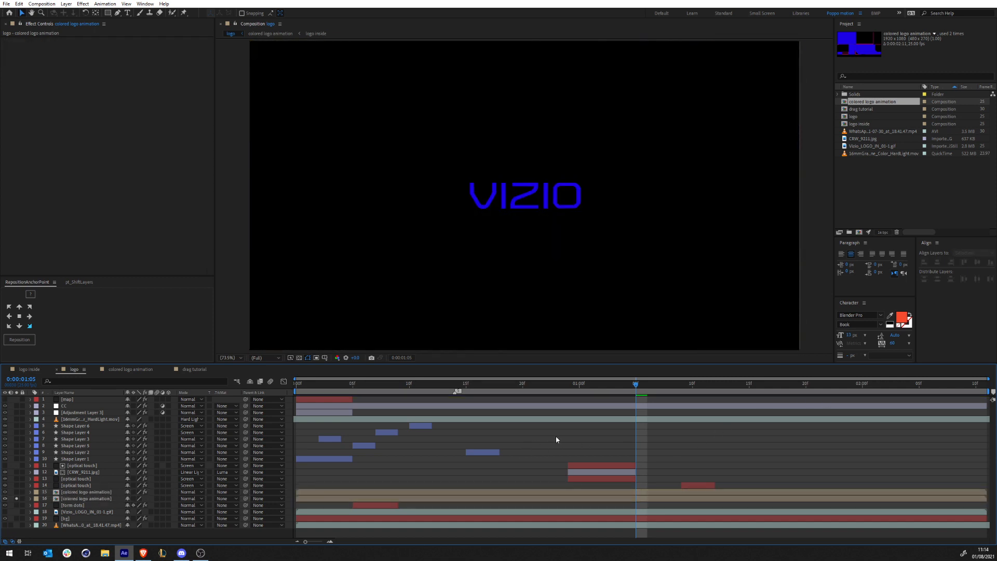
{"action": "left_click", "coordinate": [73, 519]}
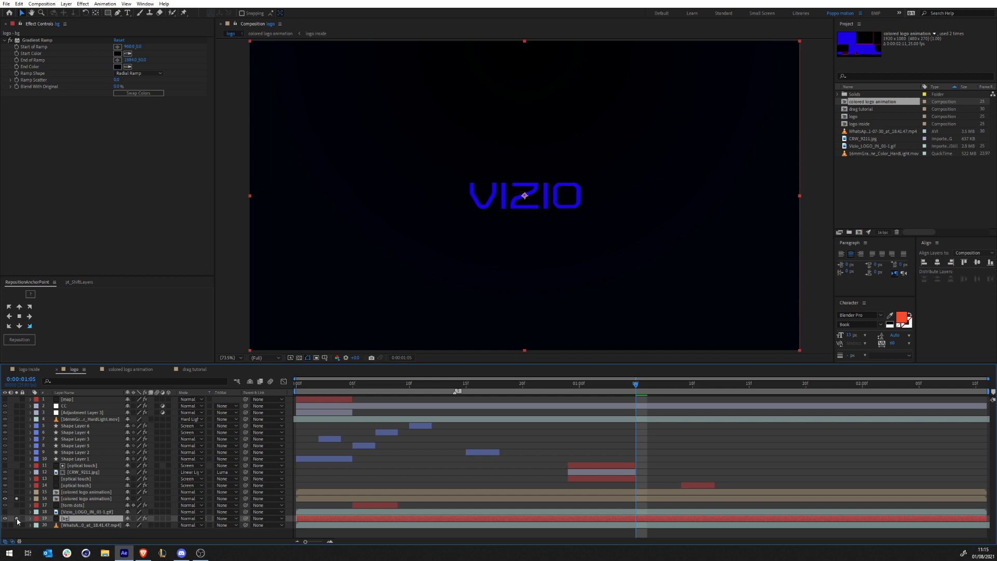
Inspect the Start Color and End Color of bg's Gradient Ramp, cancelling both colour pickers.
{"action": "left_click", "coordinate": [76, 40]}
{"action": "left_click", "coordinate": [117, 53]}
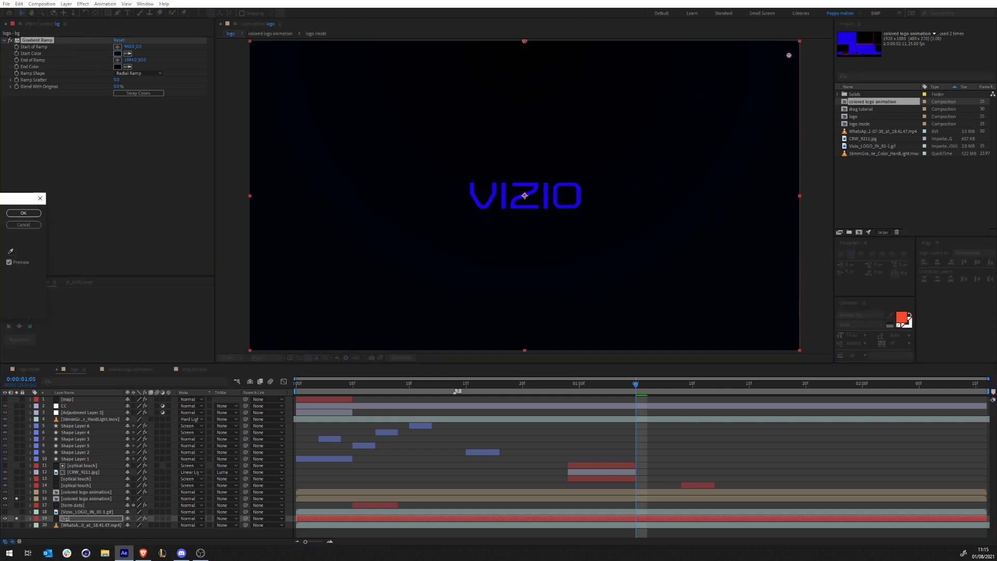
{"action": "left_click_drag", "start_coordinate": [211, 186], "coordinate": [407, 184]}
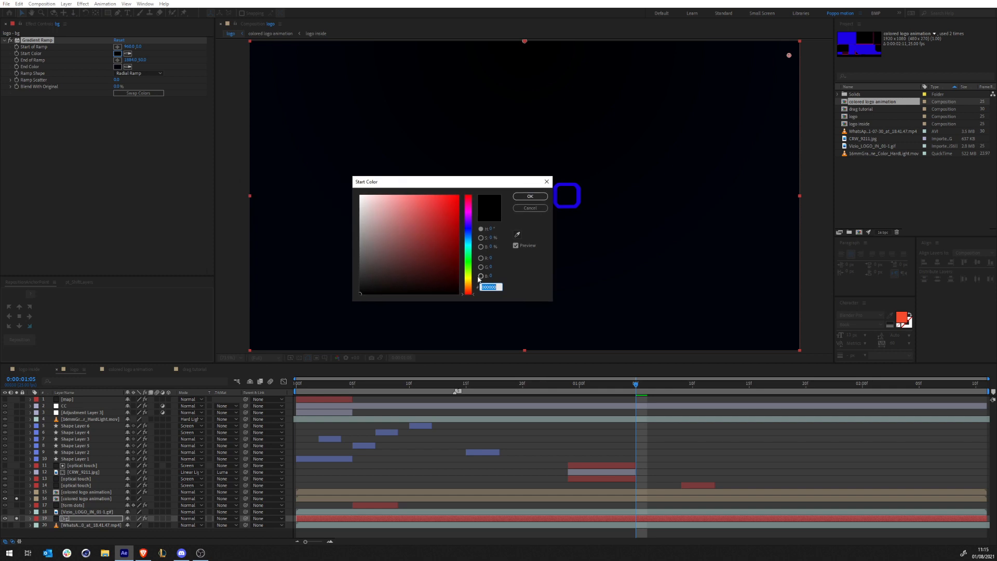
{"action": "left_click", "coordinate": [529, 207]}
{"action": "left_click", "coordinate": [117, 67]}
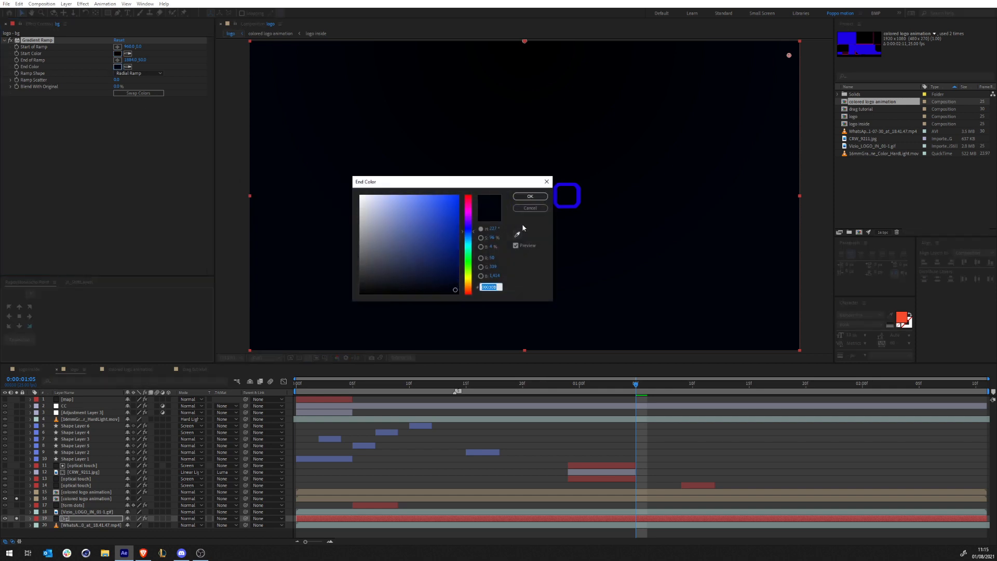
{"action": "left_click", "coordinate": [530, 207]}
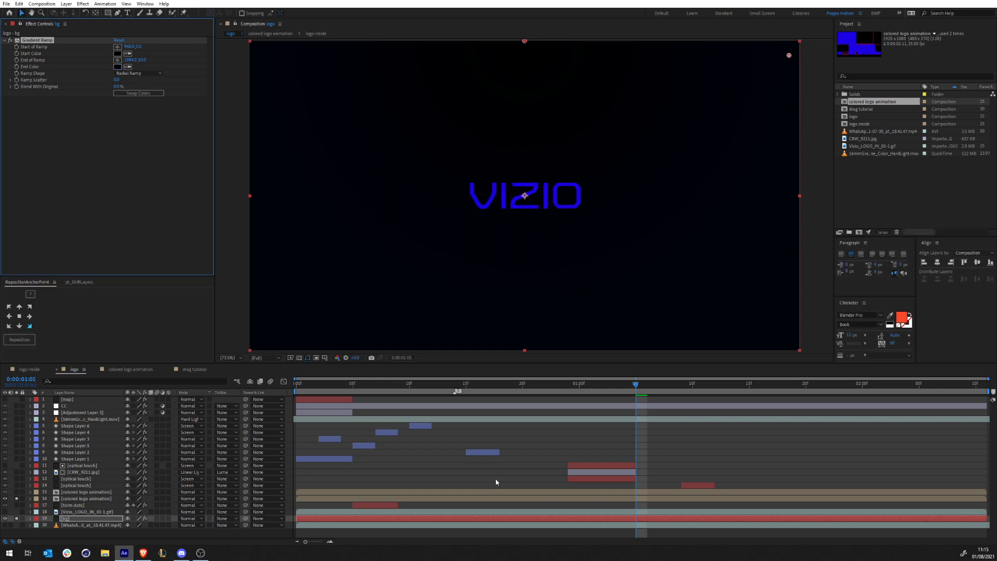
Deselect the bg layer and raise the viewer's exposure strongly to examine the dark radial gradient.
{"action": "left_click", "coordinate": [459, 471]}
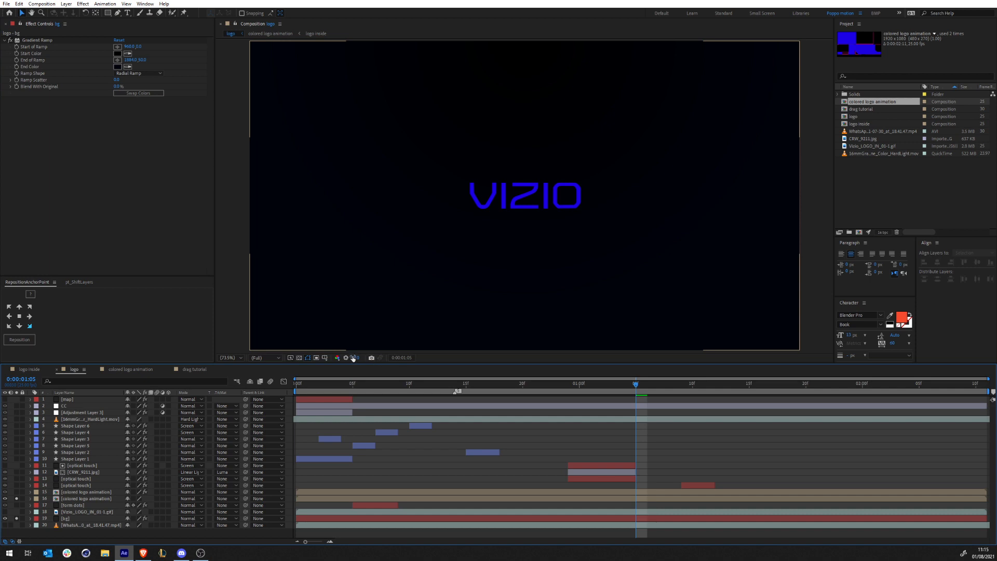
{"action": "left_click_drag", "start_coordinate": [355, 357], "coordinate": [386, 352]}
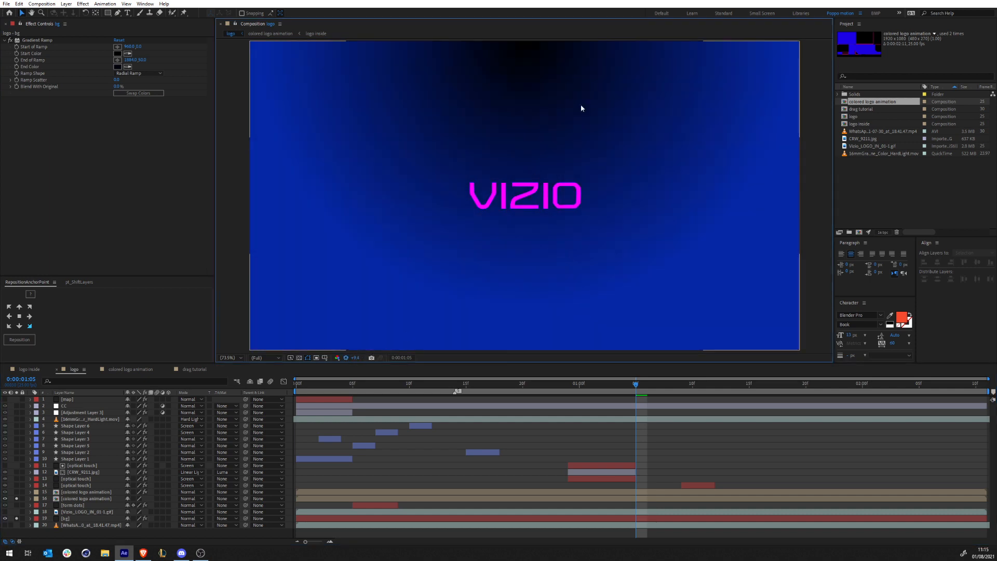
Reset the viewer's exposure and solo the CC adjustment layer at the first frame.
{"action": "left_click", "coordinate": [346, 358]}
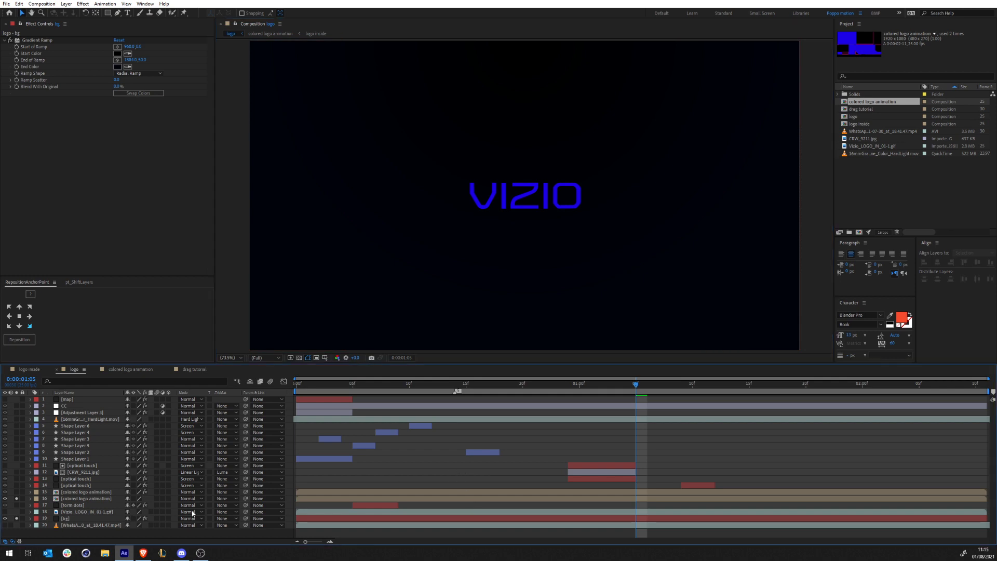
{"action": "left_click", "coordinate": [322, 388]}
{"action": "left_click_drag", "start_coordinate": [322, 389], "coordinate": [288, 411]}
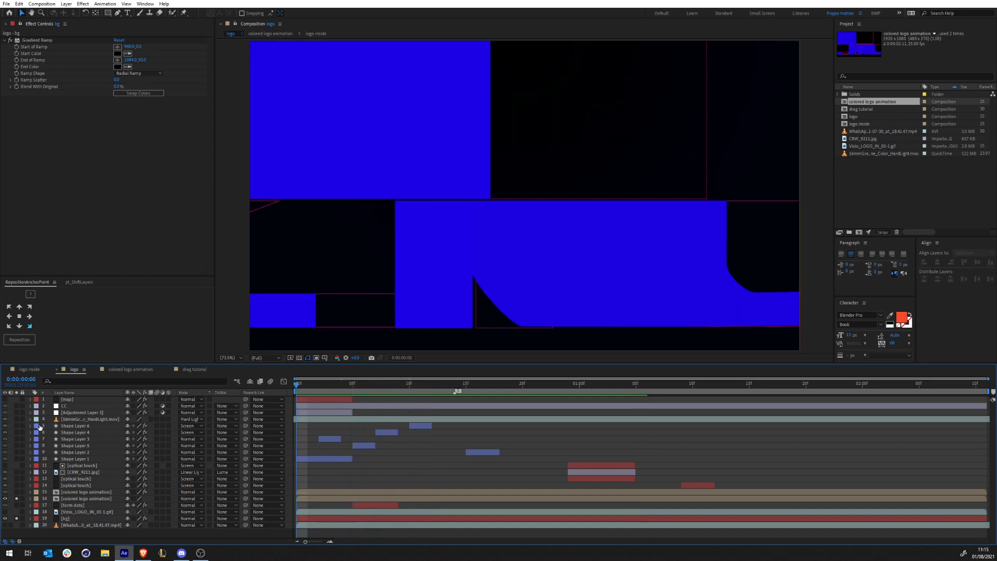
{"action": "left_click", "coordinate": [73, 407]}
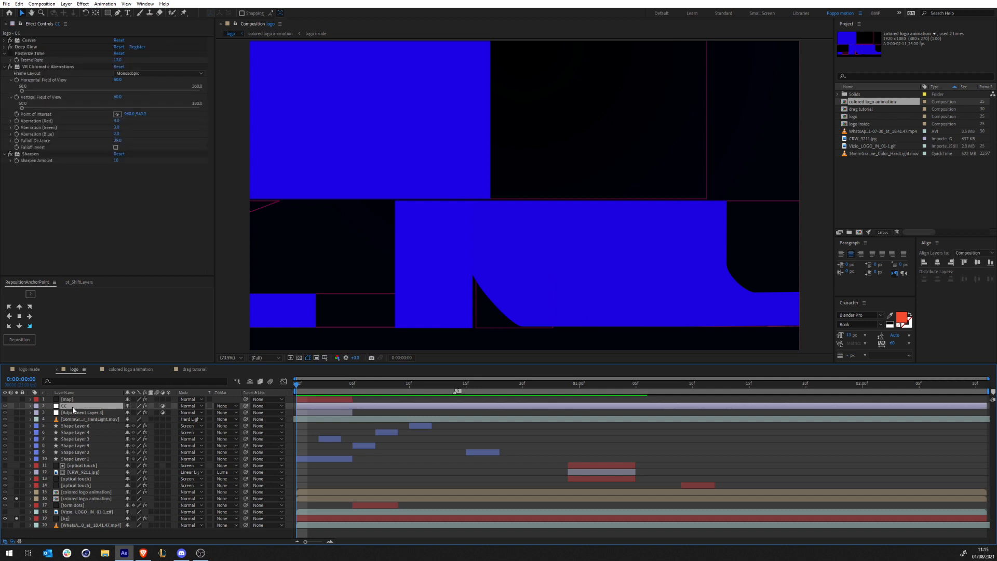
{"action": "left_click", "coordinate": [16, 407]}
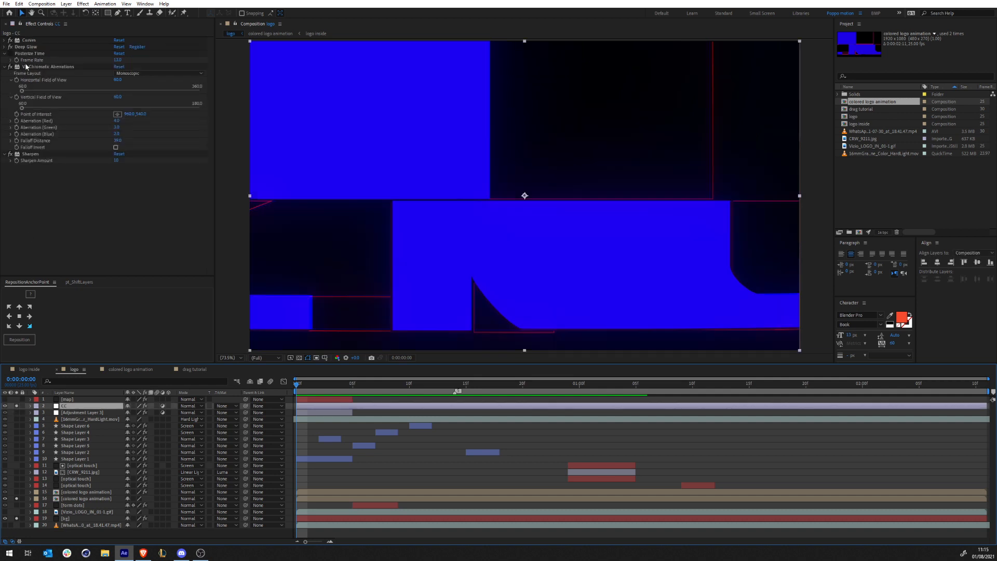
Collapse CC's effects and disable Deep Glow, VR Chromatic Aberrations and Sharpen, leaving only Curves active.
{"action": "left_click", "coordinate": [40, 54]}
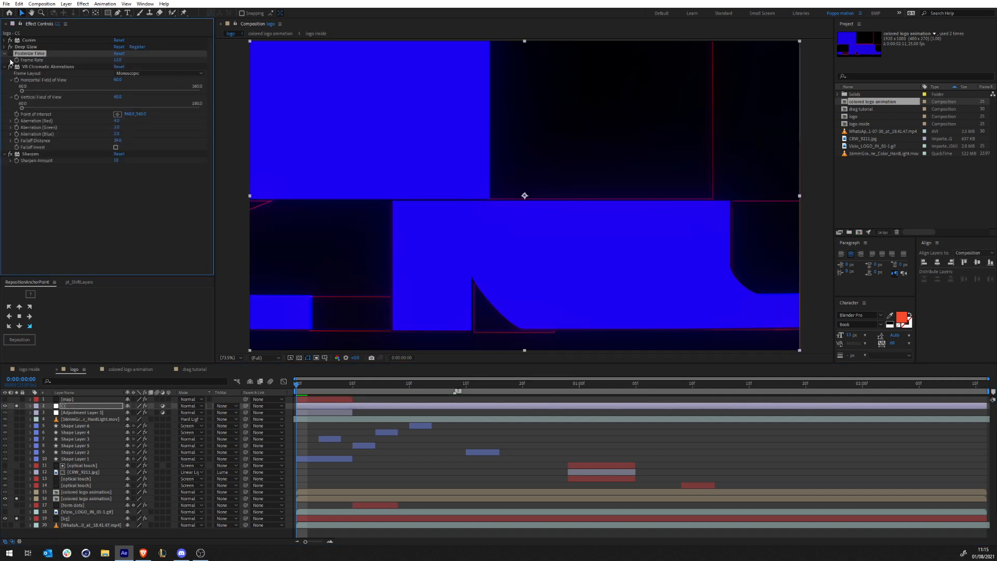
{"action": "left_click", "coordinate": [4, 54]}
{"action": "left_click", "coordinate": [4, 61]}
{"action": "left_click", "coordinate": [4, 67]}
{"action": "left_click_drag", "start_coordinate": [10, 67], "coordinate": [11, 39]}
{"action": "left_click", "coordinate": [168, 191]}
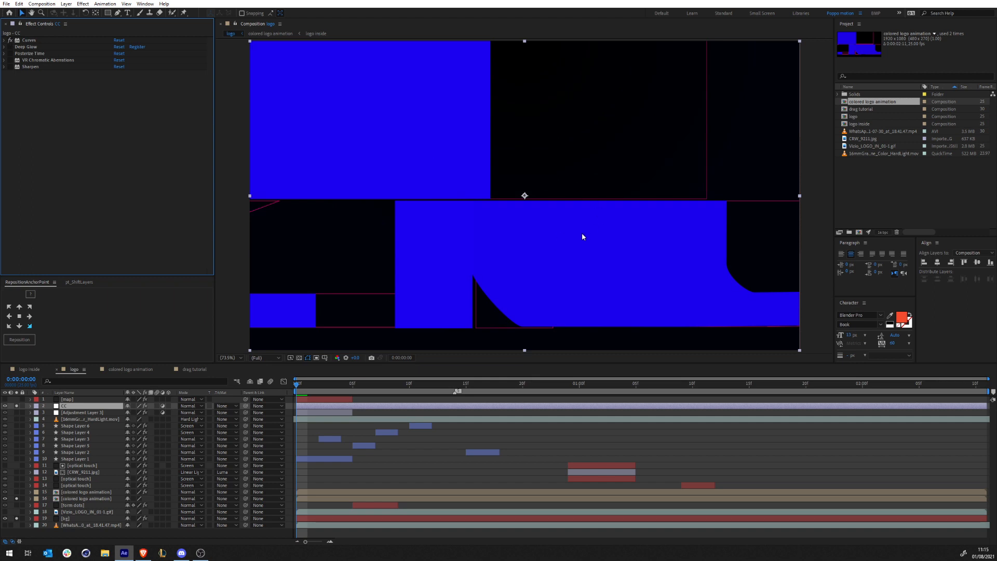
Inspect the Curves graph at frame 3, collapse it again and re-enable Deep Glow on CC.
{"action": "left_click", "coordinate": [5, 40]}
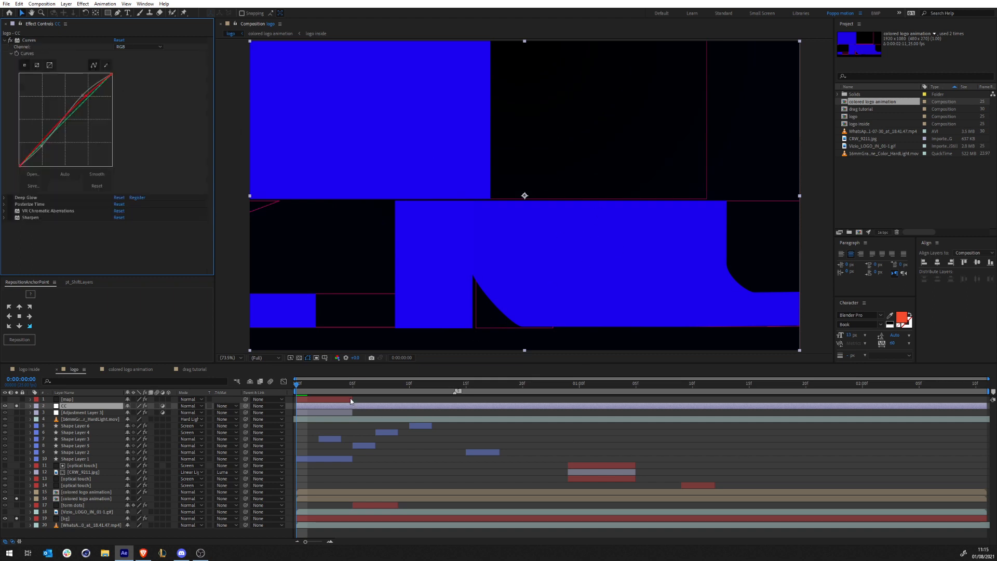
{"action": "left_click_drag", "start_coordinate": [304, 392], "coordinate": [329, 299]}
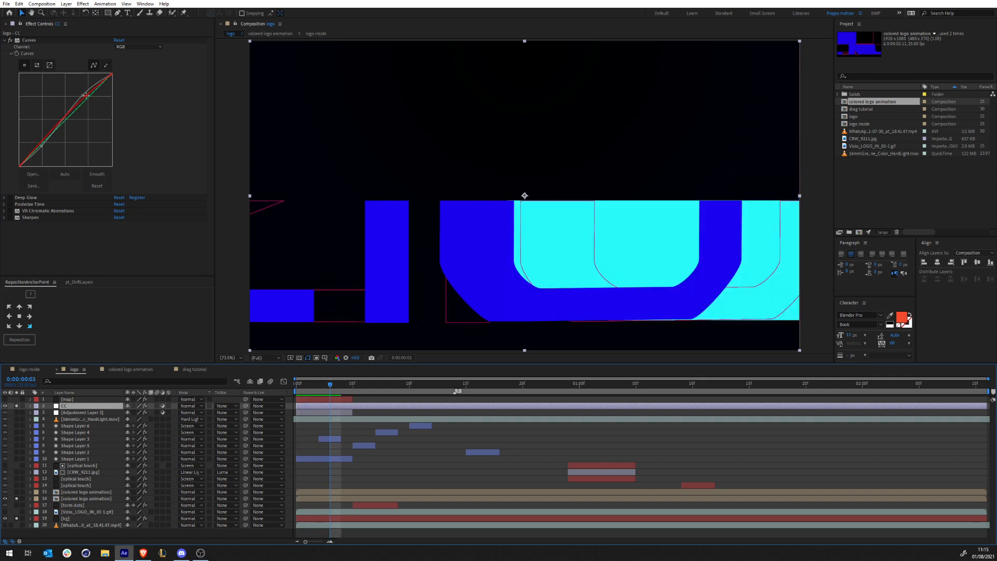
{"action": "left_click", "coordinate": [11, 198]}
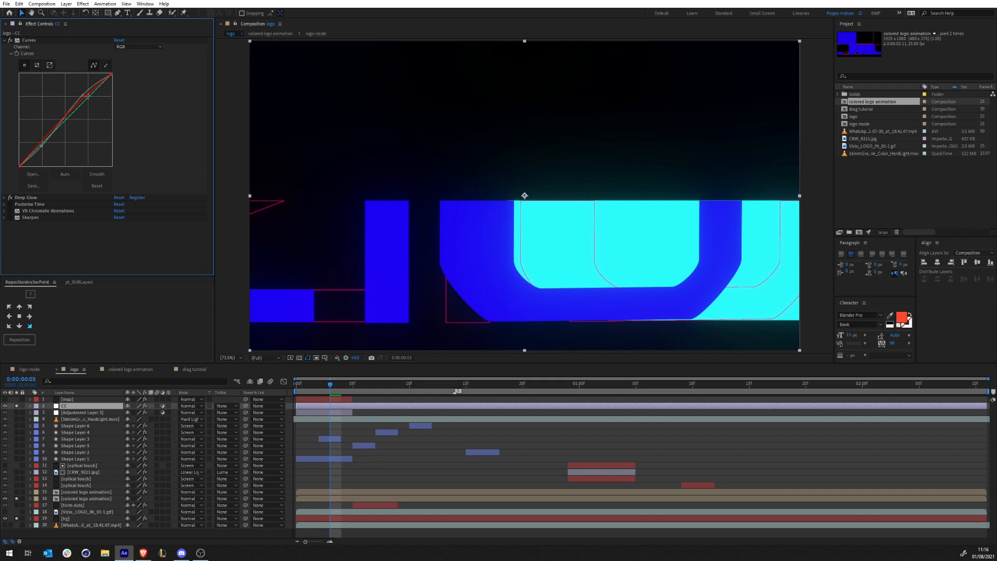
{"action": "left_click", "coordinate": [4, 43]}
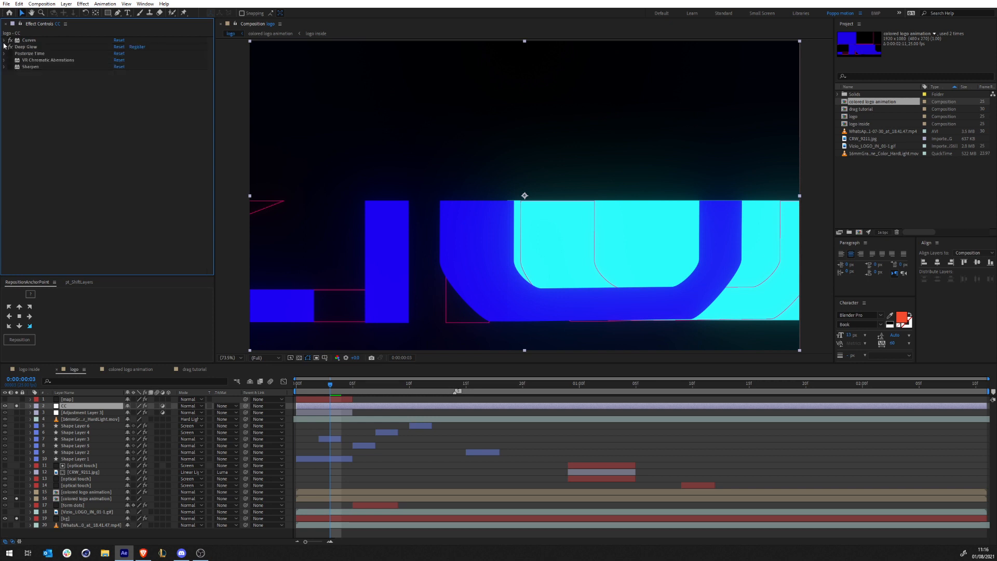
Compare the logo with Deep Glow off and on at frame 4 and examine its halo at 0:00:01:10 with temporarily raised exposure.
{"action": "left_click_drag", "start_coordinate": [331, 386], "coordinate": [342, 390]}
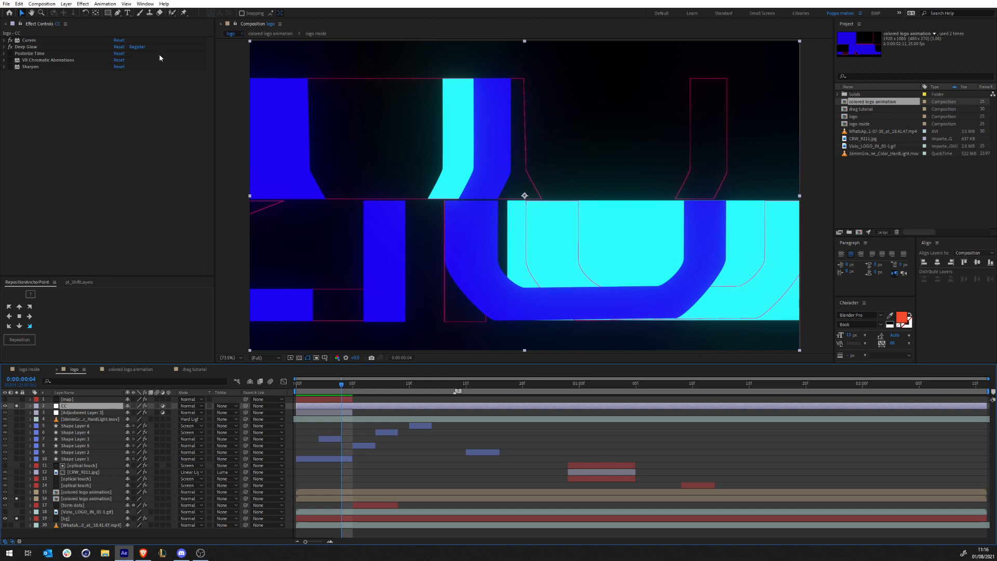
{"action": "left_click", "coordinate": [10, 47]}
{"action": "left_click", "coordinate": [10, 47]}
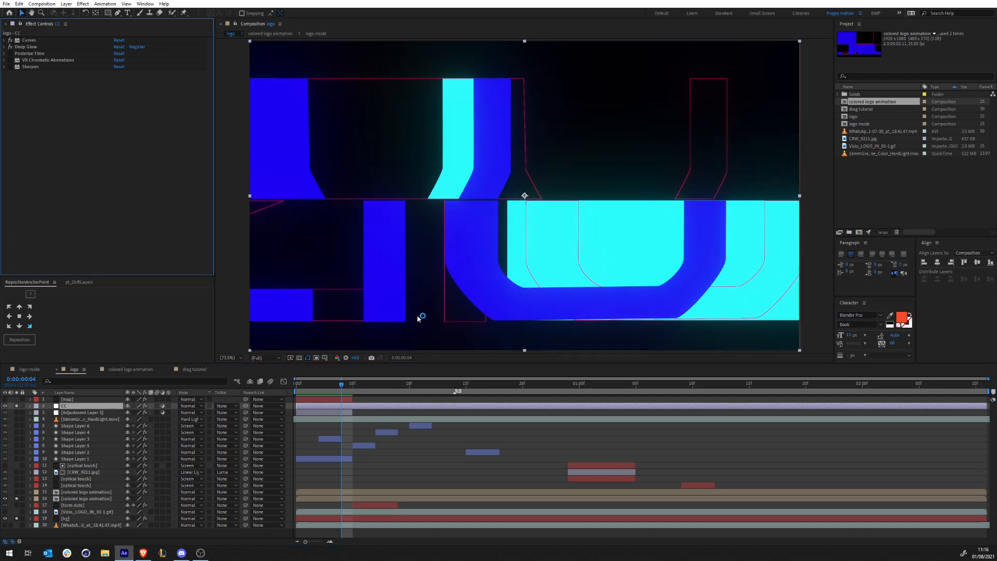
{"action": "left_click", "coordinate": [459, 390]}
{"action": "key", "text": "space"}
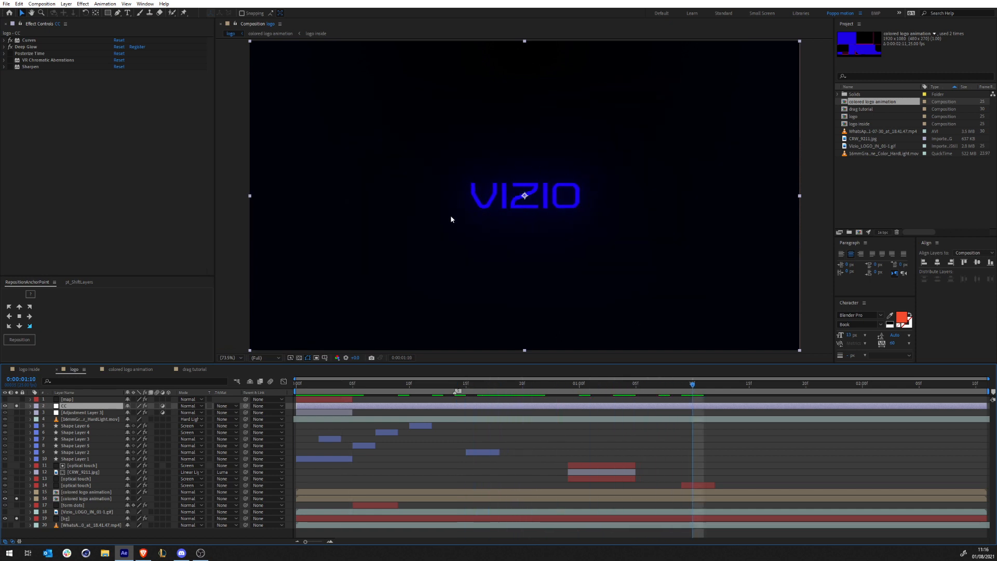
{"action": "left_click", "coordinate": [11, 48]}
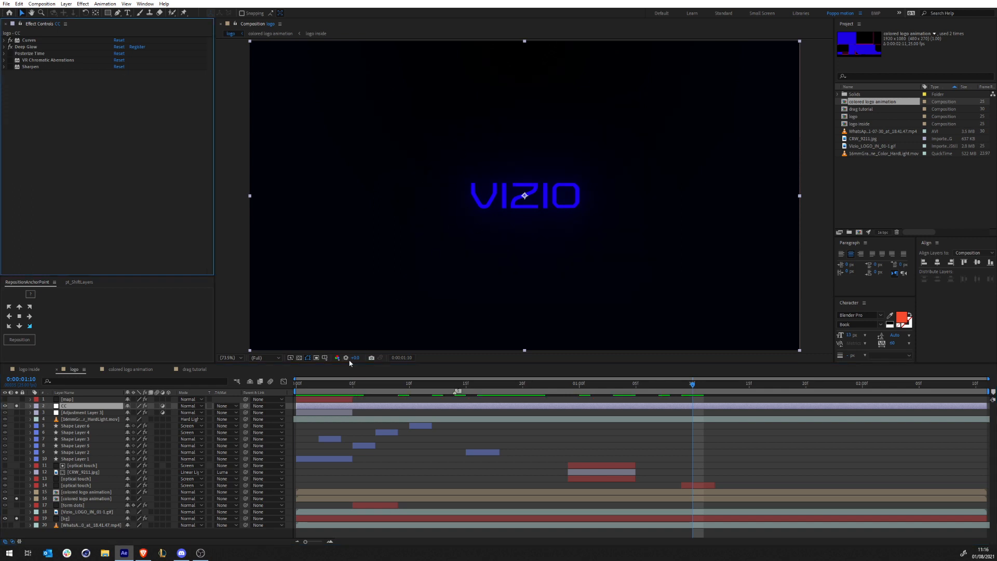
{"action": "left_click_drag", "start_coordinate": [355, 357], "coordinate": [388, 355]}
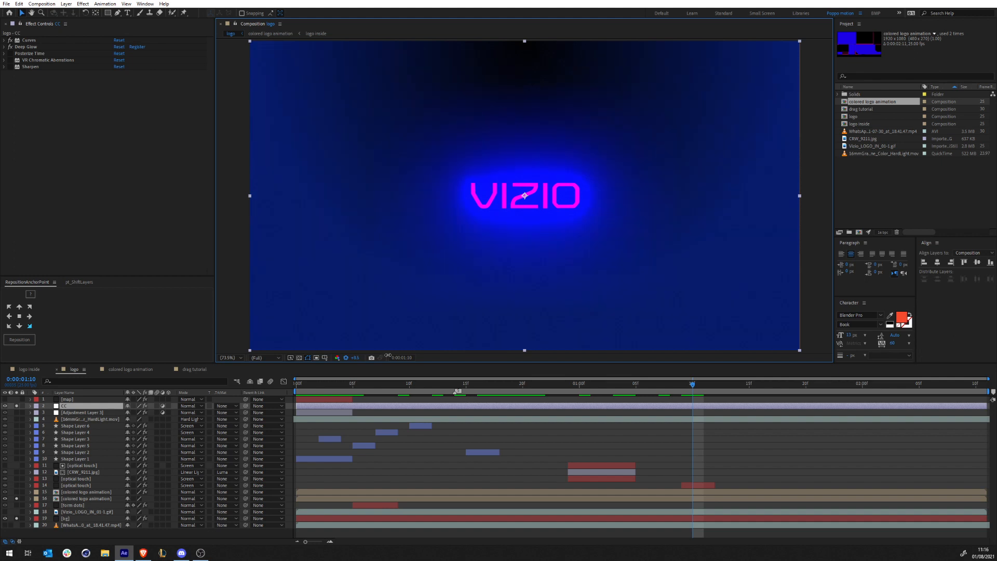
{"action": "left_click", "coordinate": [346, 357]}
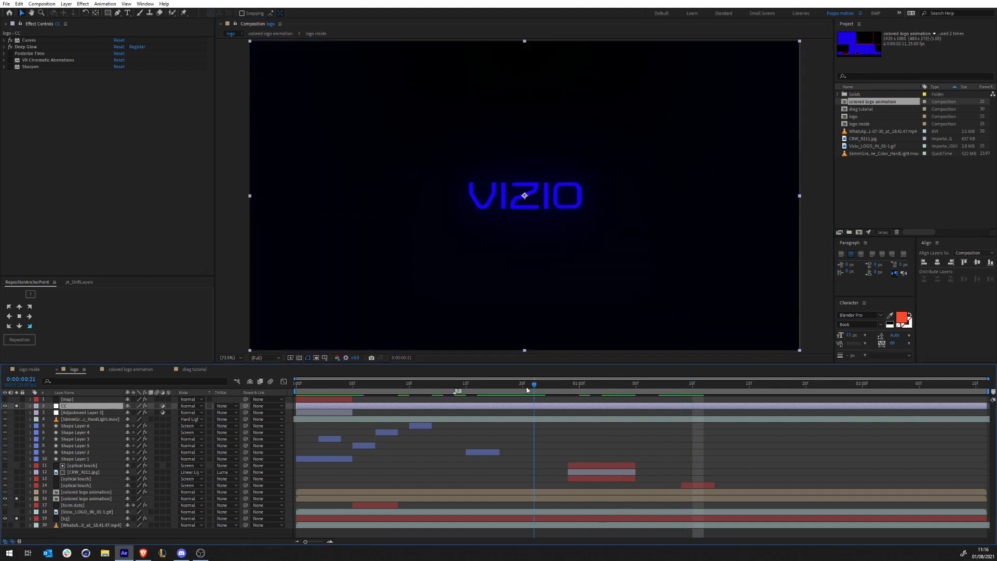
Enable VR Chromatic Aberrations on the CC layer while viewing frame 1.
{"action": "left_click", "coordinate": [353, 387]}
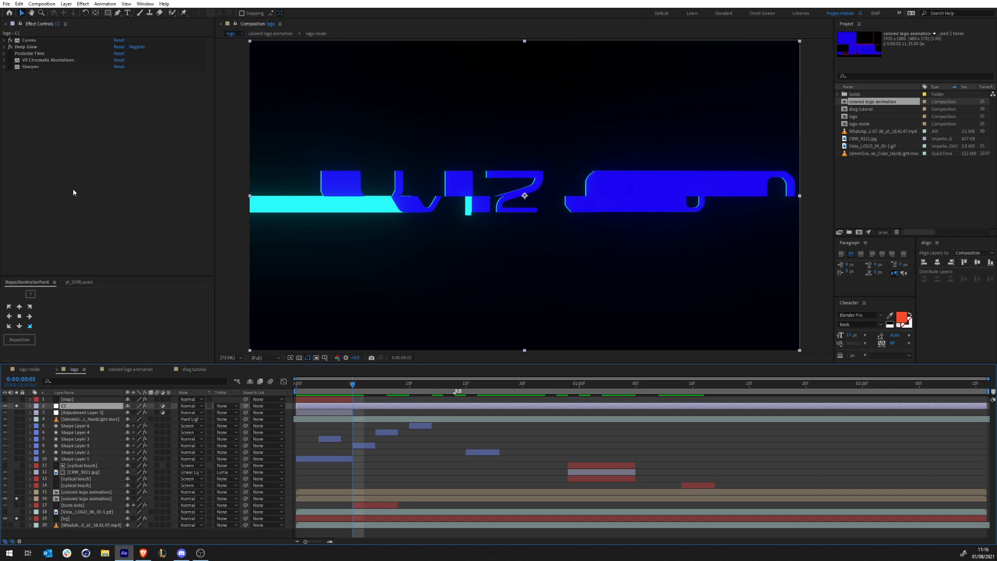
{"action": "left_click_drag", "start_coordinate": [353, 387], "coordinate": [307, 389]}
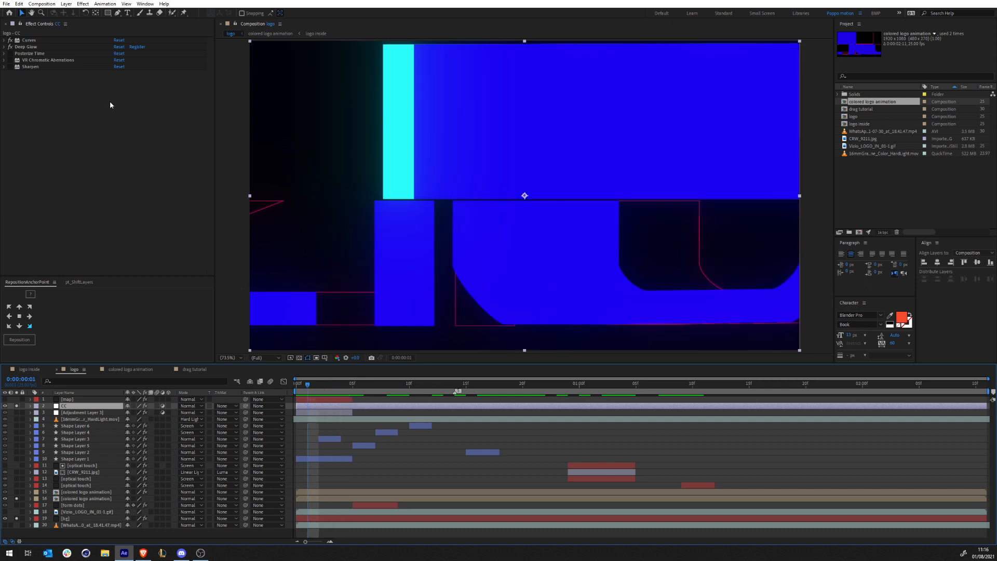
{"action": "left_click", "coordinate": [10, 60]}
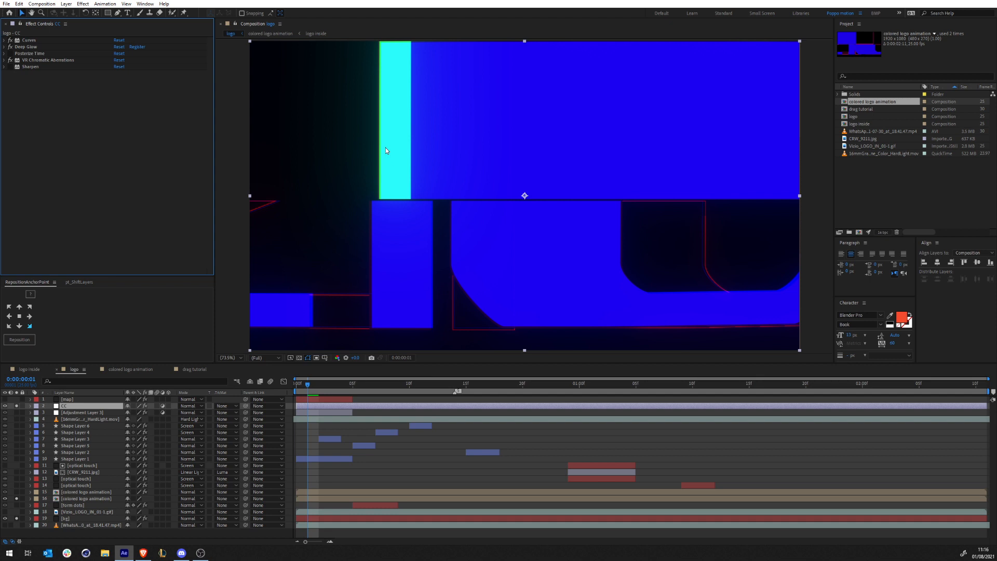
Toggle VR Chromatic Aberrations at frame 8 and examine the colour fringes on the logo's edges up close.
{"action": "key", "text": "space"}
{"action": "scroll", "coordinate": [621, 155], "scroll_direction": "up", "scroll_amount": 6}
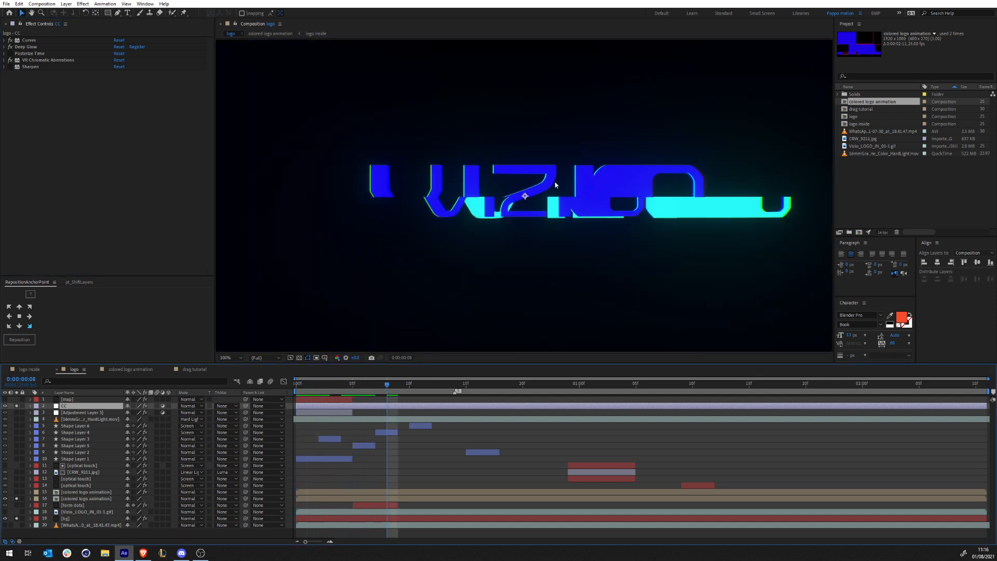
{"action": "left_click", "coordinate": [10, 60]}
{"action": "left_click", "coordinate": [10, 60]}
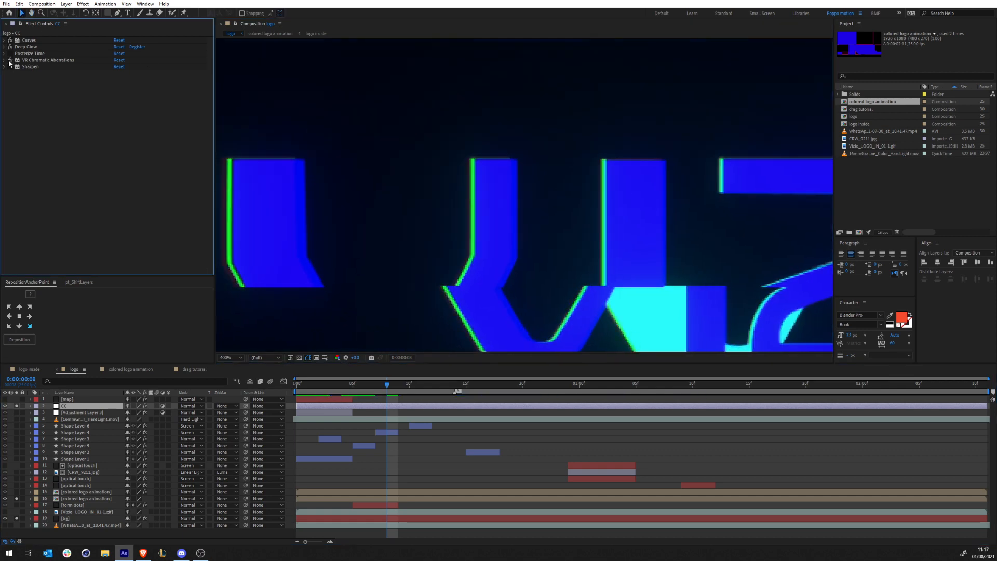
{"action": "scroll", "coordinate": [637, 206], "scroll_direction": "down", "scroll_amount": 6}
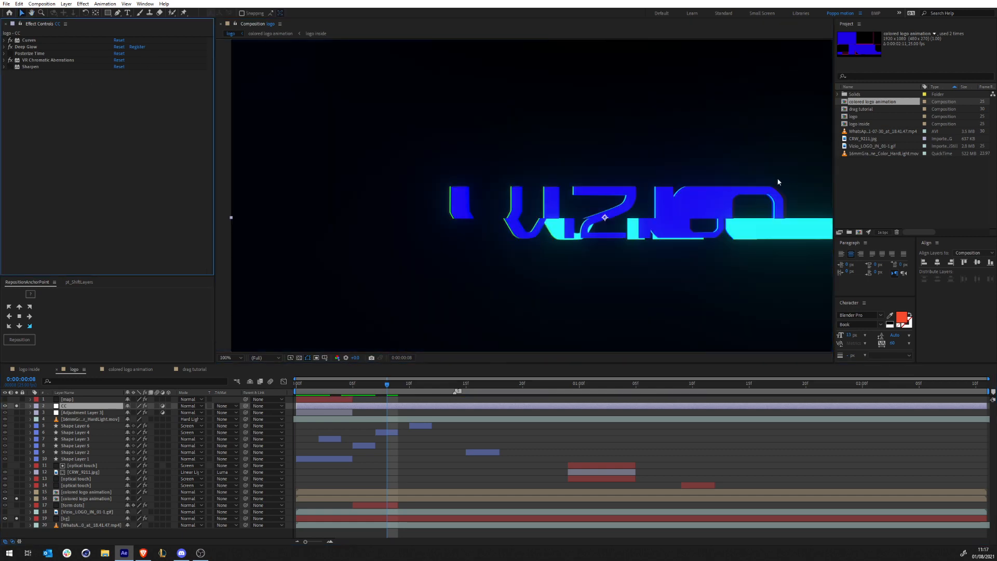
{"action": "scroll", "coordinate": [530, 244], "scroll_direction": "up", "scroll_amount": 4}
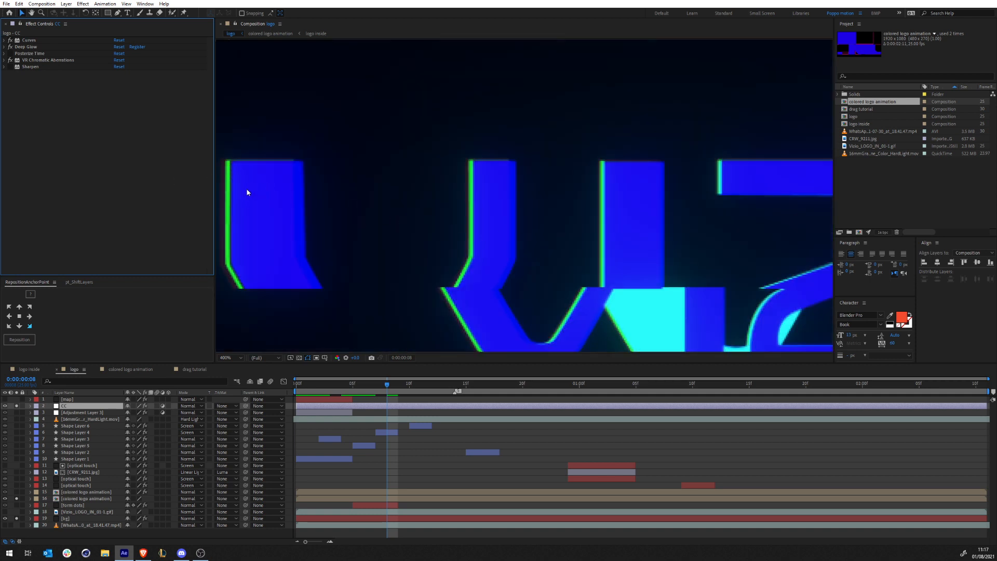
{"action": "scroll", "coordinate": [536, 276], "scroll_direction": "down", "scroll_amount": 4}
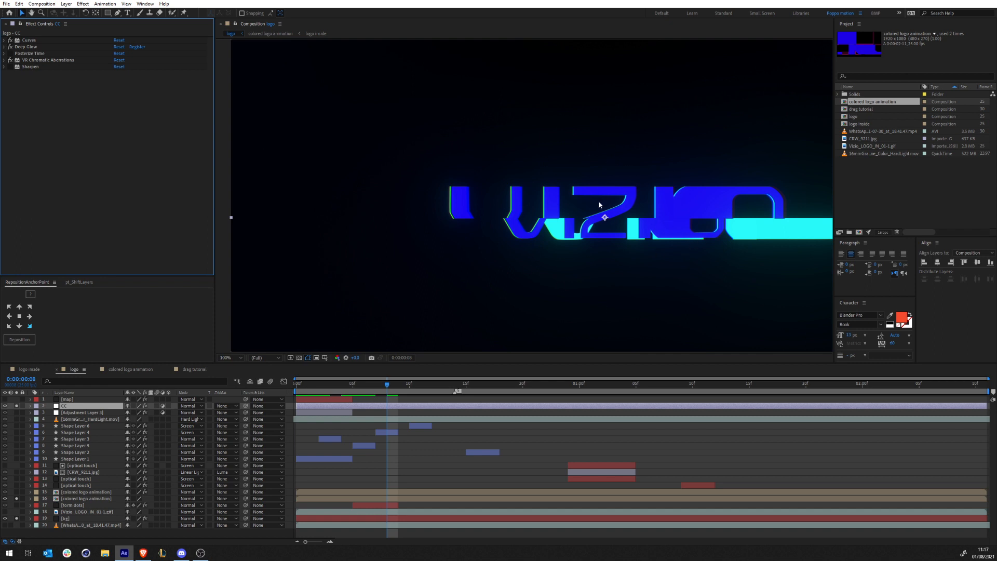
{"action": "scroll", "coordinate": [614, 252], "scroll_direction": "up", "scroll_amount": 3}
{"action": "key", "text": "space"}
{"action": "left_click_drag", "start_coordinate": [736, 274], "coordinate": [223, 89]}
{"action": "left_click_drag", "start_coordinate": [520, 220], "coordinate": [307, 144]}
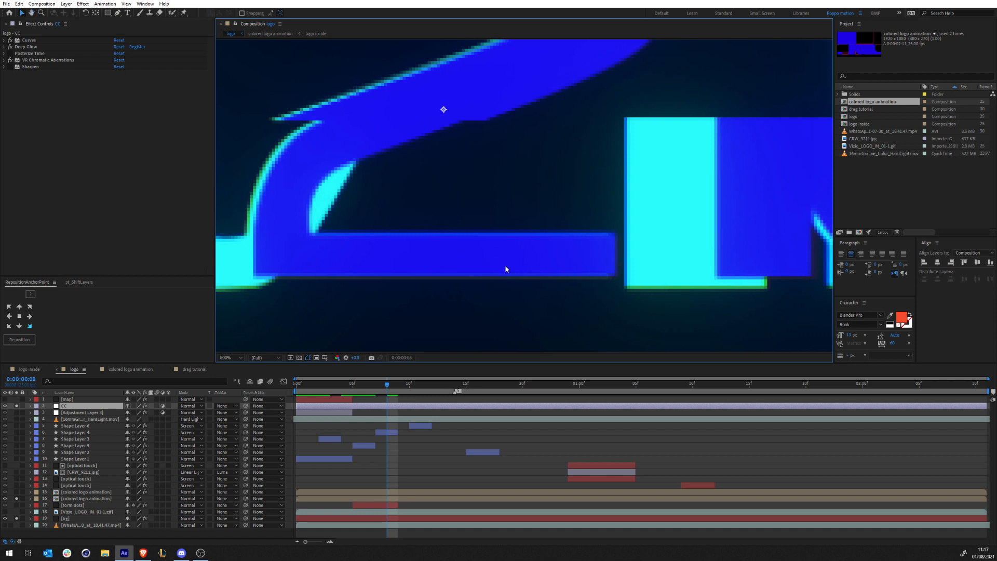
{"action": "scroll", "coordinate": [616, 278], "scroll_direction": "down", "scroll_amount": 6}
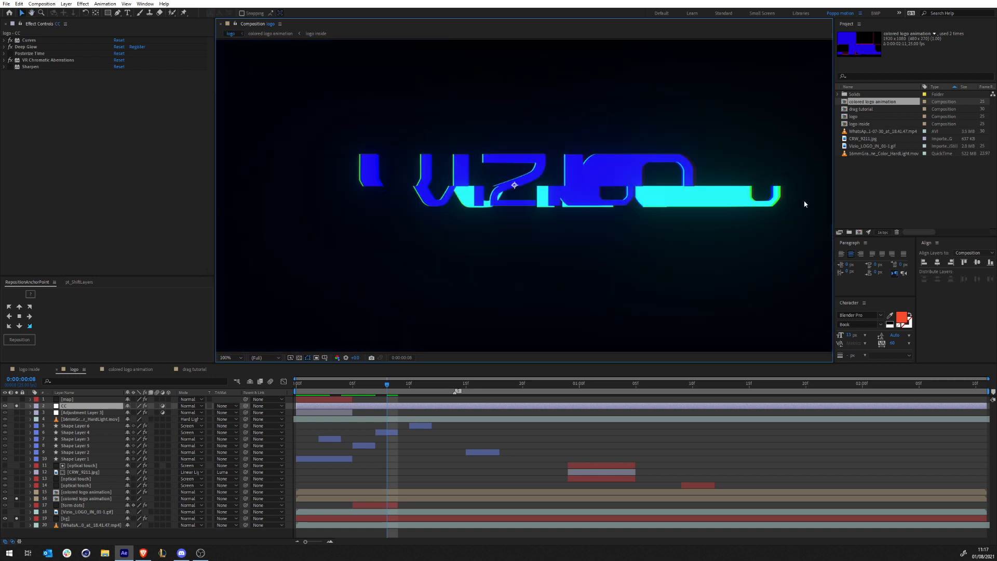
Examine the chromatic fringing toward the edges of the picture at frame 1 and recentre the whole composition.
{"action": "key", "text": "Page_Up"}
{"action": "key", "text": "Page_Up"}
{"action": "key", "text": "Page_Up"}
{"action": "key", "text": "Page_Up"}
{"action": "key", "text": "Page_Up"}
{"action": "key", "text": "Page_Up"}
{"action": "key", "text": "Page_Up"}
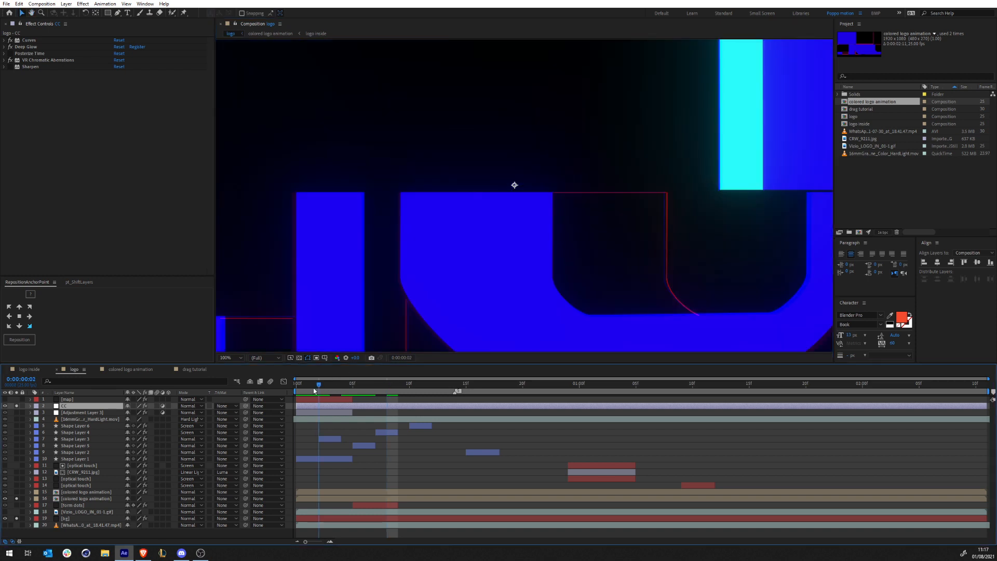
{"action": "scroll", "coordinate": [390, 207], "scroll_direction": "down", "scroll_amount": 2}
{"action": "scroll", "coordinate": [397, 207], "scroll_direction": "up", "scroll_amount": 2}
{"action": "left_click_drag", "start_coordinate": [330, 255], "coordinate": [524, 118]}
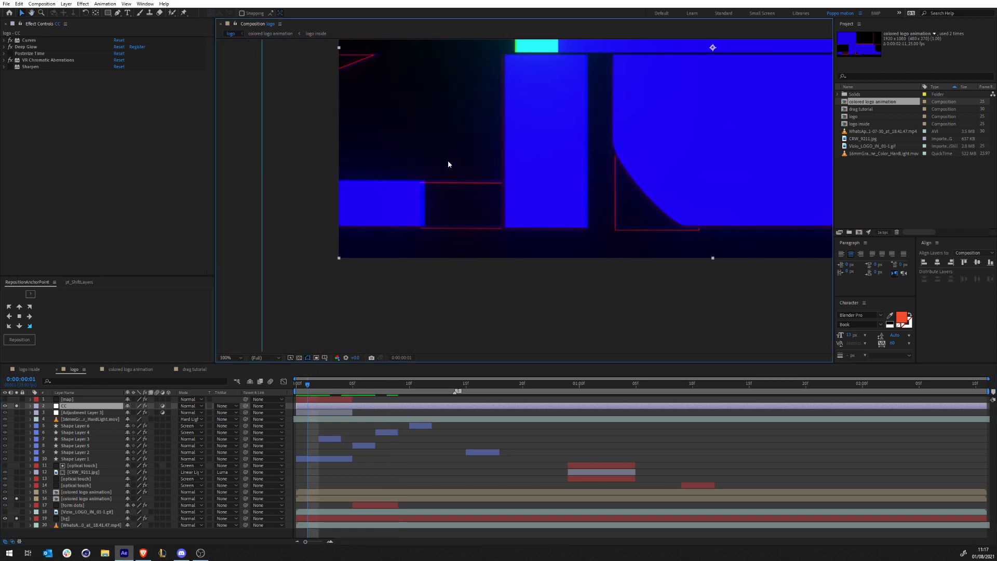
{"action": "scroll", "coordinate": [457, 217], "scroll_direction": "down", "scroll_amount": 1}
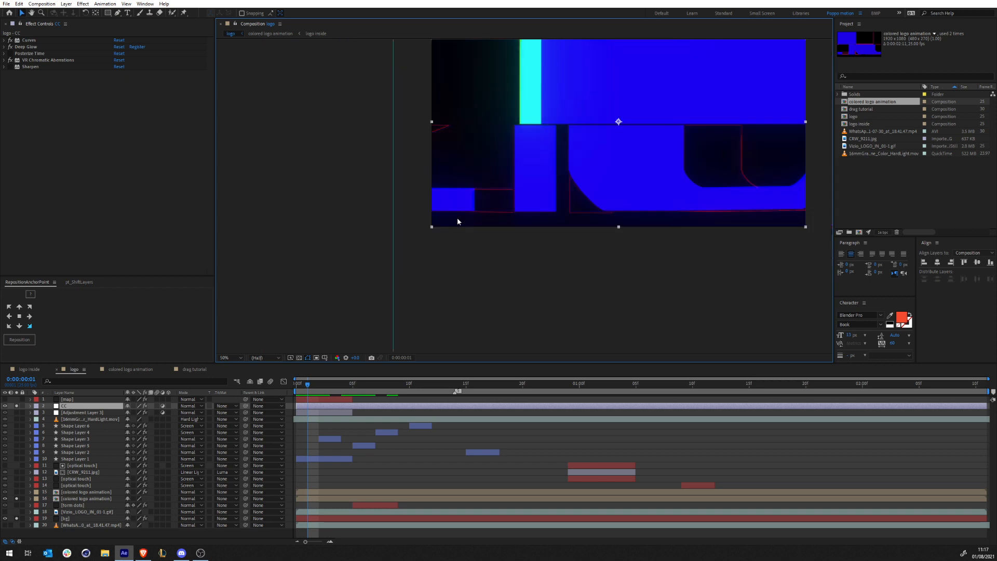
{"action": "left_click_drag", "start_coordinate": [618, 117], "coordinate": [555, 188]}
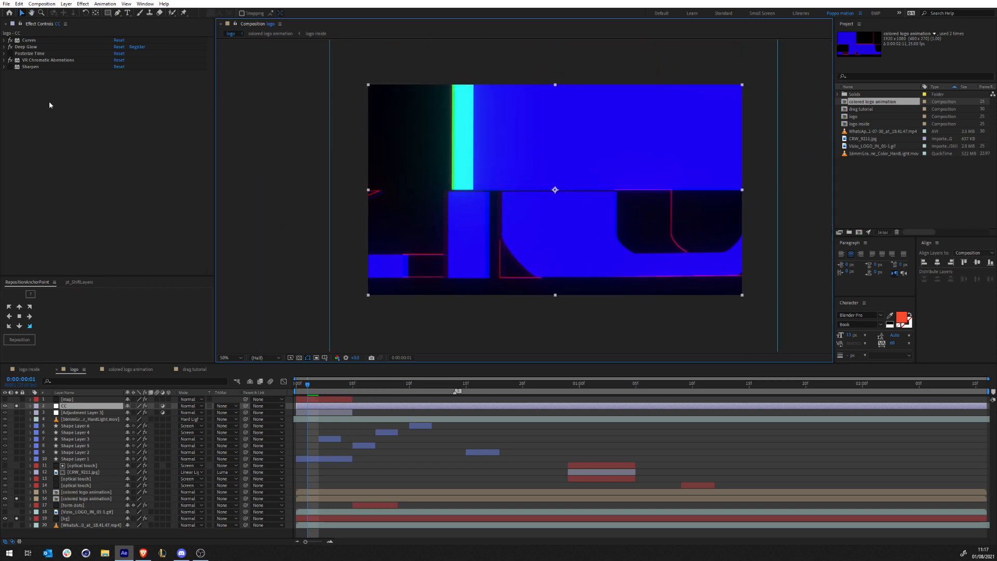
Enable Sharpen on CC at frame 15 and check the logo's edges back at frame 4.
{"action": "left_click", "coordinate": [72, 61]}
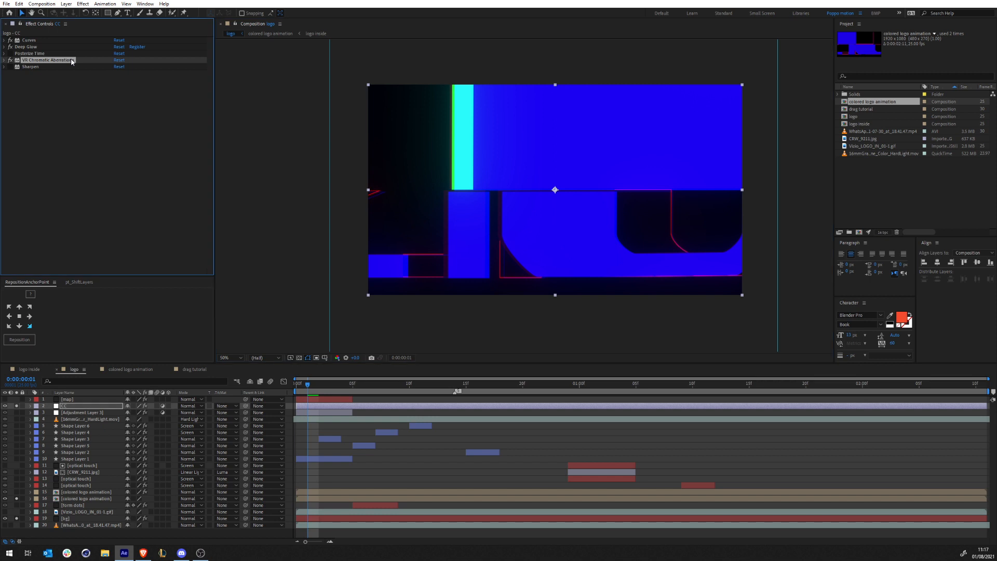
{"action": "left_click", "coordinate": [315, 390]}
{"action": "key", "text": "space"}
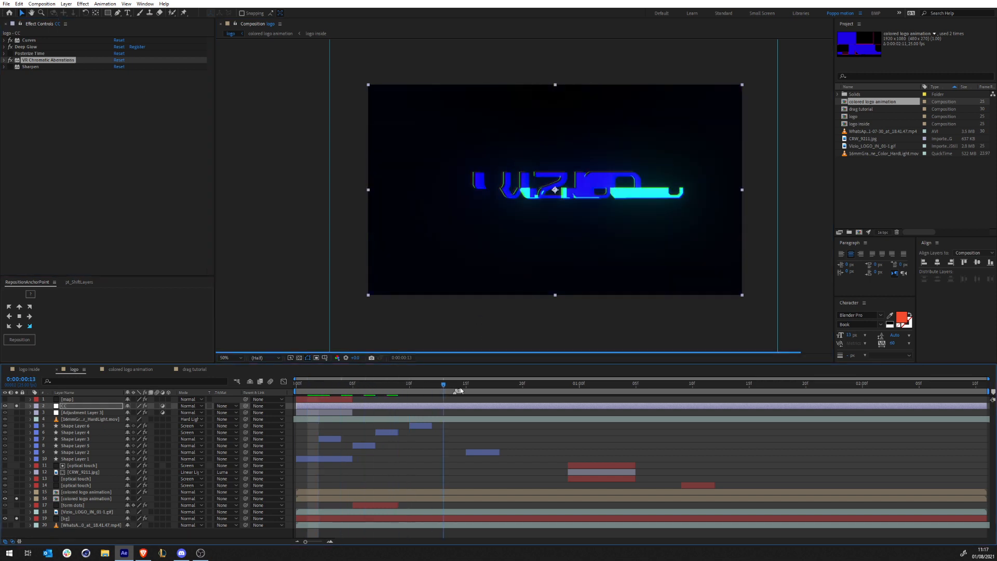
{"action": "key", "text": "period"}
{"action": "key", "text": "period"}
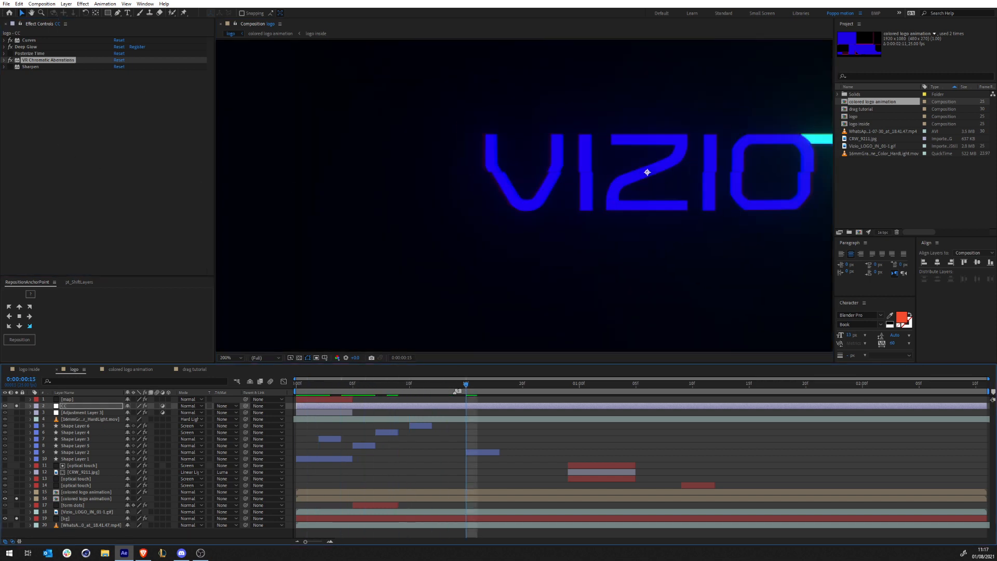
{"action": "left_click", "coordinate": [9, 67]}
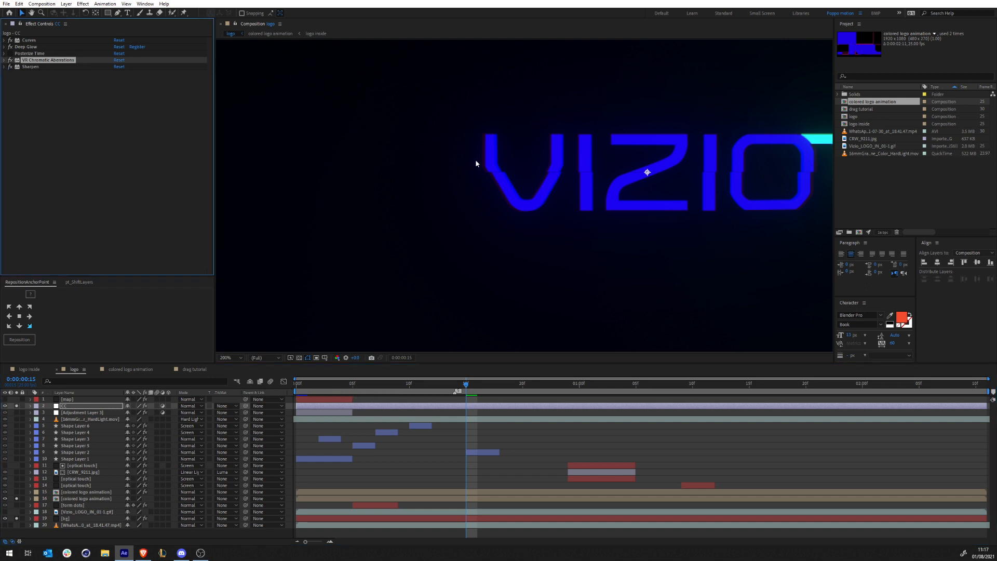
{"action": "left_click_drag", "start_coordinate": [386, 386], "coordinate": [341, 386]}
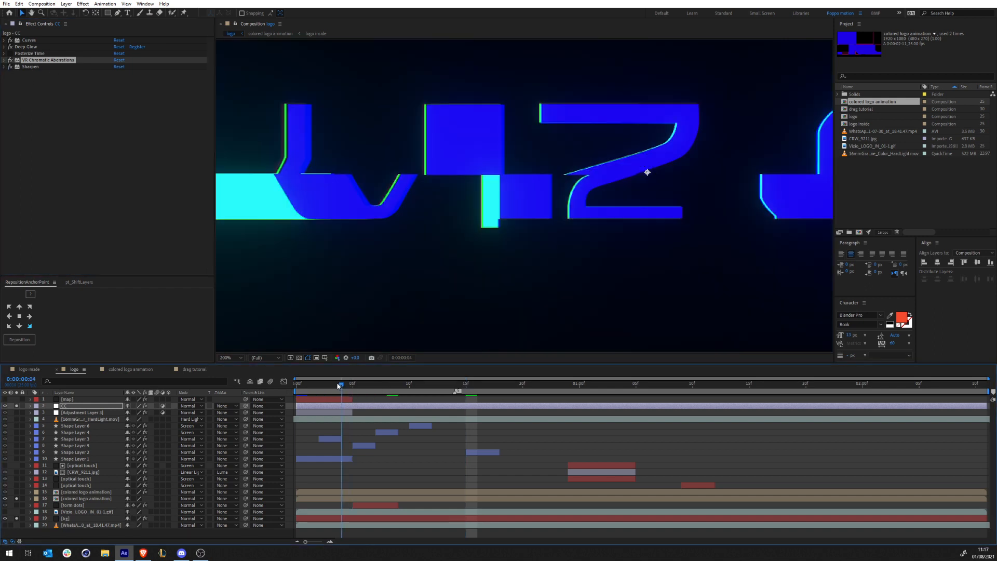
Toggle the Sharpen effect on the CC layer at frame 4 to compare the logo's edges with and without it.
{"action": "left_click", "coordinate": [11, 67]}
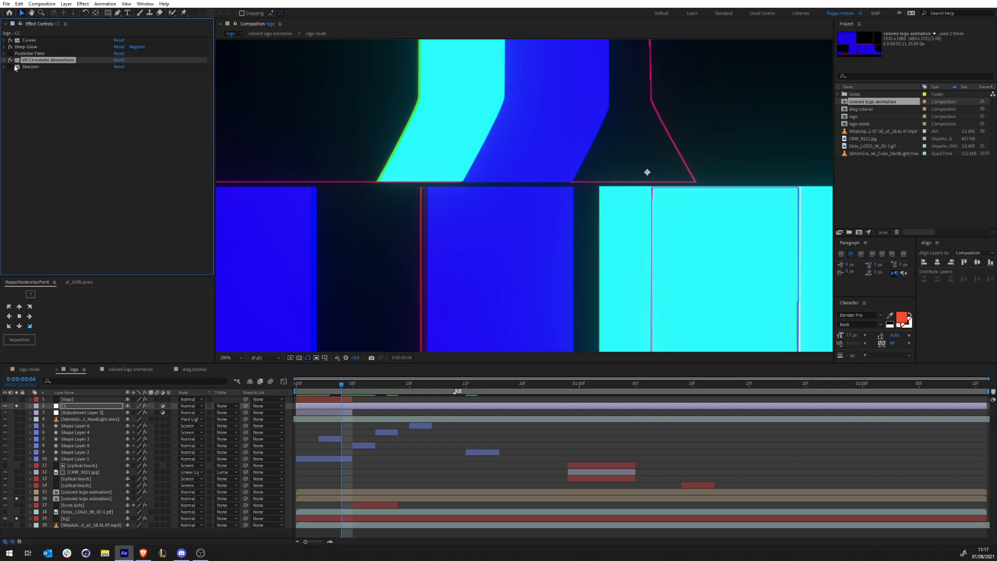
{"action": "left_click", "coordinate": [10, 67]}
{"action": "scroll", "coordinate": [692, 195], "scroll_direction": "down", "scroll_amount": 3}
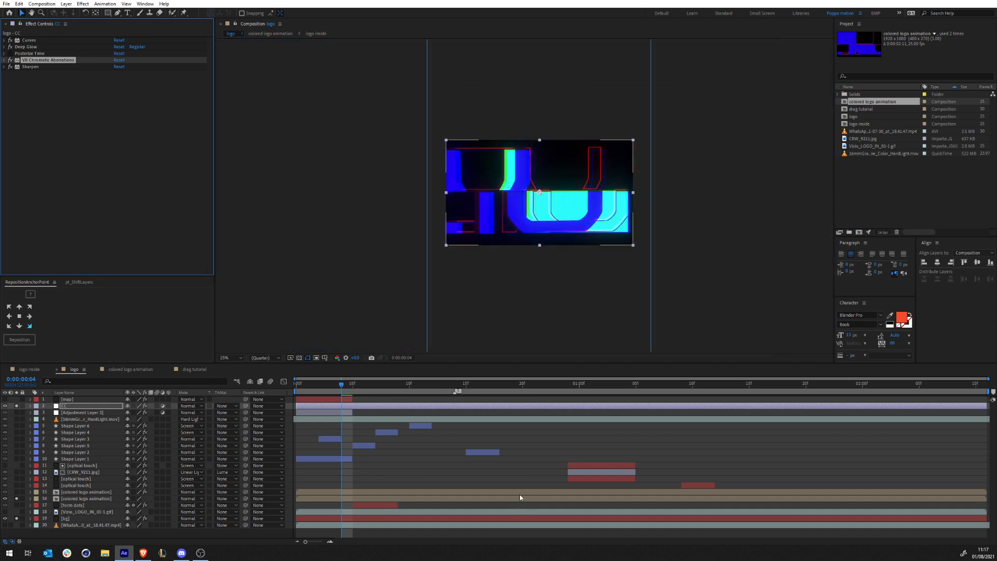
Solo Adjustment Layer 3 alongside the other soloed layers to apply its Camera Lens Blur at frame 4.
{"action": "left_click", "coordinate": [510, 469]}
{"action": "left_click", "coordinate": [97, 413]}
{"action": "key", "text": "period"}
{"action": "key", "text": "period"}
{"action": "key", "text": "period"}
{"action": "key", "text": "period"}
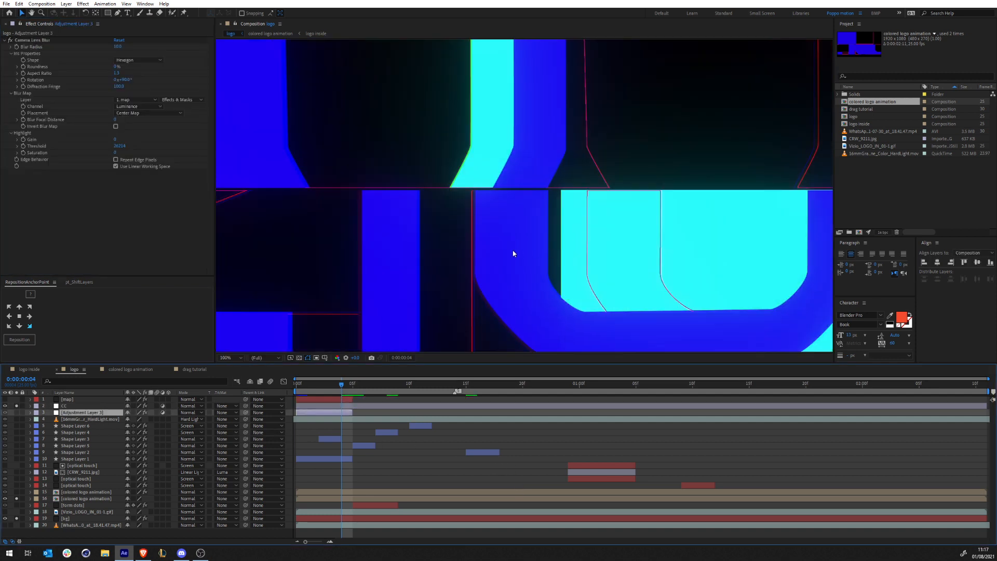
{"action": "left_click", "coordinate": [17, 412]}
{"action": "key", "text": "comma"}
{"action": "key", "text": "comma"}
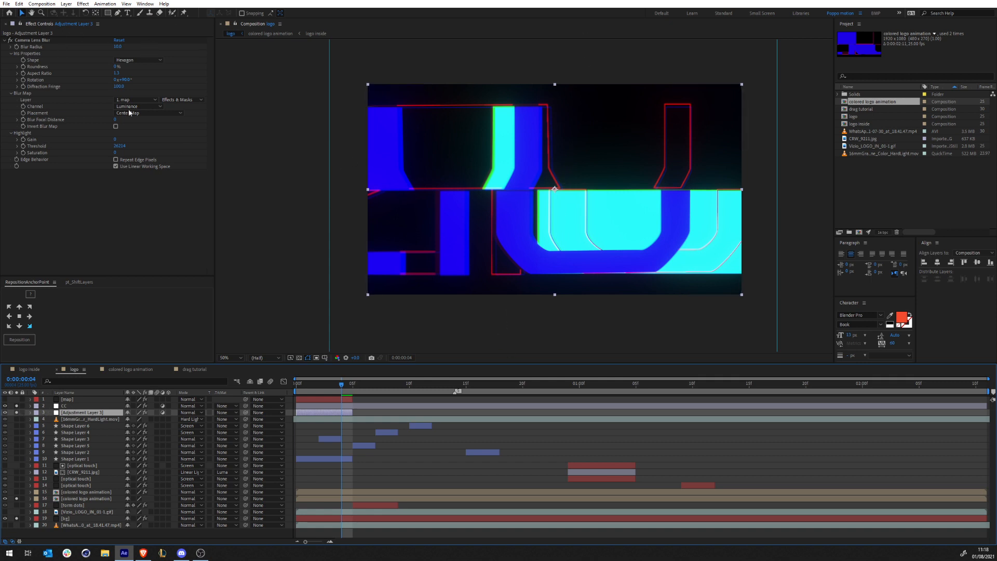
Solo the map layer and compare its Fractal Noise with and without Gaussian Blur across the opening frames.
{"action": "left_click", "coordinate": [16, 399]}
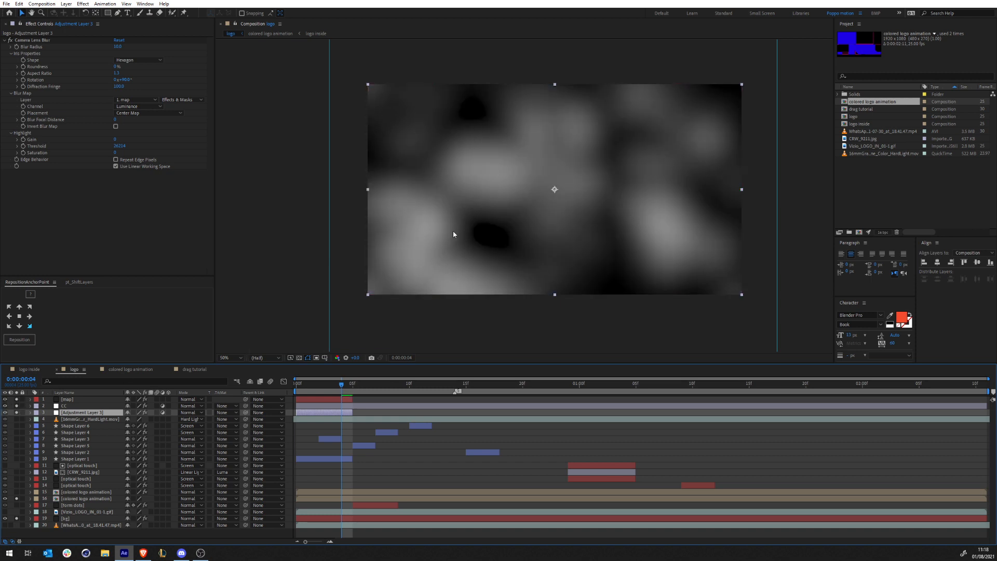
{"action": "key", "text": "ctrl+Up"}
{"action": "key", "text": "ctrl+Up"}
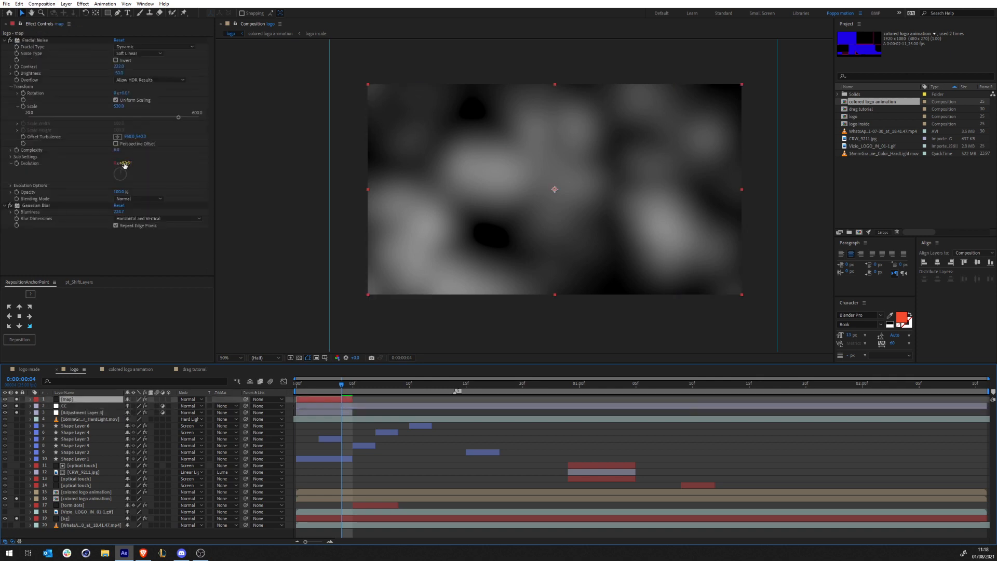
{"action": "left_click", "coordinate": [10, 206]}
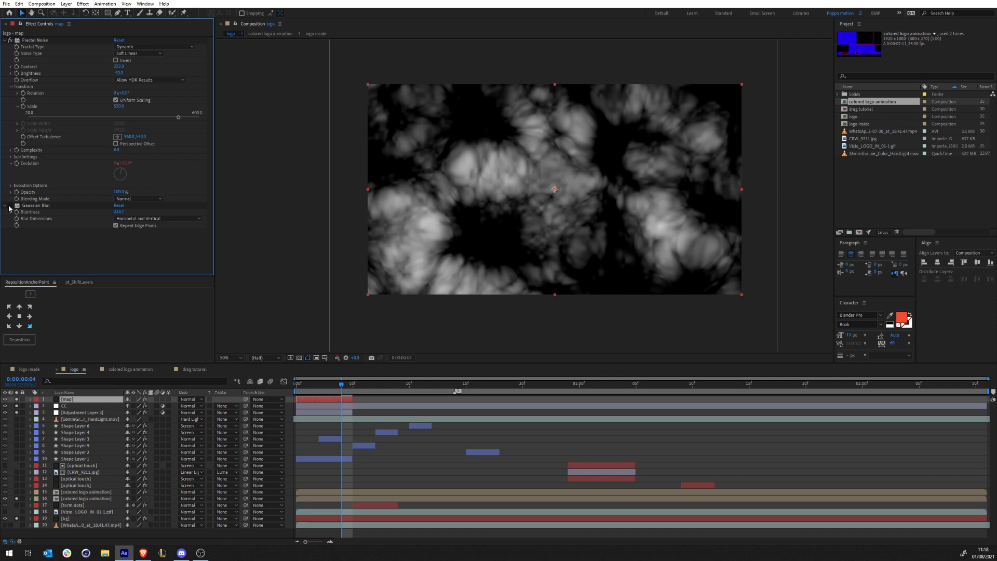
{"action": "left_click", "coordinate": [10, 206]}
{"action": "left_click", "coordinate": [307, 385]}
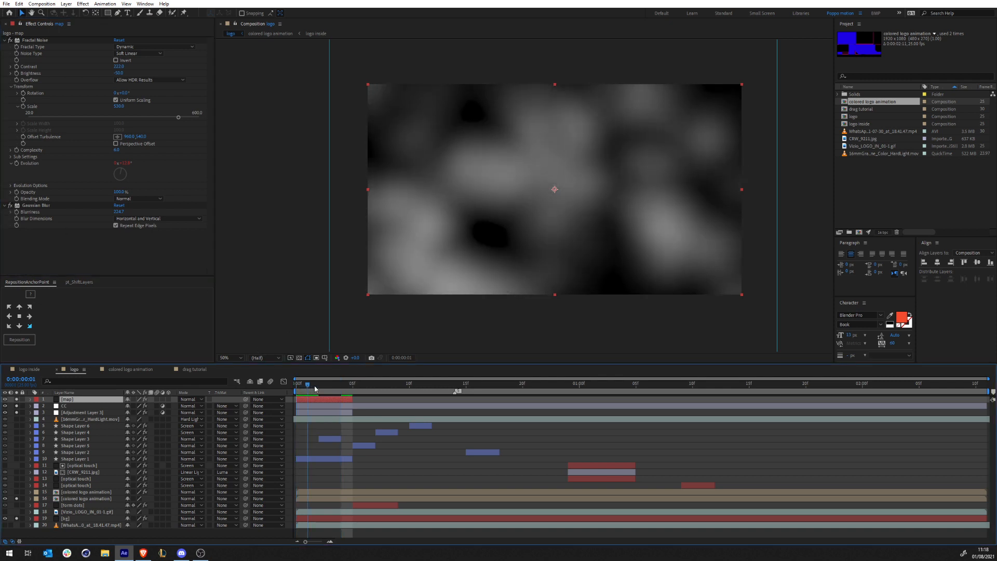
{"action": "left_click_drag", "start_coordinate": [315, 388], "coordinate": [336, 388]}
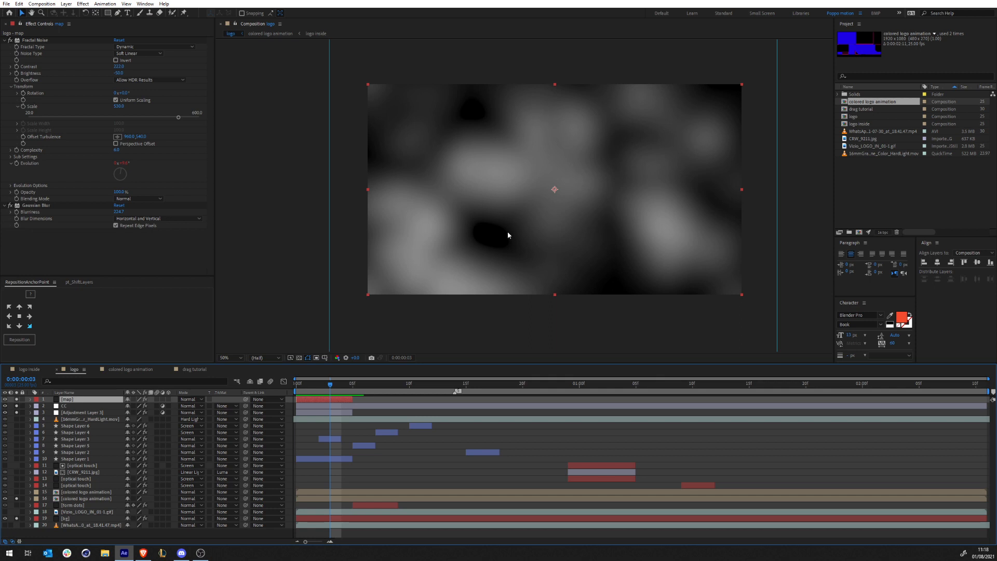
Review the Blur Map layer and source options in Adjustment Layer 3's Camera Lens Blur, and unsolo the map layer.
{"action": "left_click", "coordinate": [76, 412]}
{"action": "left_click", "coordinate": [135, 100]}
{"action": "left_click", "coordinate": [89, 206]}
{"action": "left_click", "coordinate": [179, 100]}
{"action": "left_click", "coordinate": [141, 136]}
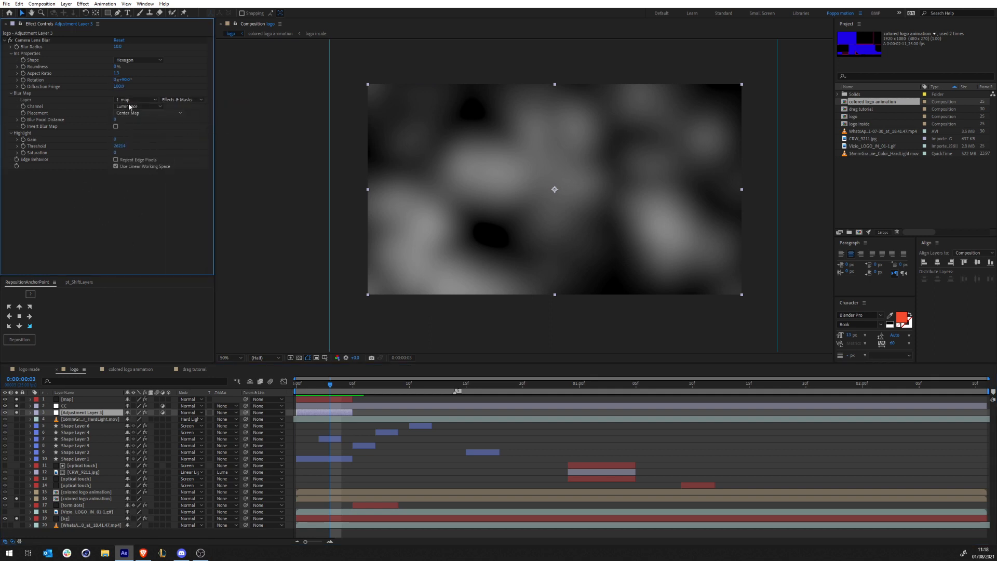
{"action": "left_click", "coordinate": [17, 399]}
Toggle the solo of Adjustment Layer 3 to compare the picture with and without lens blur through frame 4.
{"action": "left_click", "coordinate": [17, 412]}
{"action": "left_click", "coordinate": [16, 413]}
{"action": "left_click", "coordinate": [16, 413]}
{"action": "left_click", "coordinate": [16, 413]}
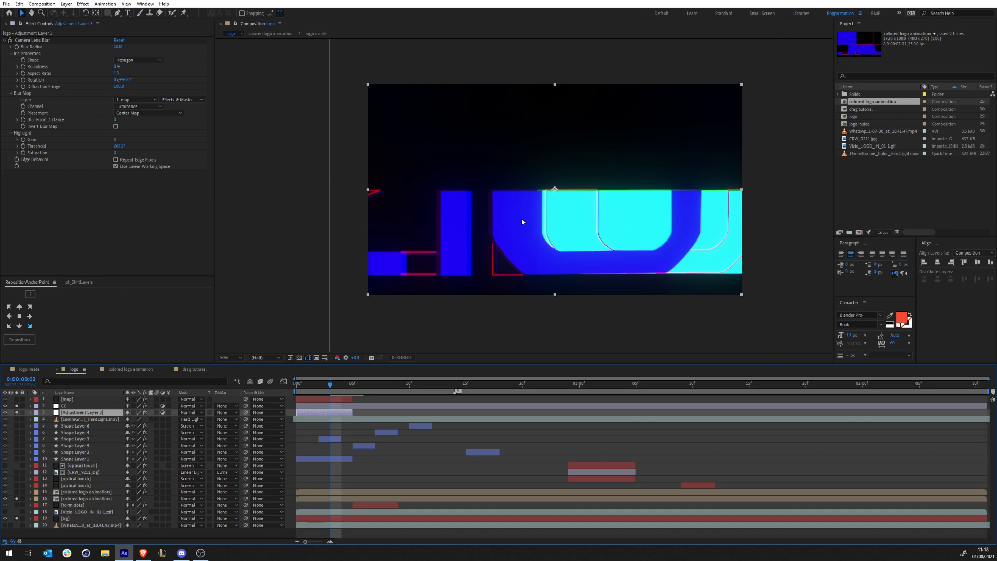
{"action": "left_click_drag", "start_coordinate": [311, 383], "coordinate": [342, 389]}
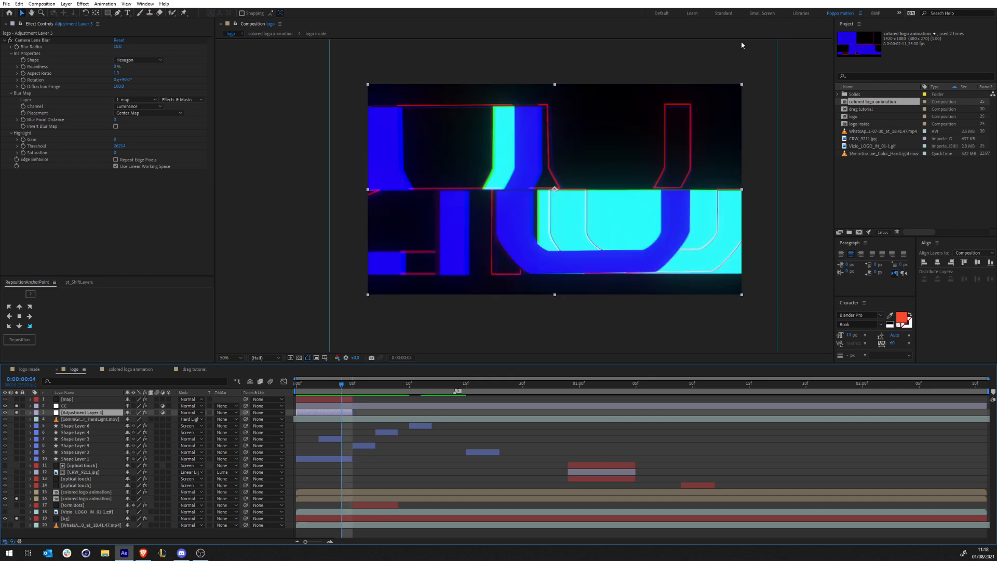
Solo the 16mmGrain_Fine_Color_HardLight.mov layer and examine its grain through frame 15 with temporarily raised preview exposure.
{"action": "left_click", "coordinate": [83, 418]}
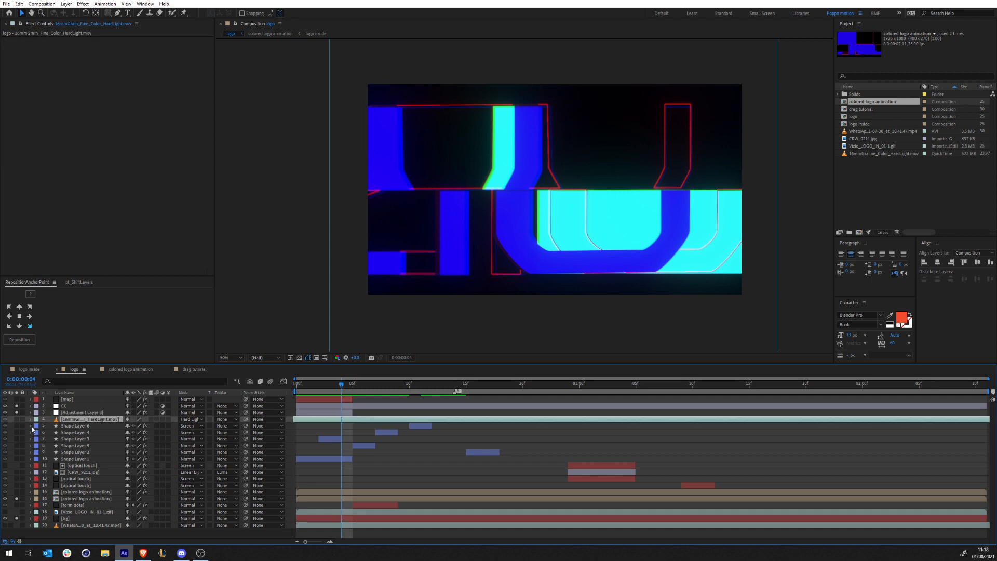
{"action": "scroll", "coordinate": [584, 222], "scroll_direction": "up", "scroll_amount": 4}
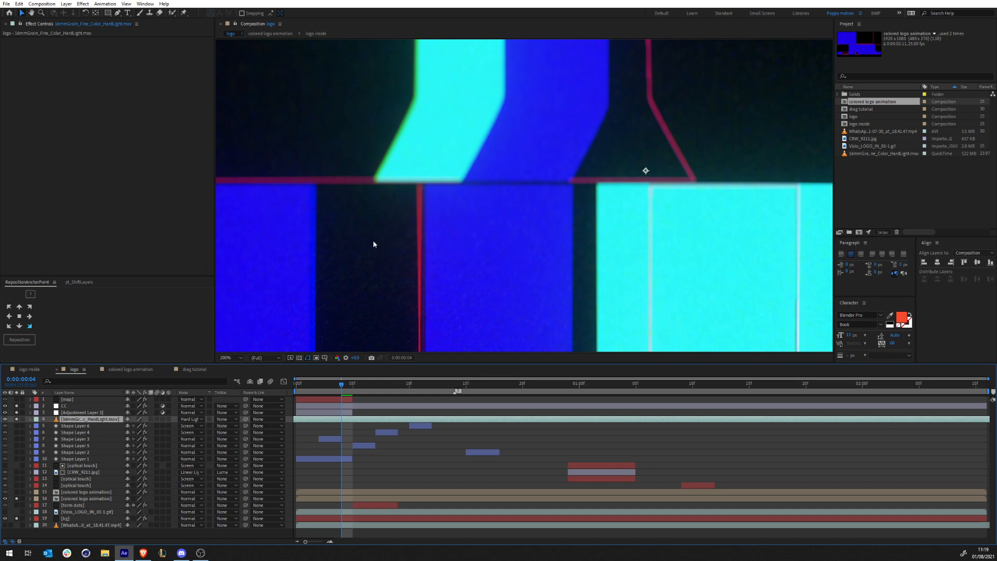
{"action": "left_click_drag", "start_coordinate": [355, 358], "coordinate": [379, 357]}
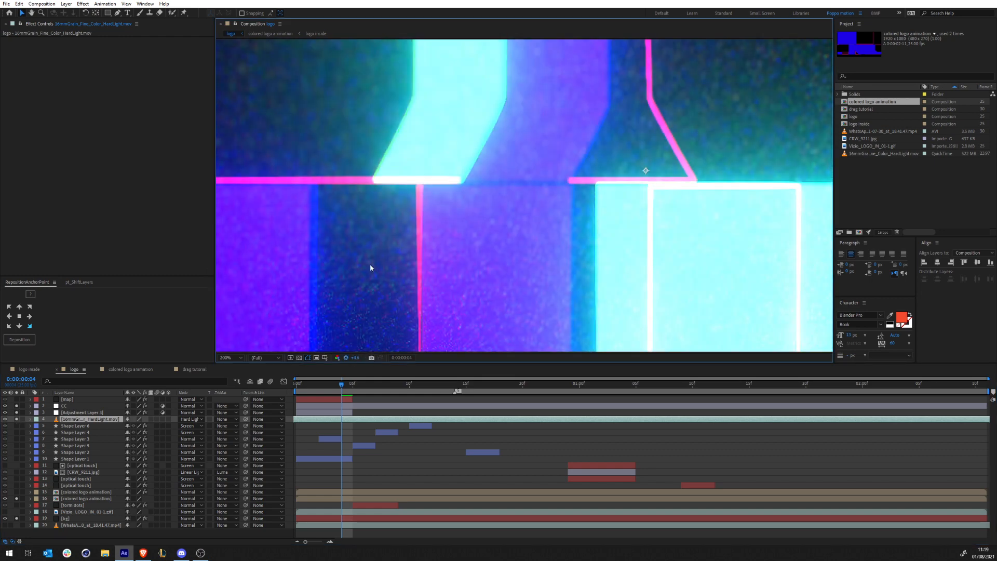
{"action": "scroll", "coordinate": [388, 269], "scroll_direction": "down", "scroll_amount": 4}
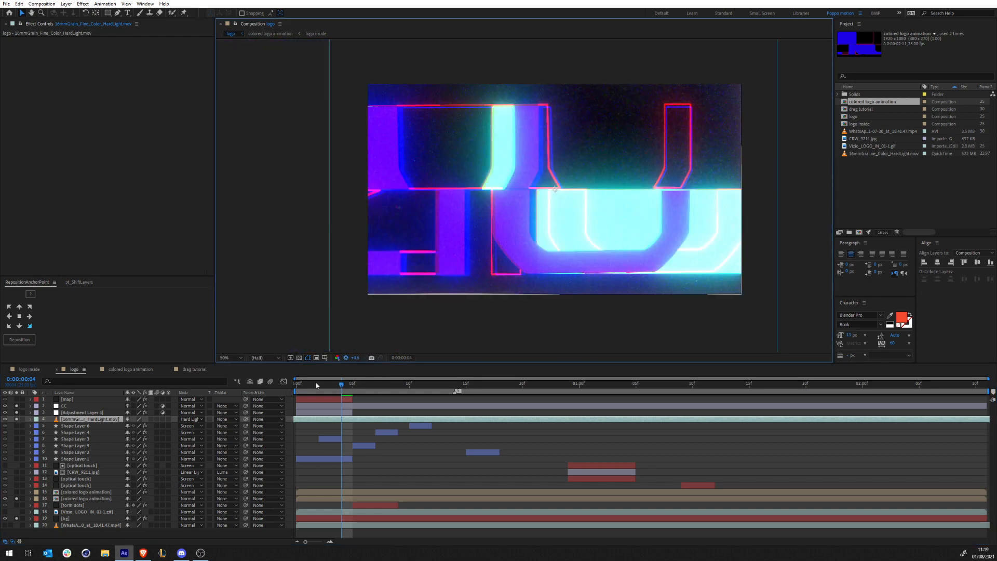
{"action": "left_click_drag", "start_coordinate": [299, 383], "coordinate": [473, 383]}
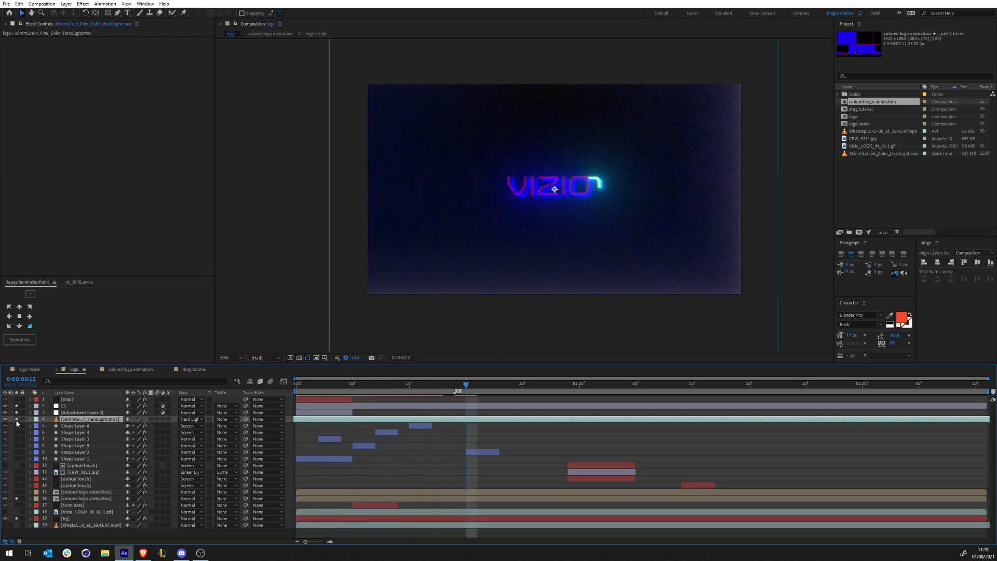
{"action": "left_click", "coordinate": [346, 358]}
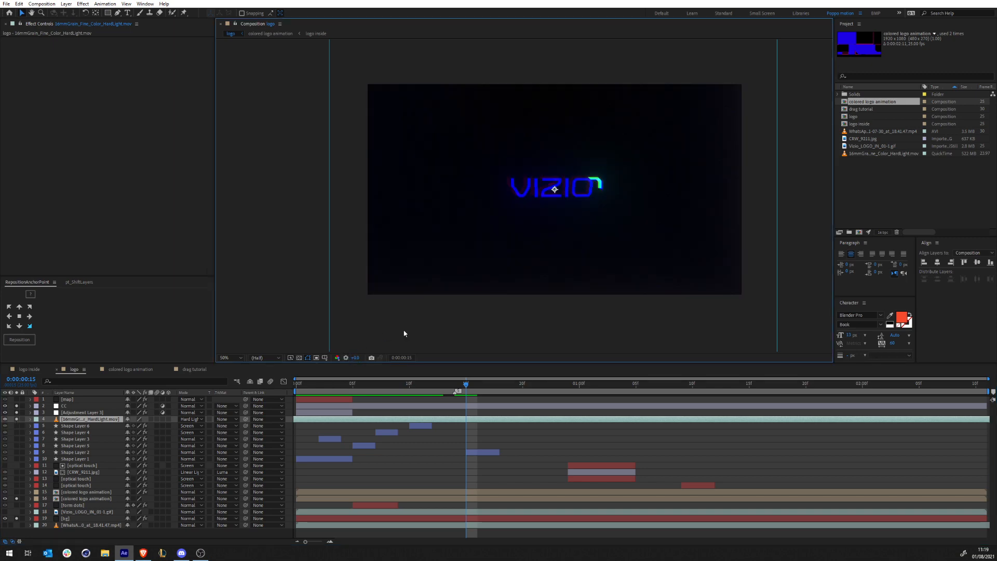
Examine the film grain over the logo at frame 15 and up close at frame 2.
{"action": "scroll", "coordinate": [610, 279], "scroll_direction": "up", "scroll_amount": 4}
{"action": "scroll", "coordinate": [615, 273], "scroll_direction": "down", "scroll_amount": 2}
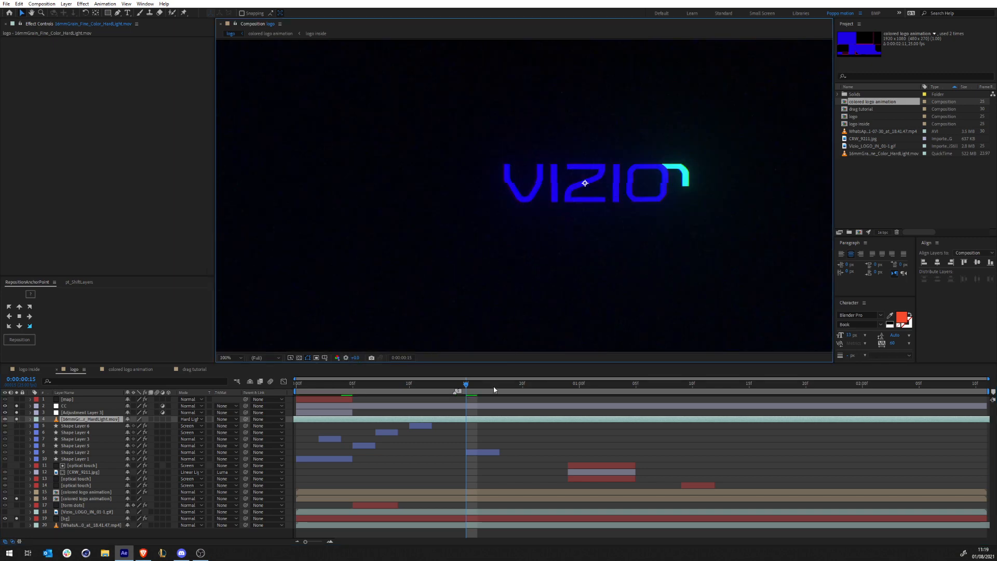
{"action": "left_click_drag", "start_coordinate": [465, 385], "coordinate": [317, 390]}
{"action": "scroll", "coordinate": [436, 296], "scroll_direction": "up", "scroll_amount": 4}
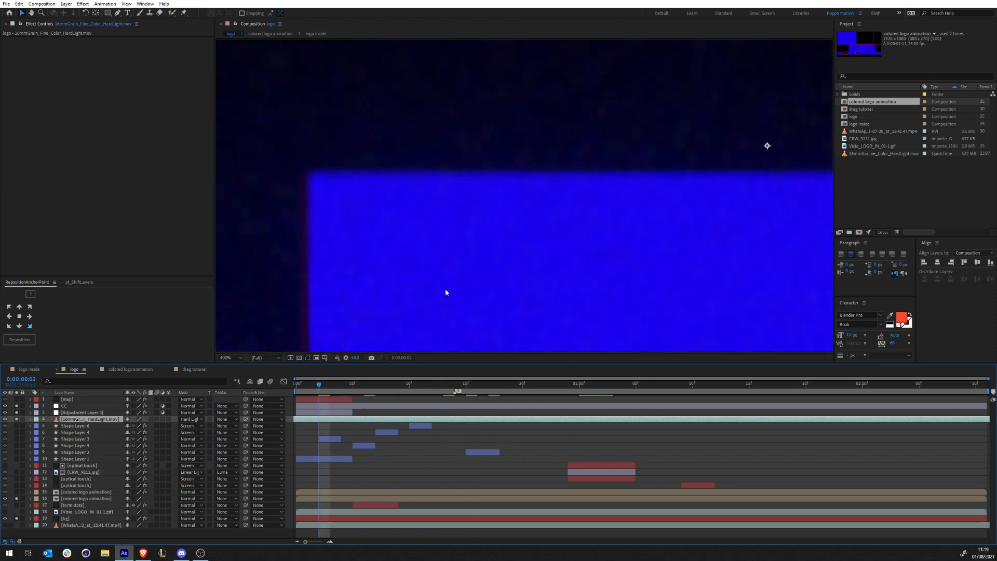
{"action": "scroll", "coordinate": [501, 216], "scroll_direction": "down", "scroll_amount": 4}
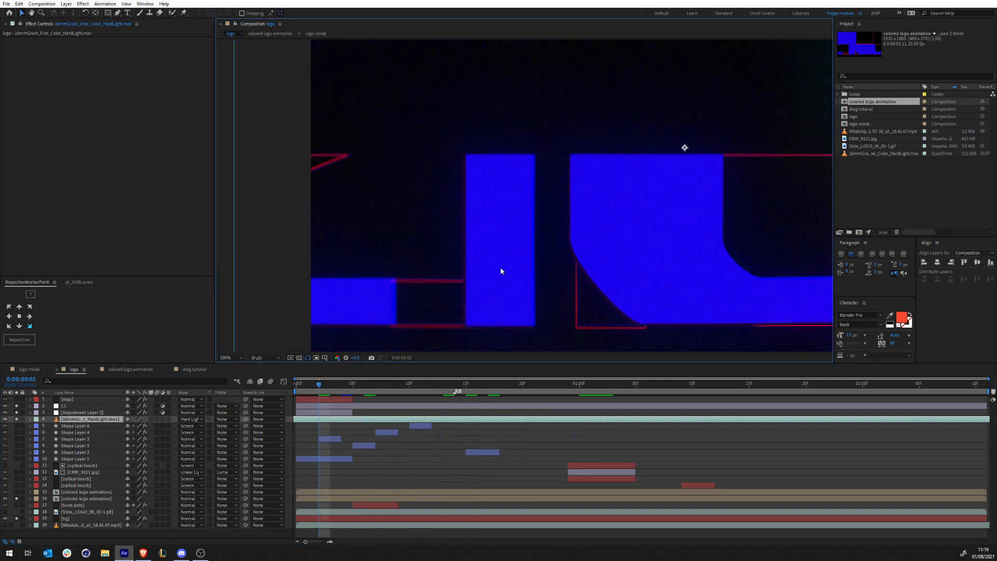
{"action": "left_click_drag", "start_coordinate": [596, 231], "coordinate": [512, 229]}
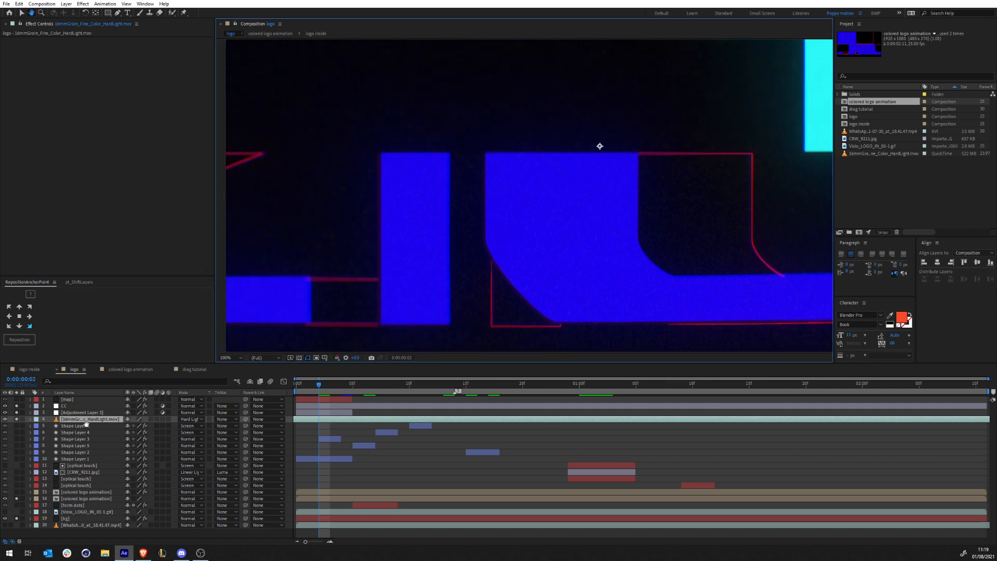
Open the 16mm grain layer's footage on its own, scrub through it, and close the viewer.
{"action": "key", "text": "v"}
{"action": "left_click", "coordinate": [85, 424]}
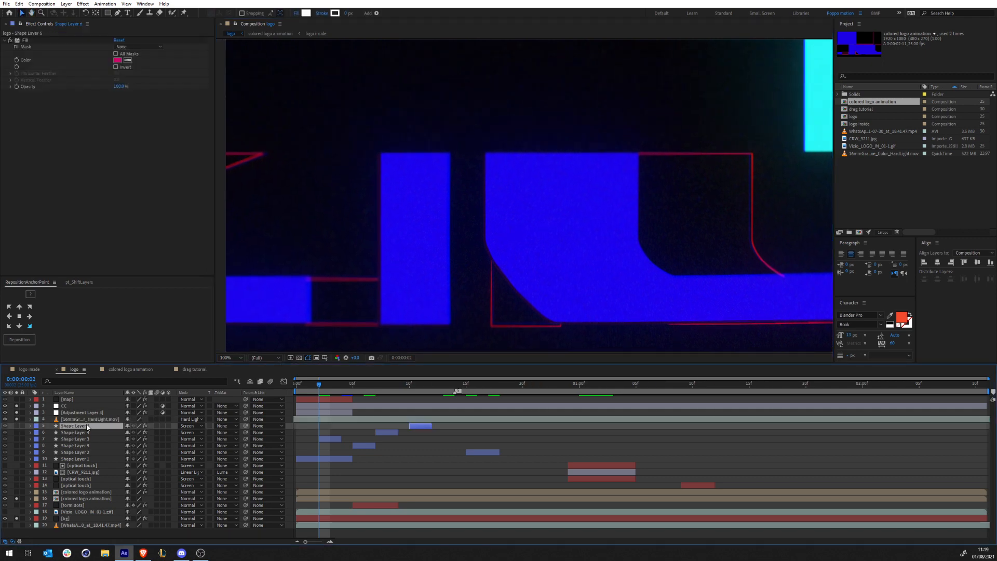
{"action": "left_click", "coordinate": [85, 420]}
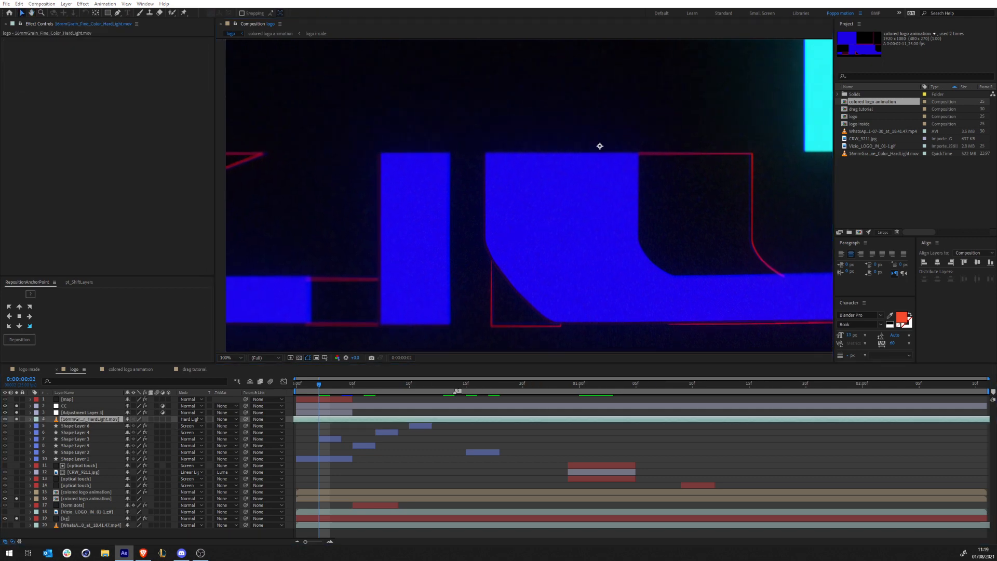
{"action": "left_click_drag", "start_coordinate": [592, 53], "coordinate": [623, 49]}
{"action": "scroll", "coordinate": [509, 274], "scroll_direction": "up", "scroll_amount": 2}
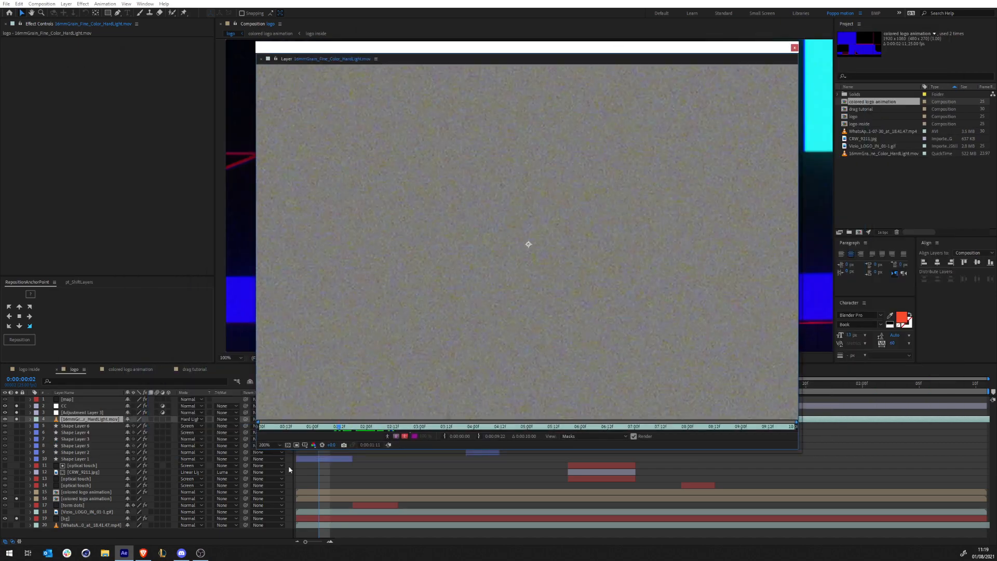
{"action": "left_click_drag", "start_coordinate": [276, 430], "coordinate": [670, 426]}
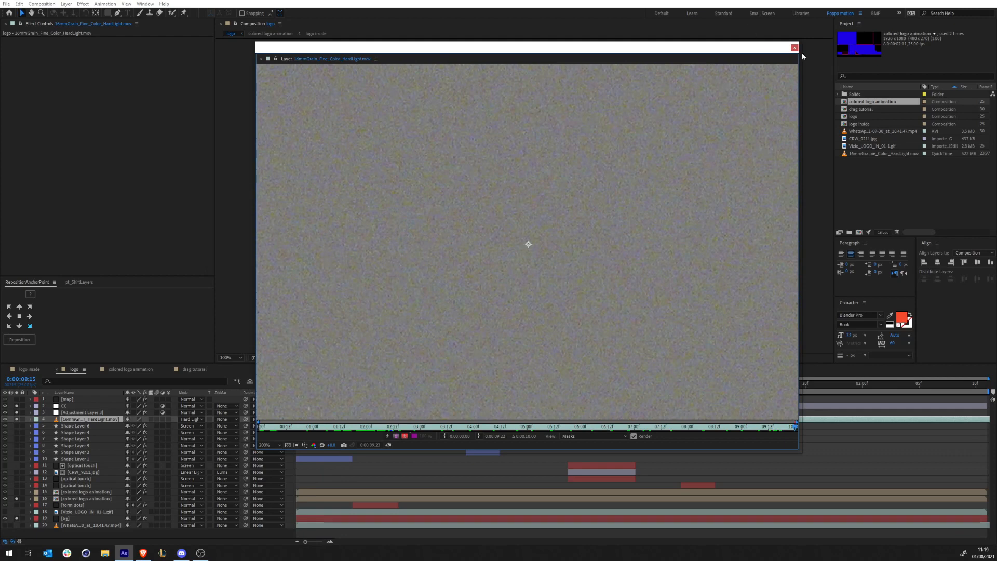
{"action": "left_click", "coordinate": [794, 47]}
Preview the animation with grain from frame 1 through frame 8.
{"action": "left_click", "coordinate": [305, 386]}
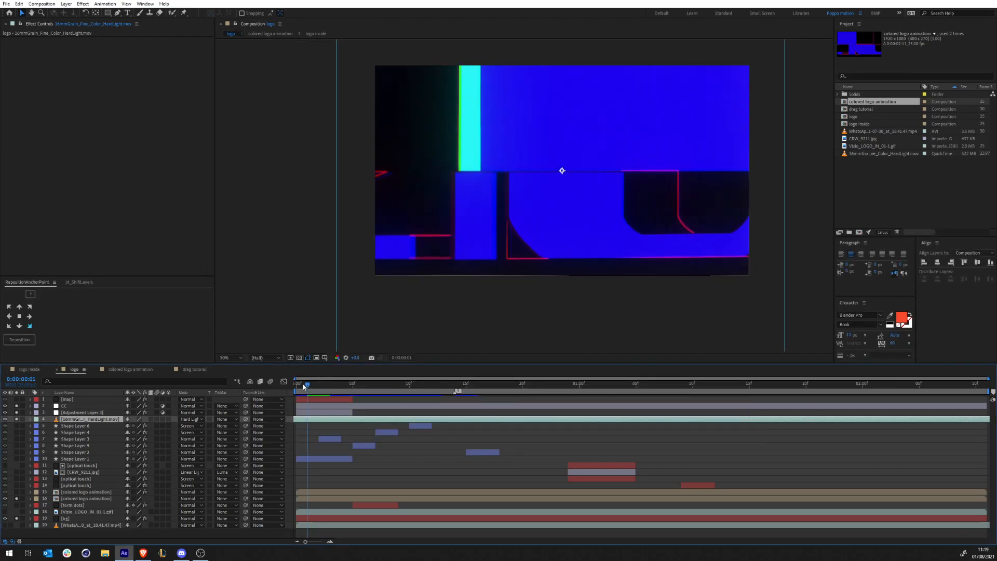
{"action": "key", "text": "space"}
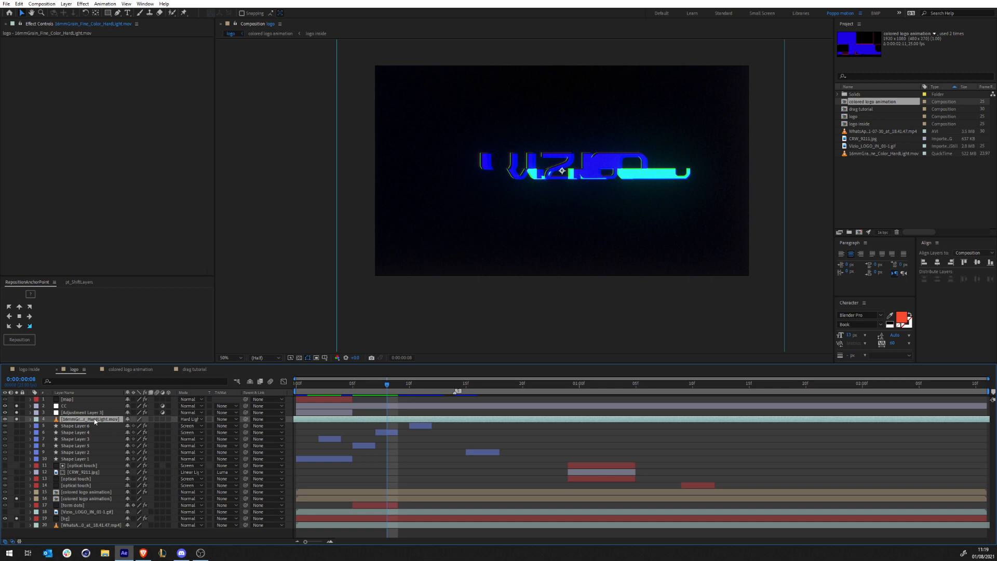
{"action": "left_click", "coordinate": [448, 459]}
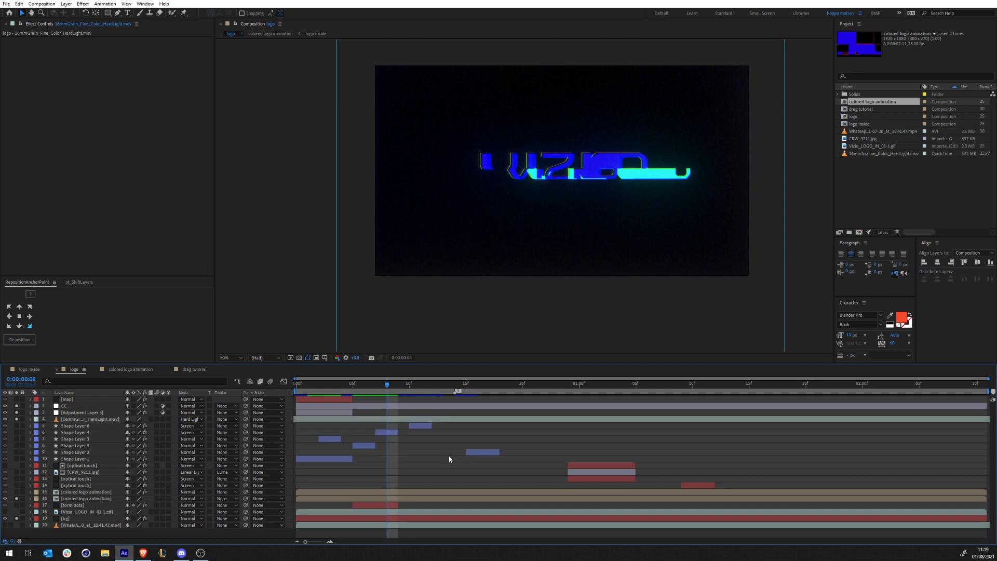
Solo Shape Layers 1 to 6 together and examine the flashing coloured bars at frames 9 and 11.
{"action": "left_click", "coordinate": [76, 426]}
{"action": "left_click", "coordinate": [71, 459], "text": "shift"}
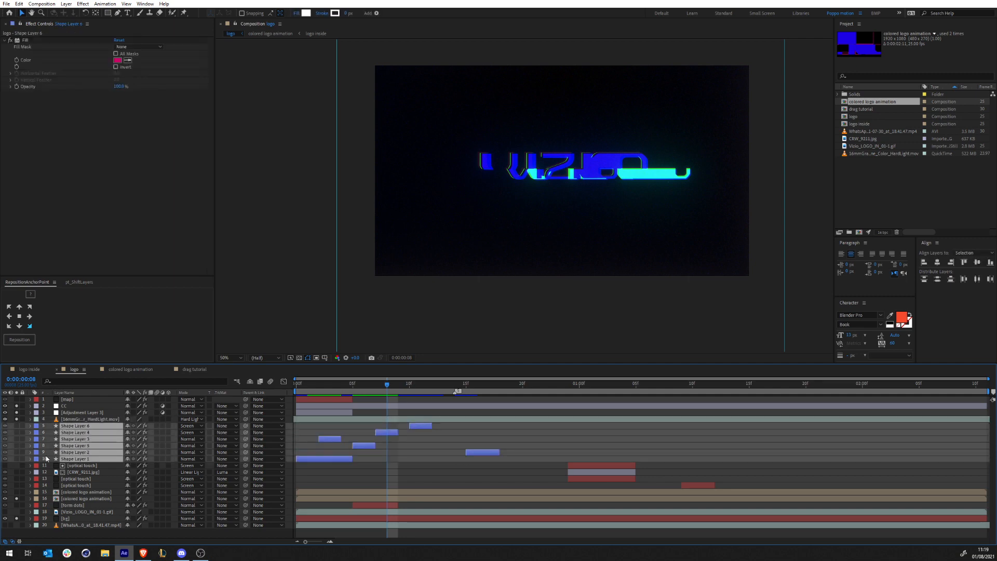
{"action": "left_click_drag", "start_coordinate": [299, 384], "coordinate": [397, 387]}
{"action": "scroll", "coordinate": [784, 183], "scroll_direction": "up", "scroll_amount": 1}
{"action": "left_click_drag", "start_coordinate": [752, 167], "coordinate": [410, 213]}
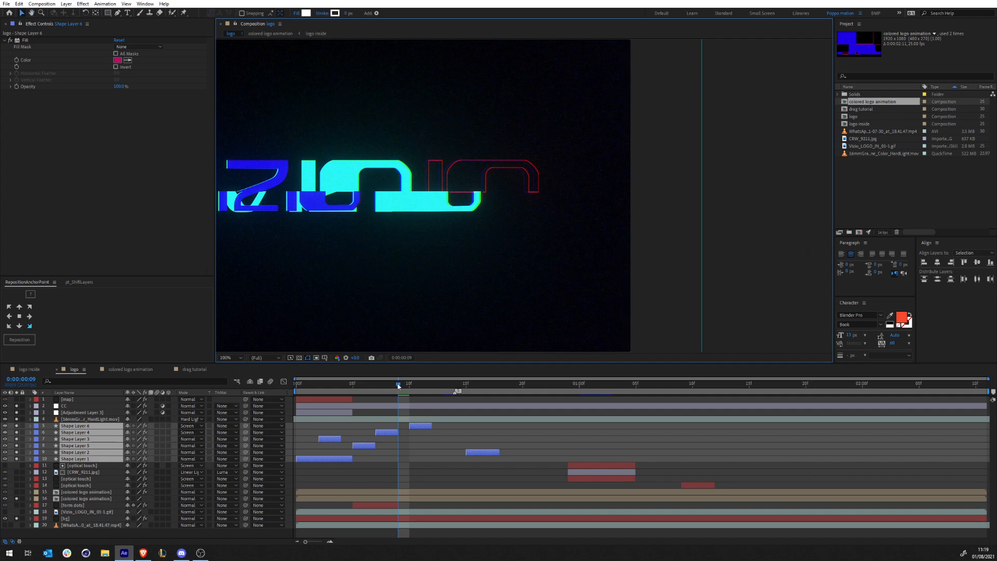
{"action": "left_click_drag", "start_coordinate": [398, 385], "coordinate": [419, 387]}
{"action": "left_click_drag", "start_coordinate": [345, 186], "coordinate": [645, 193]}
{"action": "left_click_drag", "start_coordinate": [407, 220], "coordinate": [647, 208]}
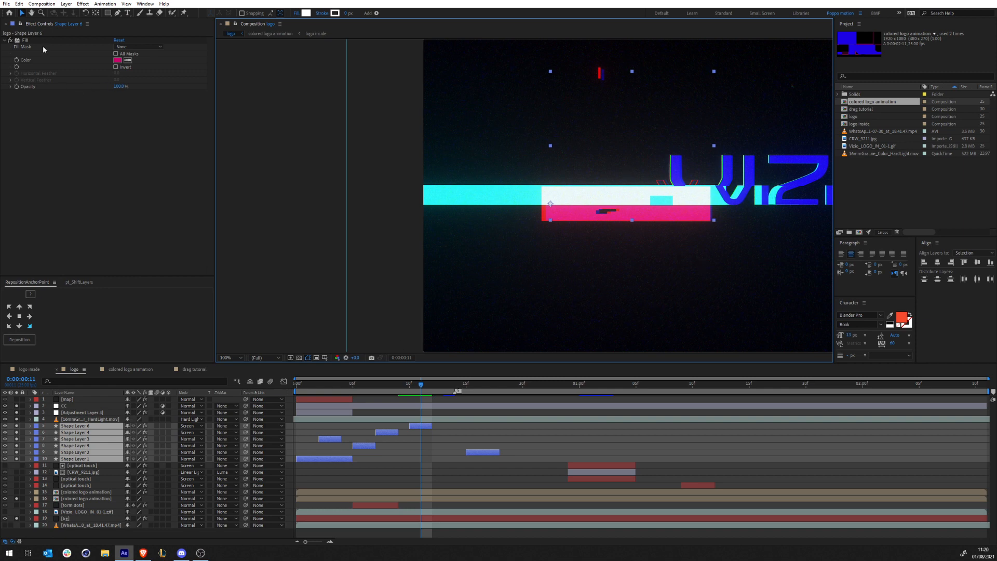
Toggle the CC layer's solo at frame 11 to compare the bars with and without its effects, and deselect the shape layers.
{"action": "left_click", "coordinate": [17, 406]}
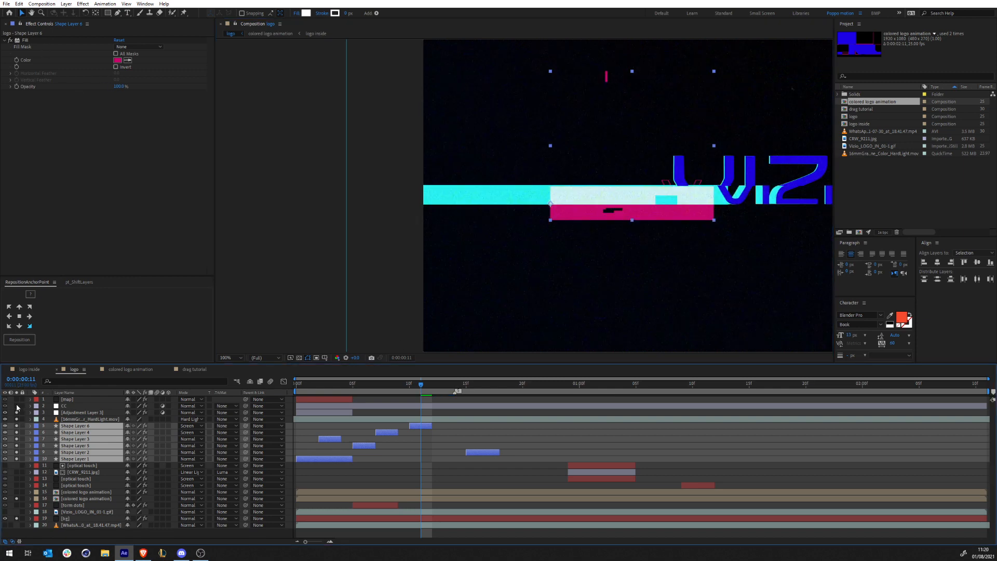
{"action": "left_click", "coordinate": [17, 406]}
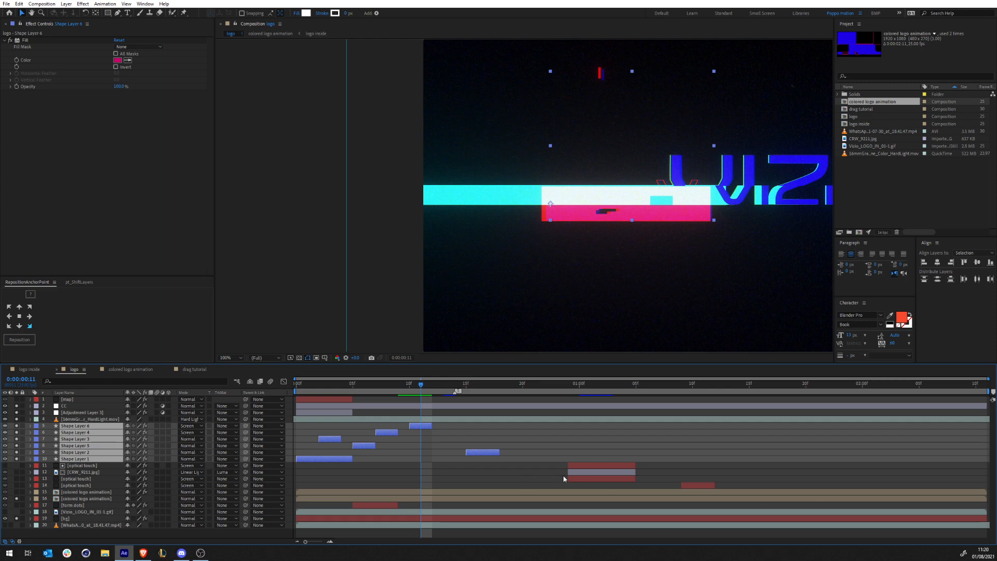
{"action": "left_click", "coordinate": [536, 479]}
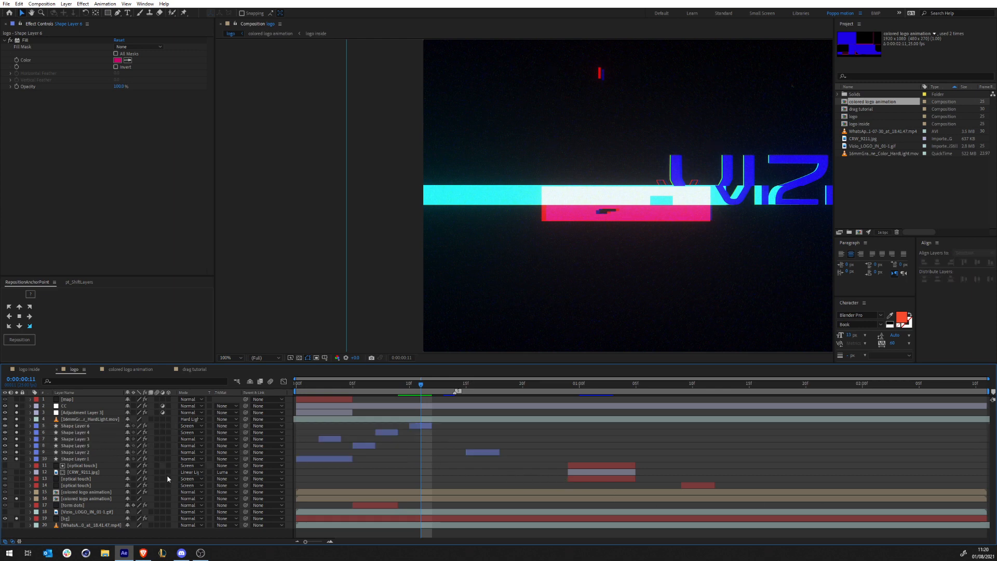
Select the form dots layer and scrub to frame 8 to examine the dot grid behind the logo.
{"action": "left_click", "coordinate": [94, 505]}
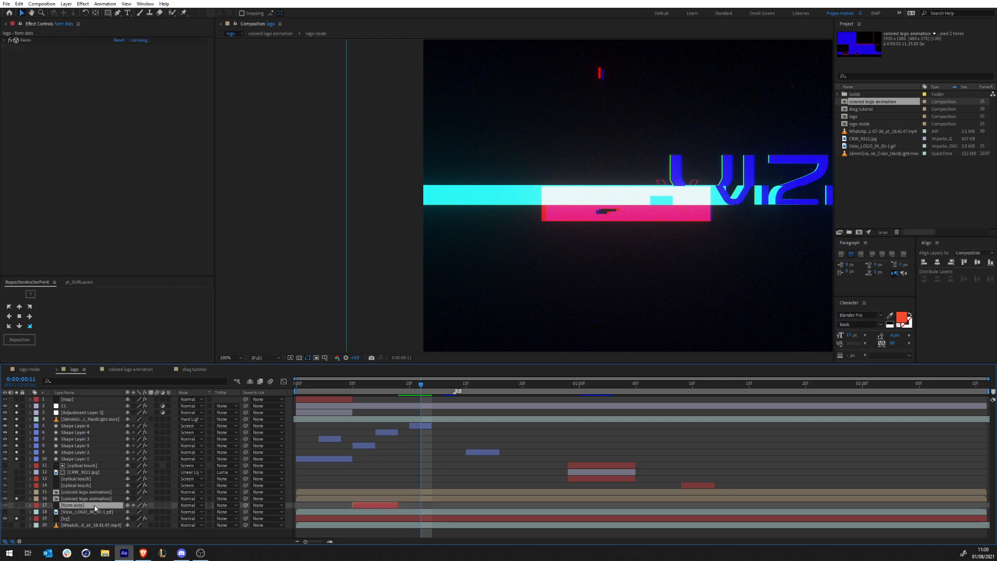
{"action": "left_click", "coordinate": [488, 460]}
{"action": "left_click_drag", "start_coordinate": [339, 392], "coordinate": [386, 395]}
{"action": "key", "text": "space"}
{"action": "left_click_drag", "start_coordinate": [700, 229], "coordinate": [552, 155]}
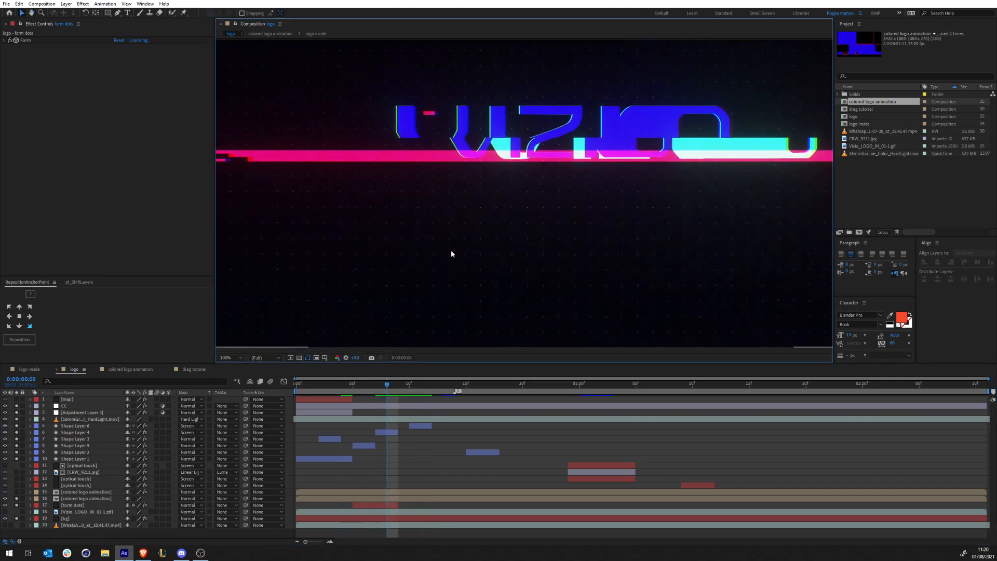
{"action": "left_click_drag", "start_coordinate": [621, 196], "coordinate": [655, 207]}
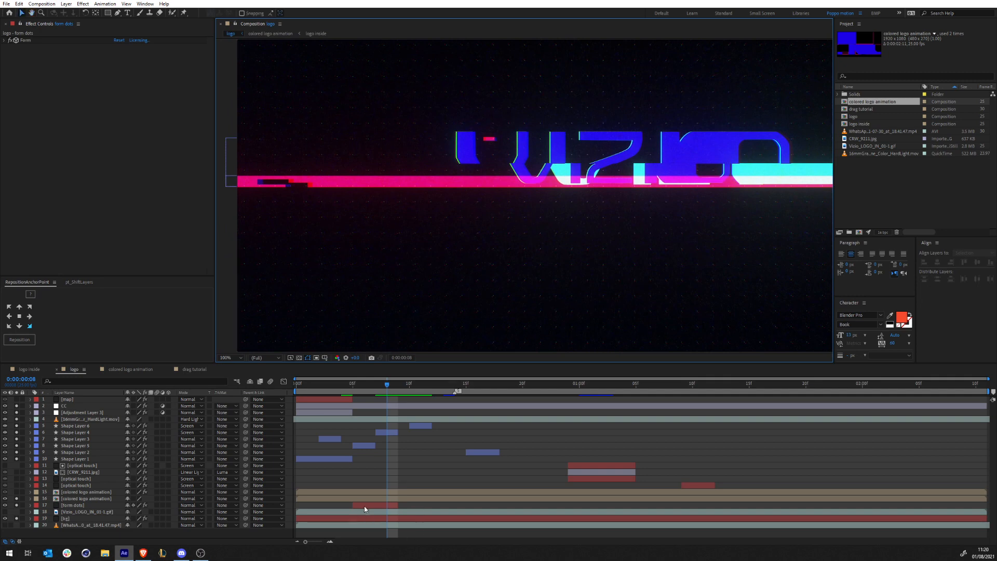
Preview the animation from frame 1 to see the form dots in motion, stop it, and deselect the layer.
{"action": "left_click", "coordinate": [364, 505]}
{"action": "left_click_drag", "start_coordinate": [353, 391], "coordinate": [311, 431]}
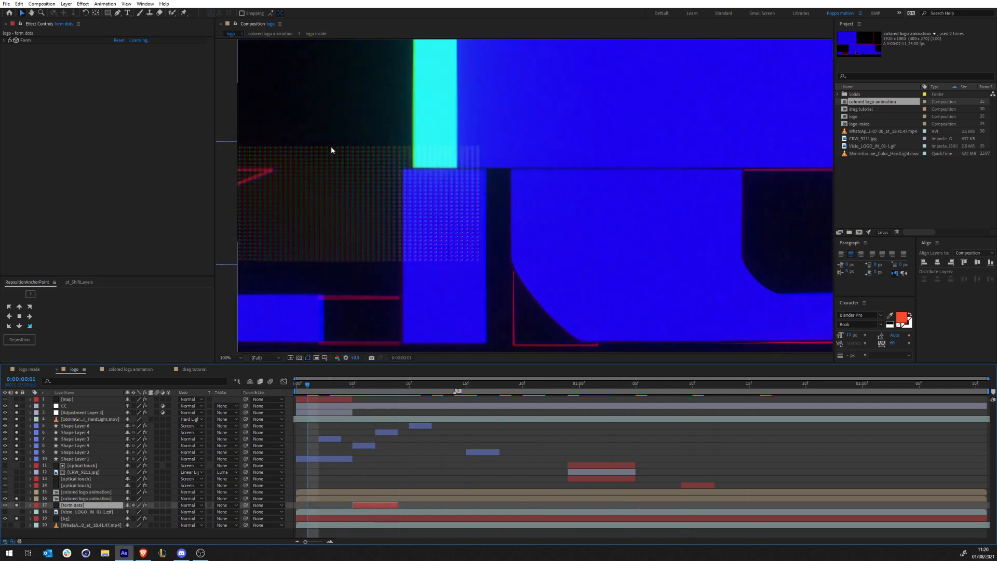
{"action": "key", "text": "space"}
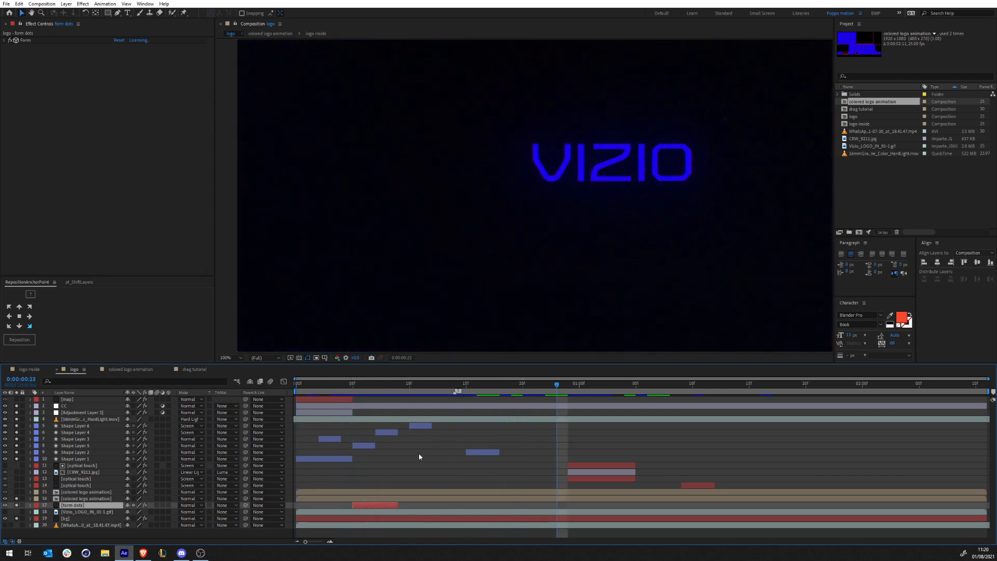
{"action": "left_click", "coordinate": [511, 456]}
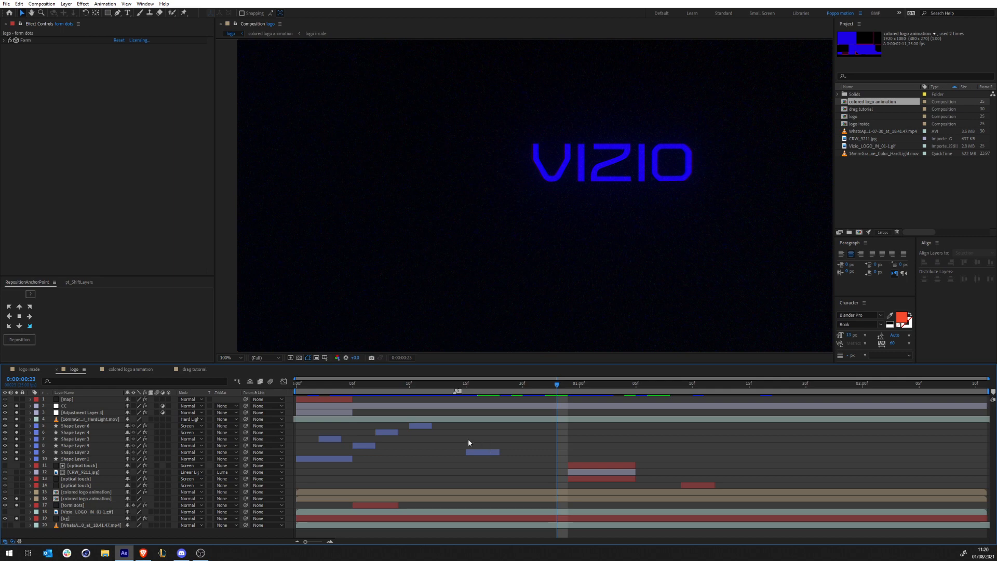
Inspect the bg layer's Gradient Ramp and compare the effects on the two colored logo animation layers.
{"action": "left_click", "coordinate": [62, 519]}
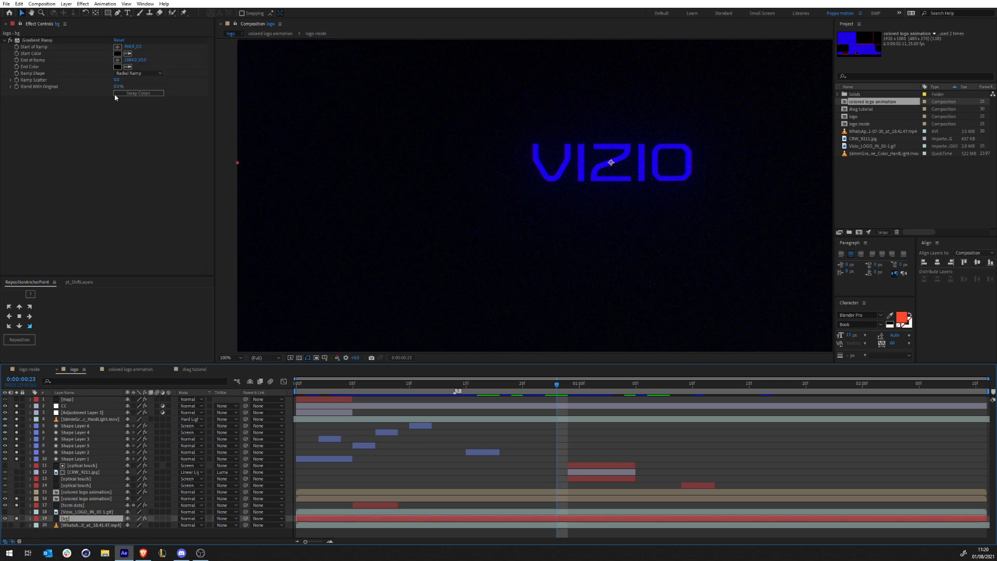
{"action": "left_click", "coordinate": [439, 473]}
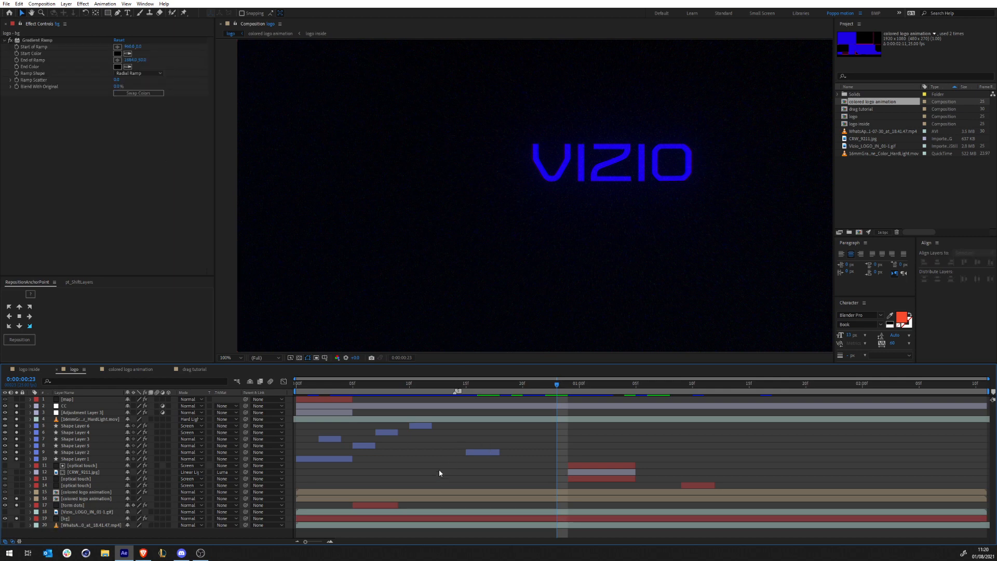
{"action": "left_click", "coordinate": [85, 498]}
{"action": "left_click", "coordinate": [100, 492]}
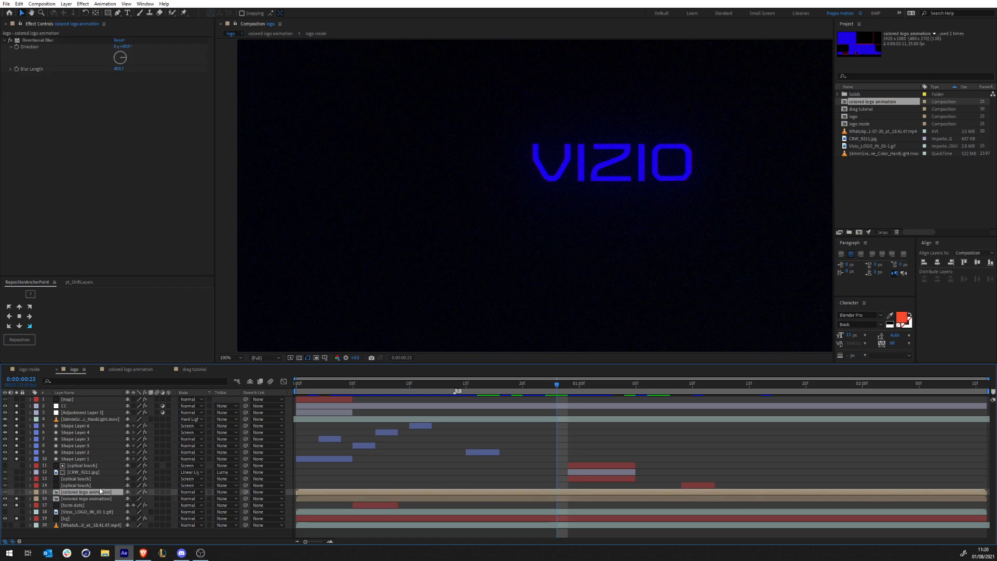
{"action": "left_click", "coordinate": [385, 477]}
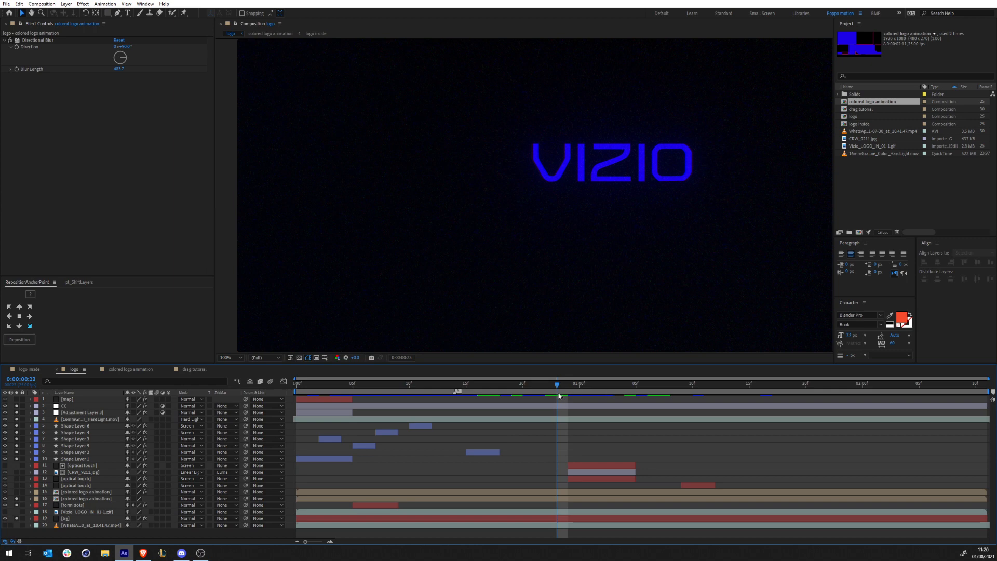
{"action": "left_click", "coordinate": [418, 492]}
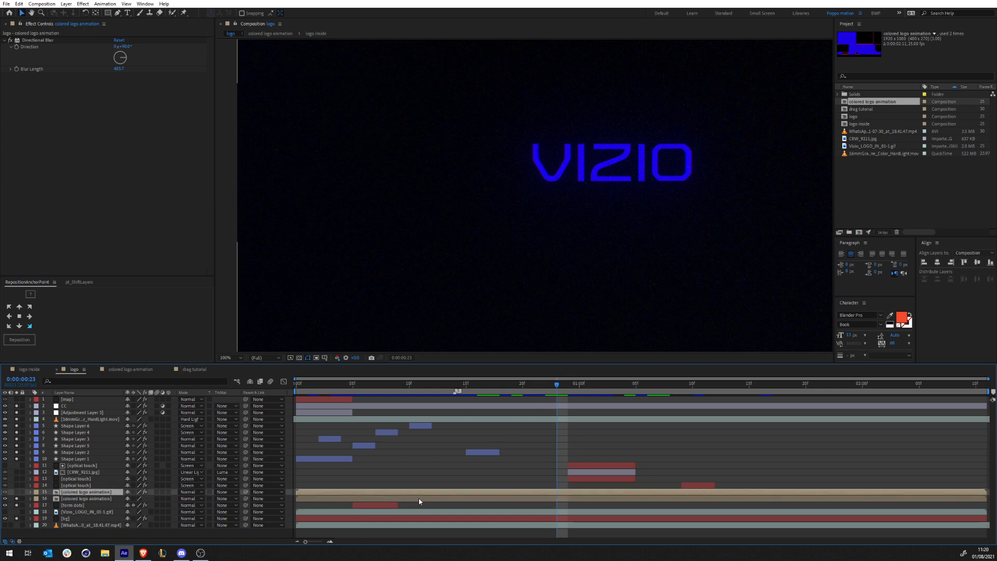
{"action": "left_click", "coordinate": [83, 497]}
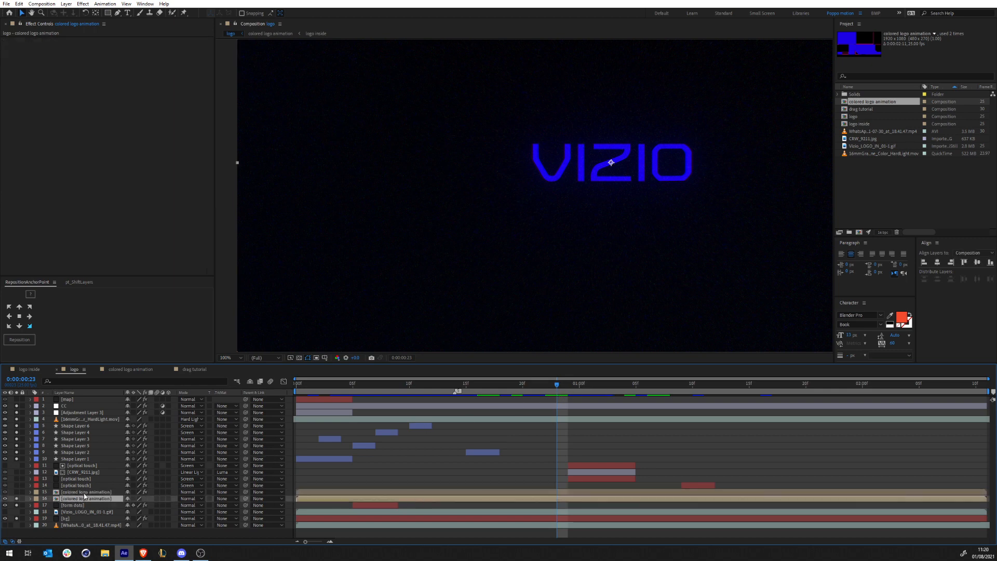
{"action": "left_click", "coordinate": [86, 492]}
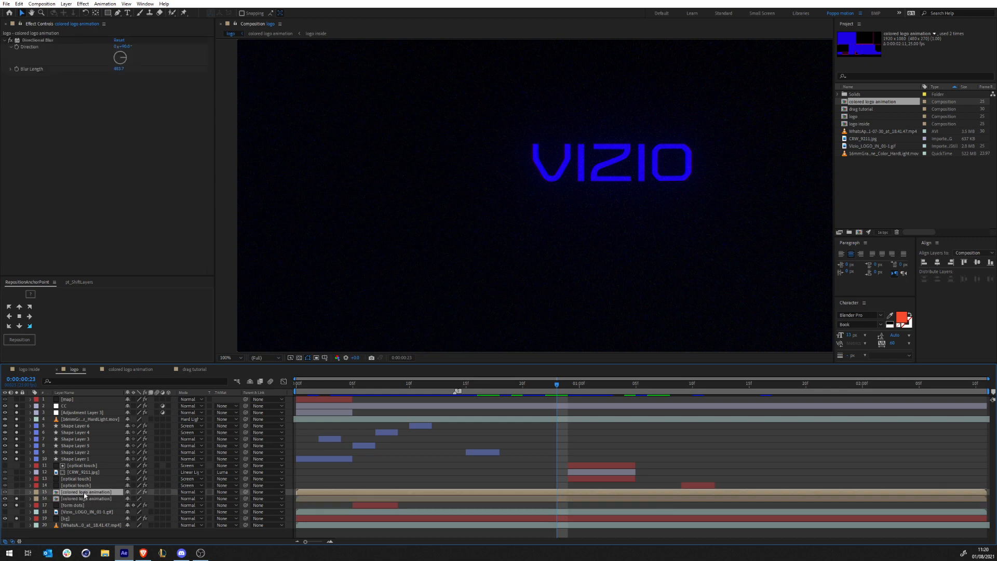
Solo the upper colored logo animation layer, check its Scale property, and collapse it again.
{"action": "left_click", "coordinate": [145, 492]}
{"action": "left_click", "coordinate": [16, 493]}
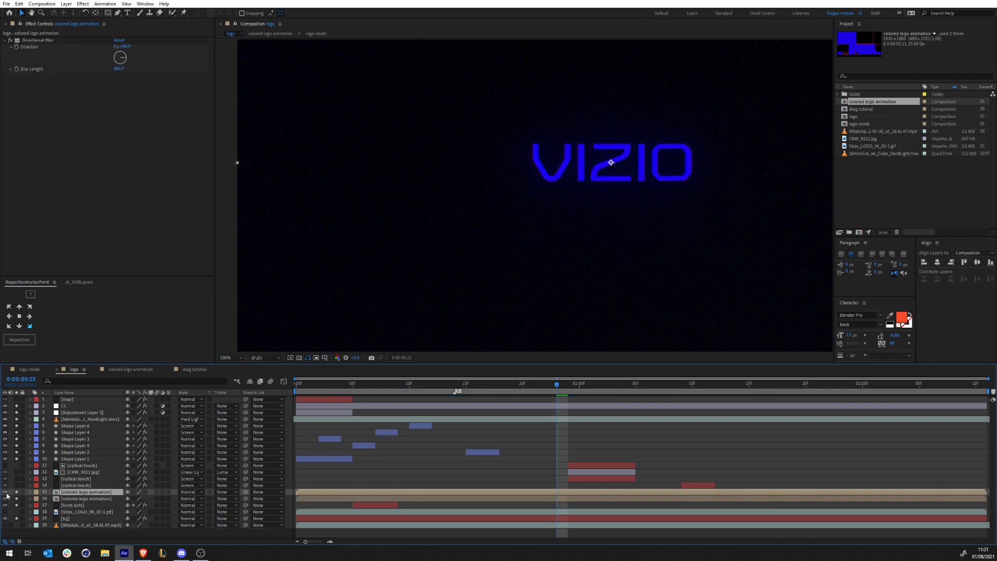
{"action": "key", "text": "s"}
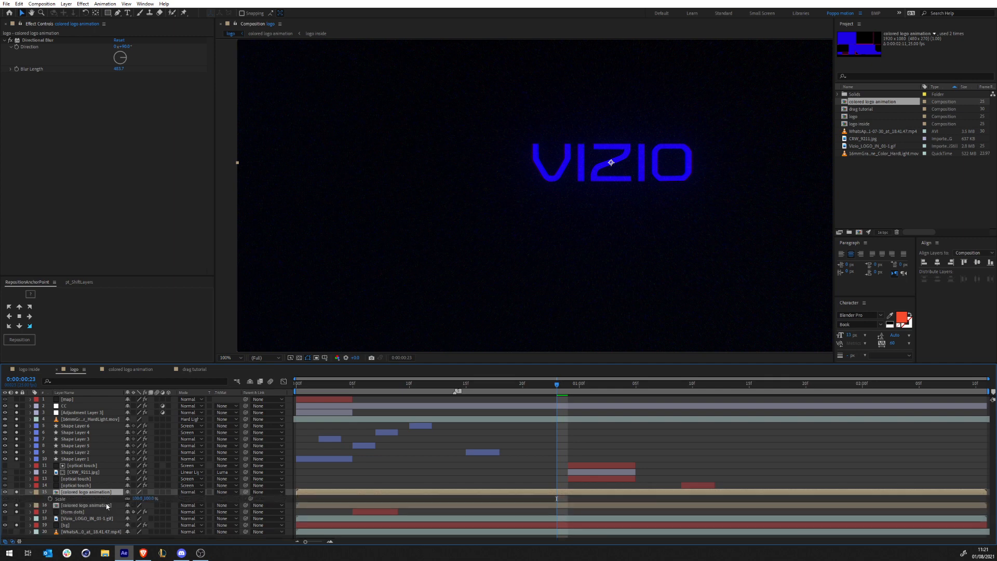
{"action": "key", "text": "s"}
{"action": "key", "text": "s"}
{"action": "key", "text": "s"}
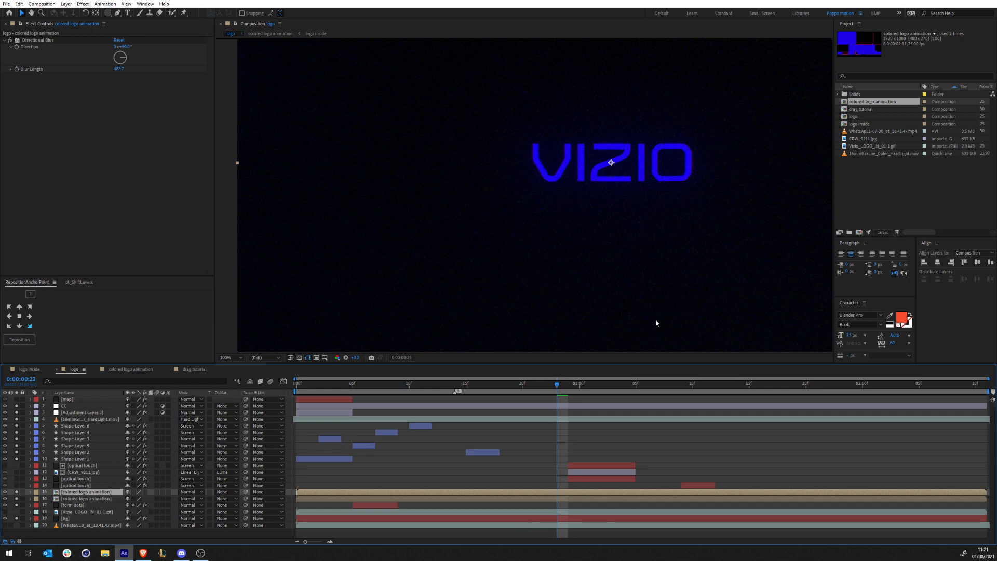
Set the Directional Blur's Blur Length to 0 on the upper colored logo animation layer.
{"action": "left_click", "coordinate": [36, 41]}
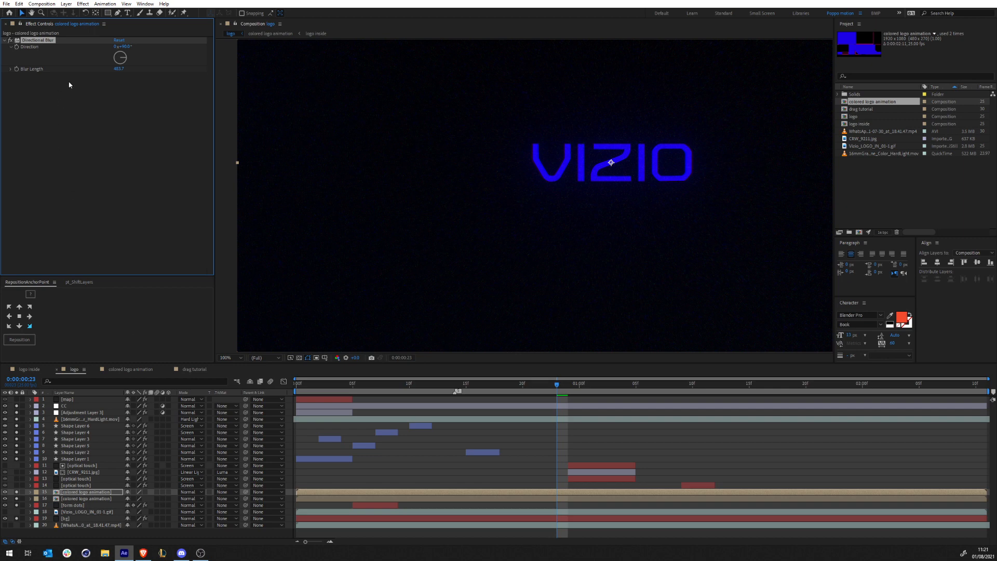
{"action": "left_click", "coordinate": [119, 68]}
{"action": "type", "text": "0"}
{"action": "key", "text": "Return"}
{"action": "left_click", "coordinate": [145, 494]}
{"action": "left_click", "coordinate": [87, 493]}
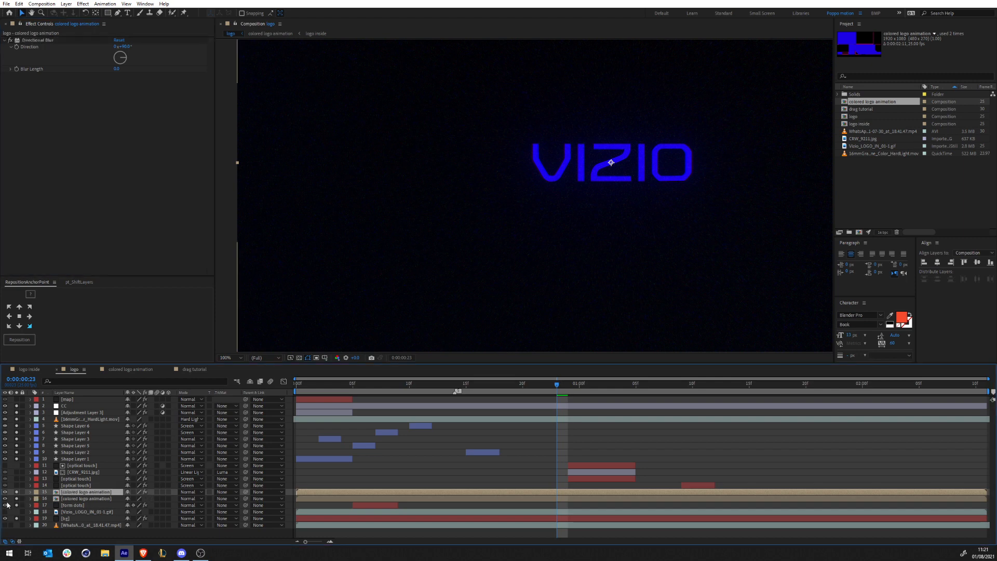
Turn off solo on all other layers to view only the upper colored logo animation layer.
{"action": "left_click_drag", "start_coordinate": [18, 499], "coordinate": [17, 518]}
{"action": "left_click_drag", "start_coordinate": [14, 463], "coordinate": [22, 393]}
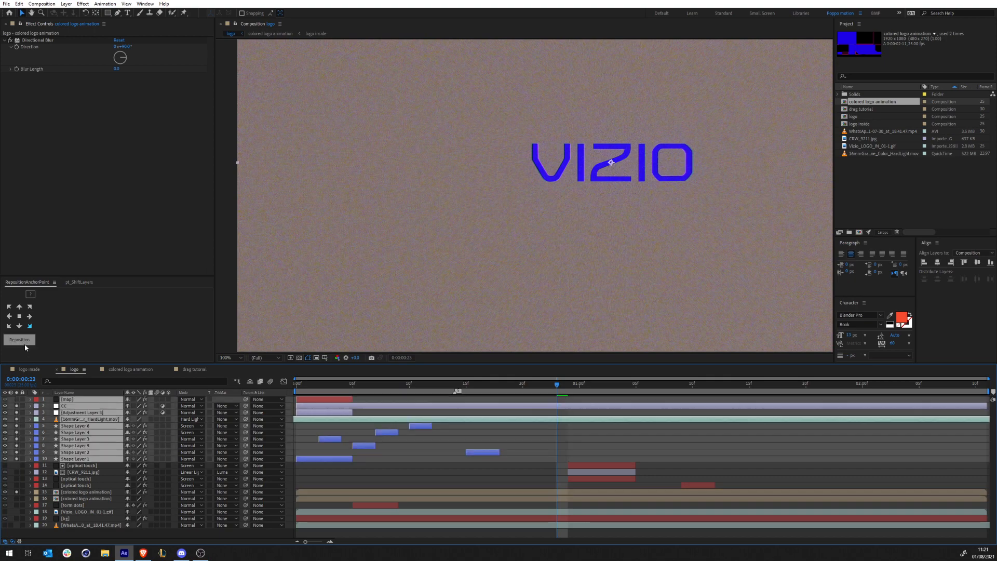
{"action": "left_click", "coordinate": [17, 412]}
{"action": "left_click", "coordinate": [73, 493]}
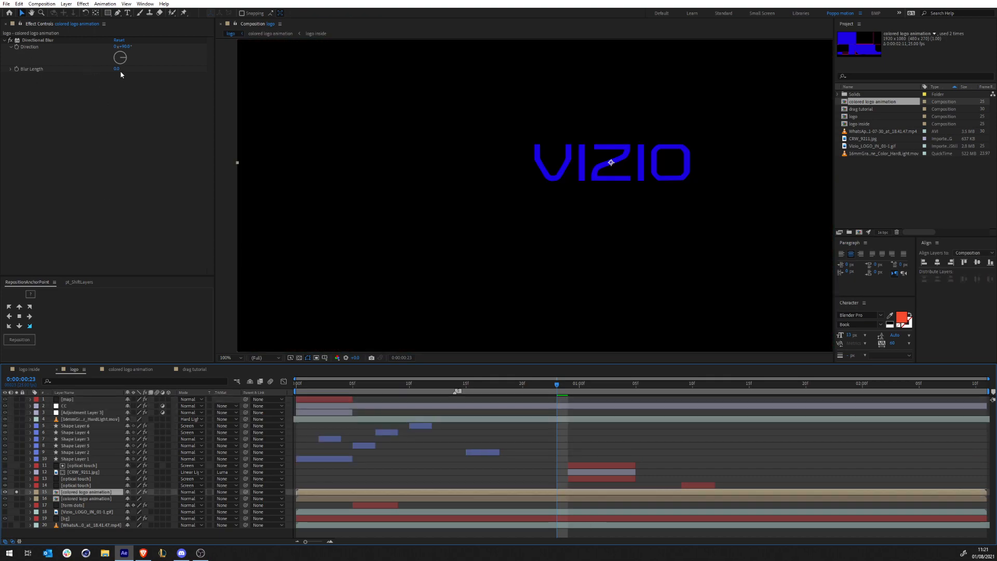
Reset the Directional Blur, try other directions, set Direction to 90°, and increase the Blur Length to smear the logo sideways.
{"action": "left_click", "coordinate": [120, 41]}
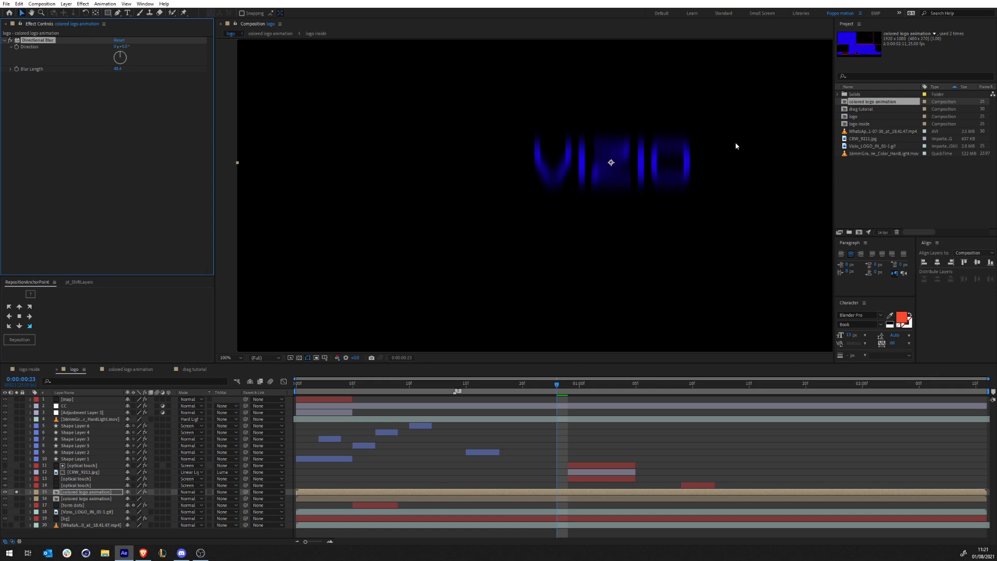
{"action": "left_click_drag", "start_coordinate": [118, 60], "coordinate": [51, 134]}
{"action": "left_click", "coordinate": [123, 47]}
{"action": "left_click", "coordinate": [119, 40]}
{"action": "left_click", "coordinate": [123, 47]}
{"action": "type", "text": "90"}
{"action": "key", "text": "Return"}
{"action": "left_click_drag", "start_coordinate": [115, 69], "coordinate": [139, 69]}
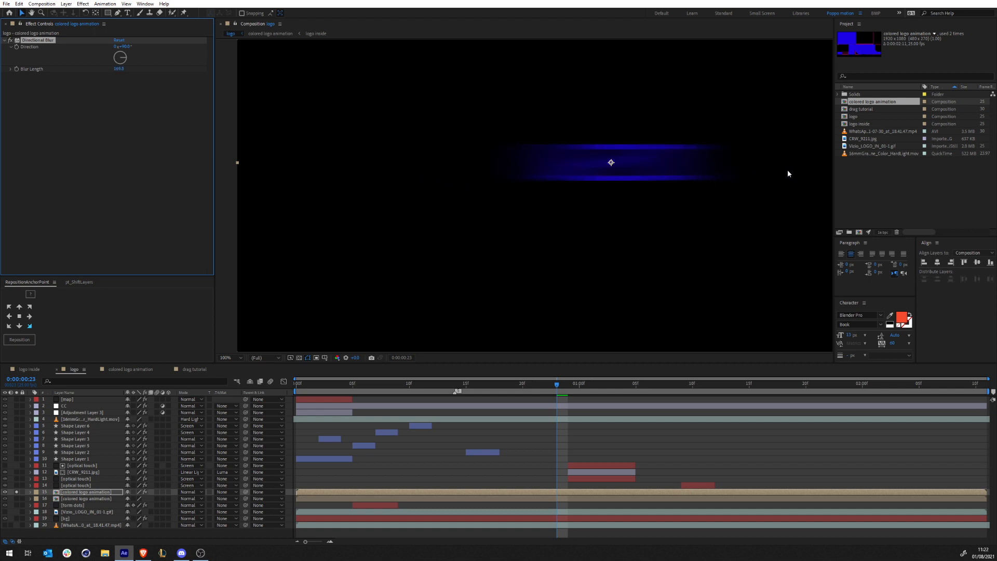
Solo the lower colored logo animation layer as well and set the upper copy's Blur Length to 483.7.
{"action": "left_click", "coordinate": [17, 498]}
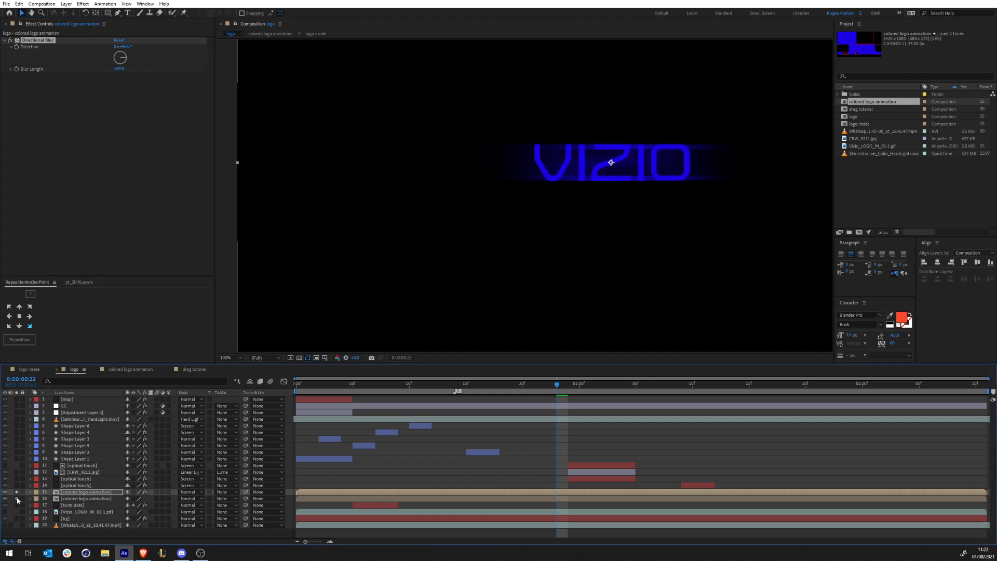
{"action": "left_click", "coordinate": [119, 68]}
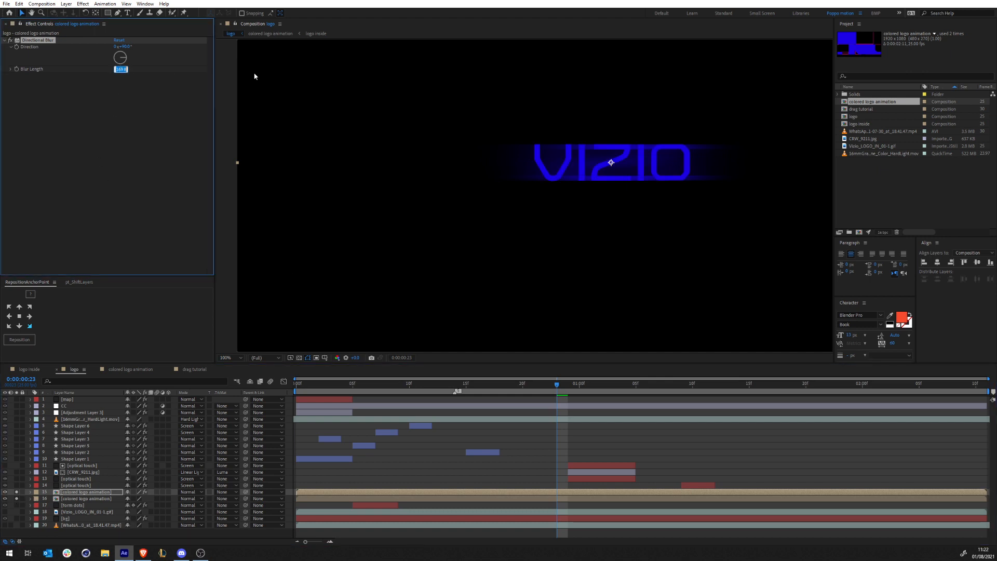
{"action": "type", "text": "483.7"}
{"action": "key", "text": "Return"}
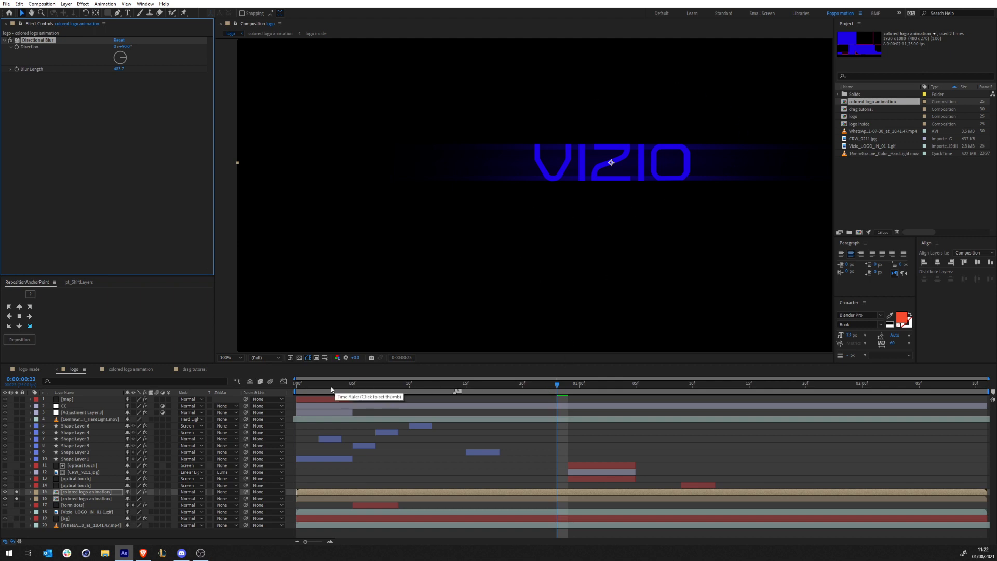
At frame 3, toggle the upper colored logo animation layer's solo to compare the logo with and without the blurred copy.
{"action": "left_click", "coordinate": [330, 388]}
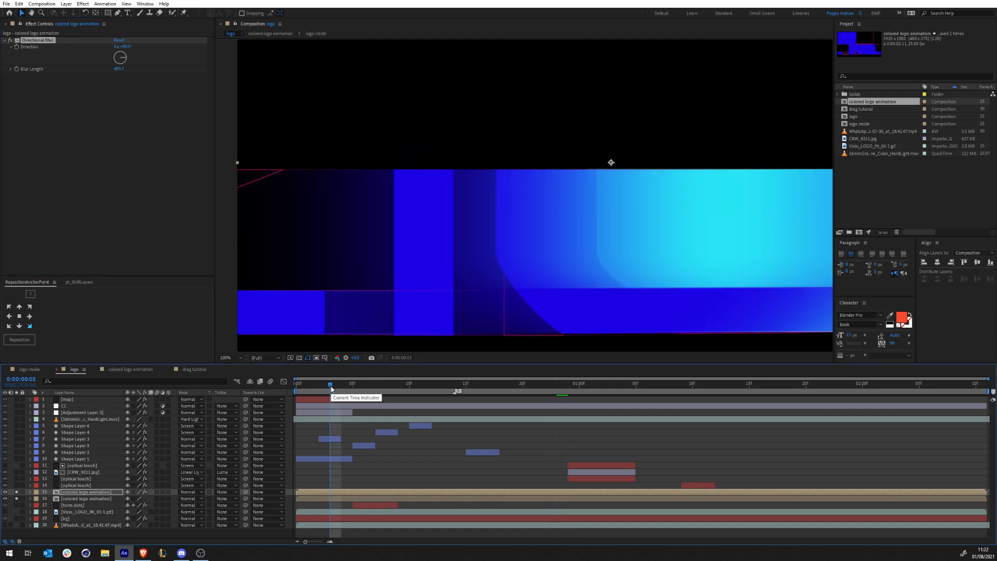
{"action": "left_click", "coordinate": [18, 493]}
{"action": "left_click", "coordinate": [17, 493]}
{"action": "left_click", "coordinate": [17, 492]}
Clear the remaining solos and hide the map layer, checking the picture with the CC layer off and on.
{"action": "left_click_drag", "start_coordinate": [17, 492], "coordinate": [18, 499]}
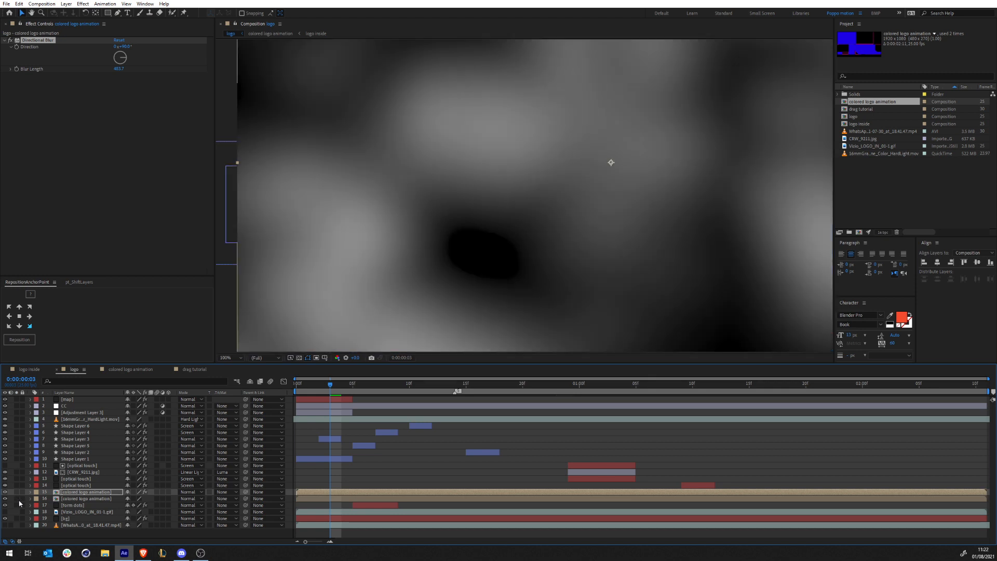
{"action": "left_click", "coordinate": [10, 403]}
{"action": "left_click", "coordinate": [5, 400]}
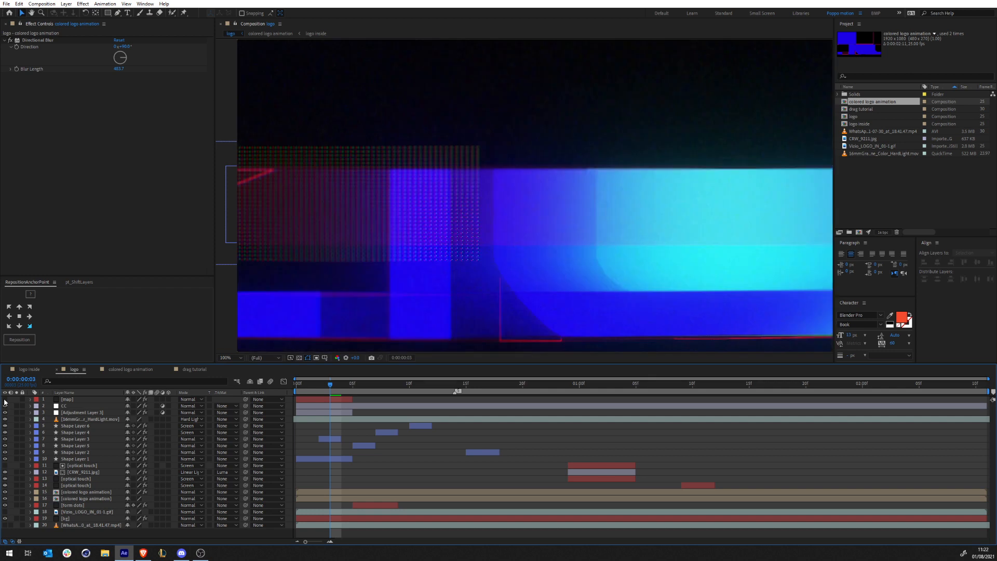
{"action": "left_click", "coordinate": [4, 407]}
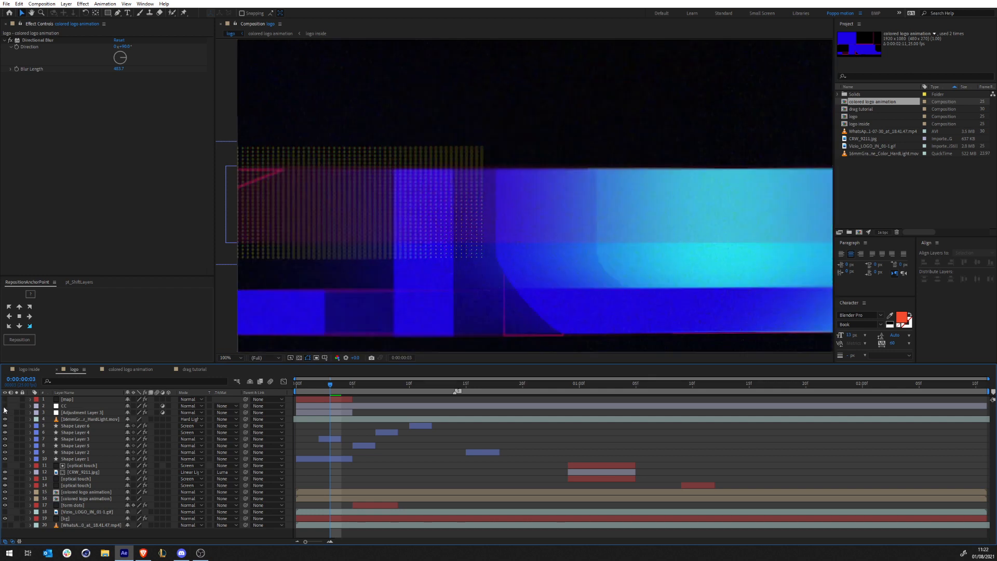
{"action": "left_click", "coordinate": [4, 408]}
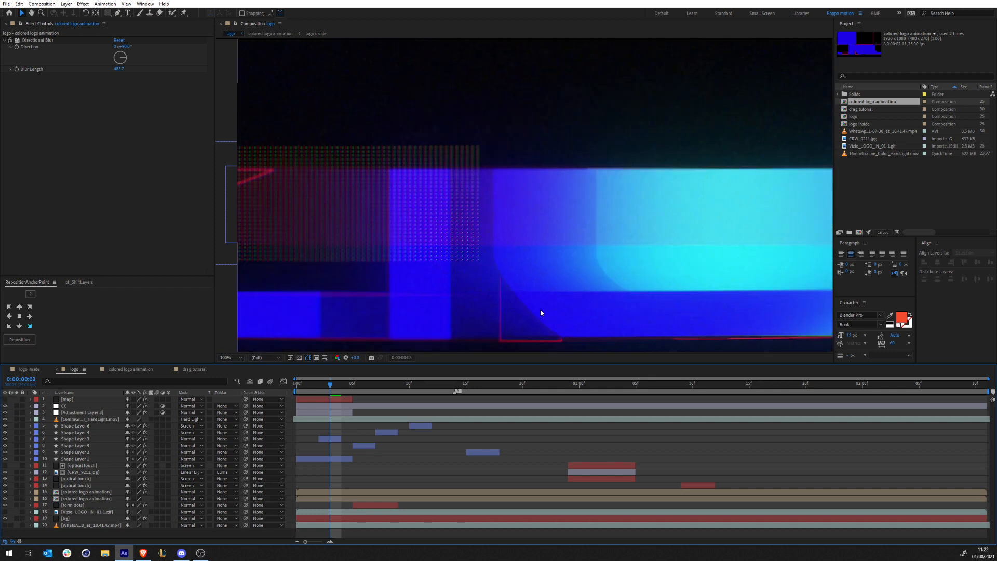
At frame 7, toggle the colored logo animation layer's visibility to compare the logo with and without the directional blur.
{"action": "left_click_drag", "start_coordinate": [333, 385], "coordinate": [375, 391]}
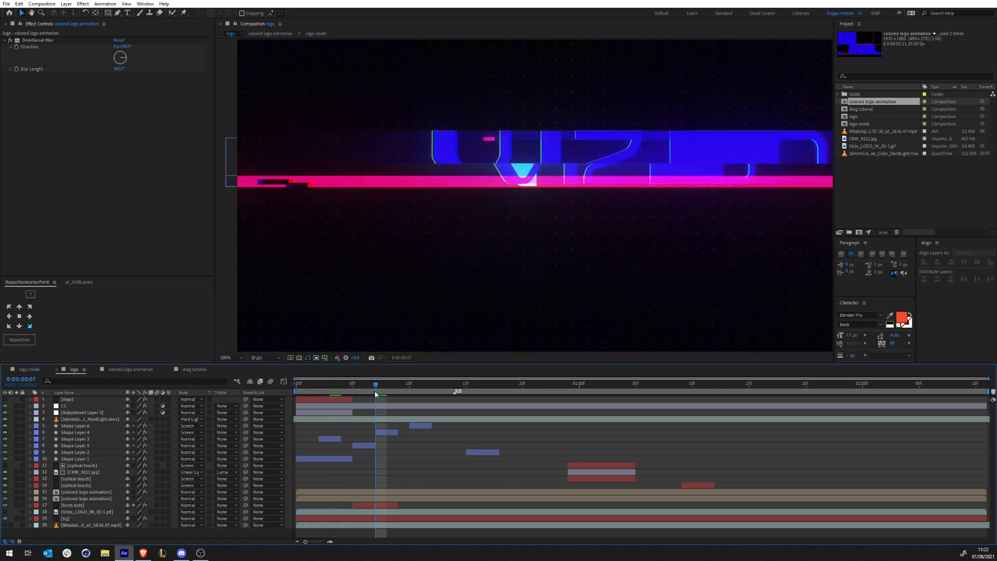
{"action": "left_click", "coordinate": [402, 493]}
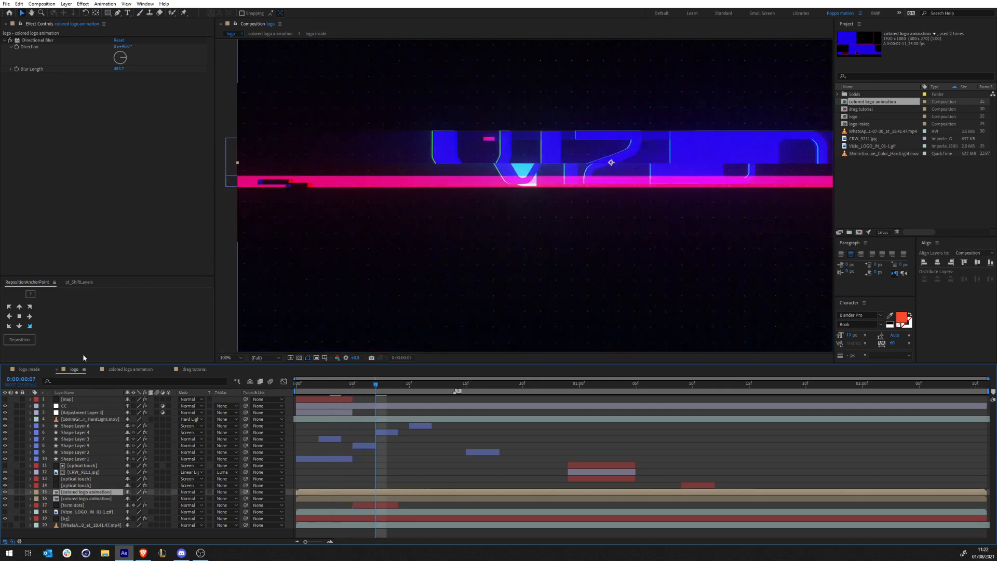
{"action": "left_click", "coordinate": [5, 497]}
{"action": "left_click", "coordinate": [5, 497]}
{"action": "left_click", "coordinate": [4, 497]}
{"action": "left_click", "coordinate": [5, 497]}
Examine the blurred logo at frame 17 and the settled logo at 1 second 8 frames.
{"action": "left_click_drag", "start_coordinate": [375, 386], "coordinate": [488, 393]}
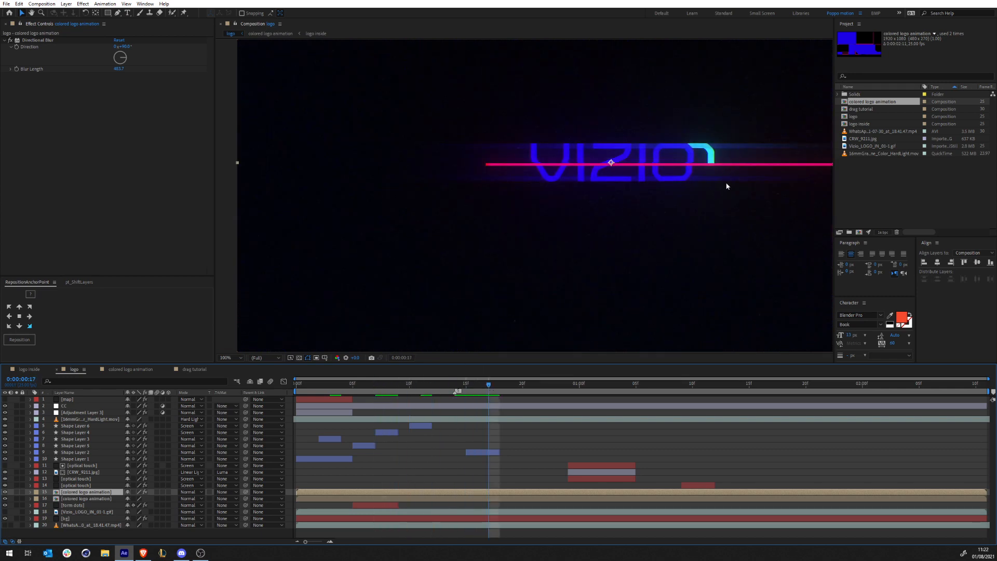
{"action": "left_click_drag", "start_coordinate": [772, 164], "coordinate": [658, 193]}
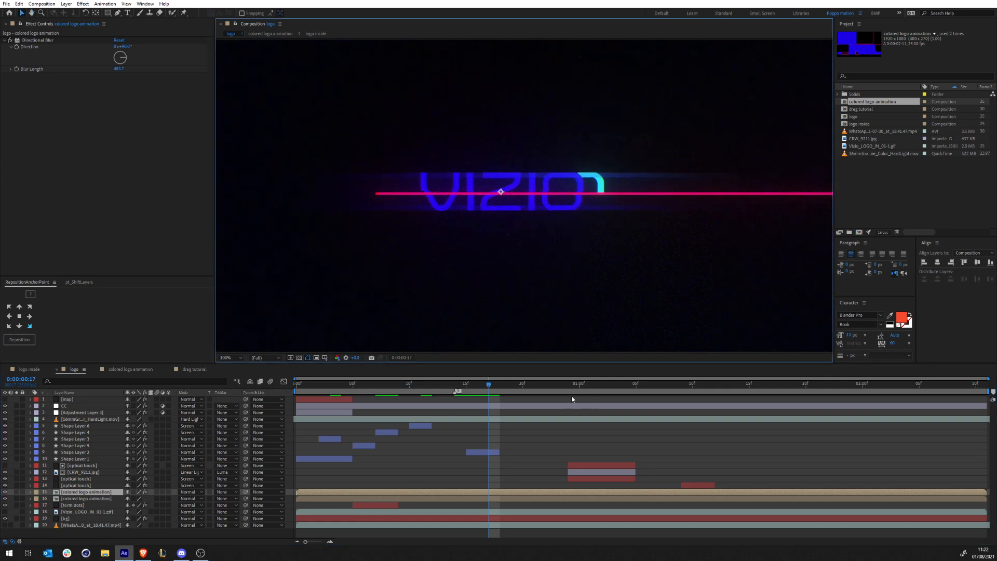
{"action": "mouse_move", "coordinate": [683, 386]}
{"action": "left_mouse_down"}
{"action": "mouse_move", "coordinate": [658, 385]}
{"action": "mouse_move", "coordinate": [669, 384]}
{"action": "left_mouse_up"}
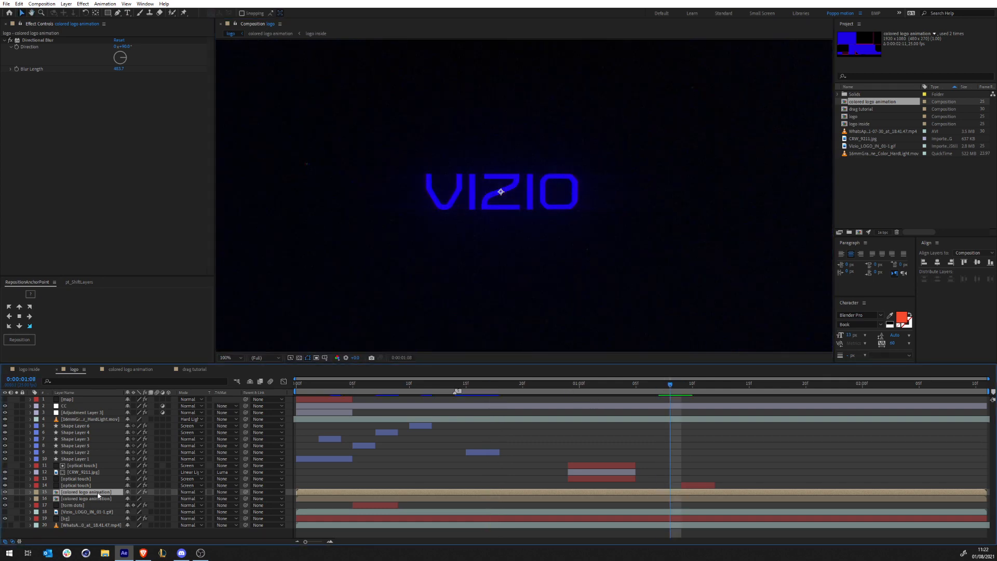
Reveal the upper colored logo animation layer's opacity keyframes and step through its flicker around the 1-second mark.
{"action": "key", "text": "t"}
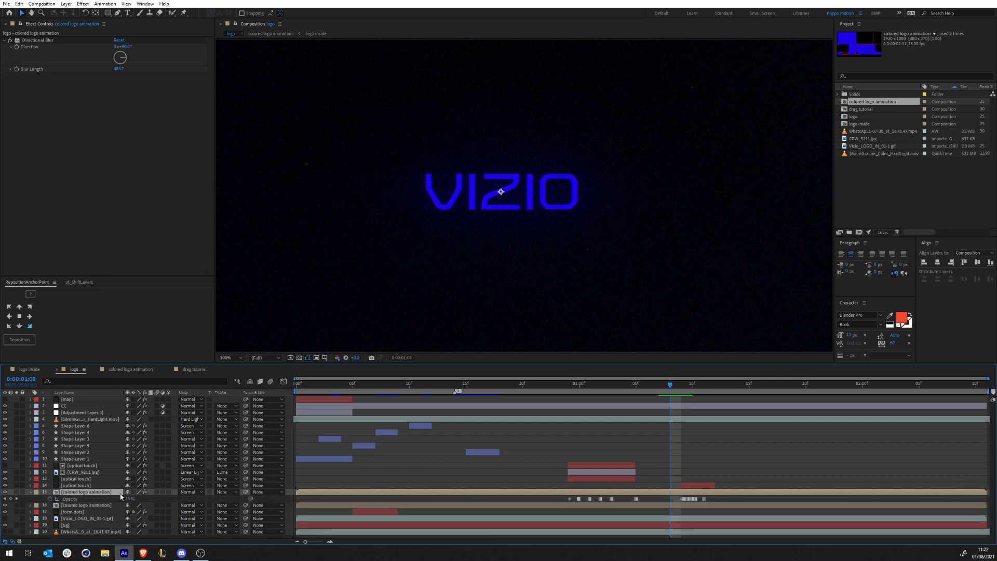
{"action": "left_click", "coordinate": [566, 385]}
{"action": "key", "text": "Page_Down"}
{"action": "key", "text": "Page_Down"}
{"action": "key", "text": "Page_Down"}
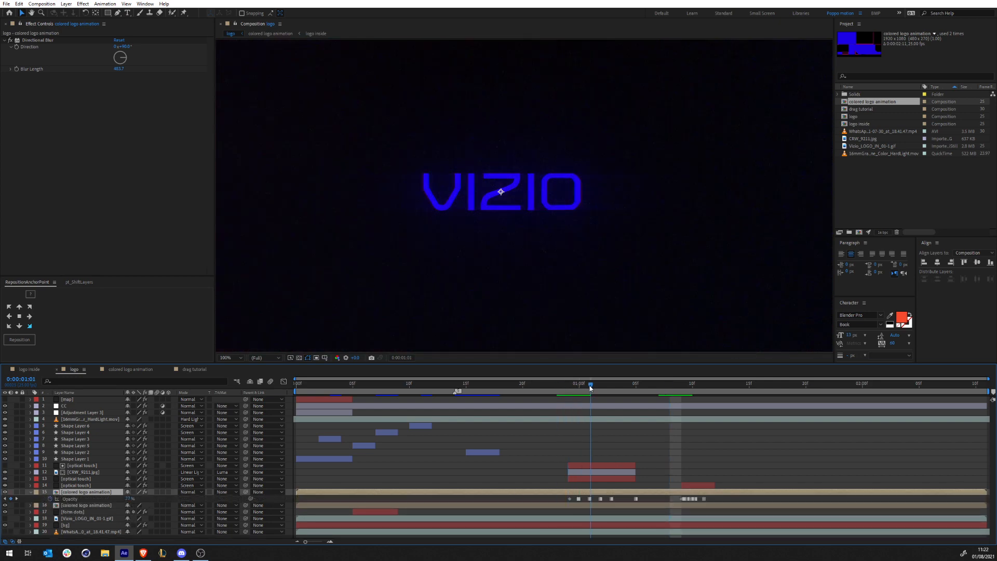
Solo the upper colored logo animation layer and examine its blurred streak at frame 24.
{"action": "left_click", "coordinate": [16, 492]}
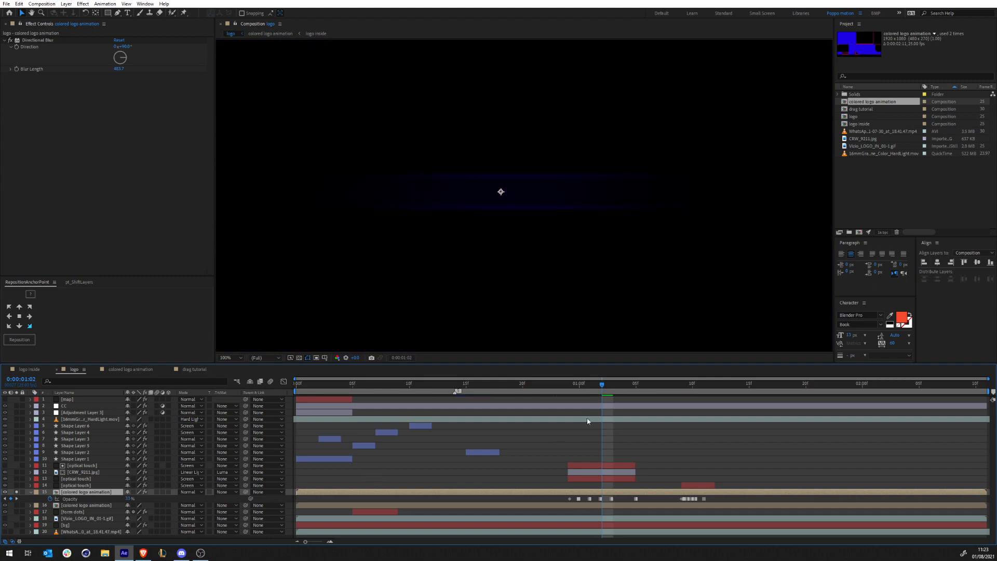
{"action": "mouse_move", "coordinate": [567, 387]}
{"action": "left_mouse_down"}
{"action": "mouse_move", "coordinate": [727, 399]}
{"action": "mouse_move", "coordinate": [567, 403]}
{"action": "left_mouse_up"}
{"action": "left_click_drag", "start_coordinate": [460, 229], "coordinate": [649, 232]}
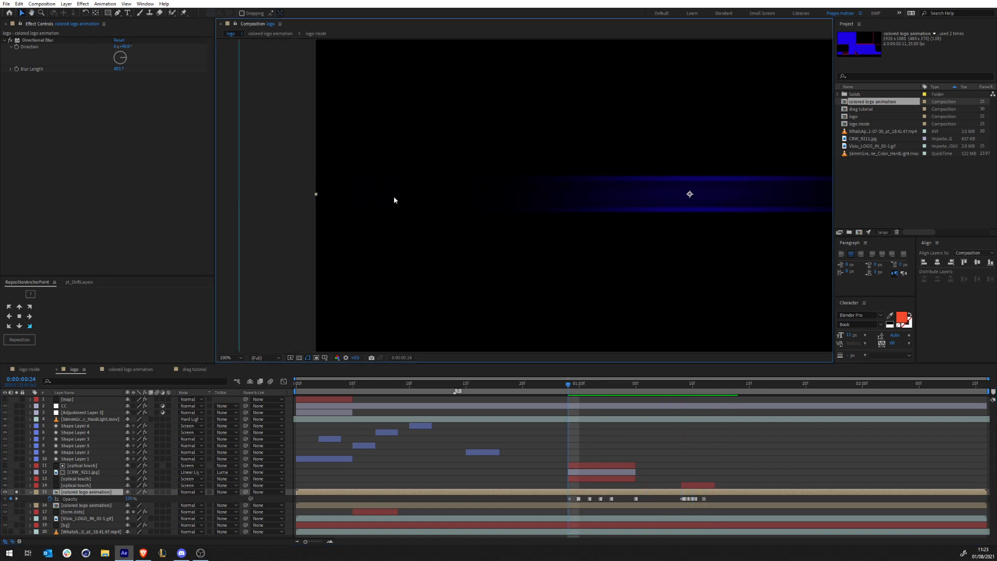
Solo the optical touch layer just below CRW_9211.jpg and open its Optical Flares options.
{"action": "left_click", "coordinate": [67, 485]}
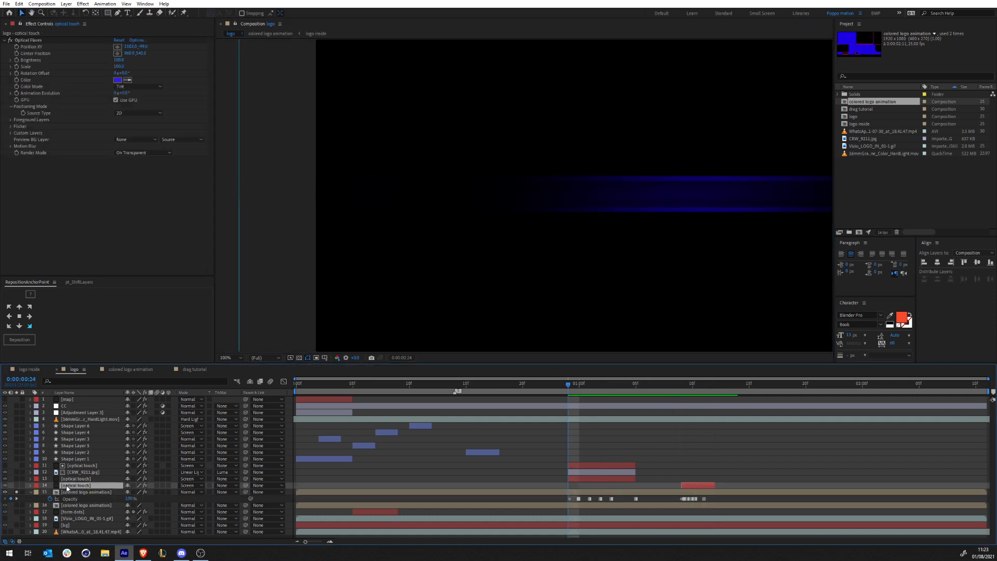
{"action": "left_click", "coordinate": [73, 478]}
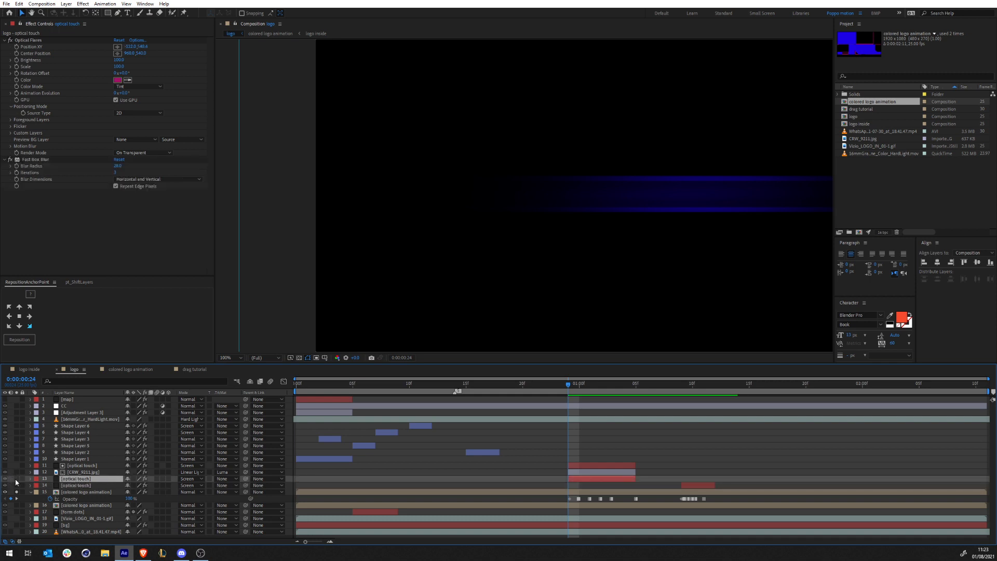
{"action": "left_click", "coordinate": [16, 478]}
{"action": "left_click", "coordinate": [140, 40]}
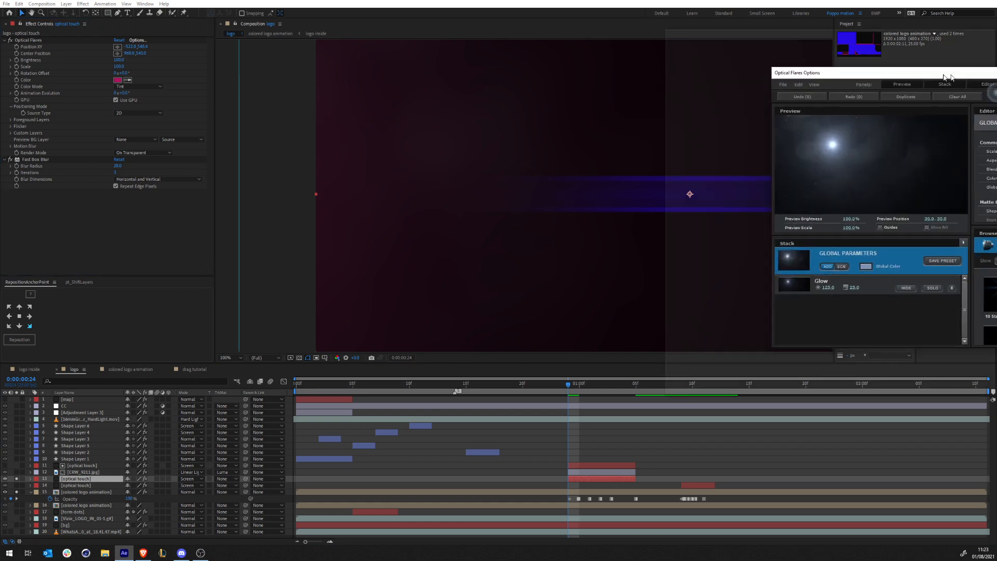
Inspect the flare's Glow object, global parameters and lens texture while moving the preview light, and cancel the options without changes.
{"action": "double_click", "coordinate": [428, 94]}
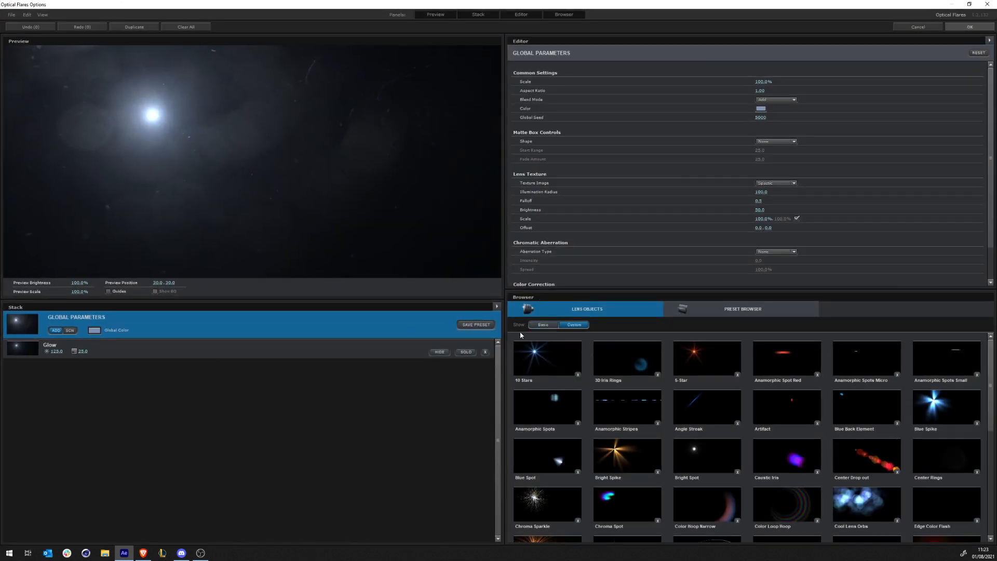
{"action": "left_click", "coordinate": [43, 356]}
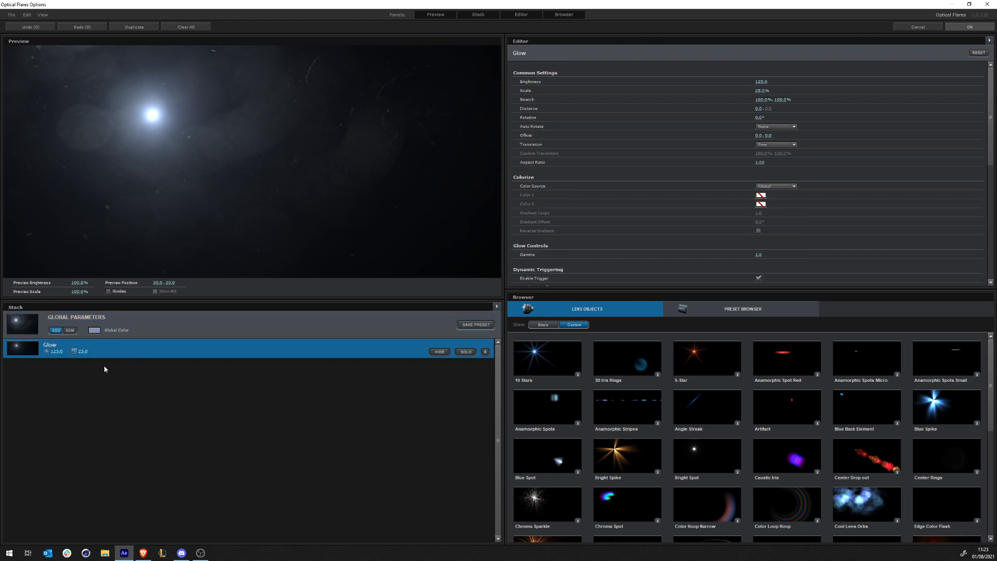
{"action": "left_click", "coordinate": [182, 333]}
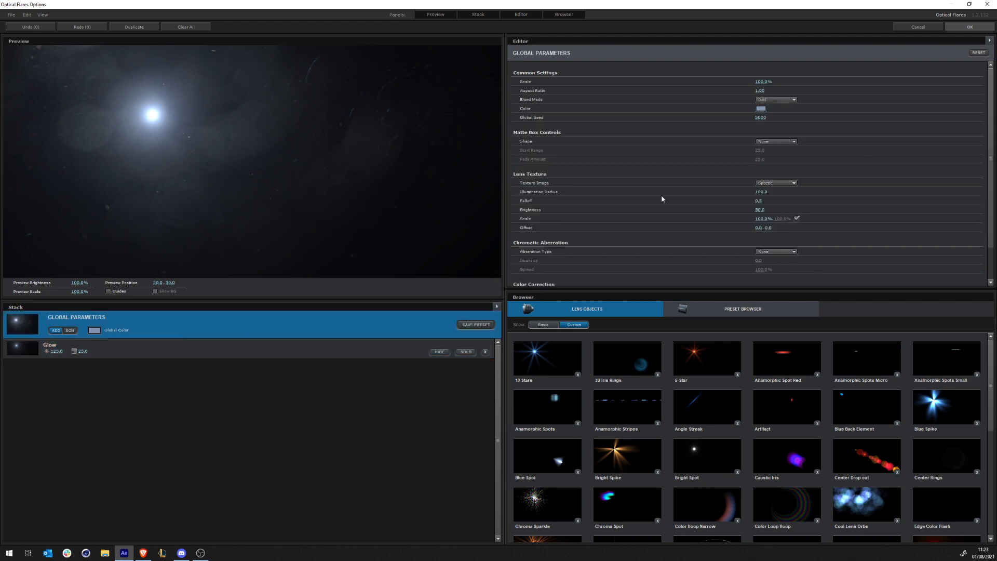
{"action": "left_click", "coordinate": [796, 184]}
{"action": "left_click_drag", "start_coordinate": [88, 88], "coordinate": [360, 207]}
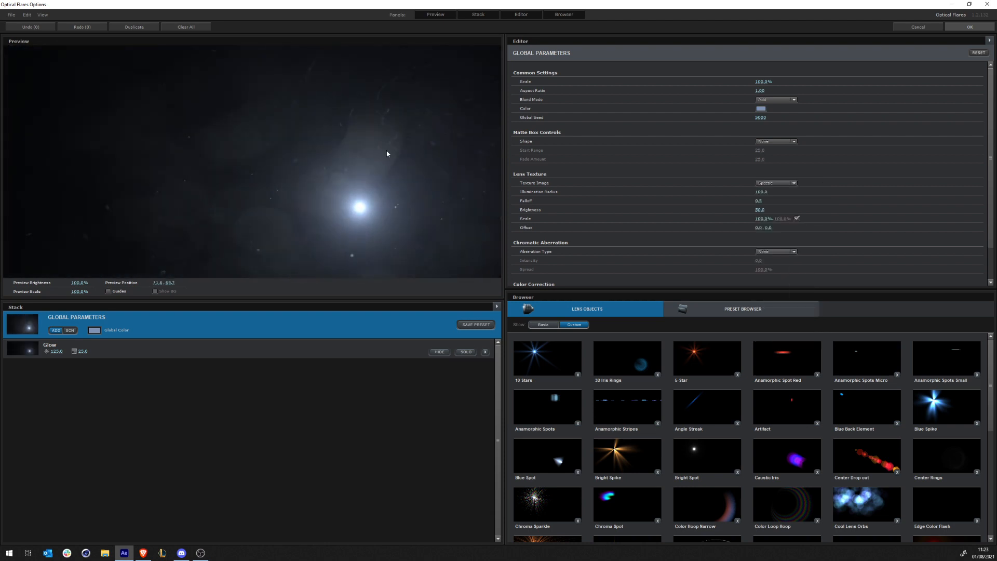
{"action": "left_click", "coordinate": [917, 27]}
{"action": "left_click", "coordinate": [476, 284]}
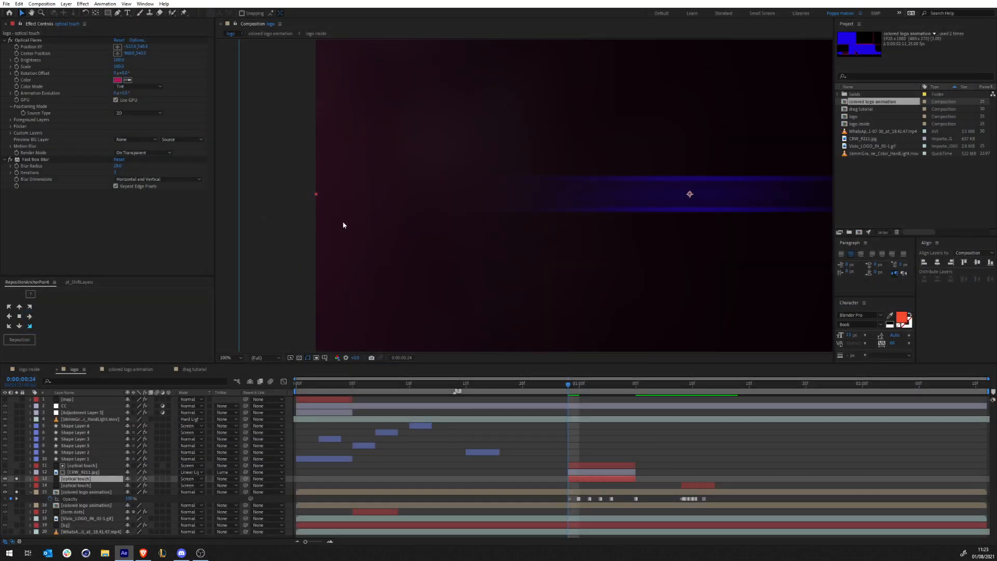
Compare the optical touch flare with Fast Box Blur off and on, and reveal the layer's opacity keyframes.
{"action": "left_click", "coordinate": [10, 162]}
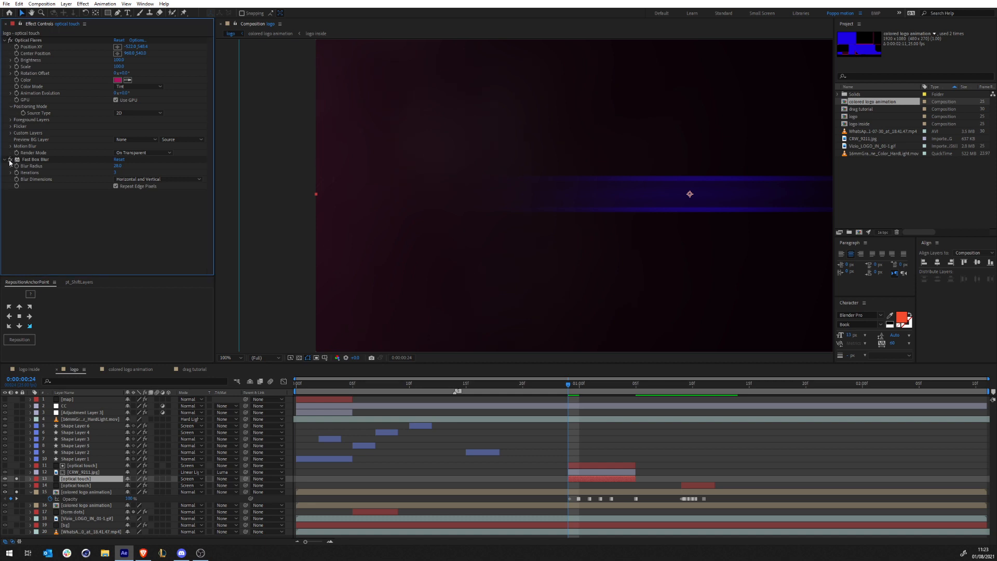
{"action": "left_click", "coordinate": [9, 161]}
{"action": "mouse_move", "coordinate": [565, 384]}
{"action": "left_mouse_down"}
{"action": "mouse_move", "coordinate": [612, 385]}
{"action": "mouse_move", "coordinate": [572, 384]}
{"action": "left_mouse_up"}
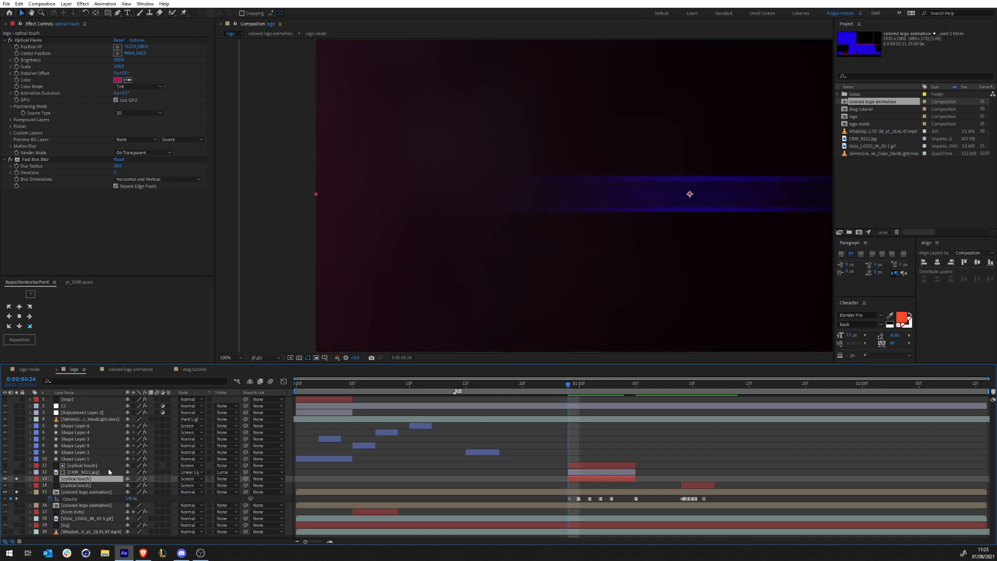
{"action": "key", "text": "ctrl+v"}
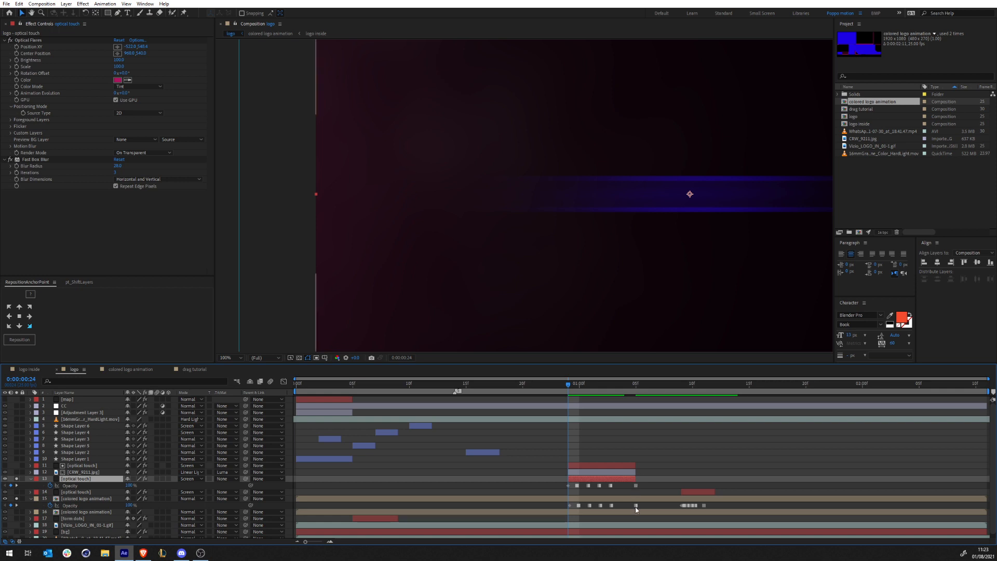
Solo the optical touch layer above the blurred logo and examine its blue flare at 1 second 9 and 10 frames.
{"action": "left_click_drag", "start_coordinate": [568, 385], "coordinate": [681, 404]}
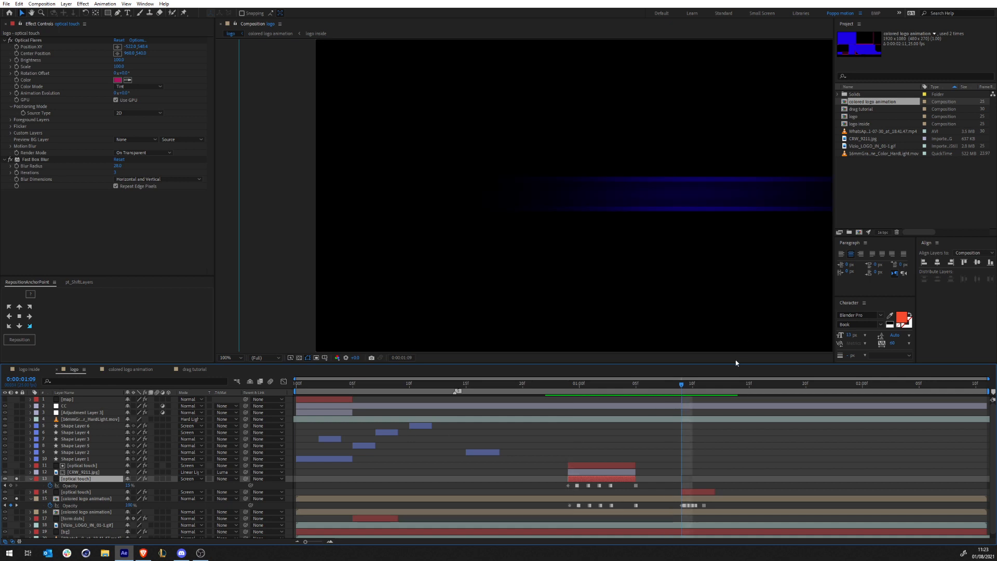
{"action": "left_click_drag", "start_coordinate": [744, 232], "coordinate": [586, 217]}
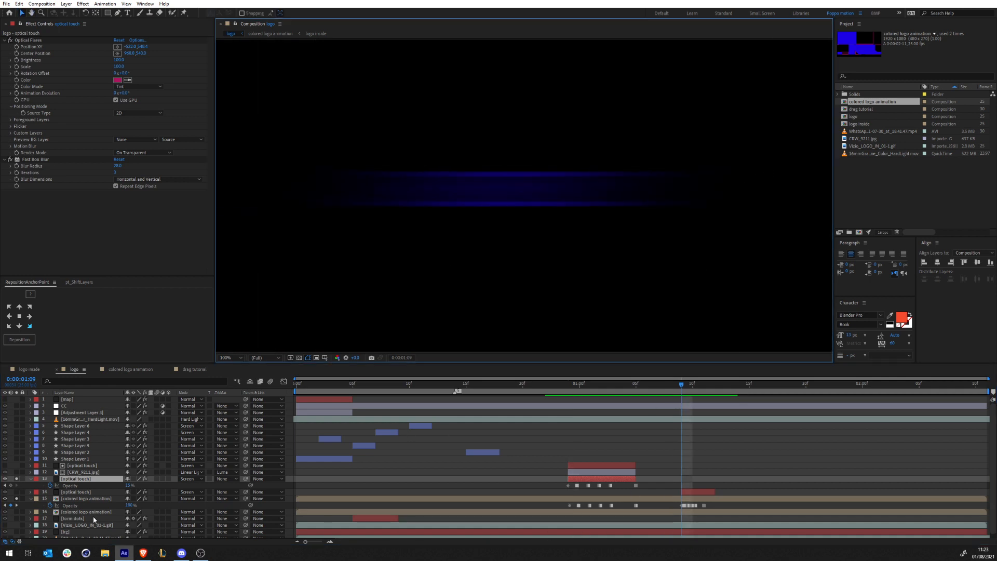
{"action": "left_click", "coordinate": [17, 492]}
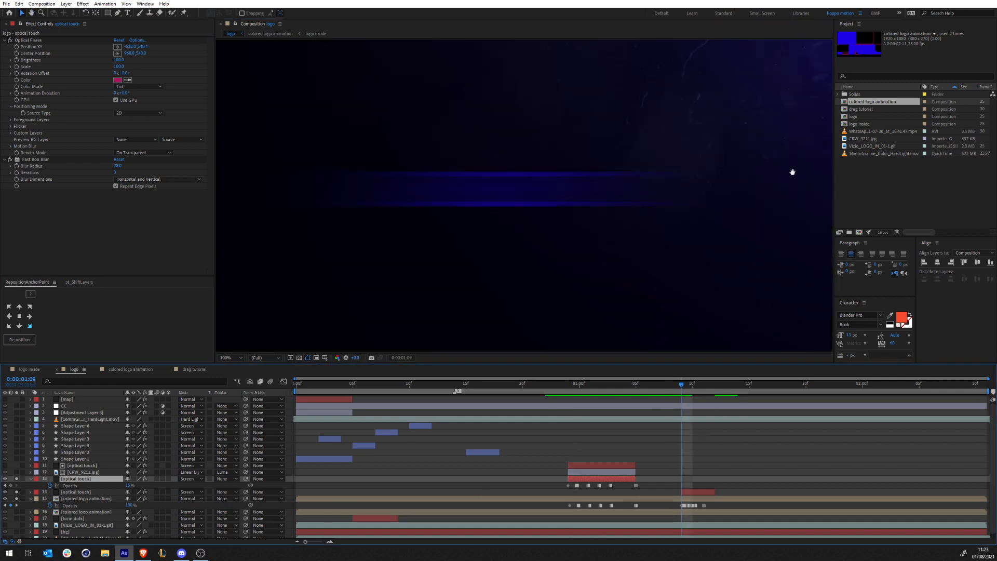
{"action": "left_click", "coordinate": [695, 491]}
{"action": "mouse_move", "coordinate": [683, 390]}
{"action": "left_mouse_down"}
{"action": "mouse_move", "coordinate": [713, 390]}
{"action": "mouse_move", "coordinate": [582, 392]}
{"action": "mouse_move", "coordinate": [715, 393]}
{"action": "mouse_move", "coordinate": [692, 393]}
{"action": "left_mouse_up"}
{"action": "key", "text": "h"}
{"action": "left_click_drag", "start_coordinate": [423, 221], "coordinate": [572, 201]}
{"action": "scroll", "coordinate": [593, 200], "scroll_direction": "down", "scroll_amount": 1}
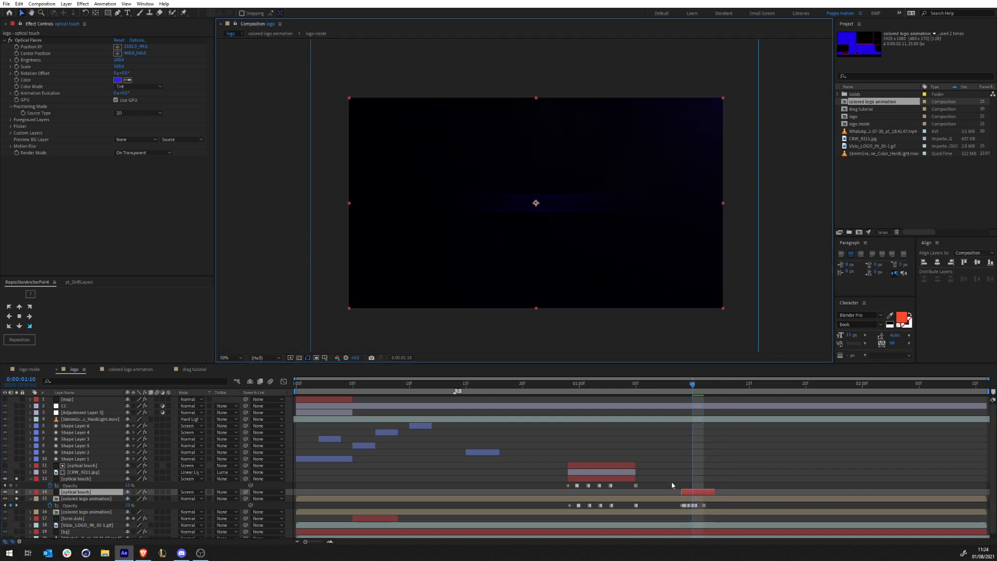
Select the CRW_9211.jpg layer and examine the picture around it at 1 second 1 frame.
{"action": "left_click", "coordinate": [74, 479]}
{"action": "left_click", "coordinate": [78, 472]}
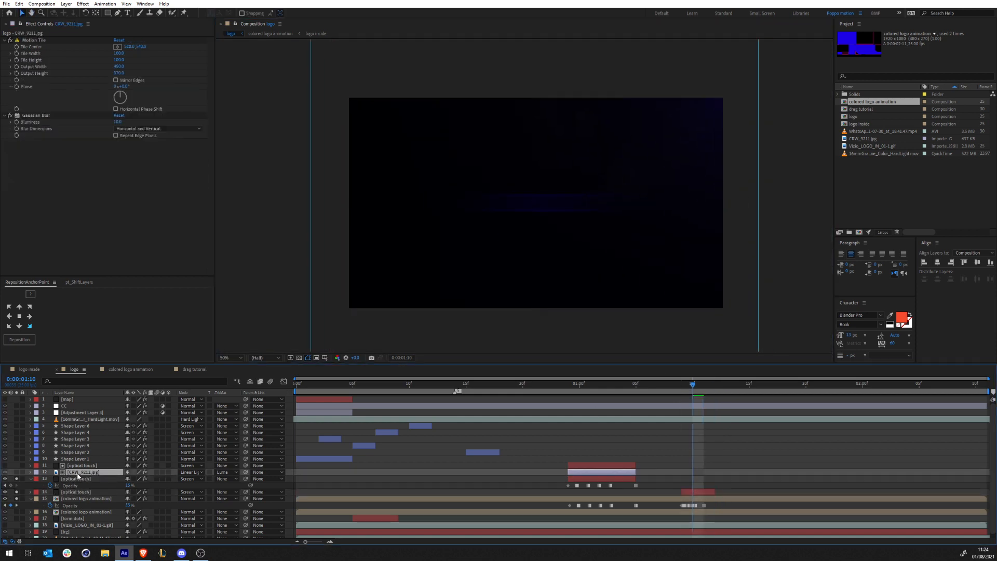
{"action": "left_click_drag", "start_coordinate": [608, 386], "coordinate": [584, 385]}
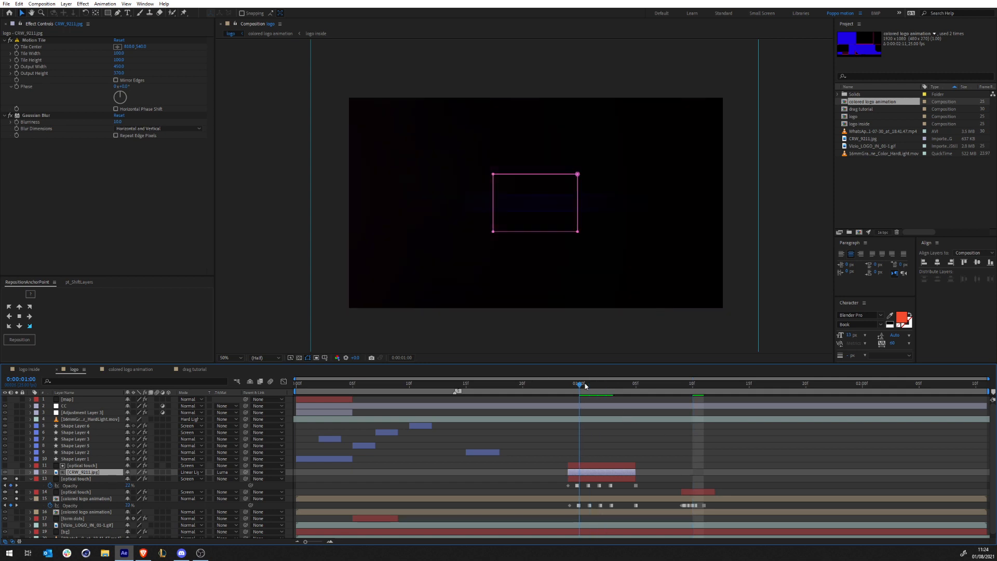
{"action": "scroll", "coordinate": [500, 248], "scroll_direction": "up", "scroll_amount": 1}
{"action": "key", "text": "space"}
{"action": "left_click_drag", "start_coordinate": [421, 277], "coordinate": [649, 233]}
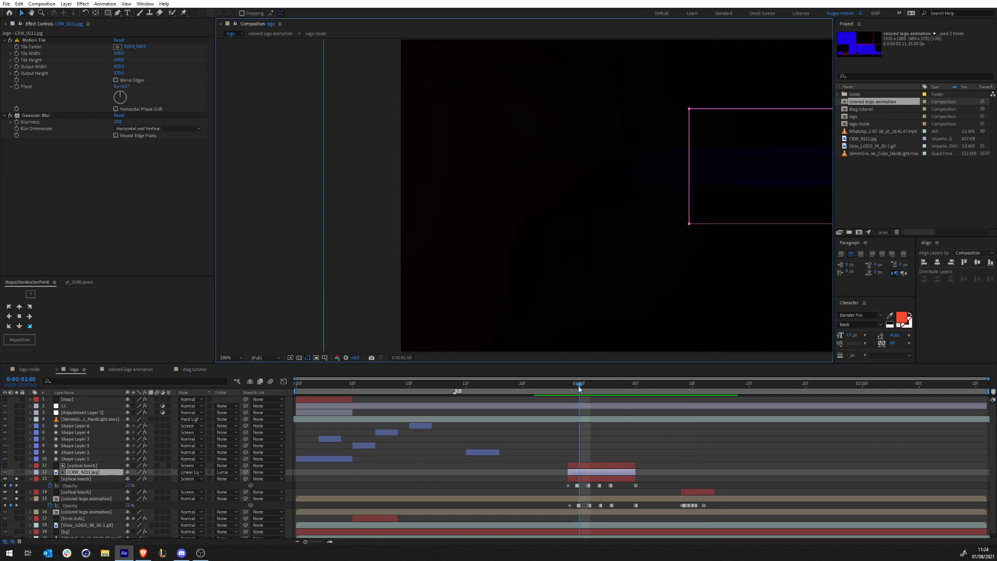
{"action": "left_click_drag", "start_coordinate": [579, 387], "coordinate": [591, 386]}
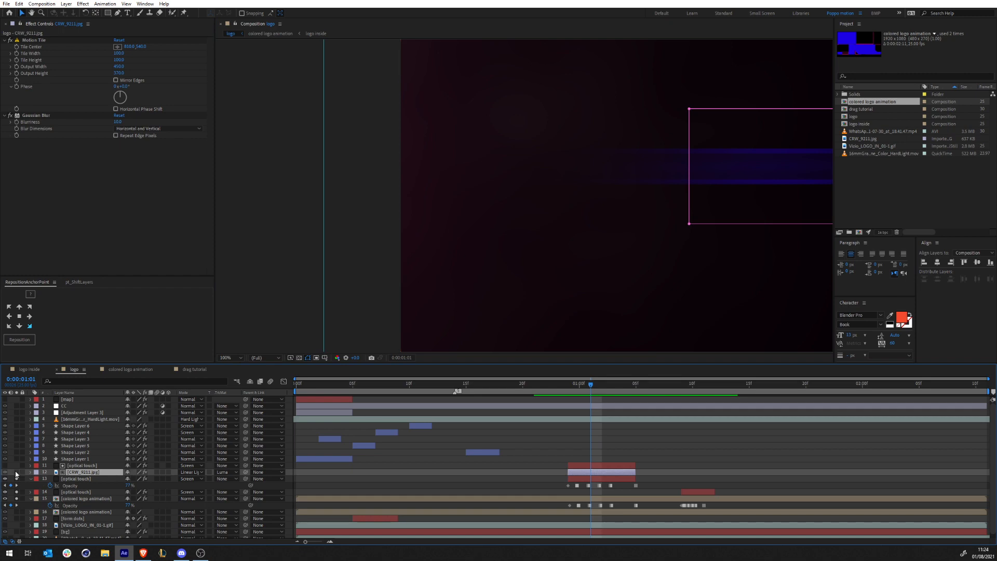
Solo the CRW_9211.jpg layer, view its source image on its own, and close that view.
{"action": "double_click", "coordinate": [80, 473]}
{"action": "scroll", "coordinate": [568, 228], "scroll_direction": "down", "scroll_amount": 3}
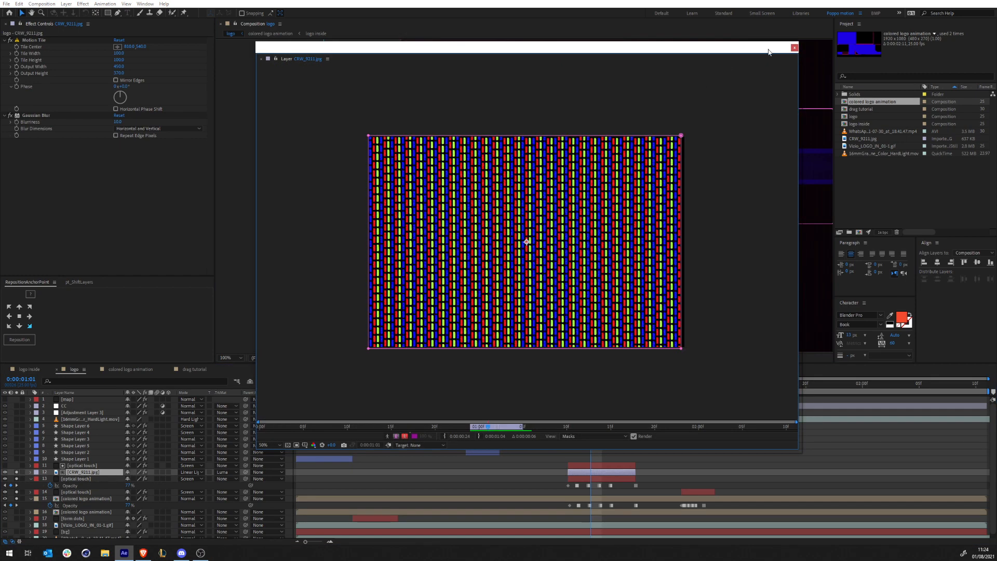
{"action": "left_click", "coordinate": [794, 47]}
Check the CRW_9211.jpg layer's scale and set its track matte to None.
{"action": "key", "text": "v"}
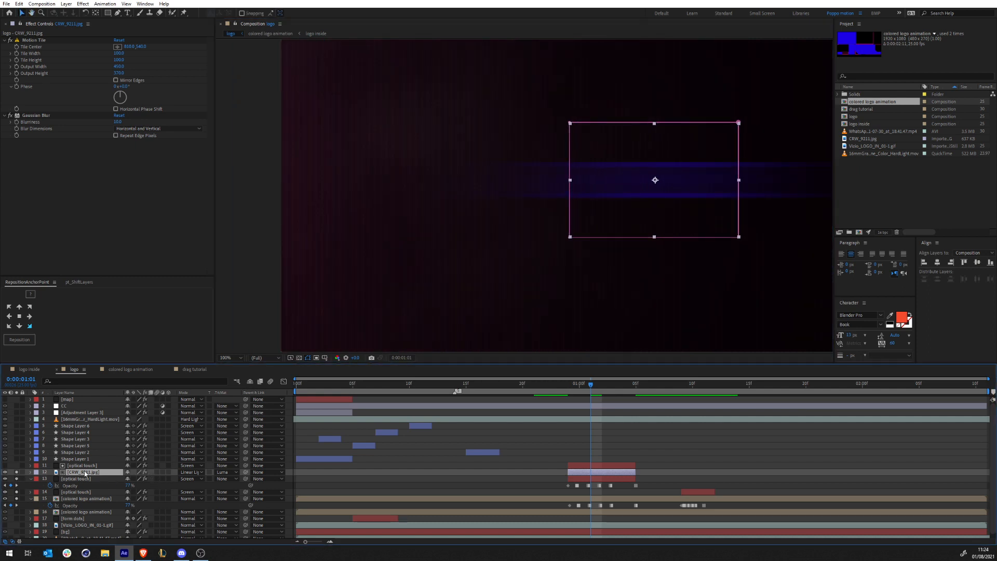
{"action": "key", "text": "s"}
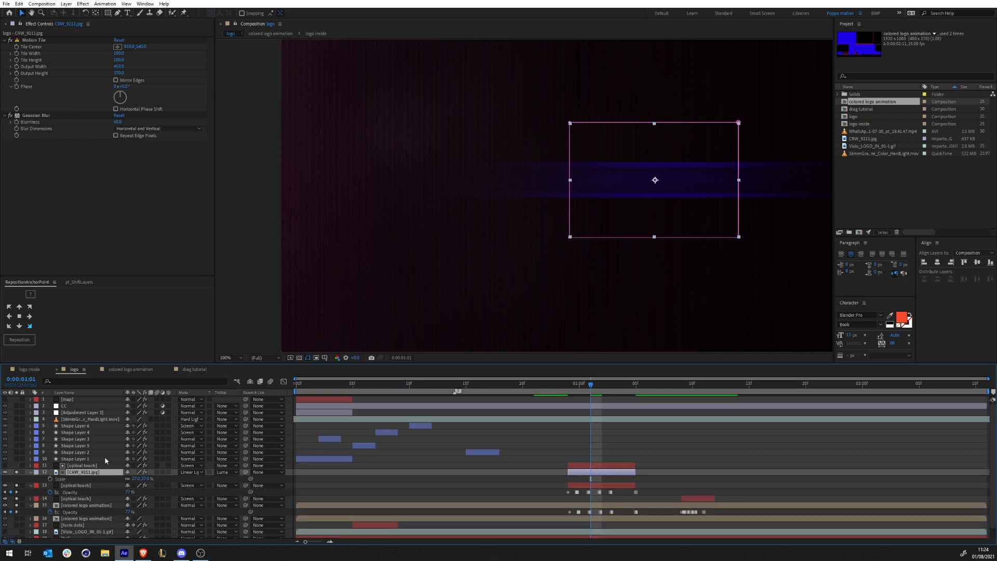
{"action": "left_click", "coordinate": [31, 472]}
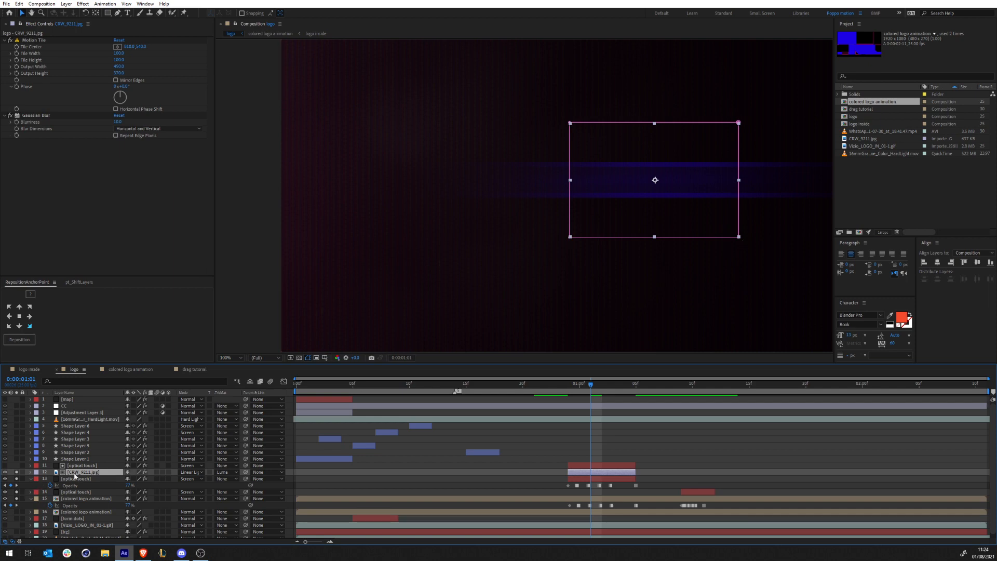
{"action": "left_click", "coordinate": [231, 472]}
{"action": "left_click", "coordinate": [229, 481]}
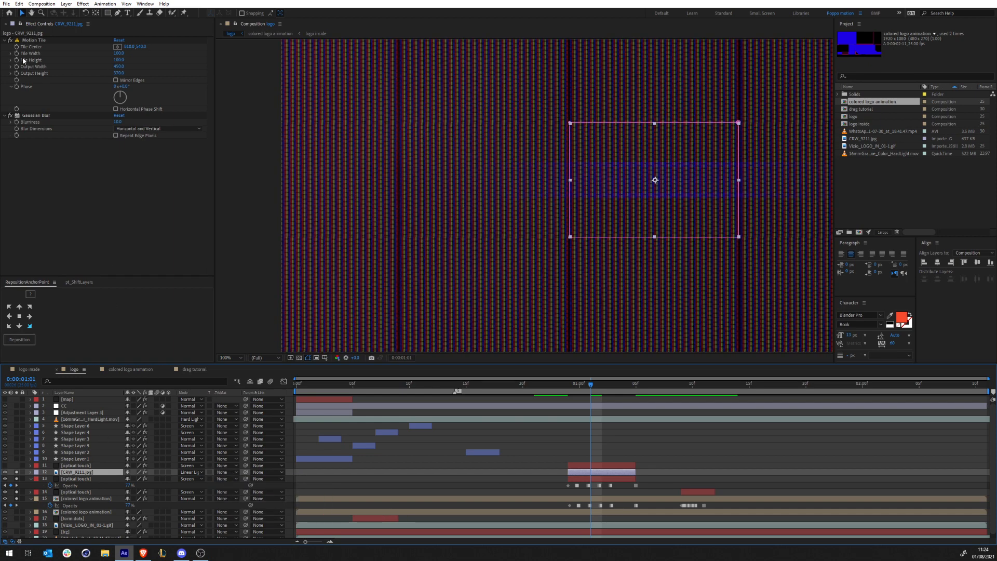
Disable the CRW_9211.jpg layer's effects to see the untiled image, and re-enable Motion Tile.
{"action": "left_click_drag", "start_coordinate": [10, 40], "coordinate": [13, 136]}
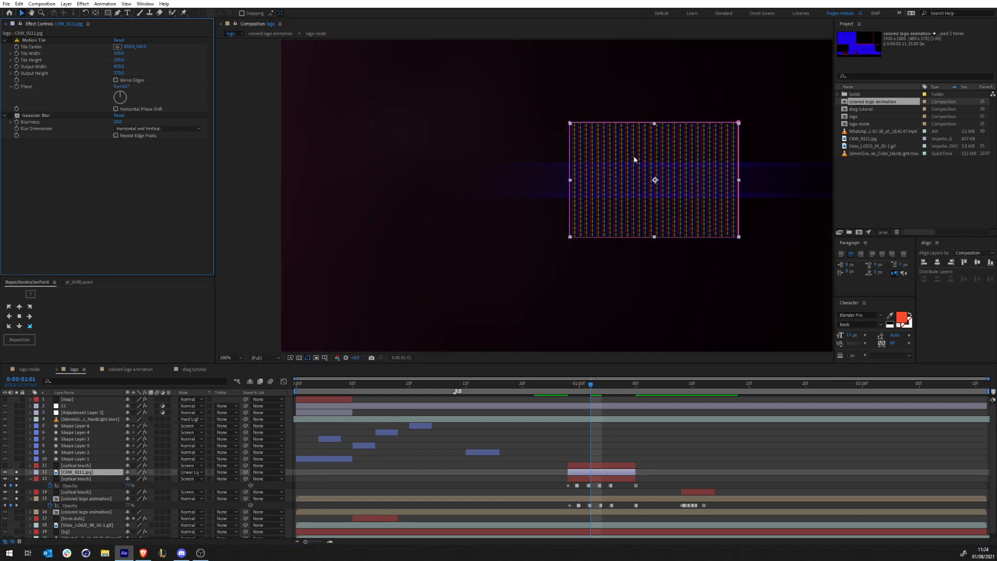
{"action": "left_click", "coordinate": [646, 422]}
{"action": "left_click", "coordinate": [672, 186]}
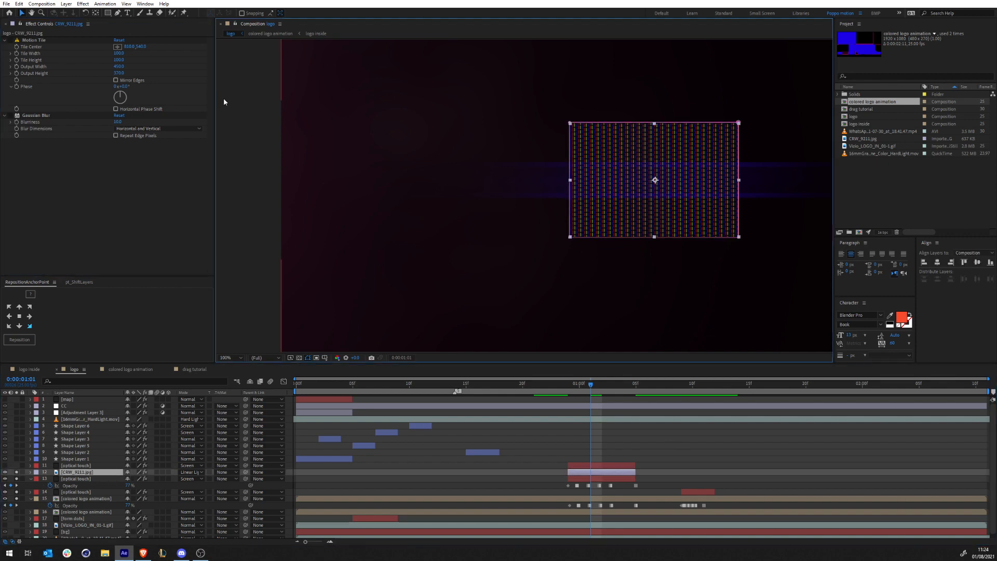
{"action": "left_click", "coordinate": [10, 41]}
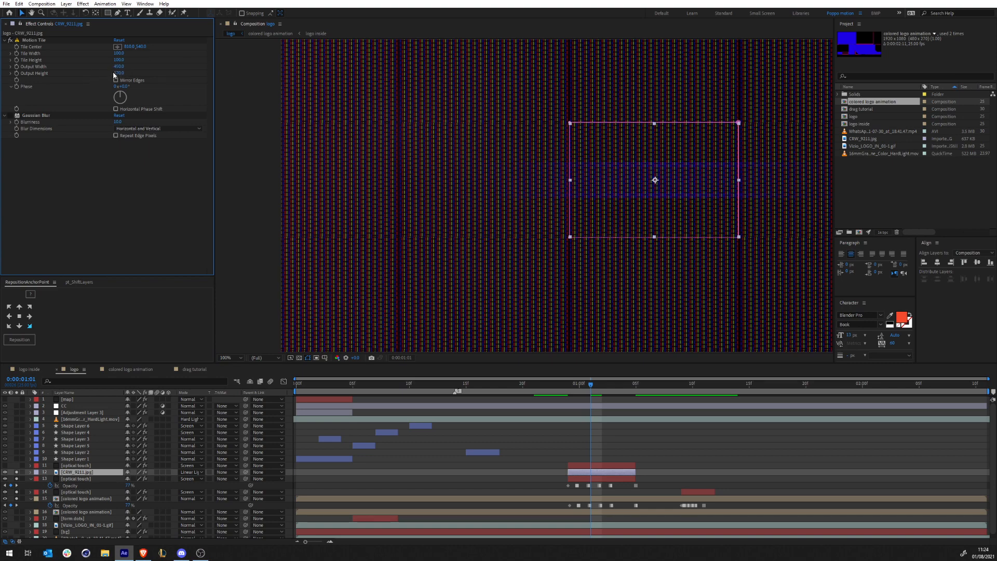
Compare the CRW_9211.jpg pixel pattern close up with Gaussian Blur off and on, leaving the blur enabled.
{"action": "left_click", "coordinate": [10, 115]}
{"action": "left_click", "coordinate": [10, 118]}
{"action": "scroll", "coordinate": [289, 216], "scroll_direction": "up", "scroll_amount": 3}
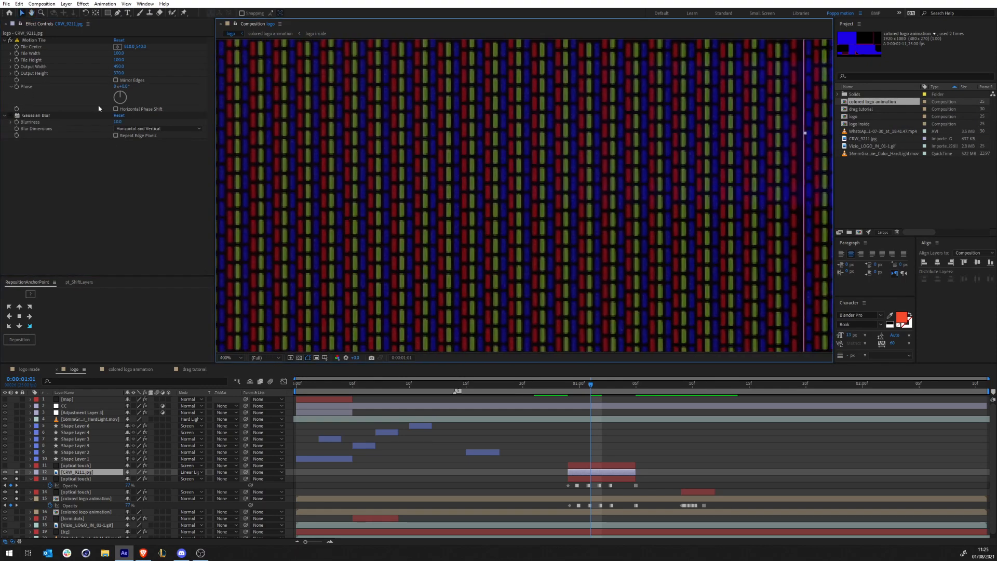
{"action": "left_click", "coordinate": [9, 118]}
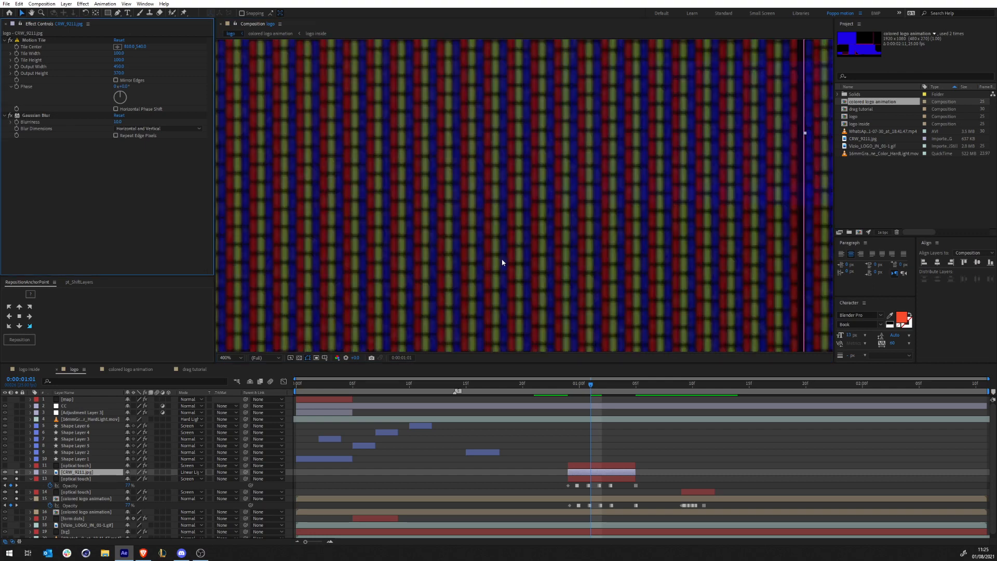
{"action": "scroll", "coordinate": [491, 274], "scroll_direction": "down", "scroll_amount": 3}
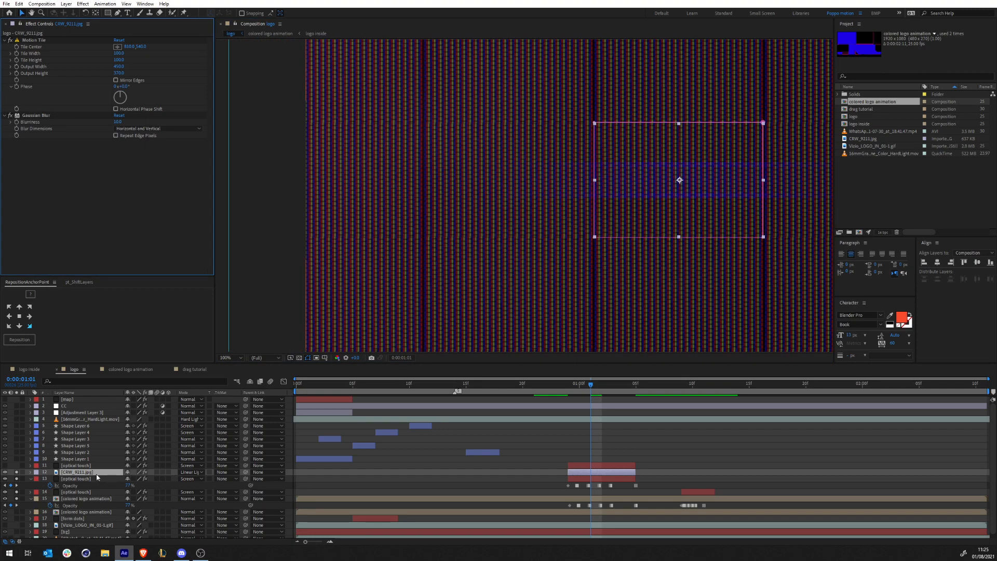
{"action": "left_click", "coordinate": [74, 474]}
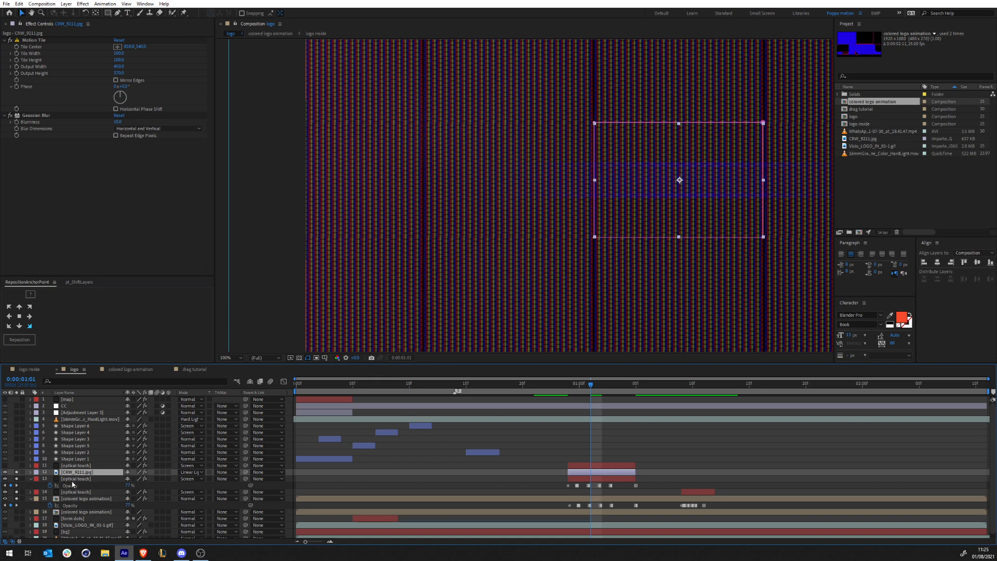
Set the CRW_9211.jpg layer's track matte to Luma Matte using the optical touch layer above it.
{"action": "left_click", "coordinate": [83, 478]}
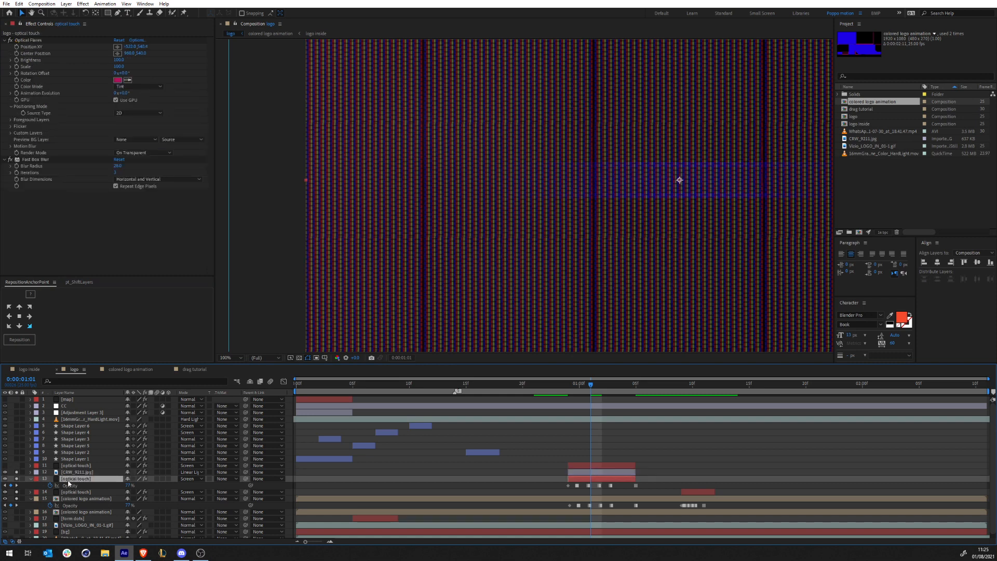
{"action": "left_click", "coordinate": [85, 478]}
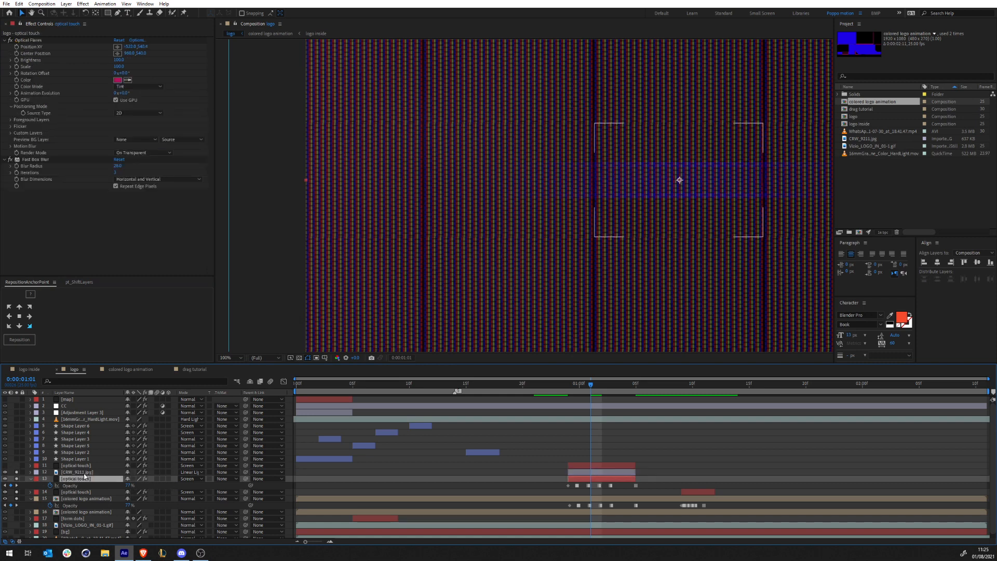
{"action": "left_click", "coordinate": [78, 472]}
{"action": "left_click", "coordinate": [222, 472]}
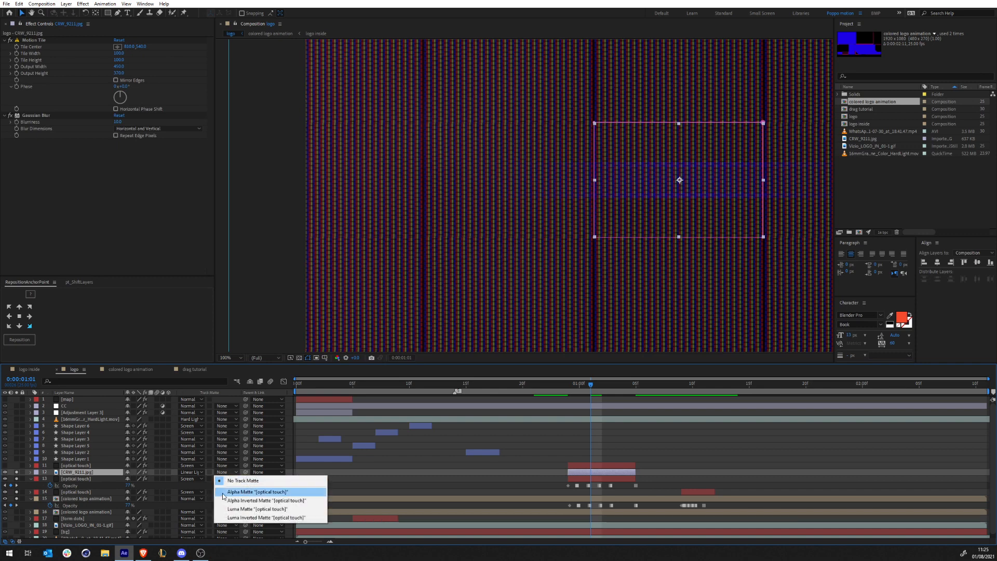
{"action": "left_click", "coordinate": [229, 510]}
Examine the luma-matted CRW_9211.jpg pixel texture close up and at frames across the light touch.
{"action": "left_click_drag", "start_coordinate": [390, 127], "coordinate": [451, 140]}
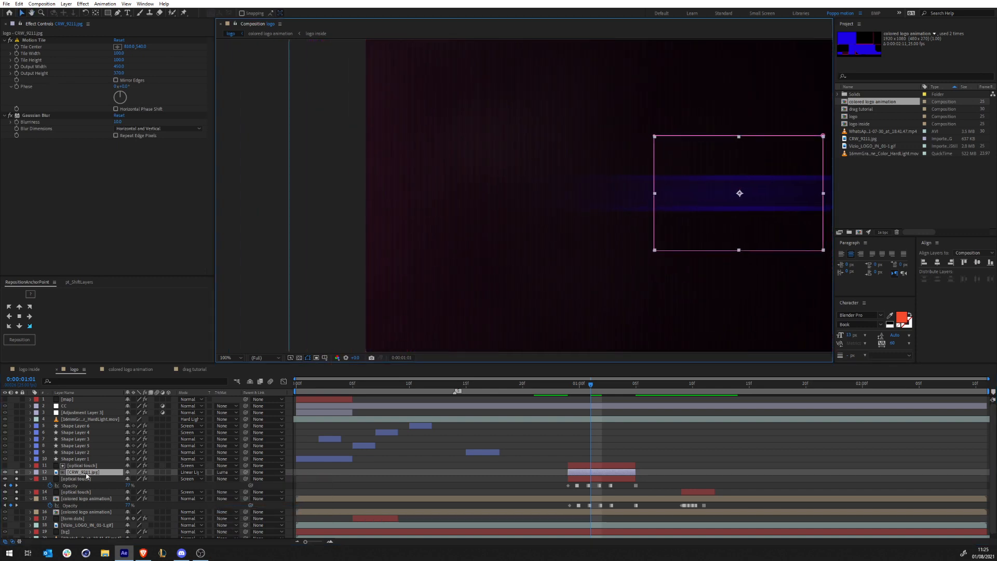
{"action": "scroll", "coordinate": [478, 182], "scroll_direction": "up", "scroll_amount": 1}
{"action": "left_click_drag", "start_coordinate": [370, 179], "coordinate": [590, 169]}
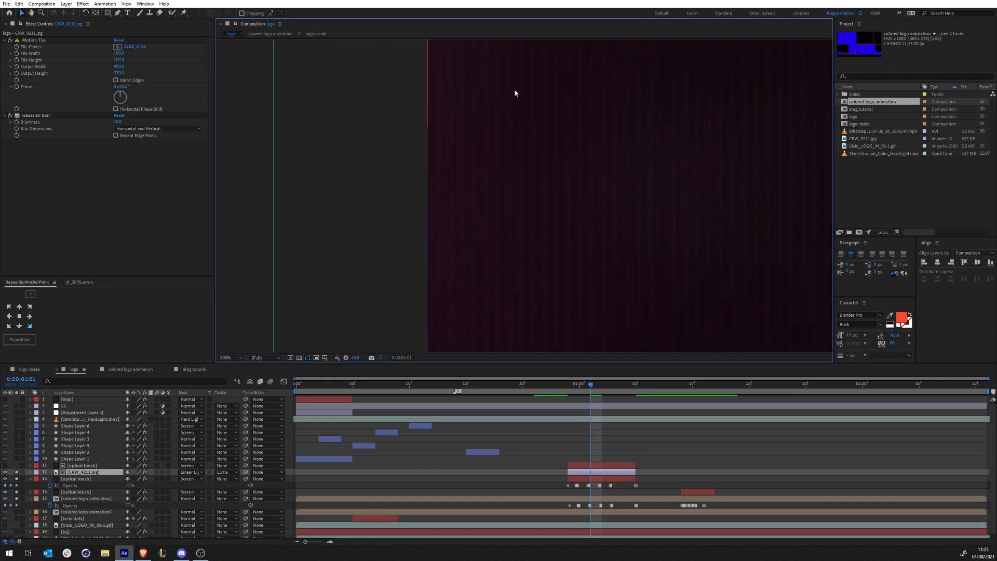
{"action": "scroll", "coordinate": [515, 202], "scroll_direction": "down", "scroll_amount": 1}
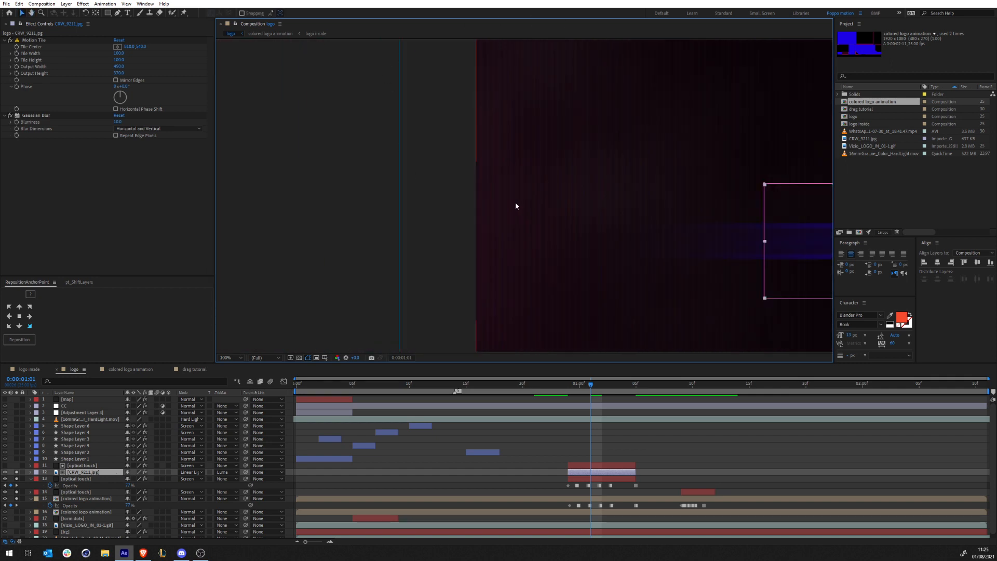
{"action": "left_click_drag", "start_coordinate": [645, 189], "coordinate": [609, 257]}
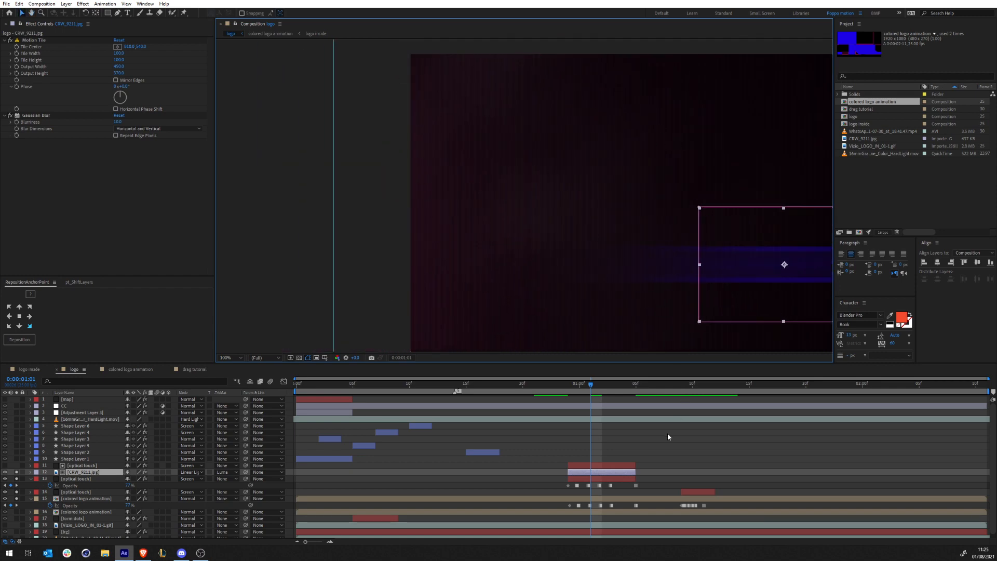
{"action": "left_click_drag", "start_coordinate": [567, 387], "coordinate": [617, 388]}
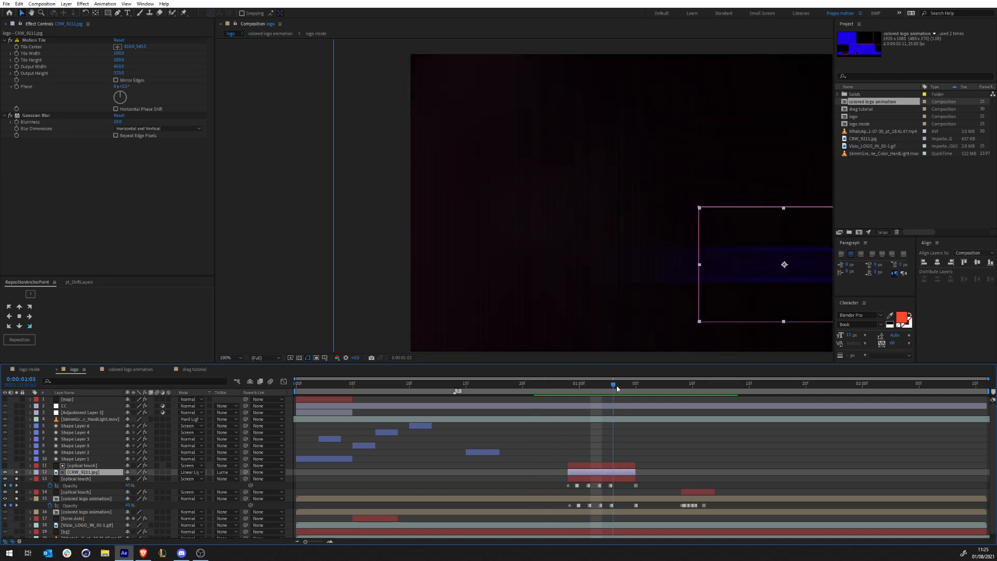
Turn off solo on the CRW_9211.jpg and other soloed layers to show the whole composition, and deselect the layer.
{"action": "left_click", "coordinate": [17, 473]}
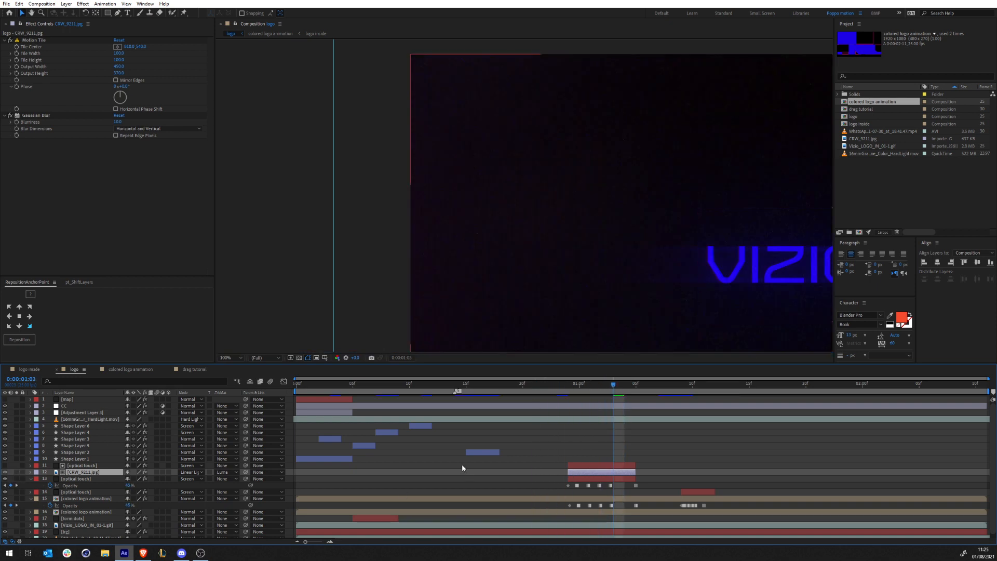
{"action": "left_click", "coordinate": [462, 464]}
{"action": "scroll", "coordinate": [594, 237], "scroll_direction": "down", "scroll_amount": 1}
{"action": "left_click_drag", "start_coordinate": [649, 235], "coordinate": [515, 180]}
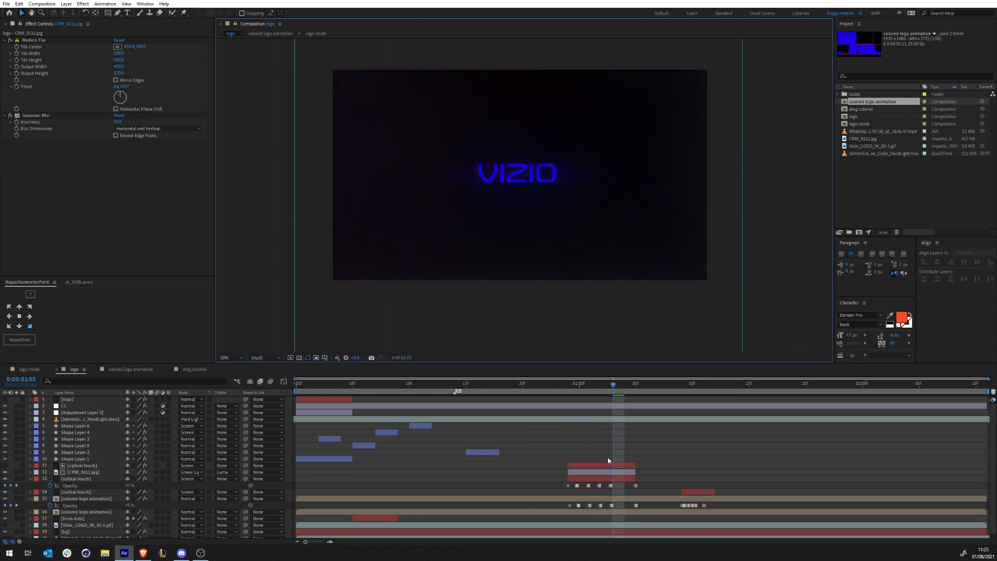
Fit the logo composition to the viewer and review the VIZIO animation from its opening glitch to its last frames.
{"action": "left_click_drag", "start_coordinate": [614, 385], "coordinate": [488, 387]}
{"action": "key", "text": "space"}
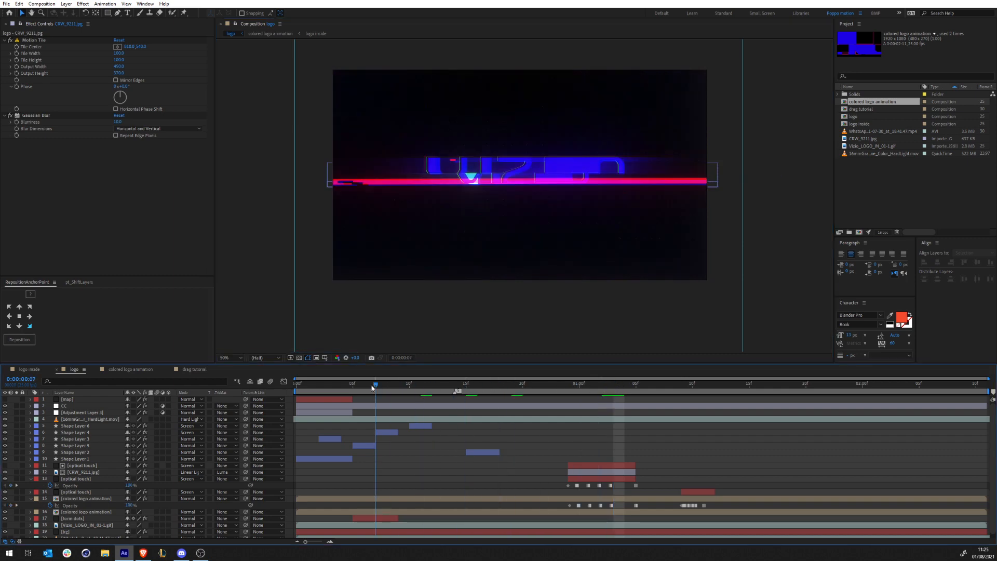
{"action": "left_click", "coordinate": [230, 359]}
{"action": "left_click", "coordinate": [236, 369]}
{"action": "left_click_drag", "start_coordinate": [320, 391], "coordinate": [861, 377]}
{"action": "key", "text": "space"}
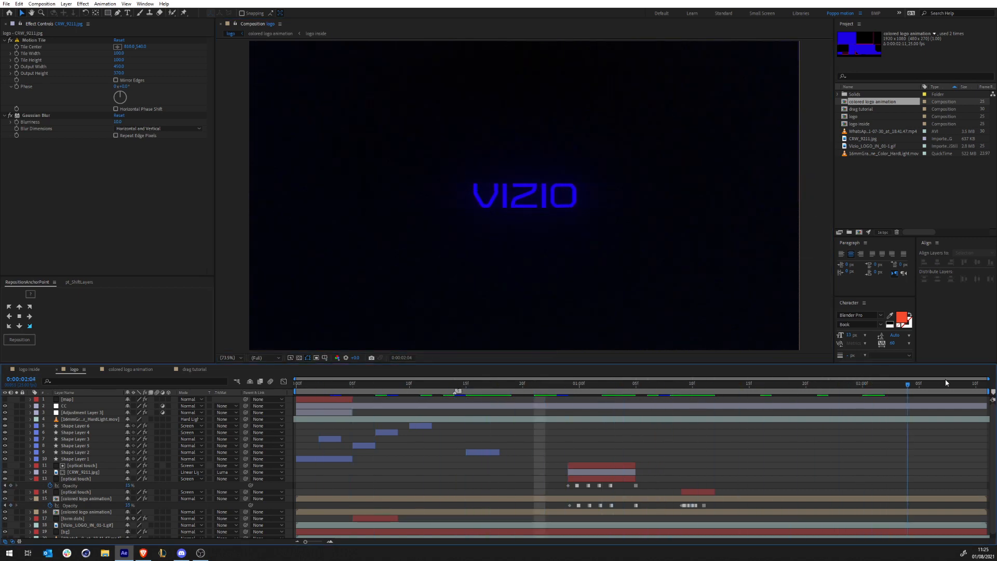
{"action": "left_click_drag", "start_coordinate": [332, 426], "coordinate": [839, 415]}
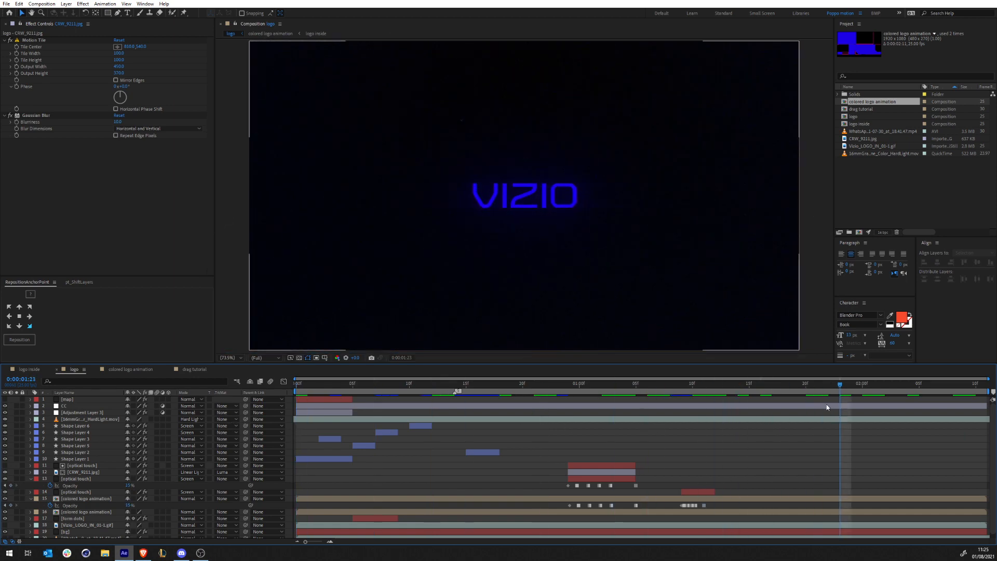
{"action": "left_click_drag", "start_coordinate": [884, 385], "coordinate": [958, 383]}
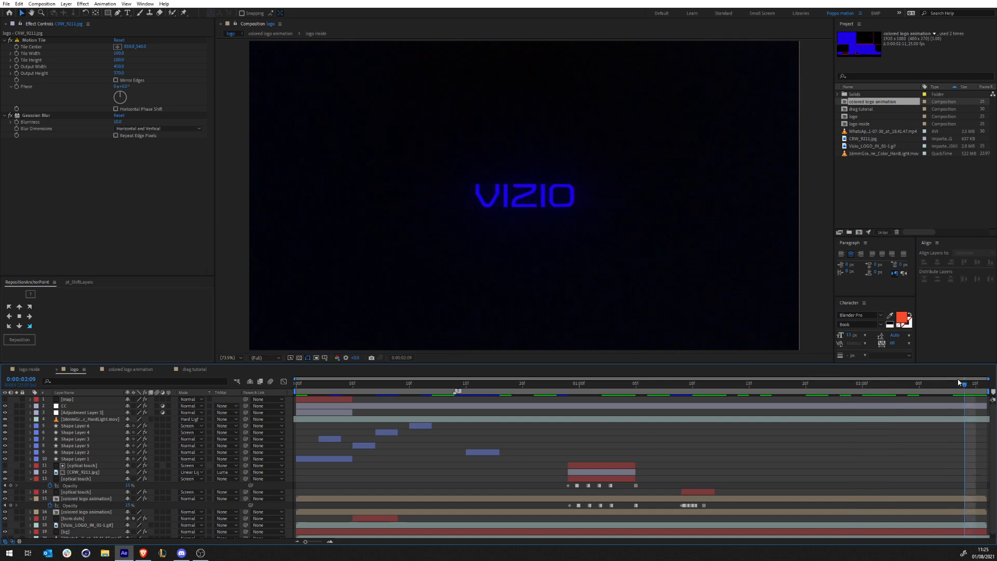